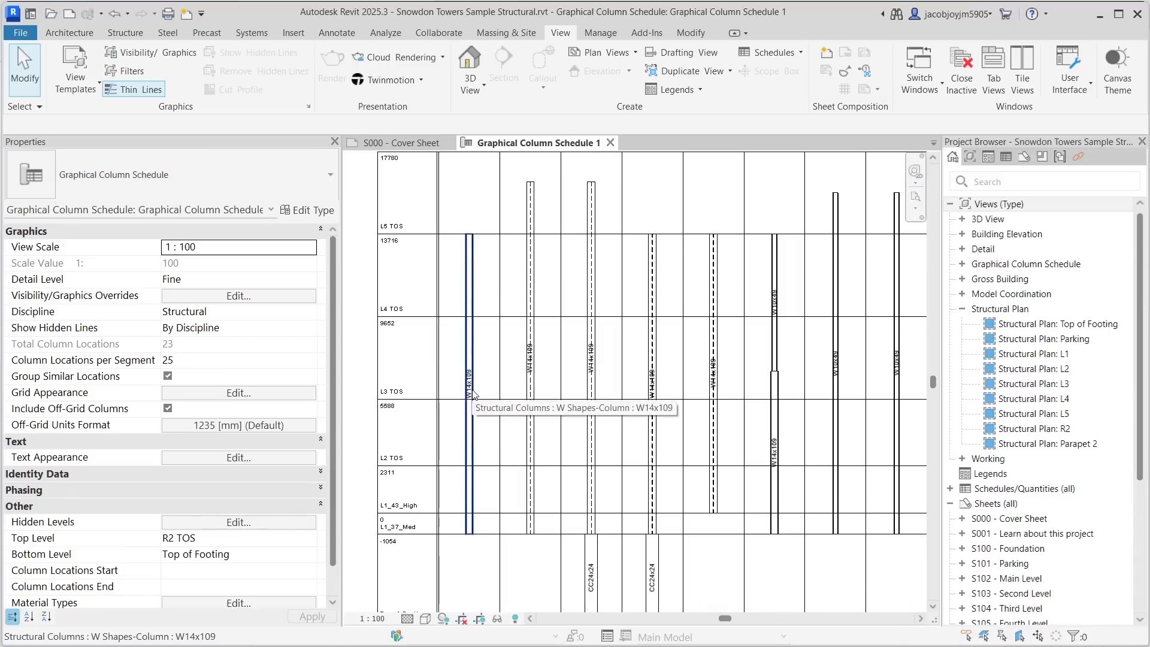
# - Examine the graphical column schedule by zooming out over its column layout
pyautogui.moveTo(470, 383); pyautogui.dragTo(586, 435, button='middle')
pyautogui.scroll(-3, 539, 446)
pyautogui.scroll(-4, 509, 453)
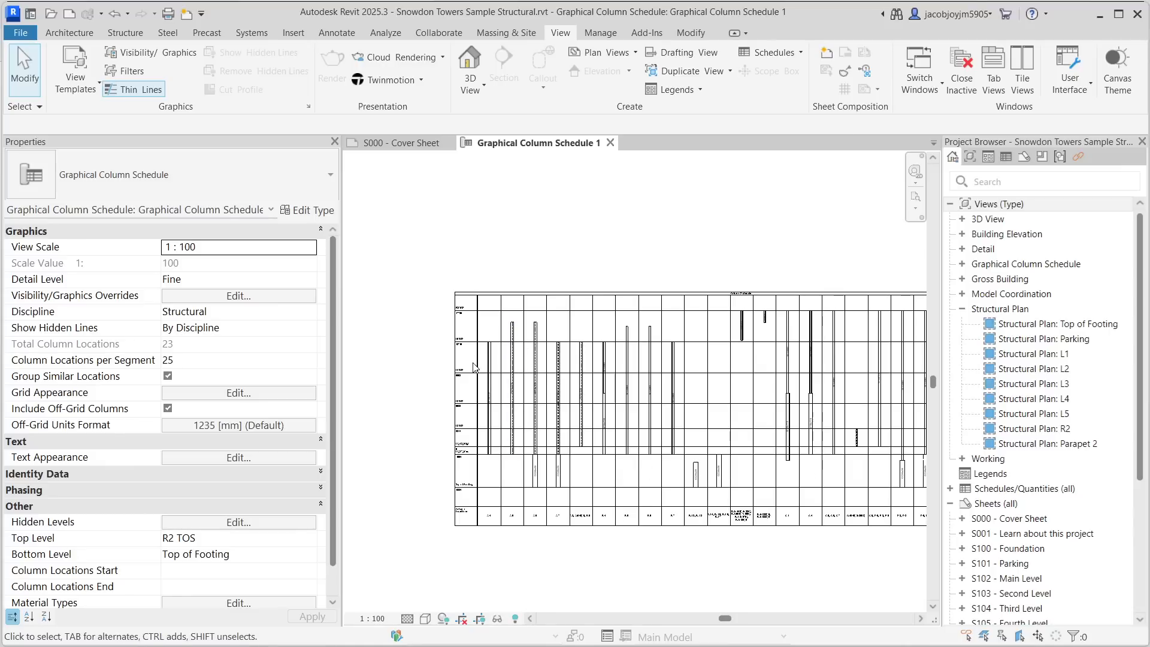
# - Close the current project without saving changes
pyautogui.click(22, 34)
pyautogui.click(76, 376)
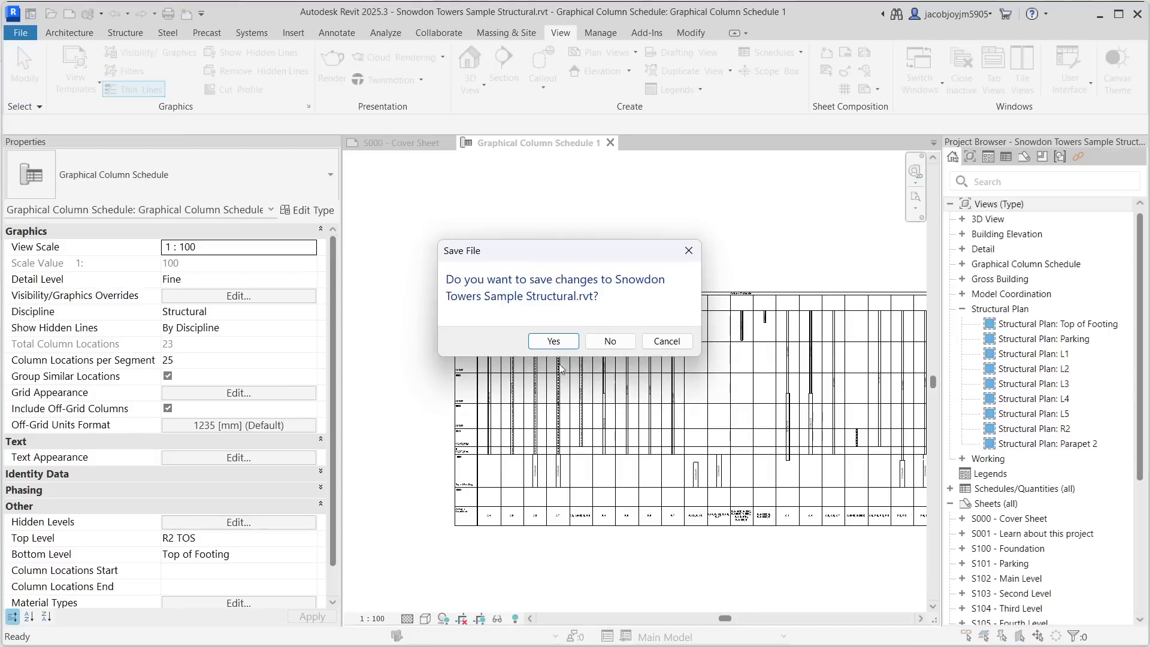
pyautogui.click(590, 344)
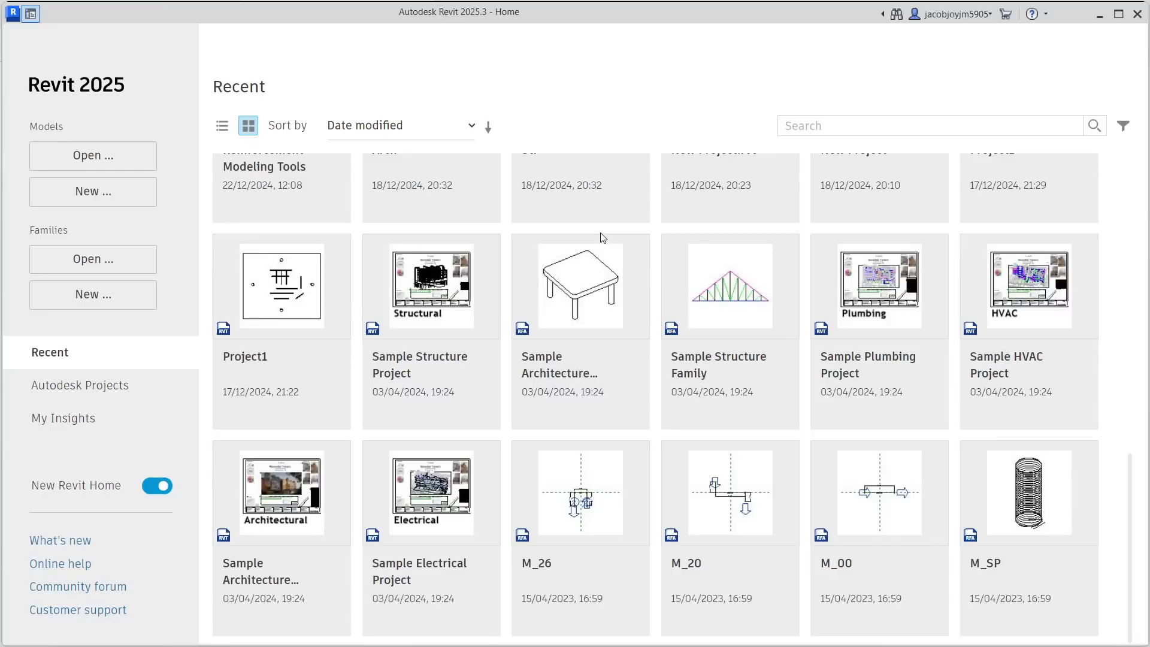
# - Open the Sample Structure Project from the recent files and continue opening it despite another user
pyautogui.scroll(3, 552, 339)
pyautogui.scroll(-3, 521, 341)
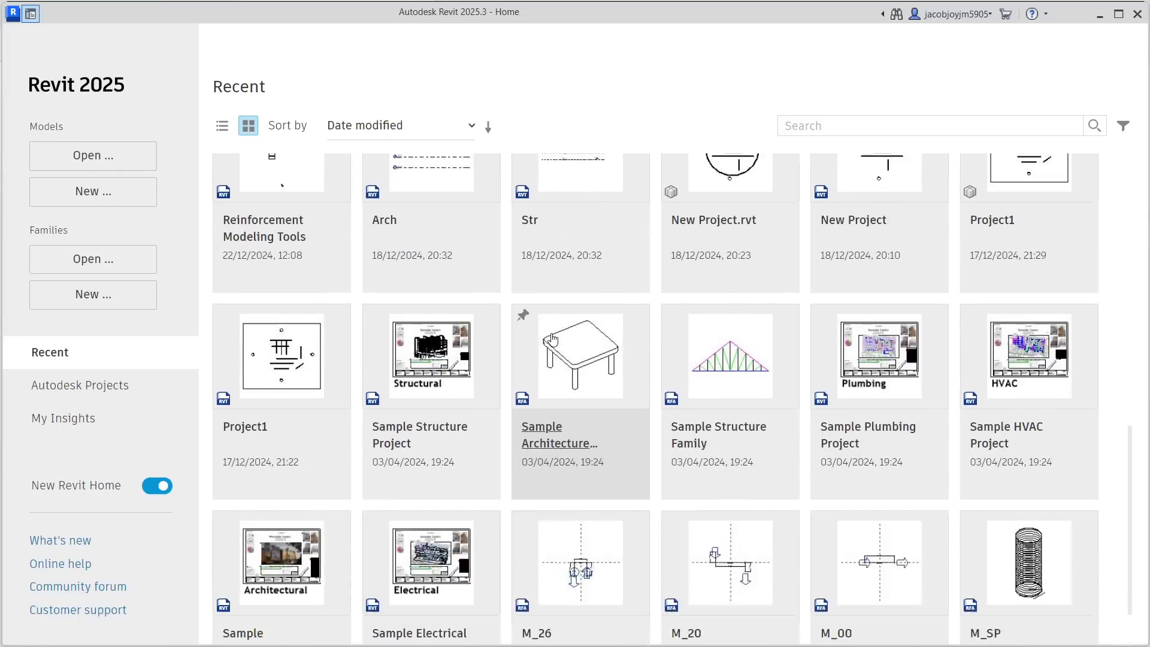
pyautogui.click(430, 273)
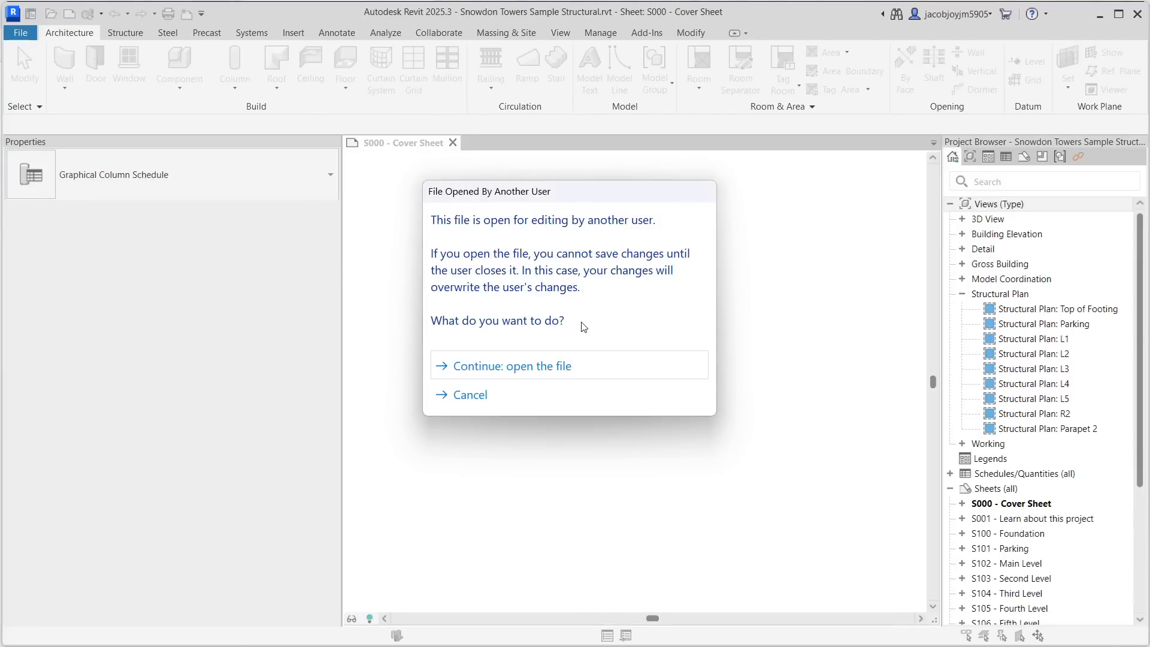
pyautogui.click(590, 364)
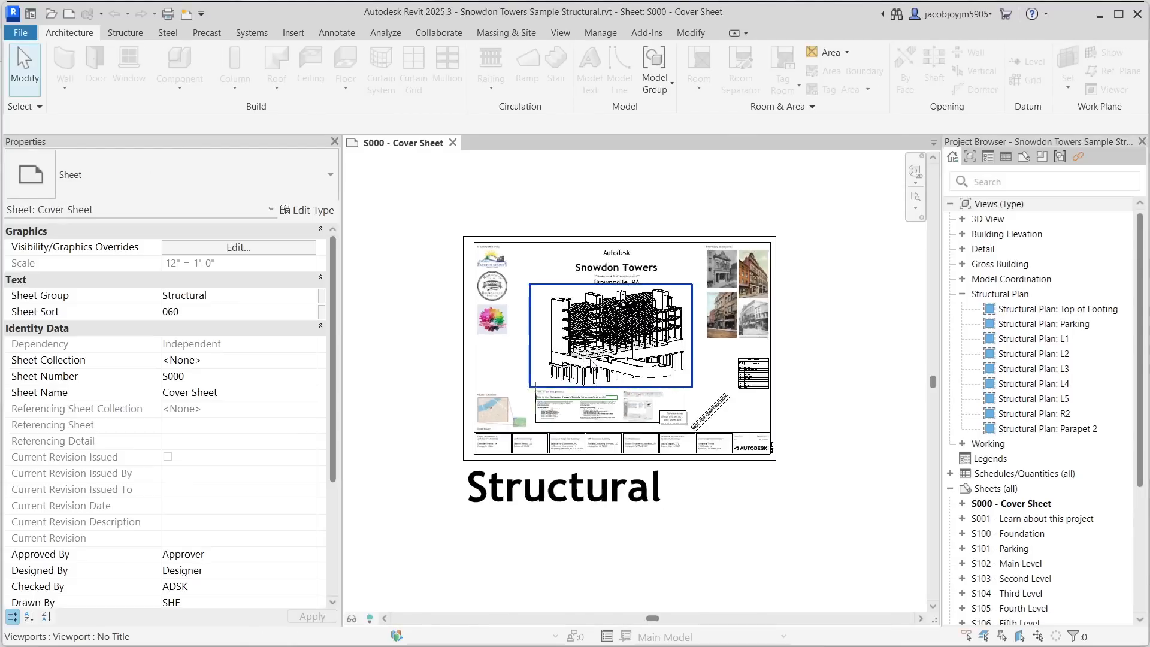
# - Zoom in and out around the cover sheet's 3D view to examine the structural model
pyautogui.scroll(2, 591, 361)
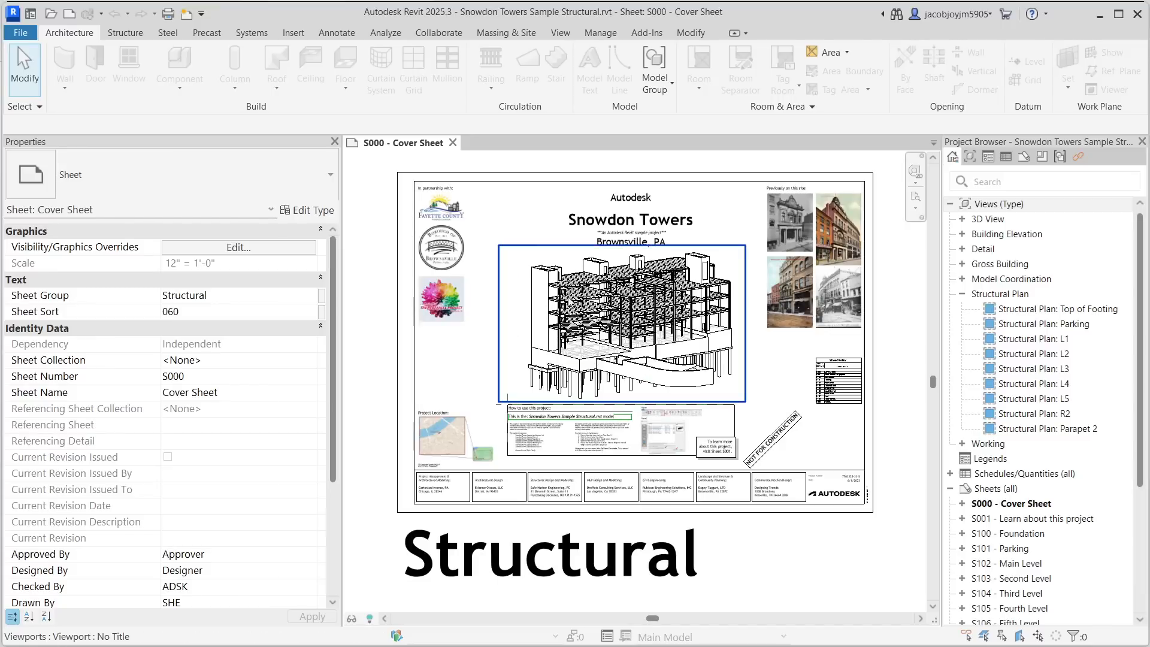
pyautogui.scroll(5, 647, 308)
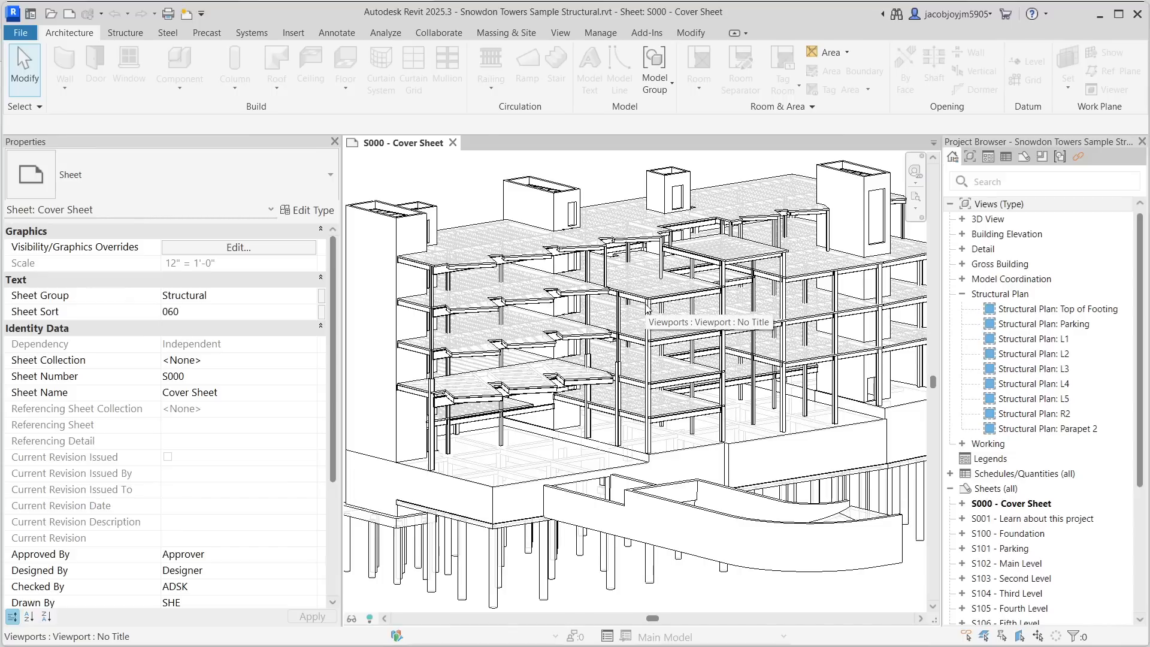
pyautogui.scroll(-2, 577, 303)
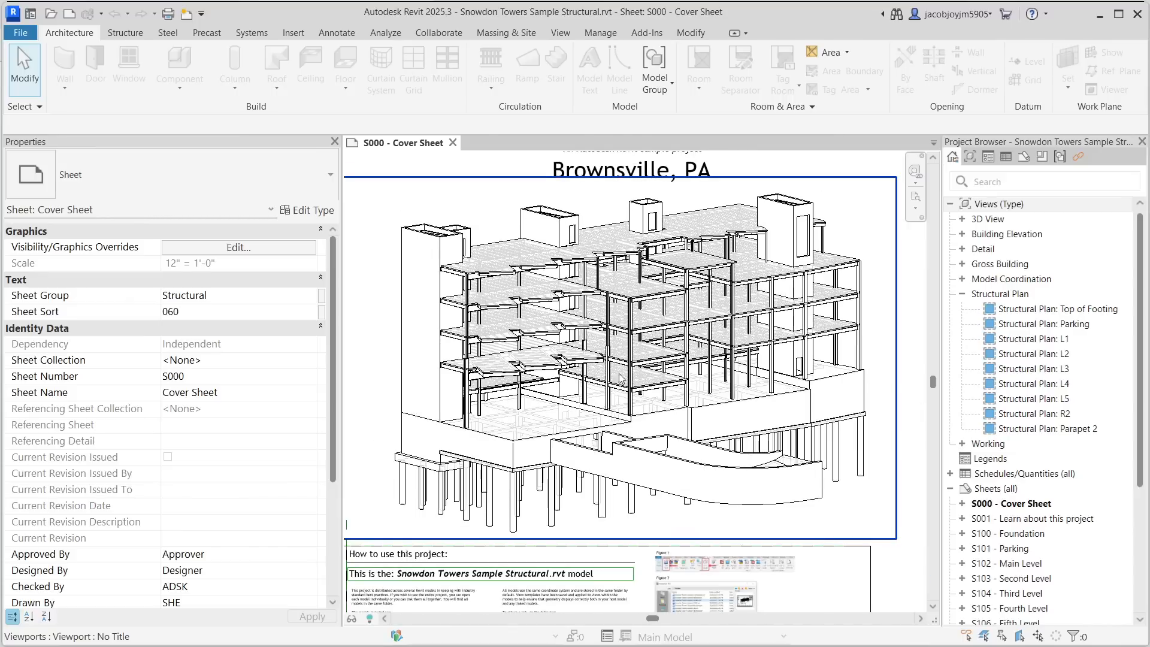
pyautogui.scroll(6, 666, 426)
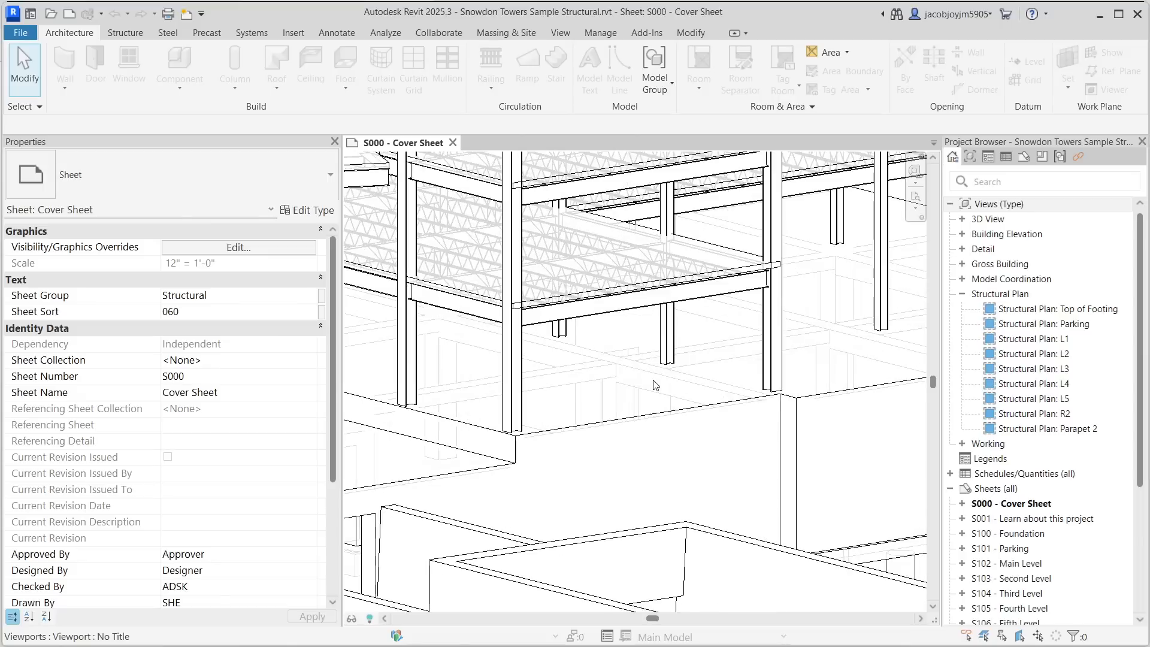
pyautogui.scroll(-5, 655, 385)
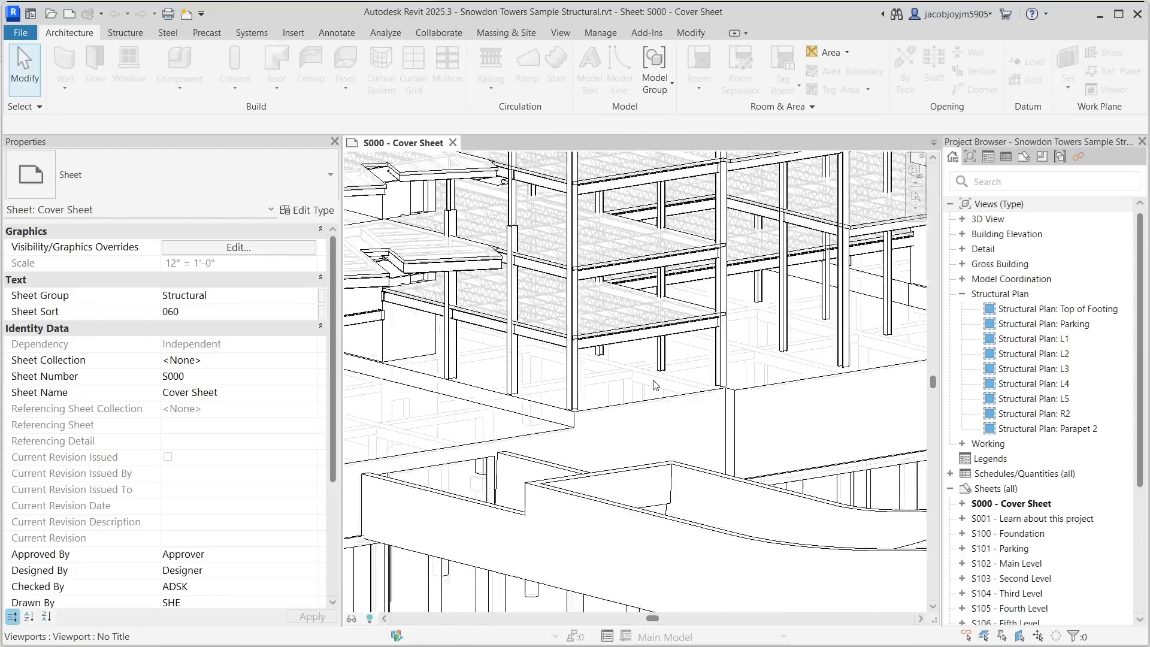
pyautogui.scroll(5, 654, 385)
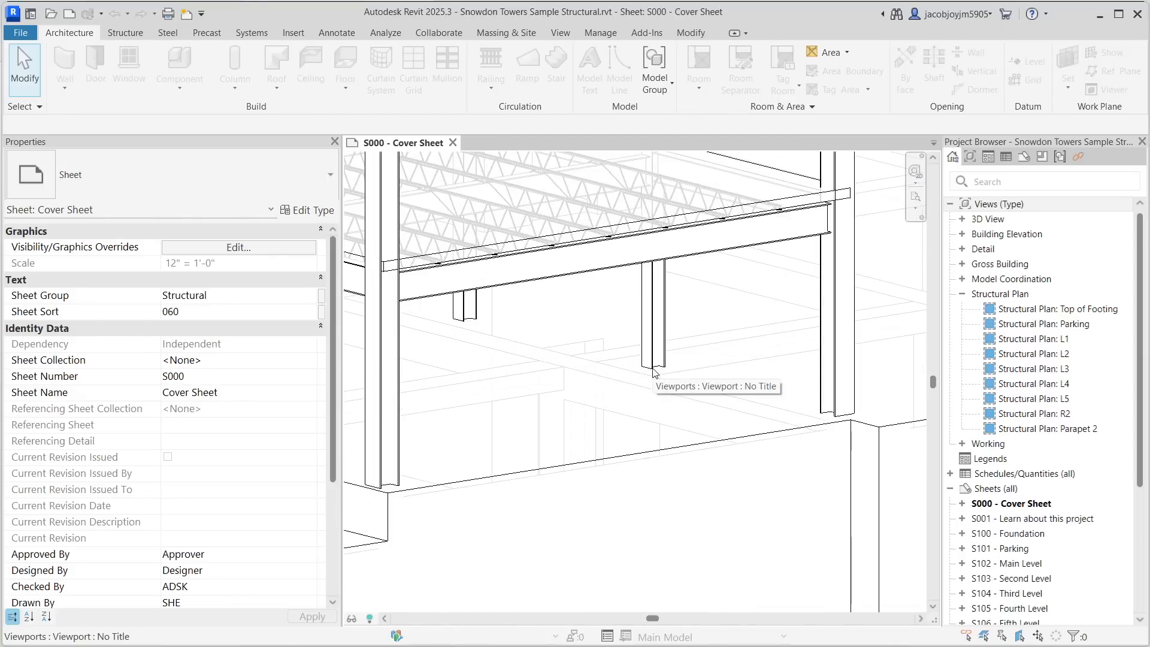
pyautogui.scroll(-5, 654, 372)
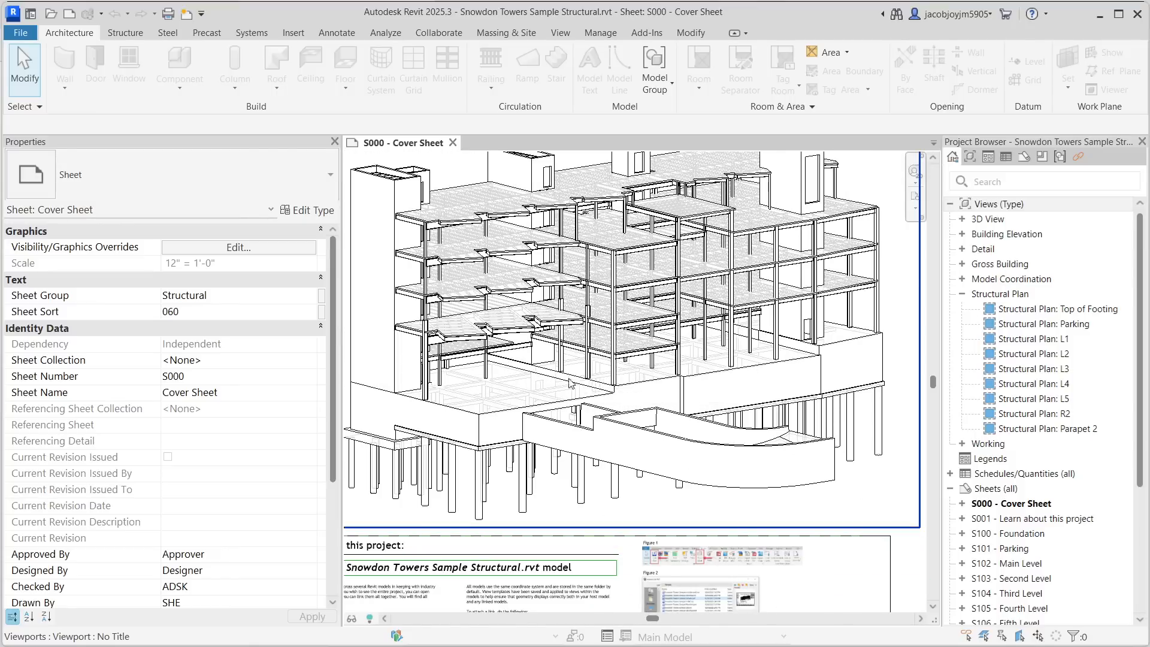
pyautogui.scroll(5, 476, 416)
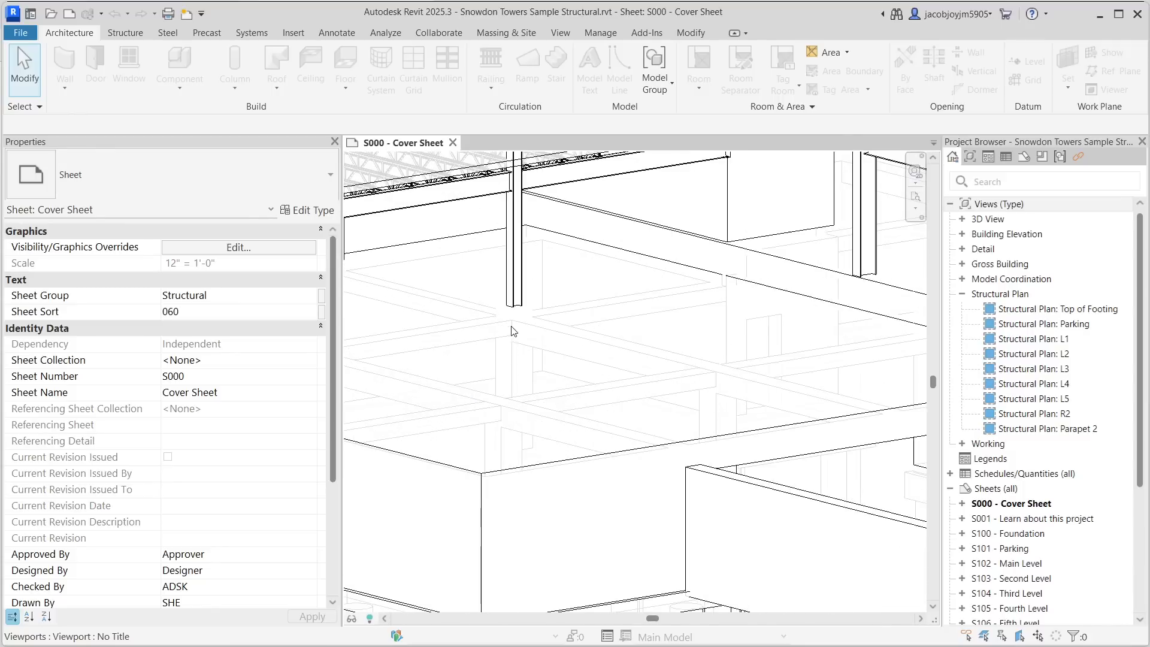
pyautogui.scroll(-3, 523, 346)
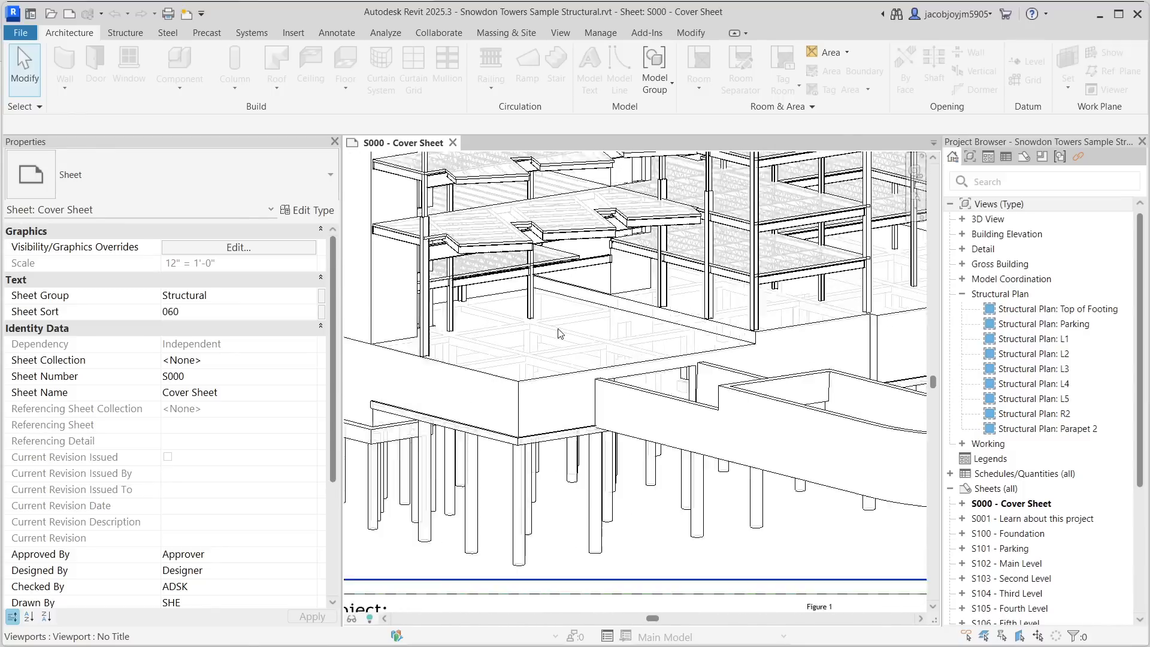
pyautogui.scroll(-3, 606, 326)
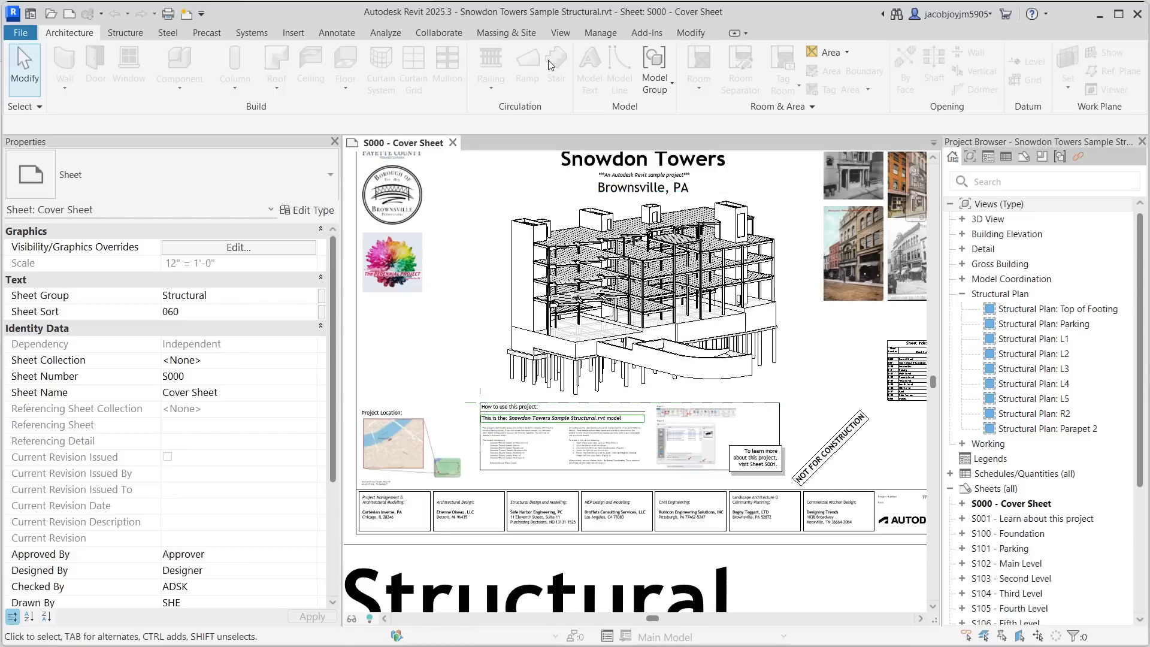
pyautogui.scroll(-3, 567, 226)
pyautogui.middleClick(568, 226)
pyautogui.middleClick(568, 226)
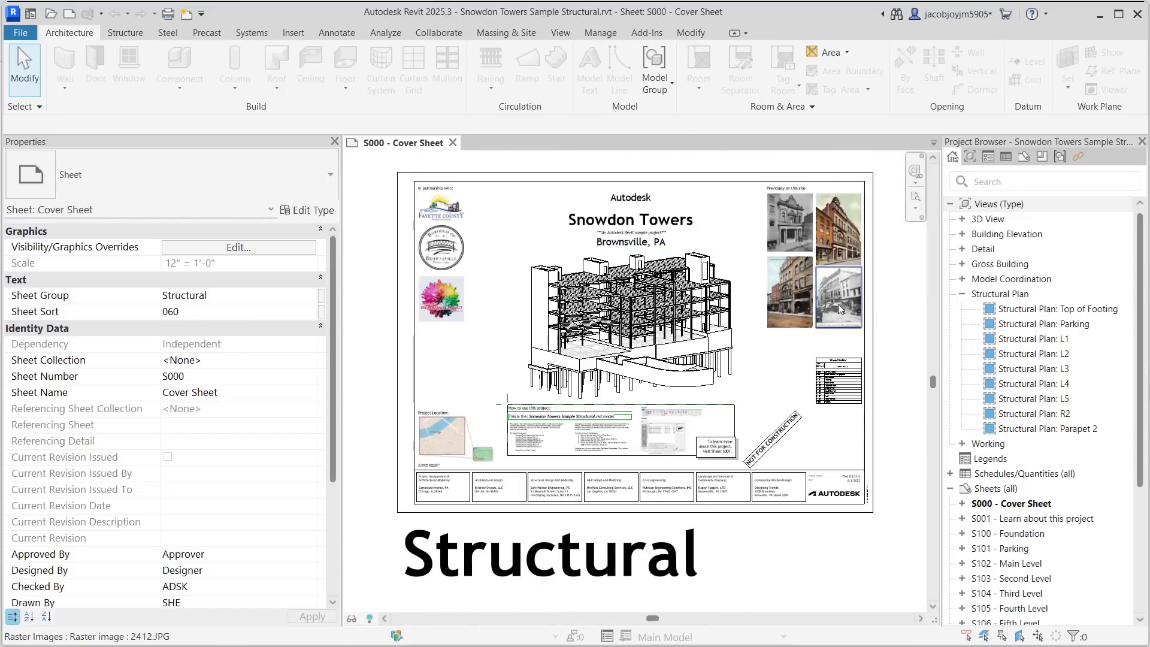
# - Open the Structural Plan: L1 view and zoom around its grid and framing layout
pyautogui.click(1042, 340)
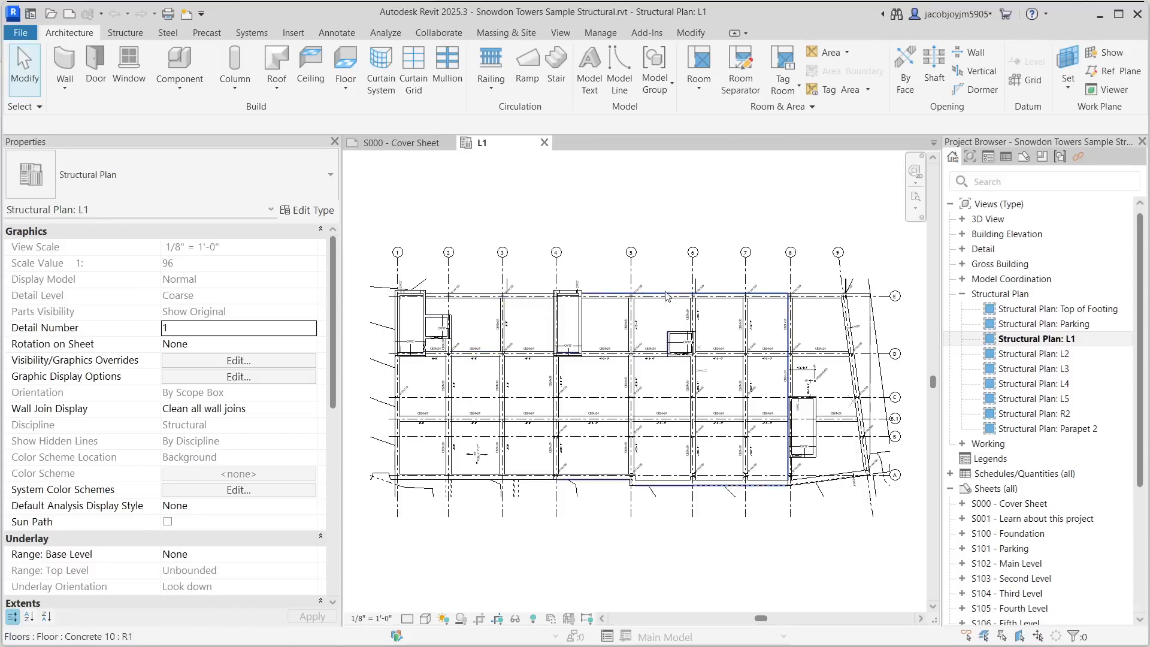
pyautogui.scroll(5, 388, 269)
pyautogui.scroll(-5, 387, 269)
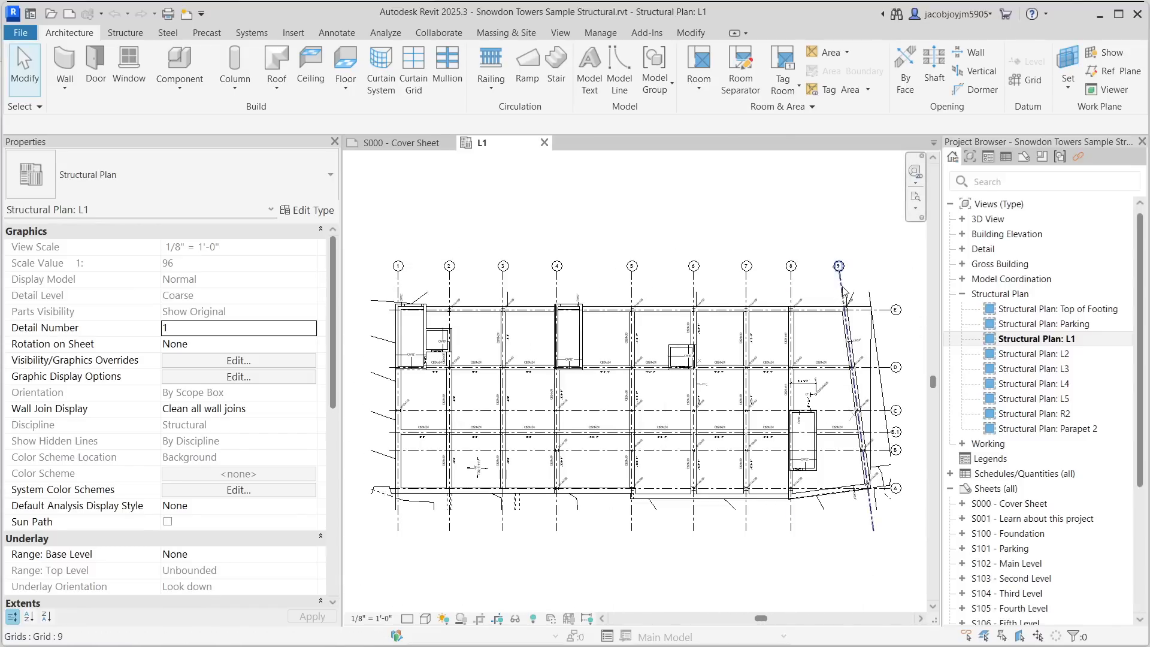
pyautogui.scroll(5, 892, 488)
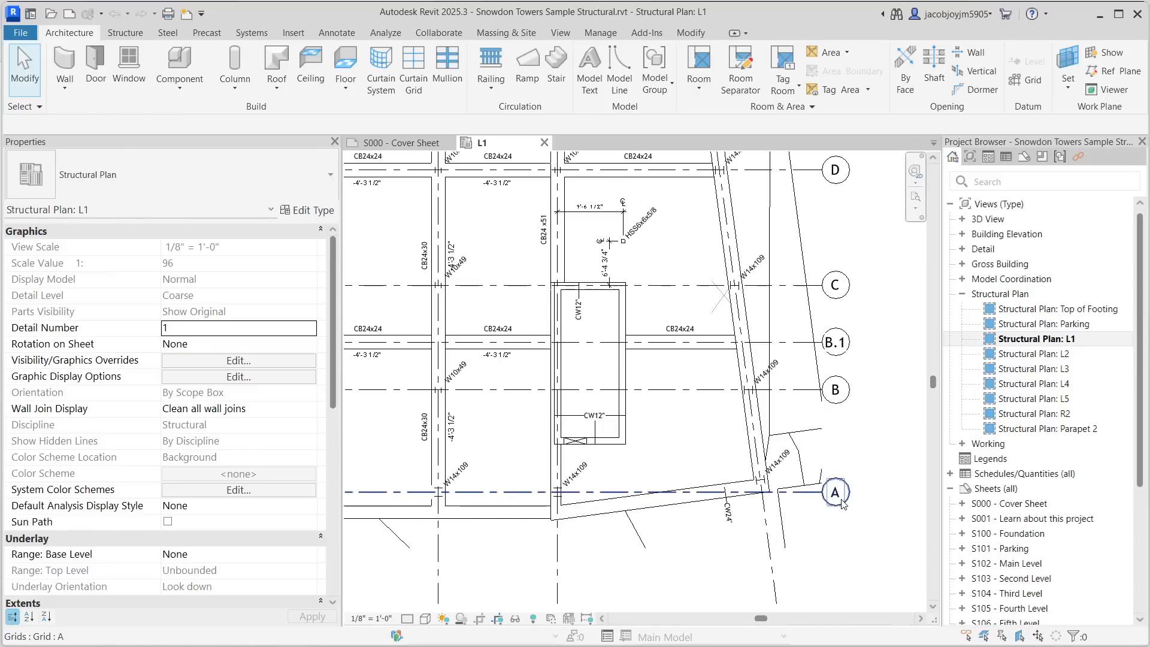
pyautogui.scroll(-4, 840, 501)
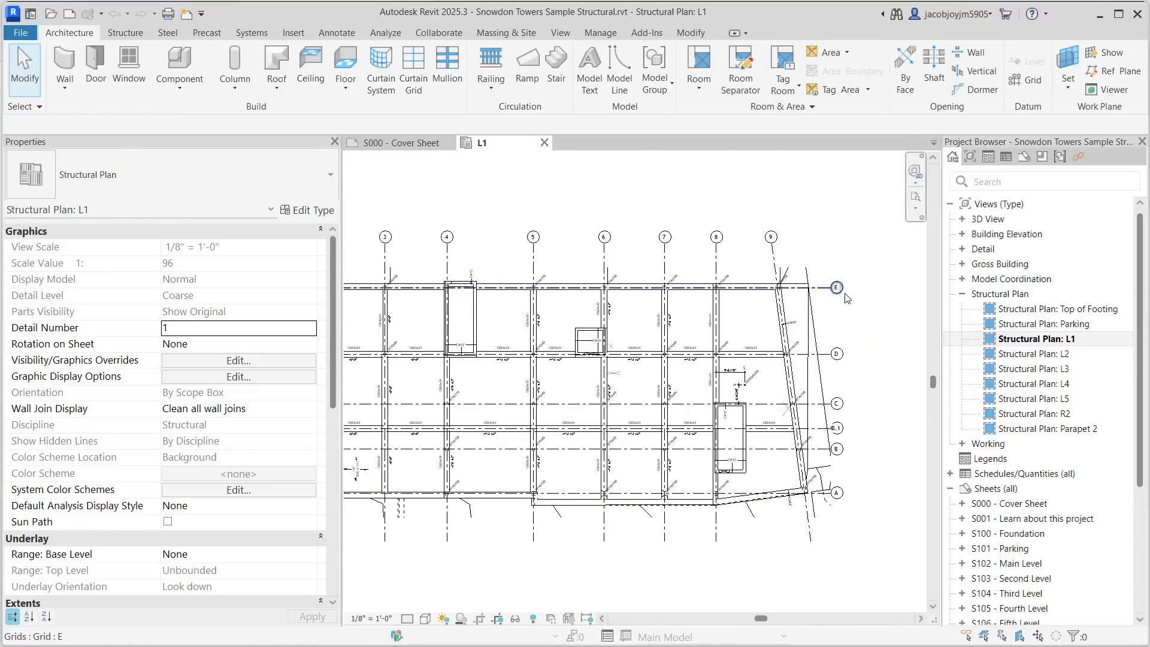
pyautogui.scroll(2, 855, 486)
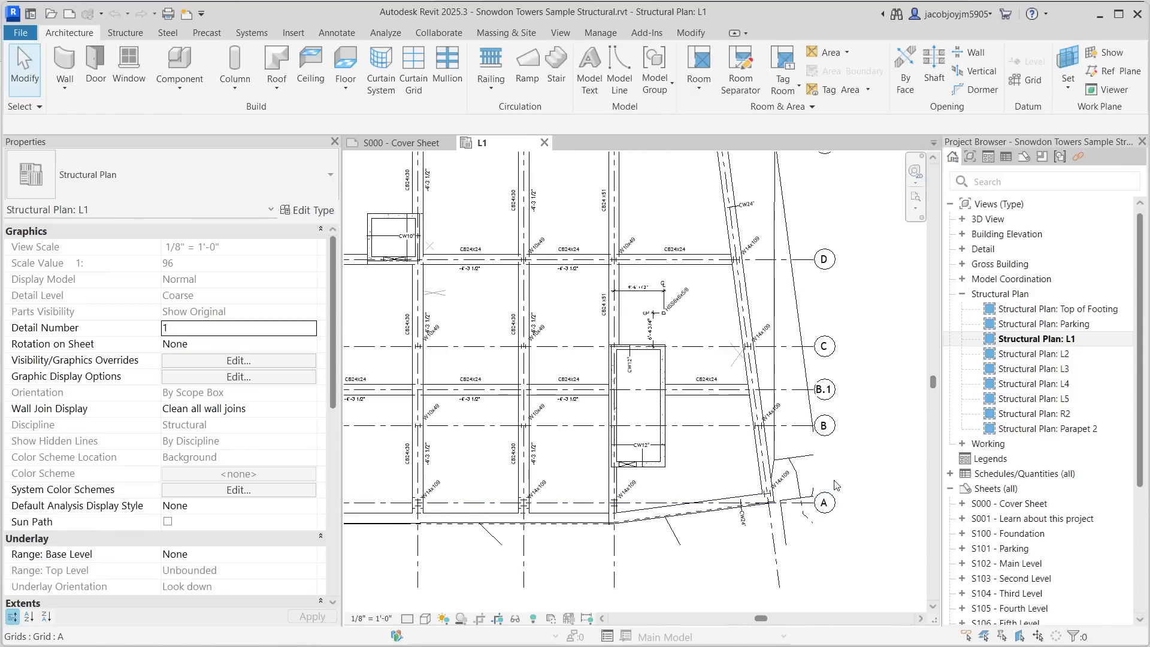
pyautogui.scroll(-3, 825, 389)
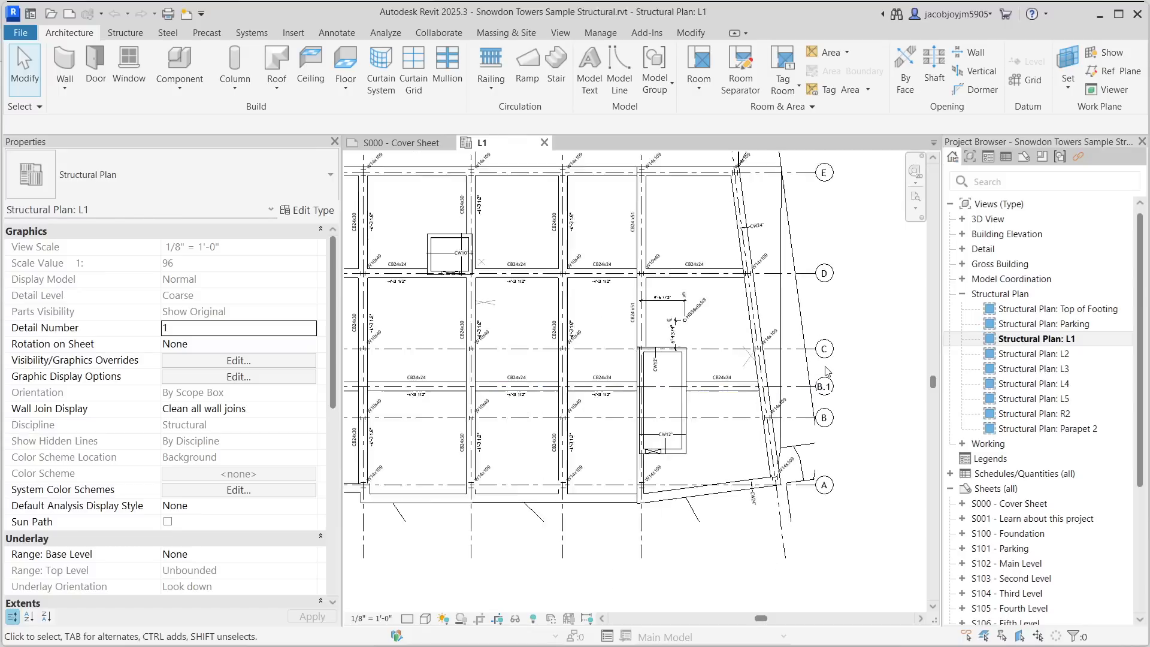
pyautogui.scroll(-1, 831, 240)
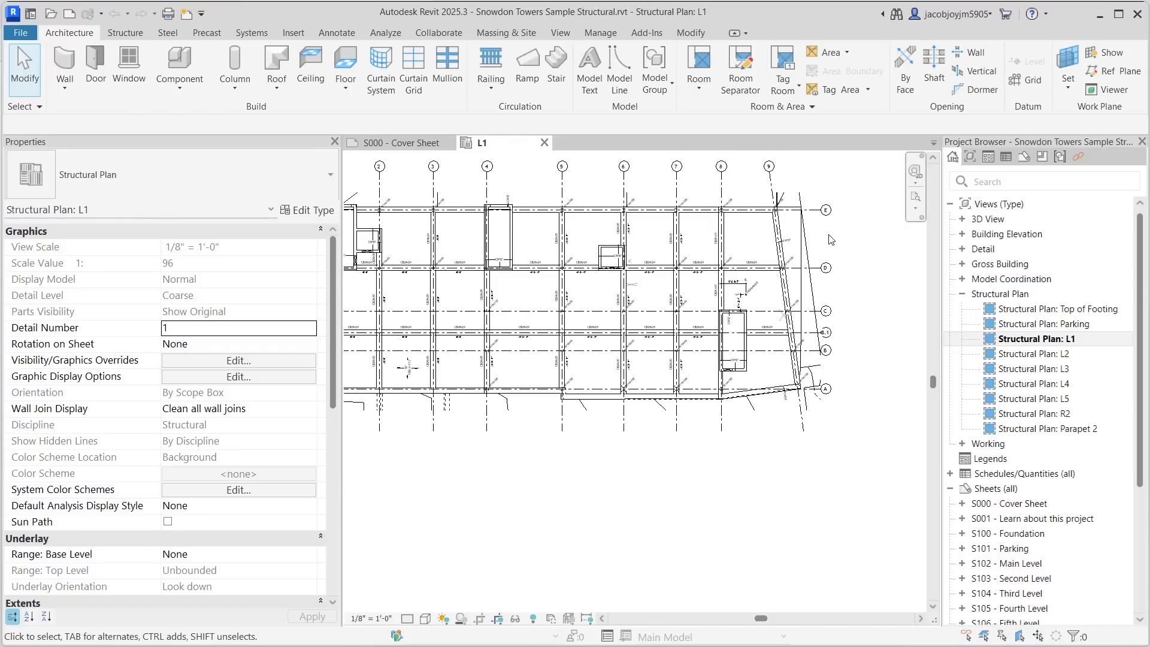
pyautogui.moveTo(693, 223); pyautogui.dragTo(803, 251, button='middle')
pyautogui.scroll(1, 442, 281)
pyautogui.scroll(-1, 441, 281)
pyautogui.scroll(-1, 451, 283)
pyautogui.scroll(3, 482, 291)
pyautogui.scroll(2, 519, 333)
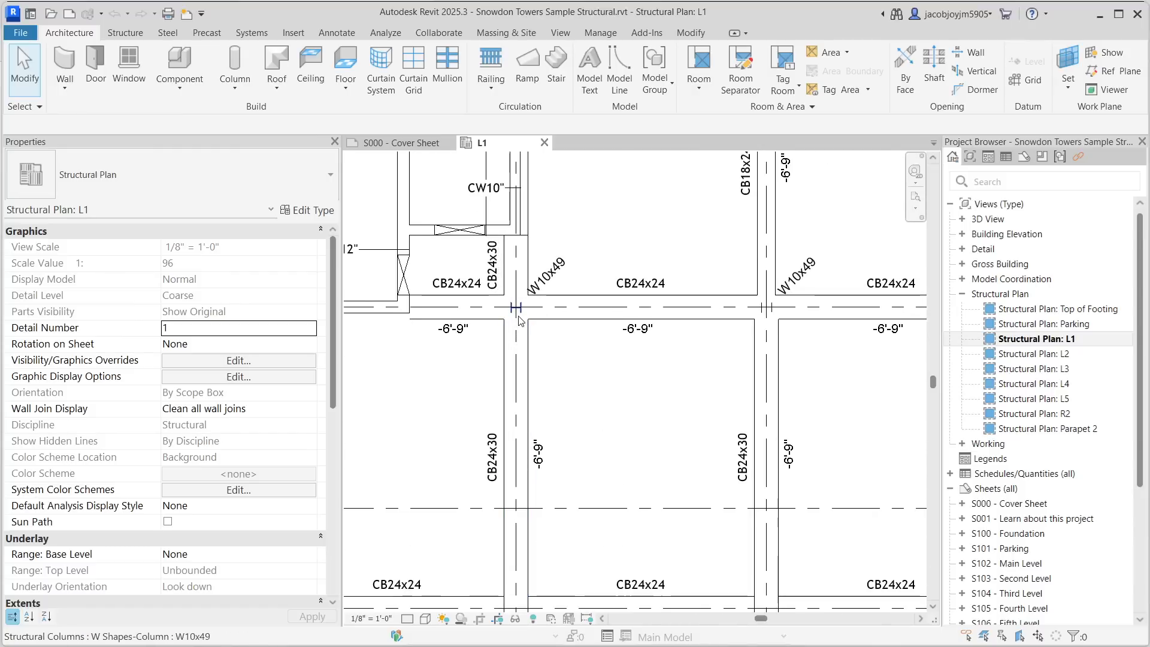
# - Select the W10x49 column at grid location D-2 and review its properties and surrounding framing
pyautogui.click(519, 319)
pyautogui.moveTo(519, 319); pyautogui.dragTo(656, 389, button='middle')
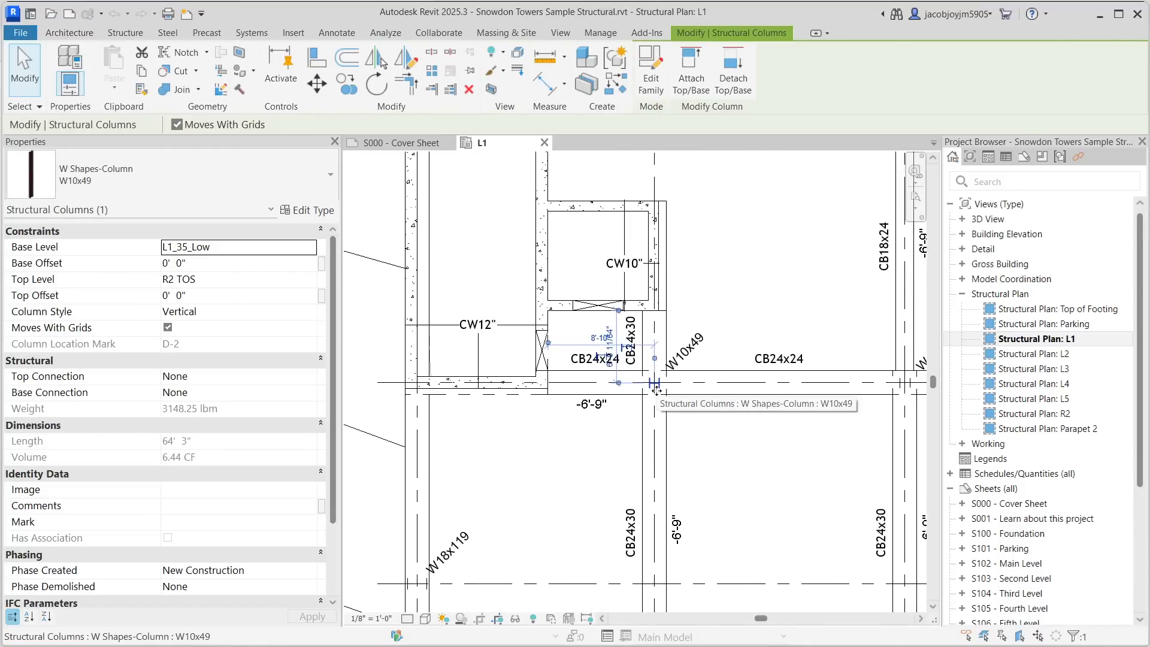
pyautogui.scroll(2, 655, 389)
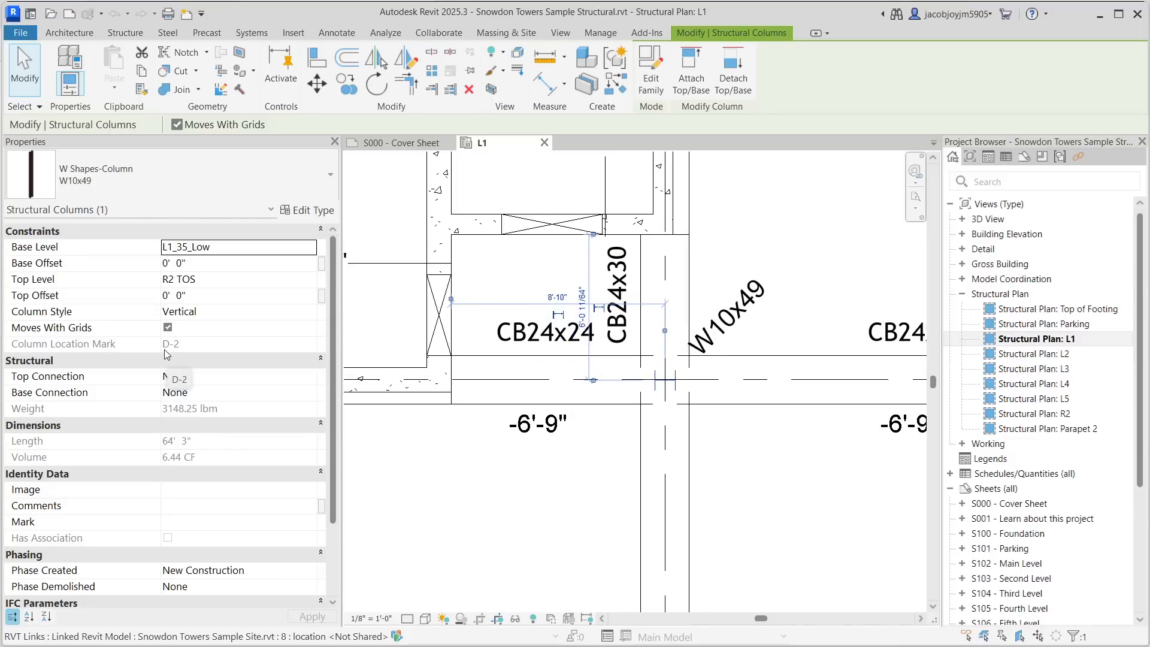
pyautogui.scroll(-5, 739, 410)
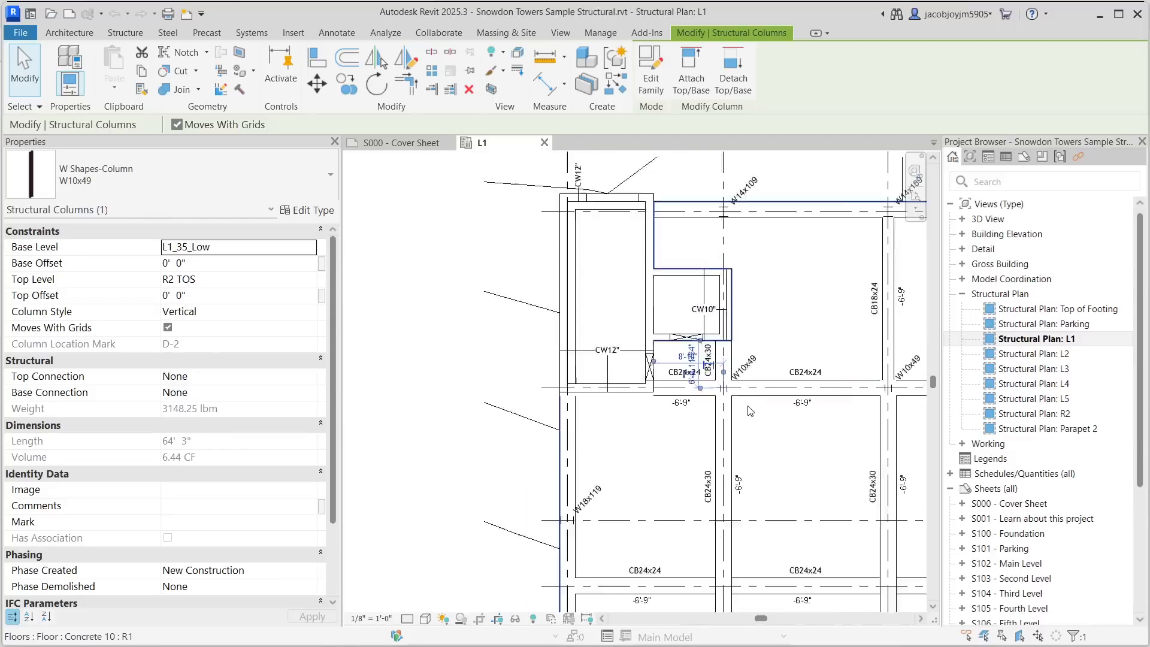
pyautogui.scroll(-3, 553, 390)
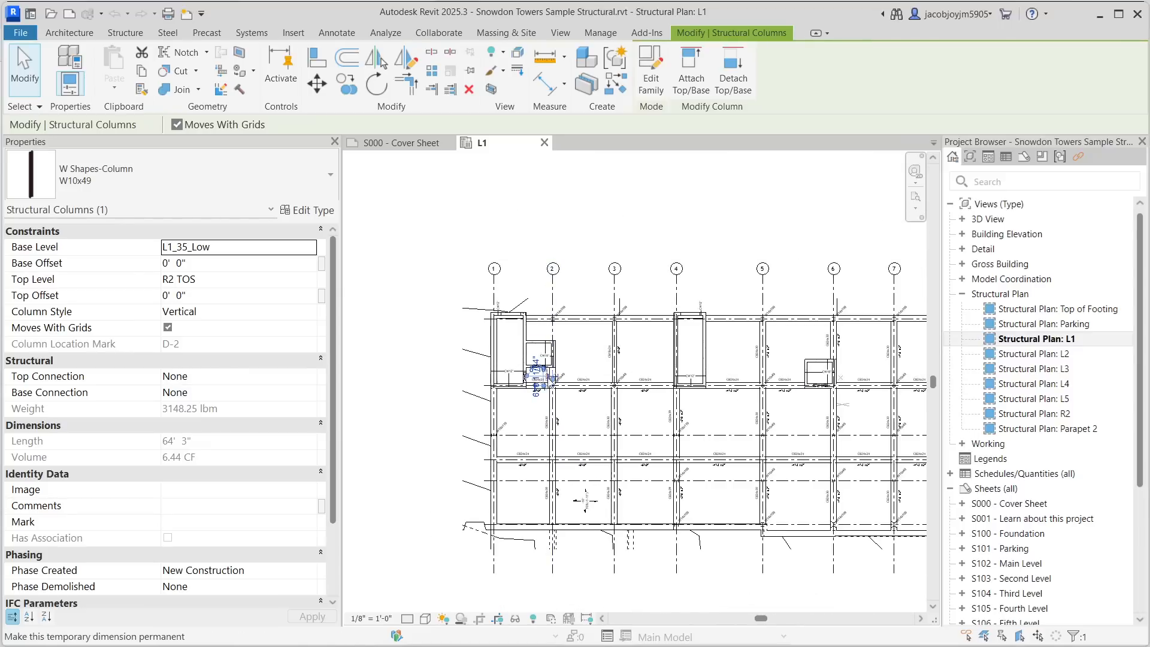
pyautogui.scroll(5, 546, 386)
pyautogui.scroll(-3, 548, 390)
pyautogui.scroll(3, 539, 390)
pyautogui.scroll(-1, 591, 335)
pyautogui.moveTo(683, 421); pyautogui.dragTo(660, 330, button='middle')
pyautogui.scroll(2, 639, 421)
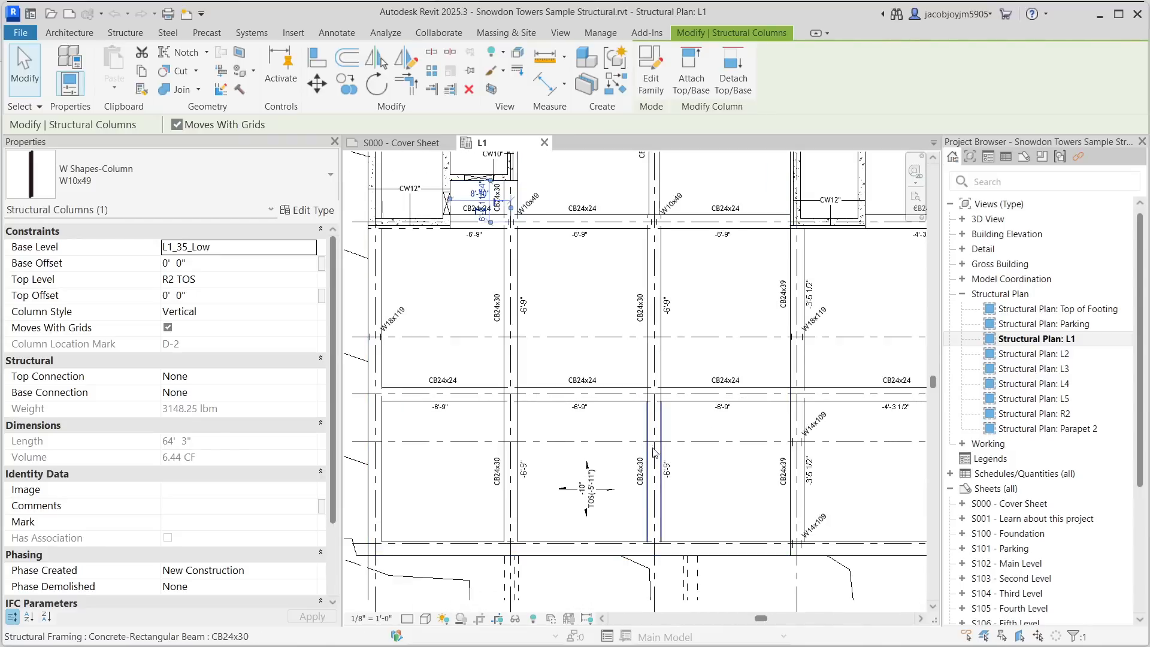
pyautogui.scroll(-3, 571, 444)
pyautogui.moveTo(697, 455); pyautogui.dragTo(557, 434, button='middle')
# - Open the Structural Plan: L4 view and zoom around its beams and joist layout
pyautogui.click(1052, 386)
pyautogui.doubleClick(1052, 386)
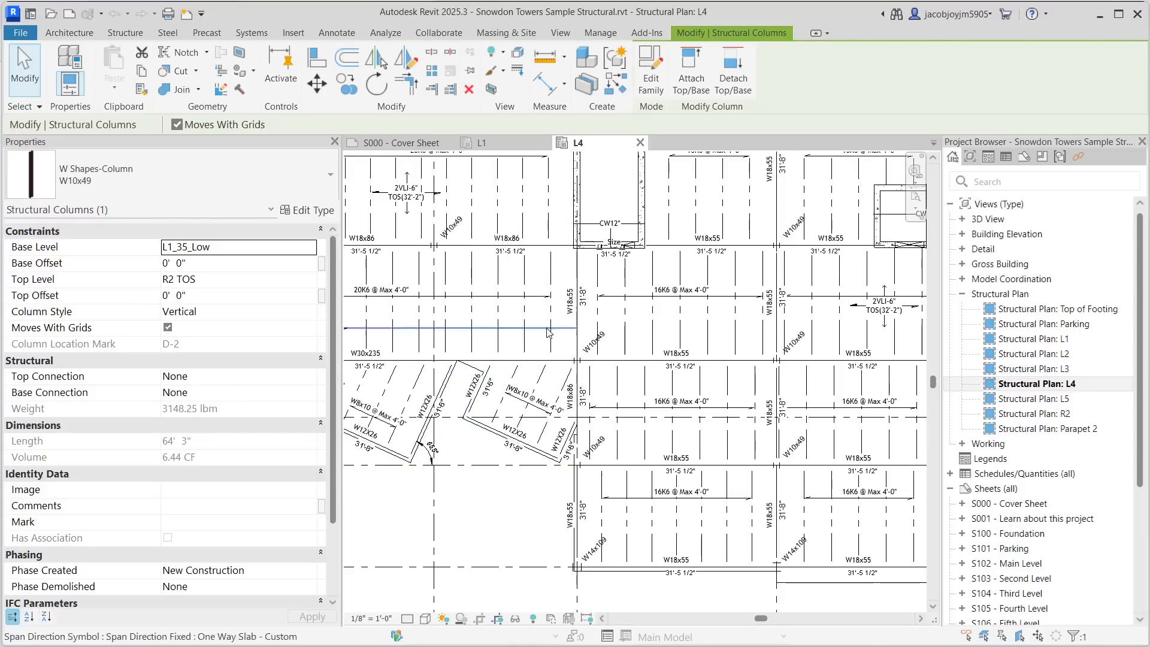
pyautogui.scroll(3, 598, 345)
pyautogui.scroll(-2, 629, 345)
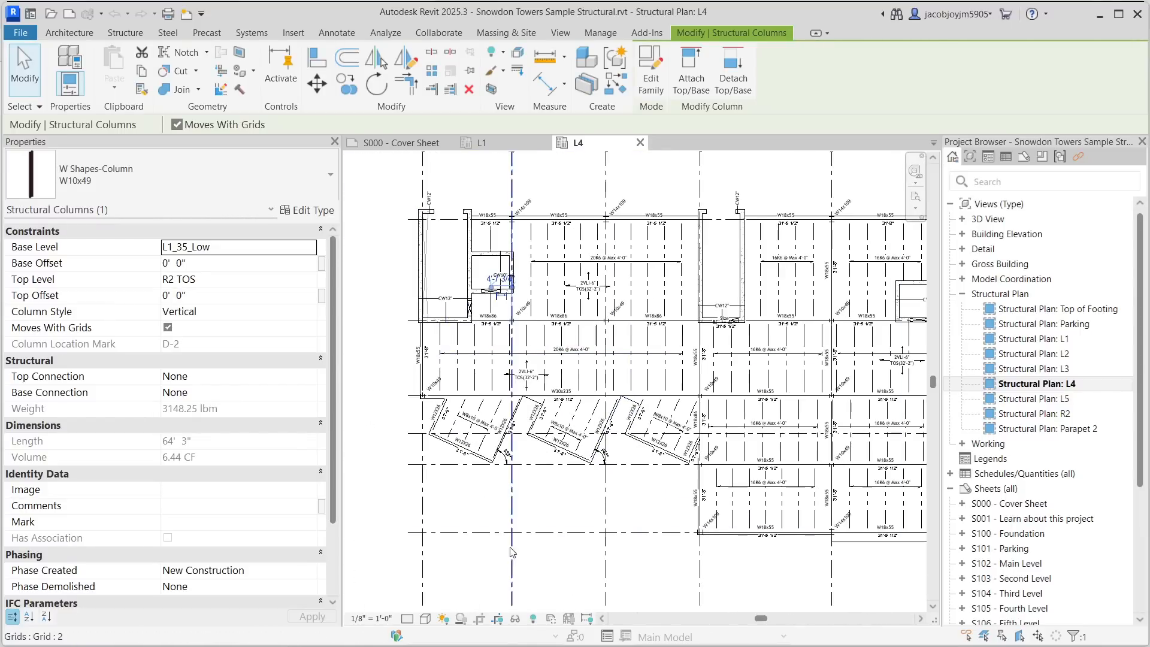
pyautogui.moveTo(736, 512); pyautogui.dragTo(544, 487, button='middle')
pyautogui.moveTo(791, 460); pyautogui.dragTo(580, 449, button='middle')
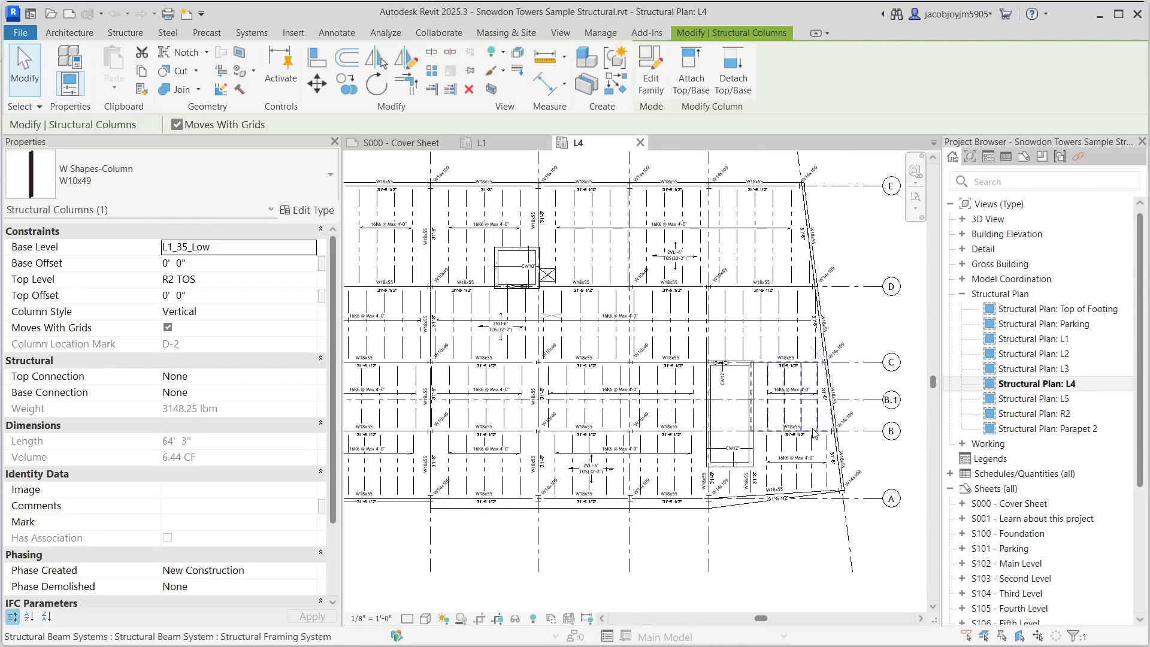
pyautogui.scroll(5, 775, 328)
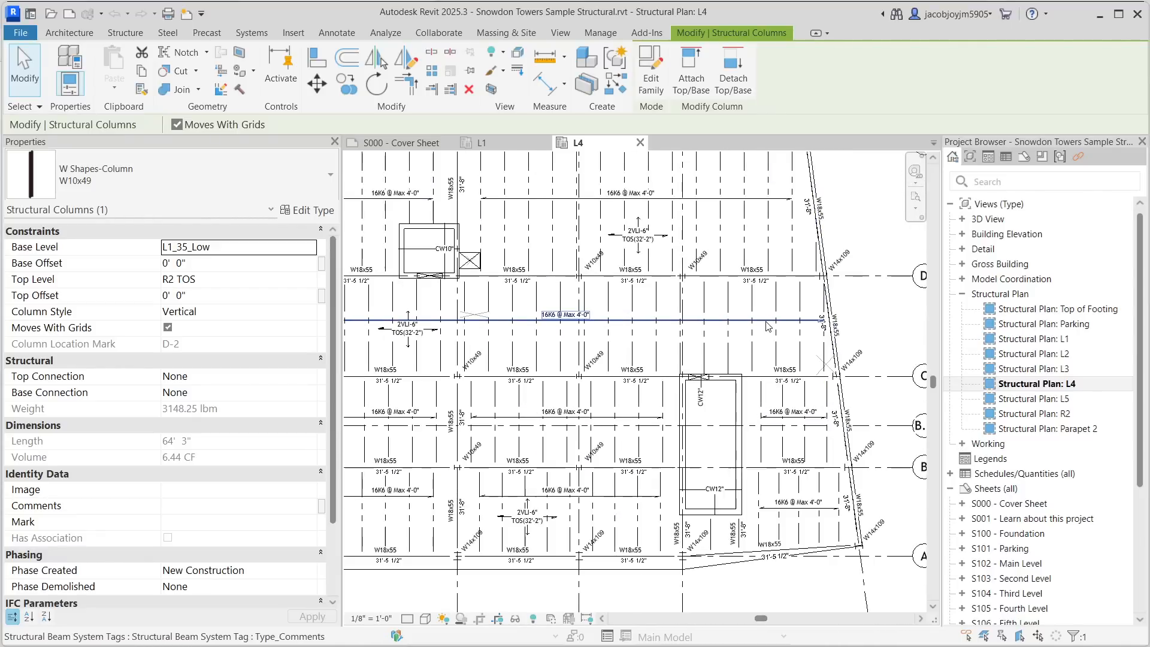
pyautogui.scroll(-5, 780, 329)
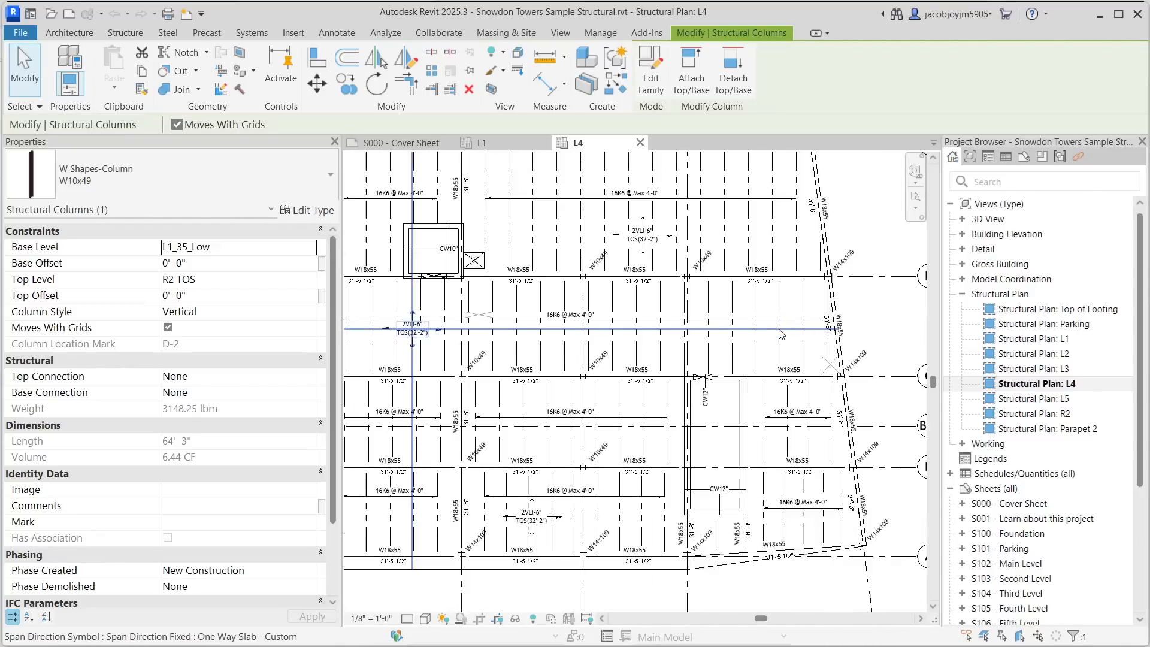
# - Open the Structural Plan: R2 view and zoom around its roof framing and joist layout
pyautogui.doubleClick(1055, 412)
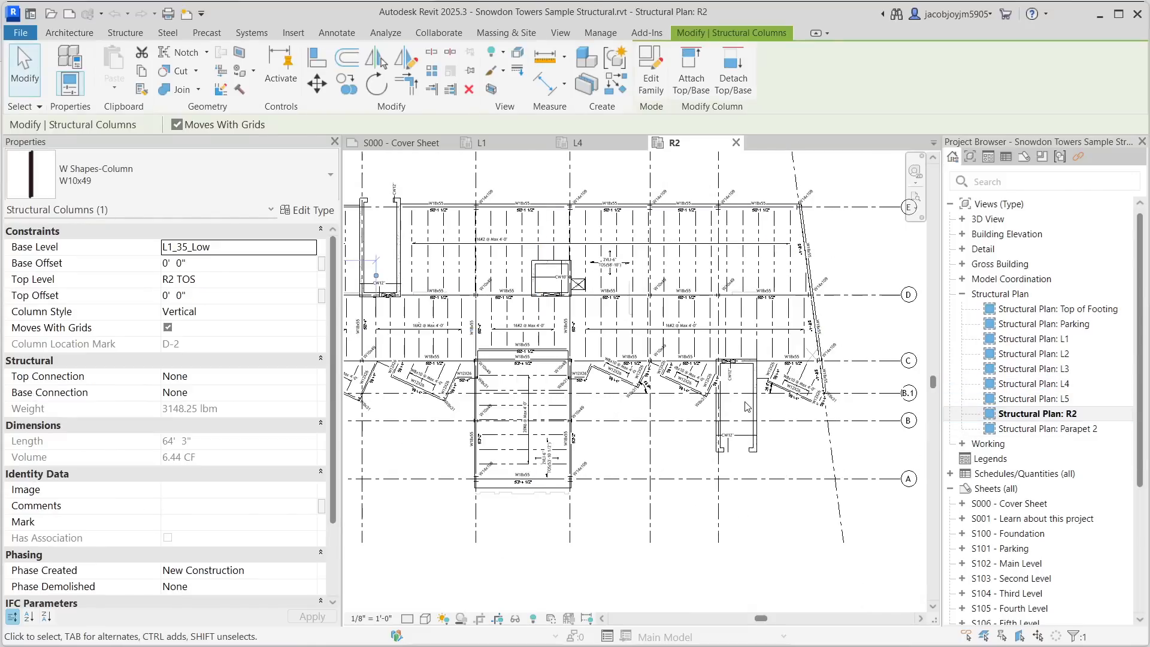
pyautogui.moveTo(596, 443); pyautogui.dragTo(862, 458, button='middle')
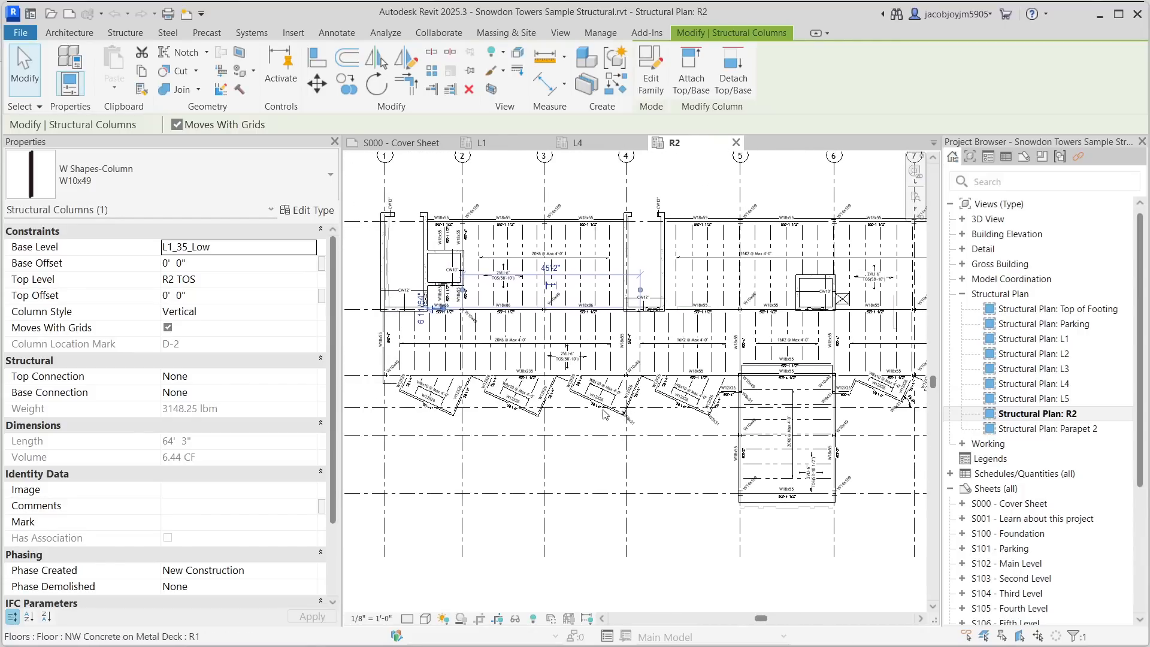
pyautogui.scroll(5, 604, 413)
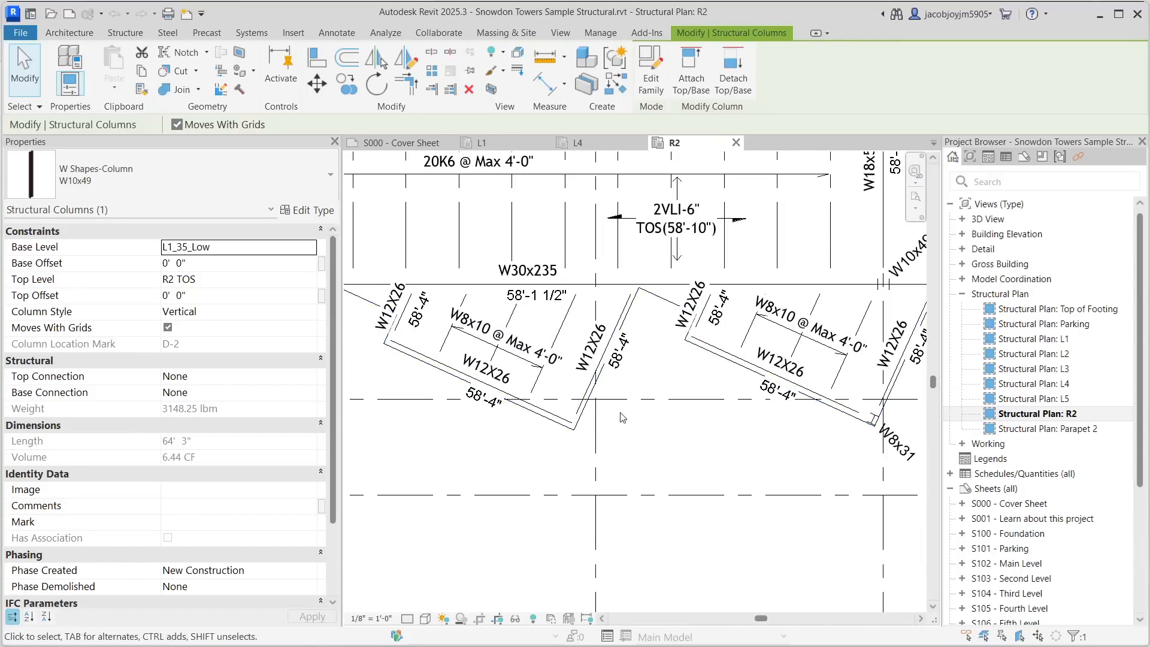
pyautogui.scroll(-5, 622, 417)
pyautogui.moveTo(604, 288); pyautogui.dragTo(600, 453, button='middle')
pyautogui.moveTo(792, 388); pyautogui.dragTo(565, 306, button='middle')
pyautogui.moveTo(766, 372); pyautogui.dragTo(653, 339, button='middle')
pyautogui.scroll(-1, 653, 340)
pyautogui.scroll(-3, 686, 345)
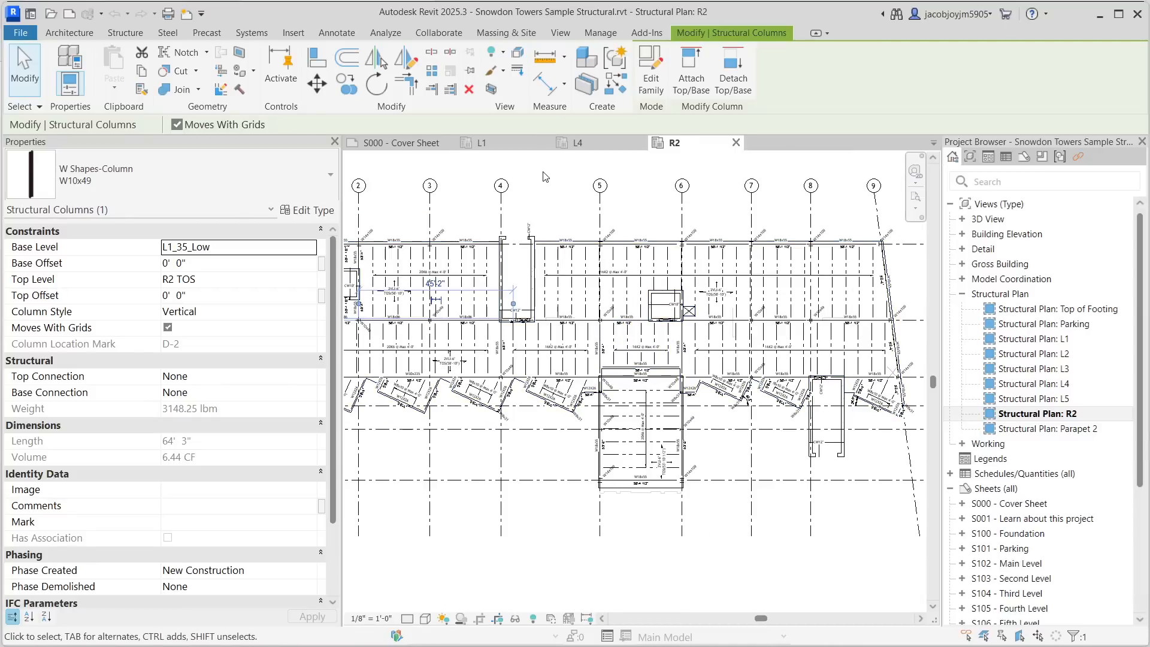
# - Open the 3D view and turn off visibility of all linked Revit models in its visibility/graphic overrides
pyautogui.click(559, 34)
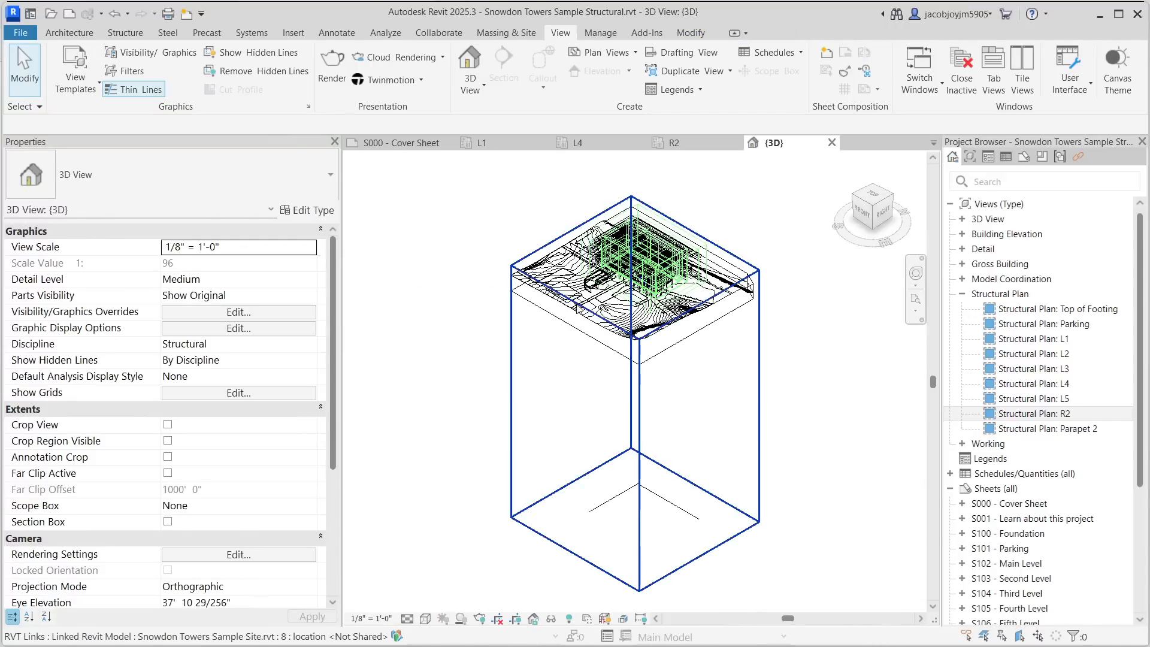
pyautogui.press('v')
pyautogui.press('g')
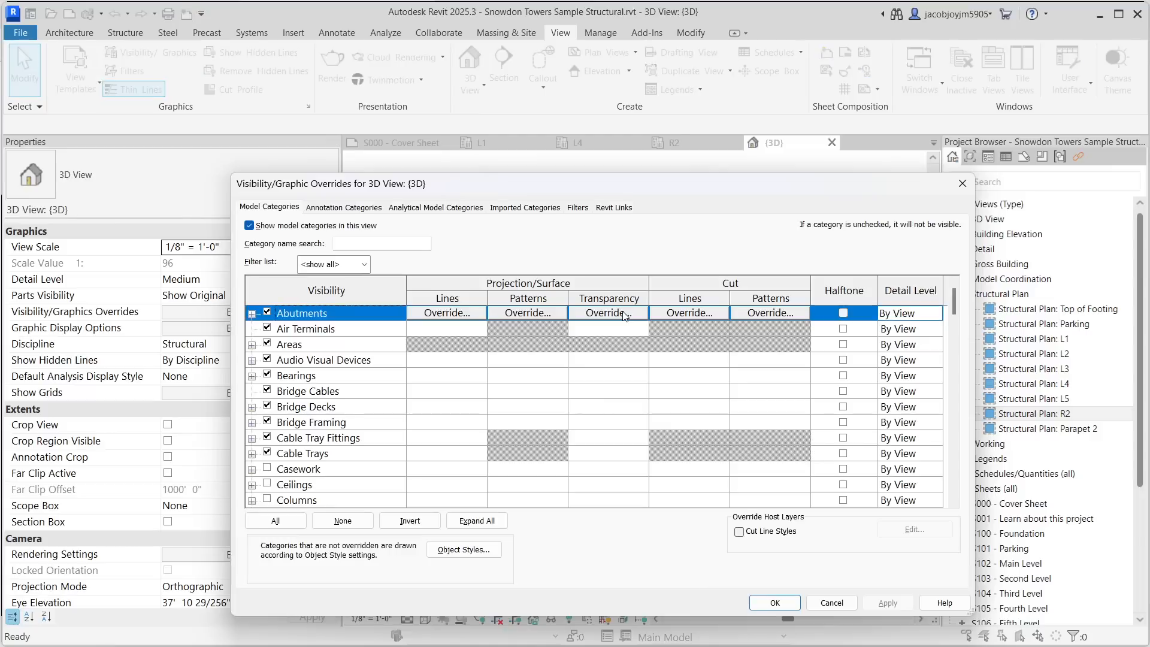
pyautogui.click(612, 208)
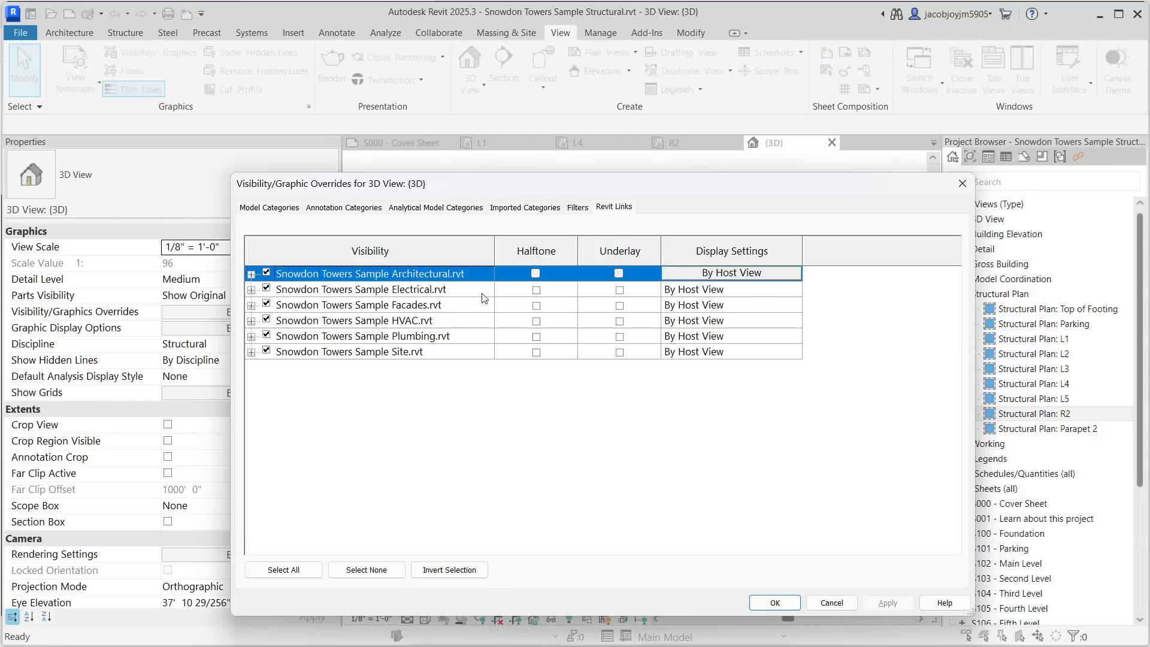
pyautogui.keyDown('shift'); pyautogui.click(383, 352); pyautogui.keyUp('shift')
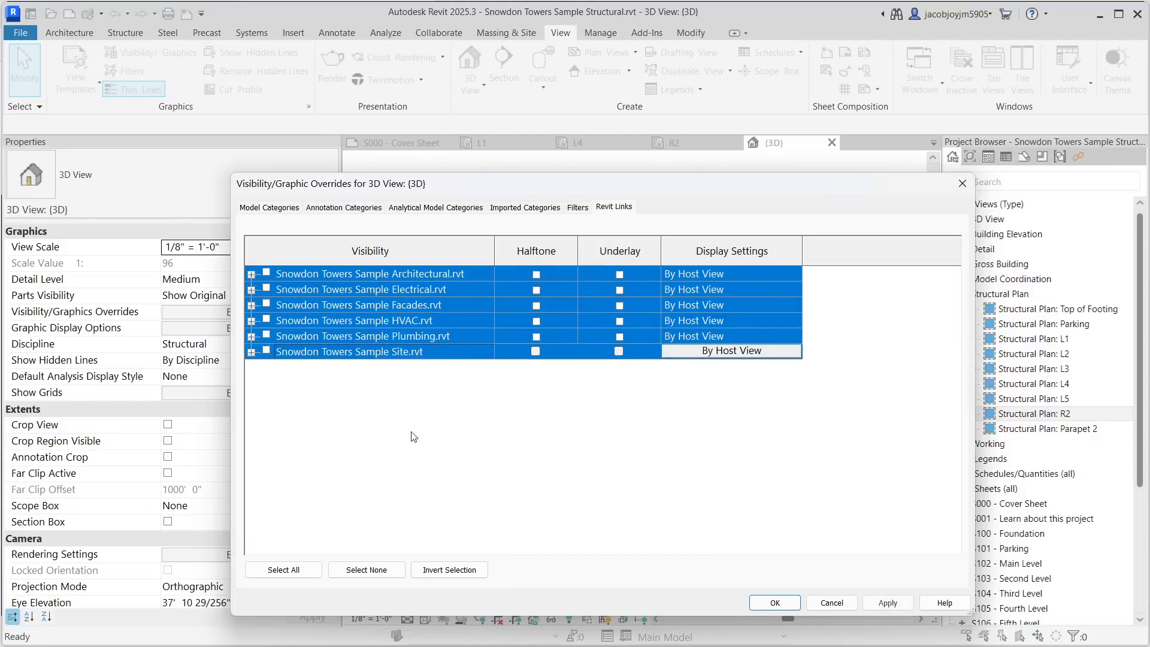
pyautogui.click(796, 603)
# - Switch the 3D view to a shaded visual style
pyautogui.scroll(3, 598, 389)
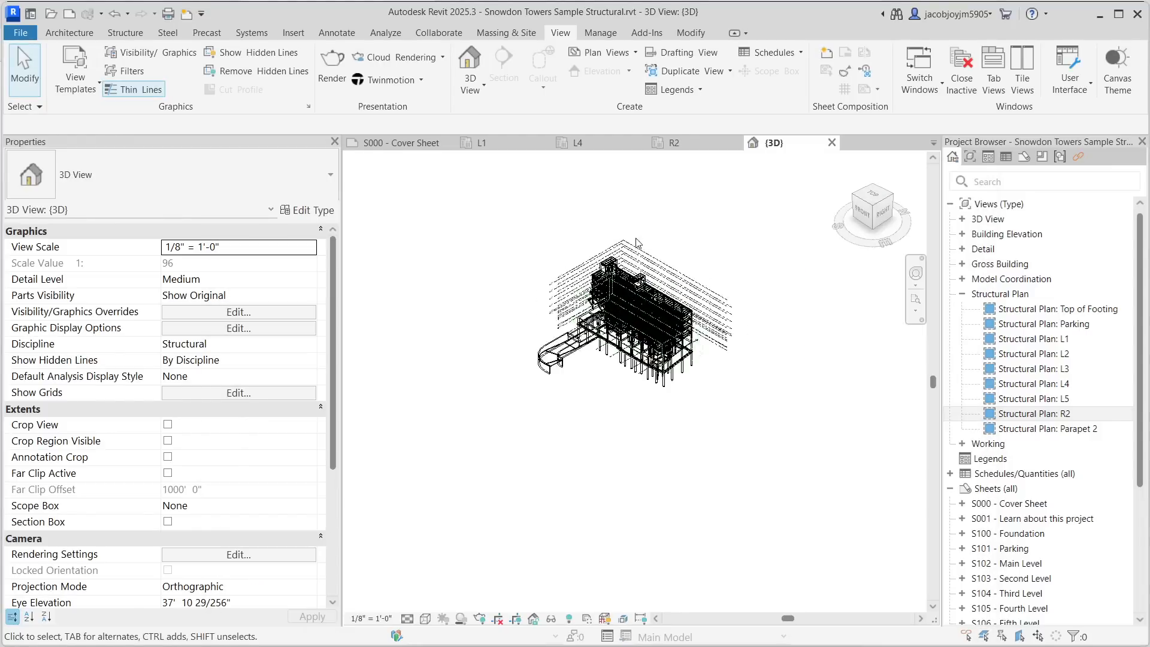
pyautogui.keyDown('shift'); pyautogui.moveTo(633, 344); pyautogui.dragTo(627, 301, button='middle'); pyautogui.keyUp('shift')
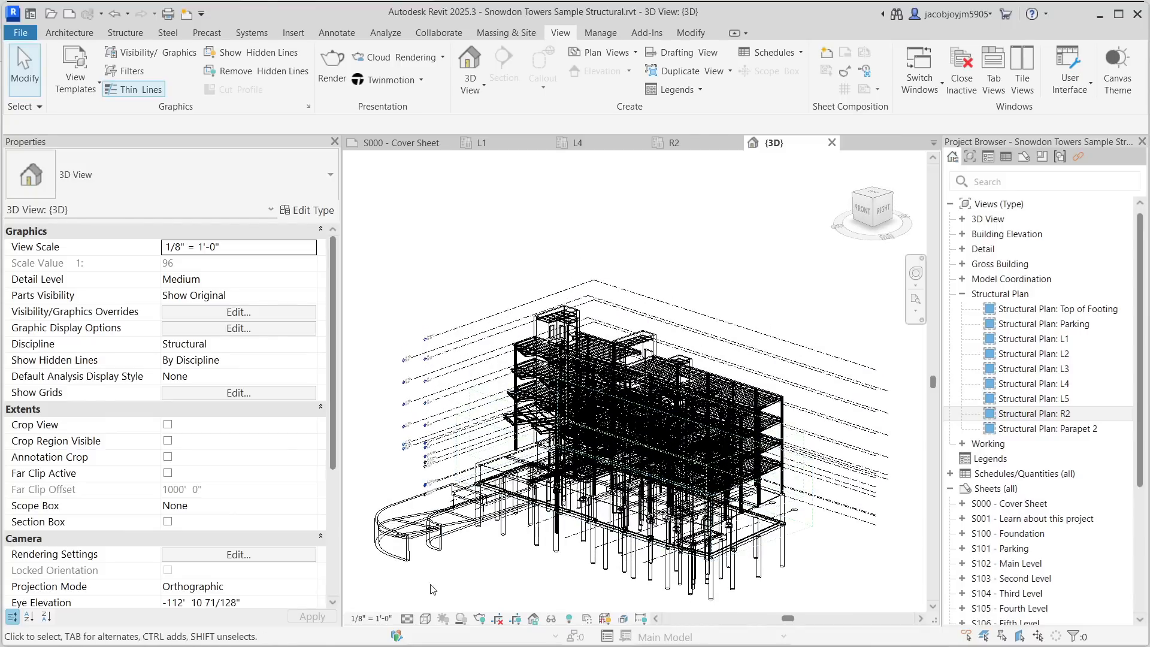
pyautogui.click(425, 618)
pyautogui.click(455, 558)
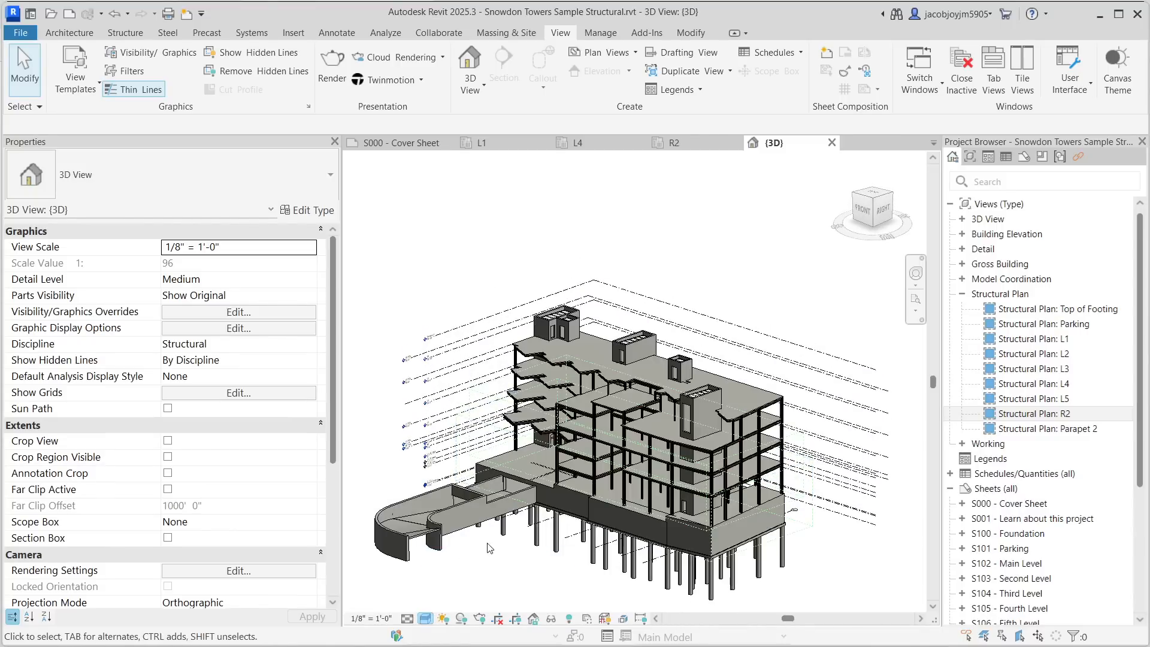
# - Hide the scope box category in the 3D view
pyautogui.scroll(3, 527, 534)
pyautogui.click(532, 502)
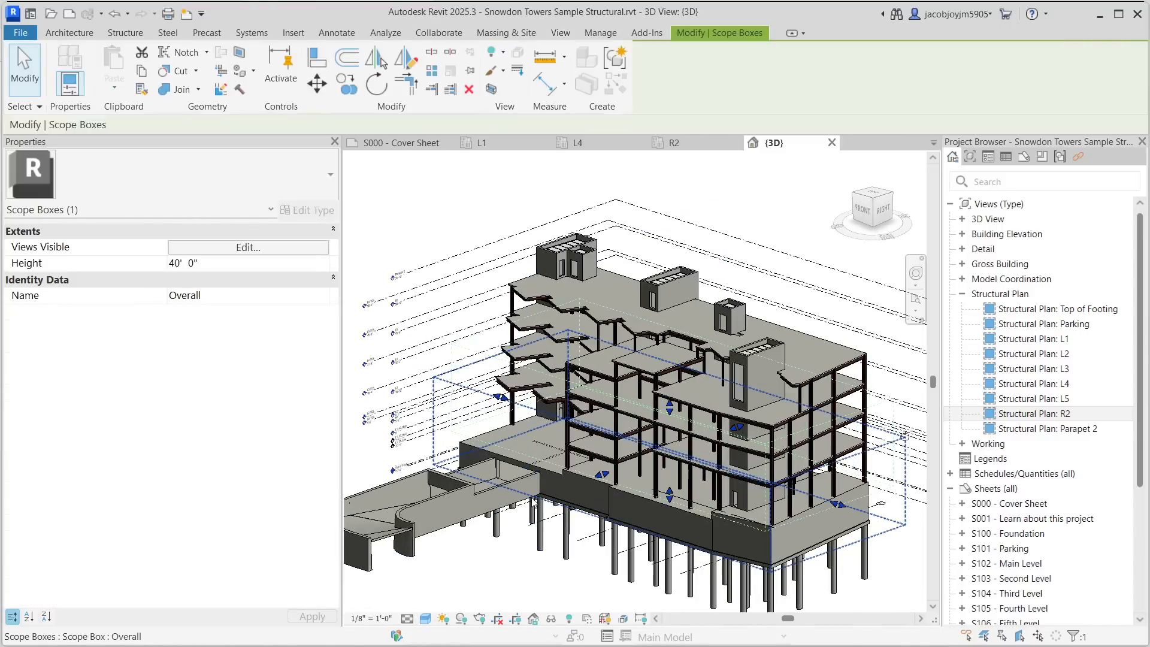
pyautogui.rightClick(532, 502)
pyautogui.moveTo(658, 151)
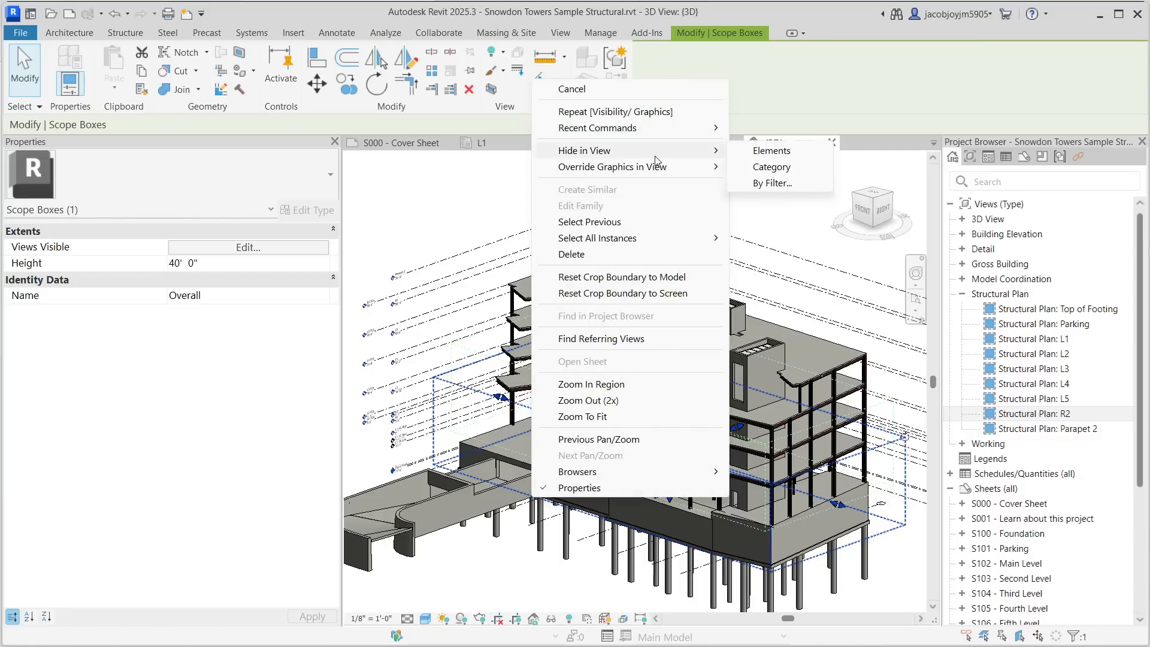
pyautogui.click(772, 167)
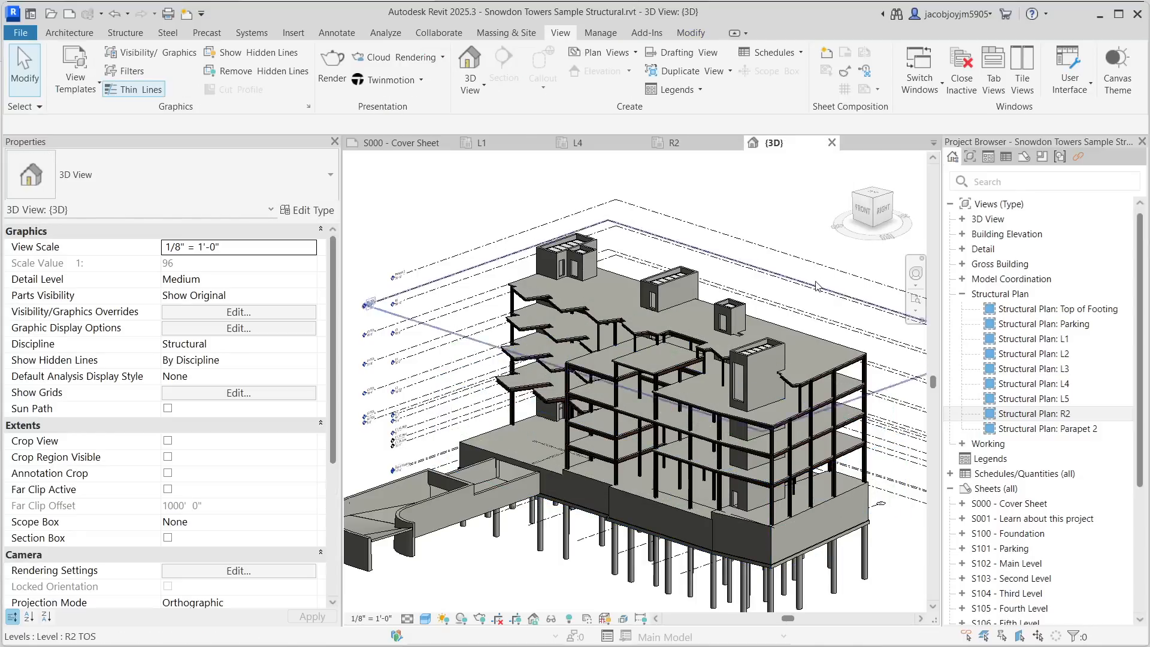
# - Orient the 3D view to the front and inspect the properties of levels R2 and R2 TOS
pyautogui.click(867, 214)
pyautogui.scroll(4, 479, 359)
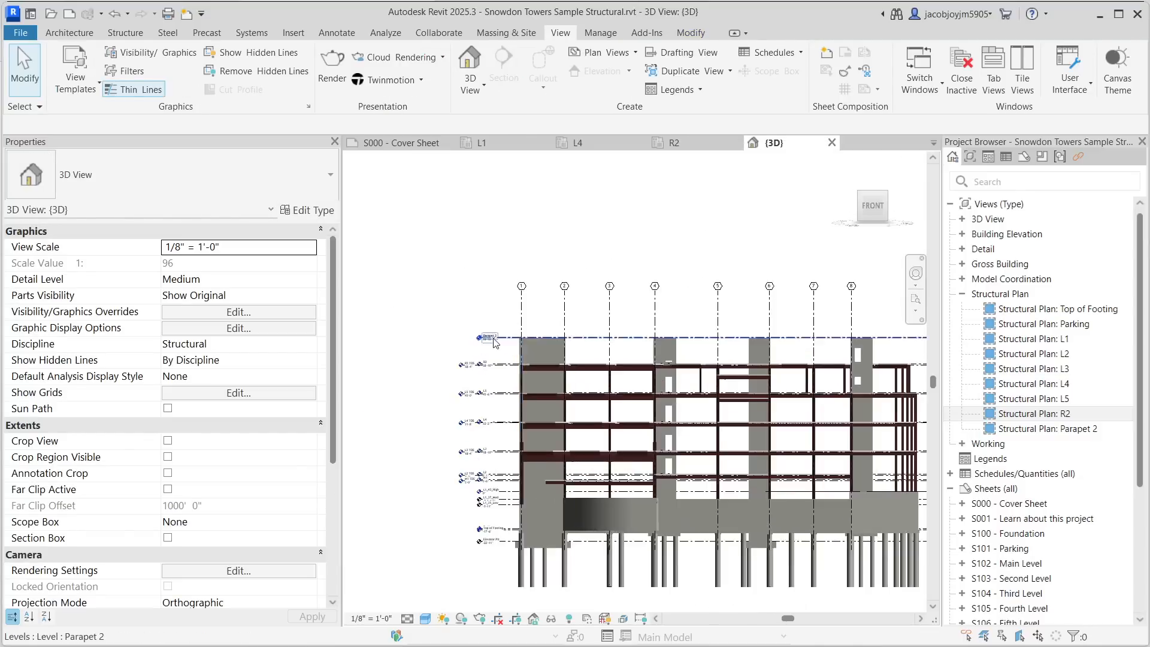
pyautogui.scroll(6, 477, 360)
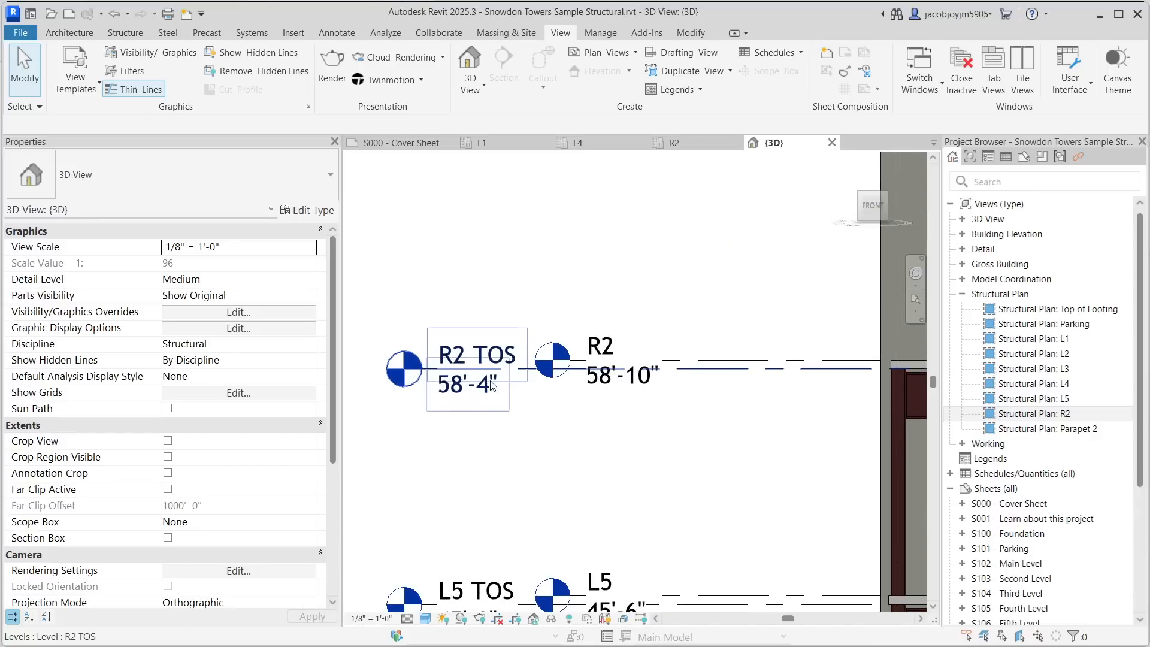
pyautogui.scroll(2, 492, 374)
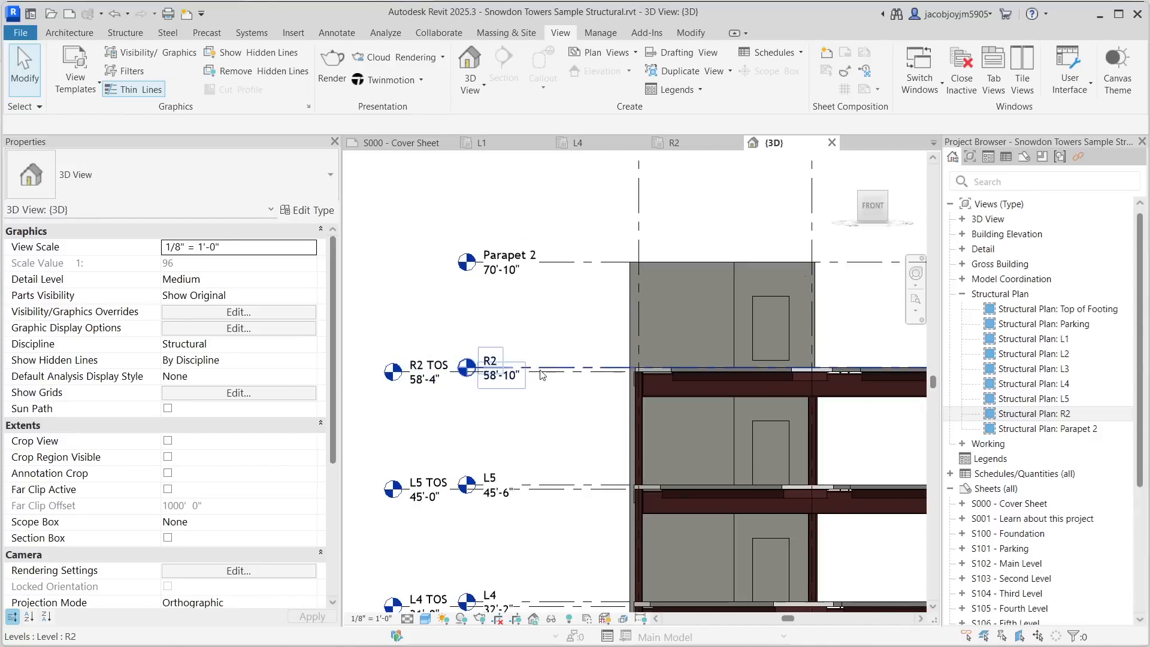
pyautogui.click(558, 371)
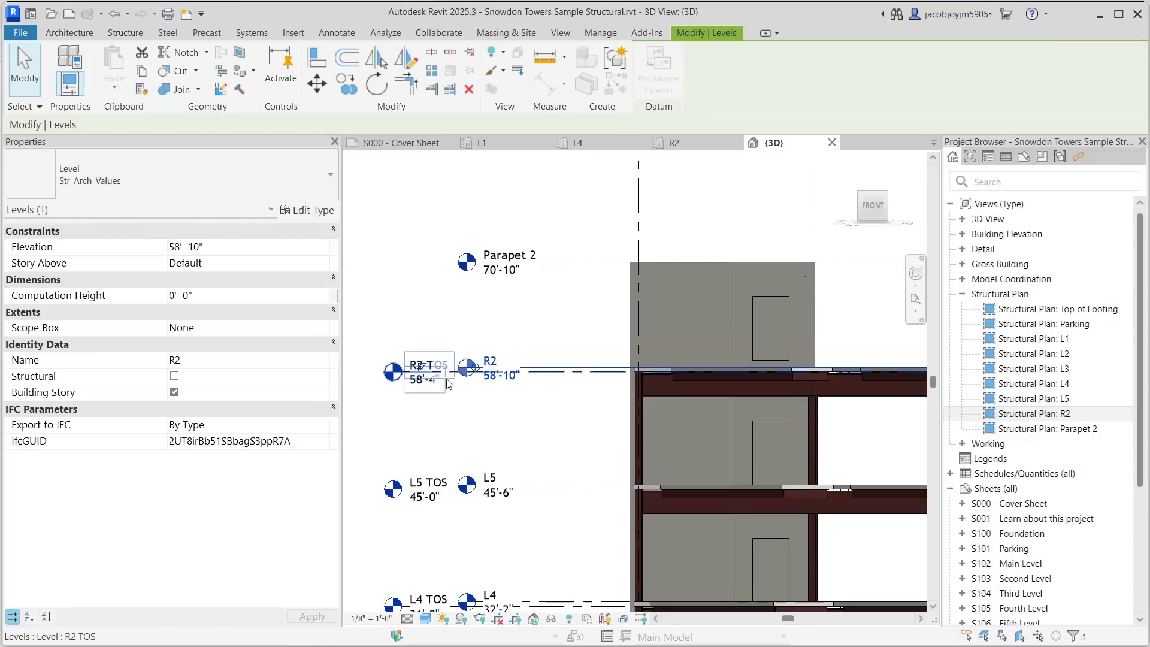
pyautogui.click(565, 382)
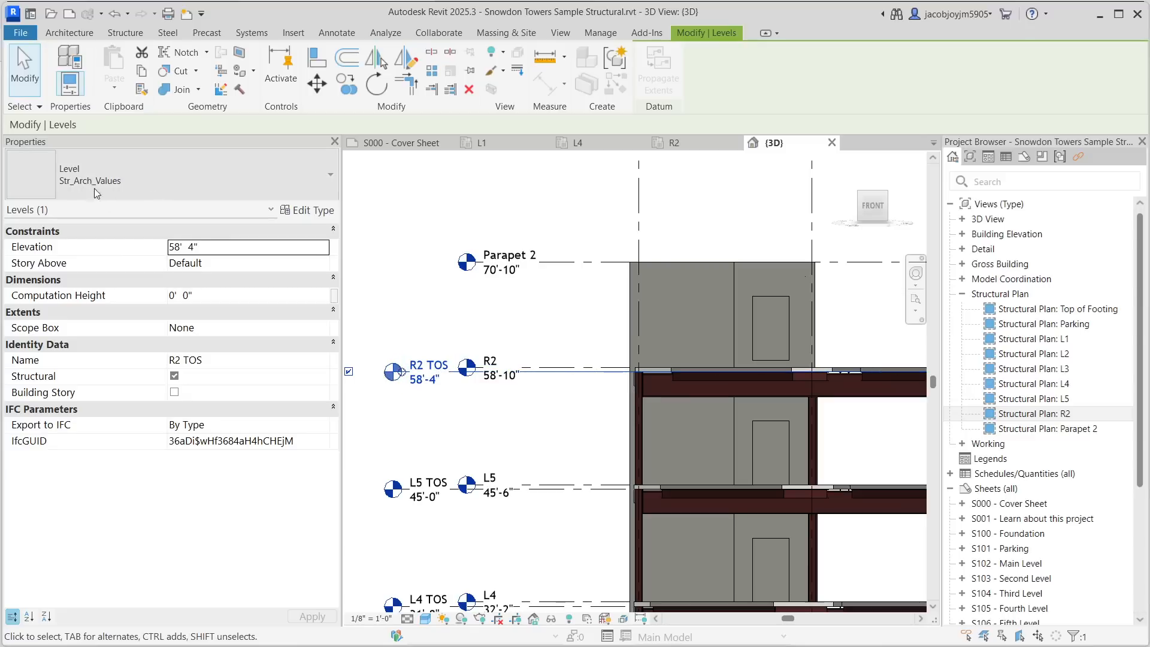
pyautogui.click(557, 368)
pyautogui.click(426, 370)
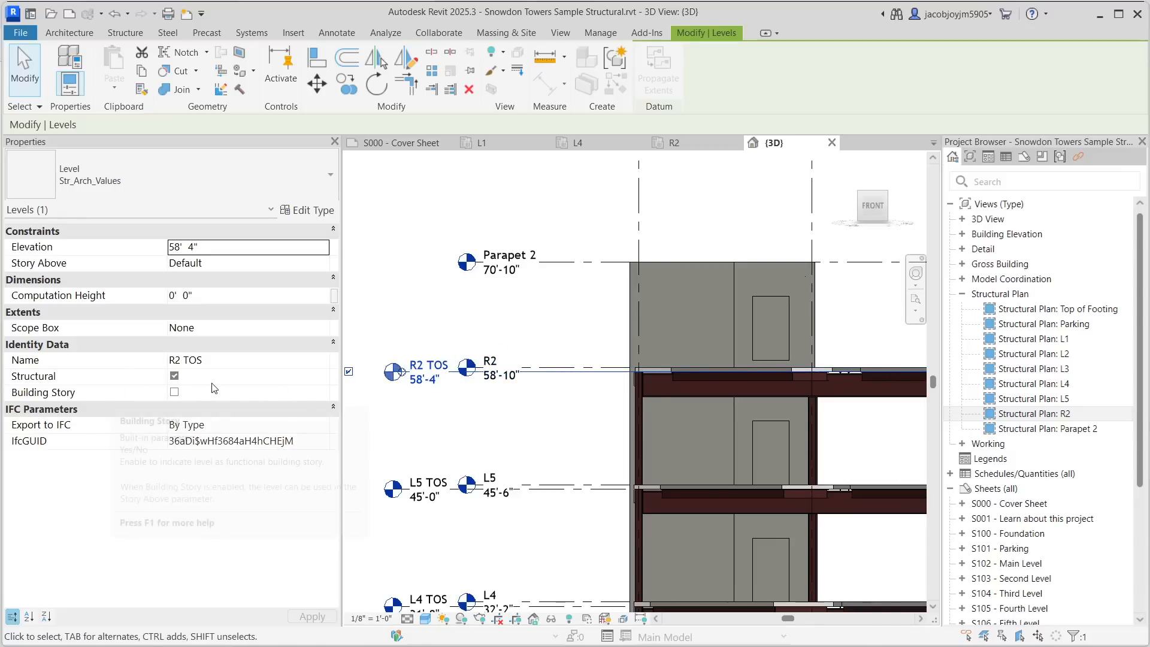
pyautogui.click(557, 369)
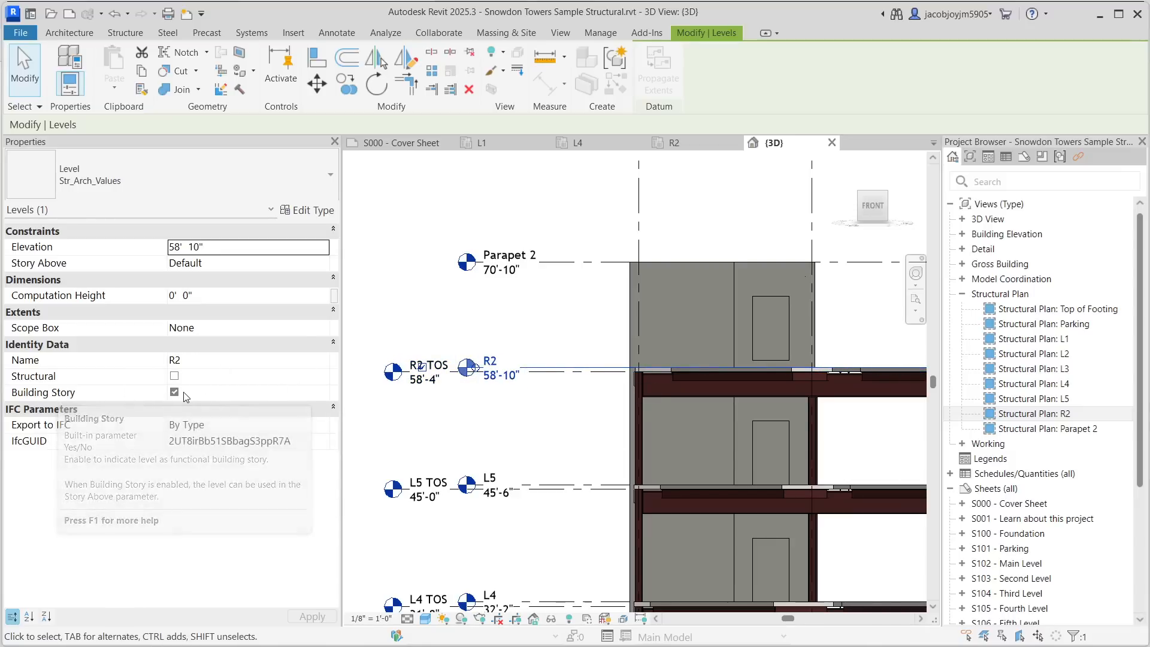
pyautogui.click(509, 430)
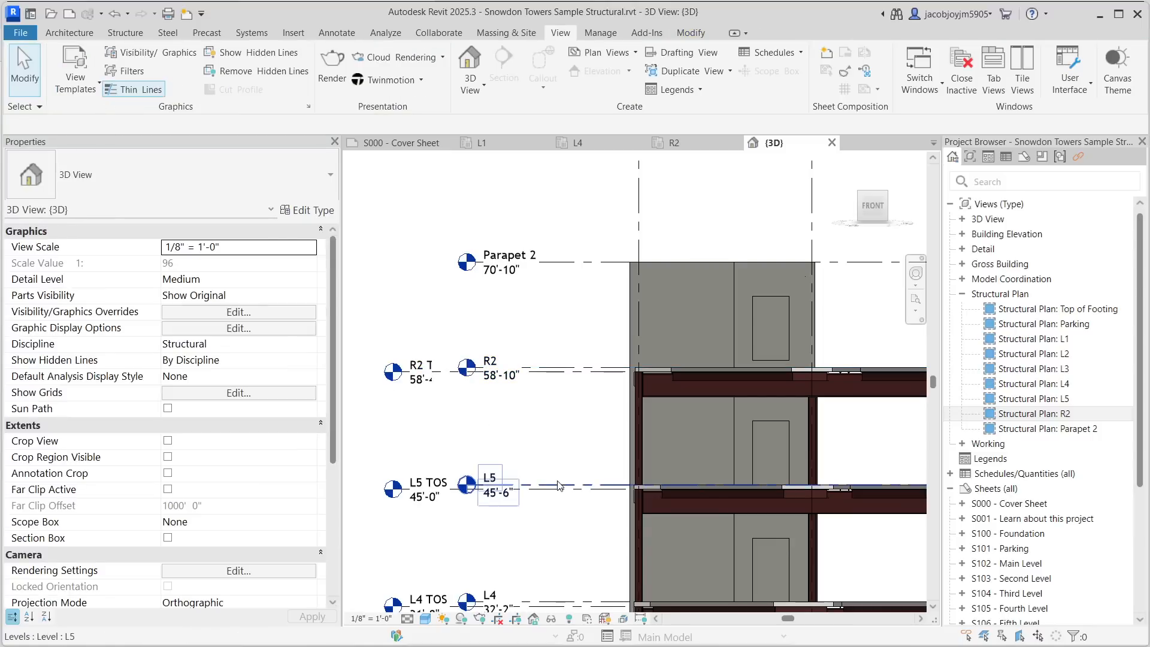
# - Hide all model categories in the 3D view except Structural Columns
pyautogui.scroll(-3, 470, 261)
pyautogui.moveTo(499, 491); pyautogui.dragTo(481, 335, button='middle')
pyautogui.scroll(-5, 479, 337)
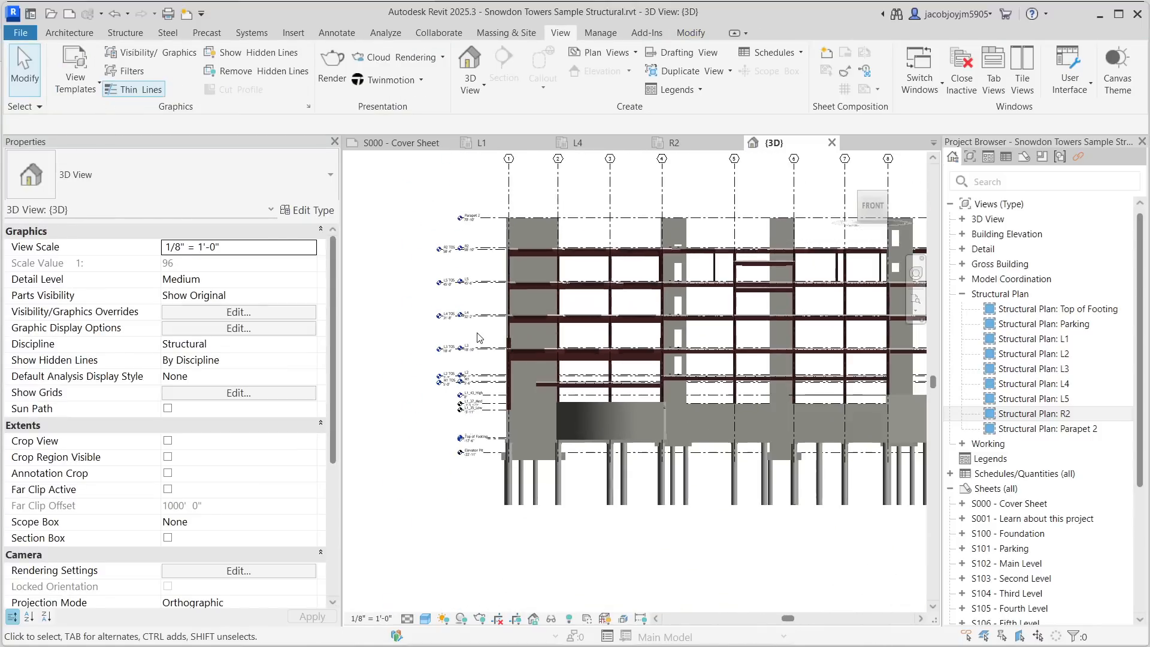
pyautogui.keyDown('shift'); pyautogui.moveTo(779, 333); pyautogui.dragTo(656, 307, button='middle'); pyautogui.keyUp('shift')
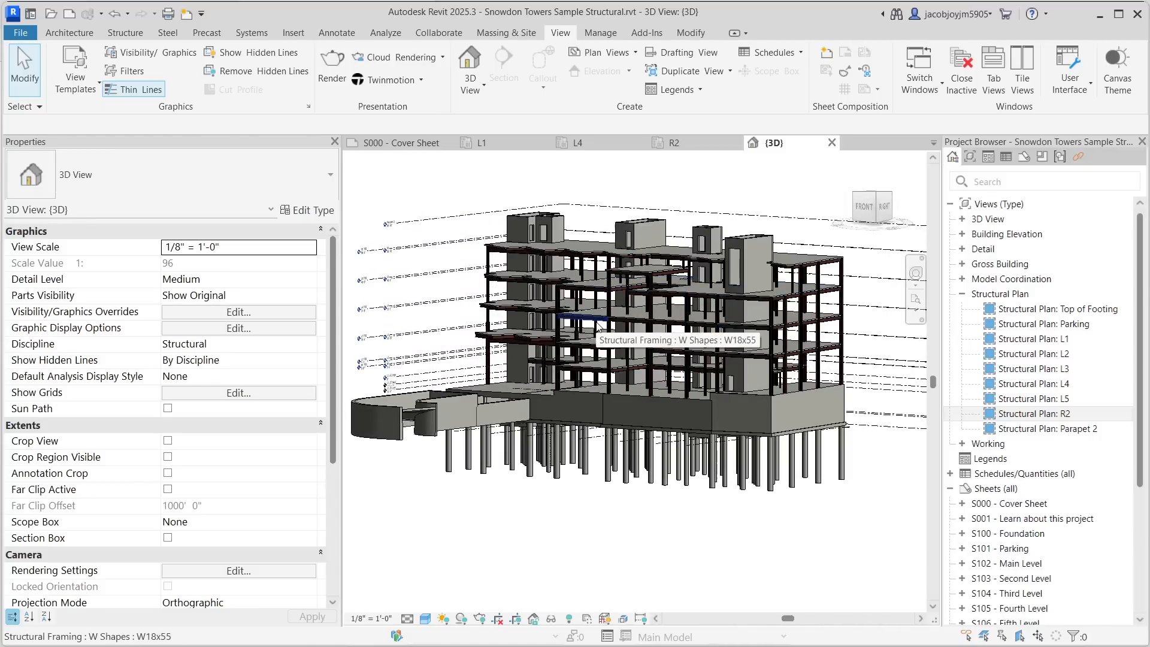
pyautogui.press('v')
pyautogui.press('g')
pyautogui.click(281, 519)
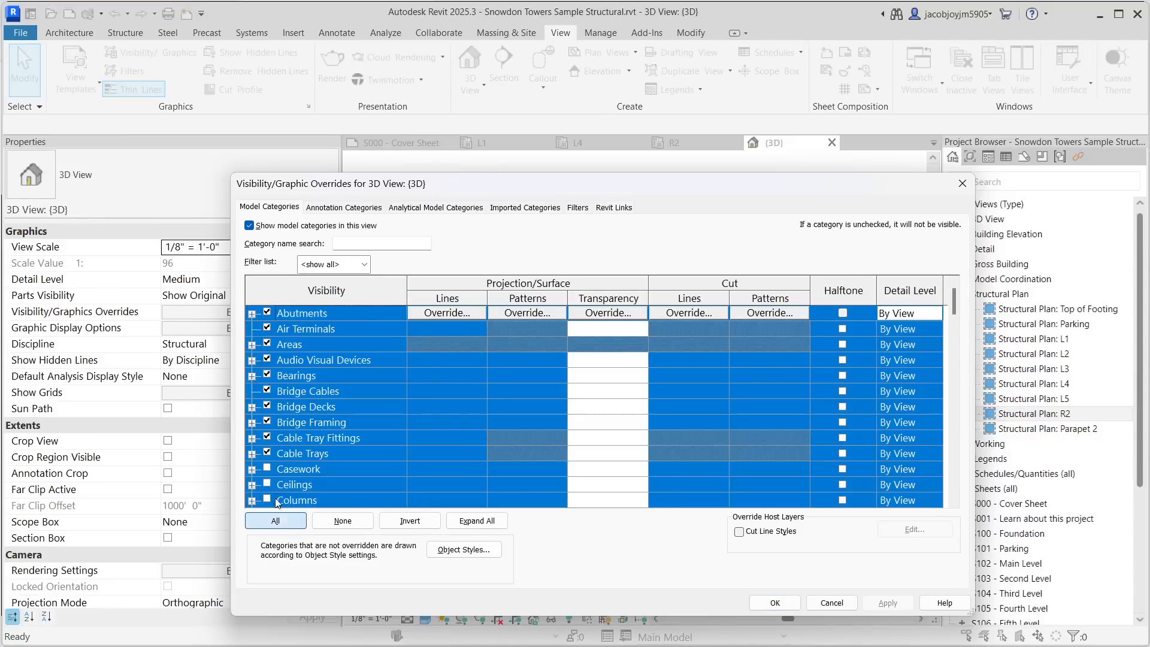
pyautogui.click(319, 454)
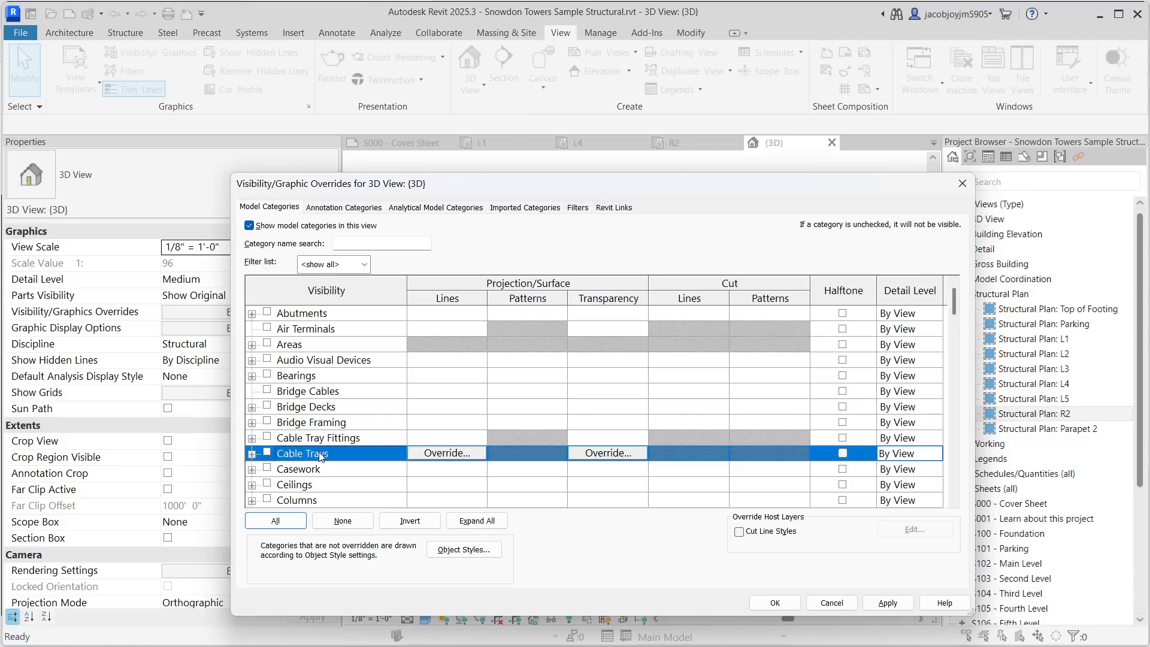
pyautogui.write('st')
pyautogui.scroll(-2, 320, 456)
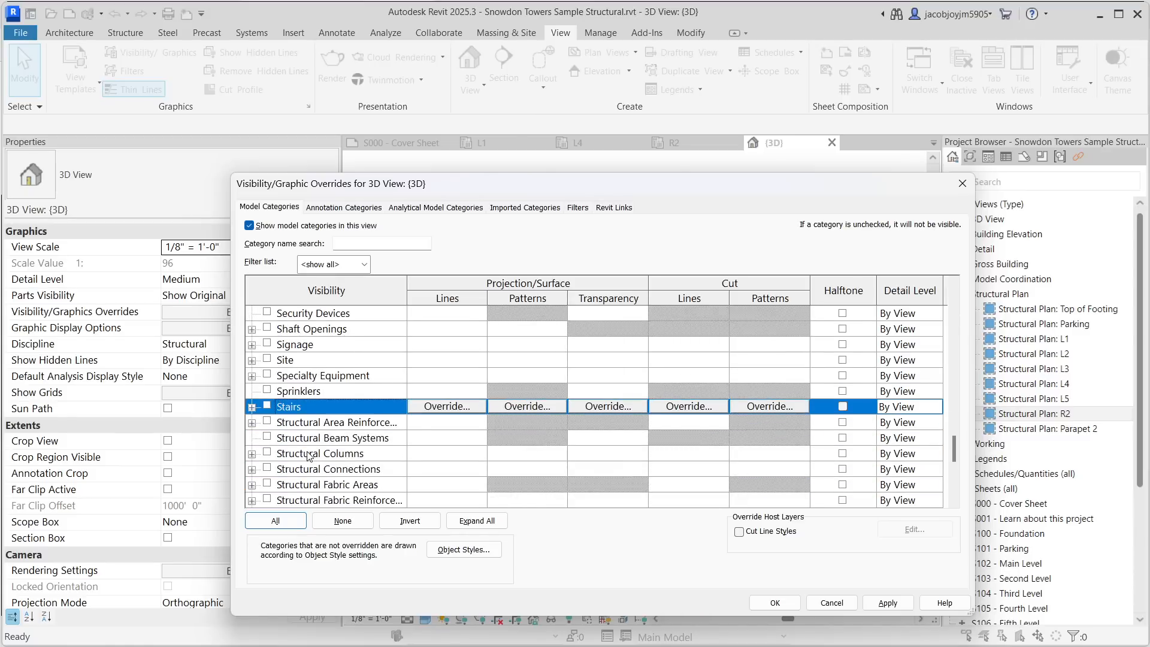
pyautogui.click(307, 455)
pyautogui.click(776, 602)
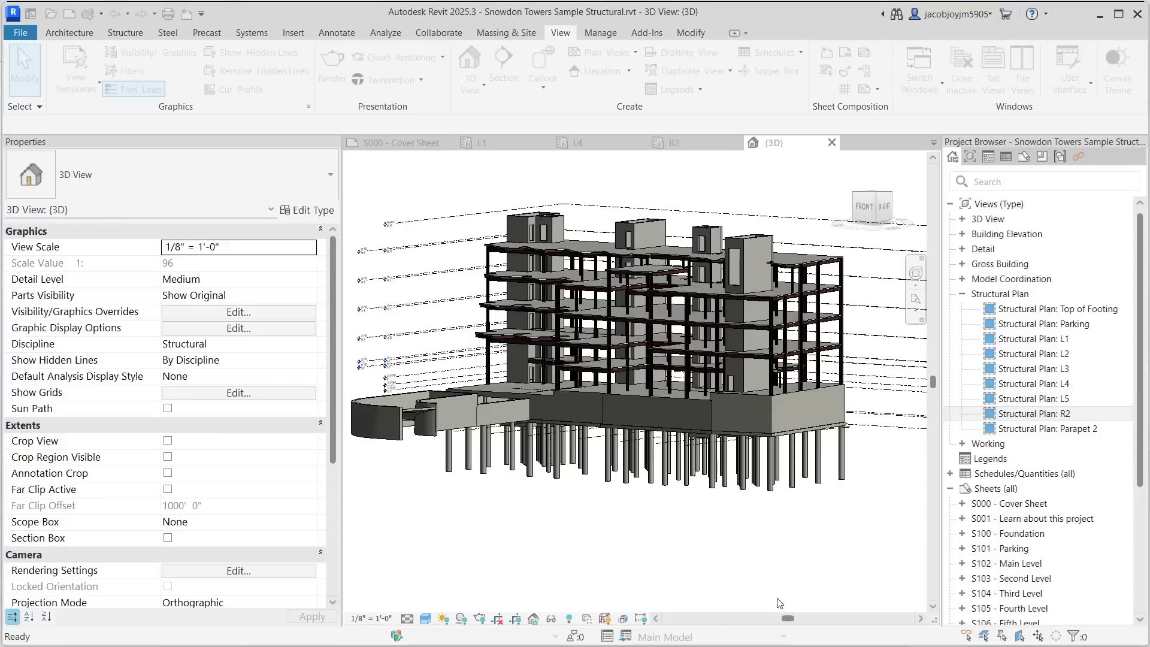
# - Orbit around the isolated columns and select a W18x119 column to review its properties
pyautogui.moveTo(591, 494)
pyautogui.keyDown('shift'); pyautogui.mouseDown(button='middle')
pyautogui.moveTo(623, 479)
pyautogui.moveTo(688, 484)
pyautogui.moveTo(596, 511)
pyautogui.mouseUp(button='middle'); pyautogui.keyUp('shift')
pyautogui.scroll(6, 437, 358)
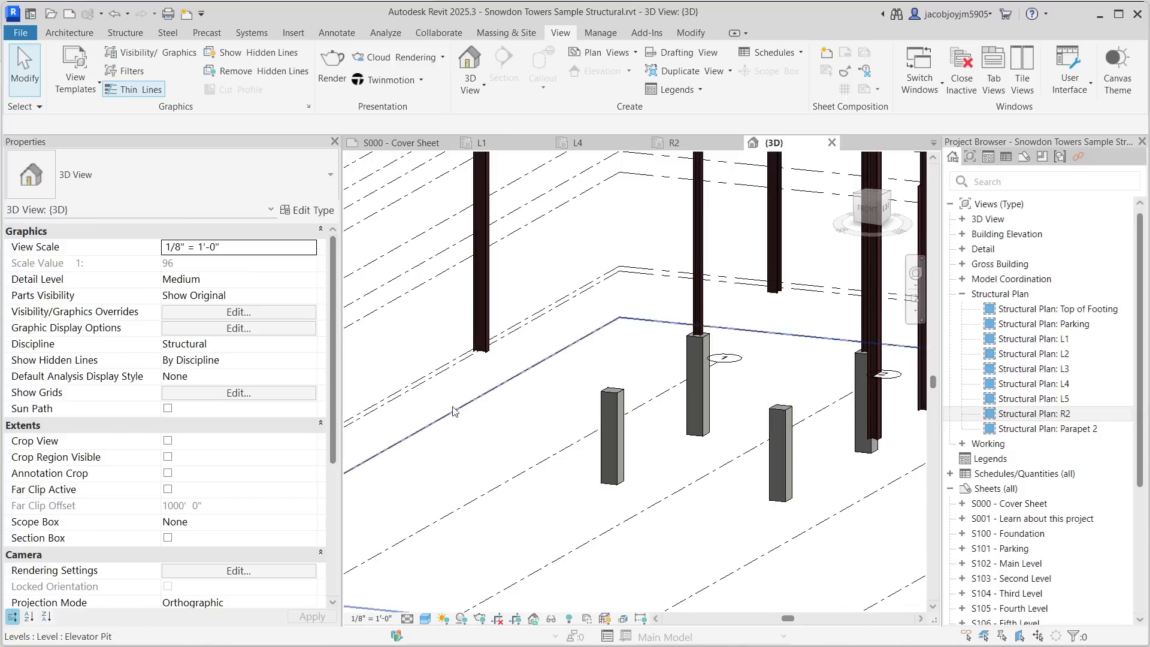
pyautogui.scroll(-2, 486, 366)
pyautogui.click(482, 313)
pyautogui.moveTo(483, 313); pyautogui.dragTo(544, 440, button='middle')
pyautogui.scroll(-3, 544, 440)
pyautogui.moveTo(531, 264); pyautogui.dragTo(511, 411, button='middle')
pyautogui.scroll(-6, 511, 410)
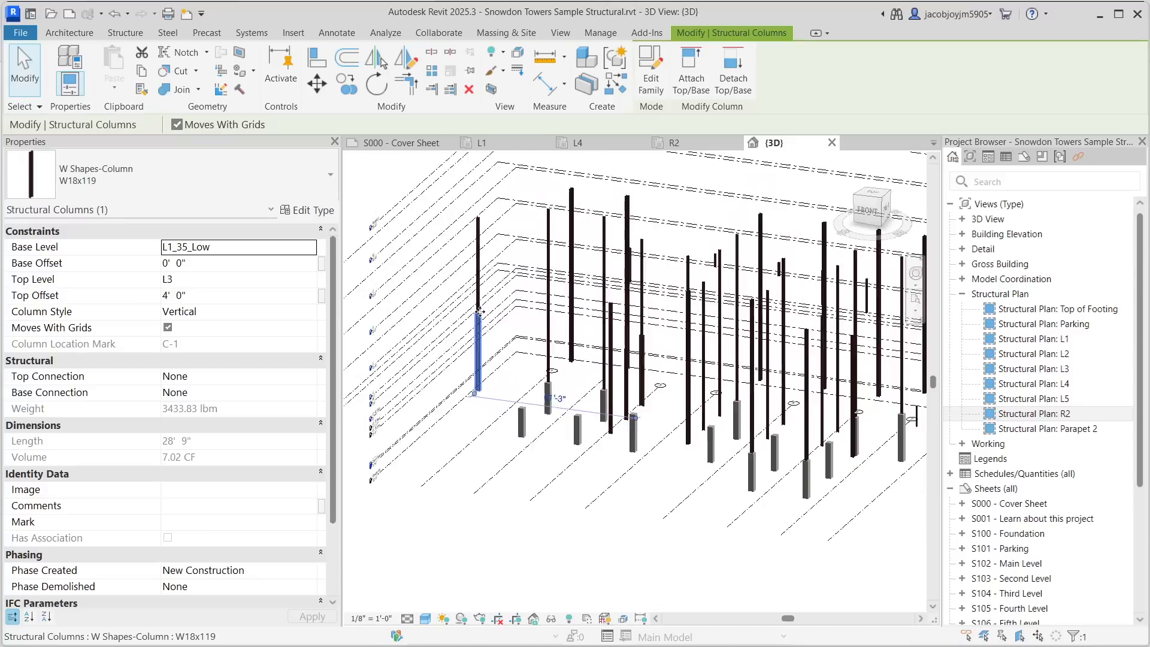
pyautogui.keyDown('shift'); pyautogui.moveTo(773, 395); pyautogui.dragTo(813, 362, button='middle'); pyautogui.keyUp('shift')
pyautogui.scroll(4, 485, 383)
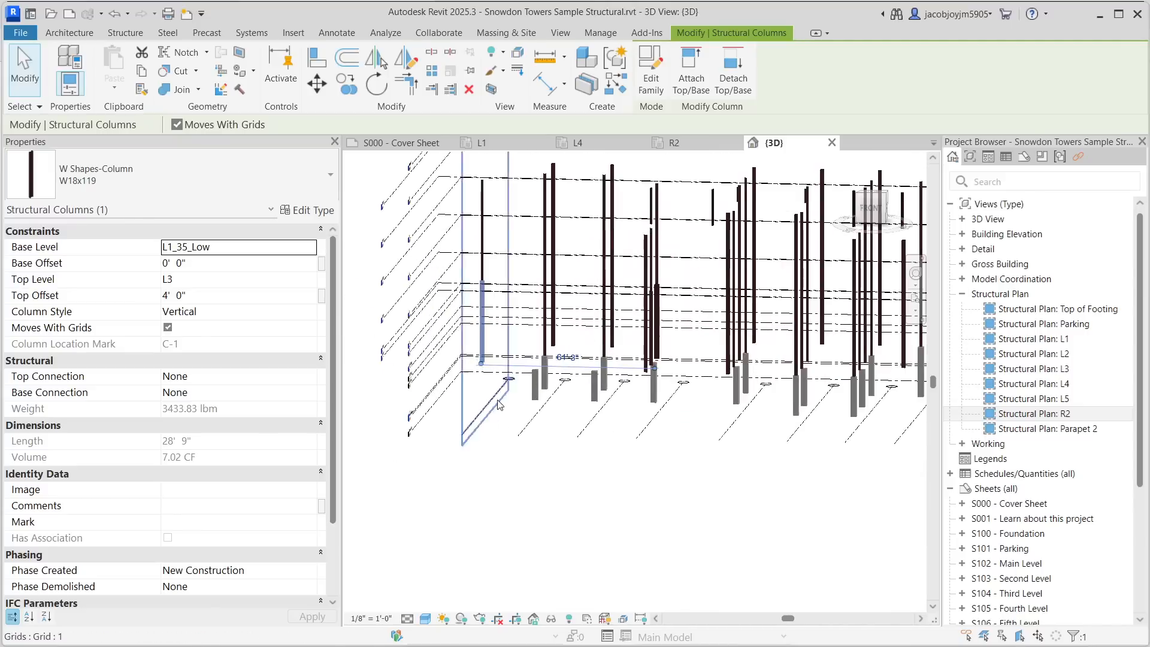
pyautogui.click(493, 485)
# - Turn the Walls category back on in the 3D view's visibility/graphic overrides
pyautogui.press('v')
pyautogui.press('g')
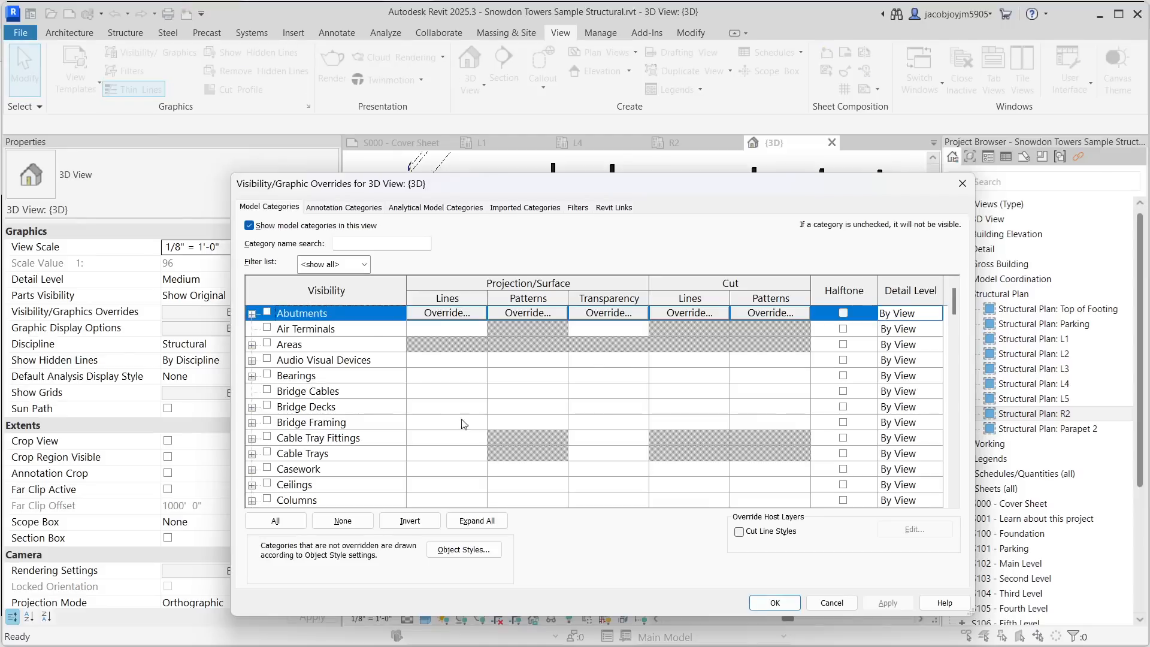
pyautogui.click(347, 398)
pyautogui.press('w')
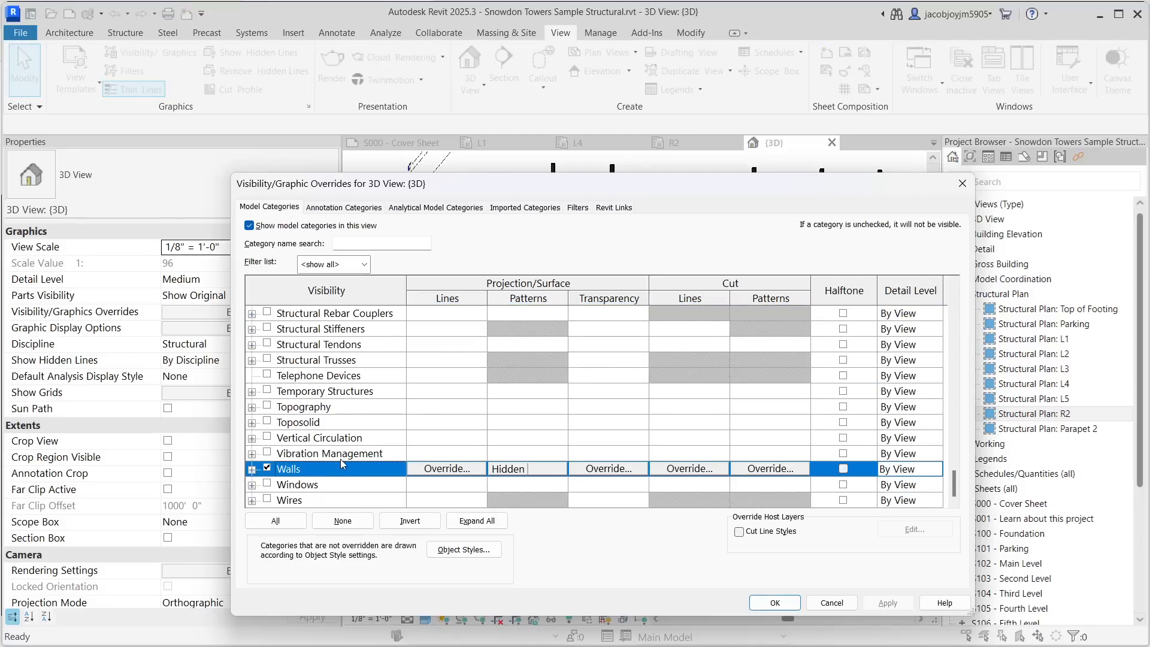
pyautogui.click(774, 603)
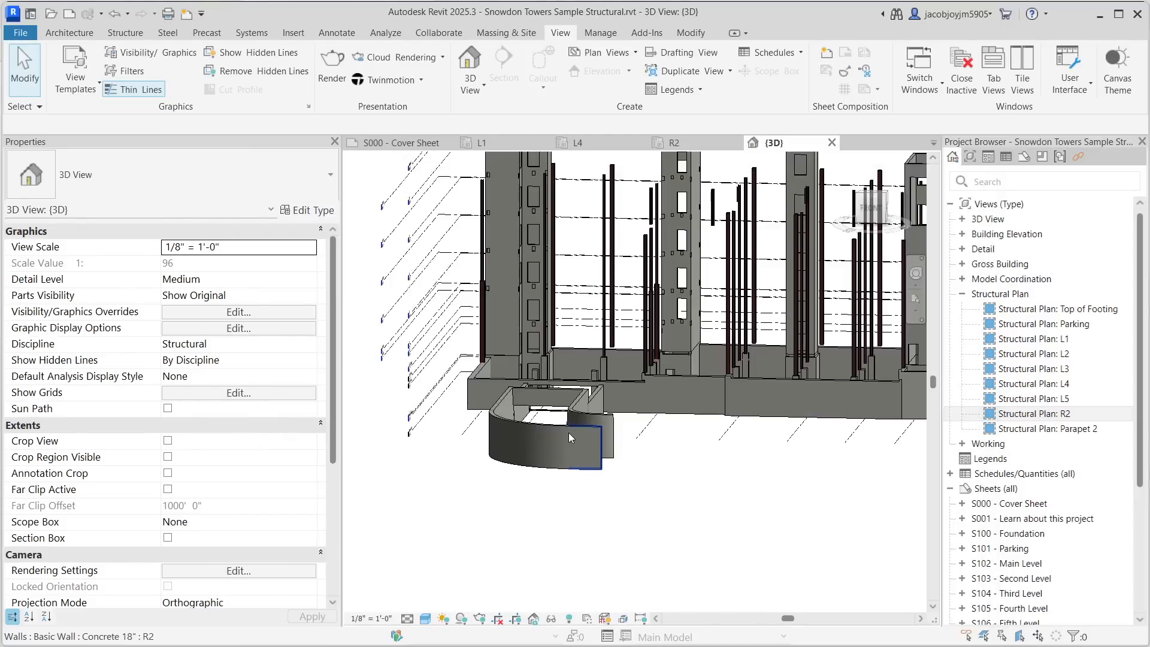
# - Zoom in and select a Concrete 24" foundation wall to review its properties
pyautogui.scroll(3, 483, 369)
pyautogui.click(530, 367)
pyautogui.keyDown('shift'); pyautogui.moveTo(533, 371); pyautogui.dragTo(566, 409, button='middle'); pyautogui.keyUp('shift')
pyautogui.click(563, 404)
pyautogui.scroll(-6, 562, 405)
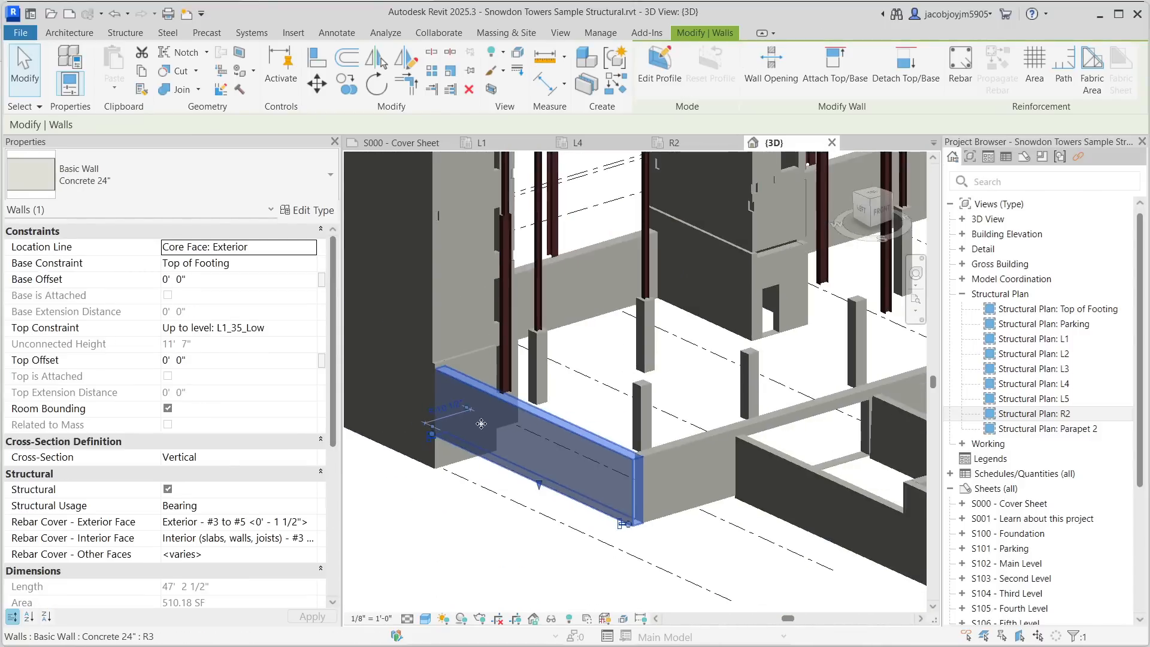
# - Orbit and zoom out to review the whole structure in the 3D view, then clear the wall selection
pyautogui.keyDown('shift'); pyautogui.moveTo(680, 386); pyautogui.dragTo(596, 441, button='middle'); pyautogui.keyUp('shift')
pyautogui.scroll(6, 500, 419)
pyautogui.scroll(-2, 456, 439)
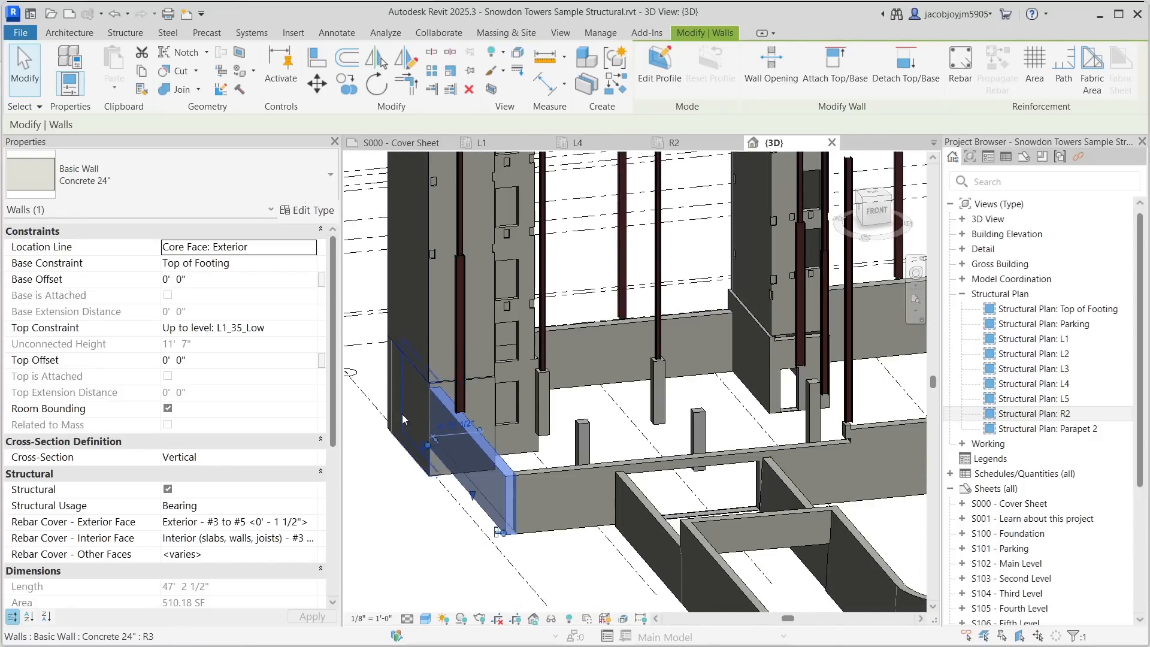
pyautogui.scroll(-4, 402, 414)
pyautogui.scroll(-2, 471, 427)
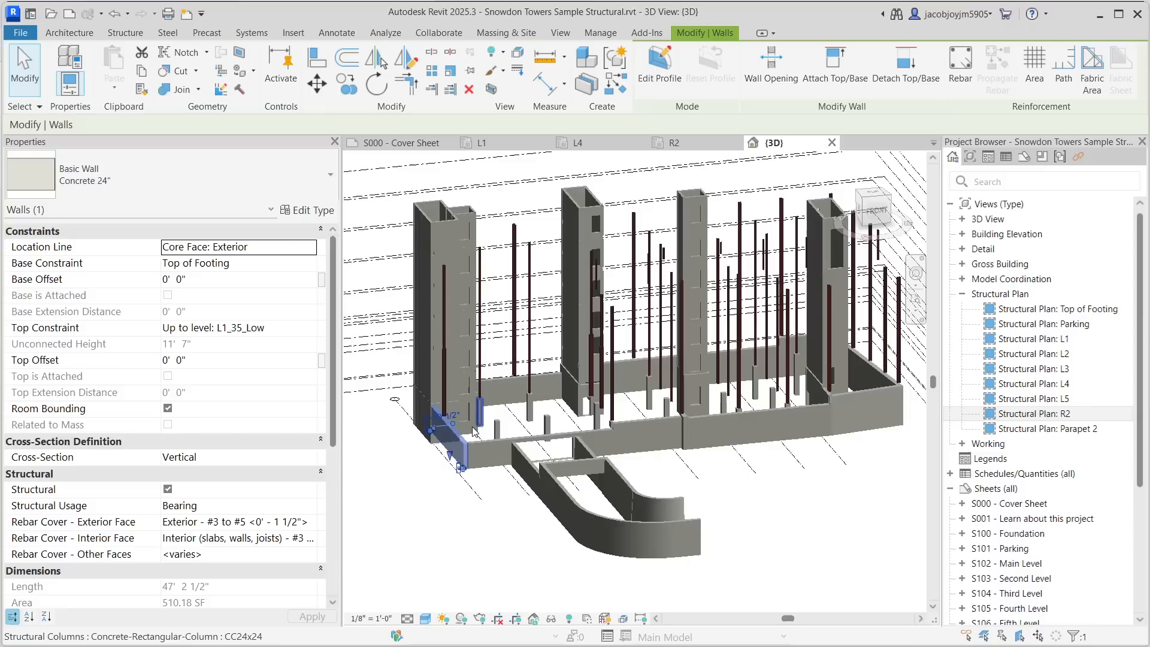
pyautogui.moveTo(715, 333); pyautogui.dragTo(596, 395, button='middle')
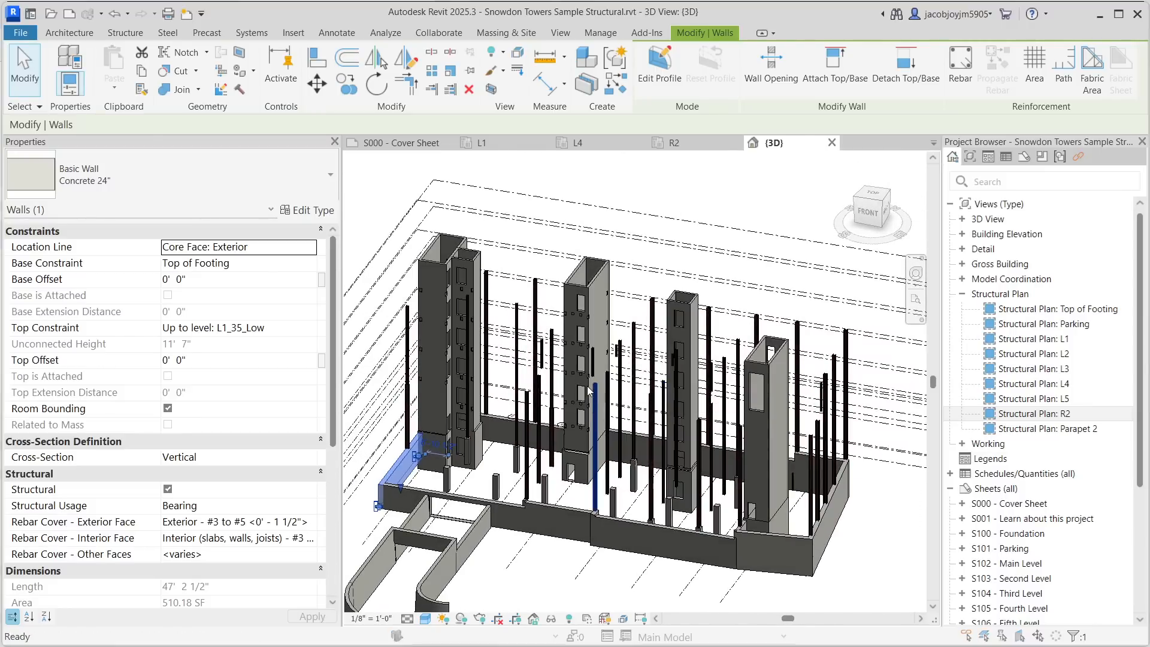
pyautogui.press('v')
pyautogui.press('g')
pyautogui.press('Escape')
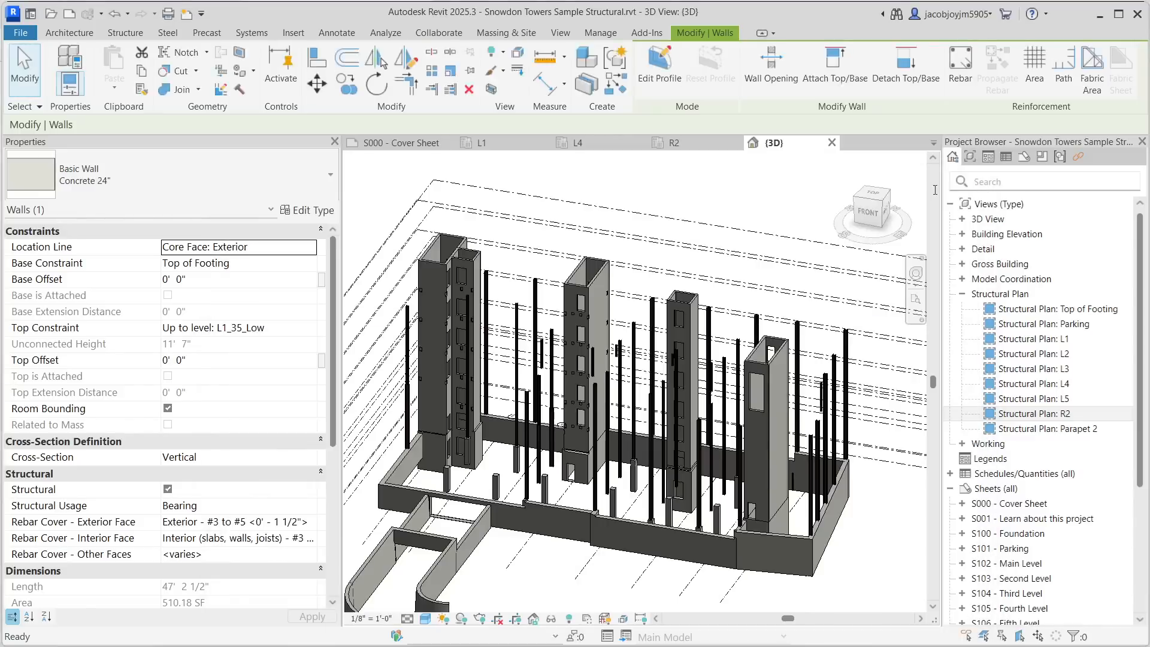
pyautogui.press('Escape')
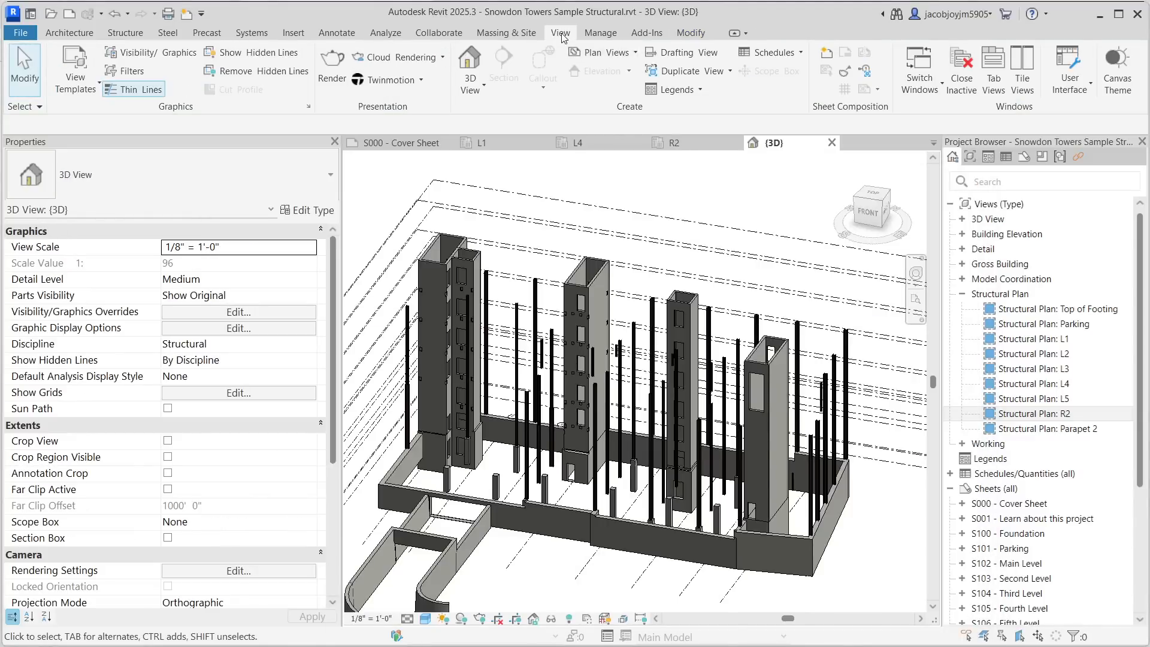
# - Create a graphical column schedule for the project and zoom to view it
pyautogui.click(769, 55)
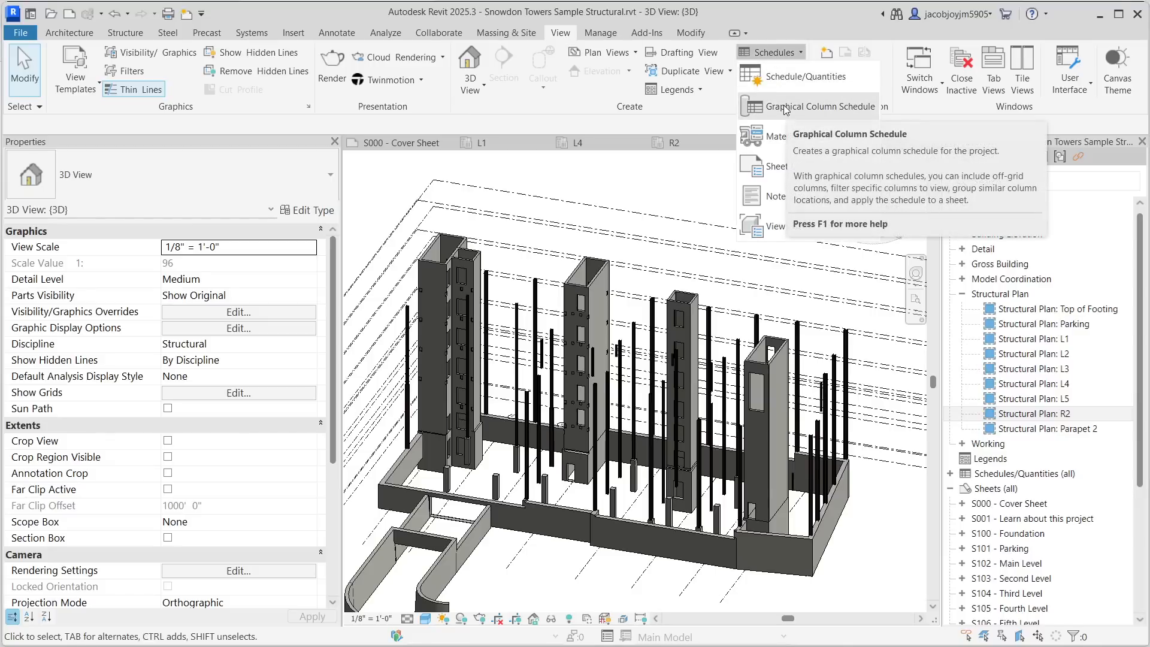
pyautogui.click(844, 108)
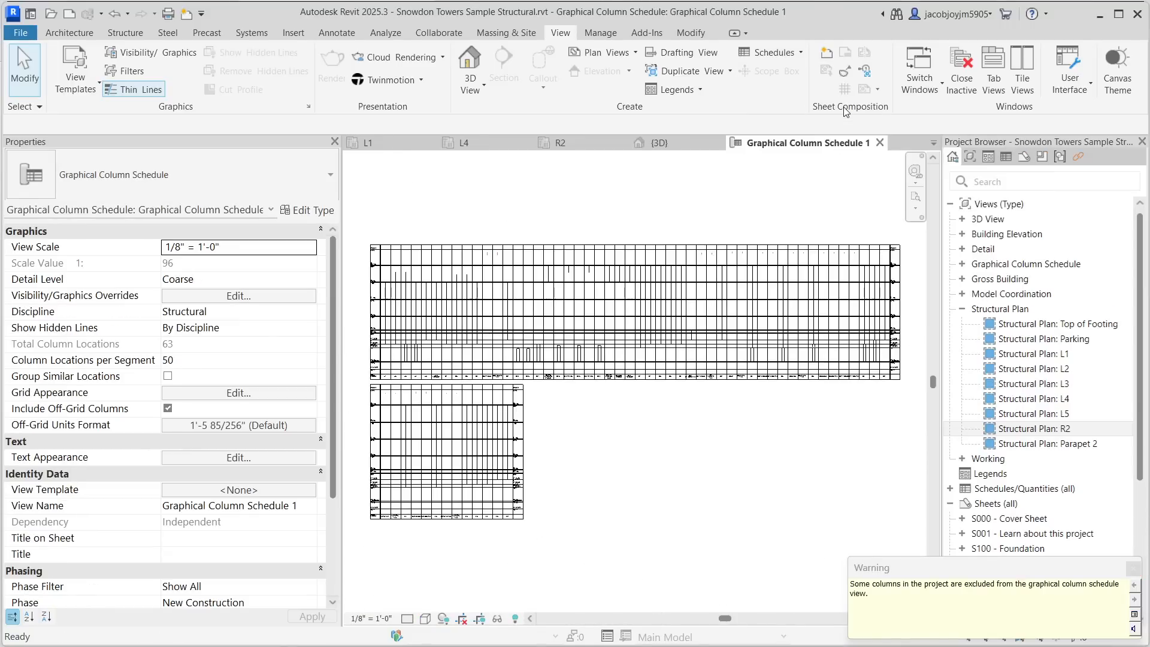
pyautogui.scroll(-1, 626, 194)
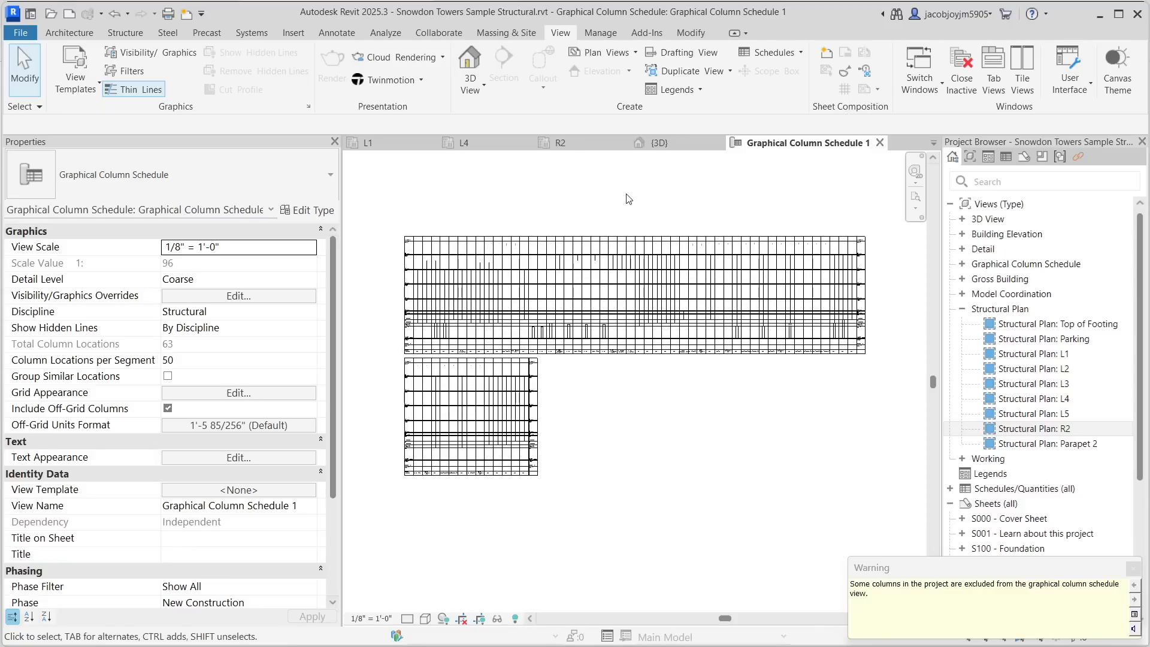
pyautogui.moveTo(976, 572); pyautogui.dragTo(683, 384)
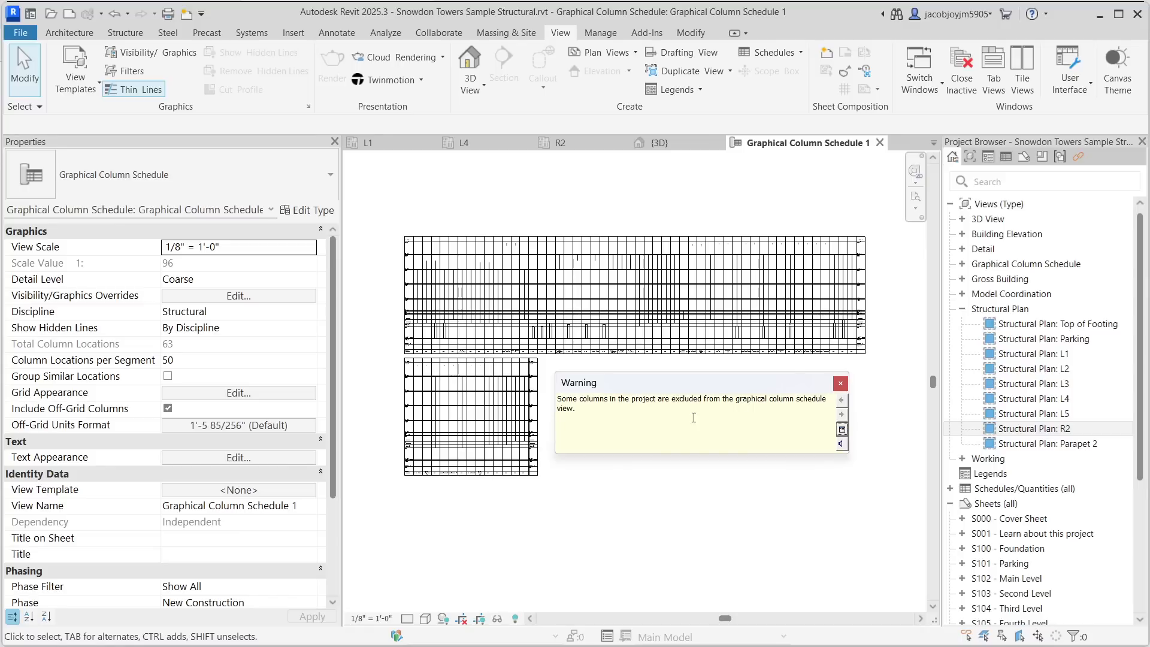
# - Open the warning about columns excluded from the schedule and highlight the excluded W8x31 column in the 3D view
pyautogui.click(840, 445)
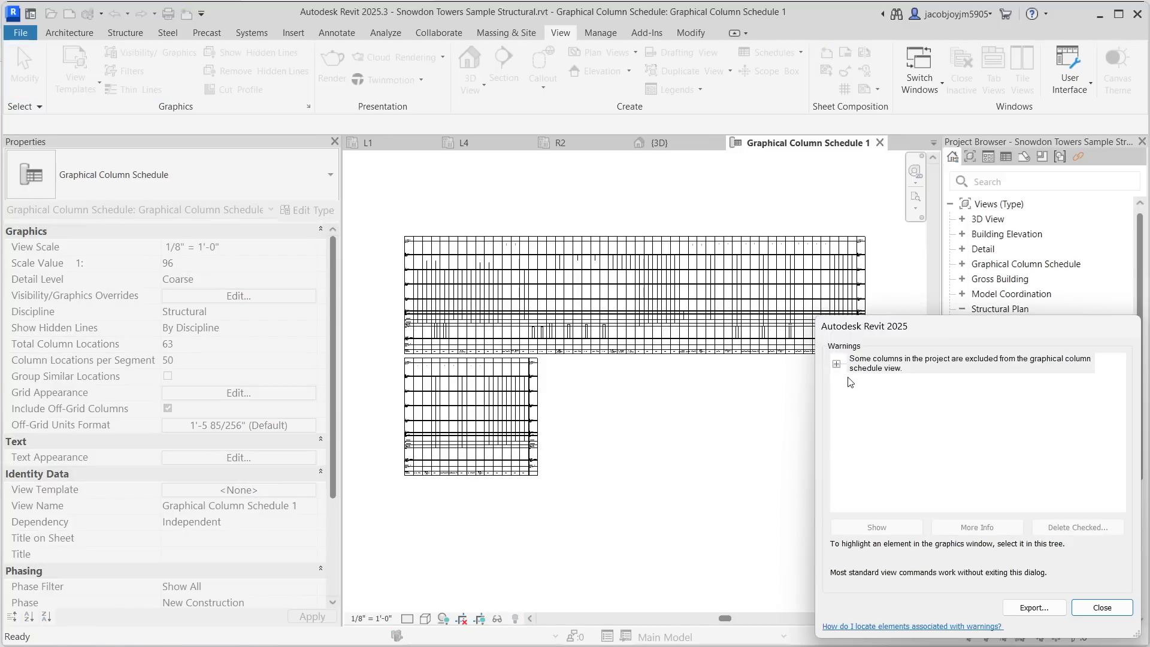
pyautogui.click(837, 364)
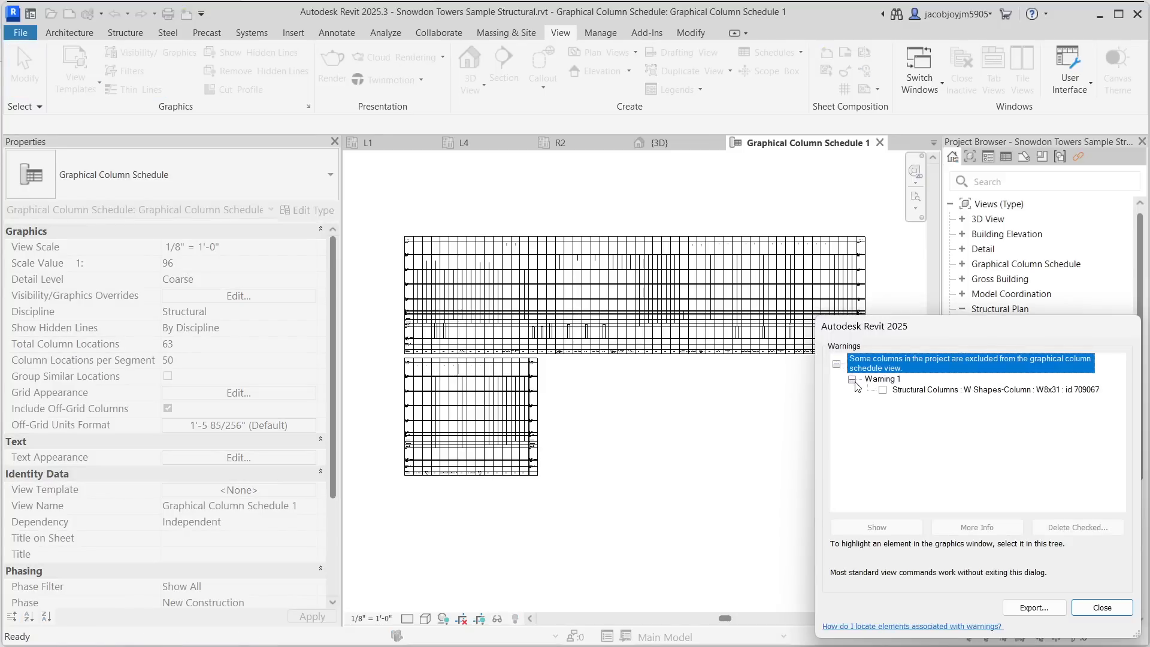
pyautogui.click(986, 390)
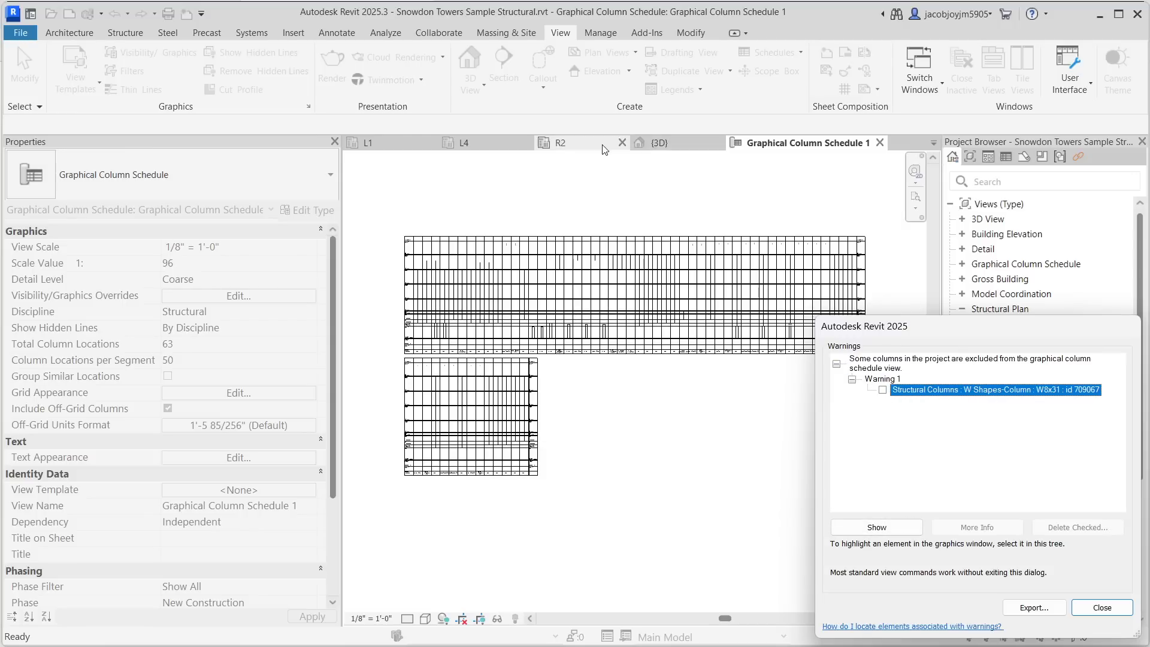
pyautogui.click(659, 144)
pyautogui.scroll(5, 565, 372)
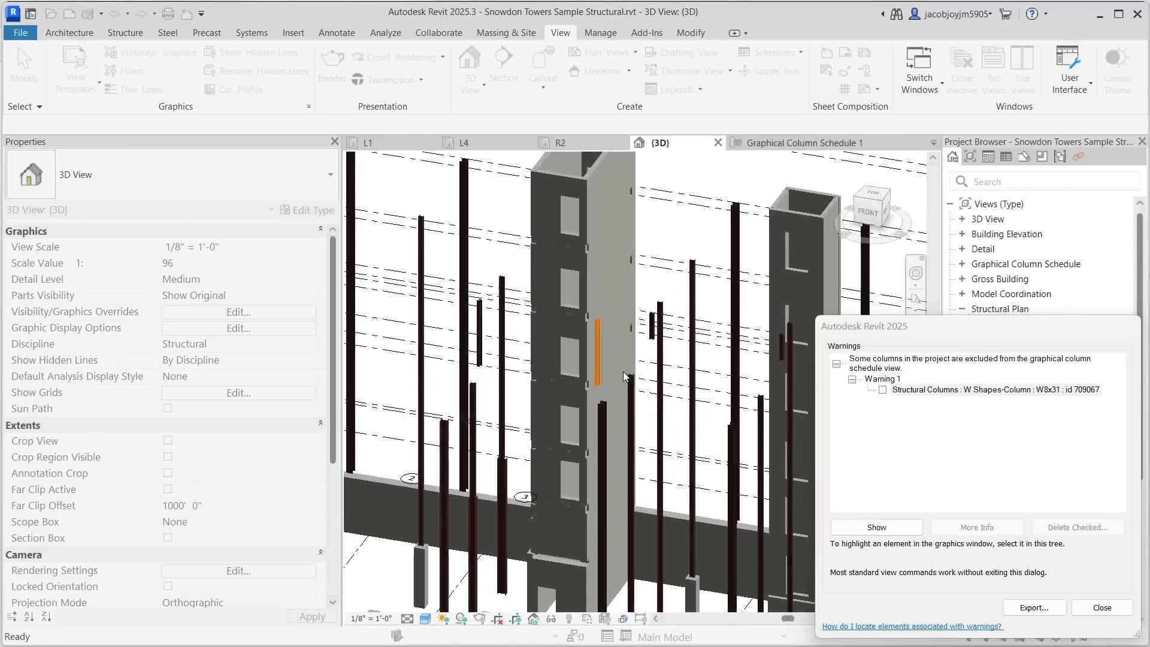
pyautogui.keyDown('shift'); pyautogui.moveTo(605, 359); pyautogui.dragTo(590, 390, button='middle'); pyautogui.keyUp('shift')
pyautogui.scroll(-6, 552, 323)
pyautogui.keyDown('shift'); pyautogui.moveTo(520, 329); pyautogui.dragTo(591, 354, button='middle'); pyautogui.keyUp('shift')
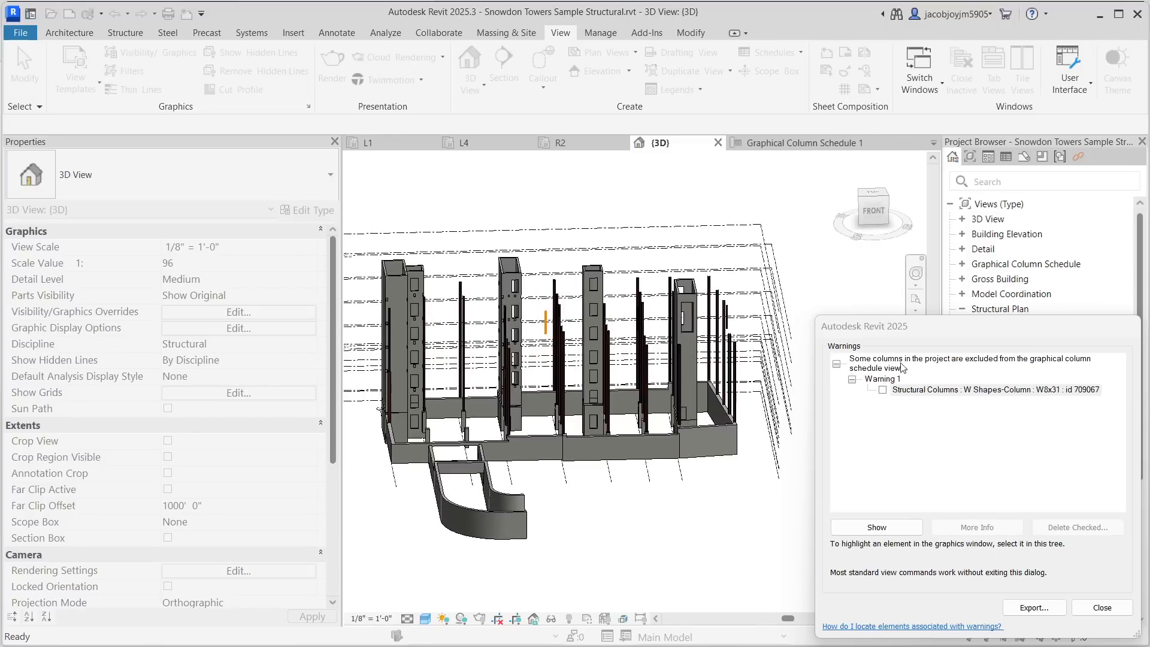
pyautogui.click(942, 365)
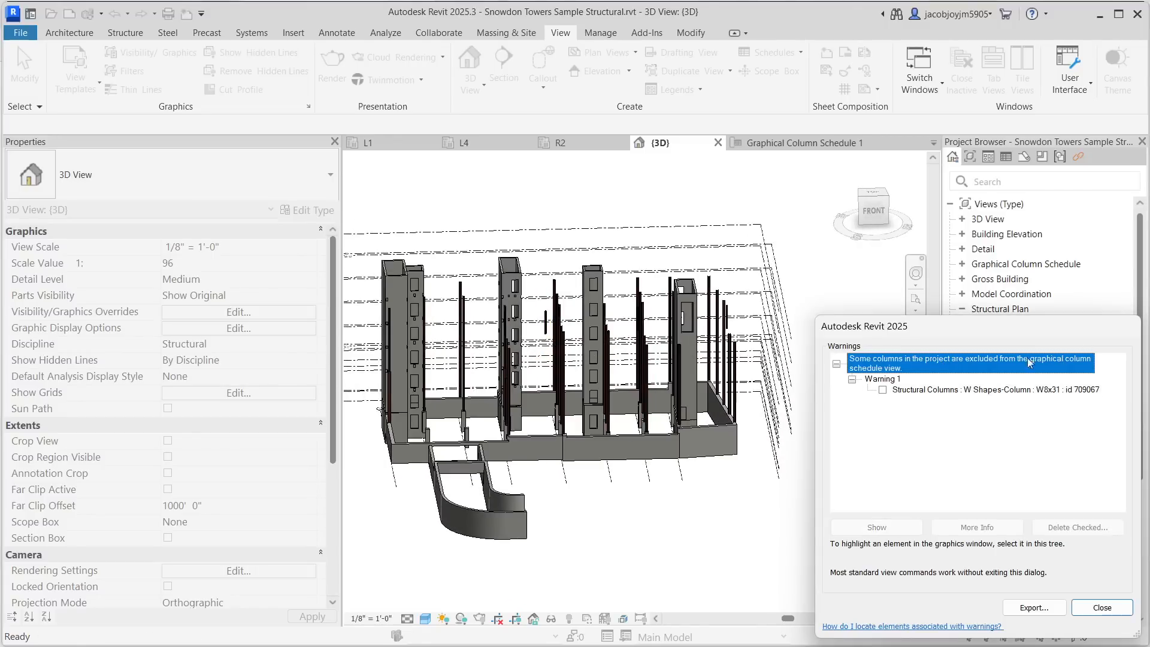
pyautogui.click(944, 391)
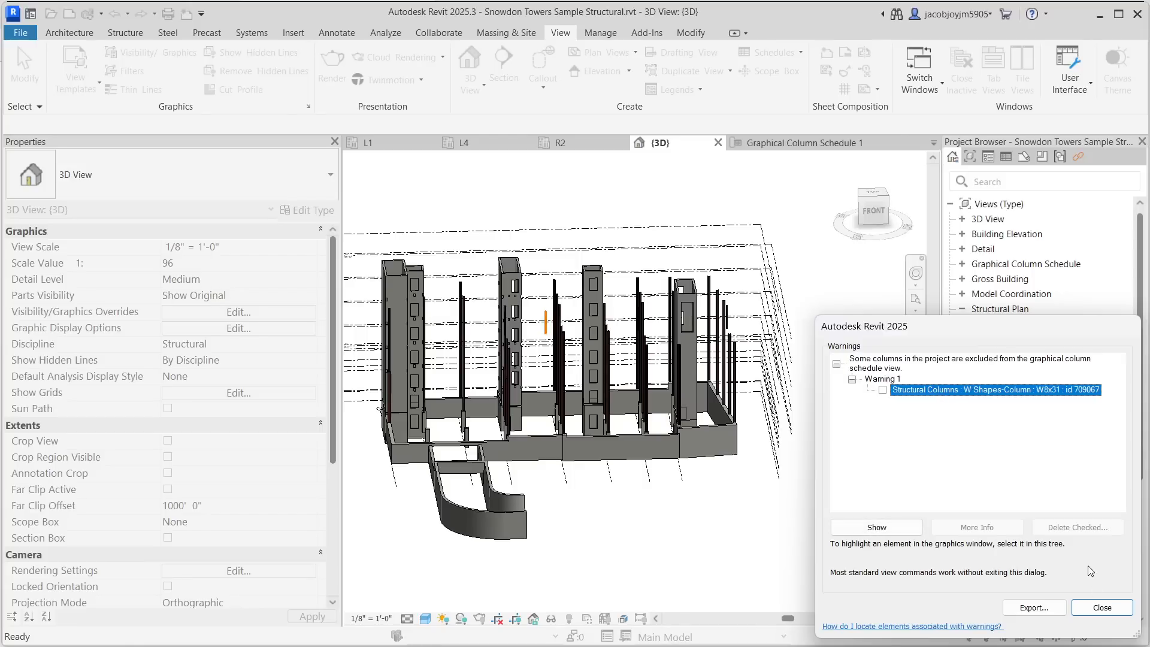
pyautogui.click(1101, 607)
# - Zoom in to the excluded W8x31 column in the 3D view and select it to review its properties
pyautogui.keyDown('shift'); pyautogui.moveTo(539, 403); pyautogui.dragTo(541, 323, button='middle'); pyautogui.keyUp('shift')
pyautogui.scroll(5, 540, 323)
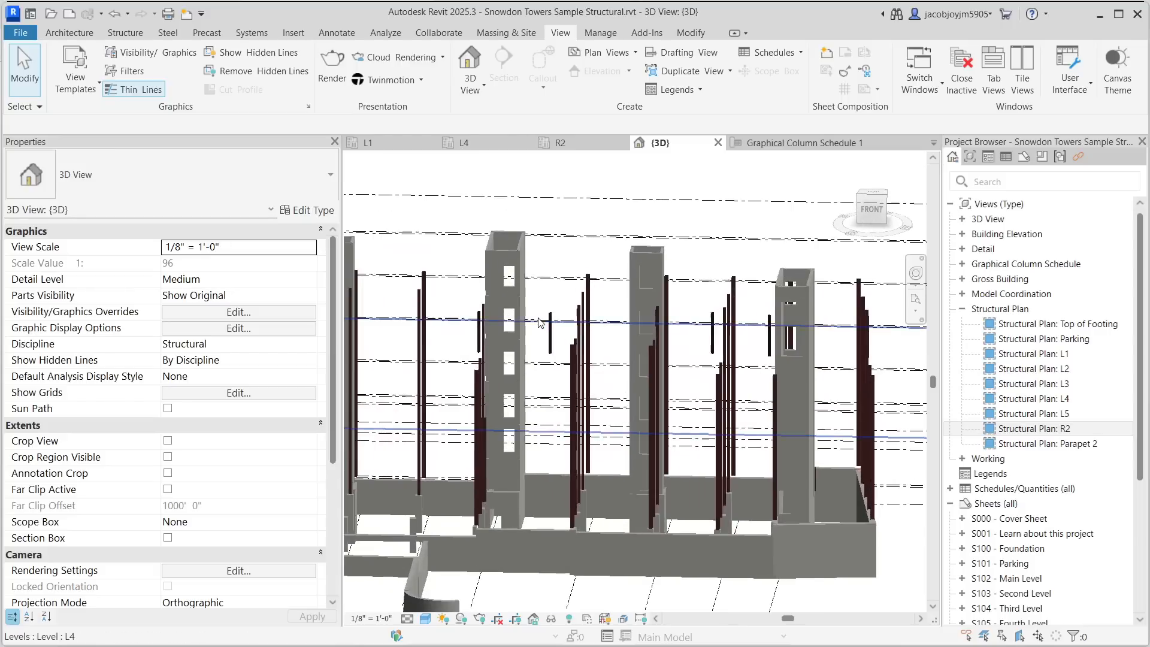
pyautogui.click(549, 328)
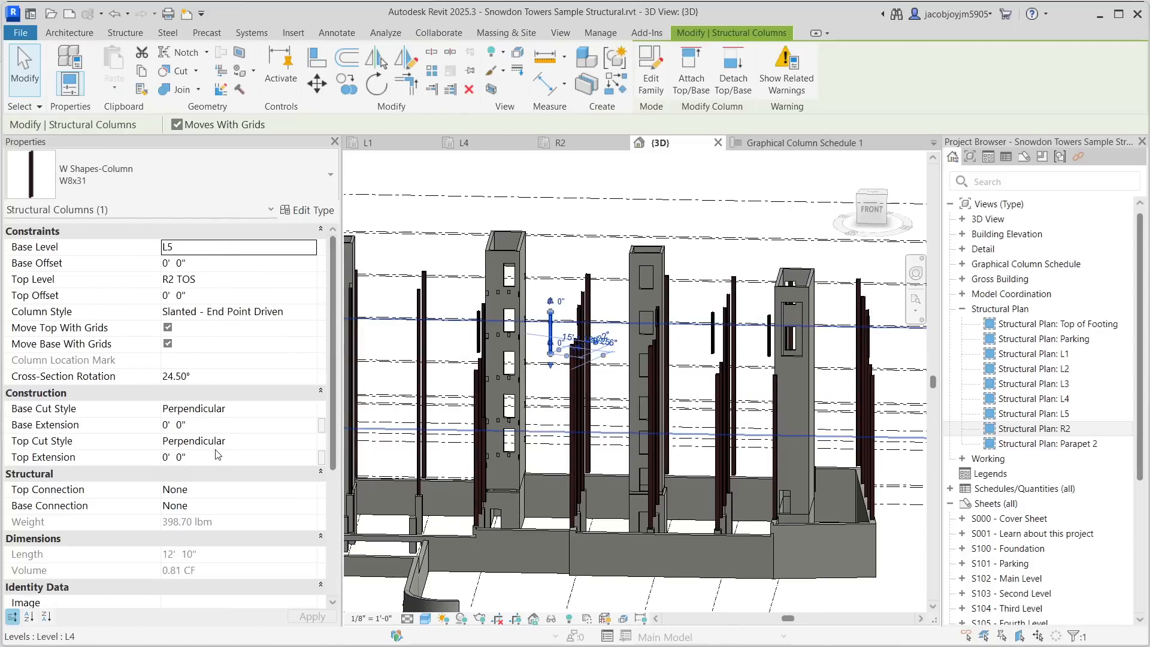
pyautogui.scroll(-6, 216, 458)
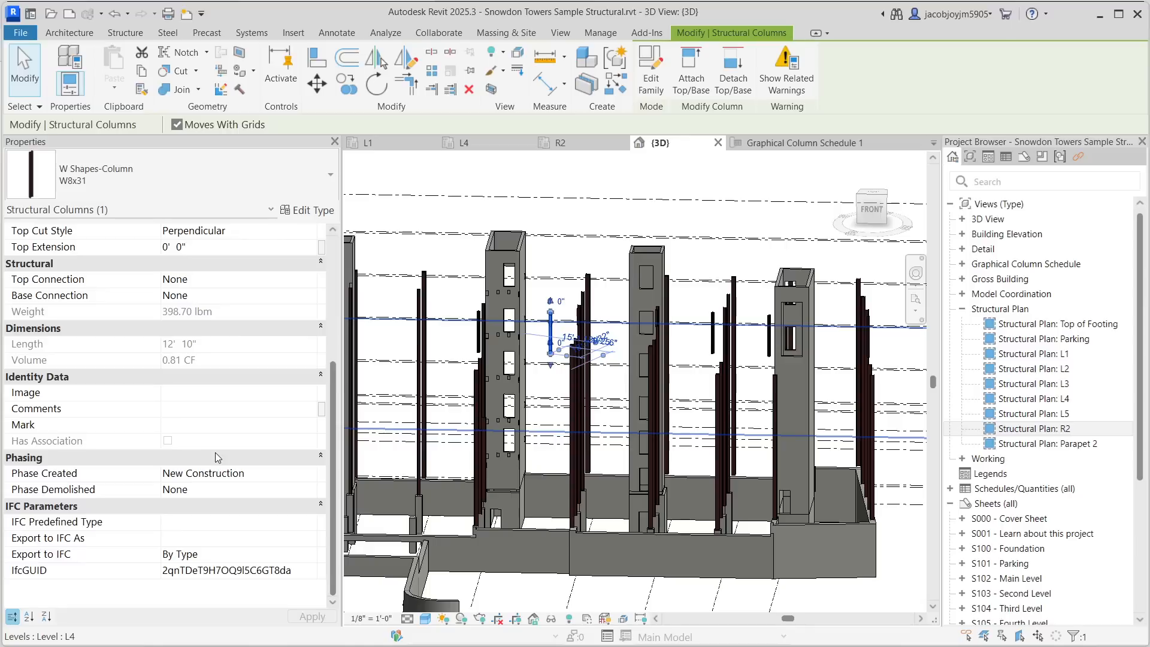
pyautogui.scroll(4, 542, 320)
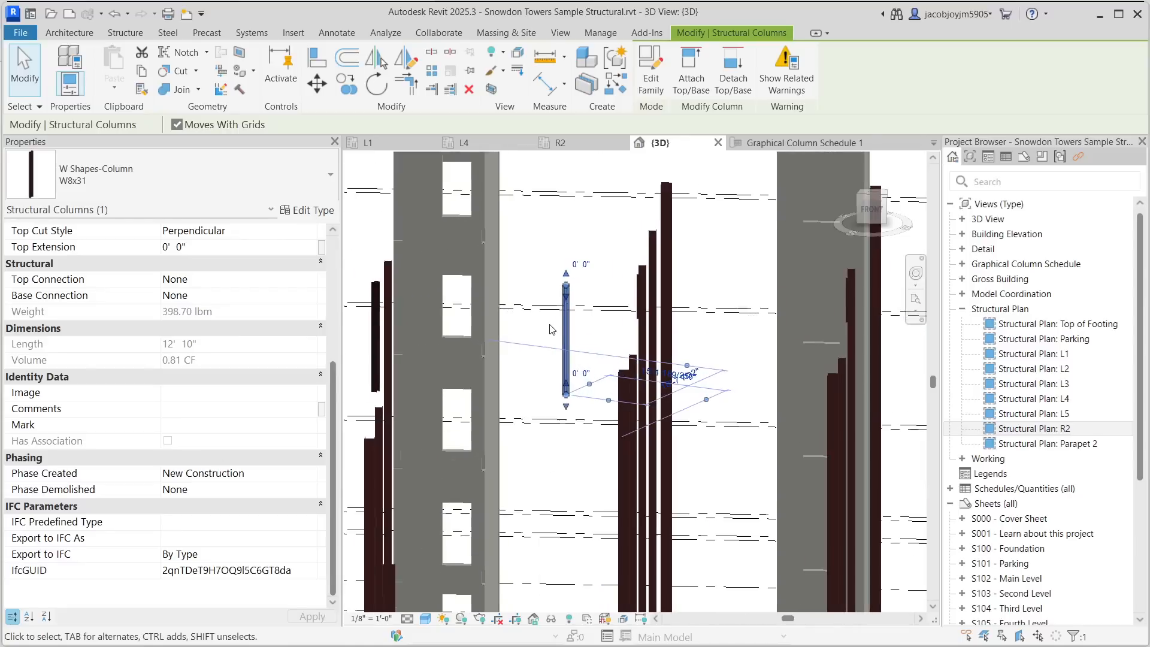
pyautogui.scroll(-8, 617, 325)
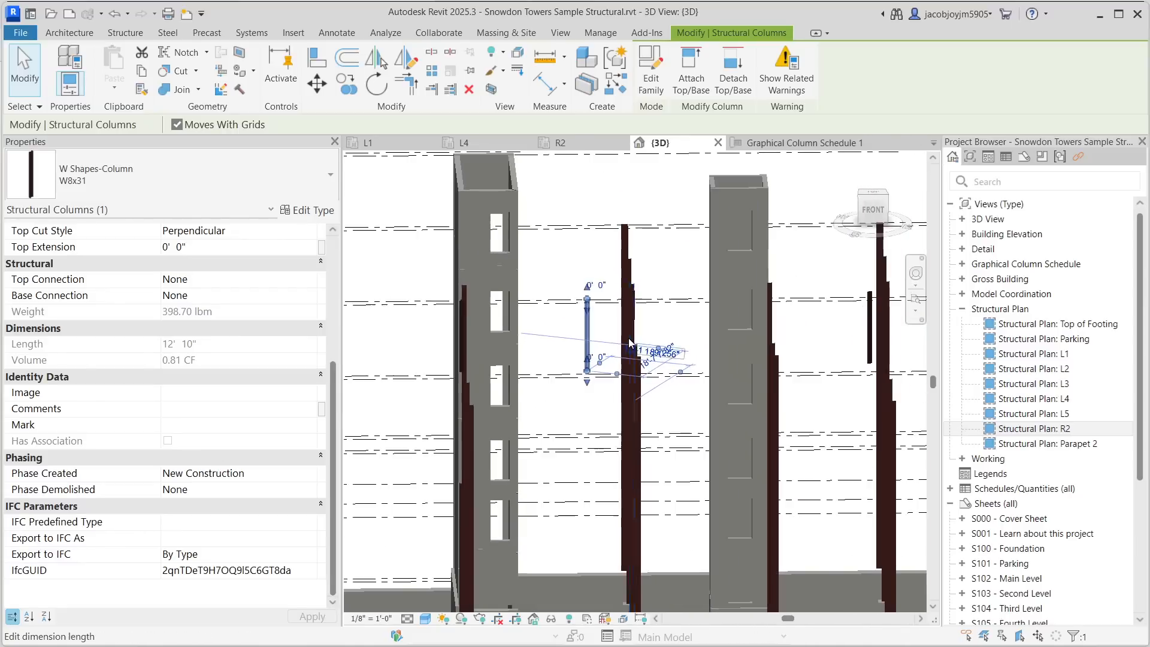
pyautogui.press('Escape')
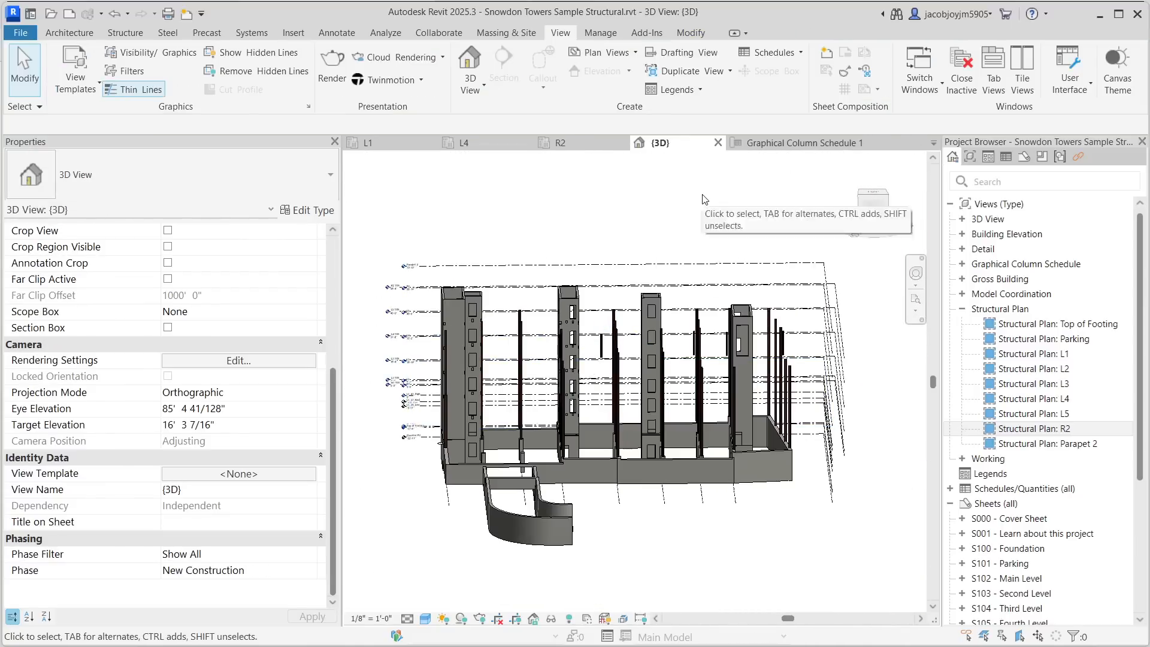
# - Return to the graphical column schedule and set its detail level to Fine
pyautogui.click(768, 144)
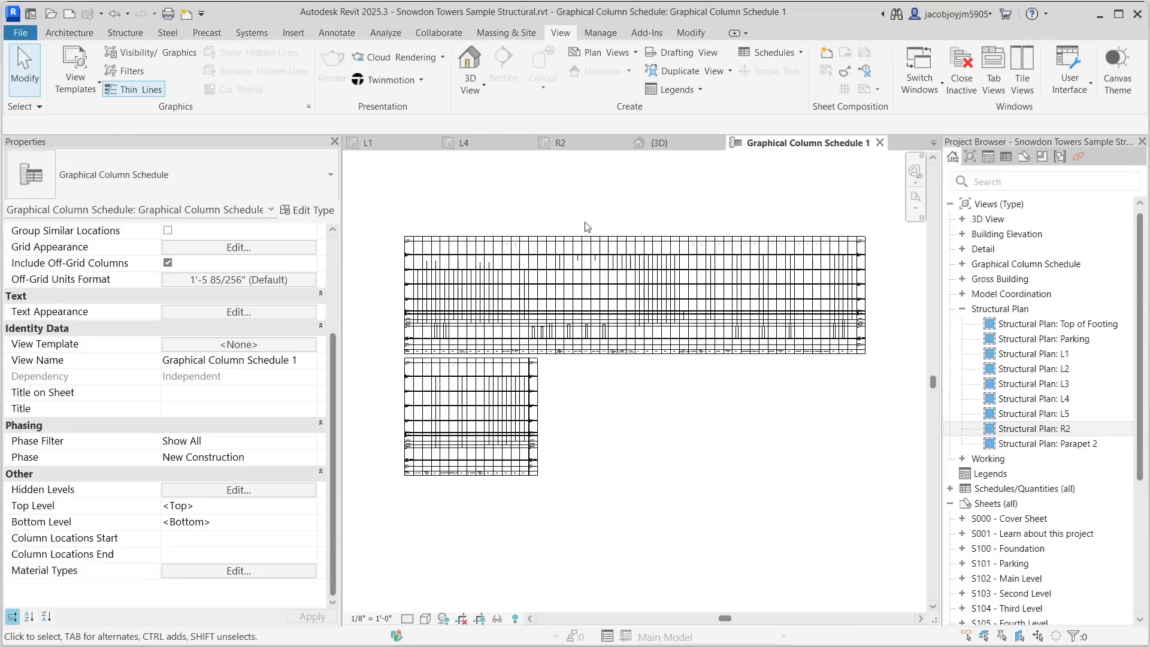
pyautogui.scroll(4, 546, 294)
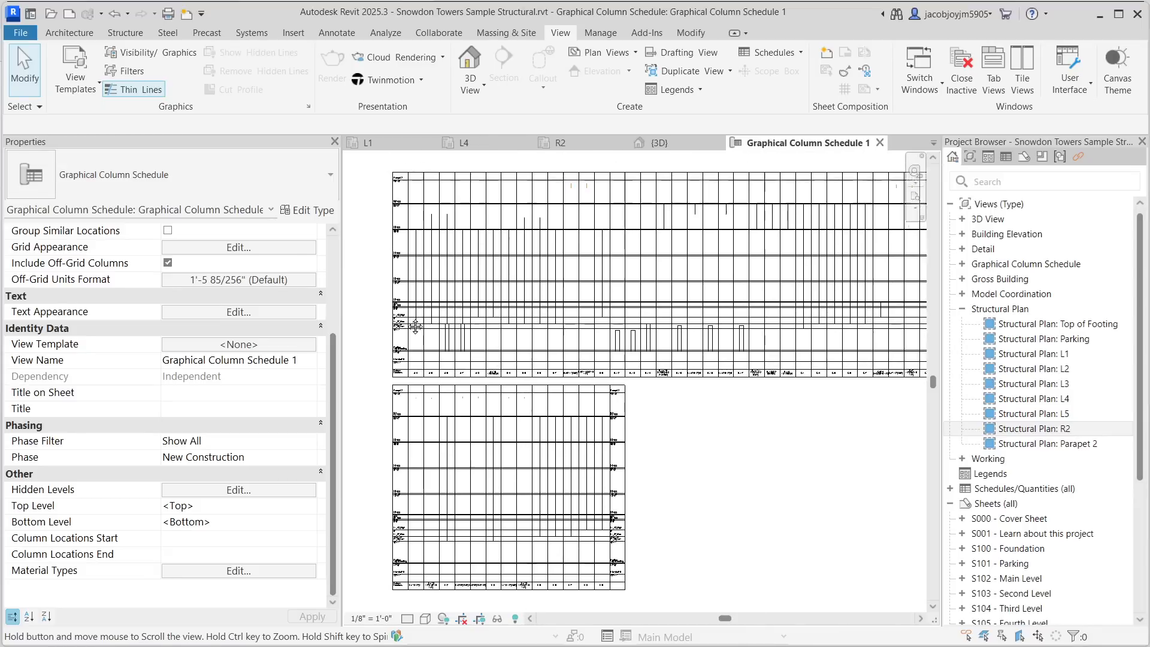
pyautogui.scroll(-2, 419, 336)
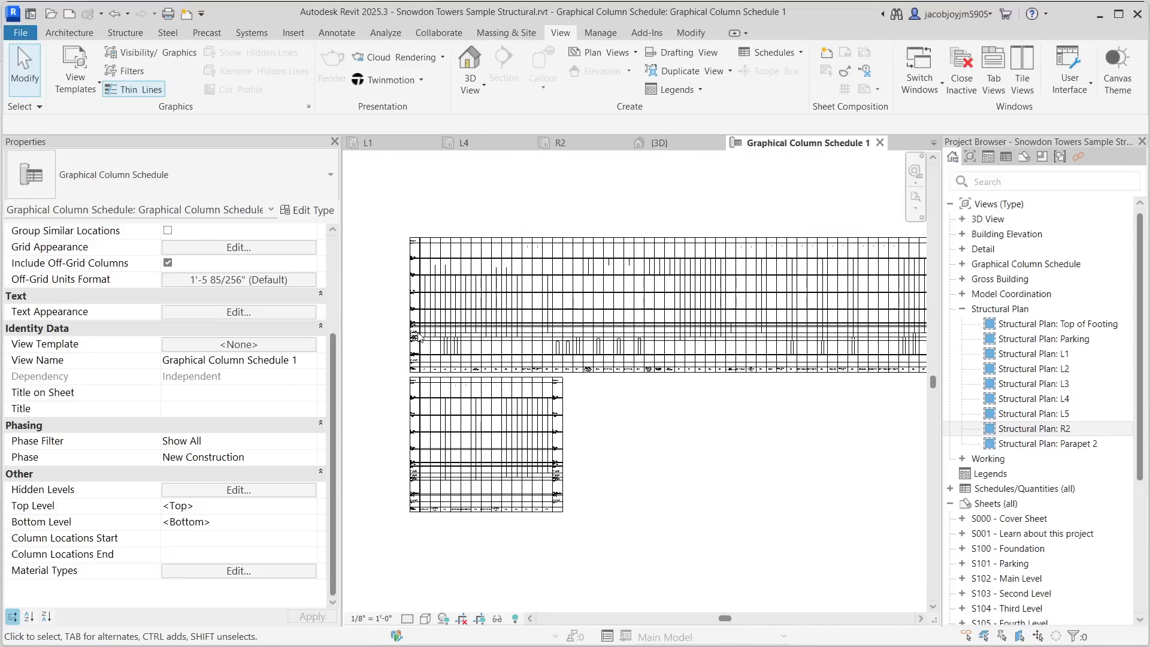
pyautogui.click(406, 620)
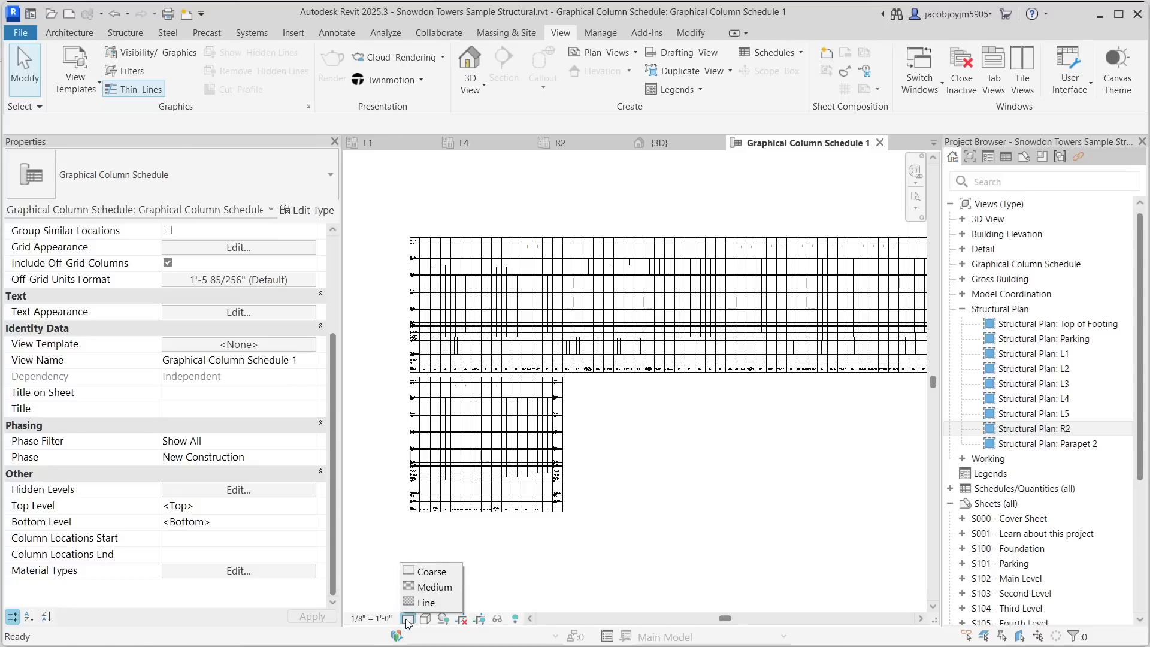
pyautogui.click(434, 604)
# - Select a W14x109 column in the schedule and set the schedule view's visual style to Shaded
pyautogui.scroll(5, 454, 304)
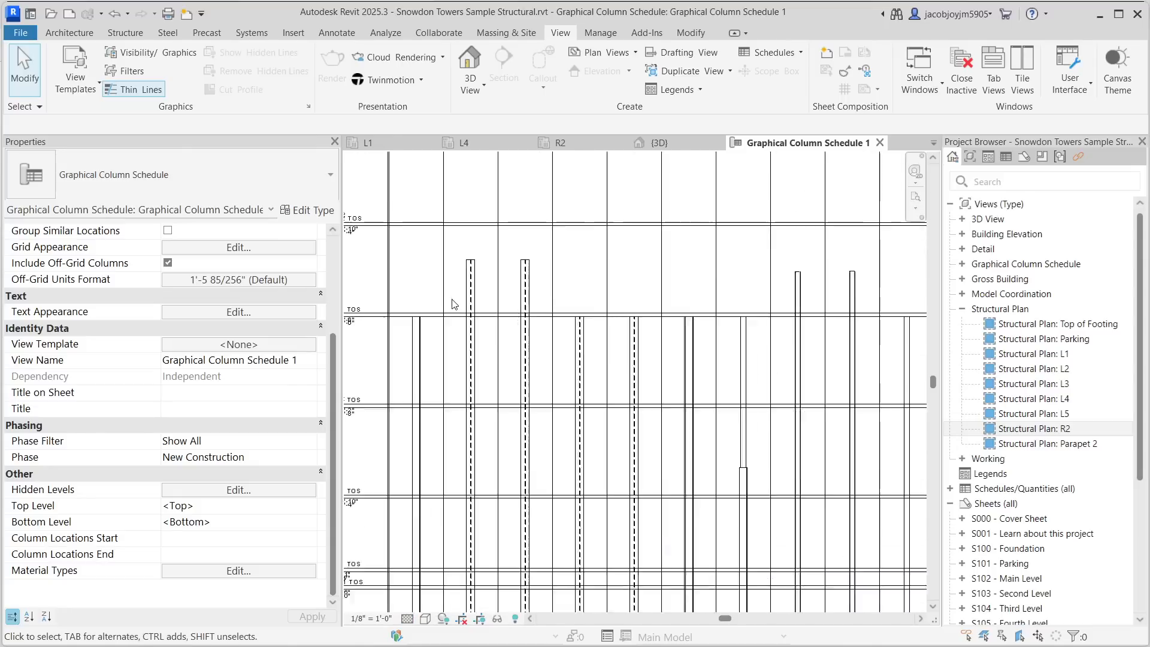
pyautogui.scroll(1, 453, 303)
pyautogui.click(472, 305)
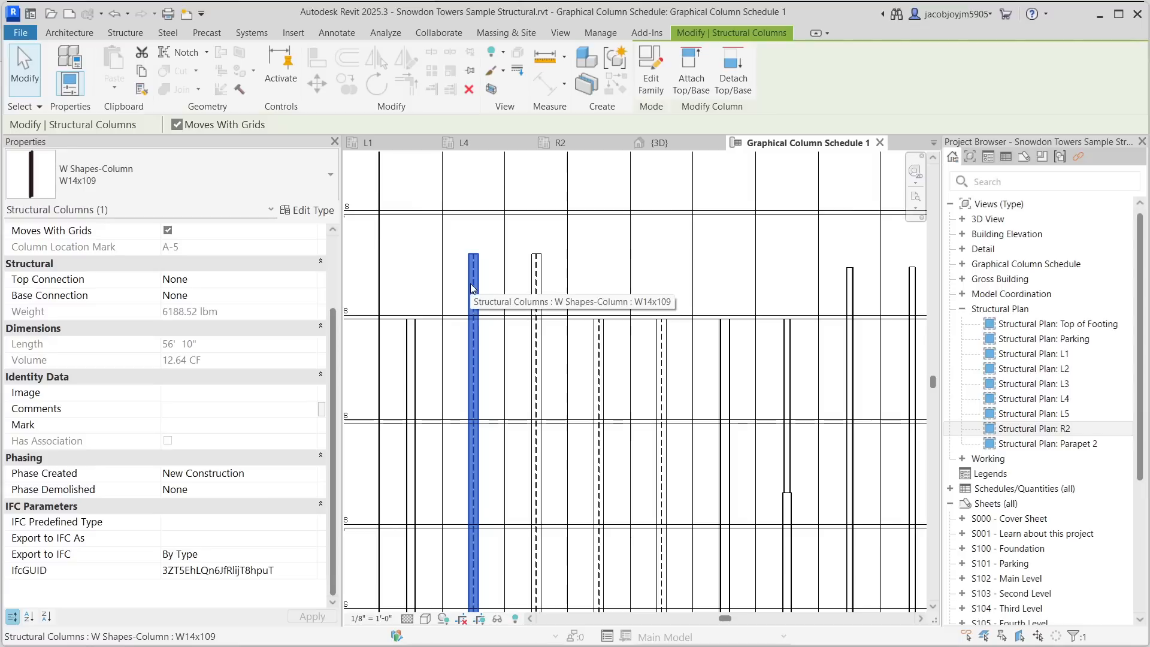
pyautogui.click(426, 619)
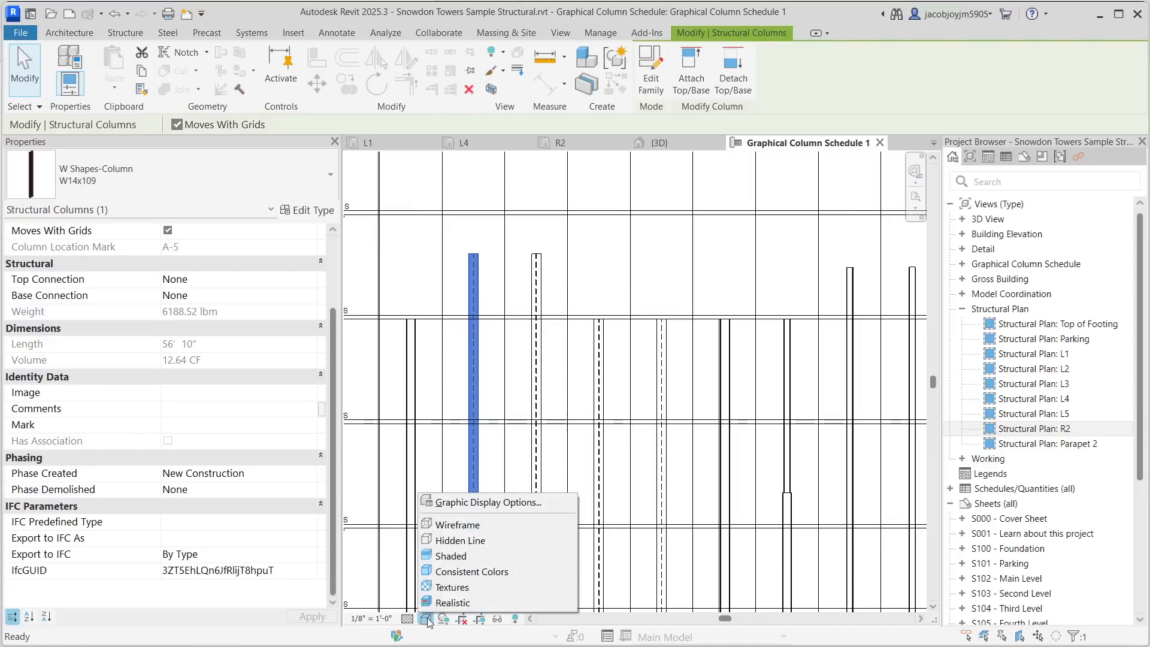
pyautogui.click(453, 557)
# - Zoom and pan around the graphical column schedule to examine its level labels and column bars
pyautogui.scroll(-5, 427, 351)
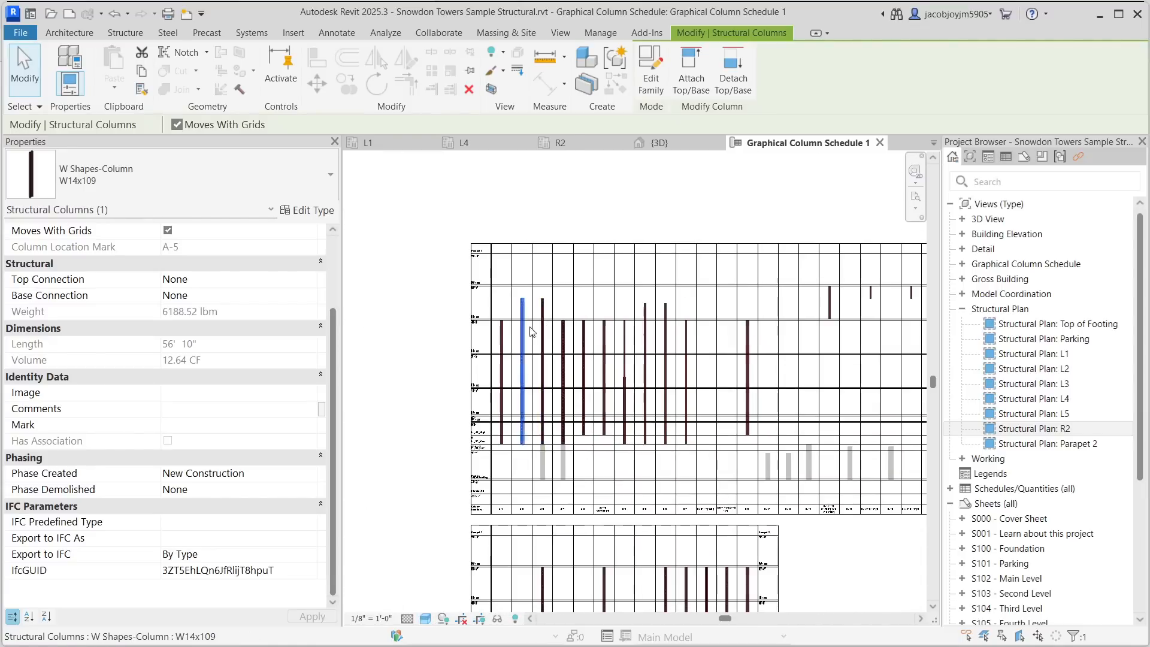
pyautogui.click(427, 352)
pyautogui.scroll(8, 448, 310)
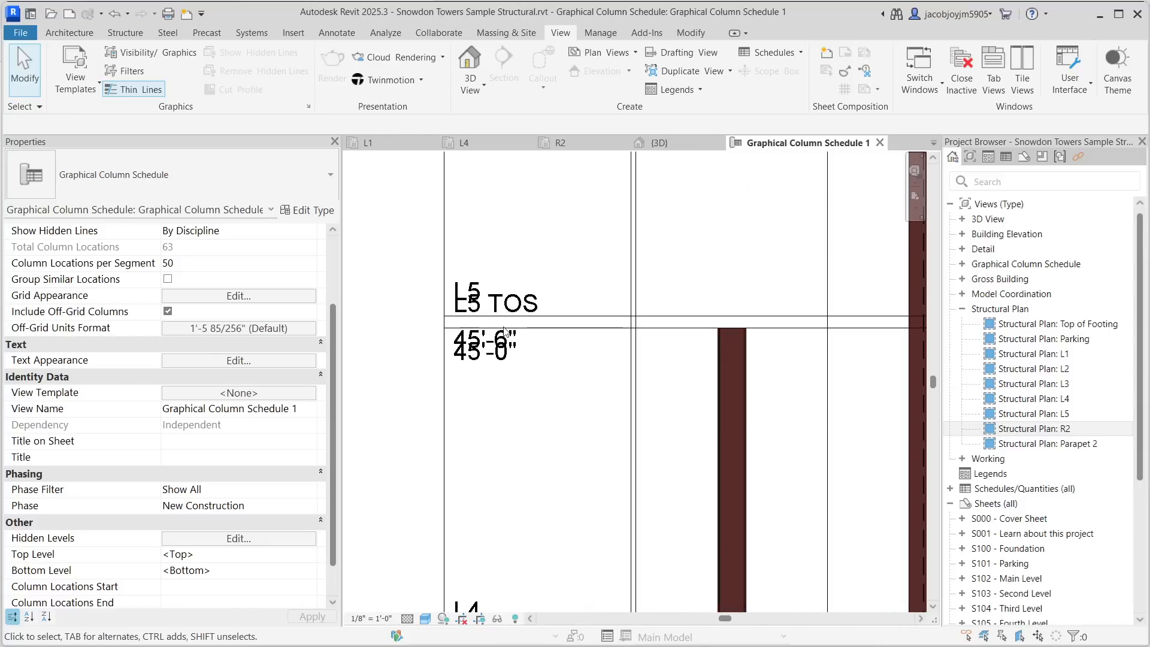
pyautogui.scroll(-8, 505, 331)
pyautogui.scroll(-3, 513, 217)
pyautogui.moveTo(642, 516); pyautogui.dragTo(634, 465, button='middle')
pyautogui.moveTo(591, 343); pyautogui.dragTo(588, 333, button='middle')
pyautogui.scroll(3, 458, 382)
pyautogui.scroll(-5, 480, 341)
pyautogui.scroll(-4, 484, 341)
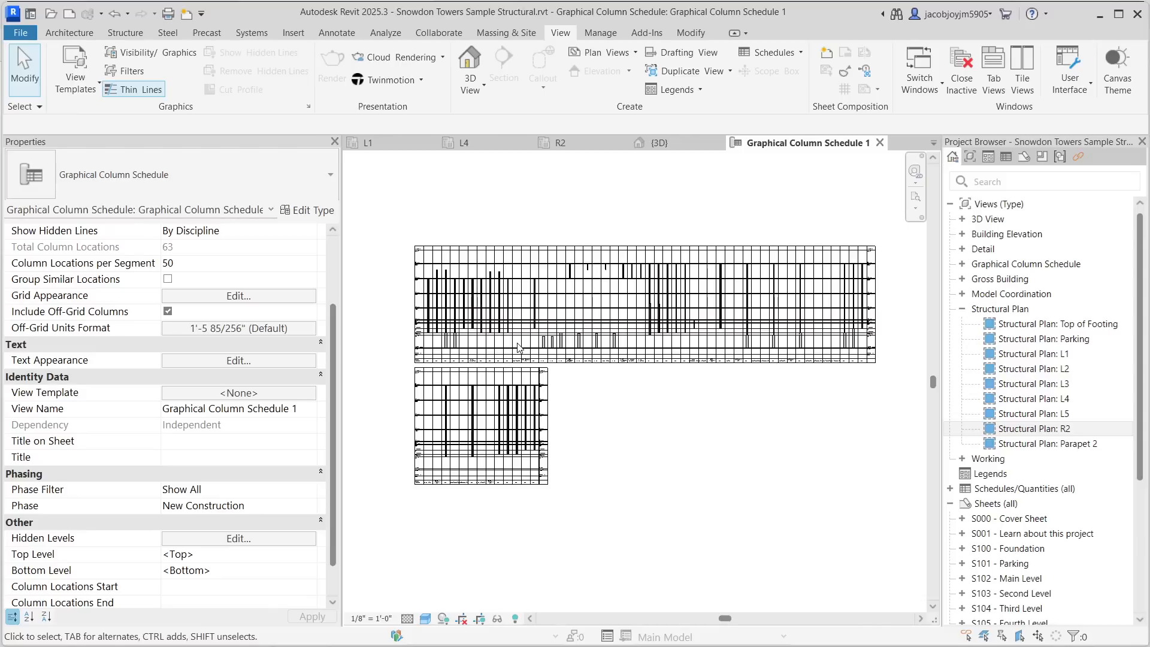
pyautogui.moveTo(329, 328); pyautogui.dragTo(332, 264)
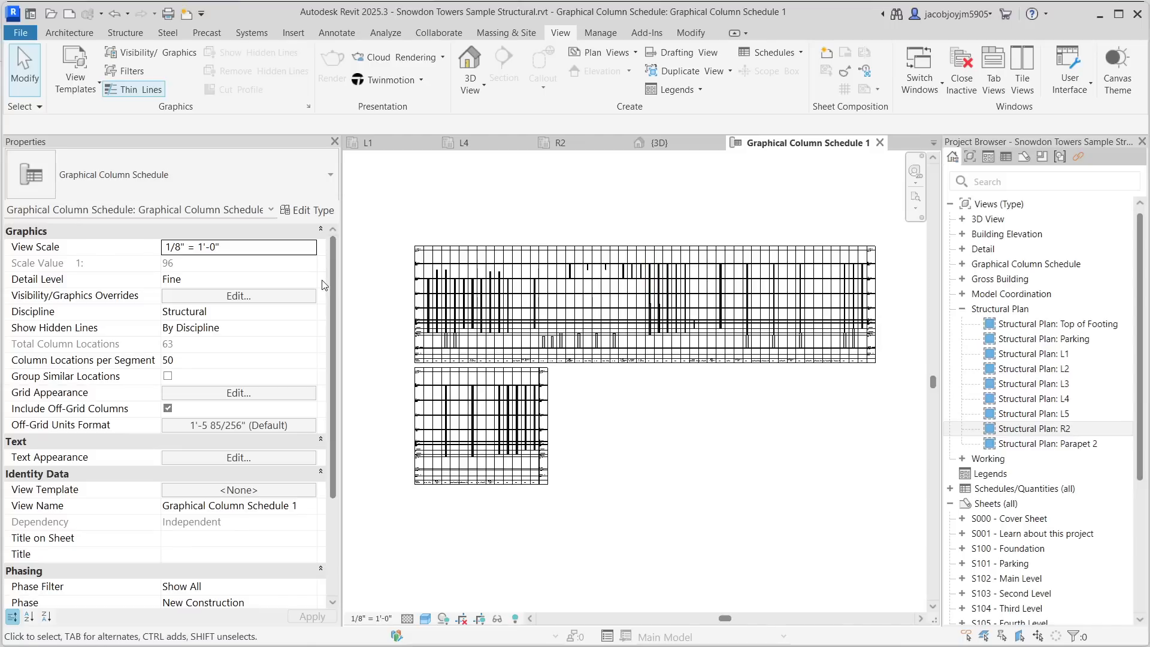
# - Set the project's length units to millimetres in the Project Units settings
pyautogui.click(292, 252)
pyautogui.press('u')
pyautogui.press('n')
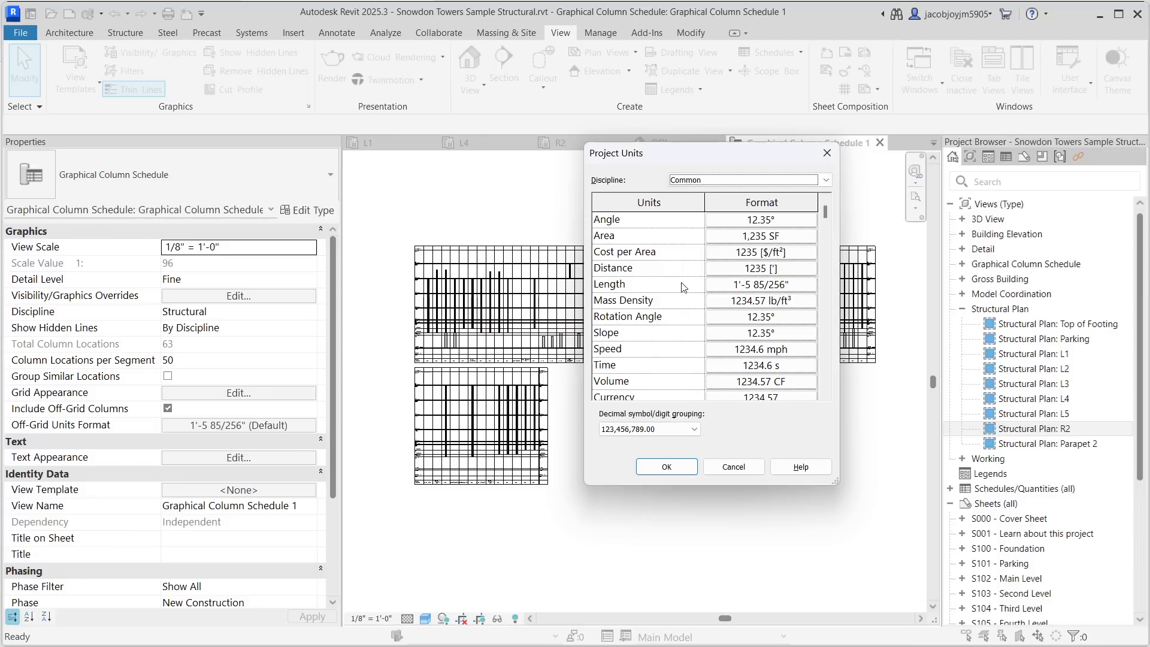
pyautogui.click(744, 289)
pyautogui.click(736, 240)
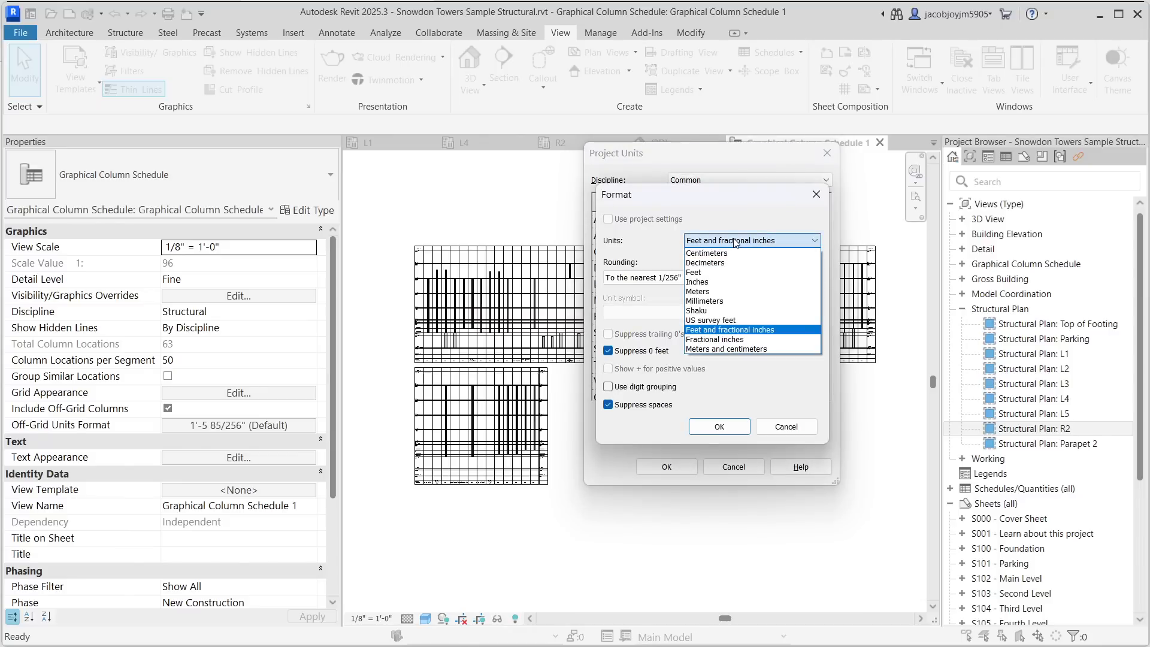
pyautogui.click(723, 301)
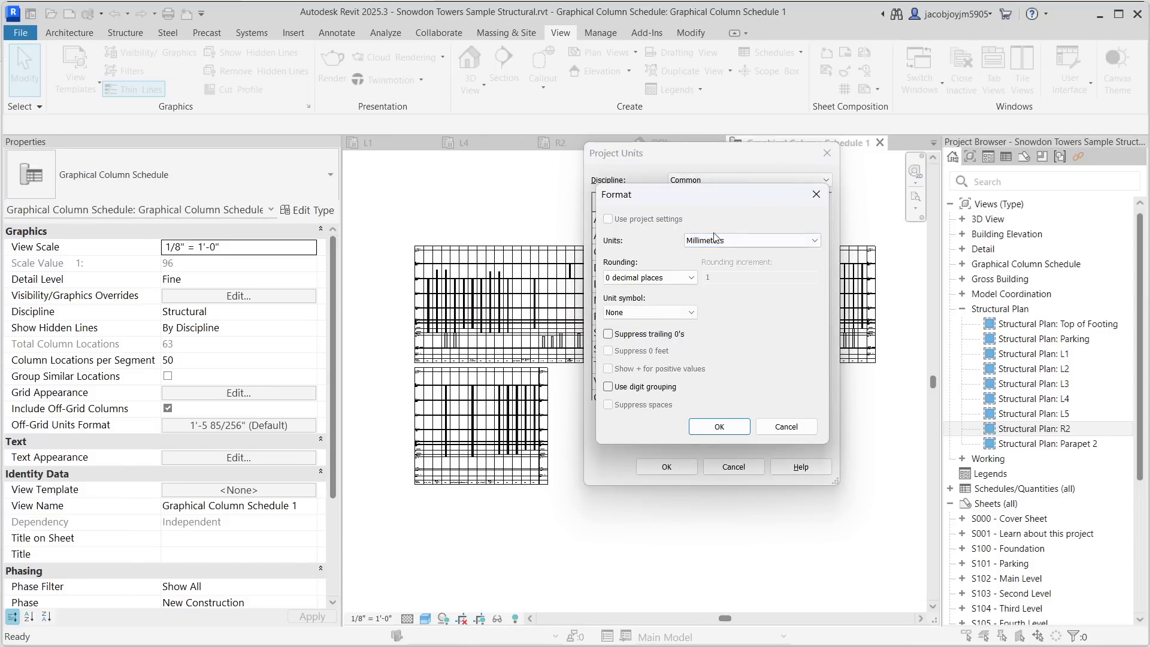
pyautogui.click(718, 426)
pyautogui.click(667, 466)
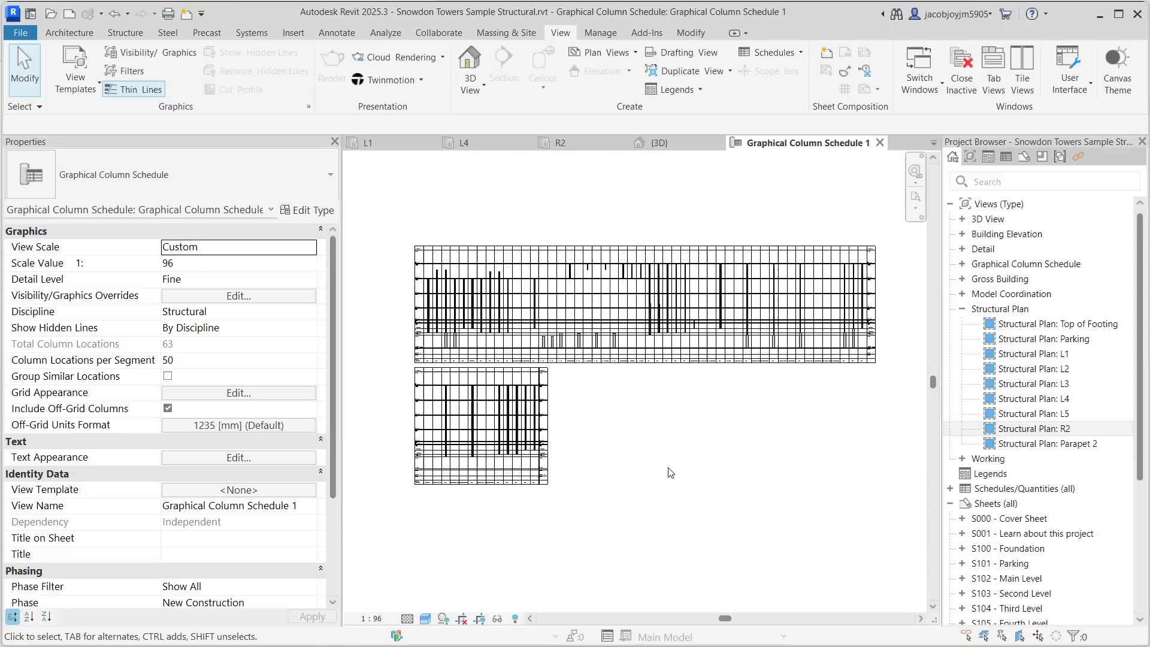
# - Set the graphical column schedule's scale value to 100 and inspect the resized schedule
pyautogui.click(226, 263)
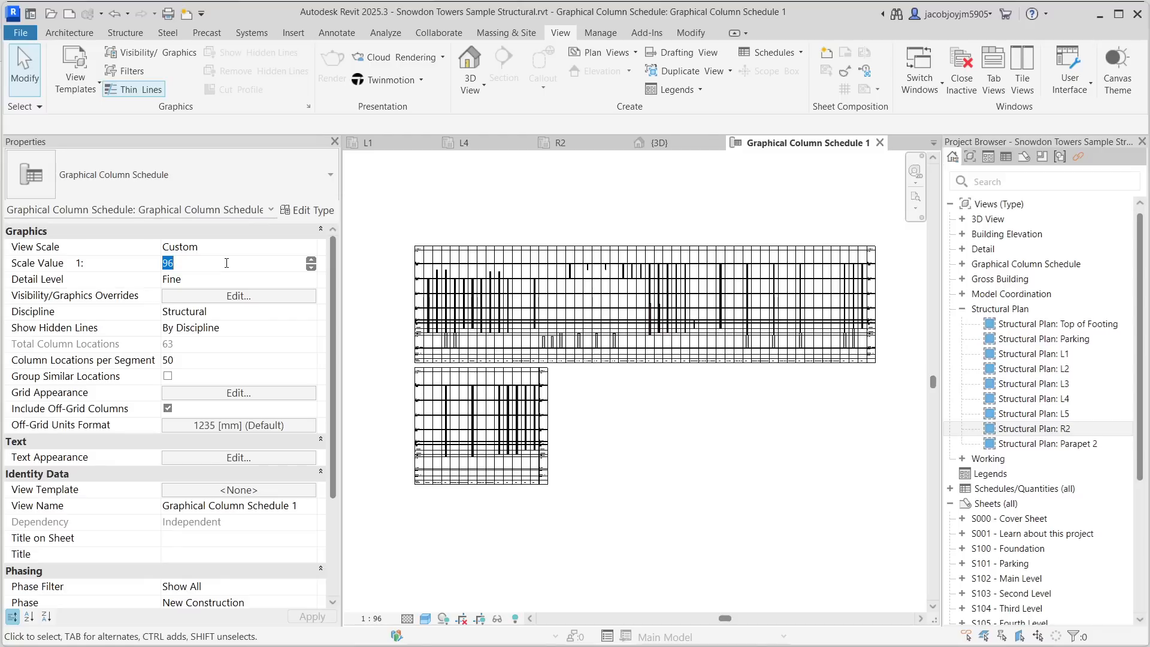
pyautogui.write('100')
pyautogui.press('Return')
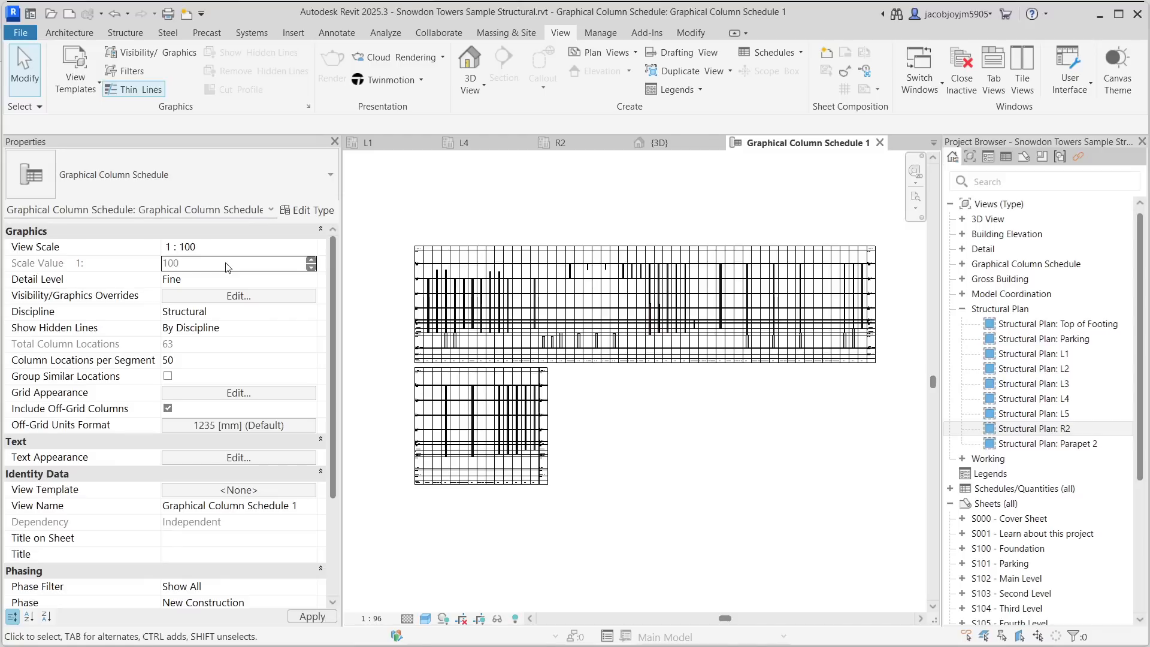
pyautogui.scroll(4, 404, 279)
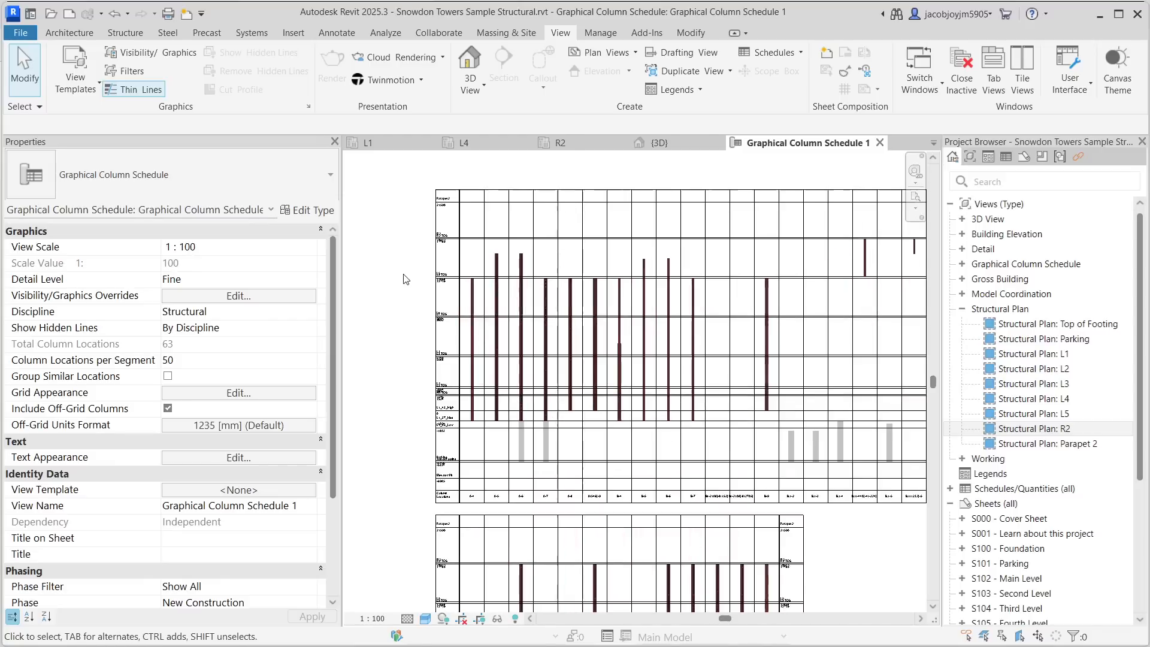
pyautogui.scroll(-3, 403, 275)
pyautogui.scroll(2, 403, 275)
pyautogui.moveTo(506, 312); pyautogui.dragTo(456, 319, button='middle')
pyautogui.scroll(-1, 446, 297)
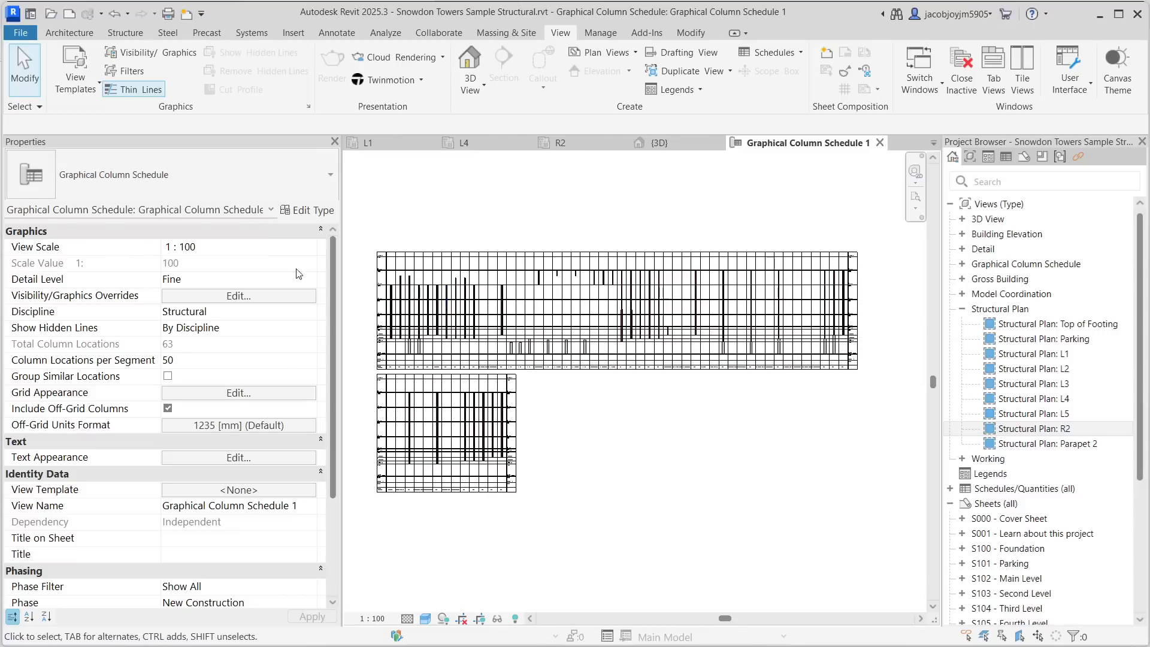
# - Try view scales 1 : 50 and 1 : 20 for the schedule, then return it to 1 : 100
pyautogui.click(312, 246)
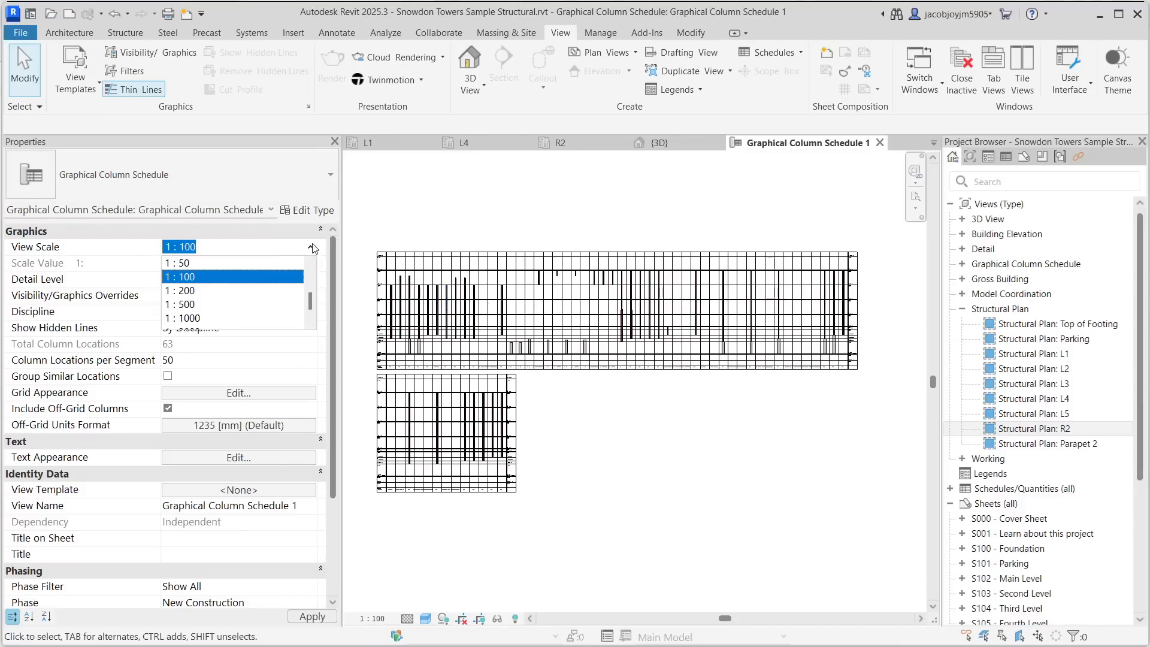
pyautogui.click(218, 264)
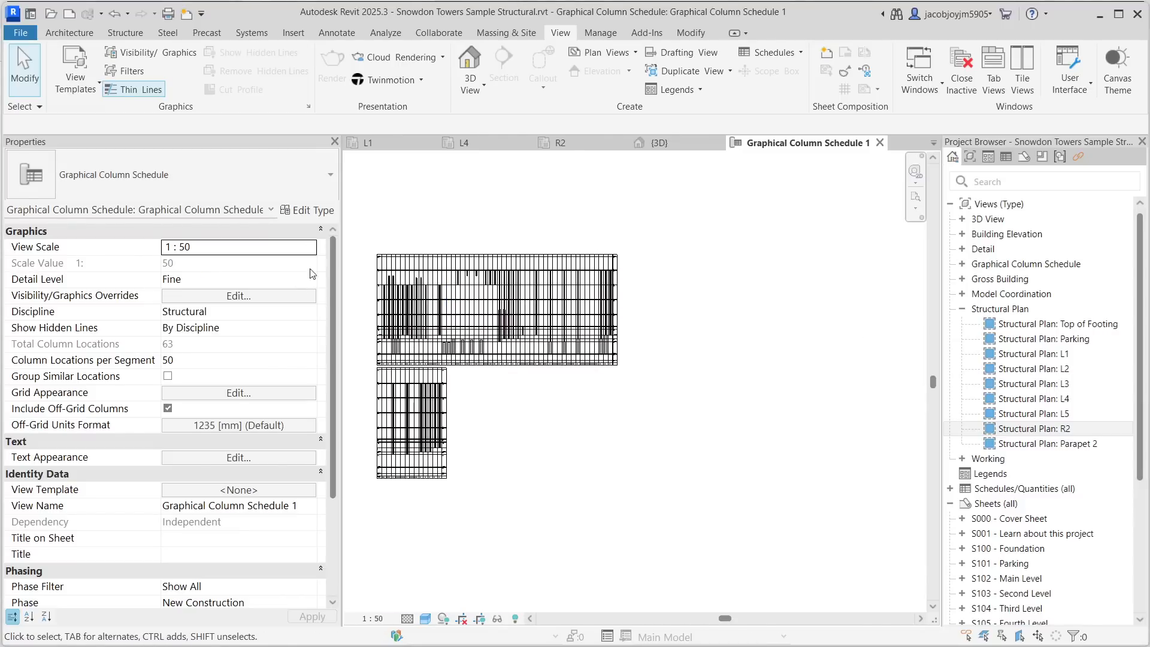
pyautogui.click(314, 248)
pyautogui.click(224, 290)
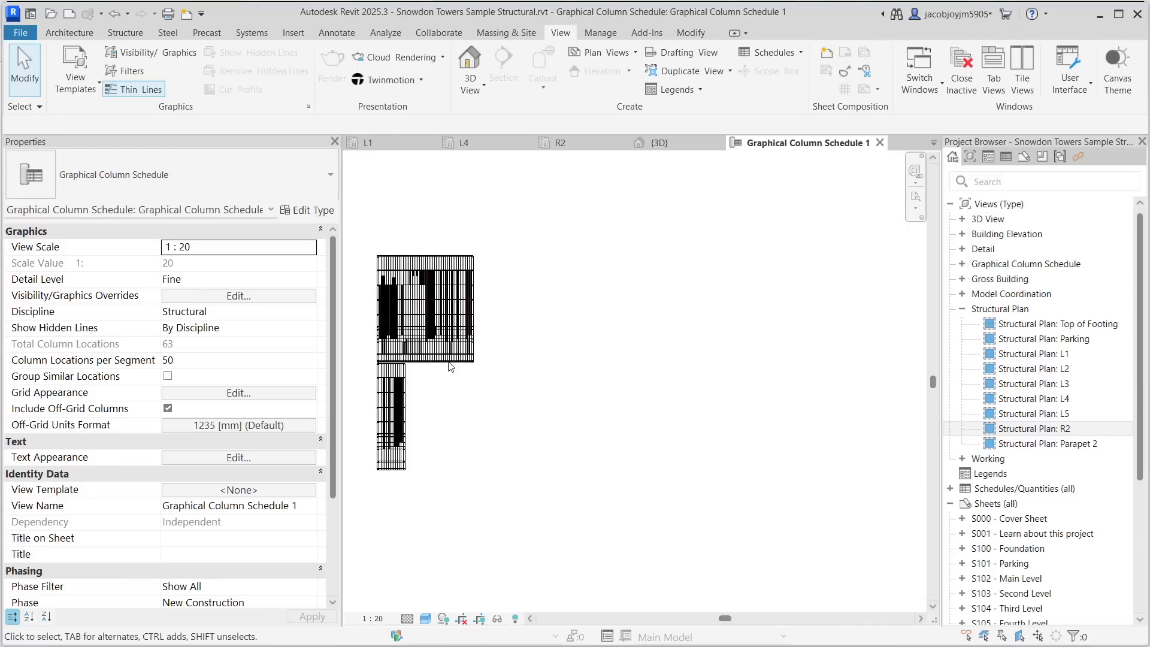
pyautogui.click(311, 251)
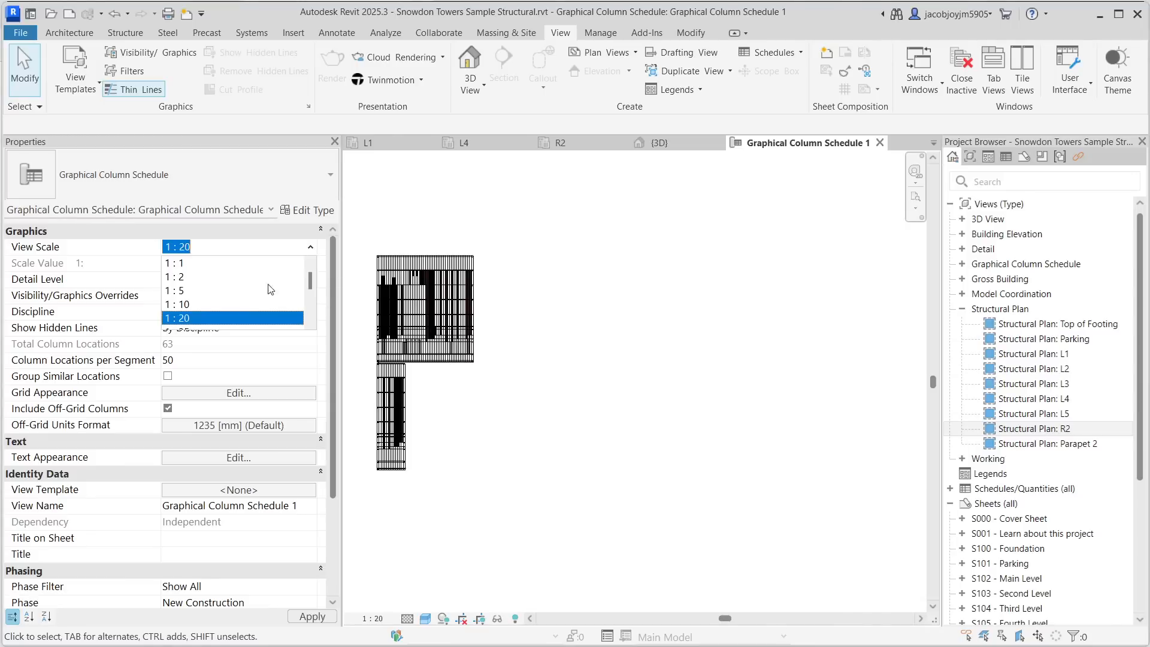
pyautogui.scroll(-1, 189, 306)
pyautogui.click(190, 320)
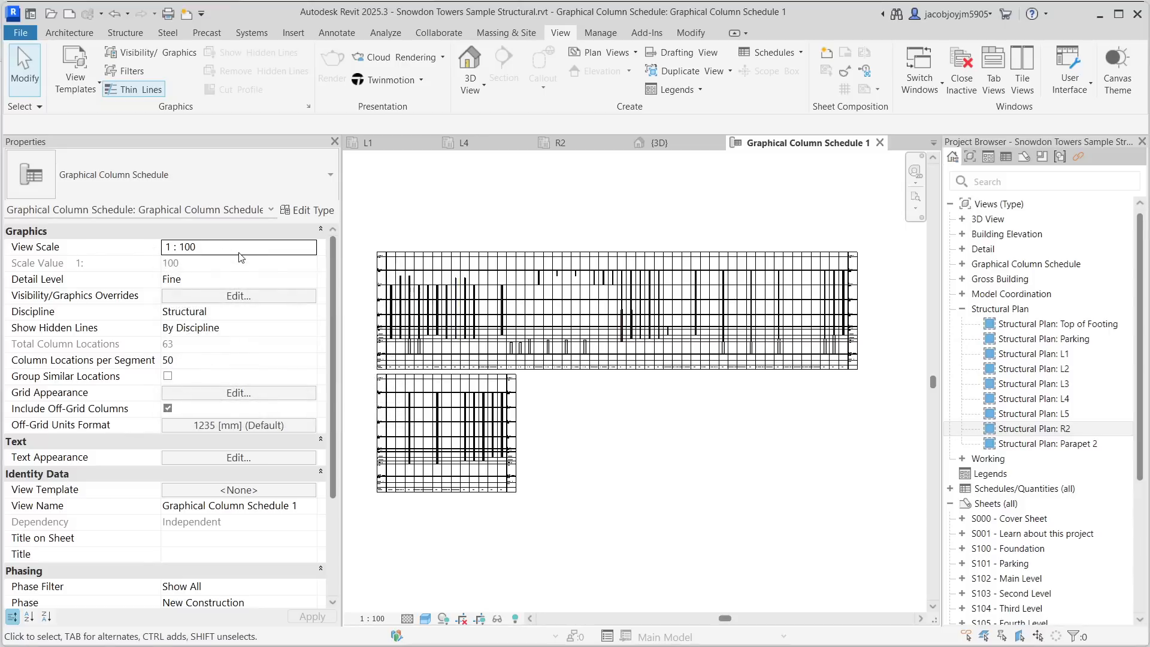
# - Switch the schedule's detail level to Coarse and back to Fine to compare the column bars
pyautogui.click(267, 279)
pyautogui.scroll(5, 360, 293)
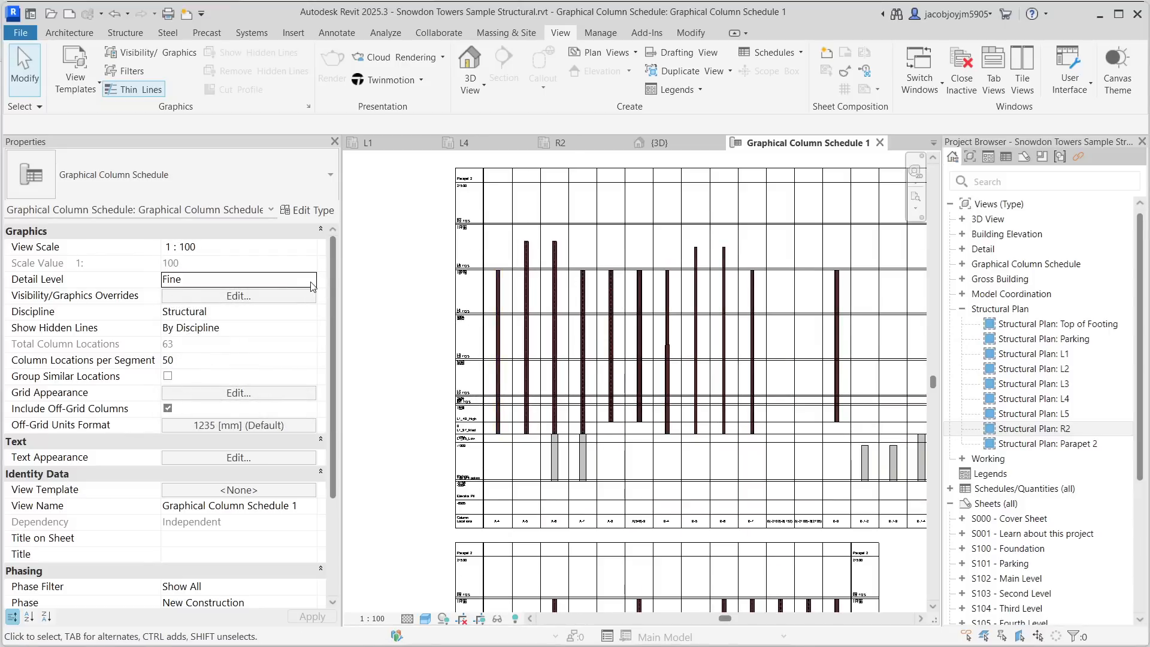
pyautogui.click(310, 280)
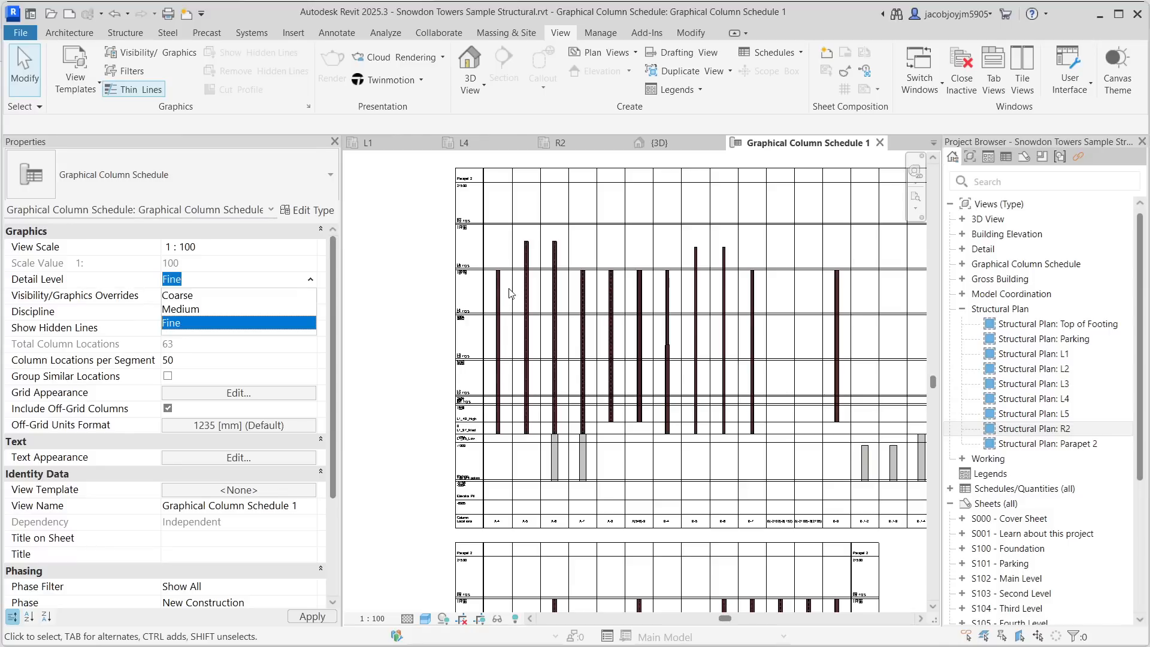
pyautogui.click(194, 296)
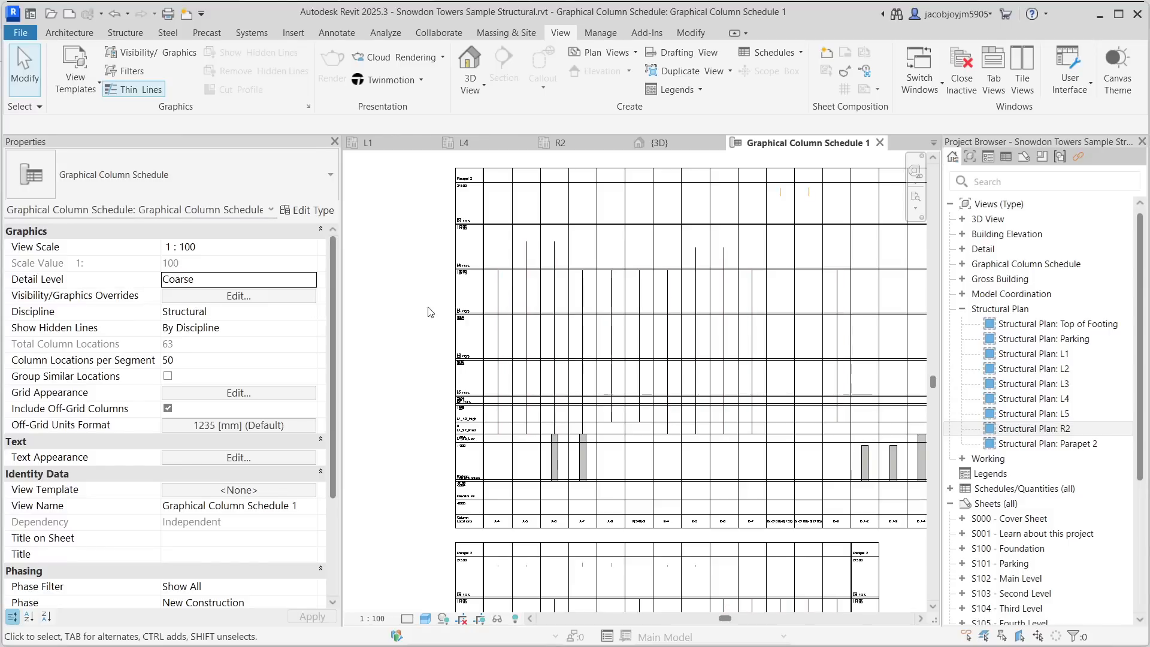
pyautogui.scroll(5, 480, 292)
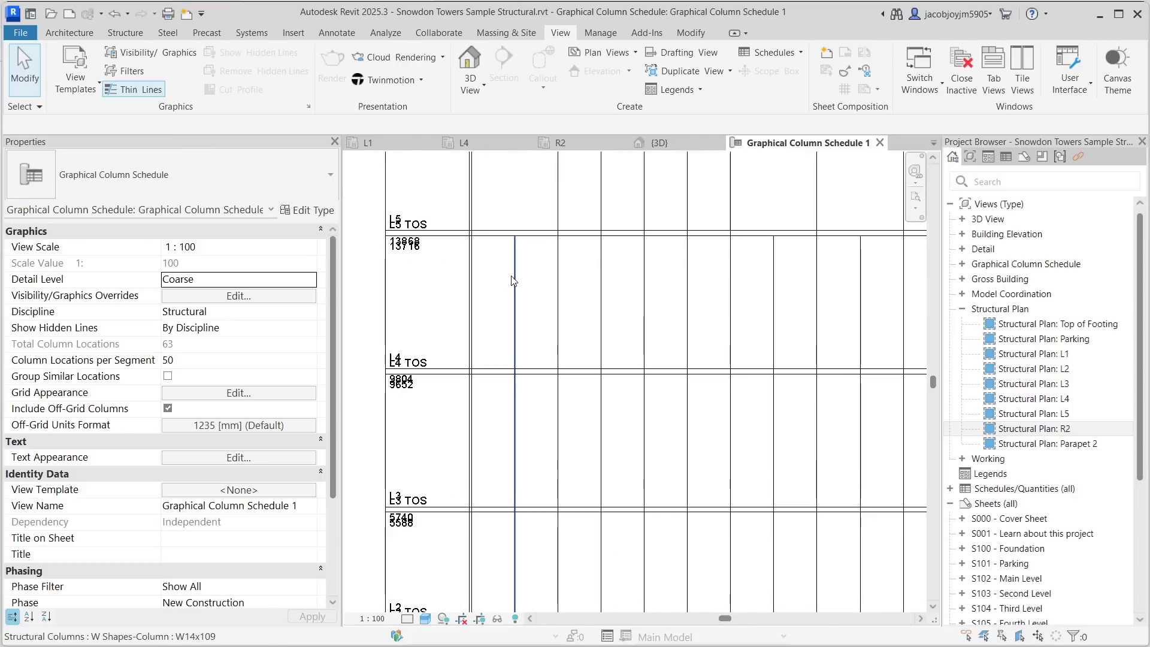
pyautogui.click(312, 284)
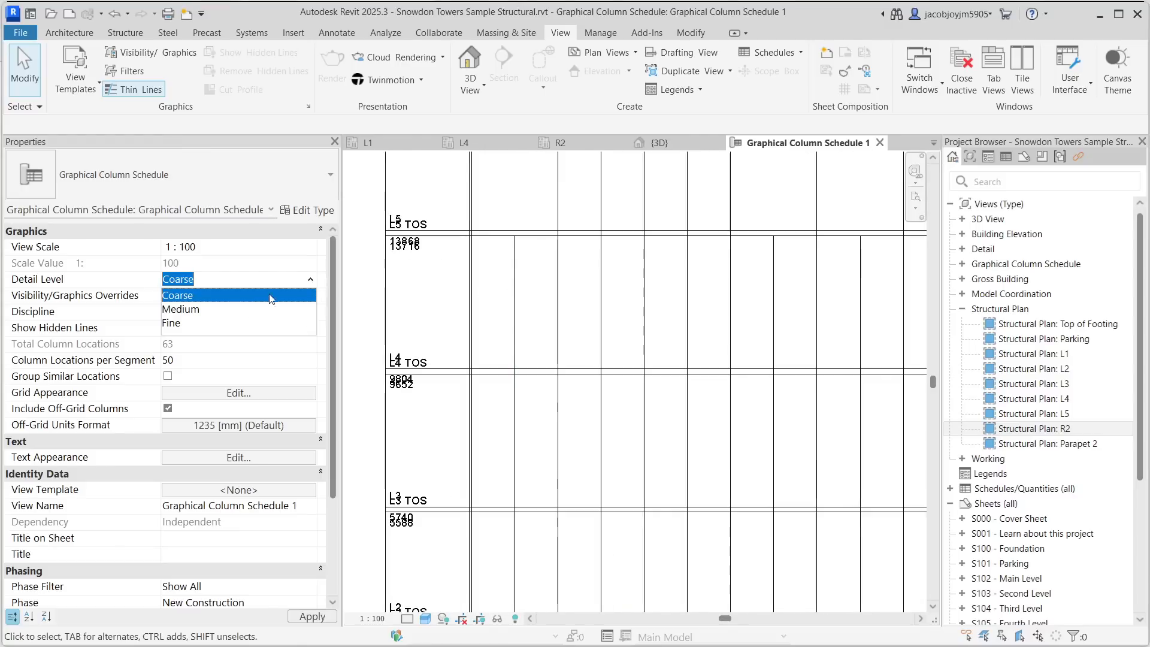
pyautogui.click(218, 321)
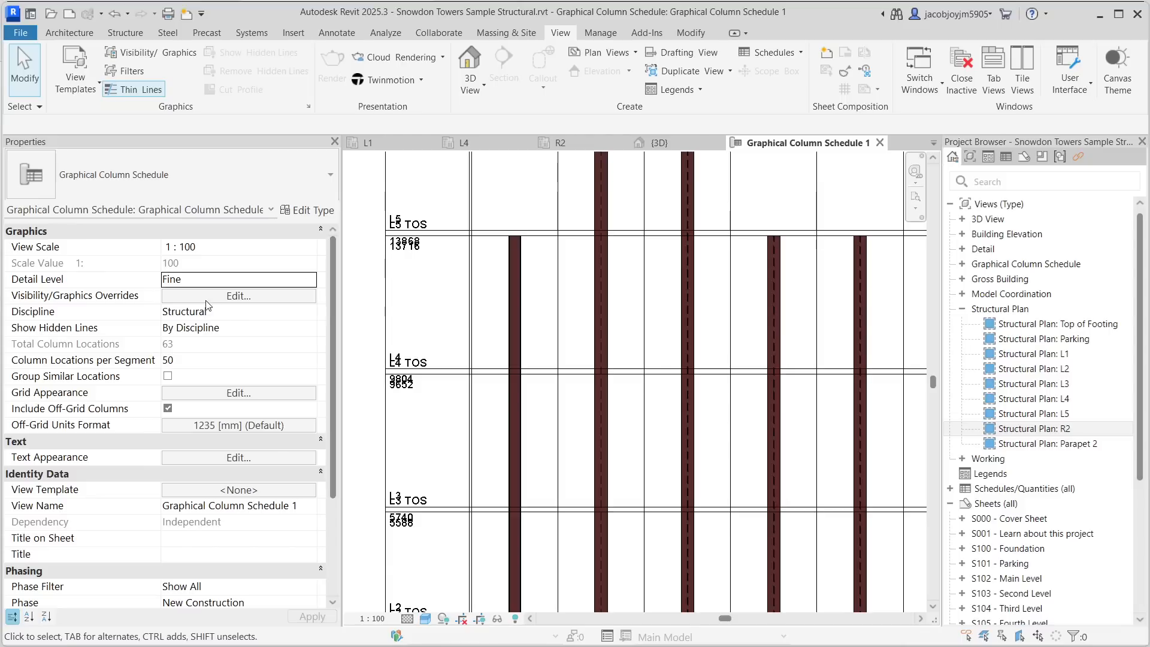
# - Open the schedule's Visibility/Graphics Overrides and browse the model categories list
pyautogui.click(235, 296)
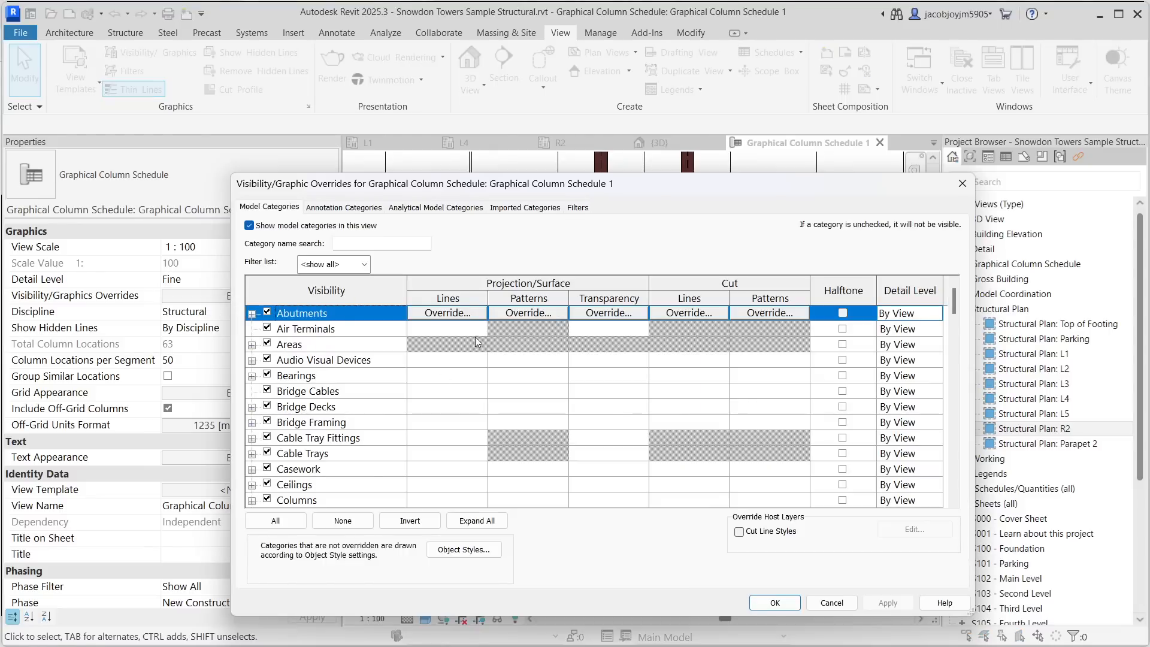
pyautogui.click(335, 376)
pyautogui.scroll(-3, 336, 376)
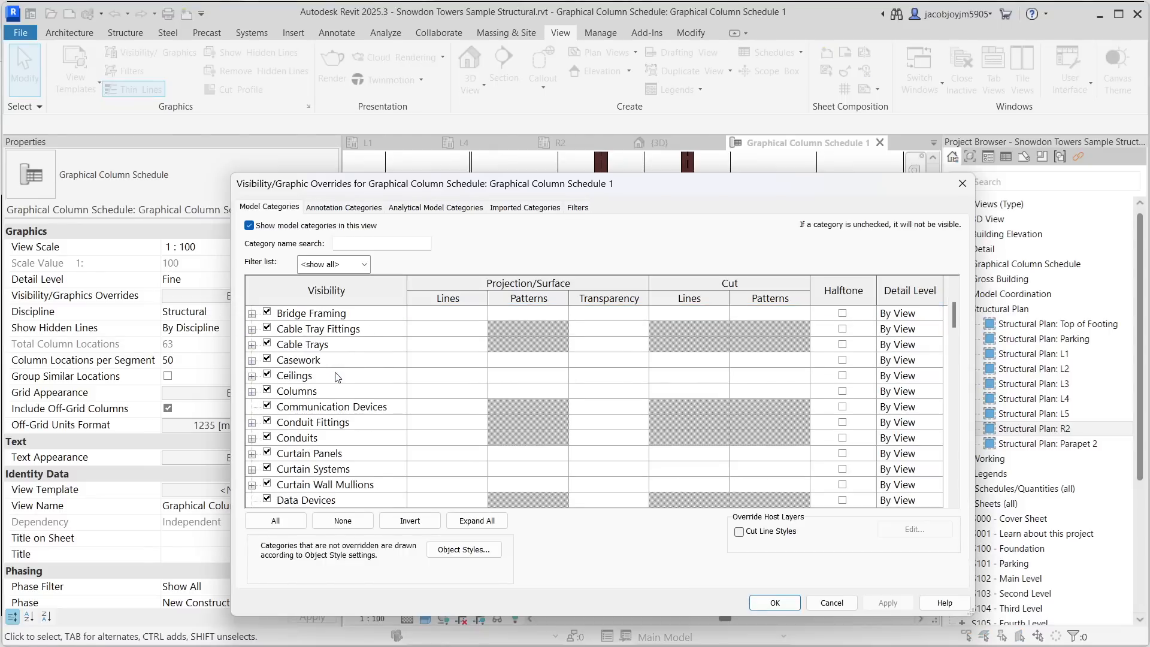
pyautogui.scroll(-1, 337, 377)
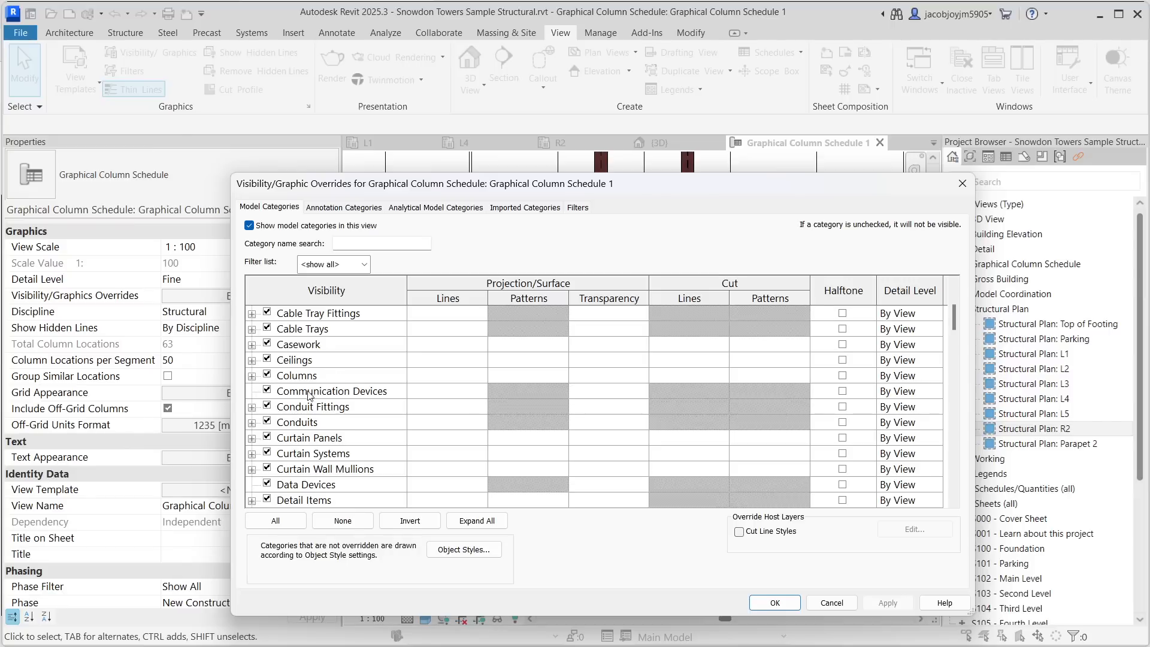
pyautogui.scroll(-1, 313, 417)
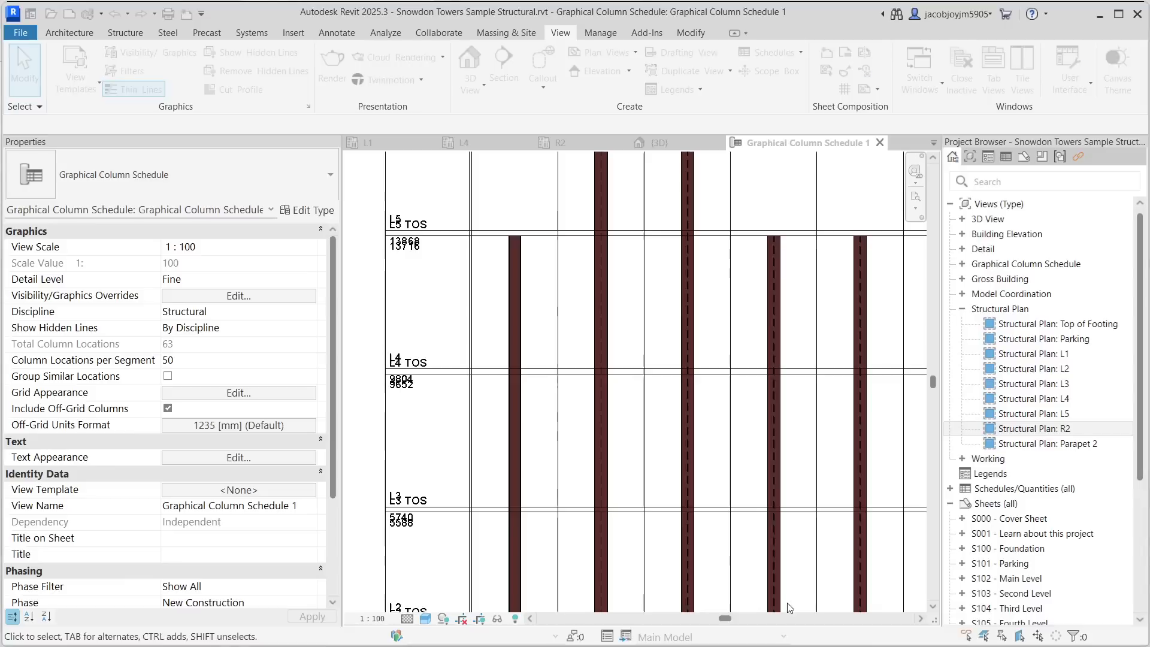
pyautogui.click(775, 602)
# - Switch the schedule's discipline to Architectural, then Mechanical, then back to Structural
pyautogui.scroll(-4, 479, 329)
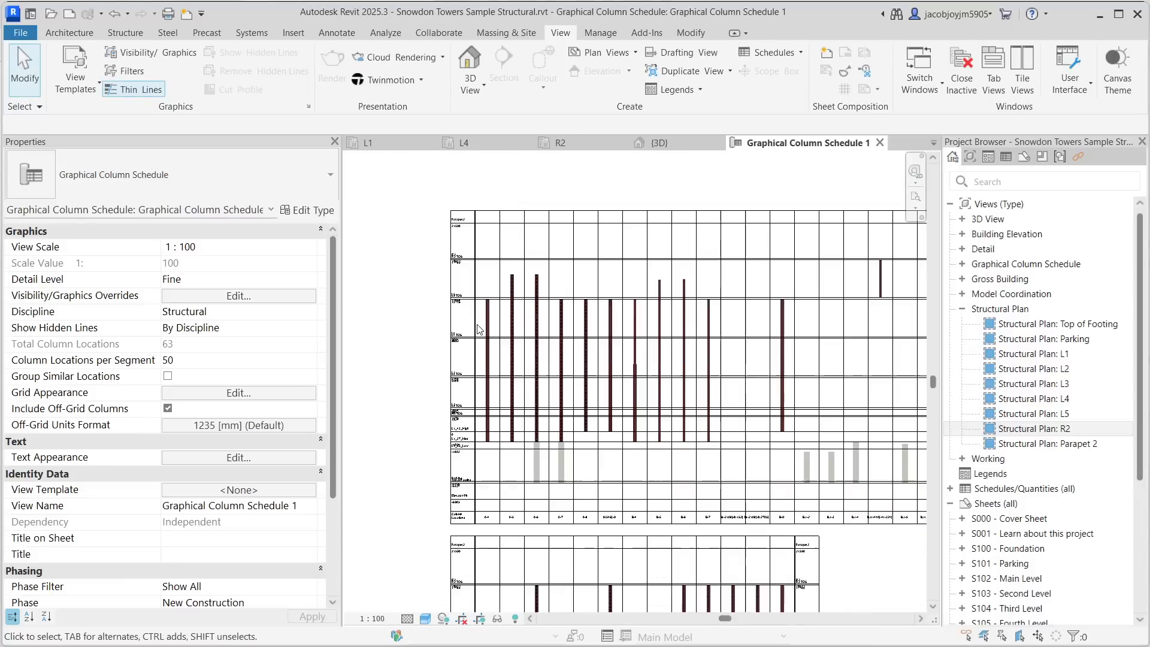
pyautogui.click(311, 311)
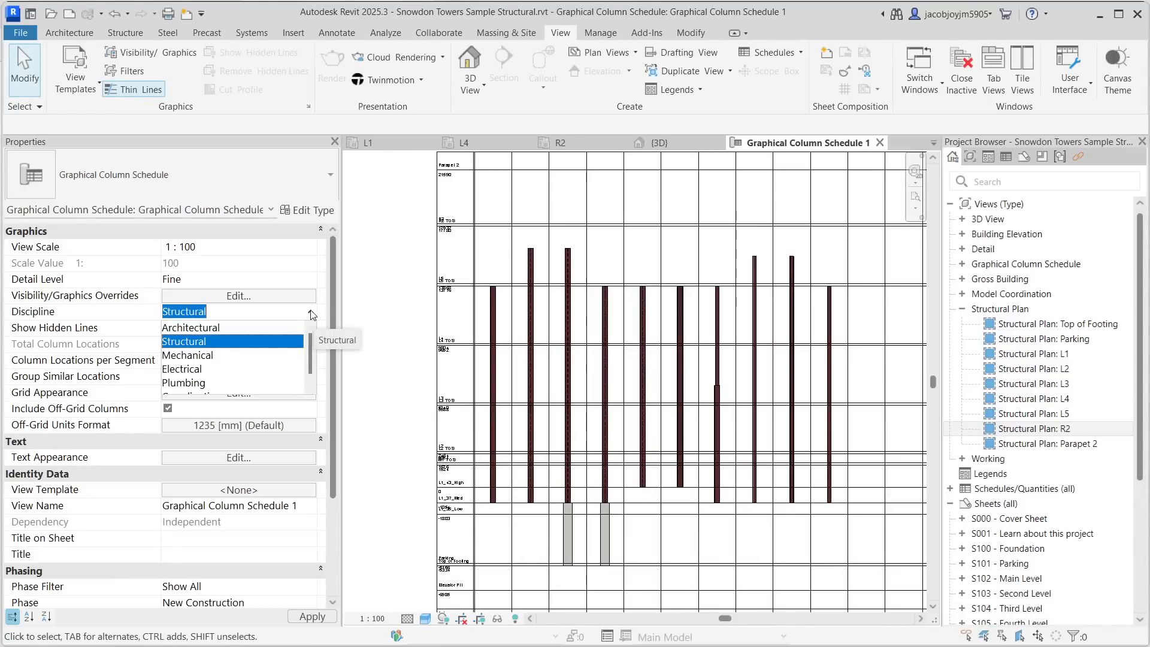
pyautogui.click(293, 327)
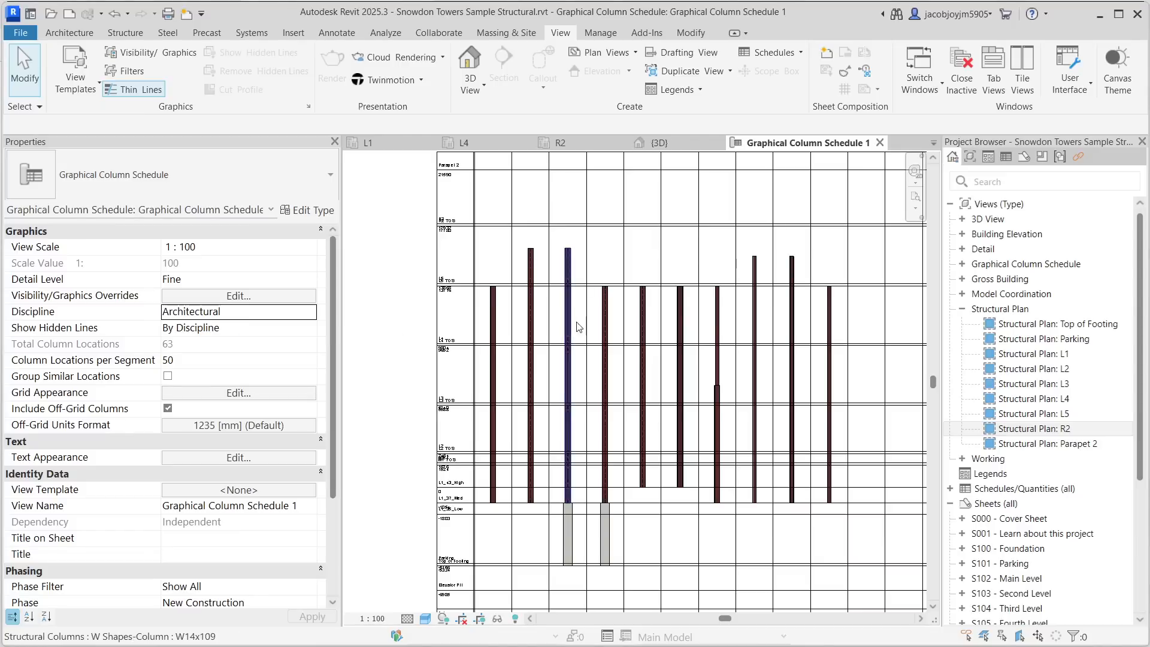
pyautogui.click(309, 312)
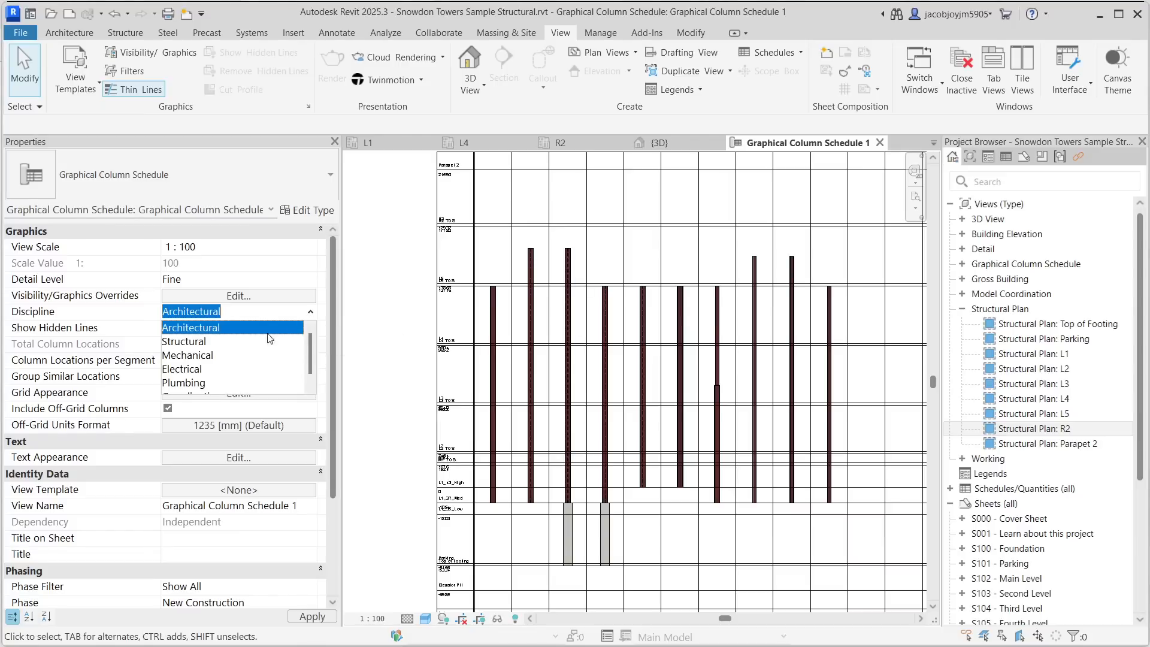
pyautogui.scroll(-1, 212, 383)
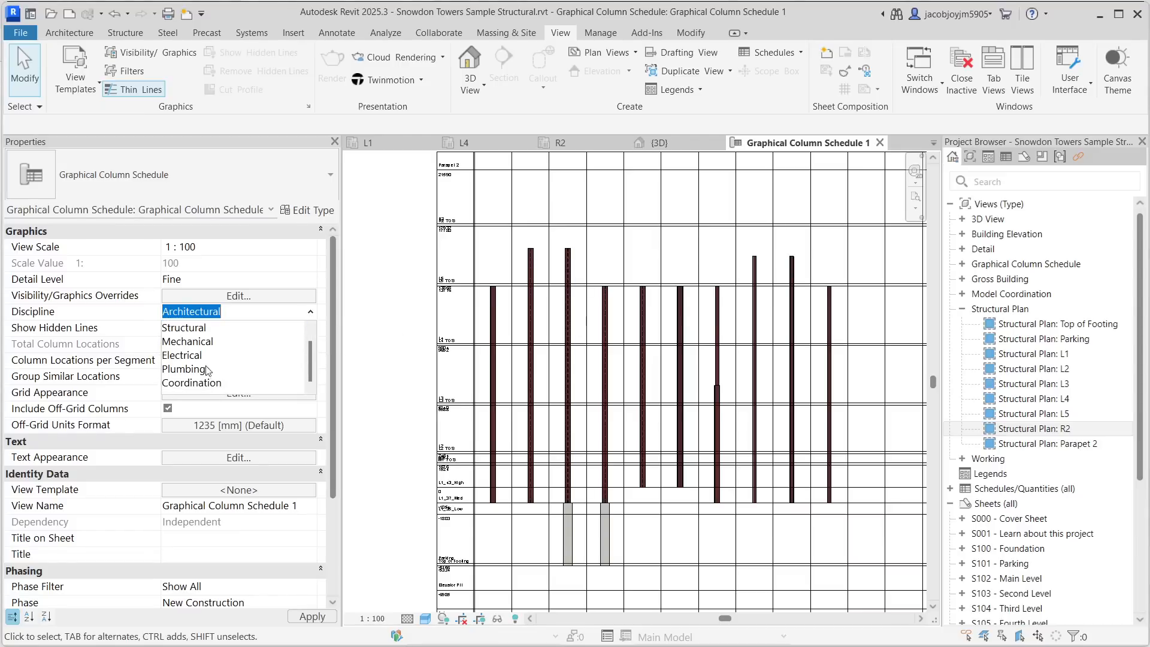
pyautogui.click(188, 341)
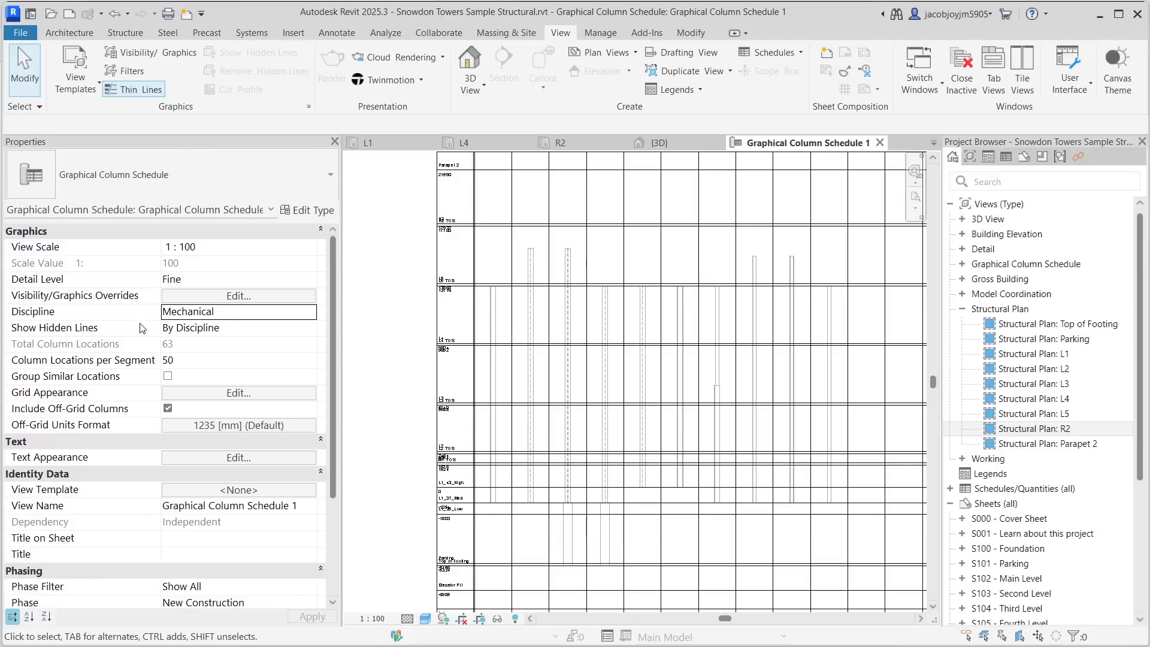
pyautogui.click(312, 317)
pyautogui.click(194, 342)
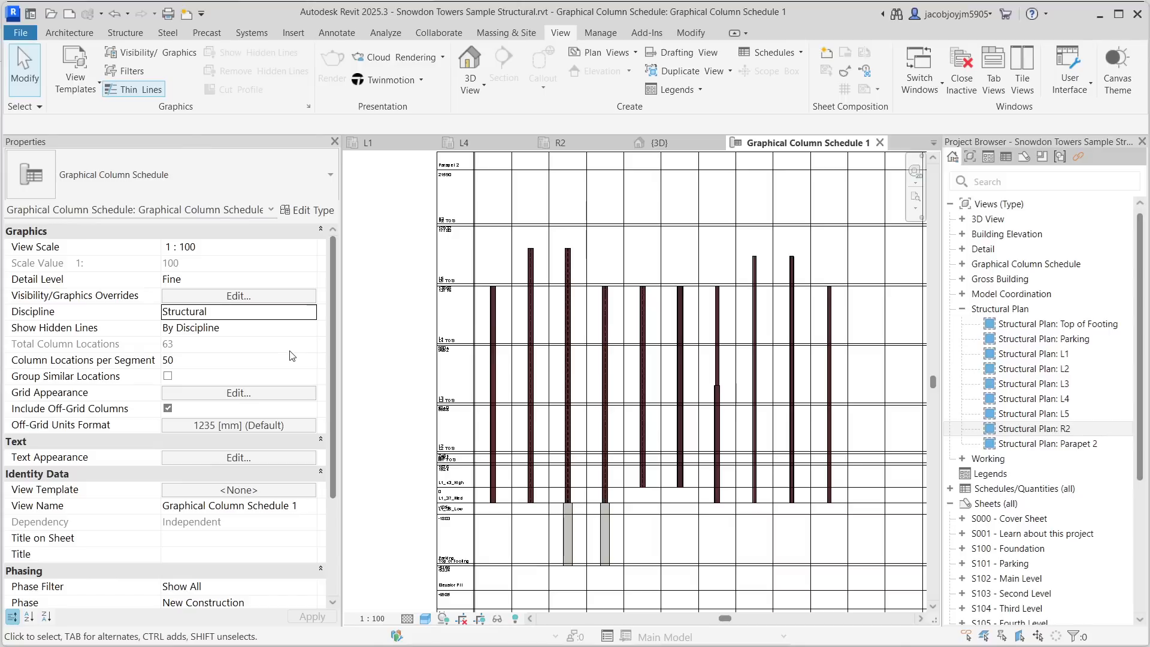
# - Set the schedule's Show Hidden Lines option to None and zoom in on a column bar
pyautogui.scroll(6, 566, 254)
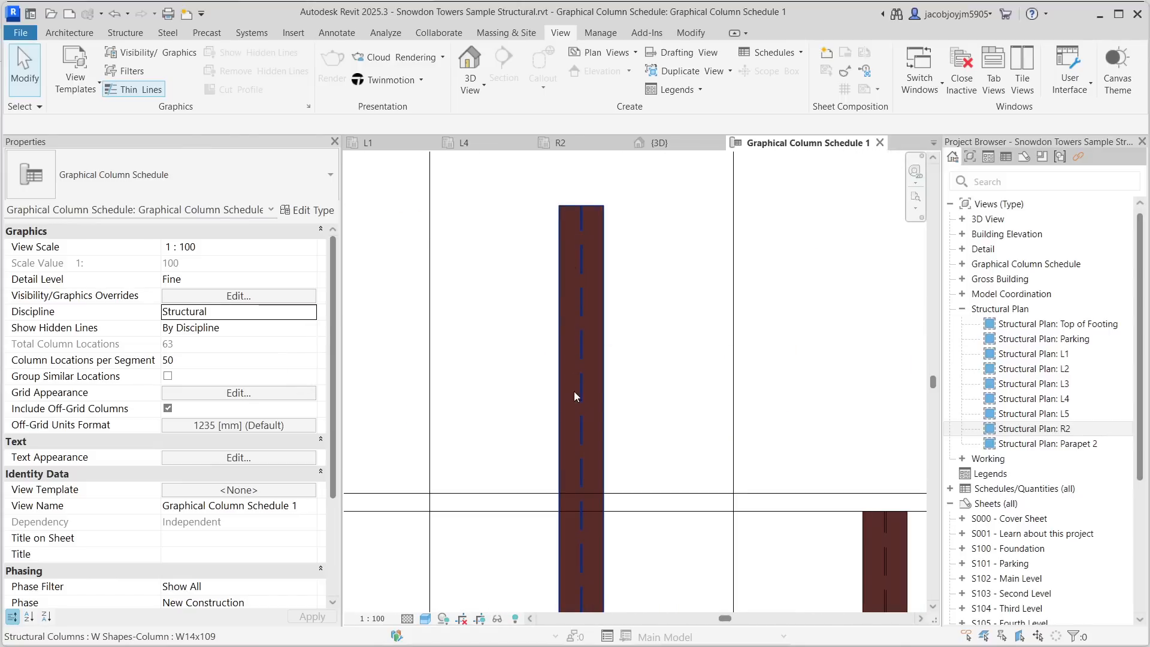
pyautogui.click(310, 339)
pyautogui.click(222, 344)
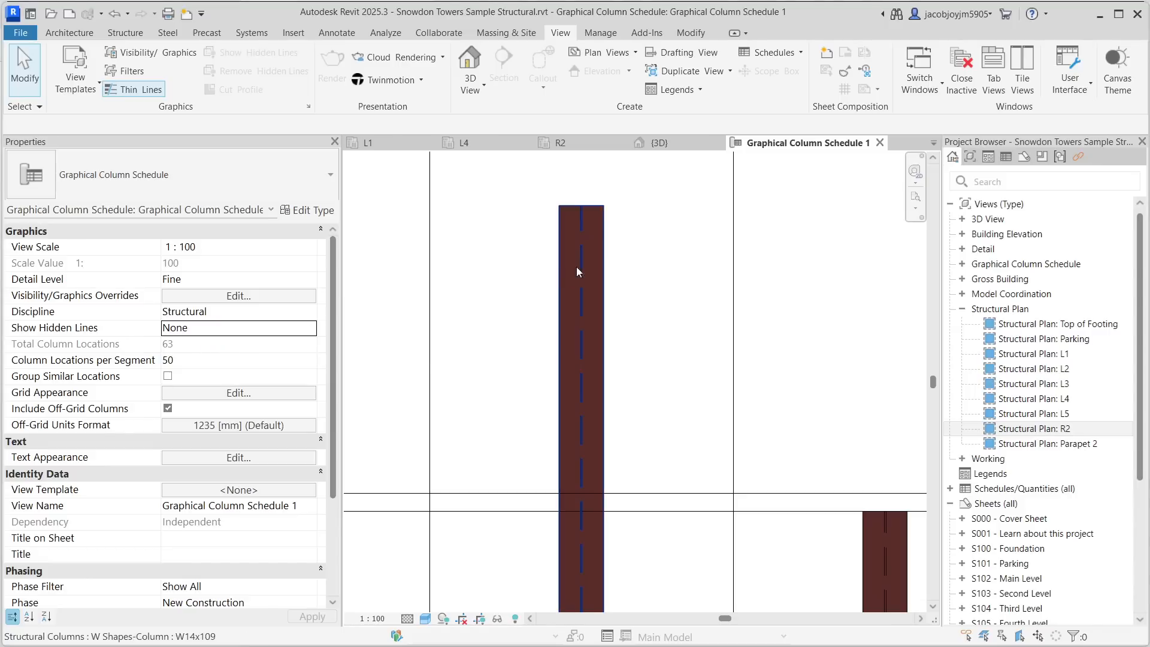
pyautogui.scroll(-1, 599, 258)
pyautogui.scroll(1, 591, 261)
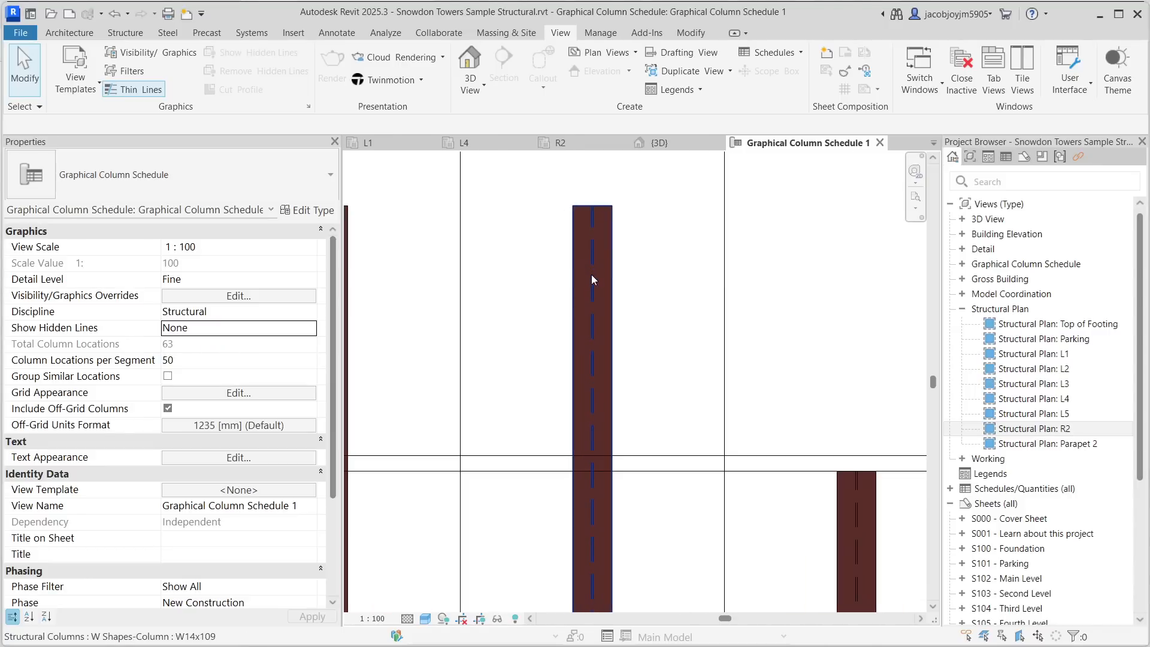
# - Set the schedule's Show Hidden Lines option to By Discipline and zoom out to see the full schedule
pyautogui.click(592, 276)
pyautogui.click(558, 274)
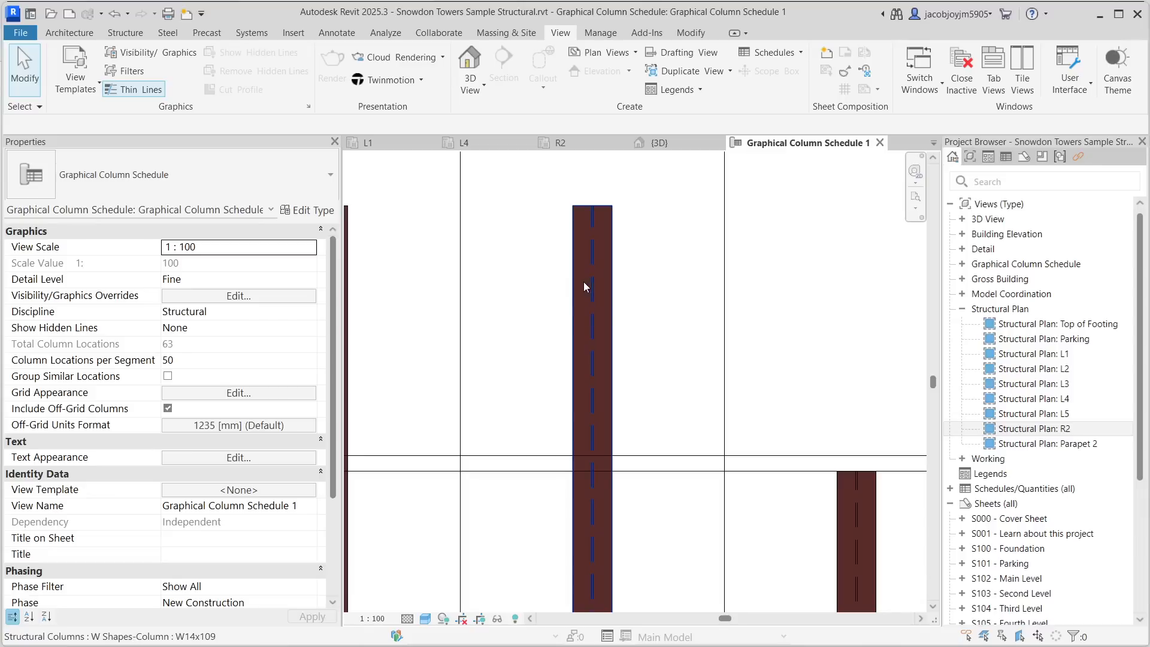
pyautogui.click(311, 329)
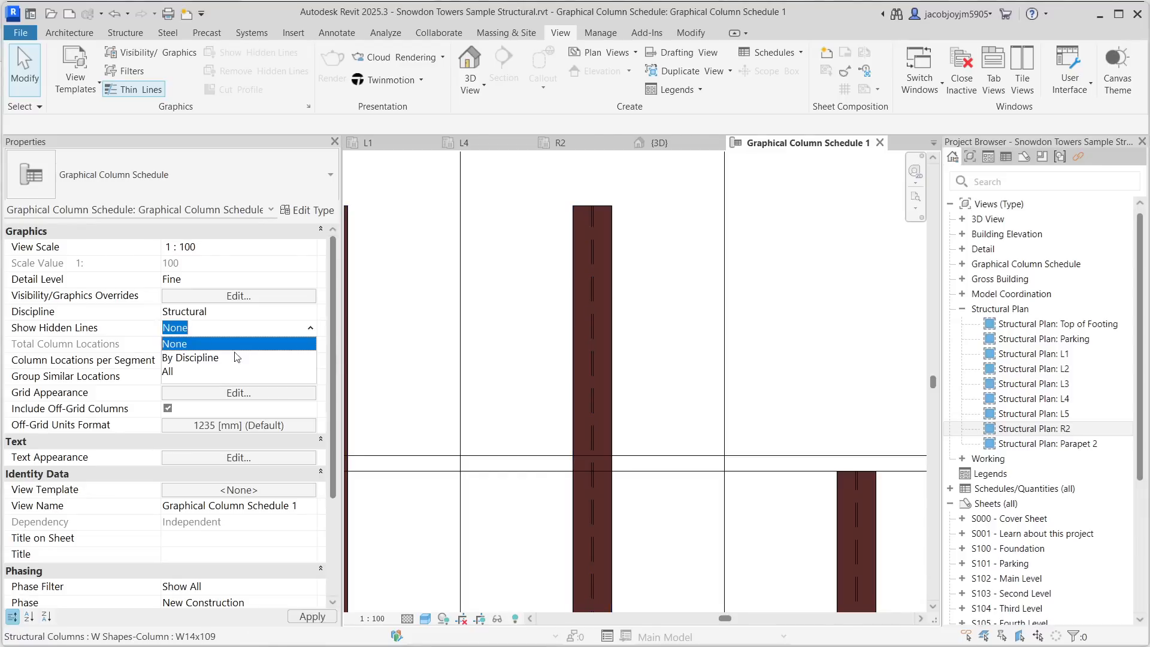
pyautogui.click(190, 358)
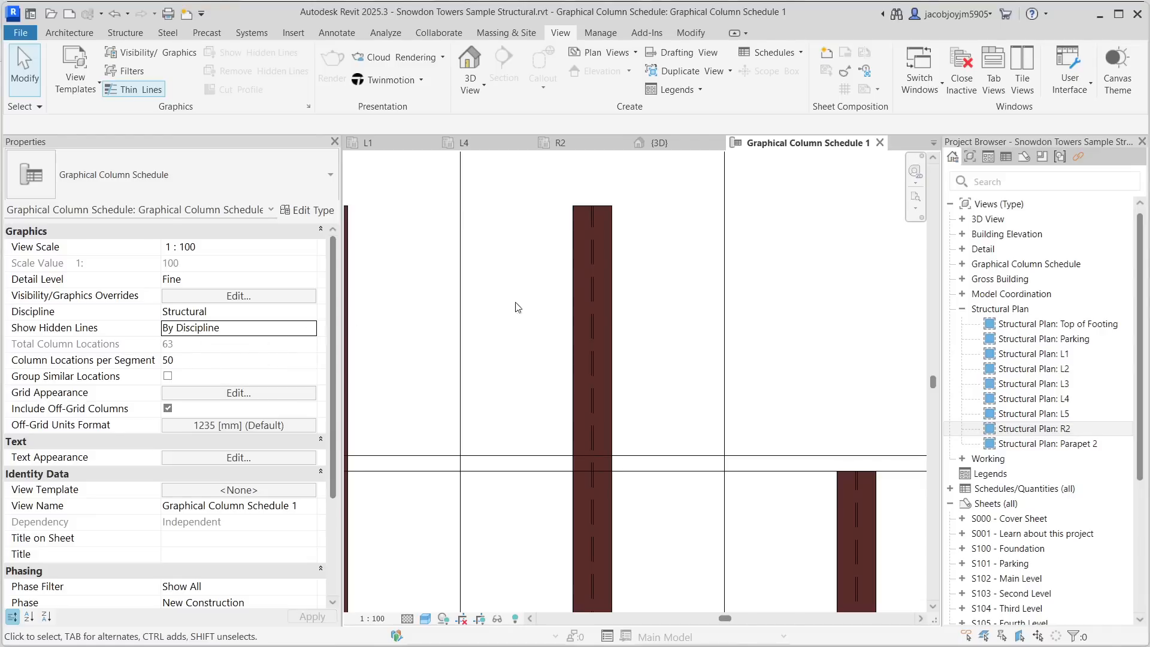
pyautogui.scroll(-5, 568, 246)
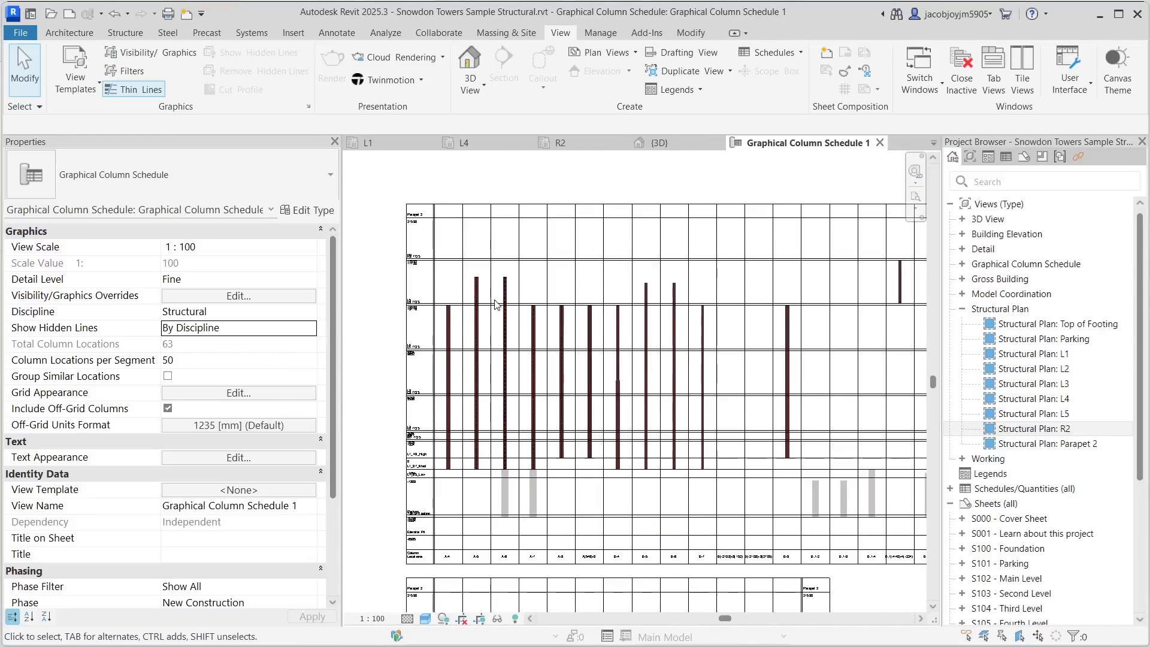
# - Set Column Locations per Segment to 70 and zoom out to compare the segments
pyautogui.click(216, 359)
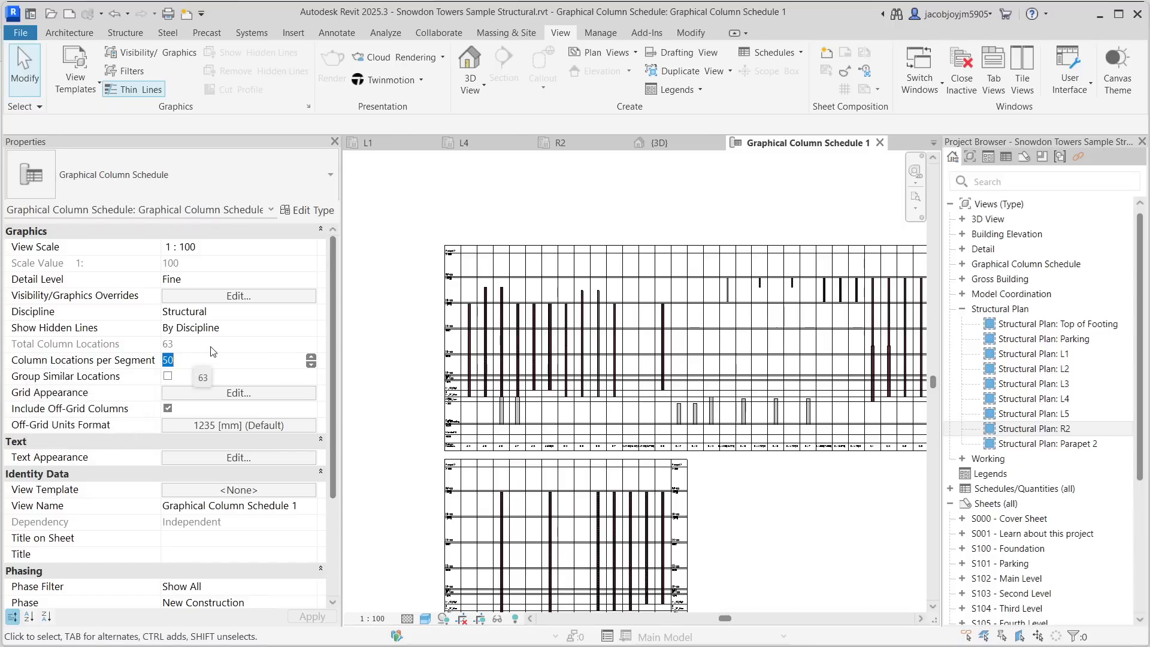
pyautogui.scroll(-2, 541, 315)
pyautogui.scroll(2, 537, 552)
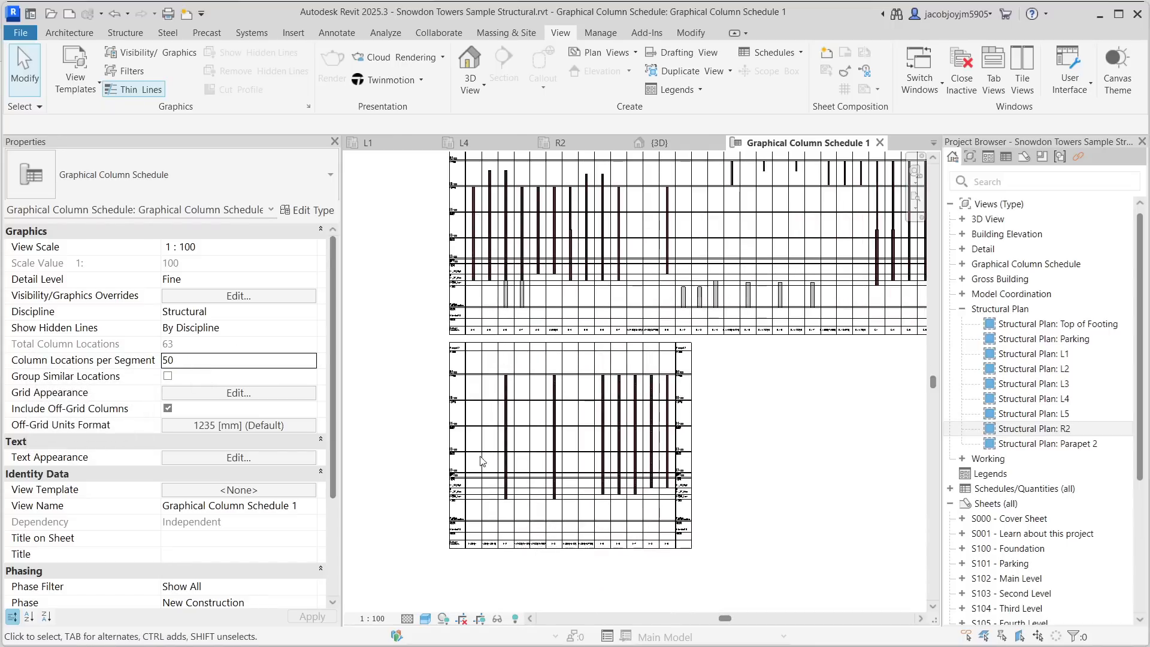
pyautogui.scroll(-2, 502, 408)
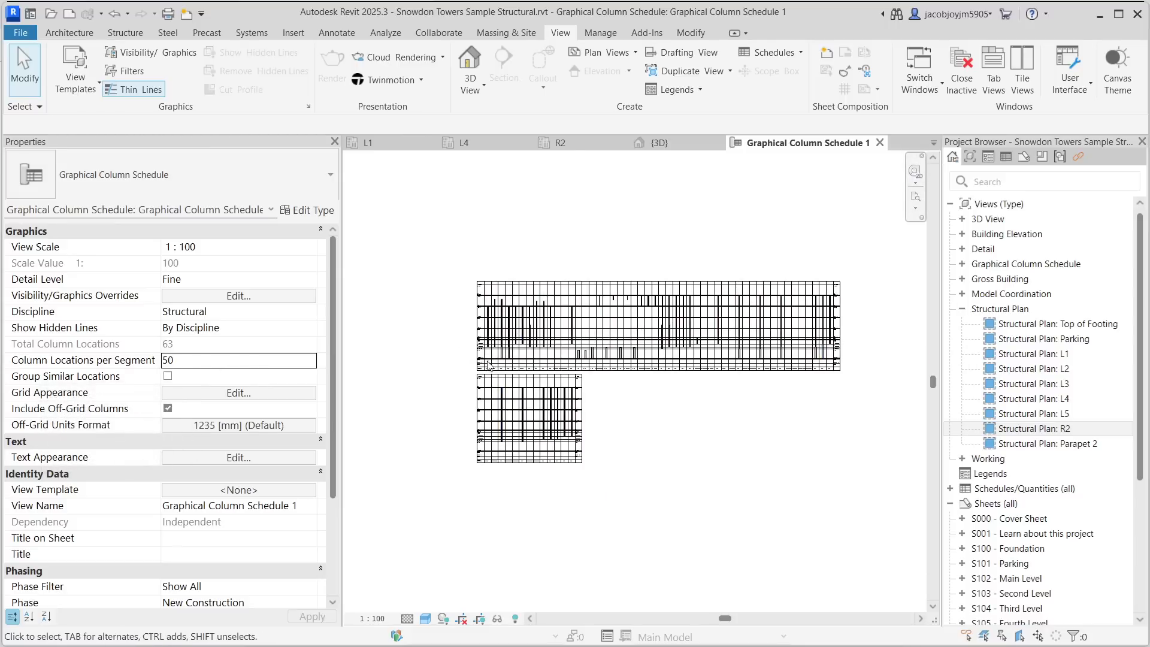
pyautogui.click(223, 363)
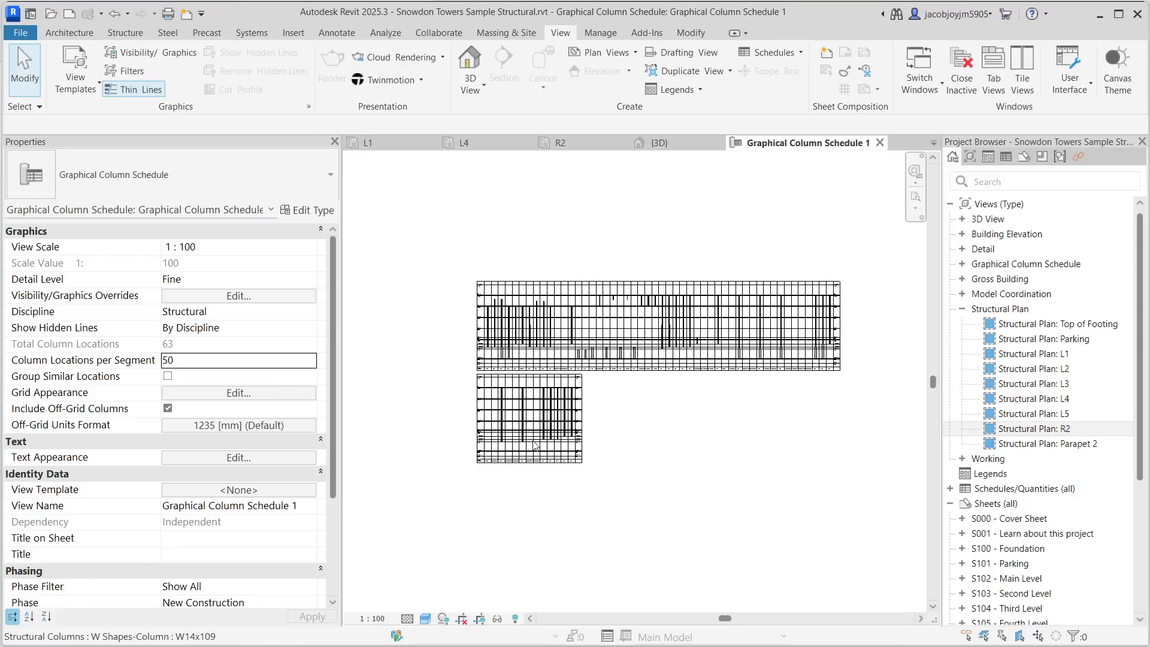
pyautogui.click(239, 361)
pyautogui.write('70')
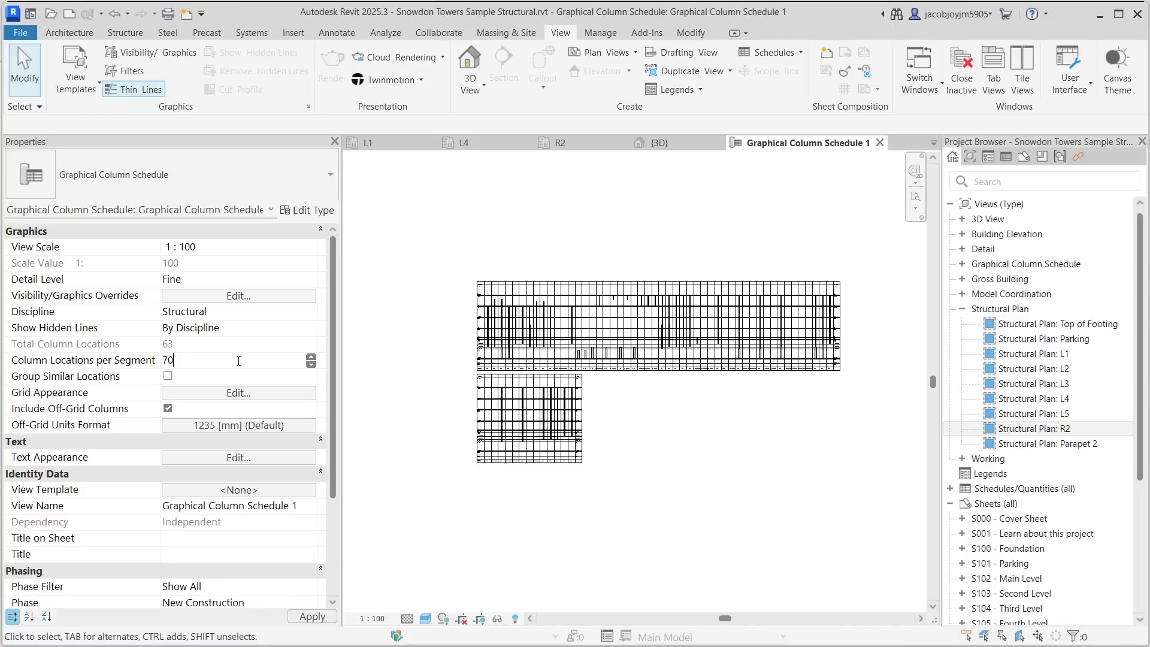
pyautogui.scroll(-2, 520, 409)
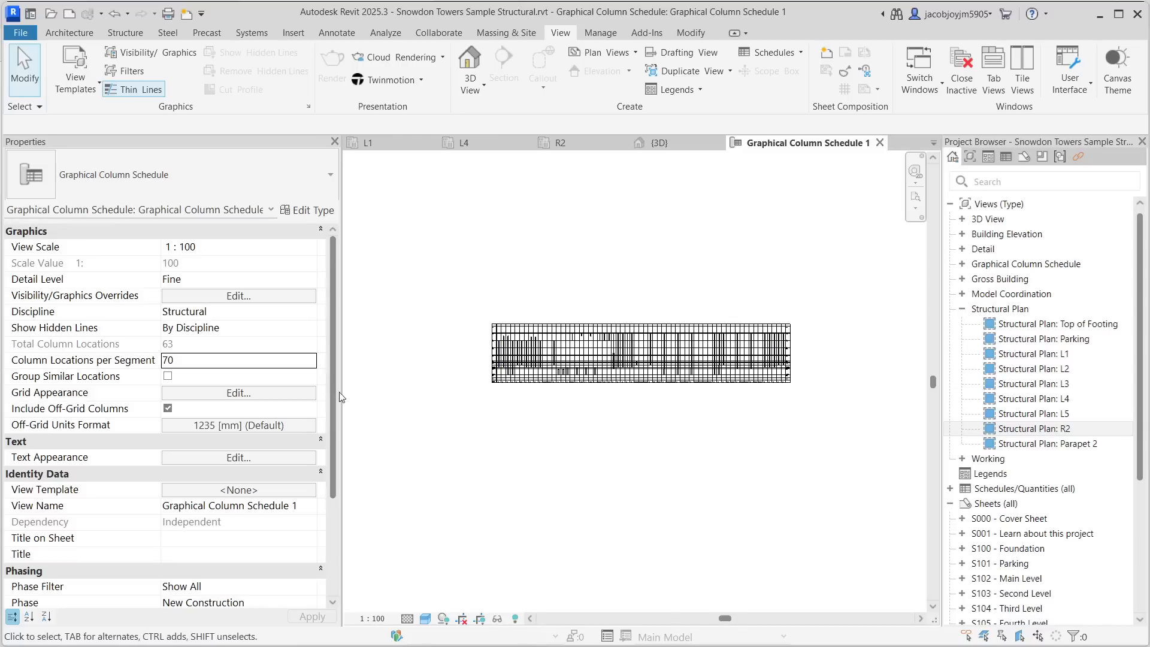
# - Set Column Locations per Segment to 20, then to 21, and zoom in on the segments
pyautogui.click(233, 361)
pyautogui.write('20')
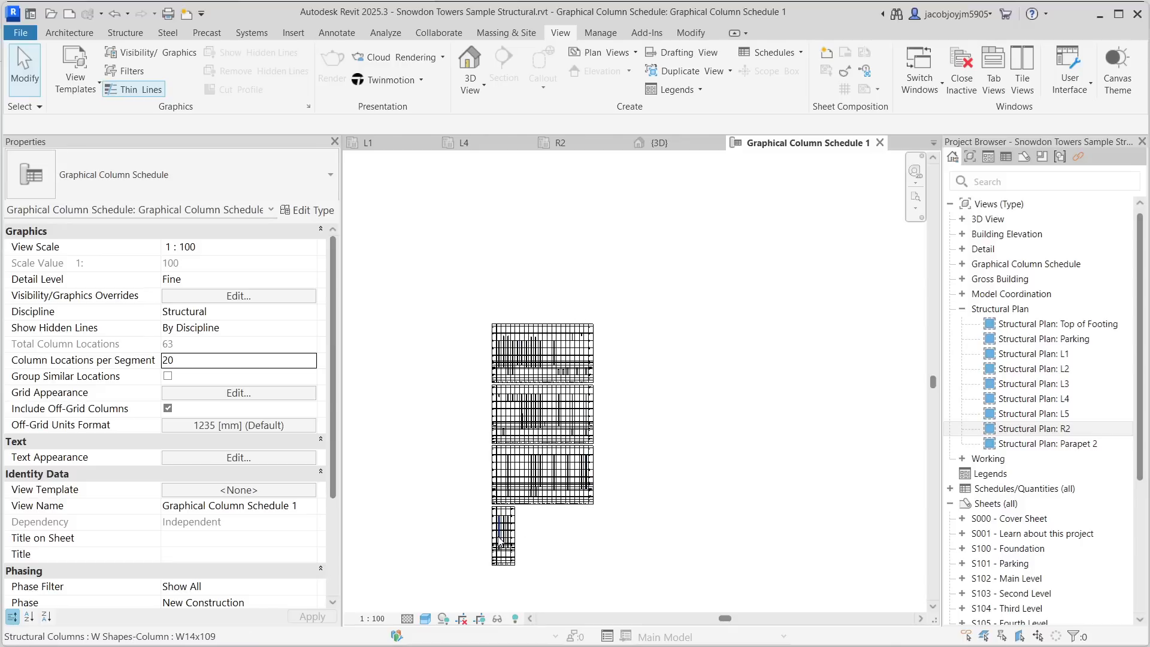
pyautogui.click(235, 359)
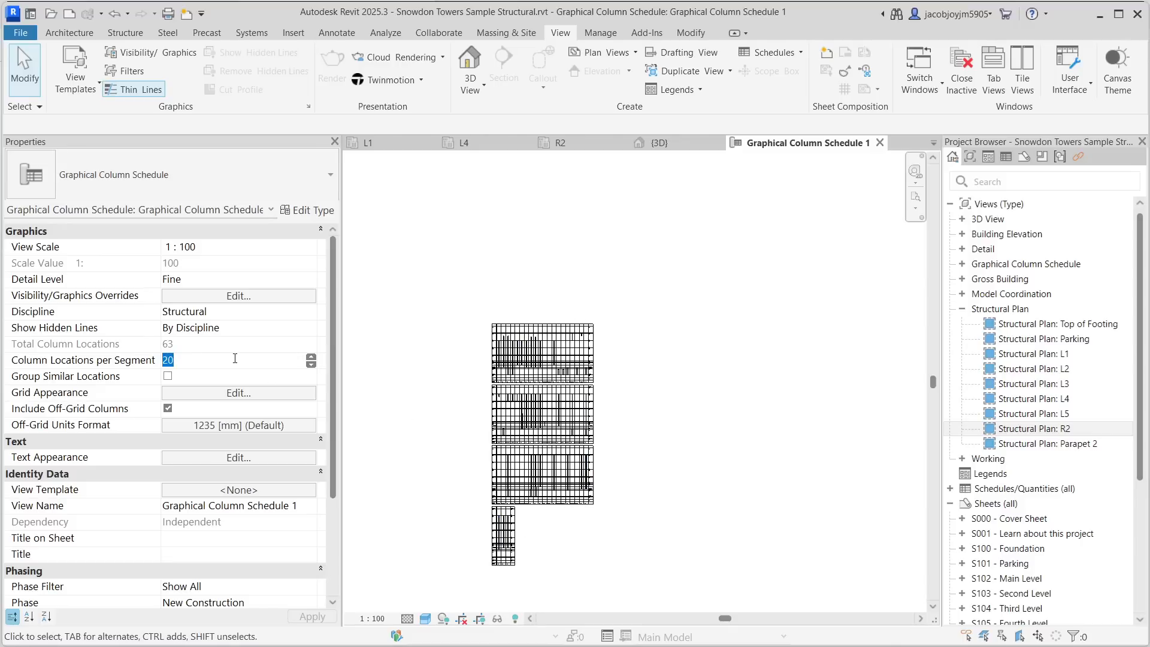
pyautogui.write('21')
pyautogui.scroll(5, 577, 272)
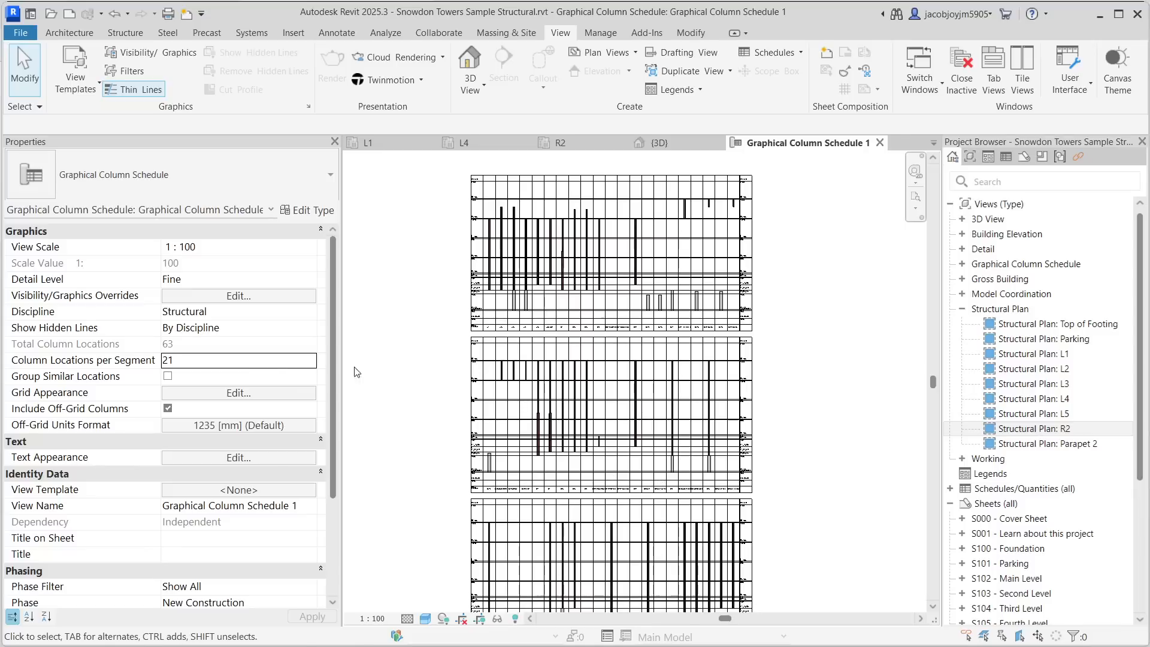
# - Set Column Locations per Segment back to 70
pyautogui.click(262, 362)
pyautogui.write('70')
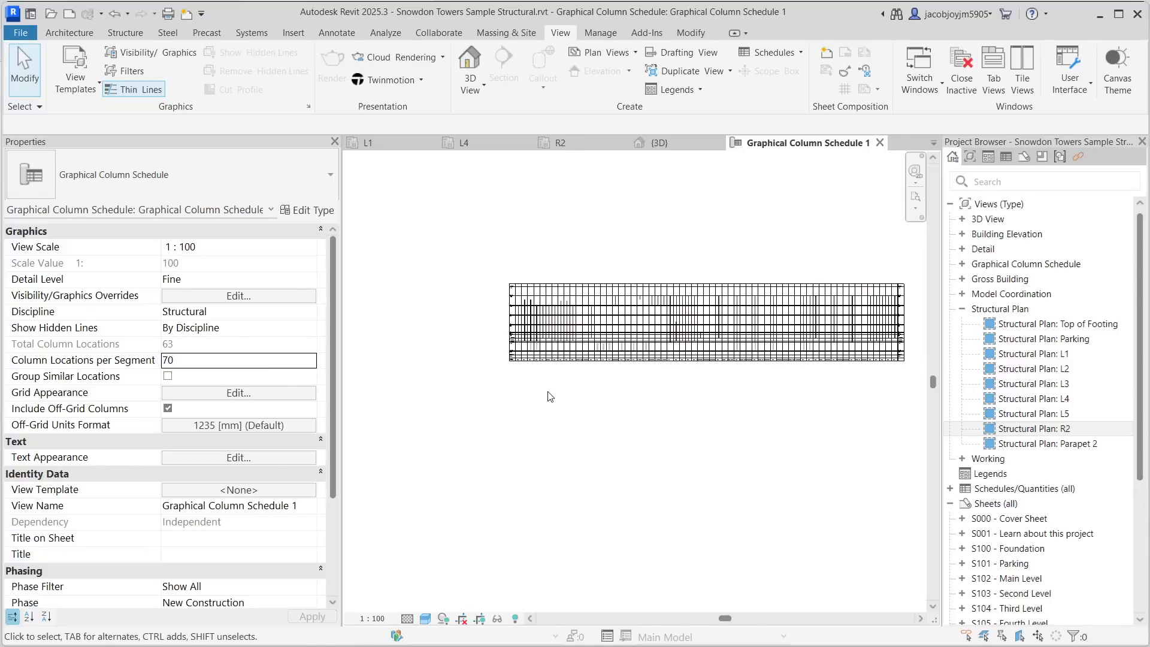
pyautogui.moveTo(546, 392)
pyautogui.mouseDown(button='middle')
pyautogui.moveTo(584, 396)
pyautogui.moveTo(500, 397)
pyautogui.moveTo(541, 406)
pyautogui.mouseUp(button='middle')
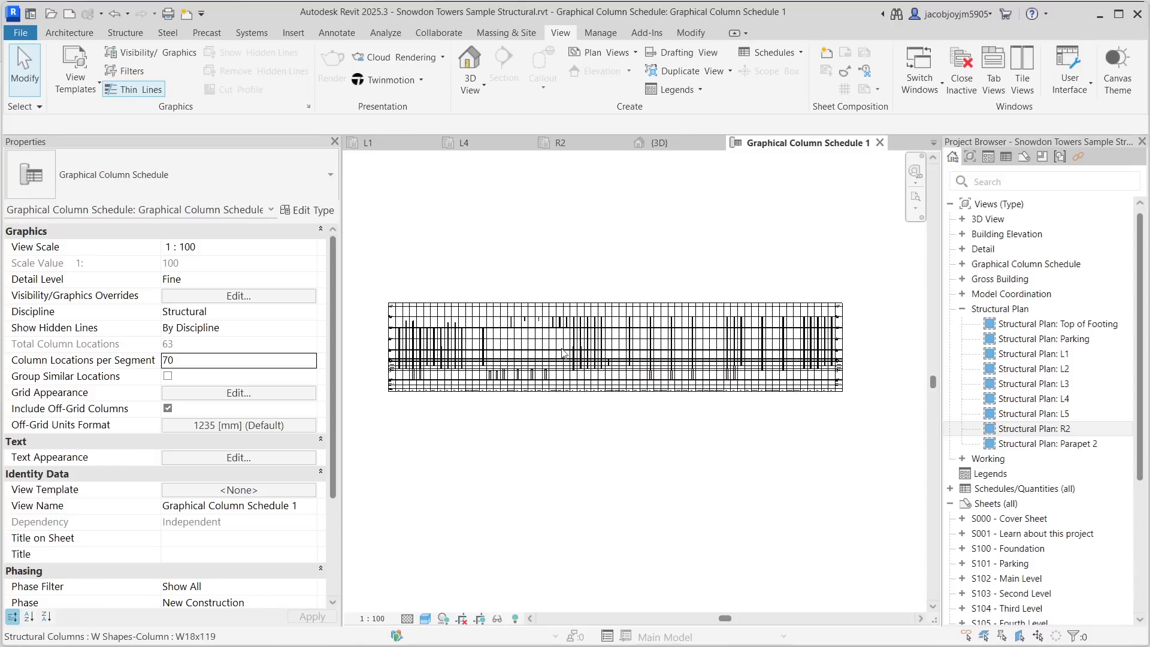
# - Set Column Locations per Segment to 21 and pan across the resulting three segments
pyautogui.click(260, 362)
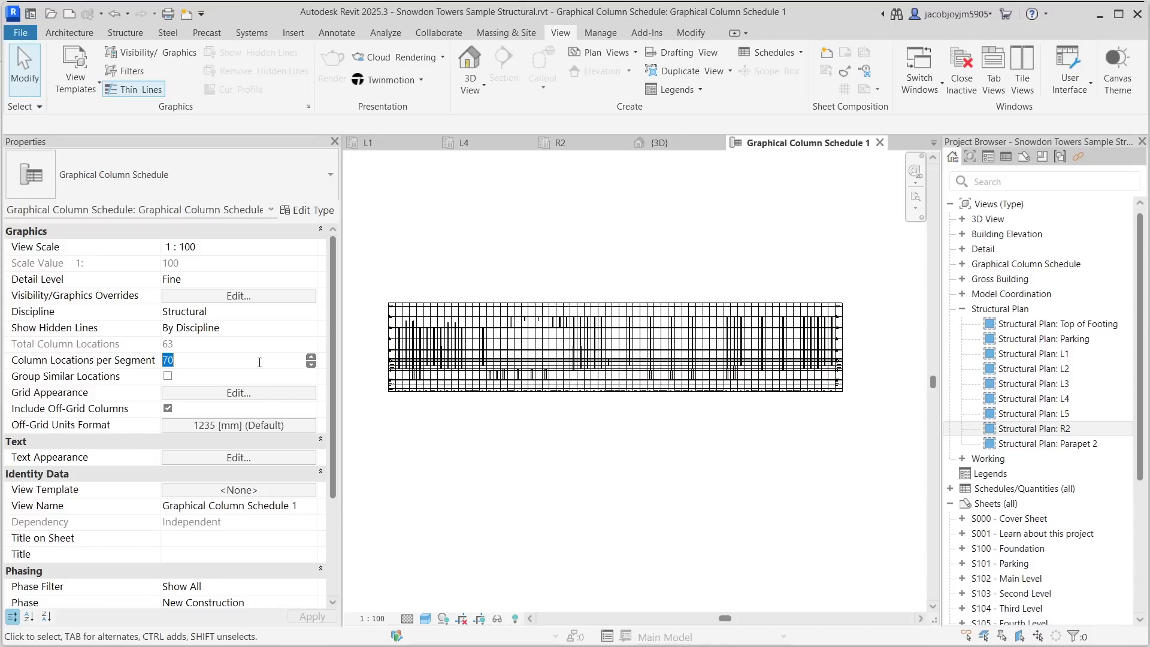
pyautogui.write('21')
pyautogui.press('Return')
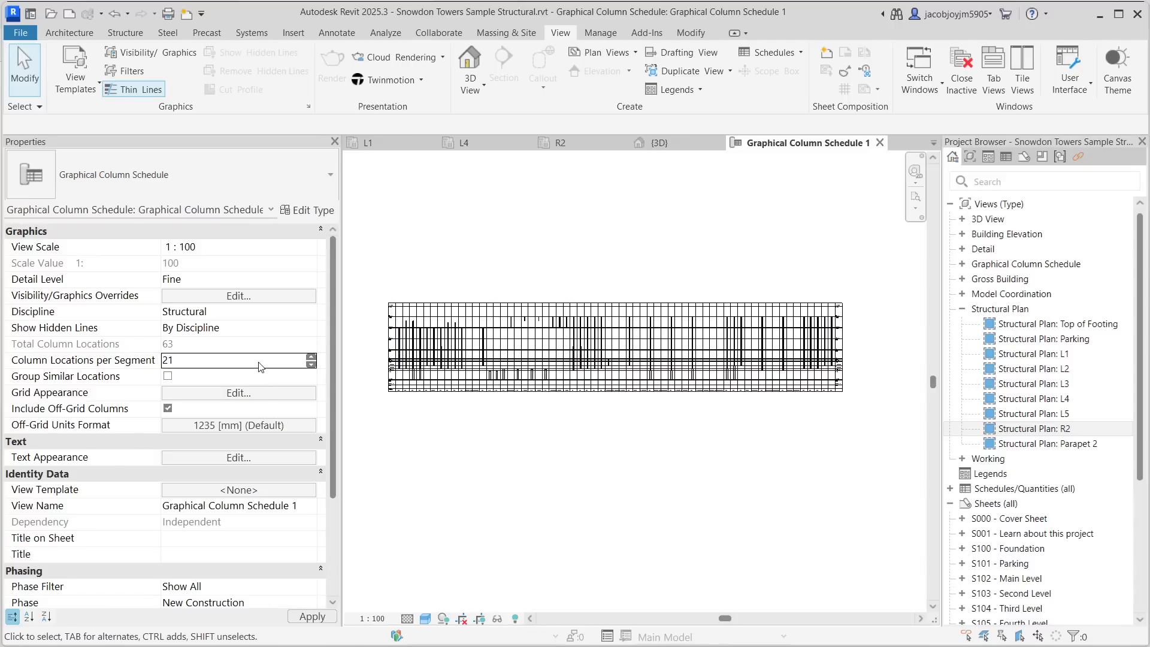
pyautogui.moveTo(580, 480); pyautogui.dragTo(634, 441, button='middle')
pyautogui.scroll(4, 467, 337)
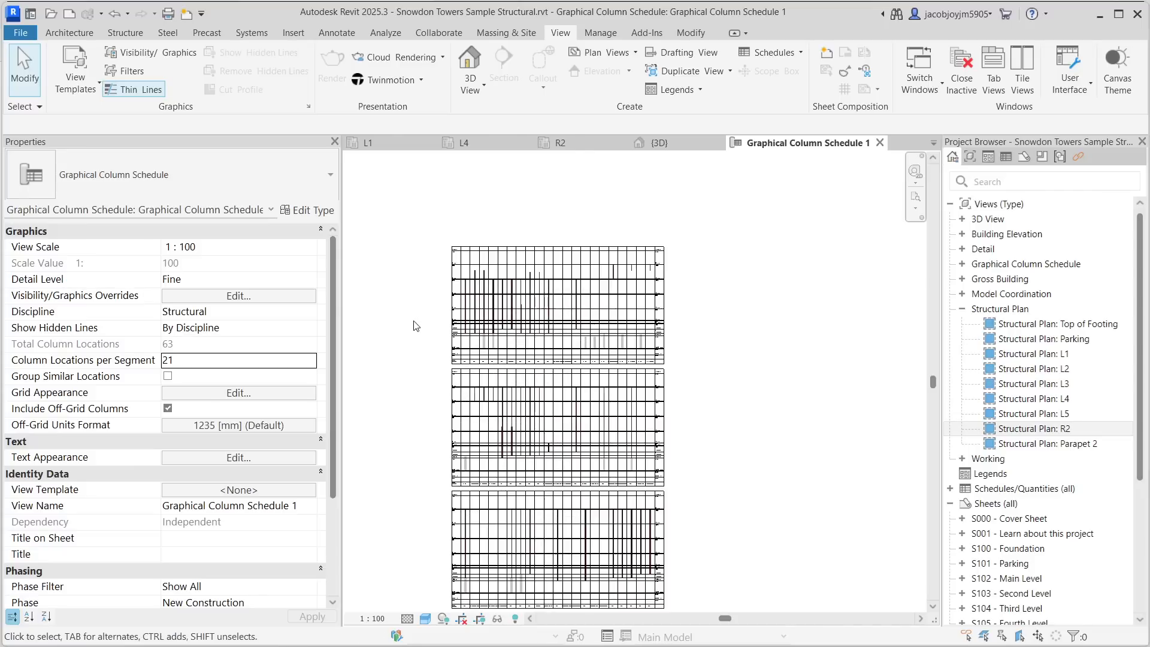
pyautogui.moveTo(554, 492); pyautogui.dragTo(593, 348, button='middle')
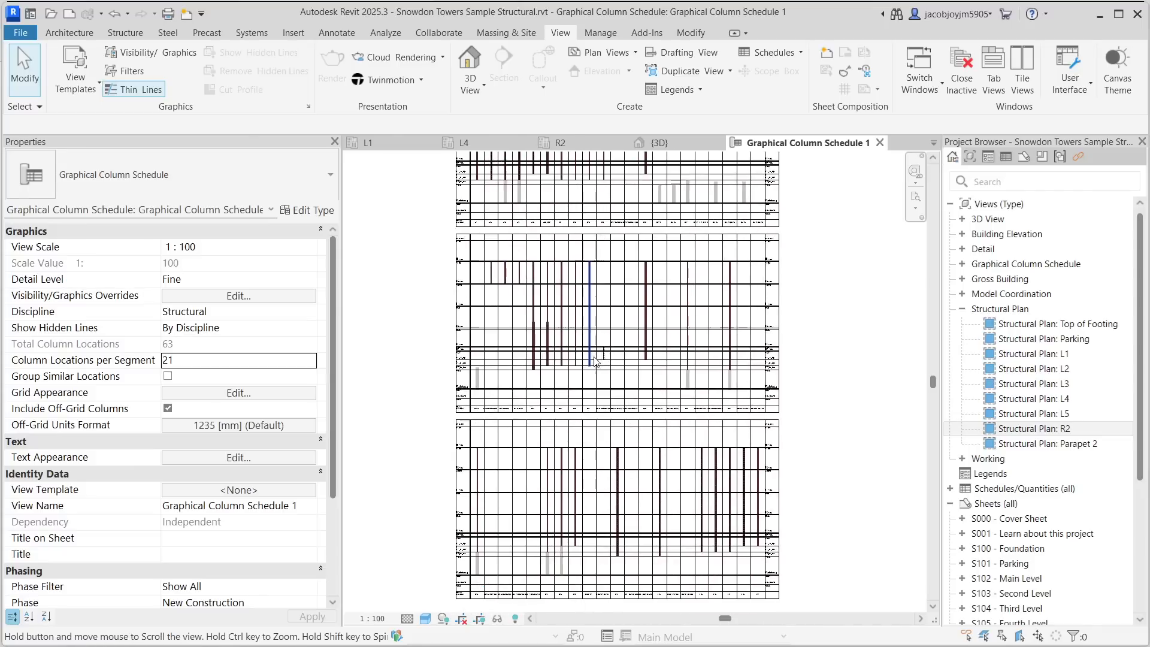
pyautogui.scroll(-2, 642, 381)
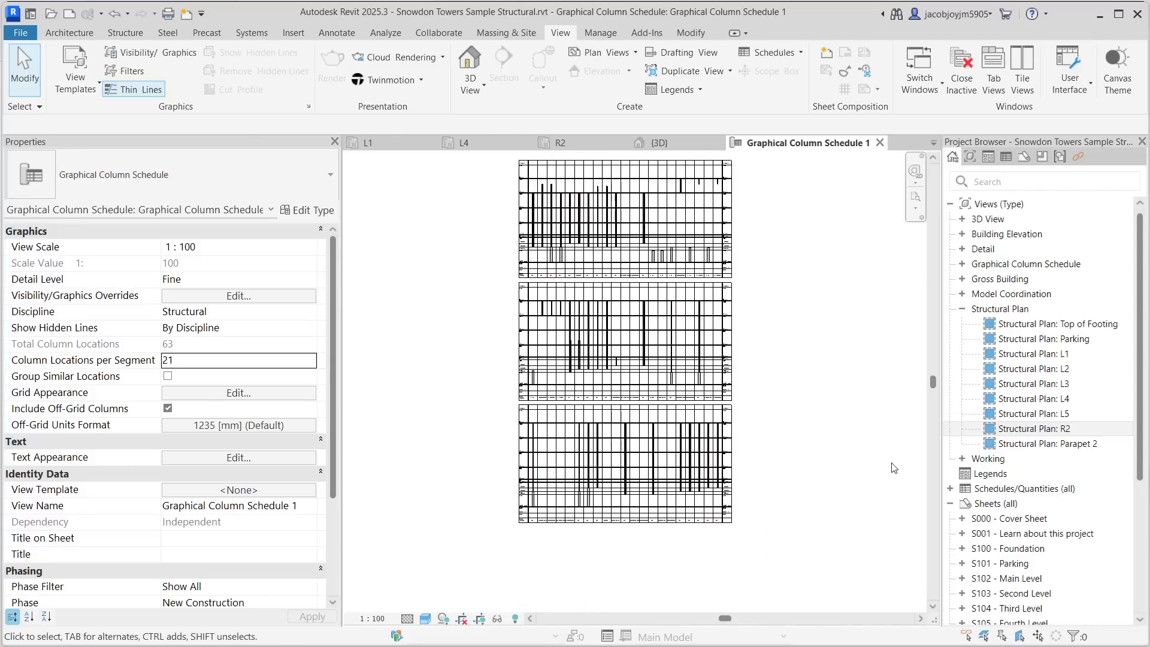
# - Create a new sheet using the A 8.5 x 11 Horizontal titleblock
pyautogui.rightClick(995, 503)
pyautogui.click(916, 361)
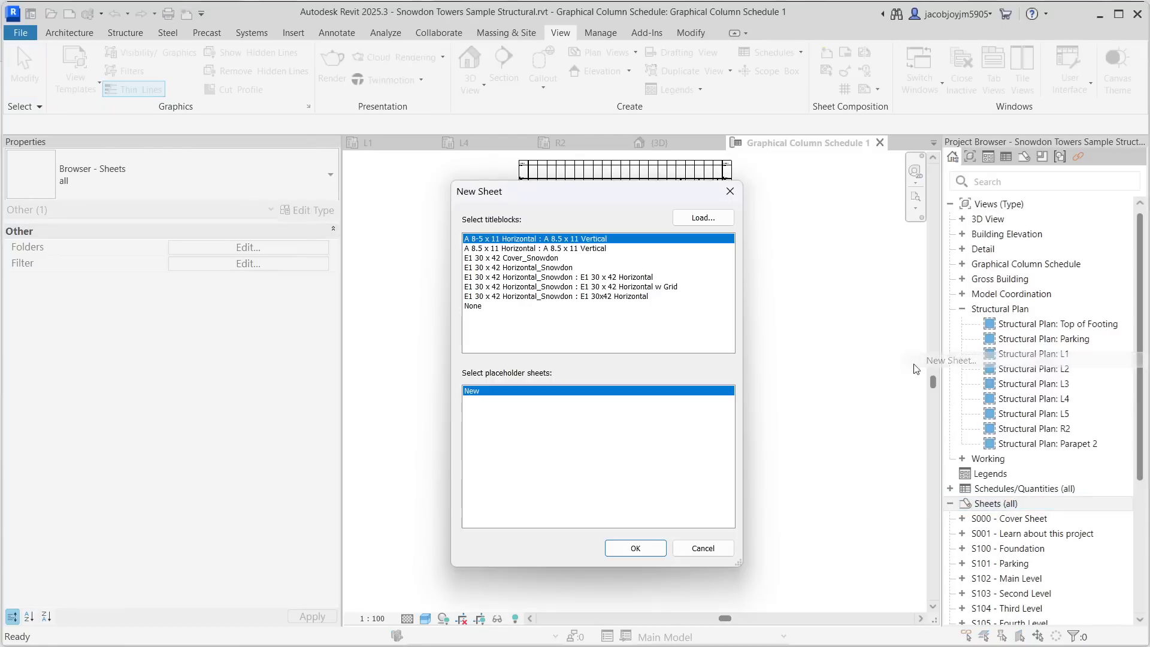
pyautogui.click(666, 546)
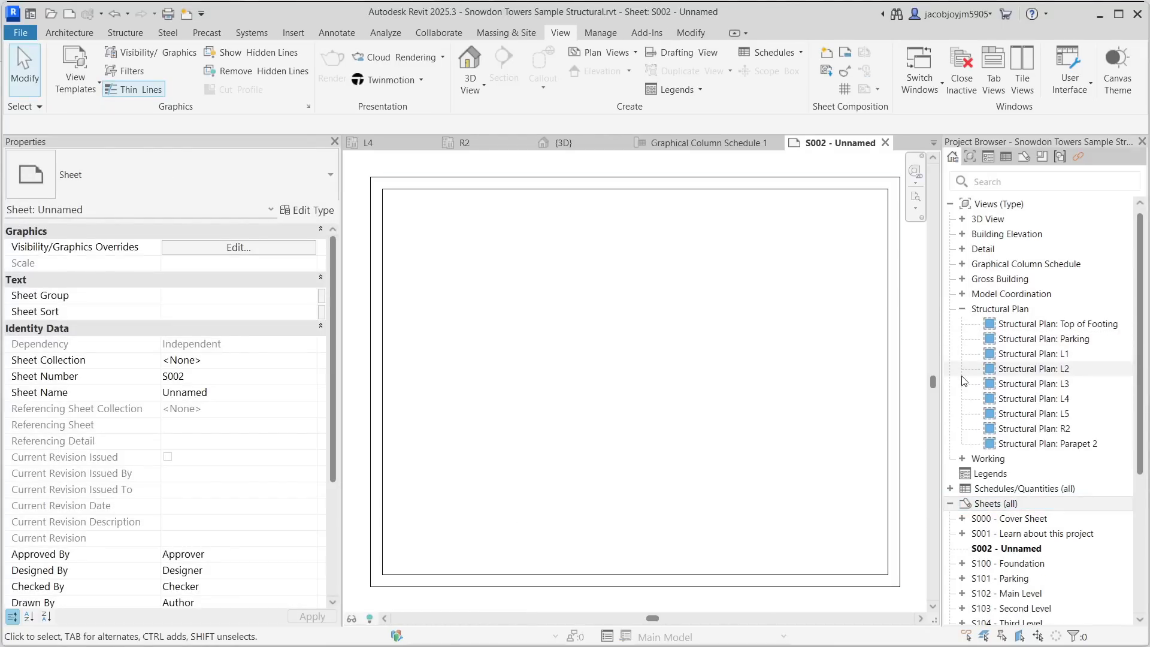
# - Expand the schedules list and search the project browser for column
pyautogui.click(951, 489)
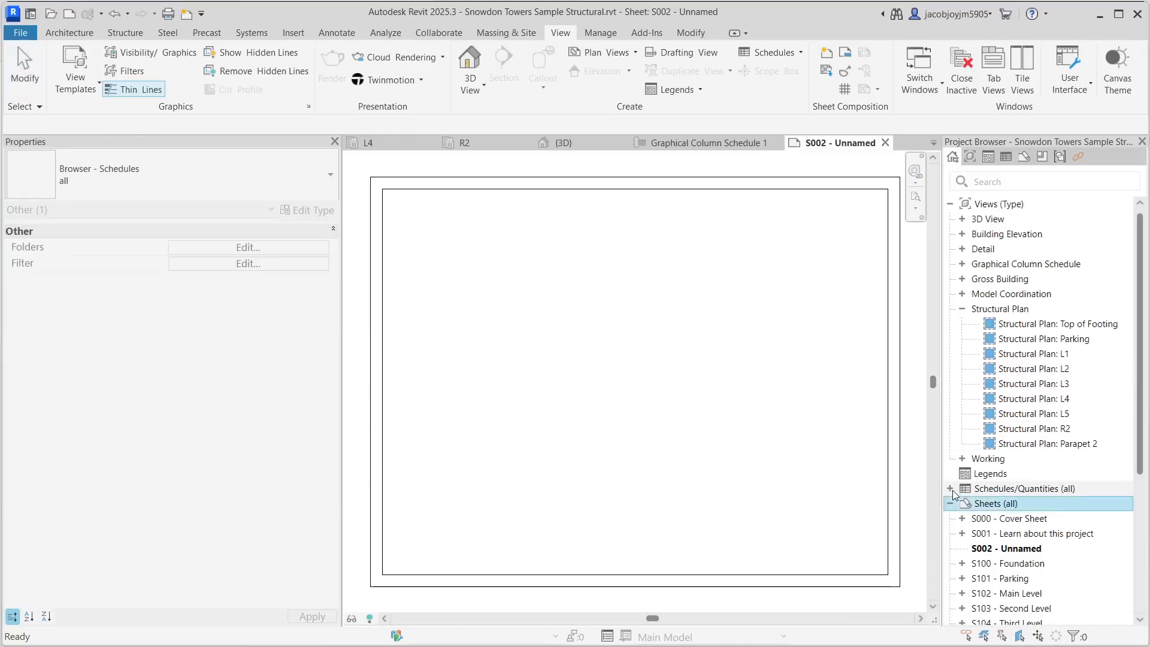
pyautogui.scroll(-6, 953, 494)
pyautogui.scroll(3, 954, 494)
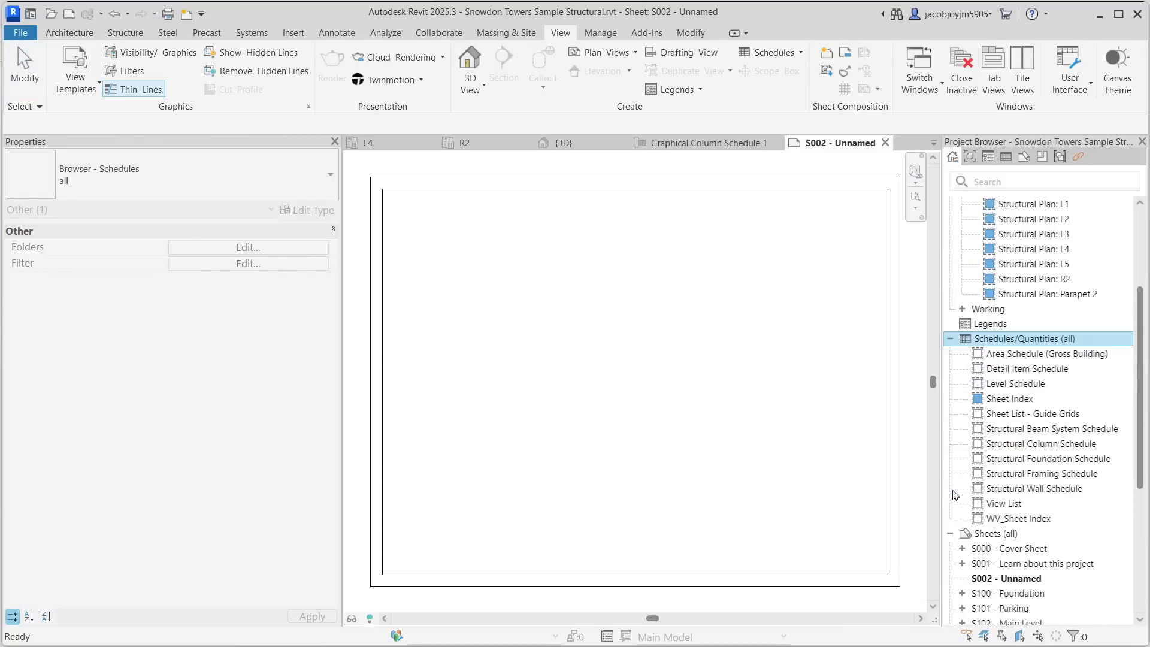
pyautogui.scroll(3, 954, 494)
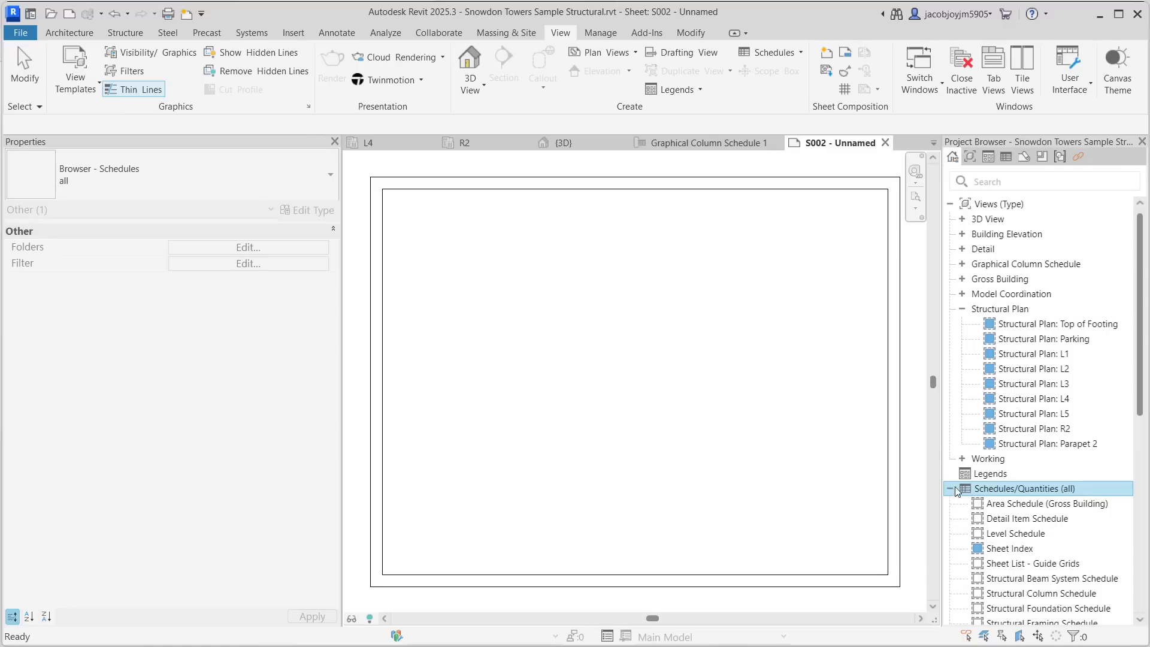
pyautogui.scroll(-2, 953, 494)
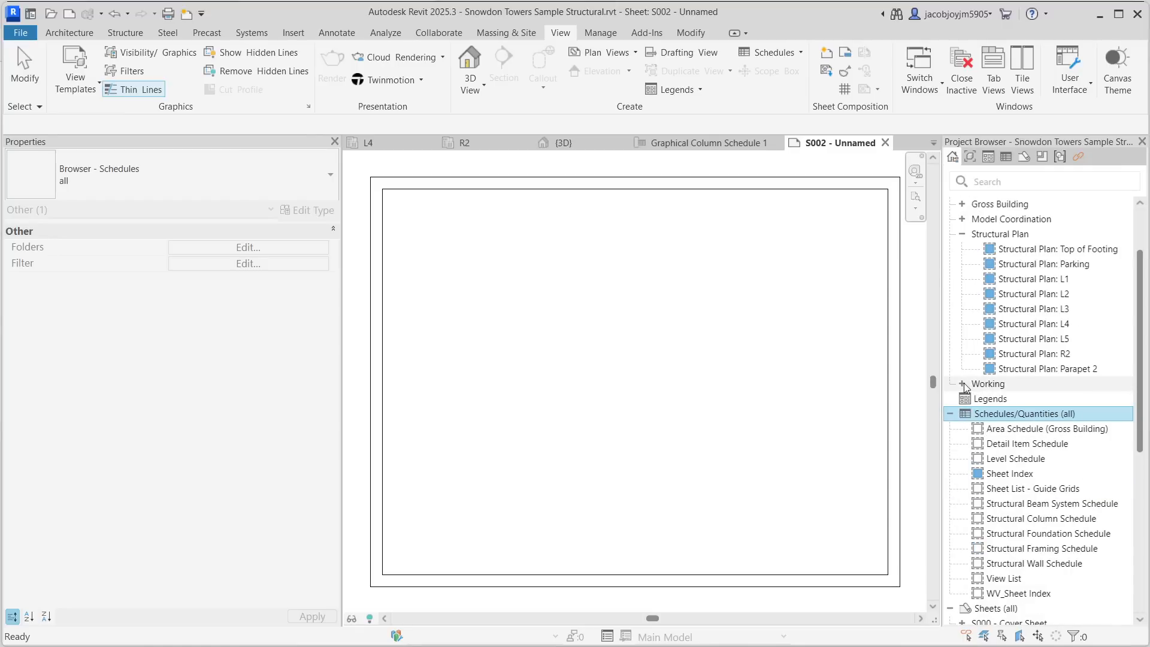
pyautogui.scroll(-2, 989, 473)
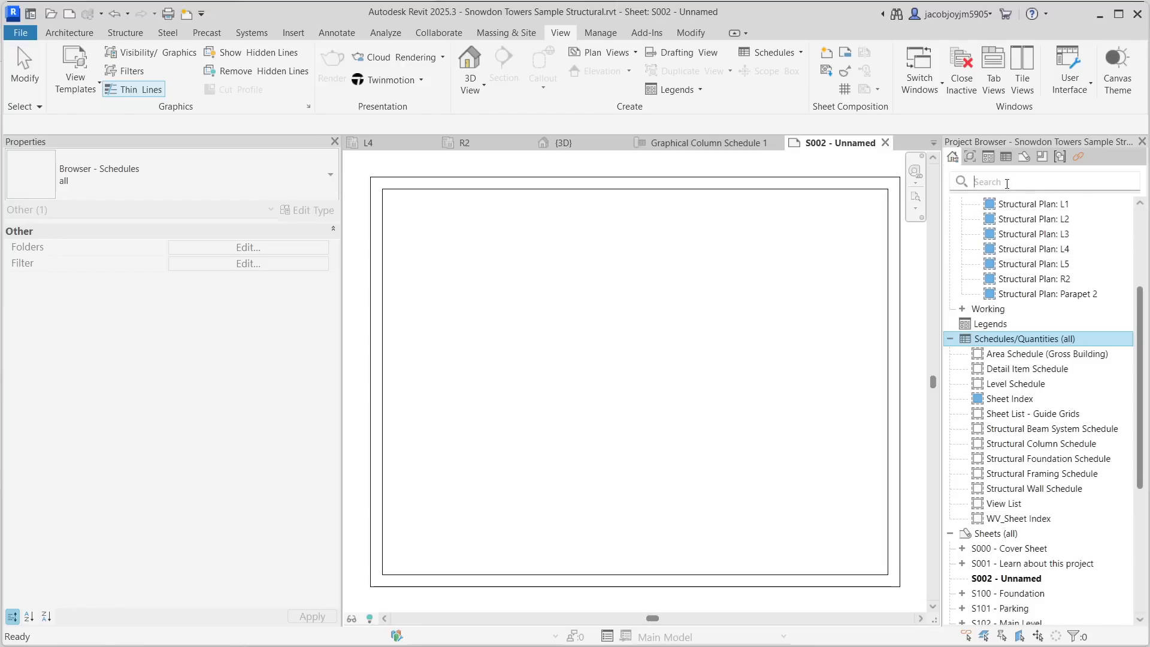
pyautogui.write('column')
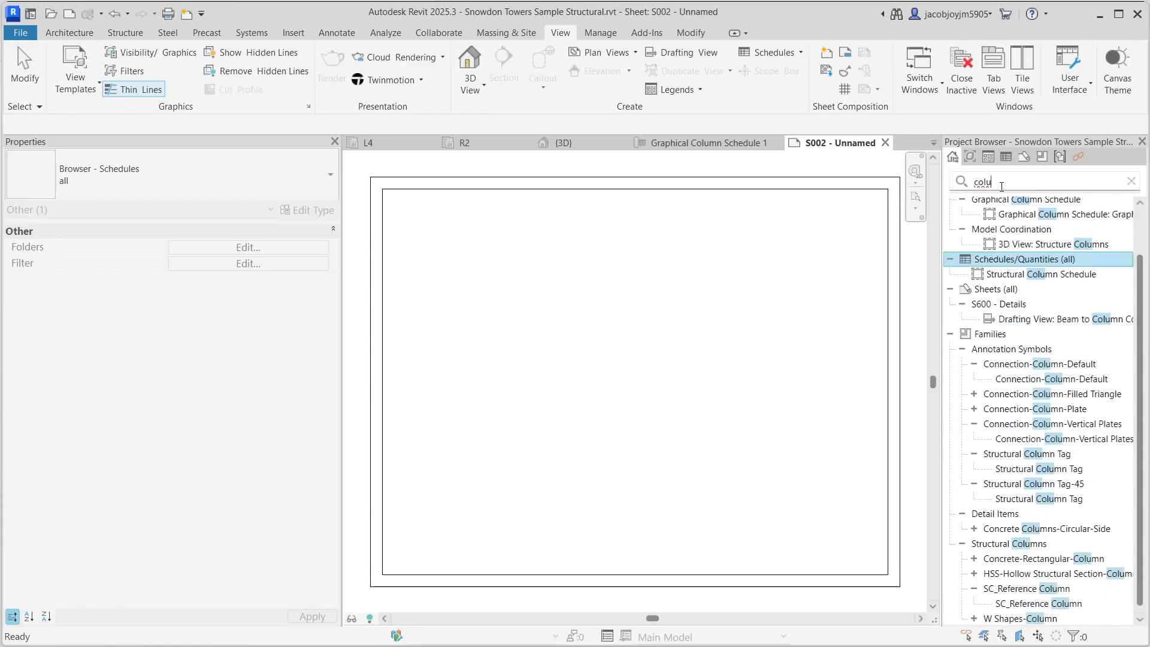
# - Place Graphical Column Schedule 1 onto the new sheet
pyautogui.scroll(2, 1054, 269)
pyautogui.click(1065, 265)
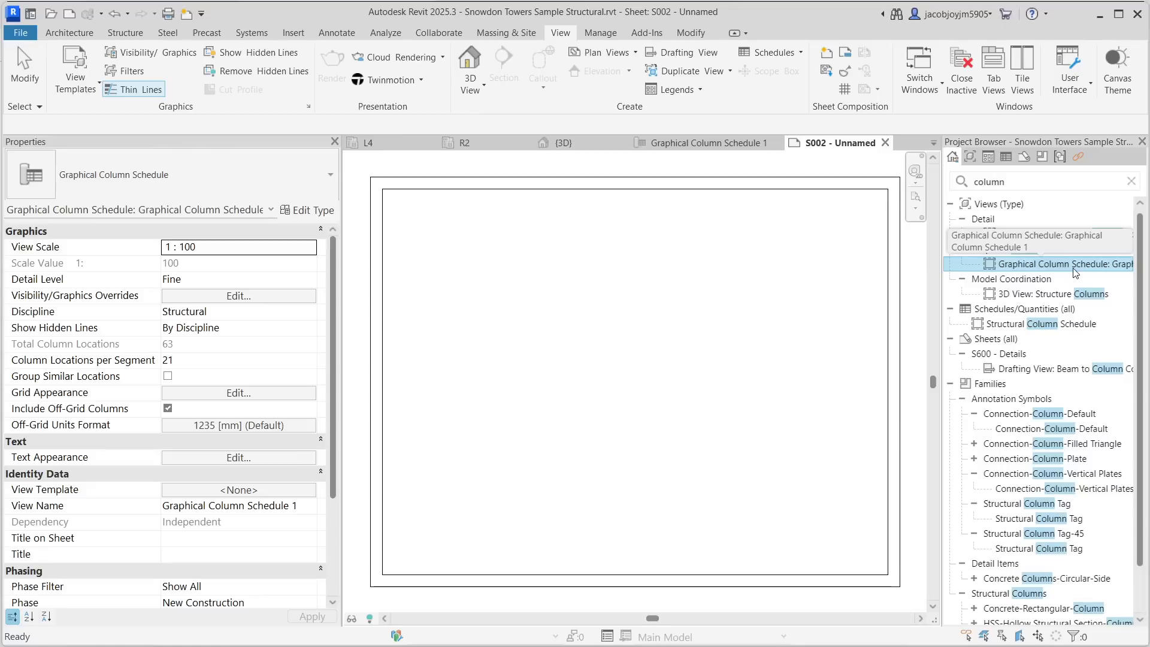
pyautogui.moveTo(1076, 272); pyautogui.dragTo(582, 326)
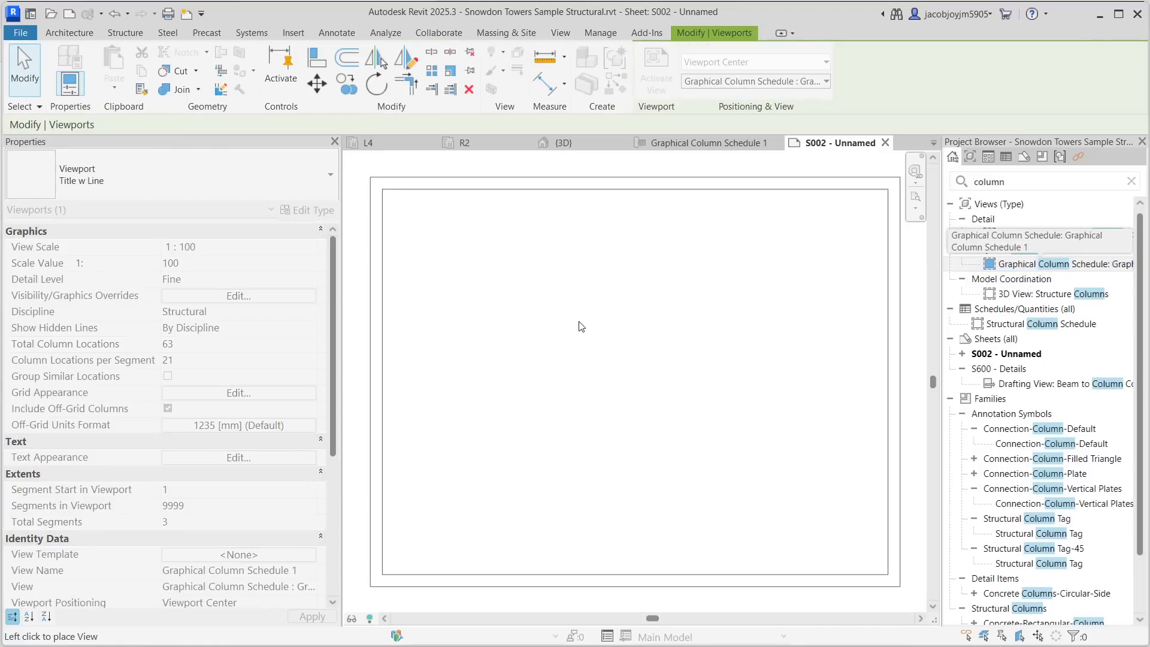
pyautogui.click(582, 327)
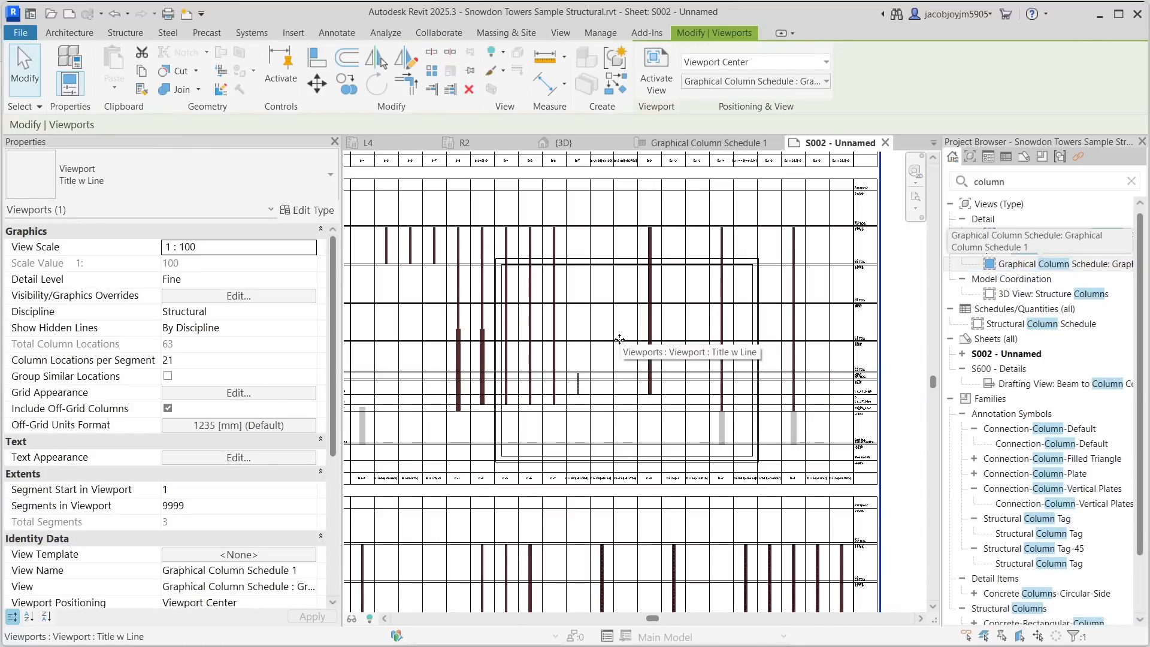
# - Reposition the schedule viewport on the sheet
pyautogui.scroll(2, 590, 288)
pyautogui.moveTo(593, 298); pyautogui.dragTo(780, 319)
pyautogui.moveTo(760, 322); pyautogui.dragTo(625, 335, button='middle')
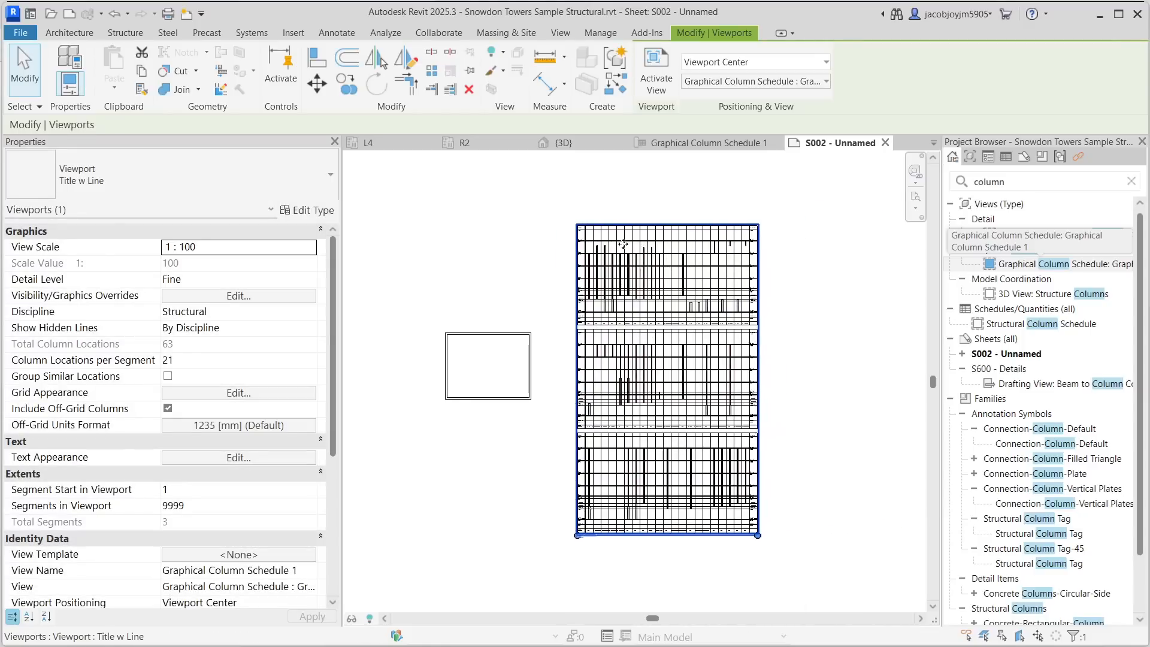
# - Zoom in and inspect the column bars and segments within the placed schedule viewport
pyautogui.scroll(2, 617, 246)
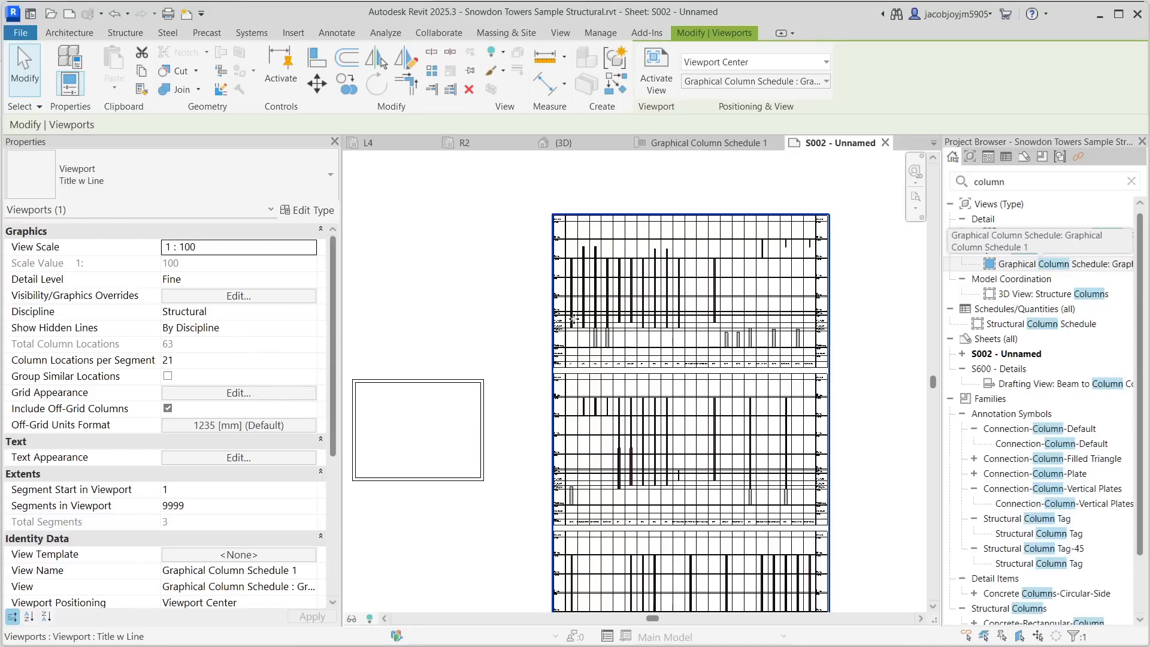
pyautogui.scroll(6, 596, 331)
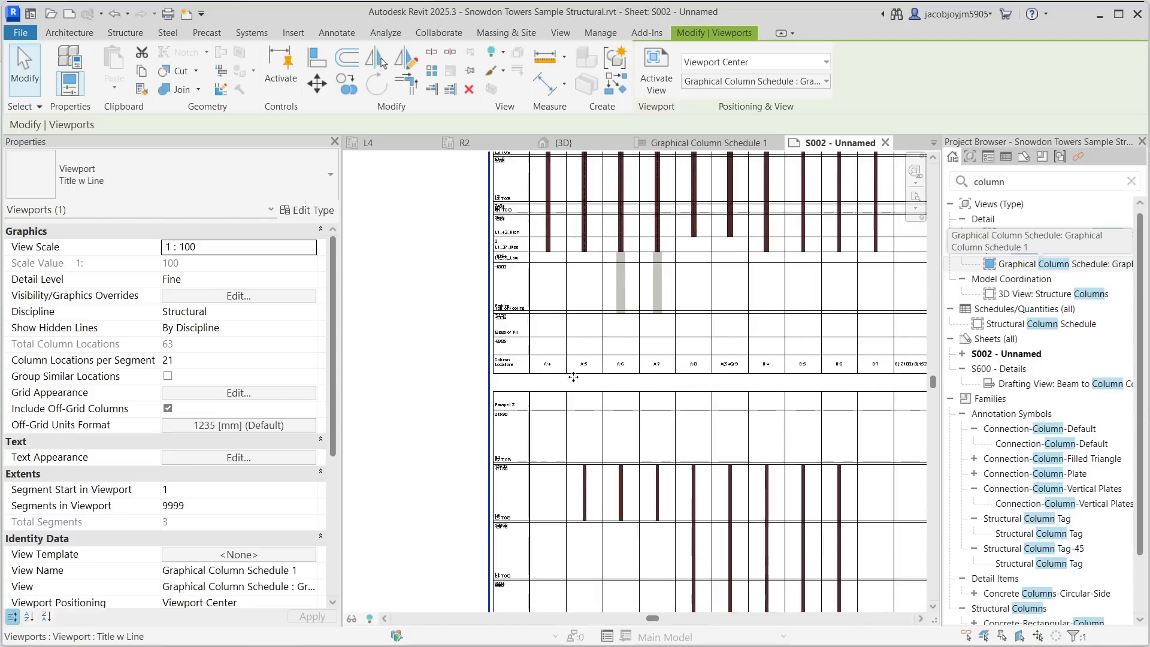
pyautogui.scroll(-1, 683, 373)
pyautogui.moveTo(675, 268); pyautogui.dragTo(650, 525, button='middle')
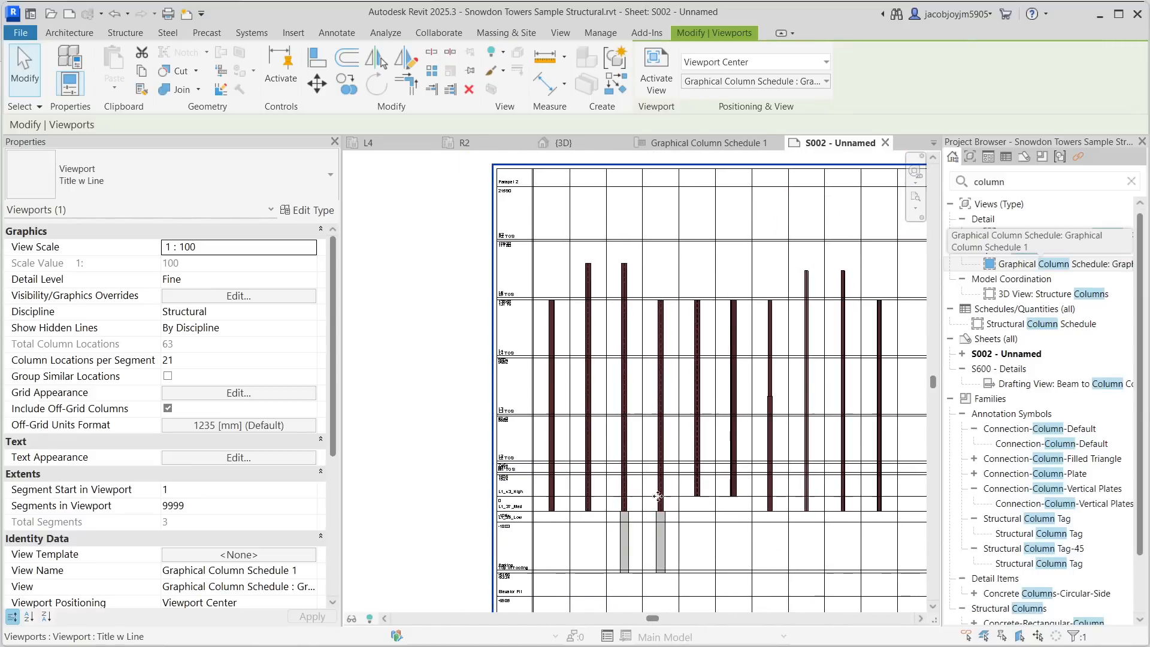
pyautogui.scroll(-4, 654, 392)
pyautogui.moveTo(661, 542); pyautogui.dragTo(673, 244, button='middle')
pyautogui.scroll(3, 643, 493)
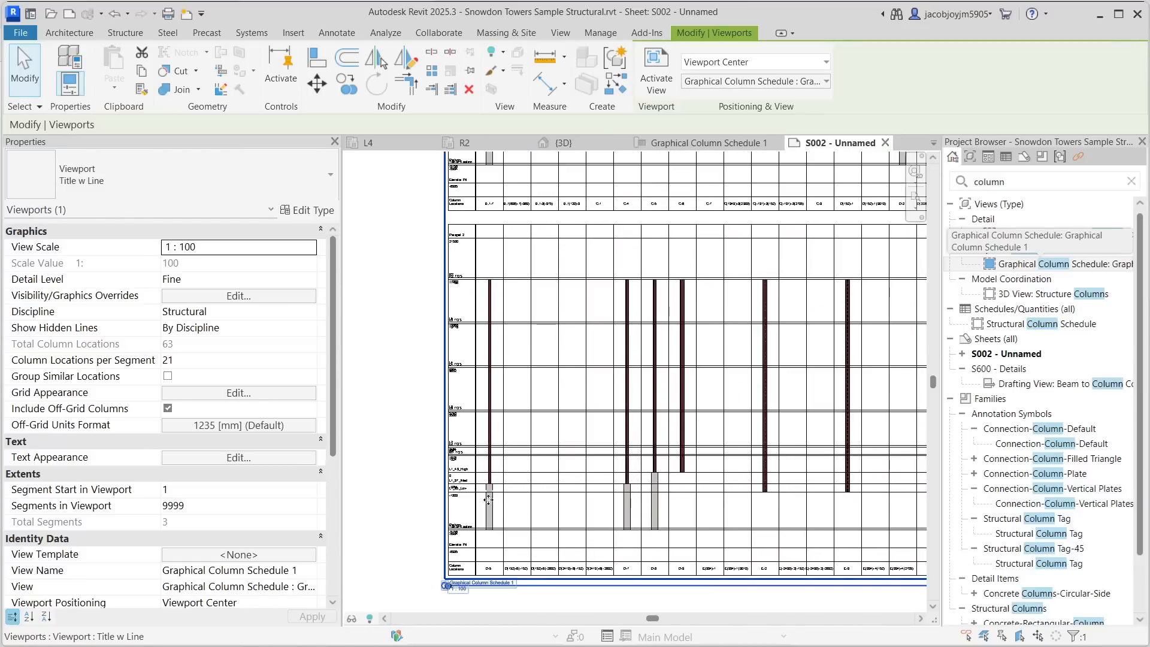
# - Enable Group Similar Locations for the graphical column schedule viewport
pyautogui.scroll(-2, 713, 492)
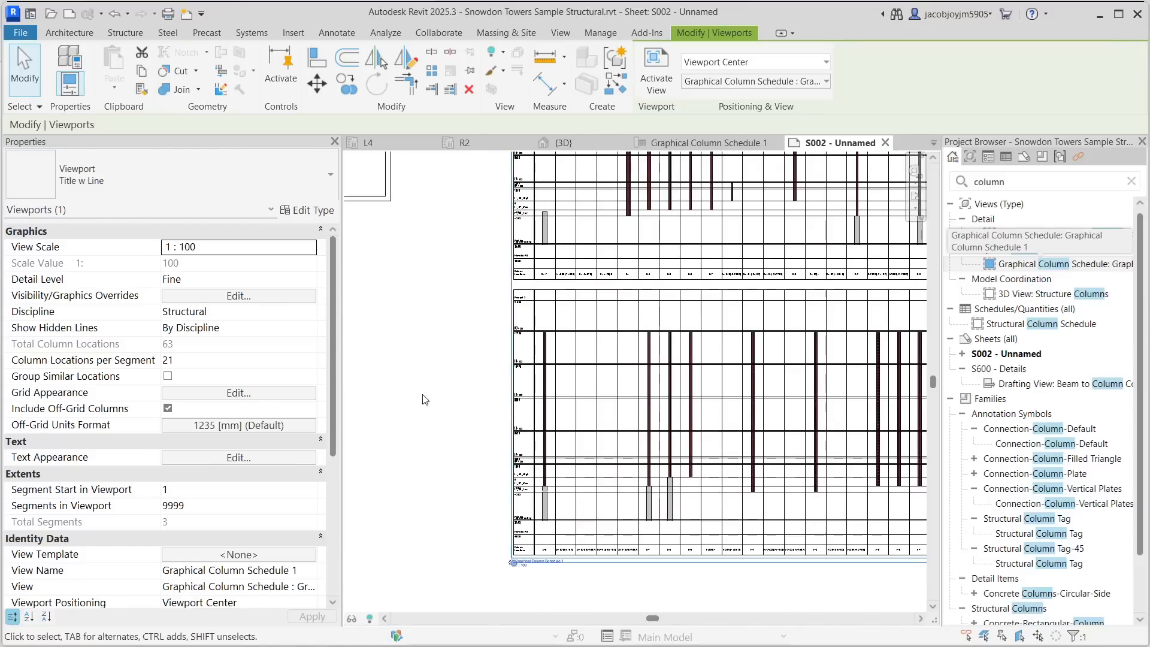
pyautogui.click(168, 376)
pyautogui.moveTo(681, 394); pyautogui.dragTo(689, 560, button='middle')
pyautogui.scroll(-2, 606, 465)
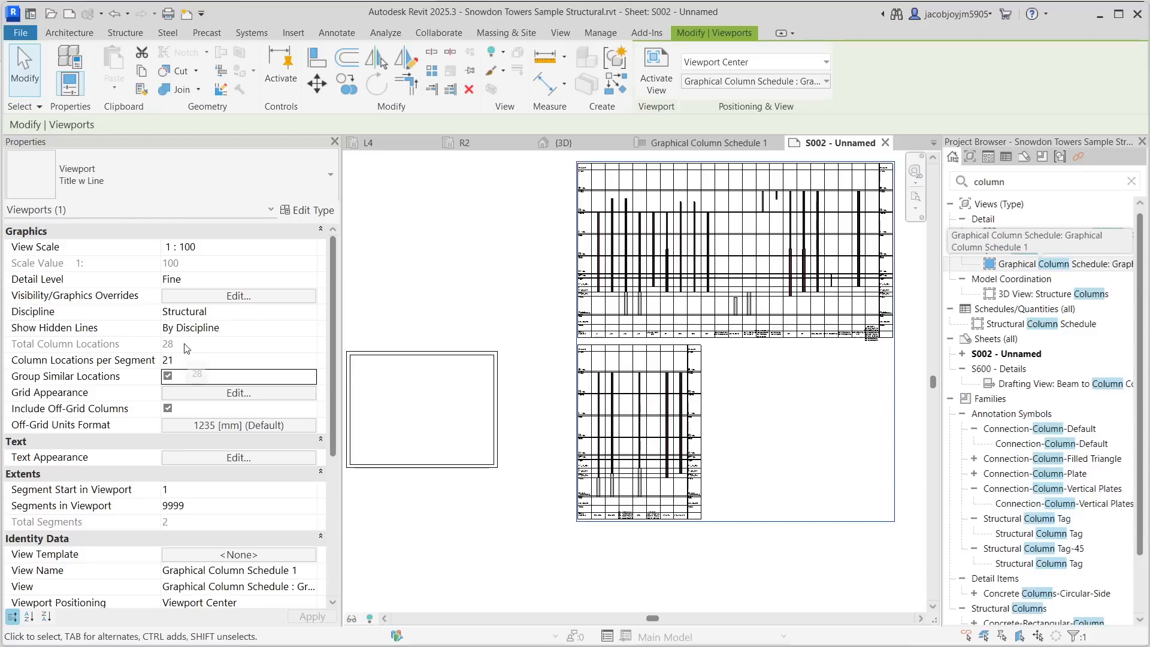
# - Set Column Locations per Segment to 28
pyautogui.click(200, 359)
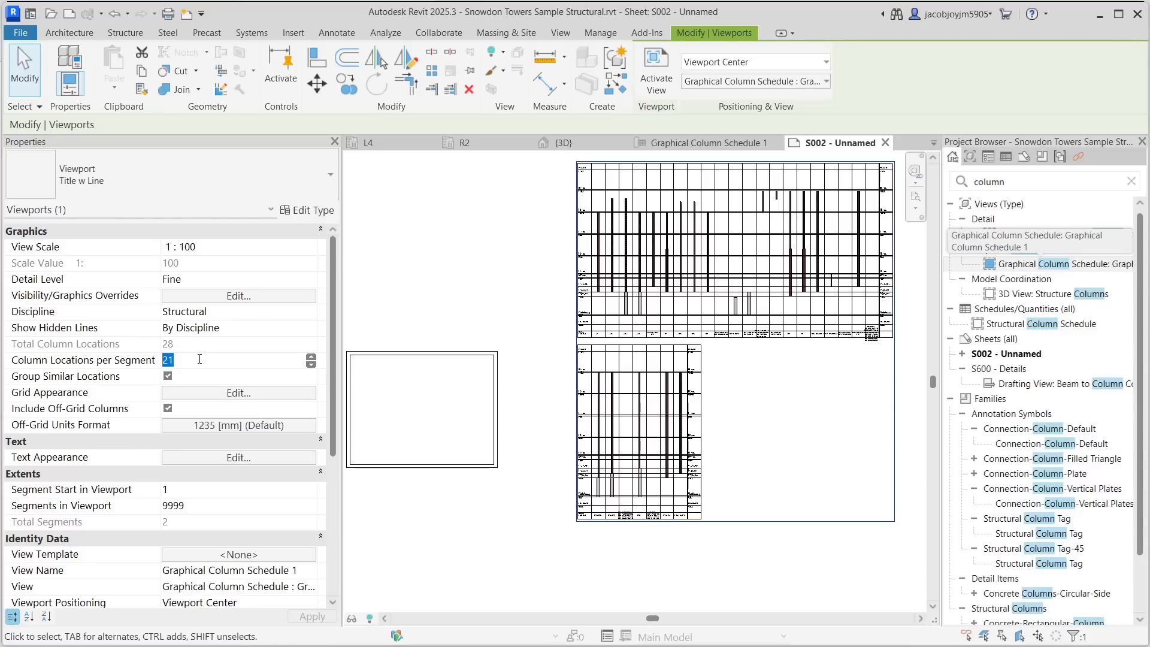
pyautogui.write('28')
pyautogui.click(168, 376)
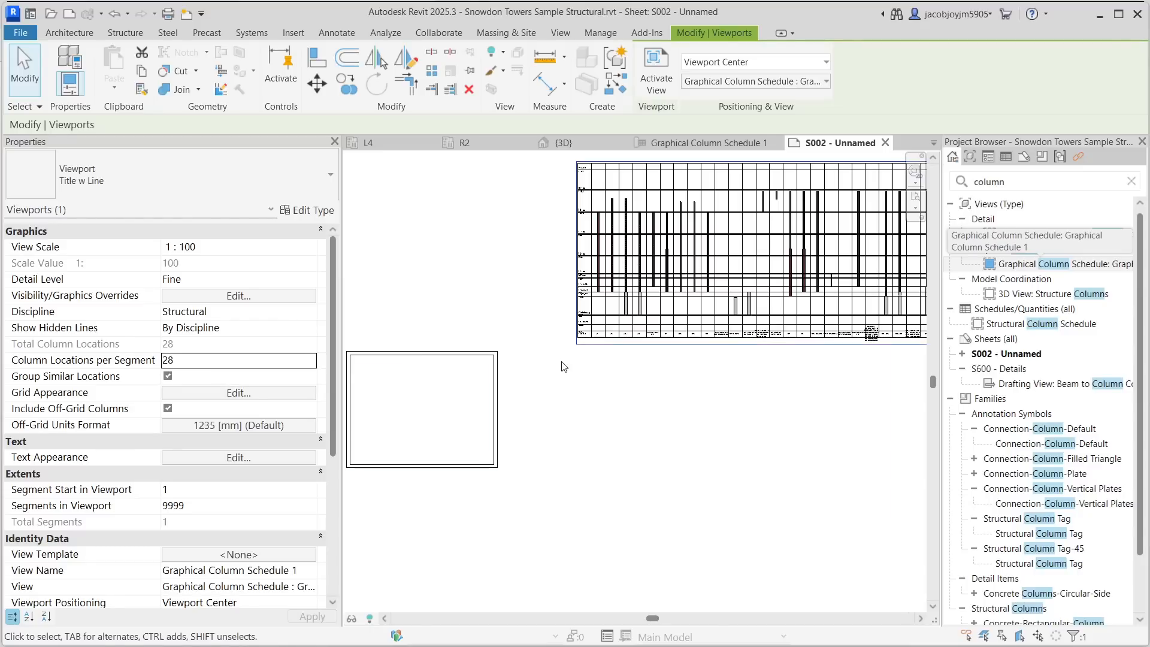
pyautogui.scroll(-2, 661, 458)
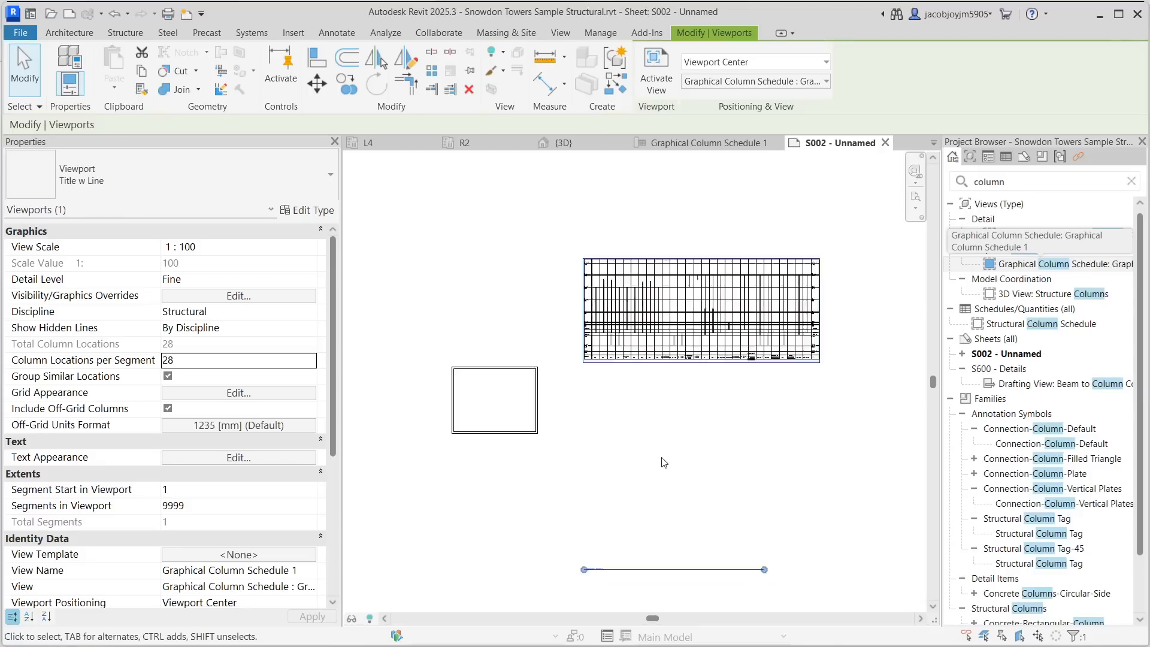
# - Move and shorten the viewport title line beneath the schedule
pyautogui.click(661, 524)
pyautogui.click(659, 556)
pyautogui.moveTo(640, 556); pyautogui.dragTo(728, 380)
pyautogui.press('Escape')
pyautogui.click(715, 323)
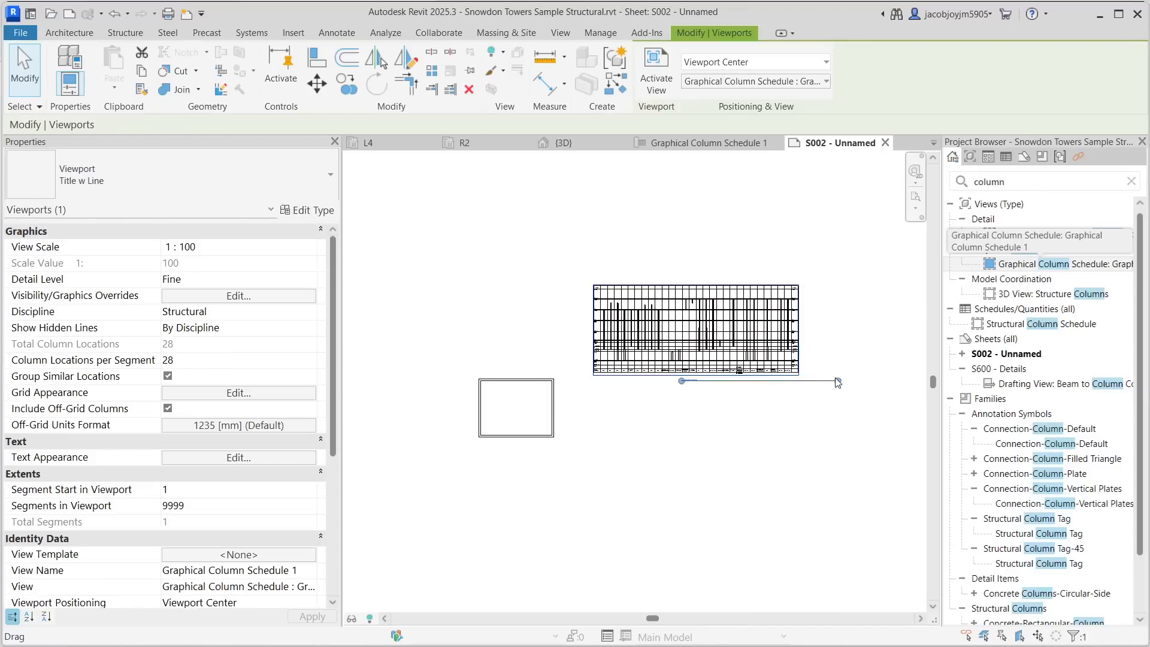
pyautogui.click(701, 413)
pyautogui.click(697, 359)
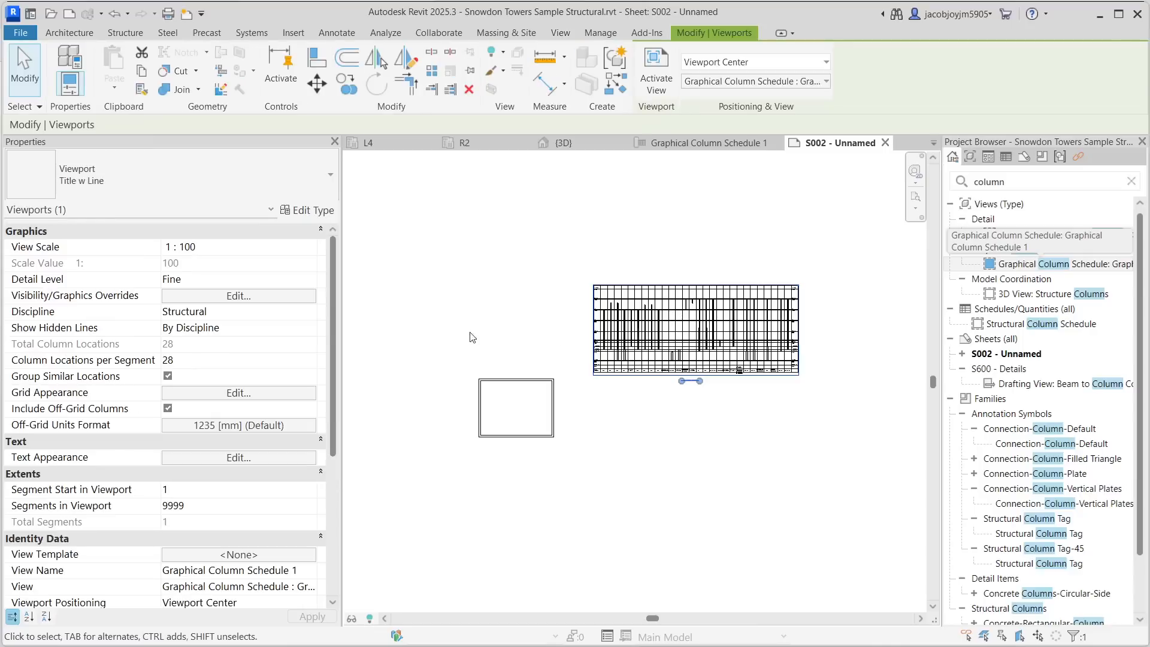
# - Set the viewport's view scale to Custom with a scale value of 1:150
pyautogui.click(309, 250)
pyautogui.click(310, 247)
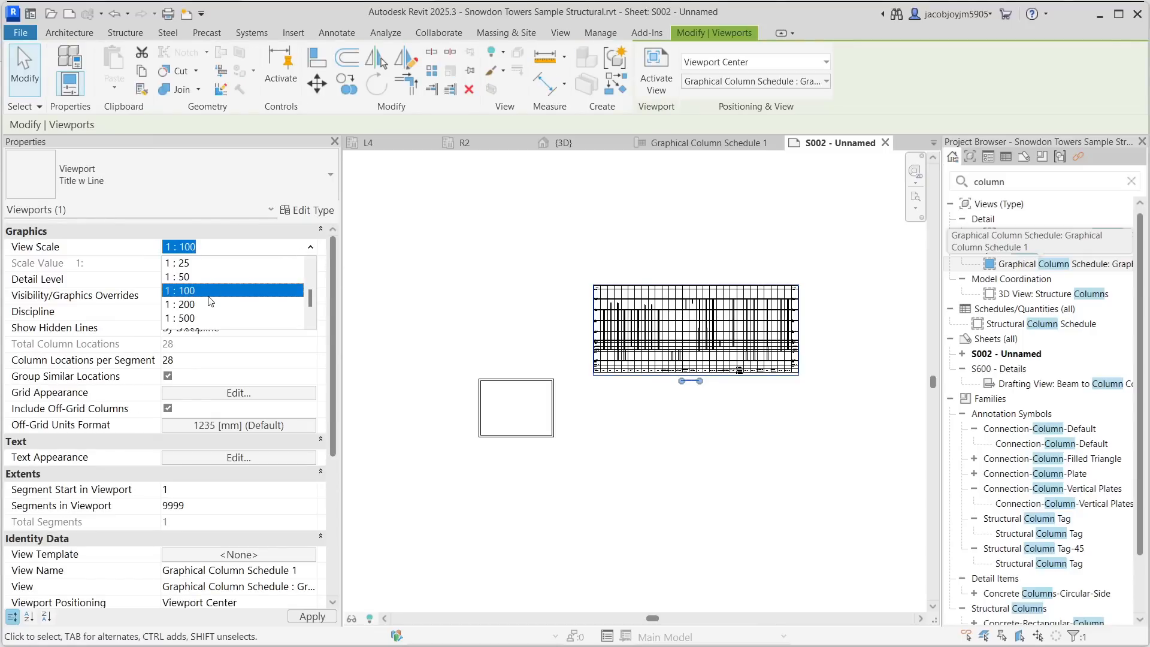
pyautogui.click(221, 246)
pyautogui.click(311, 248)
pyautogui.scroll(3, 278, 280)
pyautogui.click(221, 265)
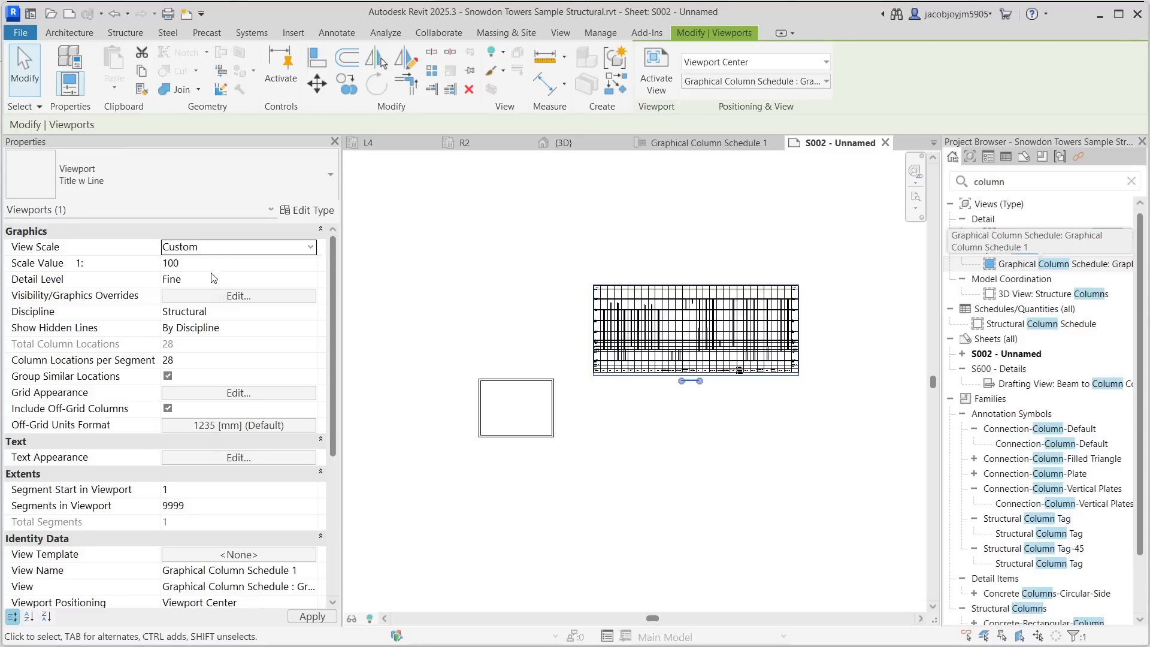
pyautogui.click(218, 263)
pyautogui.write('150')
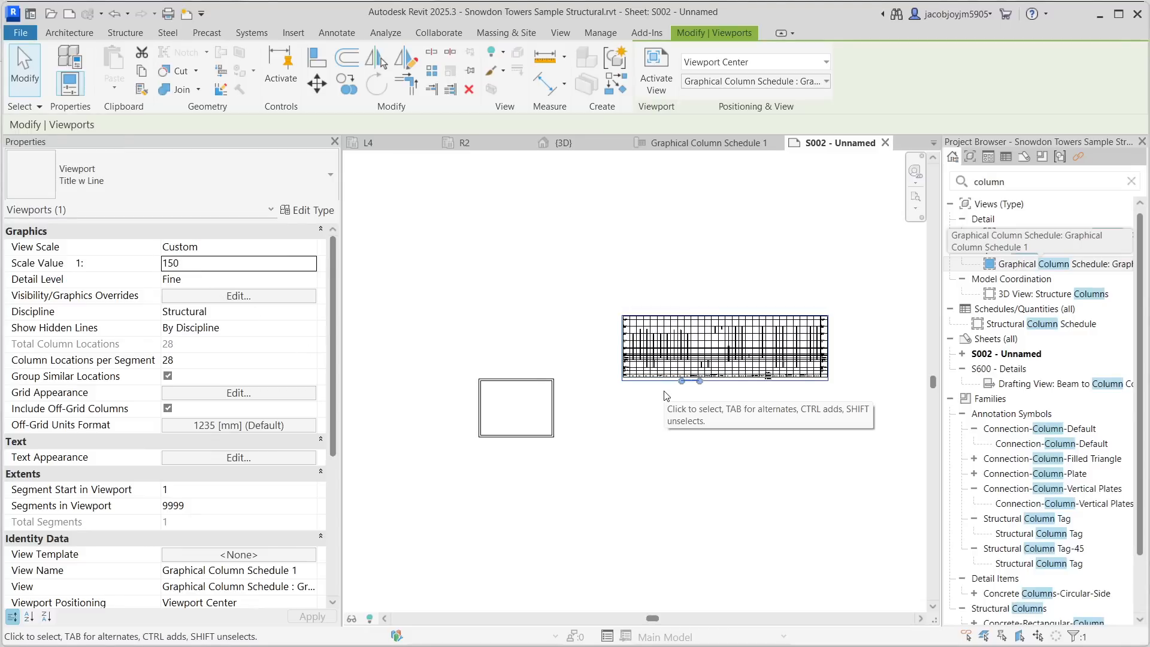
# - Reposition the rescaled schedule viewport within the sheet's title block
pyautogui.scroll(3, 679, 350)
pyautogui.scroll(-3, 747, 344)
pyautogui.moveTo(732, 340); pyautogui.dragTo(588, 401)
pyautogui.scroll(5, 527, 407)
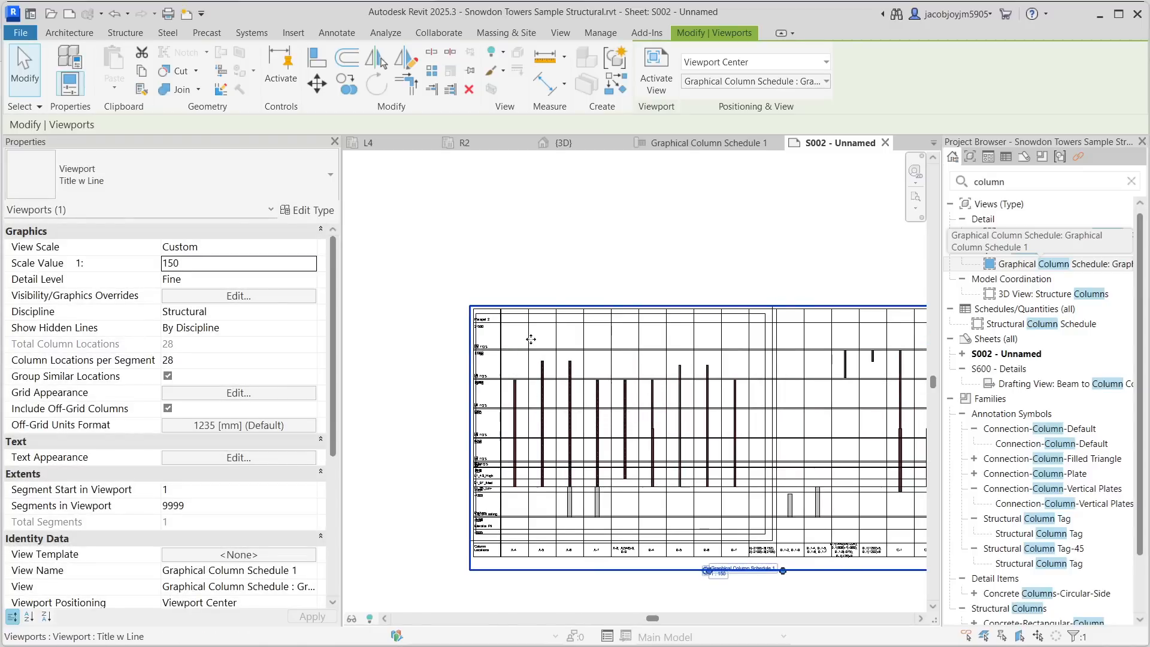
pyautogui.moveTo(530, 339); pyautogui.dragTo(474, 300)
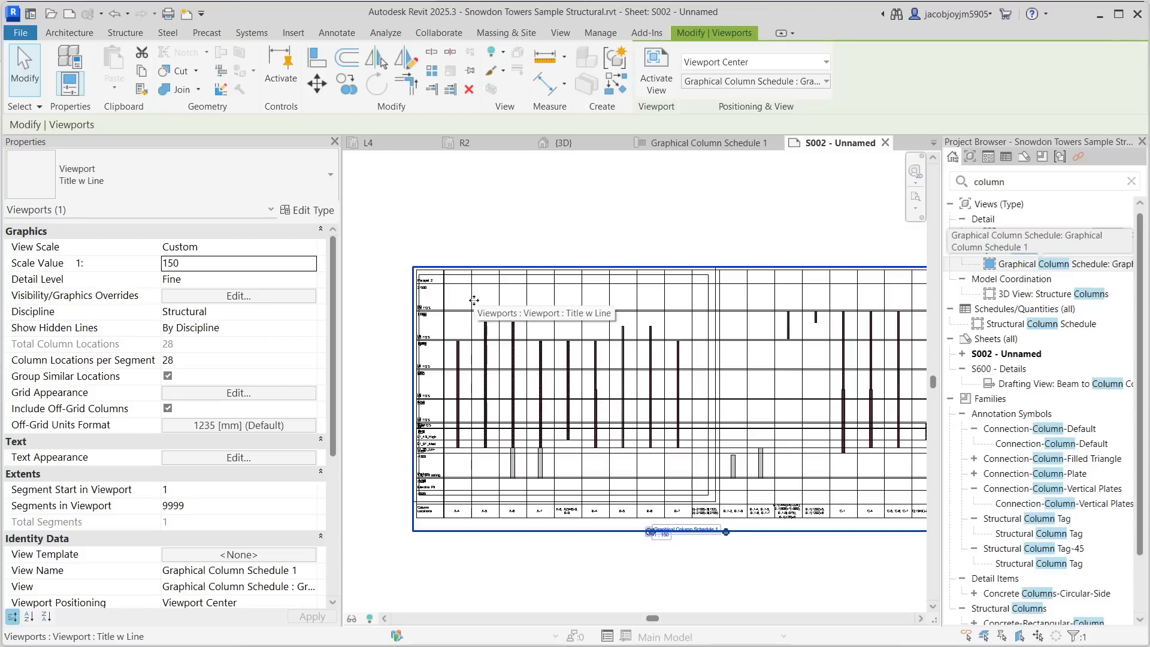
pyautogui.scroll(3, 404, 295)
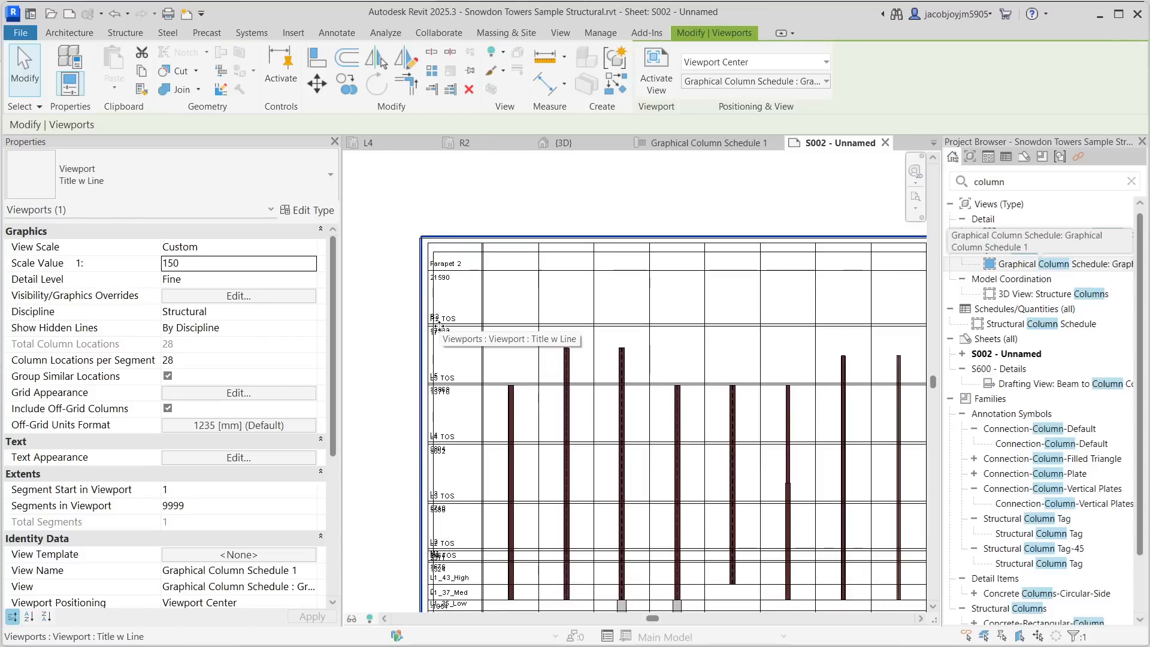
pyautogui.scroll(-2, 441, 325)
pyautogui.moveTo(459, 320); pyautogui.dragTo(498, 346)
pyautogui.scroll(3, 494, 329)
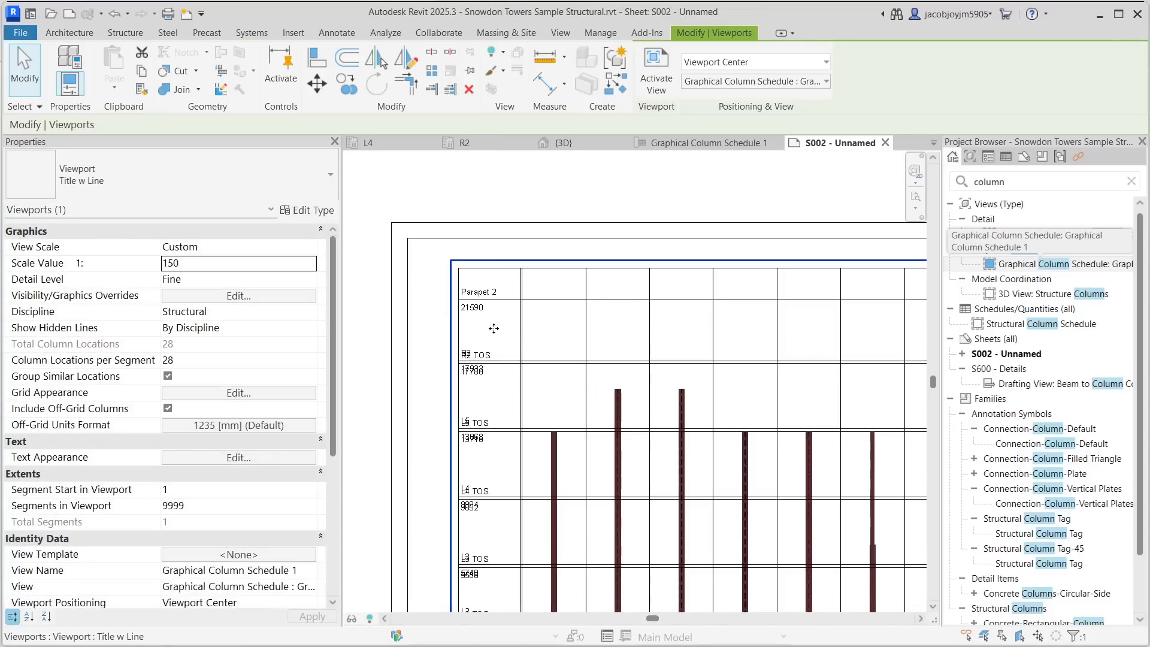
pyautogui.scroll(2, 479, 333)
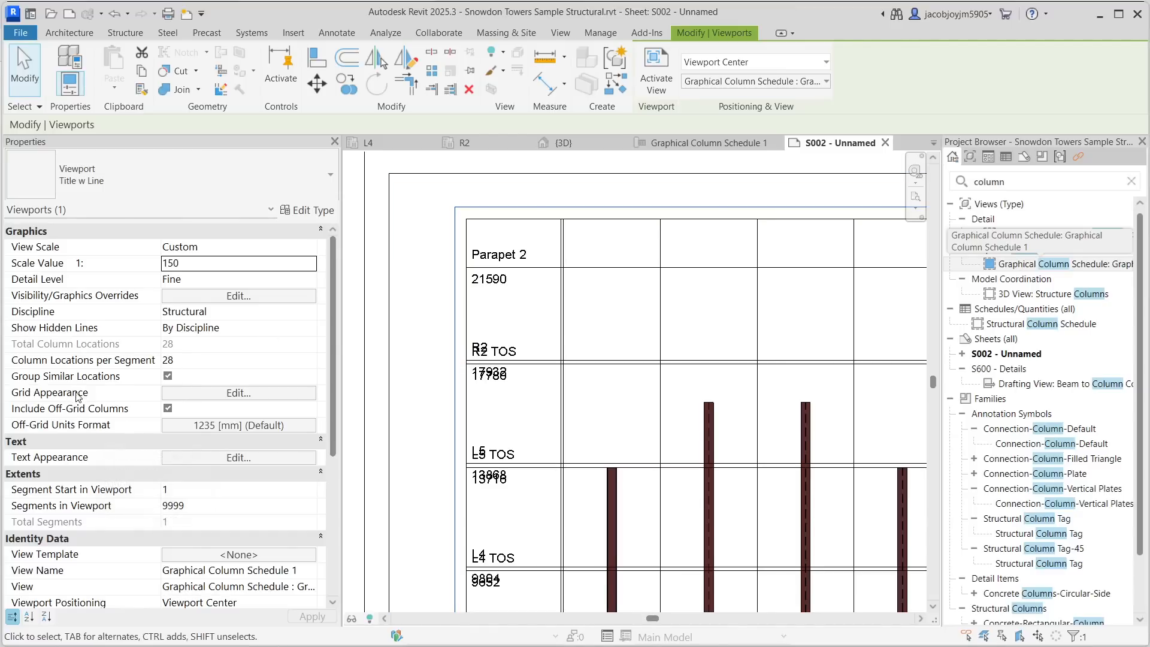
pyautogui.scroll(-5, 552, 260)
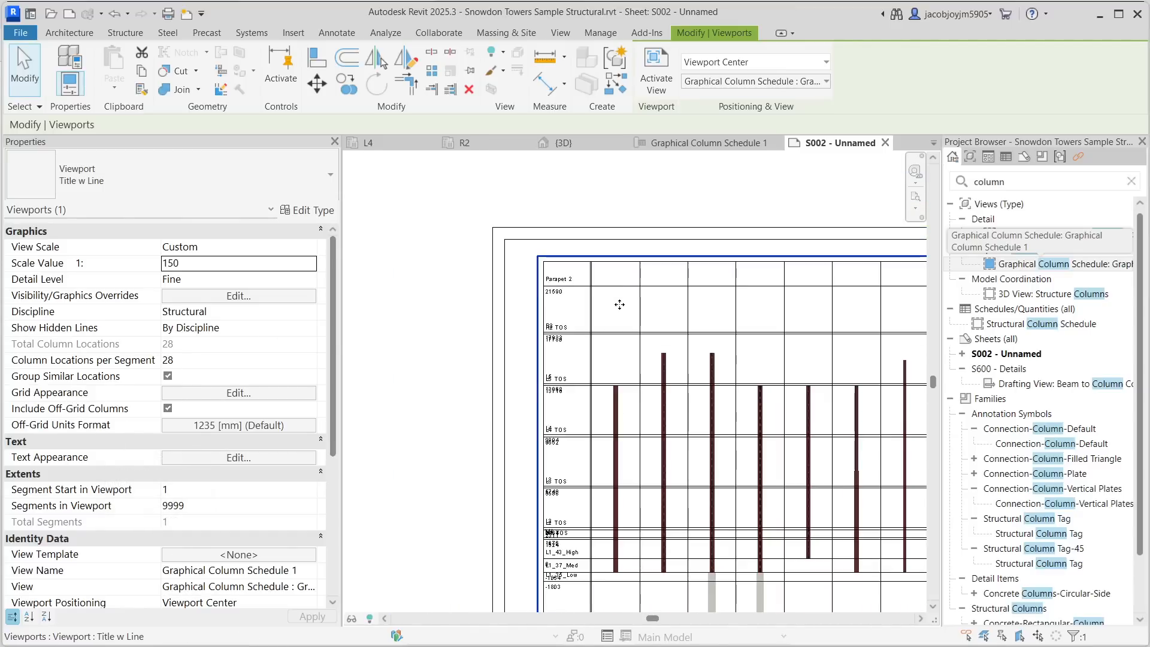
pyautogui.moveTo(570, 401); pyautogui.dragTo(493, 363, button='middle')
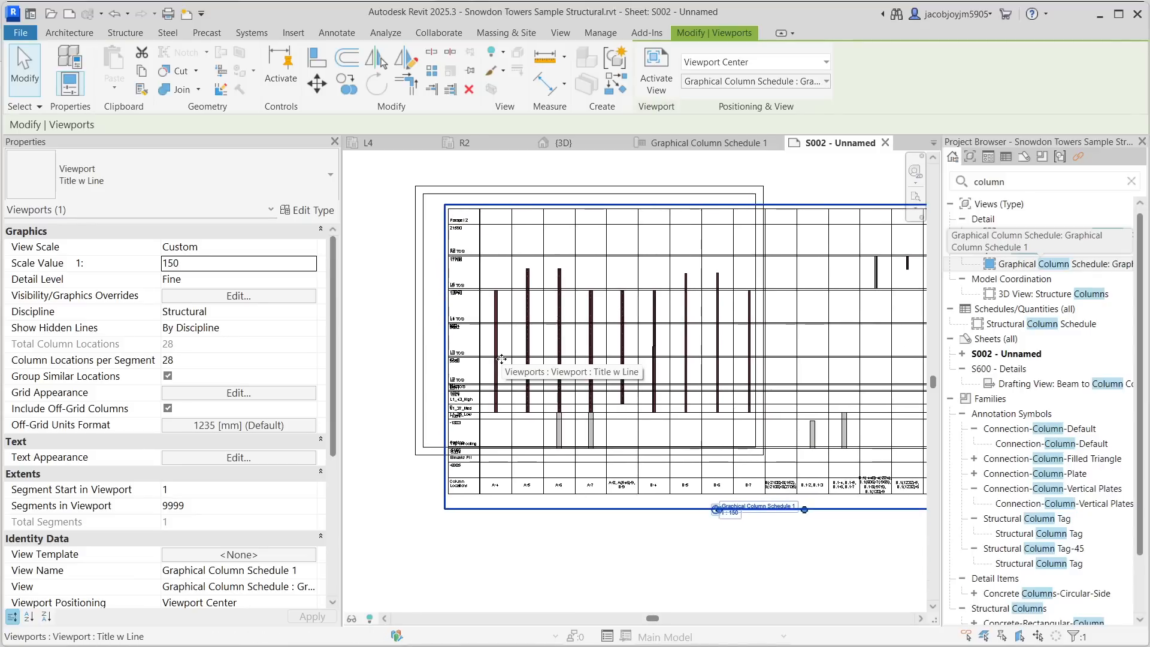
# - Open the schedule's grid appearance settings and set the horizontal width for columns to 15 mm
pyautogui.click(277, 394)
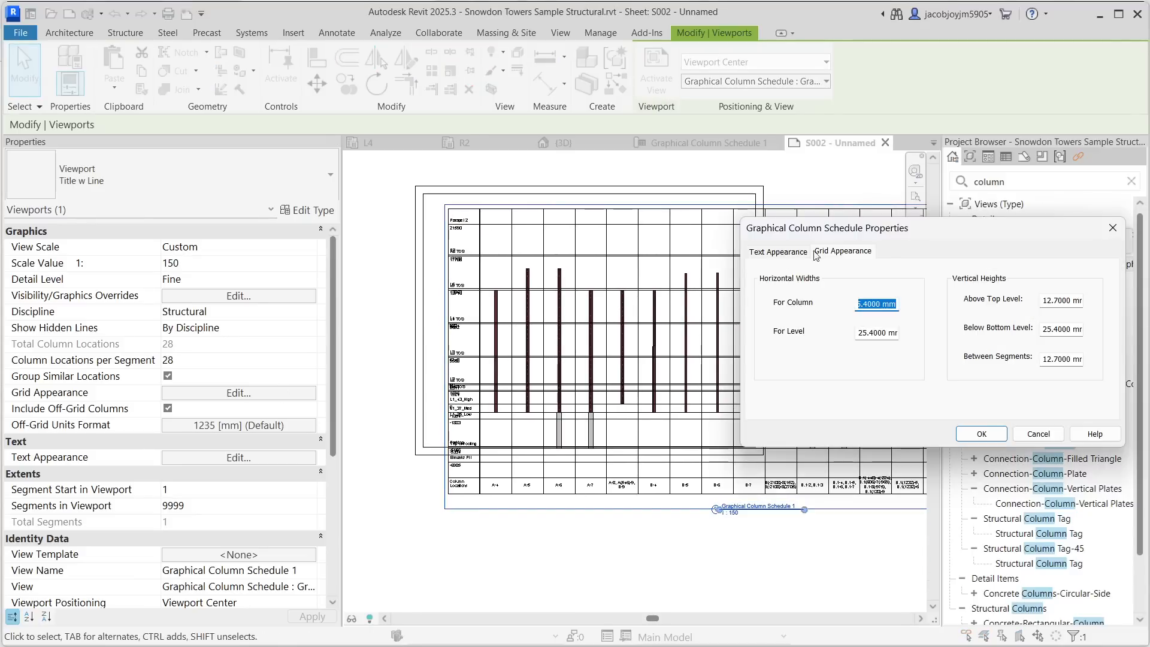
pyautogui.click(788, 253)
pyautogui.moveTo(853, 233); pyautogui.dragTo(782, 231)
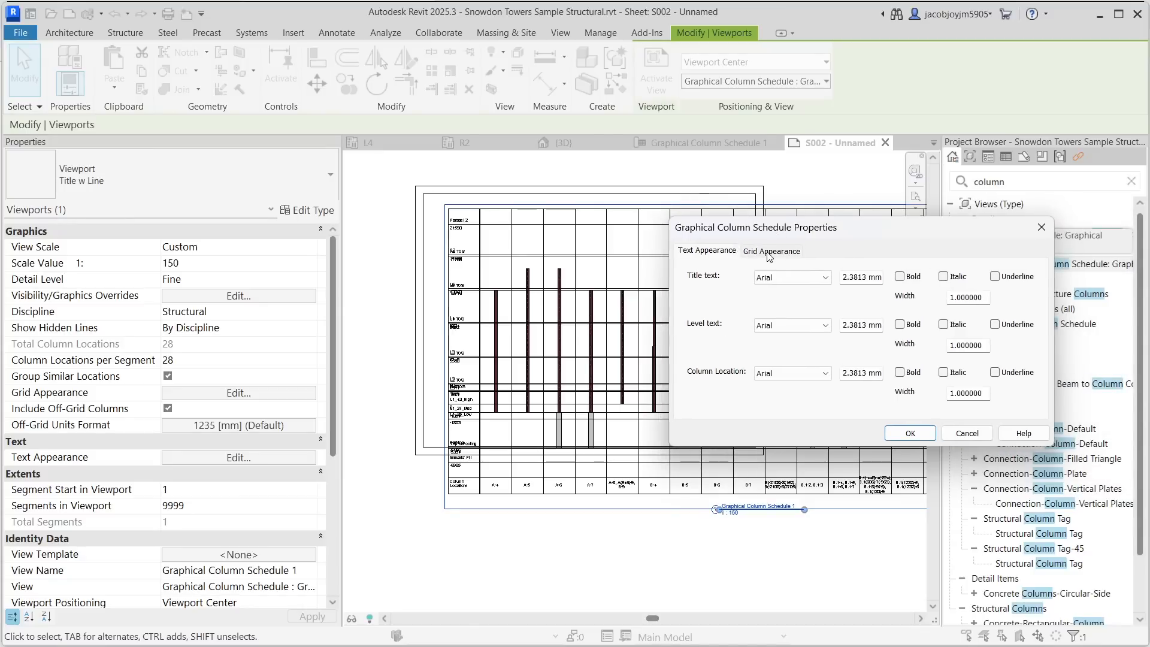
pyautogui.click(769, 252)
pyautogui.moveTo(834, 233); pyautogui.dragTo(789, 234)
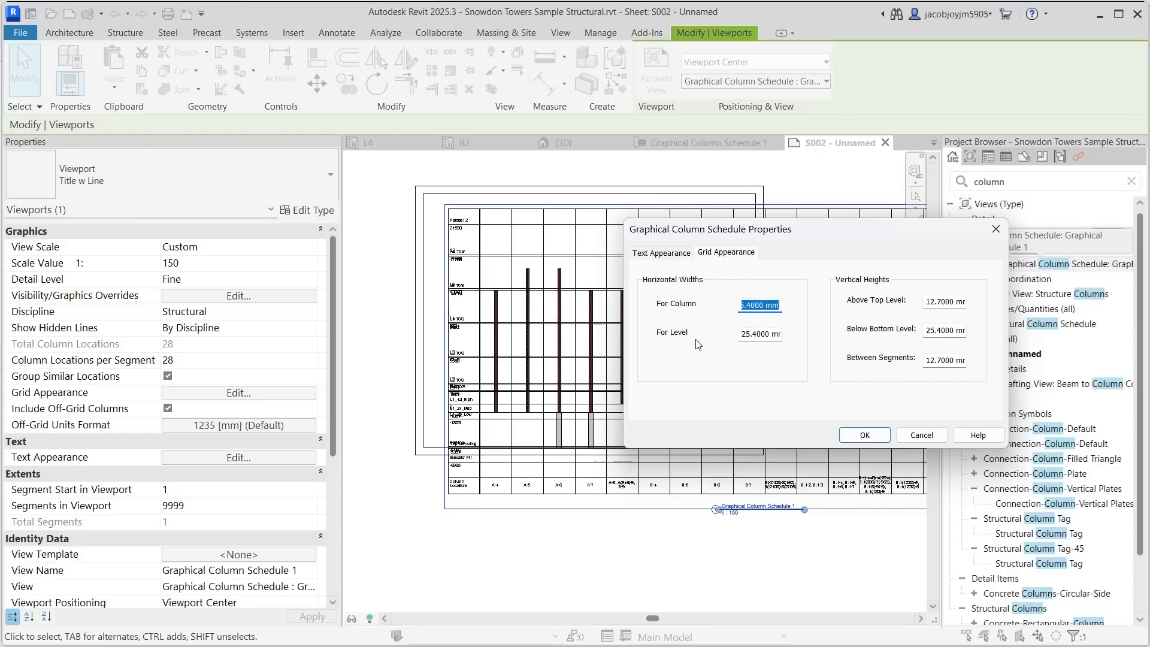
pyautogui.click(761, 333)
pyautogui.moveTo(741, 335); pyautogui.dragTo(794, 334)
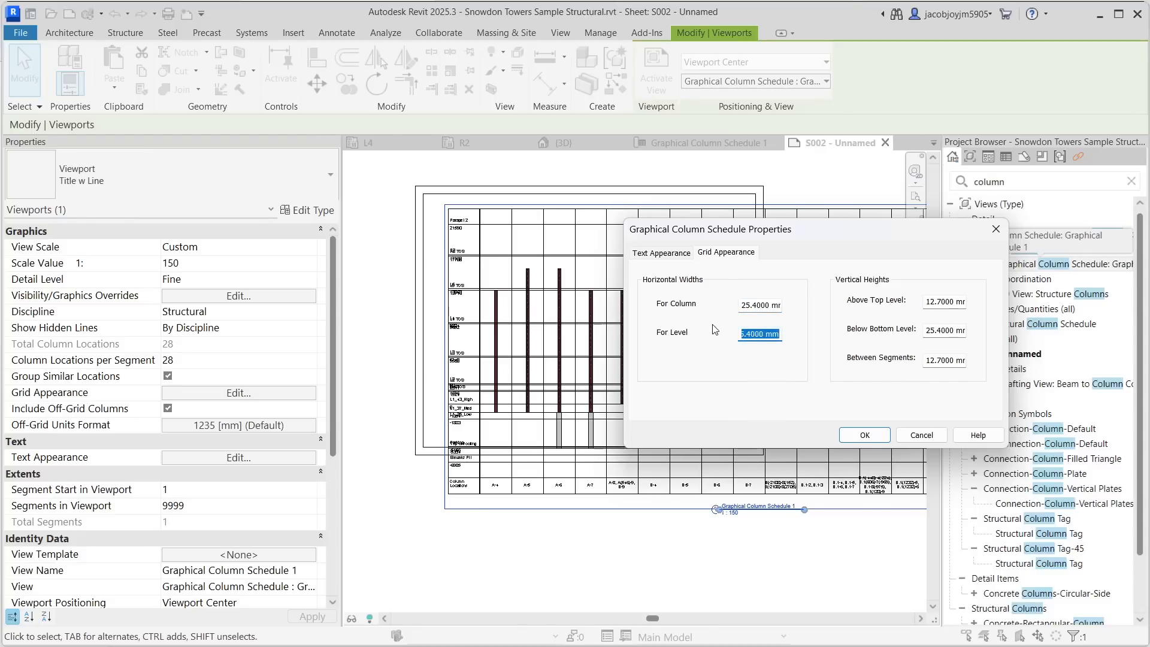
pyautogui.click(766, 307)
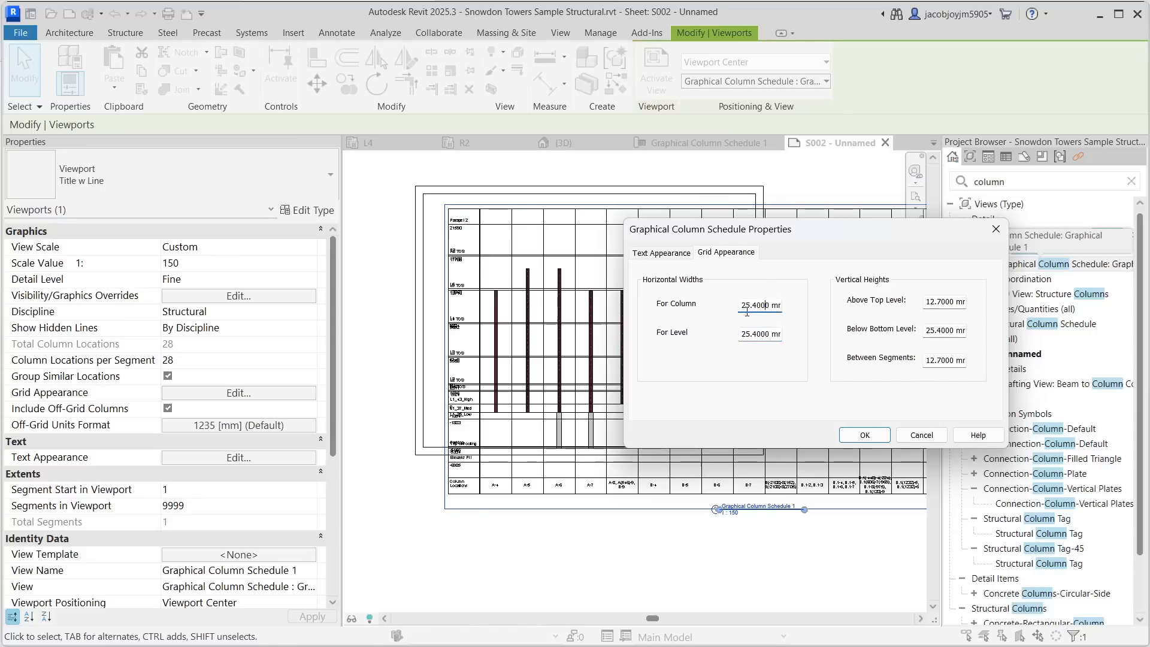
pyautogui.moveTo(742, 306); pyautogui.dragTo(813, 307)
pyautogui.write('15')
pyautogui.click(951, 360)
pyautogui.click(864, 434)
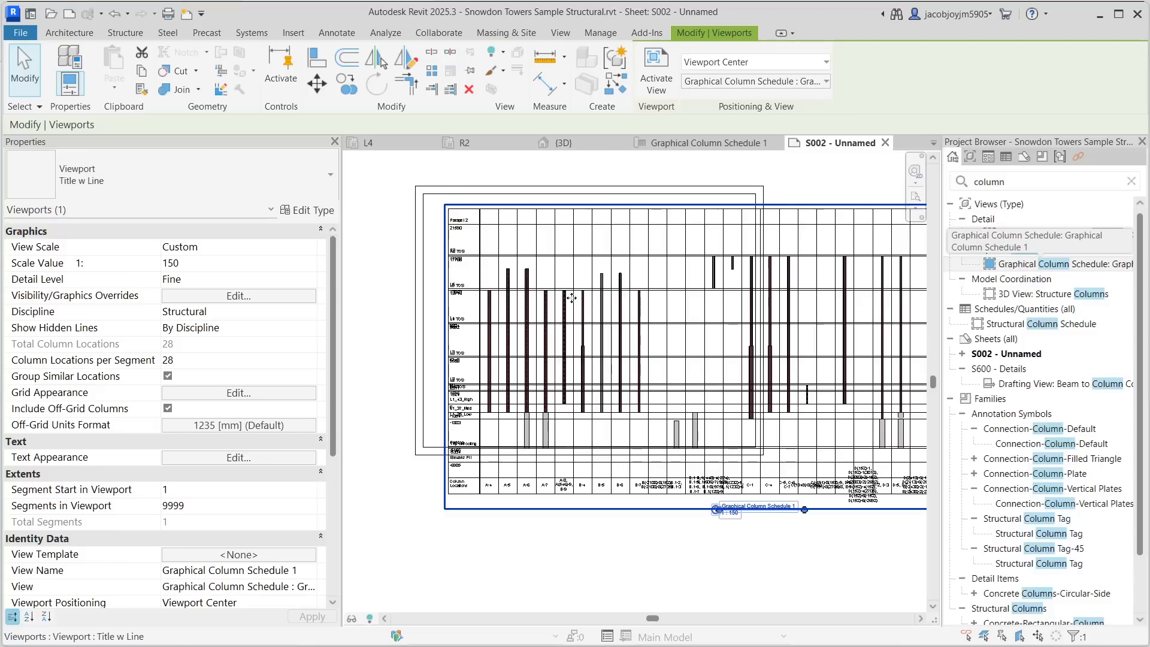
# - Inspect the column location labels up close and shift the schedule viewport across the sheet
pyautogui.scroll(-2, 576, 293)
pyautogui.scroll(2, 576, 291)
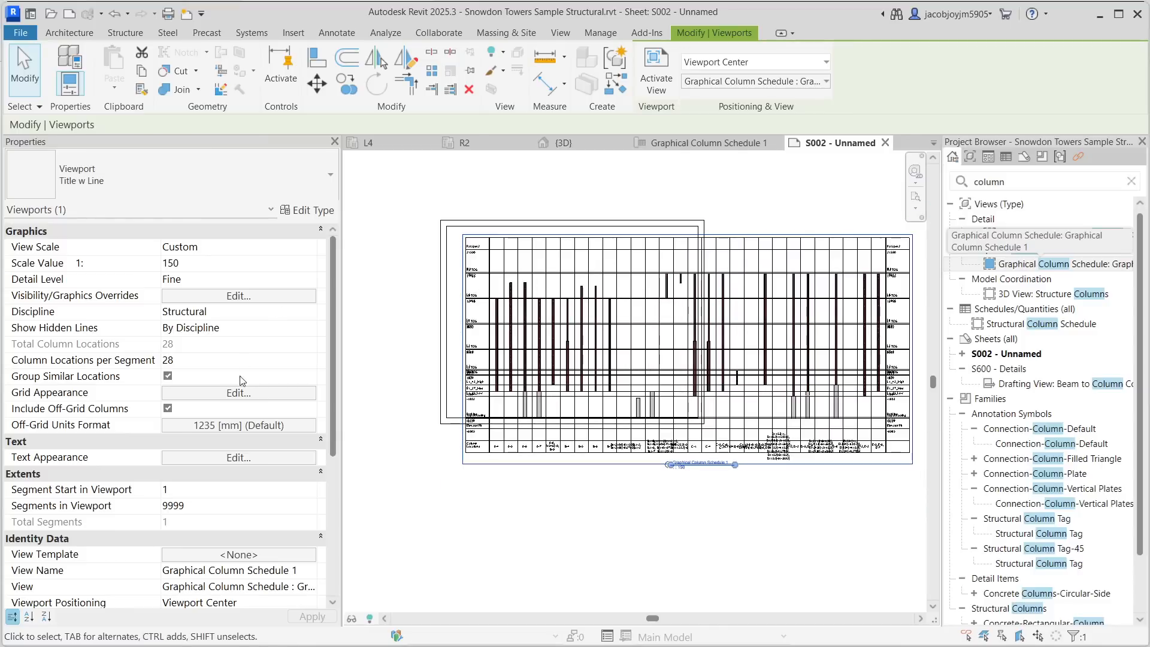
pyautogui.scroll(10, 517, 448)
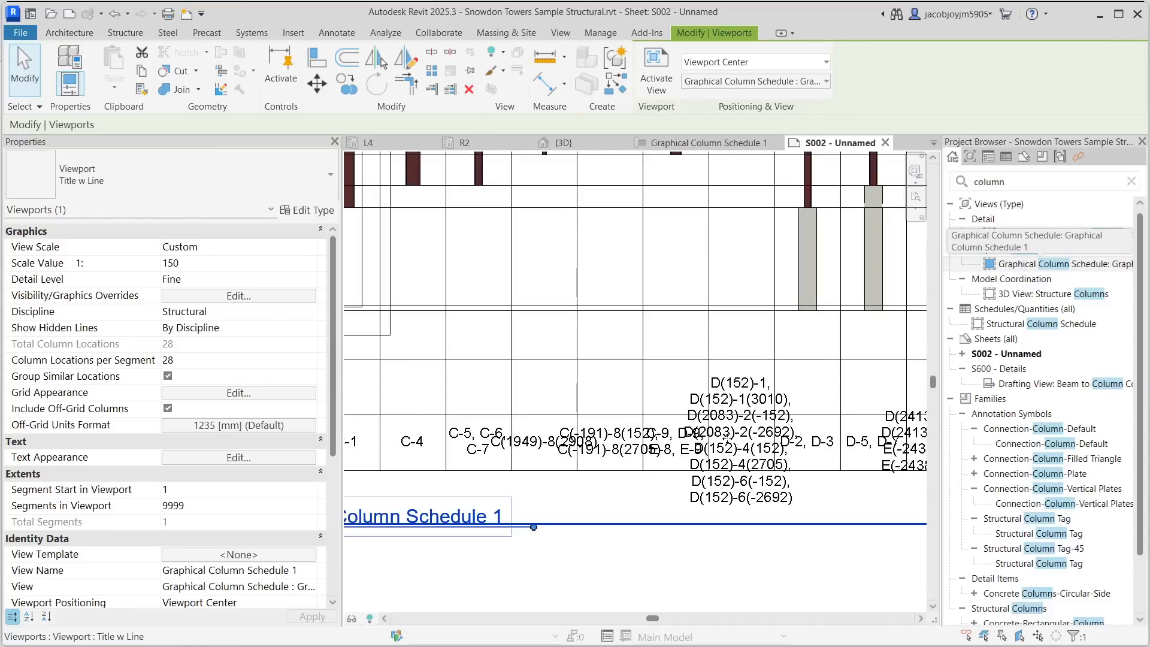
pyautogui.scroll(-9, 726, 440)
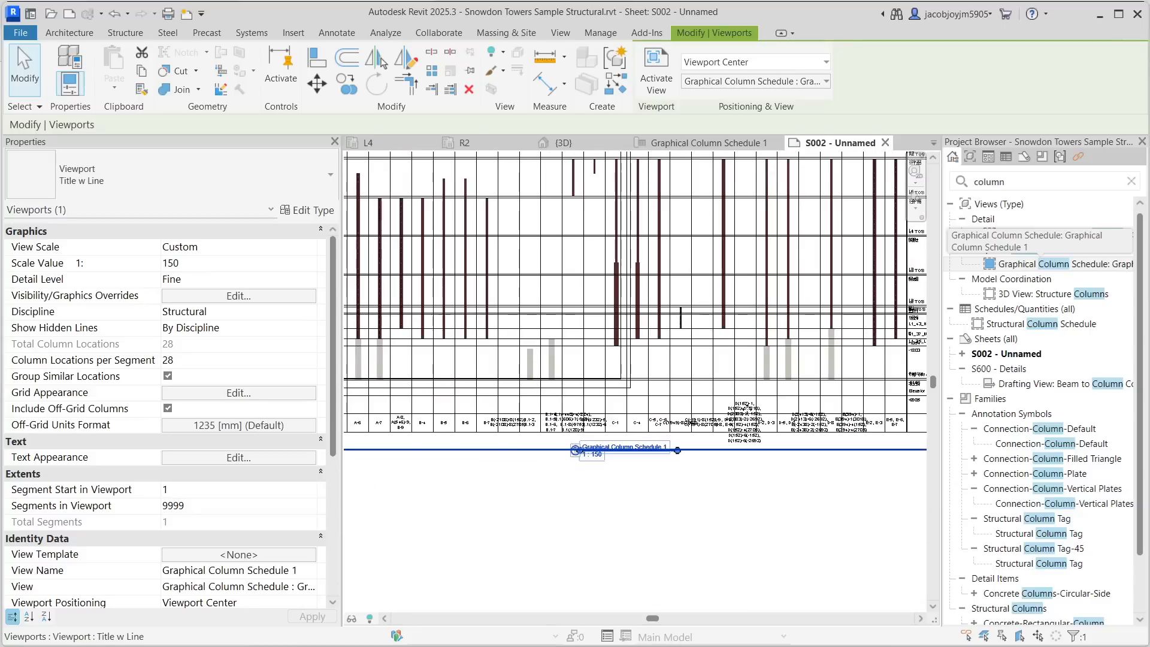
pyautogui.scroll(-2, 706, 419)
pyautogui.scroll(-3, 413, 330)
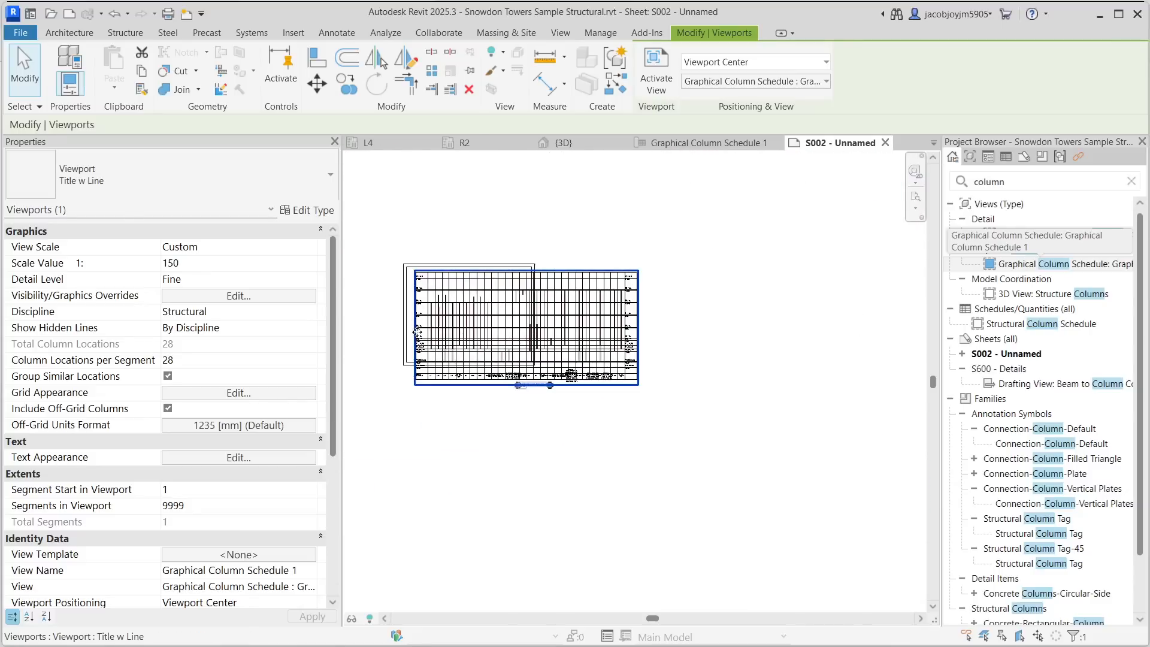
pyautogui.moveTo(578, 315); pyautogui.dragTo(752, 311, button='middle')
pyautogui.scroll(3, 753, 311)
pyautogui.scroll(1, 570, 330)
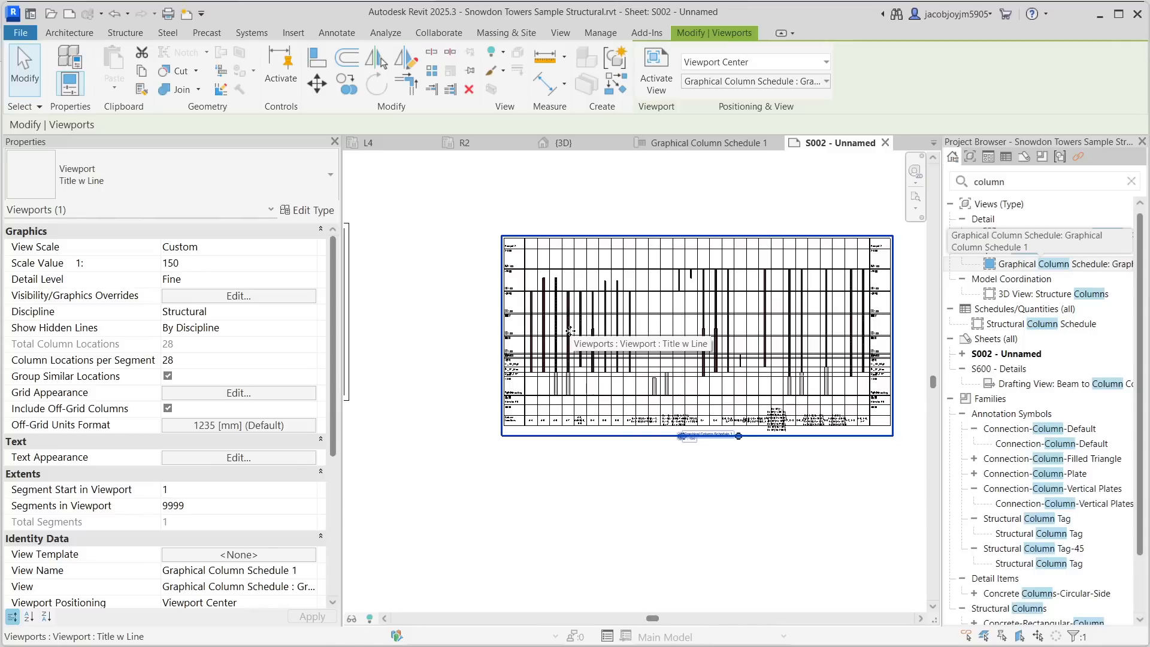
pyautogui.scroll(2, 485, 254)
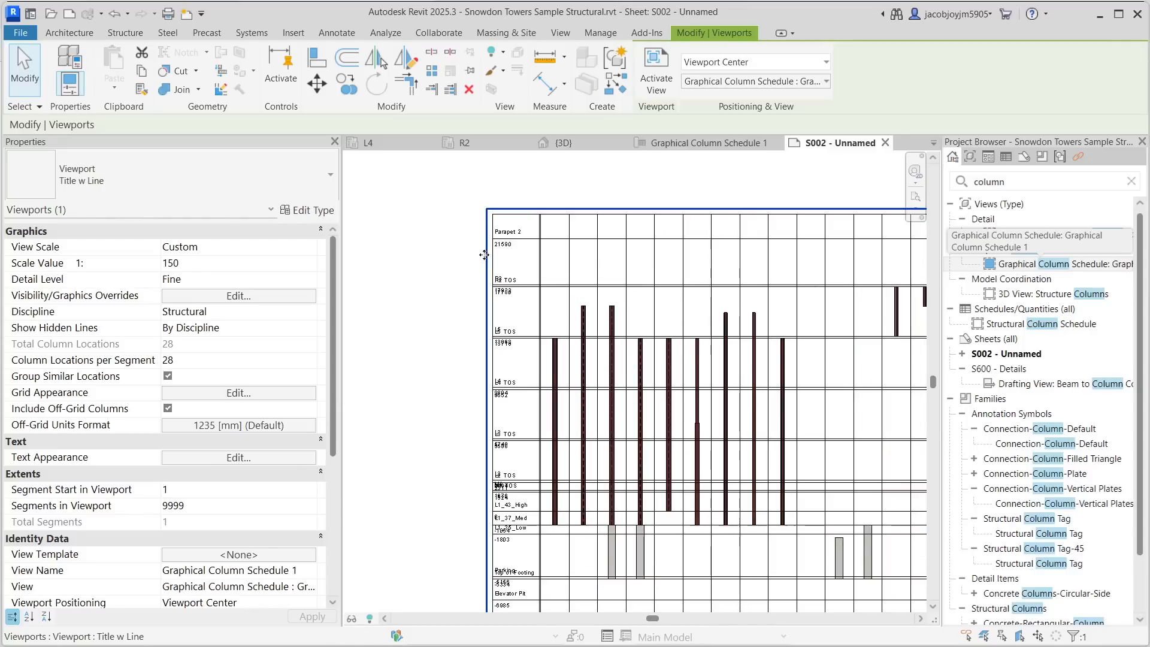
# - Set the grid's Above Top Level vertical height to 50 mm
pyautogui.click(198, 393)
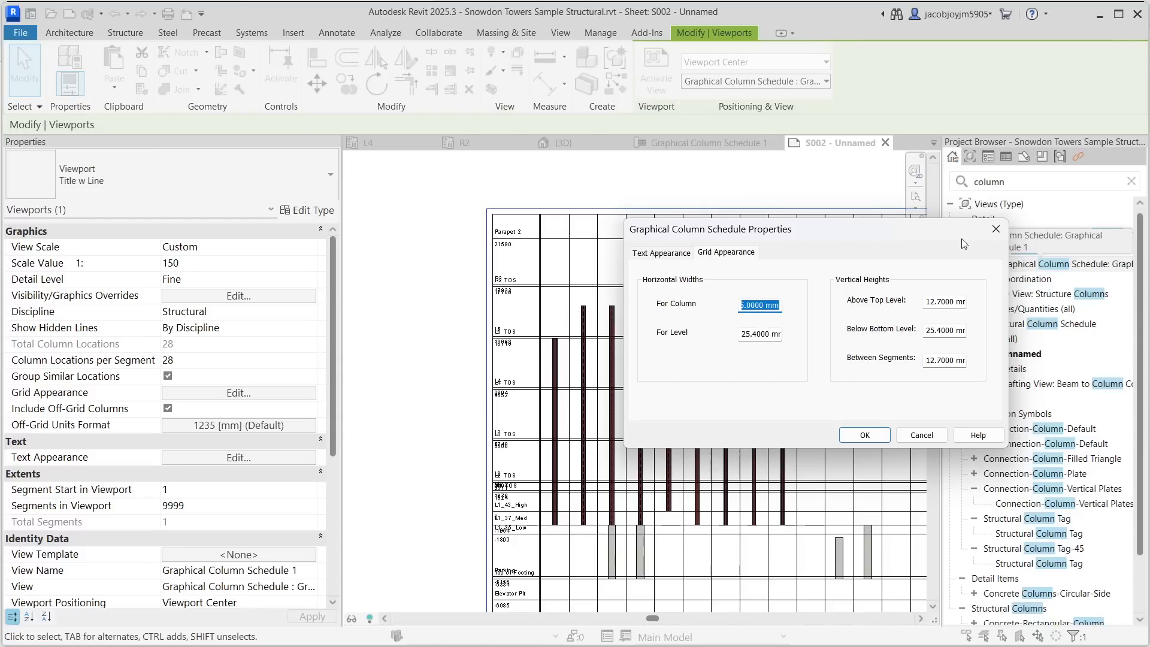
pyautogui.moveTo(897, 227); pyautogui.dragTo(999, 201)
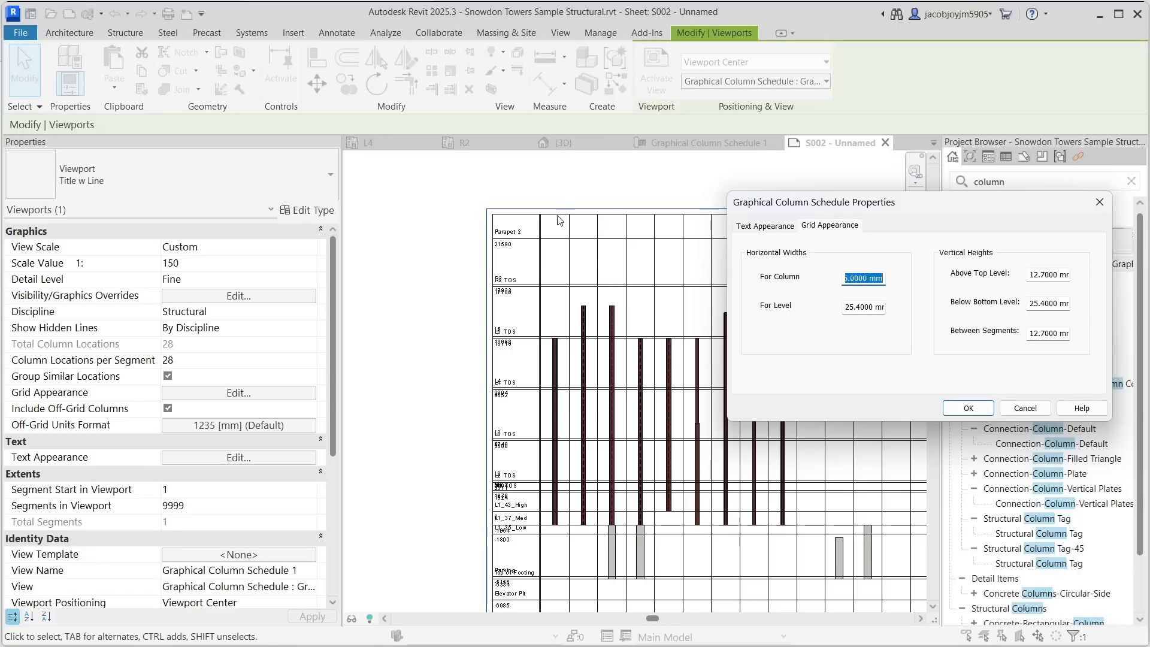
pyautogui.click(1039, 277)
pyautogui.write('50')
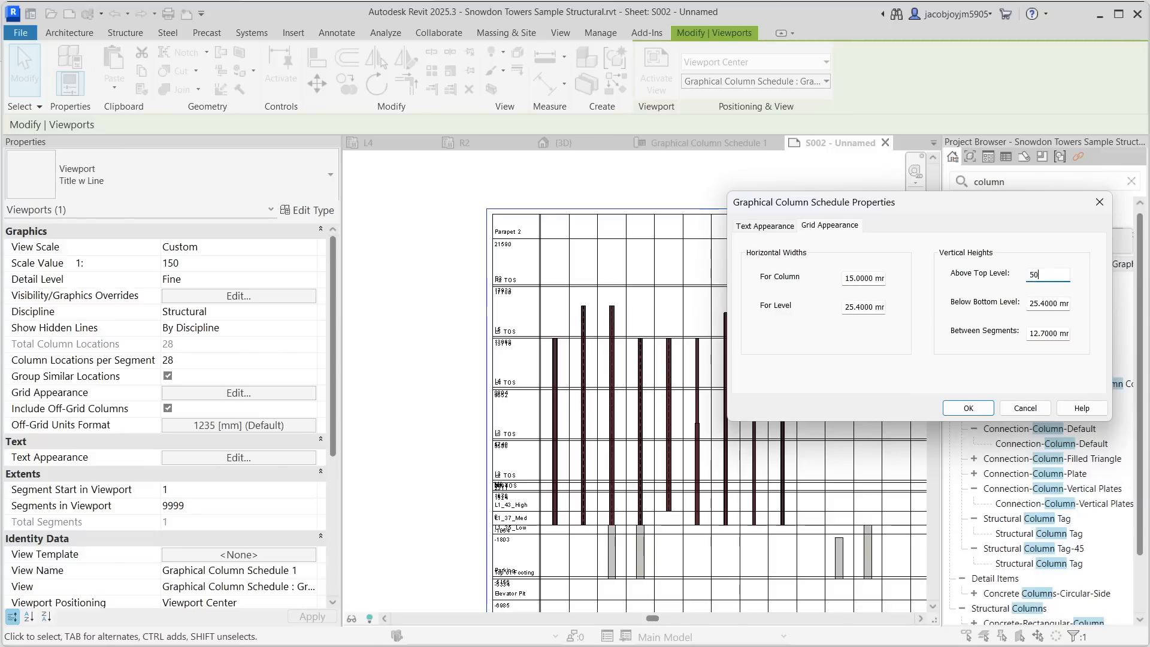
pyautogui.click(968, 408)
pyautogui.scroll(-5, 557, 301)
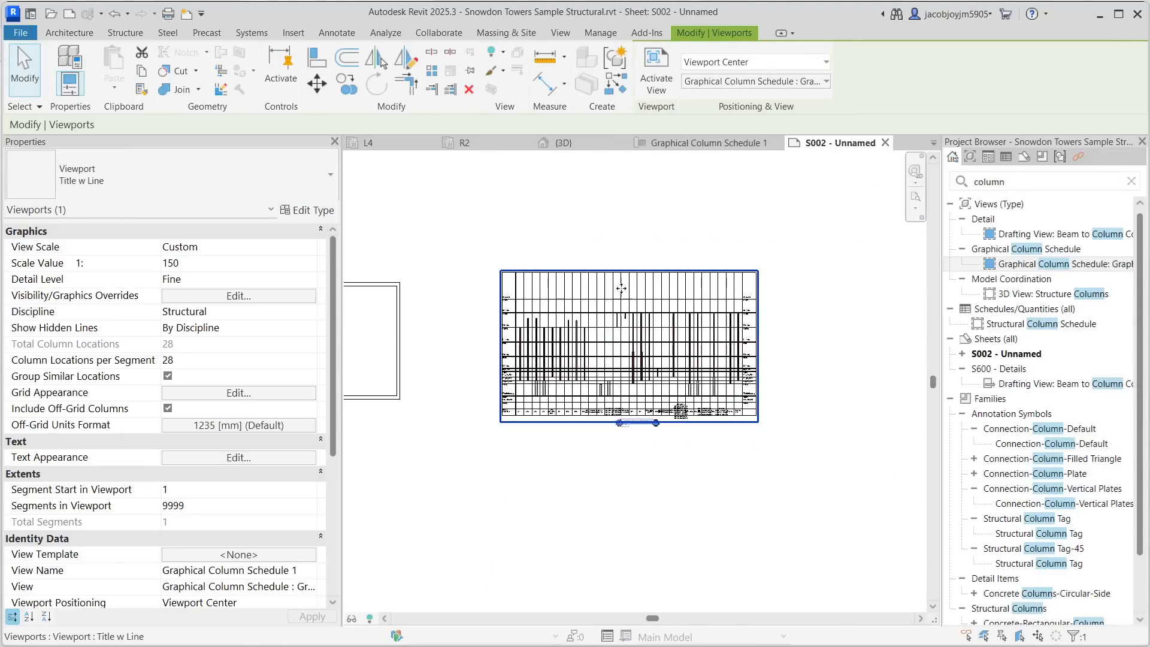
# - Set the grid's Below Bottom Level vertical height to 50 mm
pyautogui.click(270, 394)
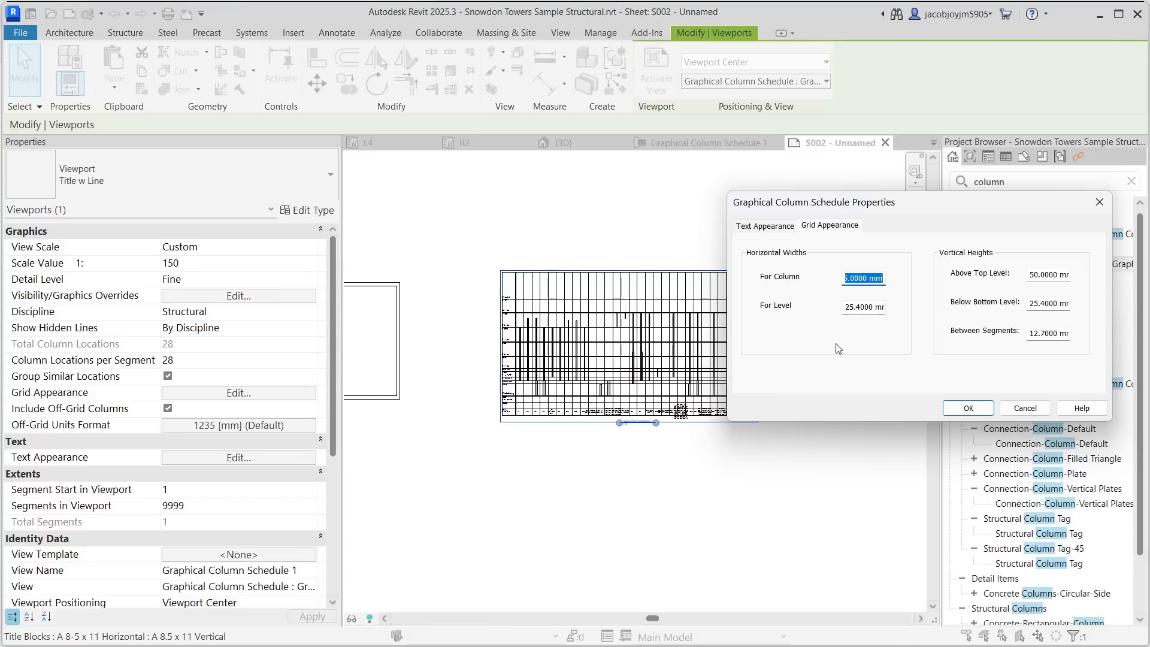
pyautogui.moveTo(1027, 335); pyautogui.dragTo(1079, 302)
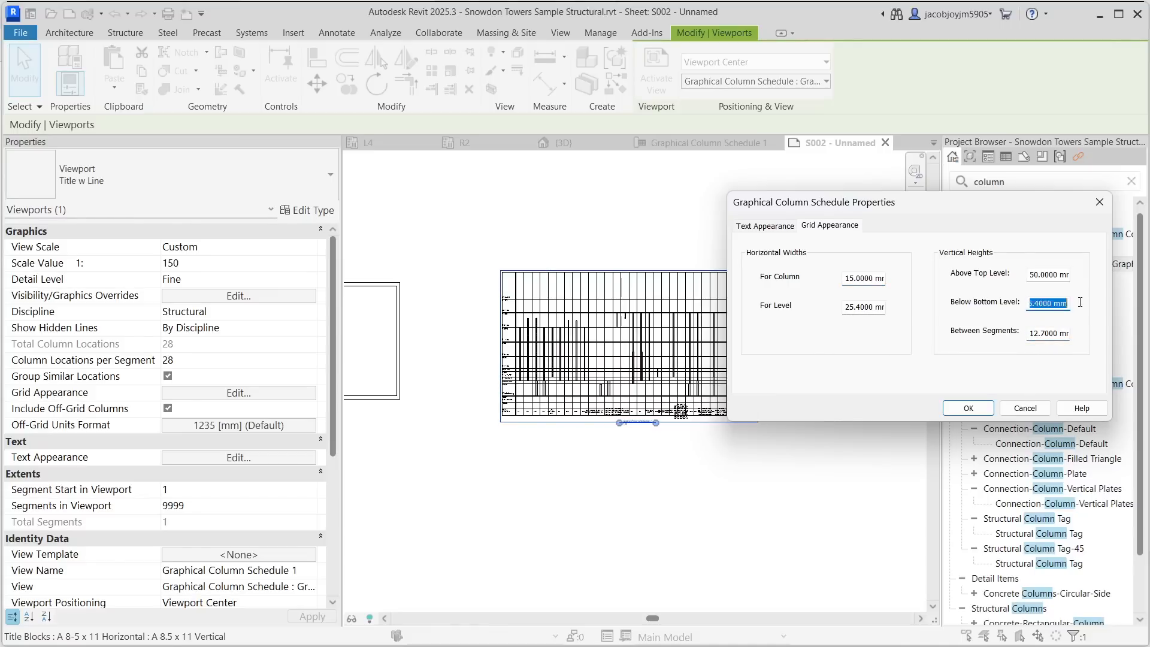
pyautogui.write('50')
pyautogui.click(982, 406)
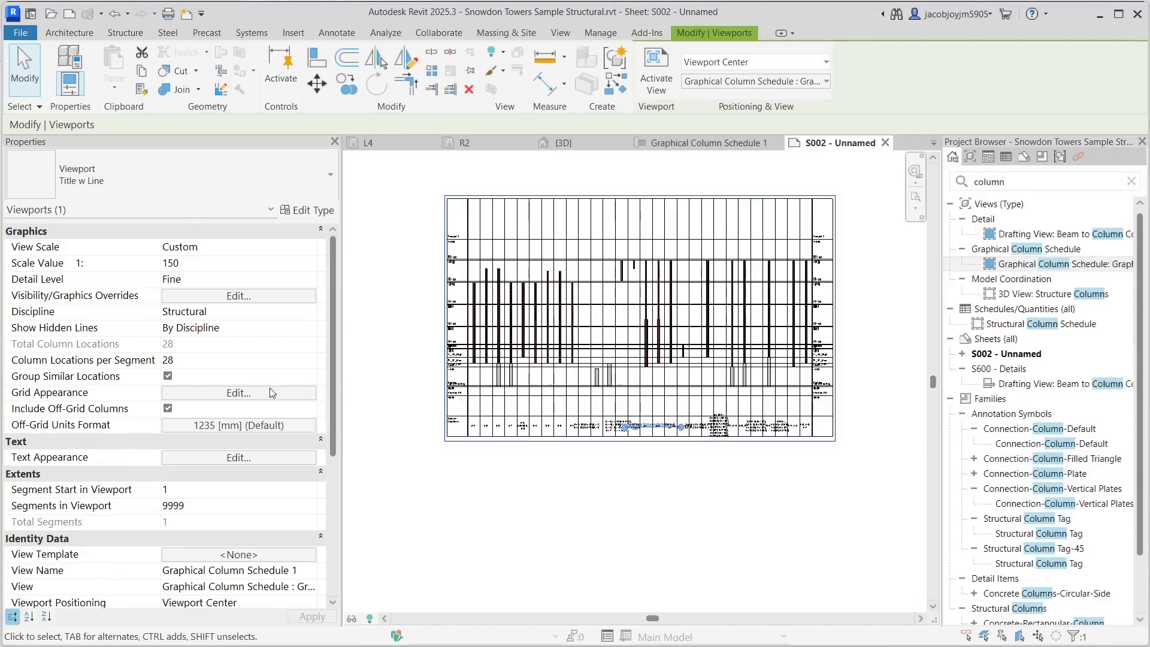
pyautogui.click(238, 393)
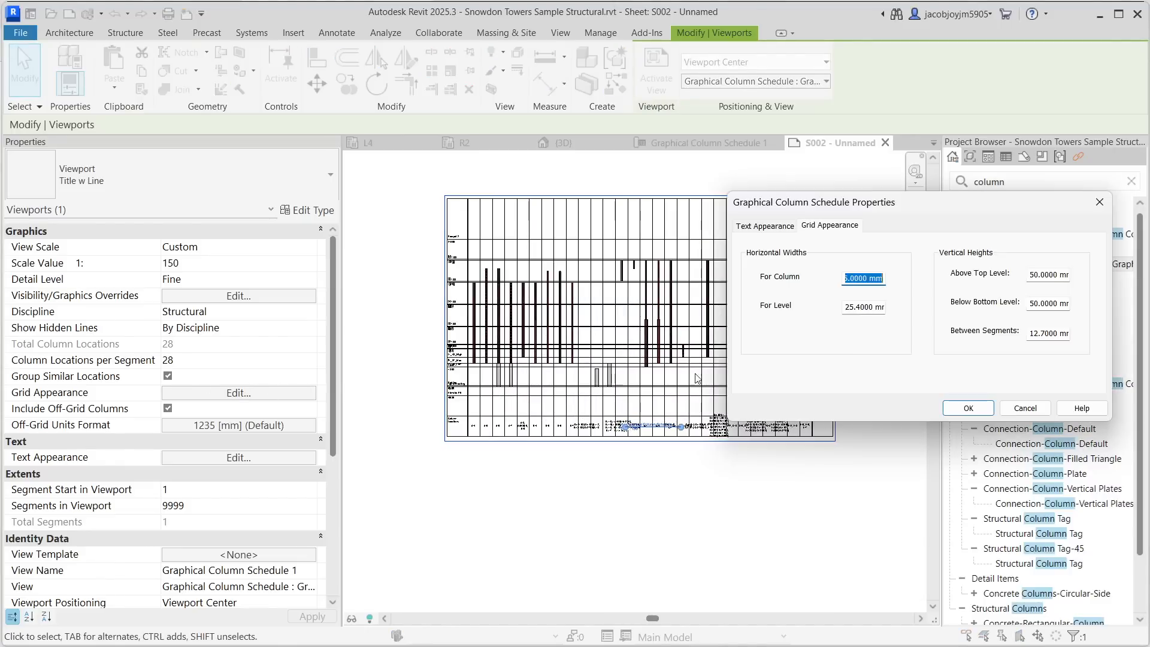
pyautogui.click(1029, 304)
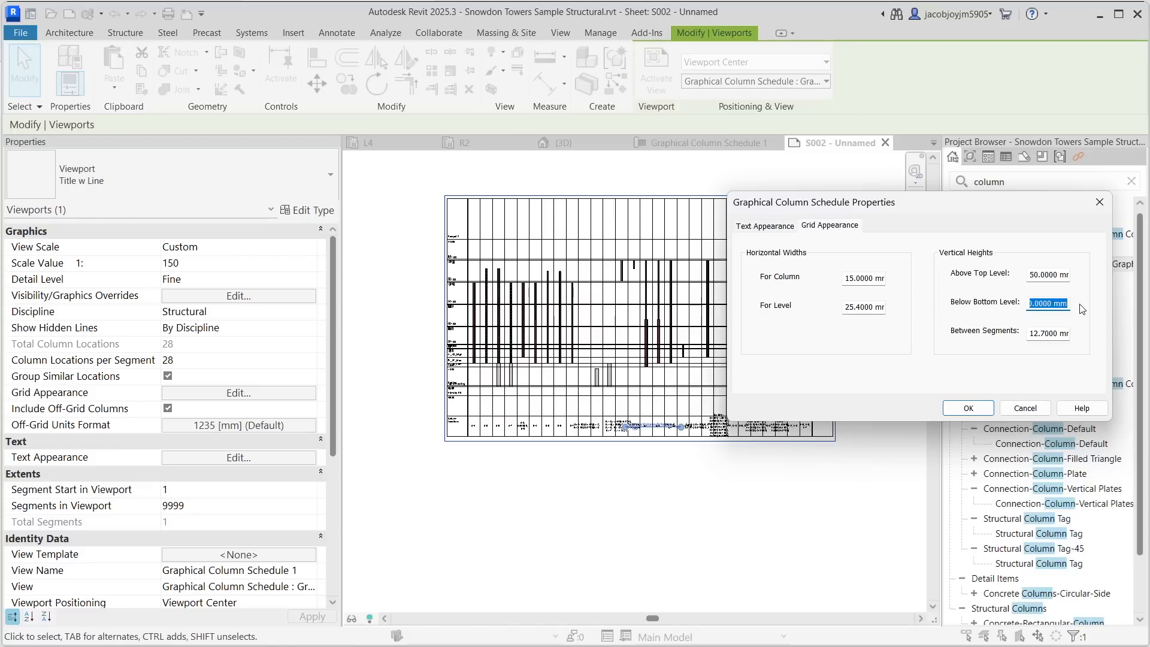
pyautogui.click(1046, 333)
pyautogui.moveTo(1029, 333); pyautogui.dragTo(1082, 339)
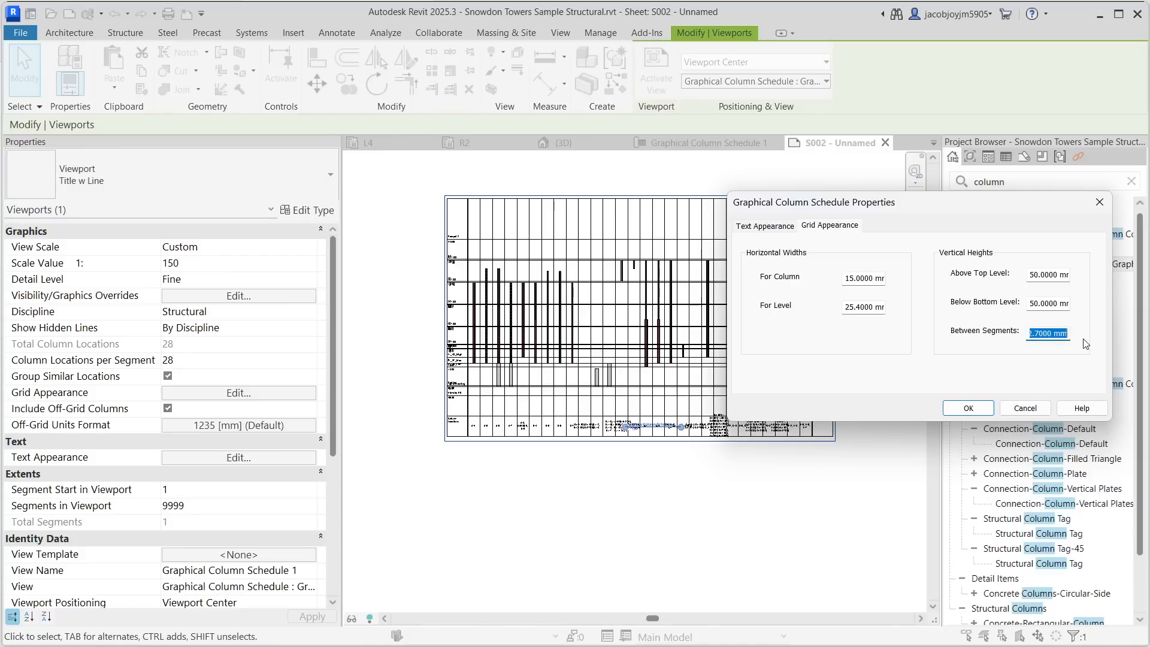
pyautogui.click(968, 408)
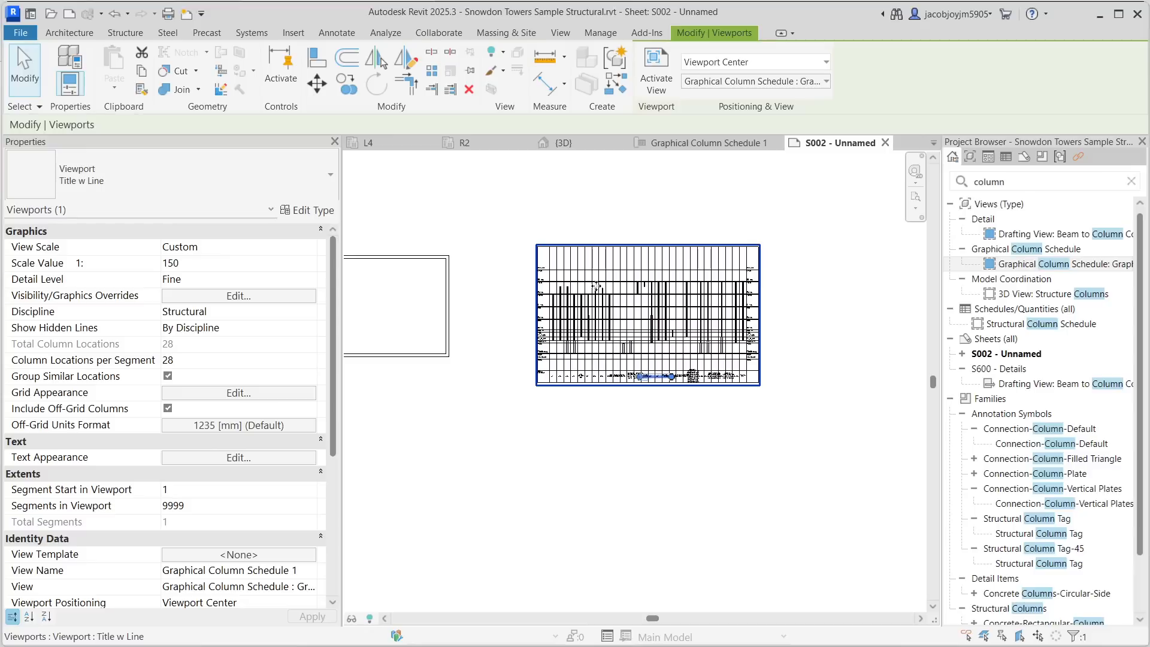
# - Turn off Group Similar Locations for the schedule viewport
pyautogui.click(168, 376)
pyautogui.click(167, 376)
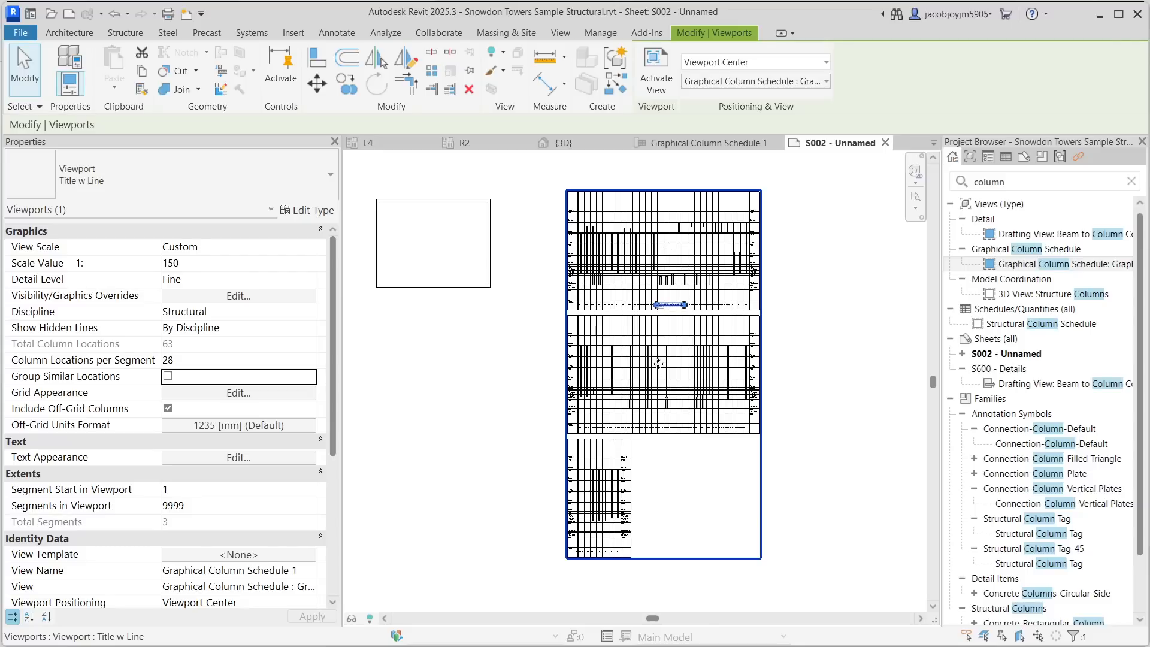
pyautogui.press('Escape')
# - Move the viewport's title line down below the schedule
pyautogui.click(678, 305)
pyautogui.moveTo(677, 305); pyautogui.dragTo(657, 570)
pyautogui.press('Escape')
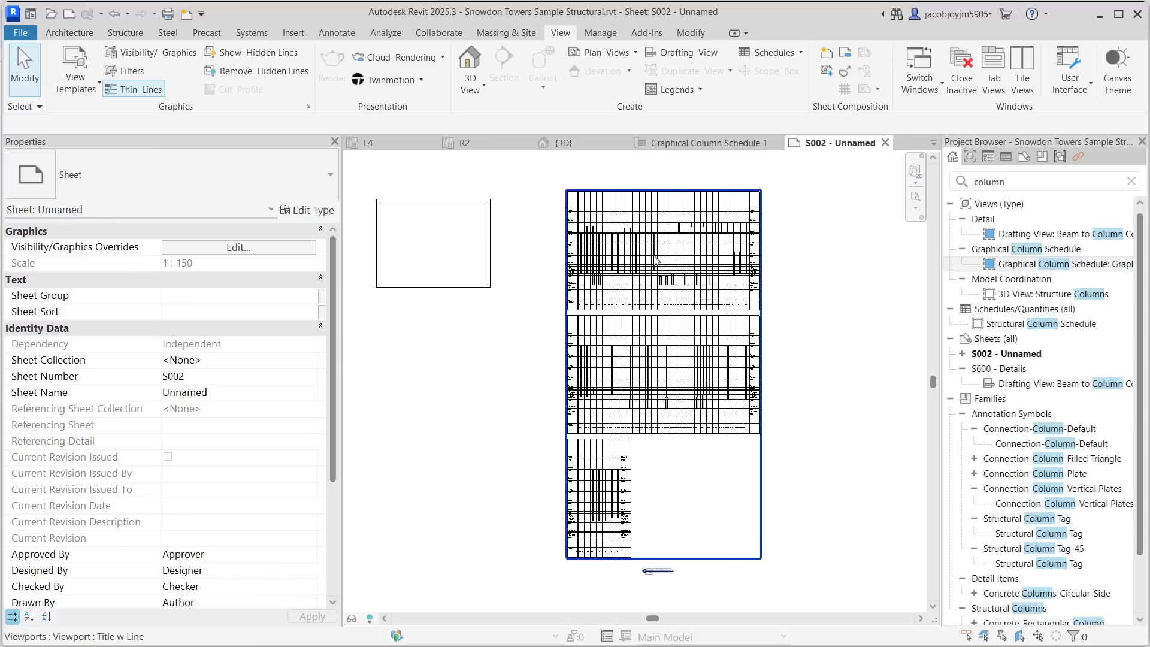
# - Set the grid's Between Segments vertical height to 50 mm
pyautogui.scroll(3, 593, 260)
pyautogui.scroll(4, 553, 333)
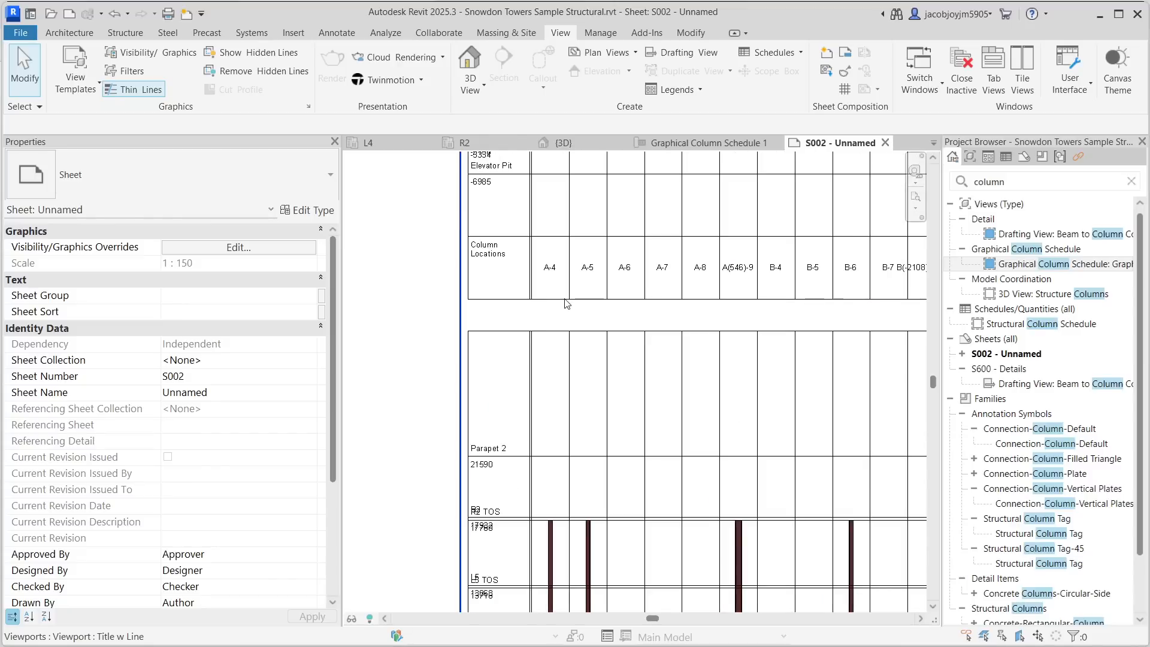
pyautogui.scroll(-5, 630, 337)
pyautogui.click(630, 337)
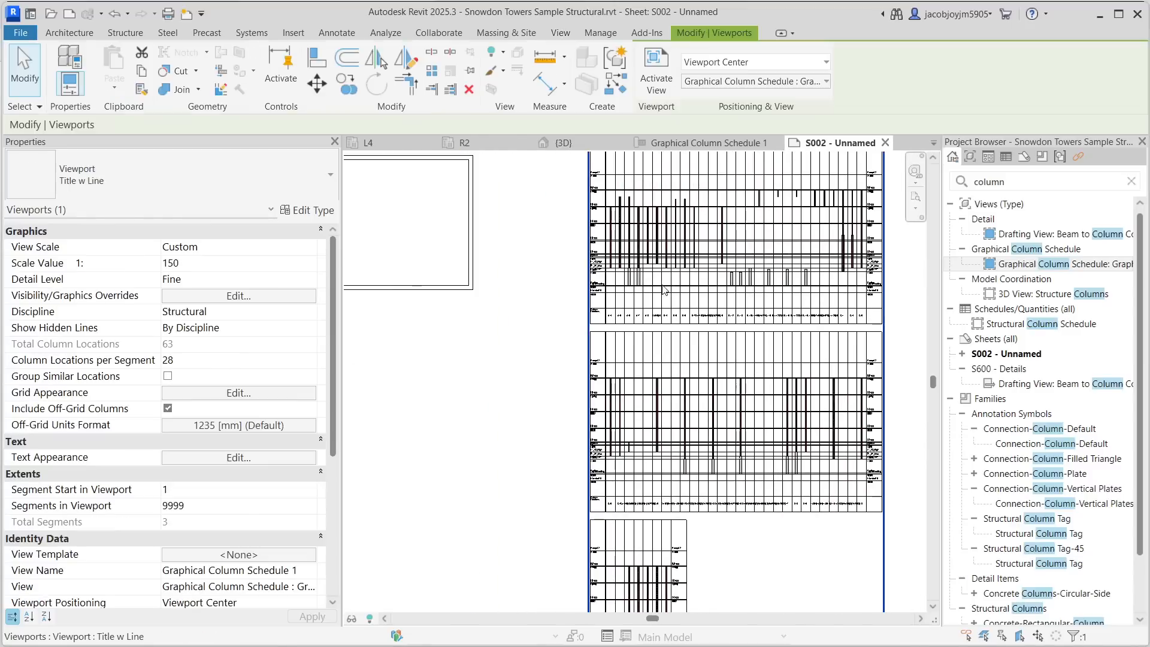
pyautogui.click(233, 393)
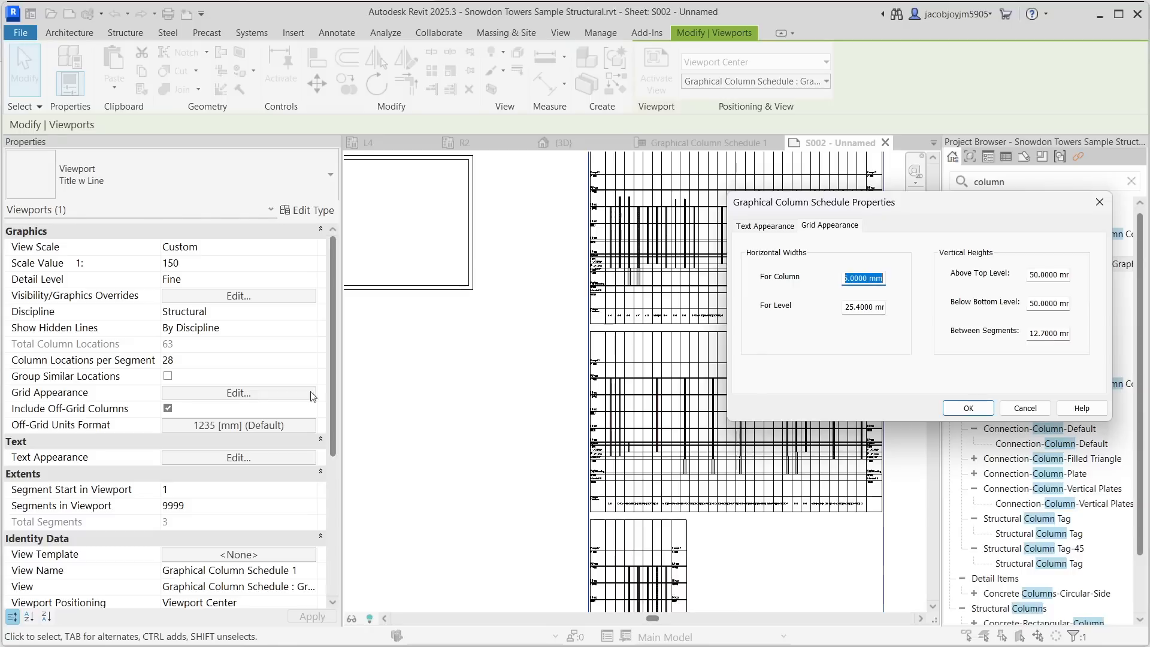
pyautogui.doubleClick(1030, 334)
pyautogui.write('50')
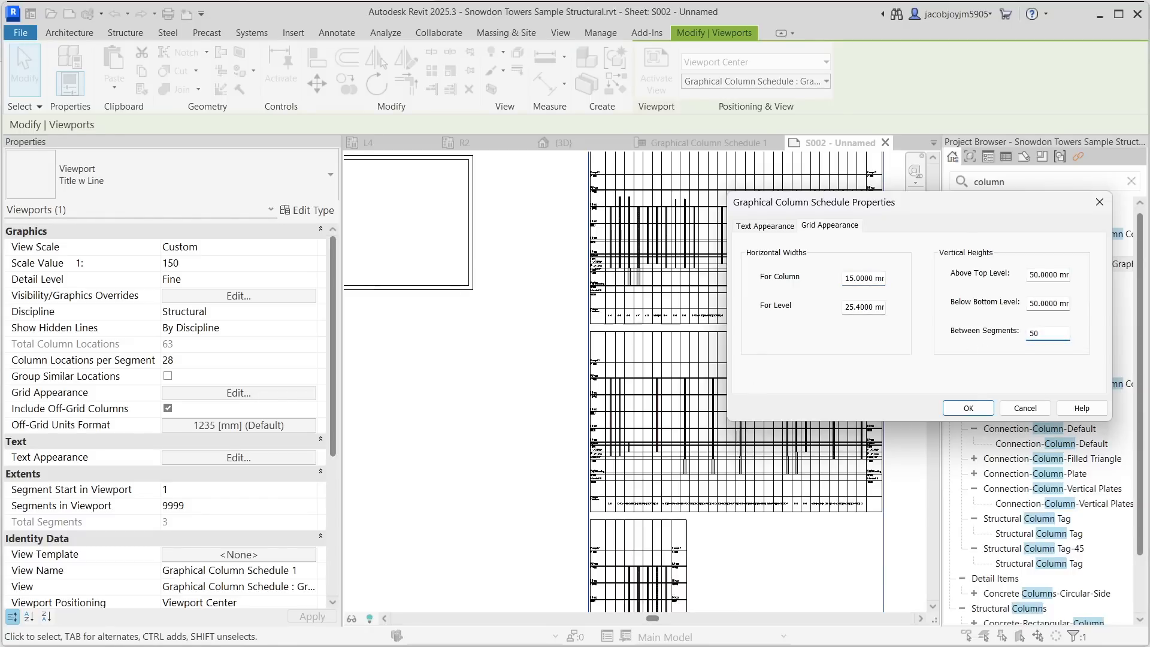
pyautogui.click(968, 408)
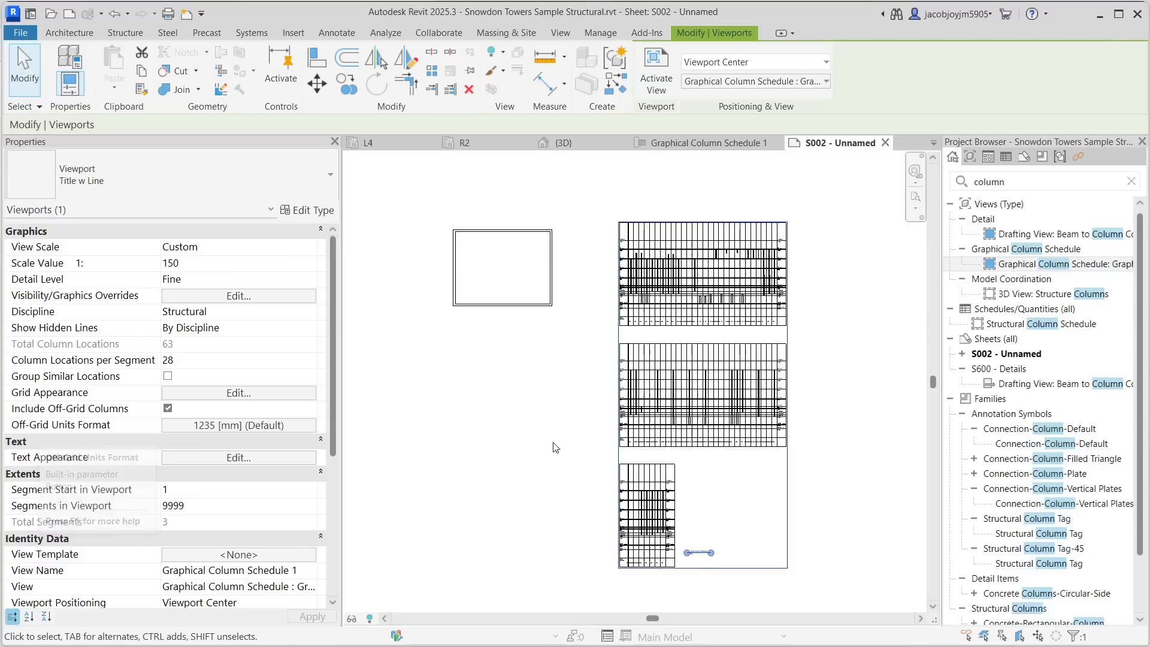
# - Stop using project settings for the off-grid units format and switch its units to Inches
pyautogui.scroll(3, 714, 459)
pyautogui.scroll(5, 658, 446)
pyautogui.moveTo(539, 400); pyautogui.dragTo(428, 372, button='middle')
pyautogui.scroll(3, 556, 387)
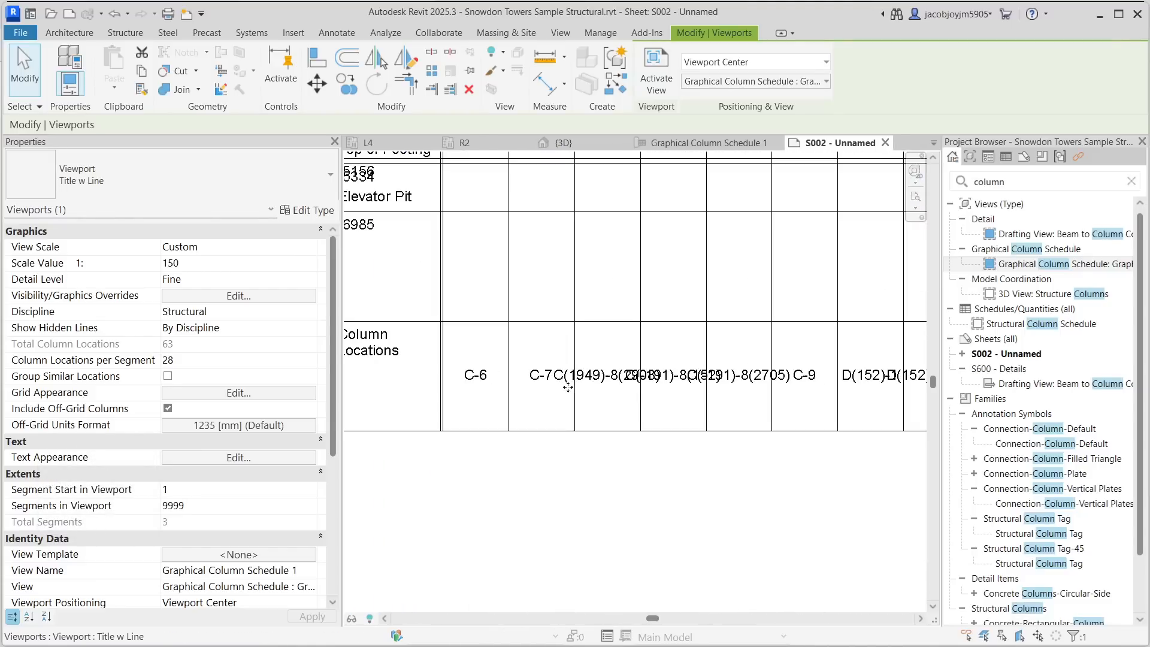
pyautogui.scroll(2, 584, 385)
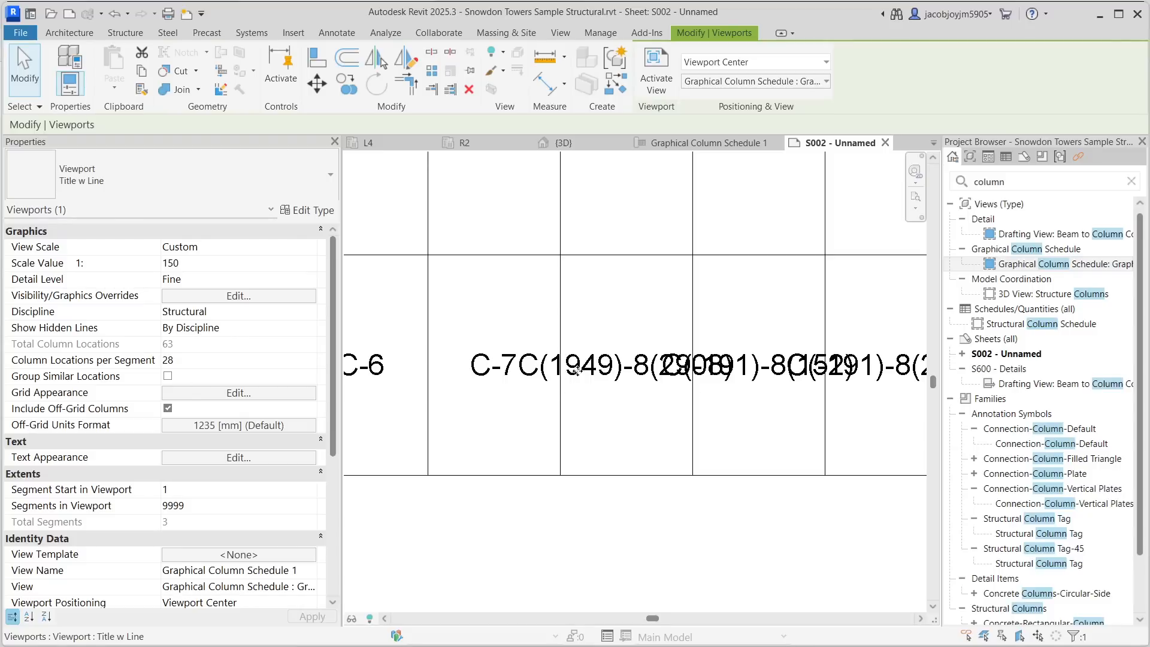
pyautogui.click(281, 425)
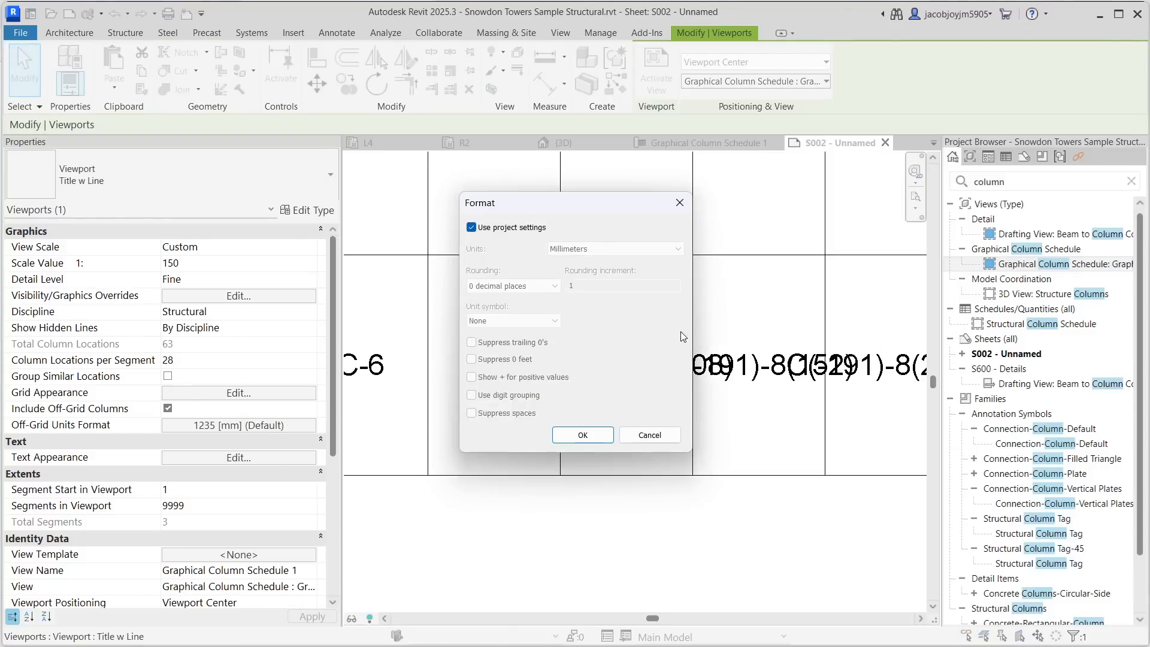
pyautogui.click(510, 228)
pyautogui.click(617, 248)
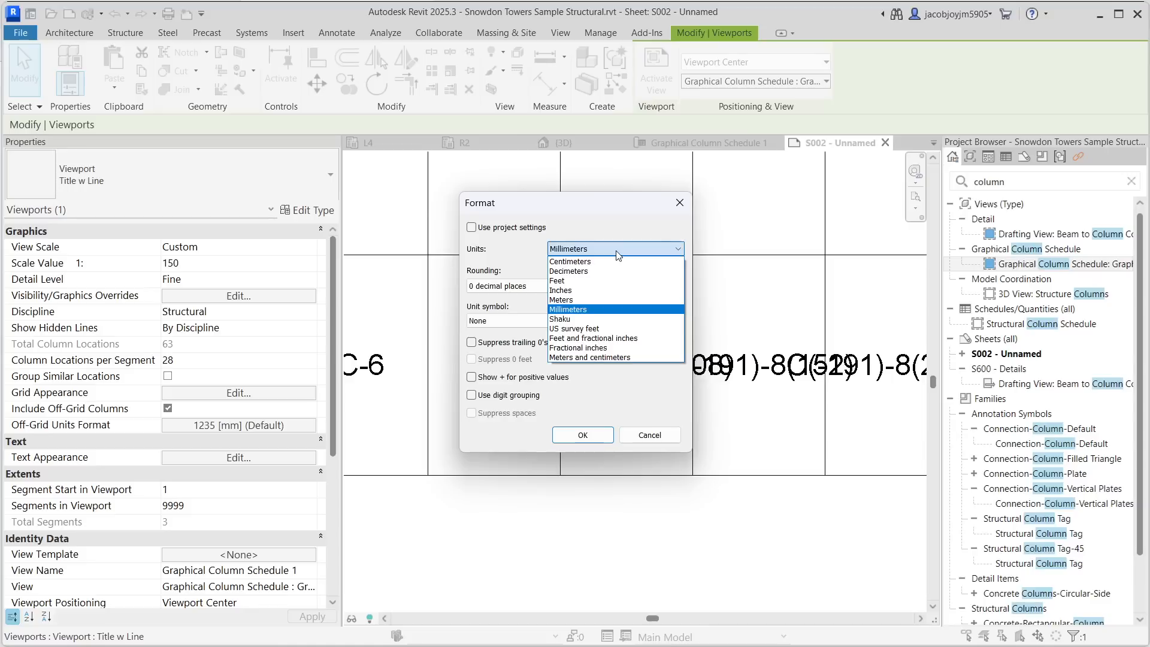
pyautogui.click(588, 291)
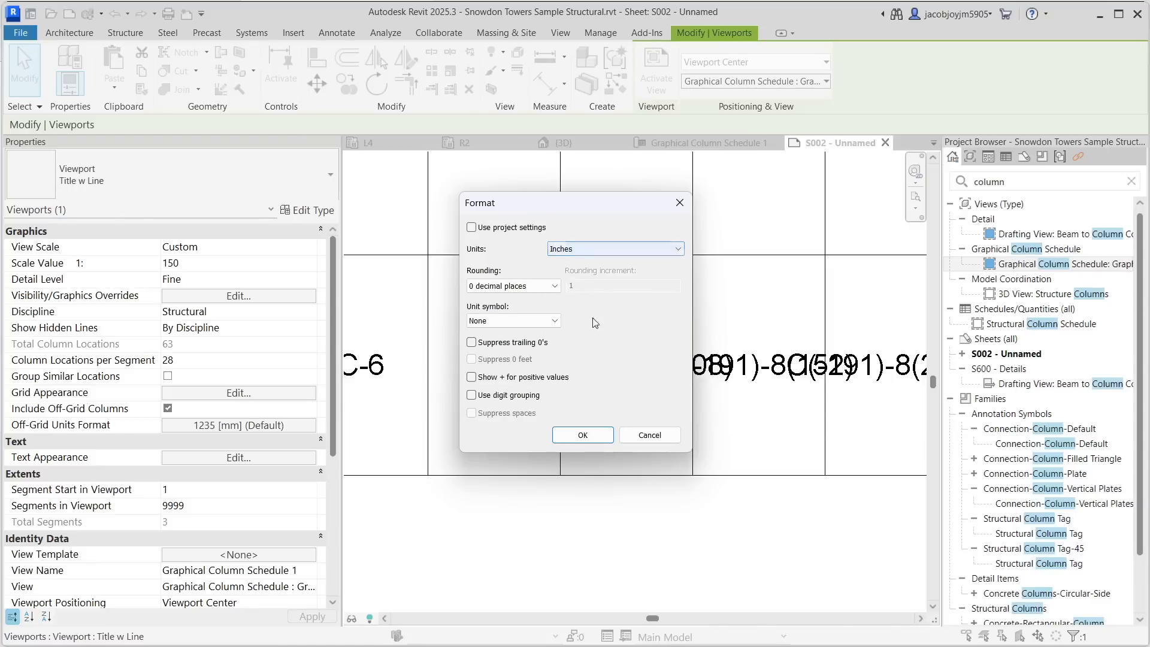
pyautogui.click(591, 433)
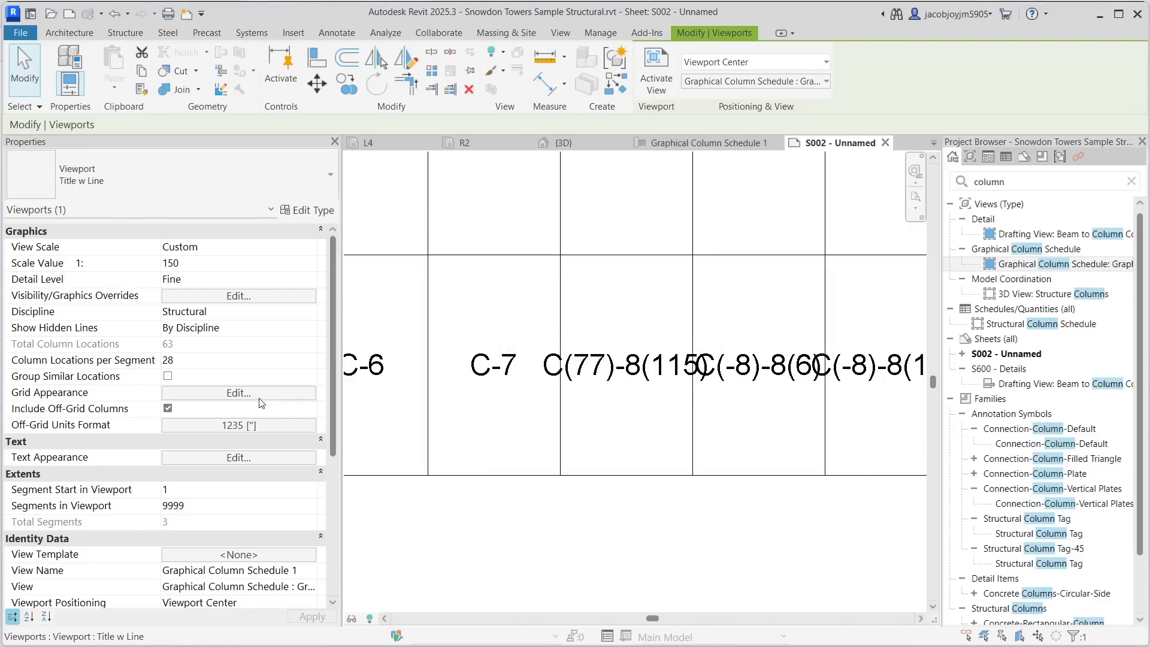
# - Change the off-grid units format's units to Millimeters
pyautogui.click(238, 393)
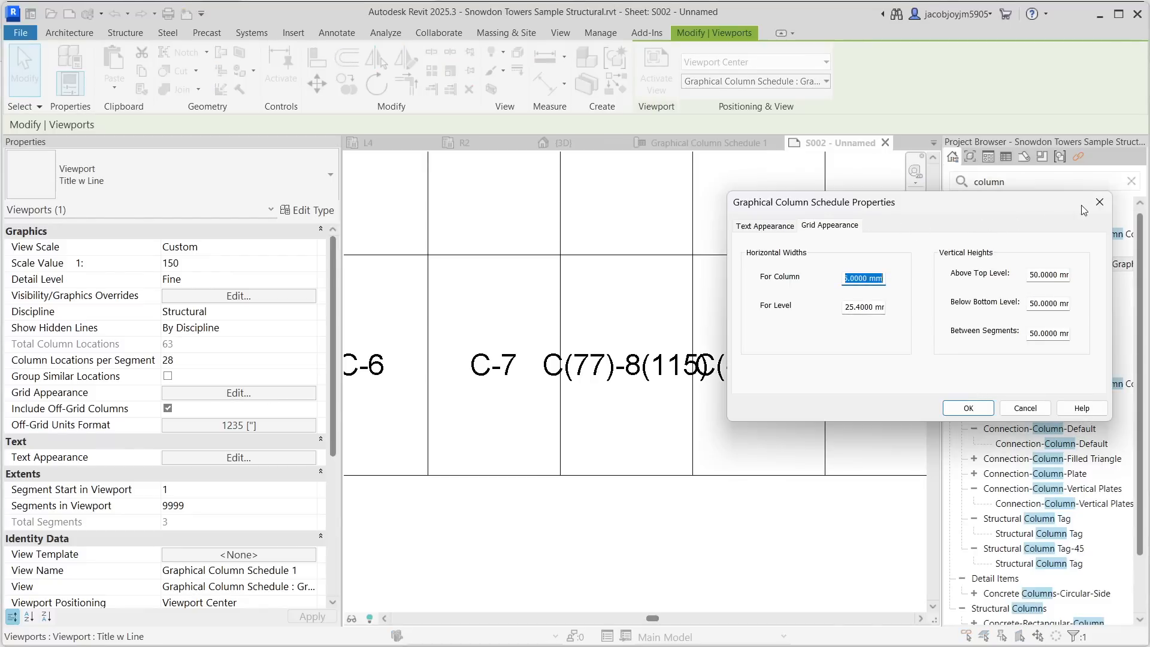
pyautogui.click(1099, 203)
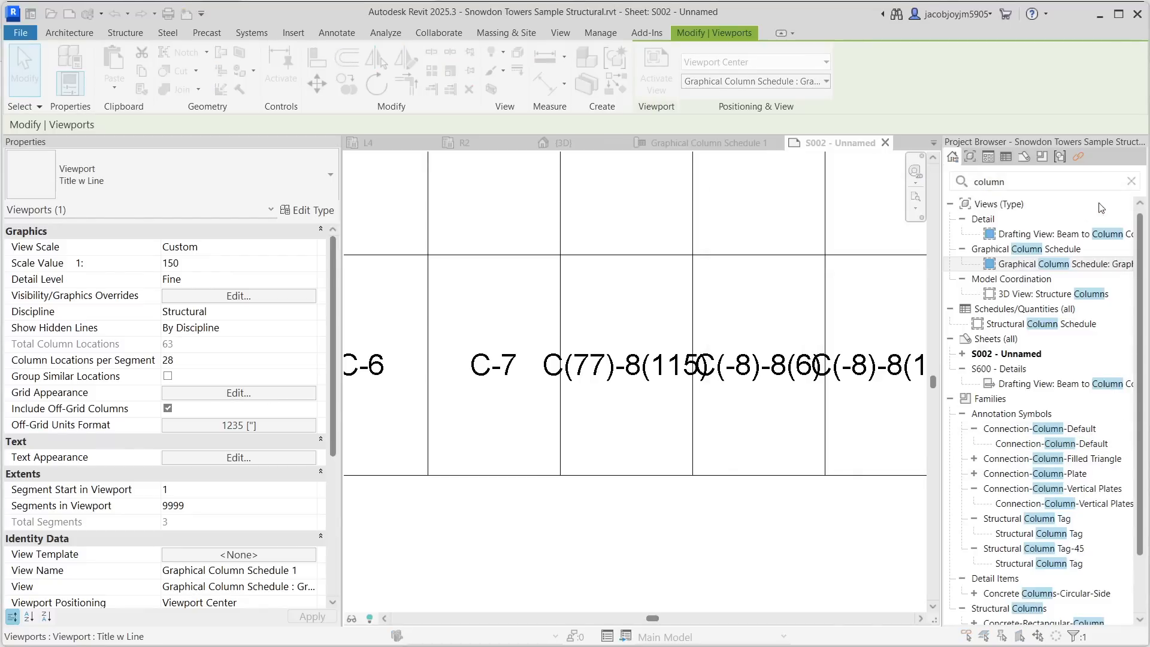
pyautogui.click(234, 425)
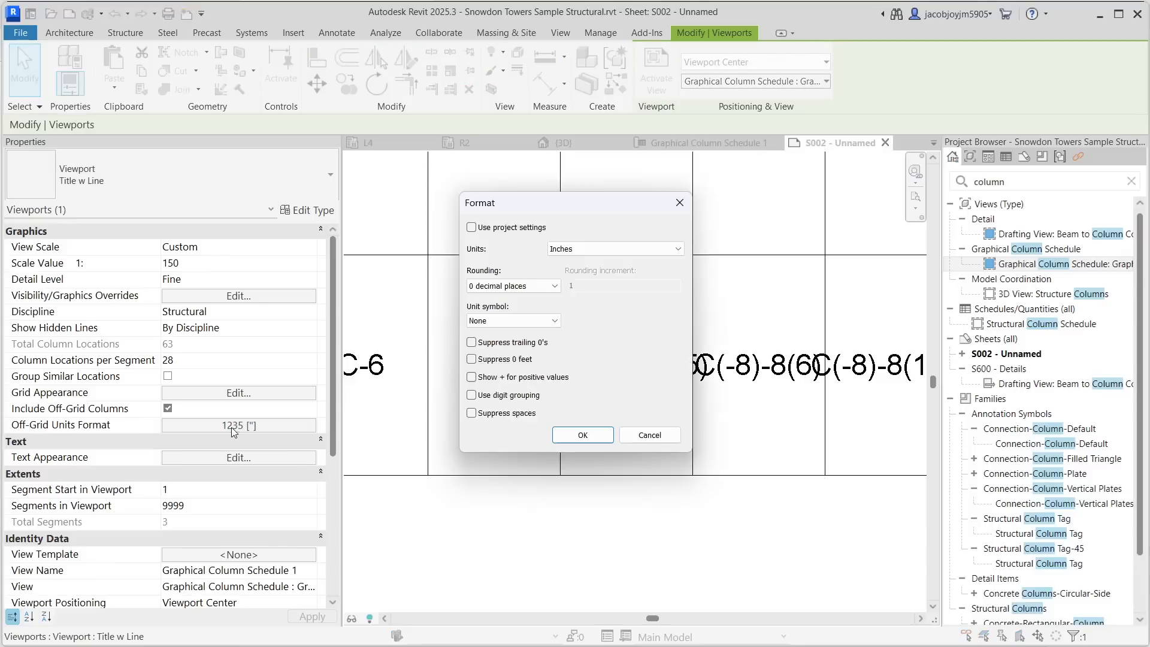
pyautogui.click(615, 248)
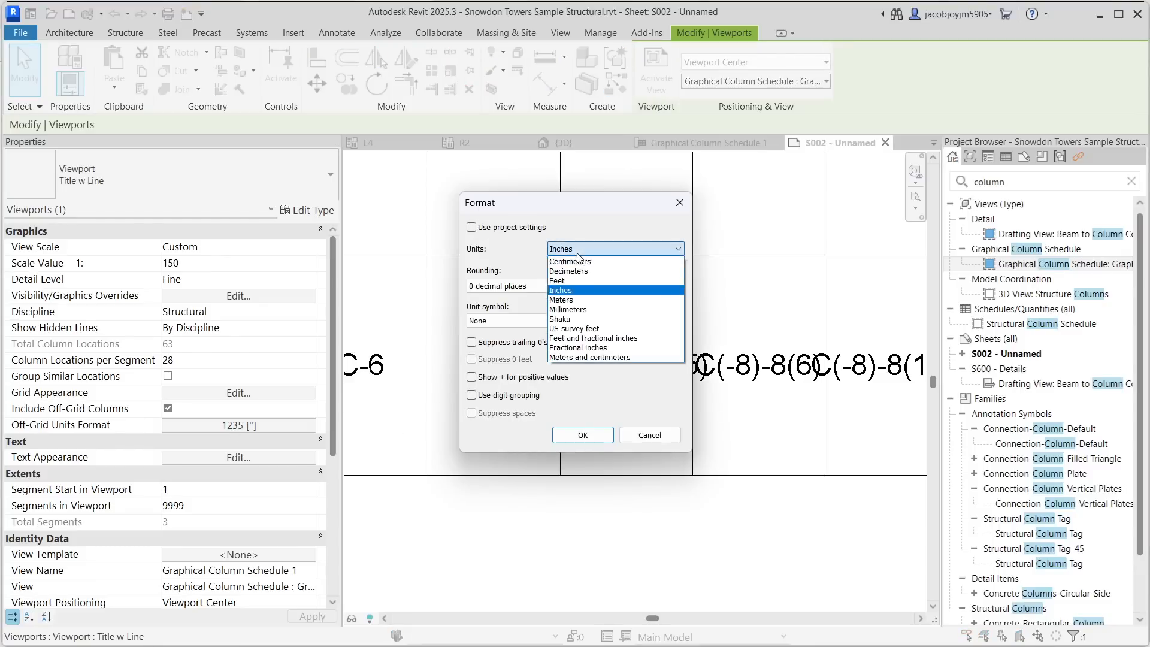
pyautogui.click(577, 315)
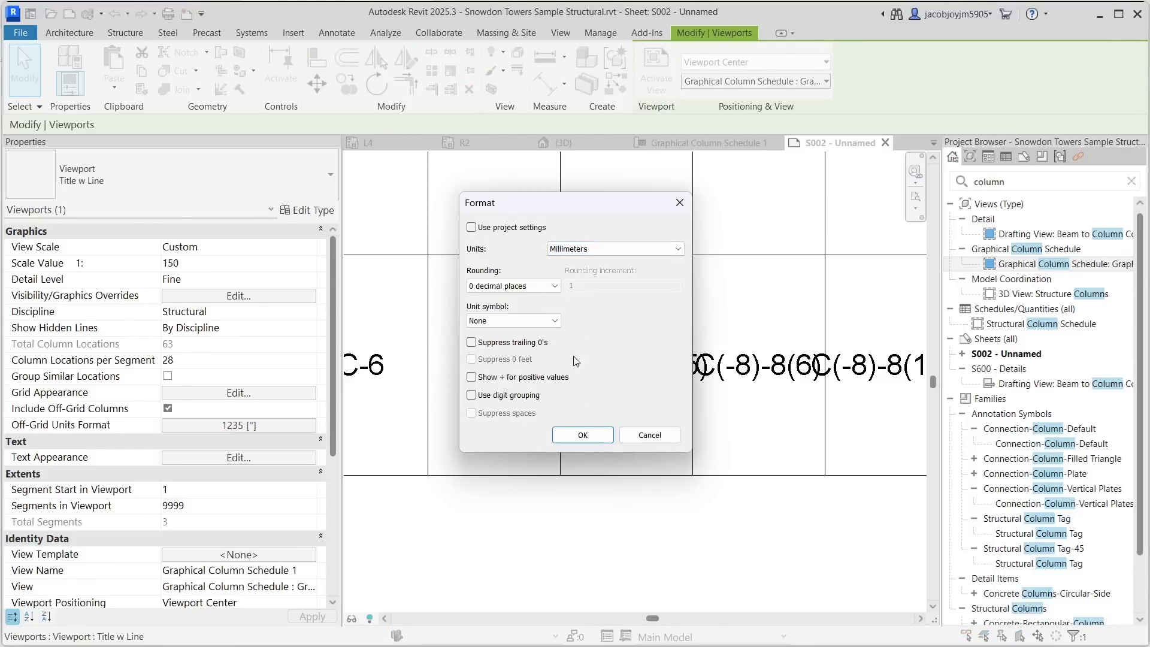
pyautogui.click(579, 434)
# - Increase the grid's horizontal width for columns to space out the column location labels
pyautogui.scroll(-5, 600, 376)
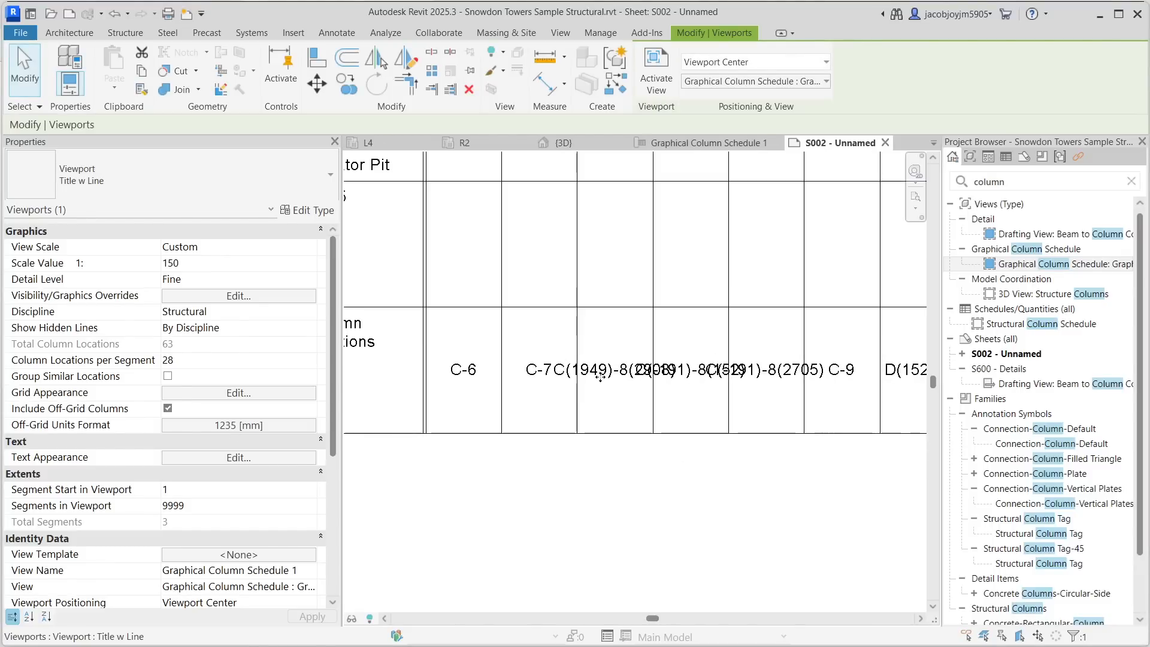
pyautogui.scroll(3, 569, 376)
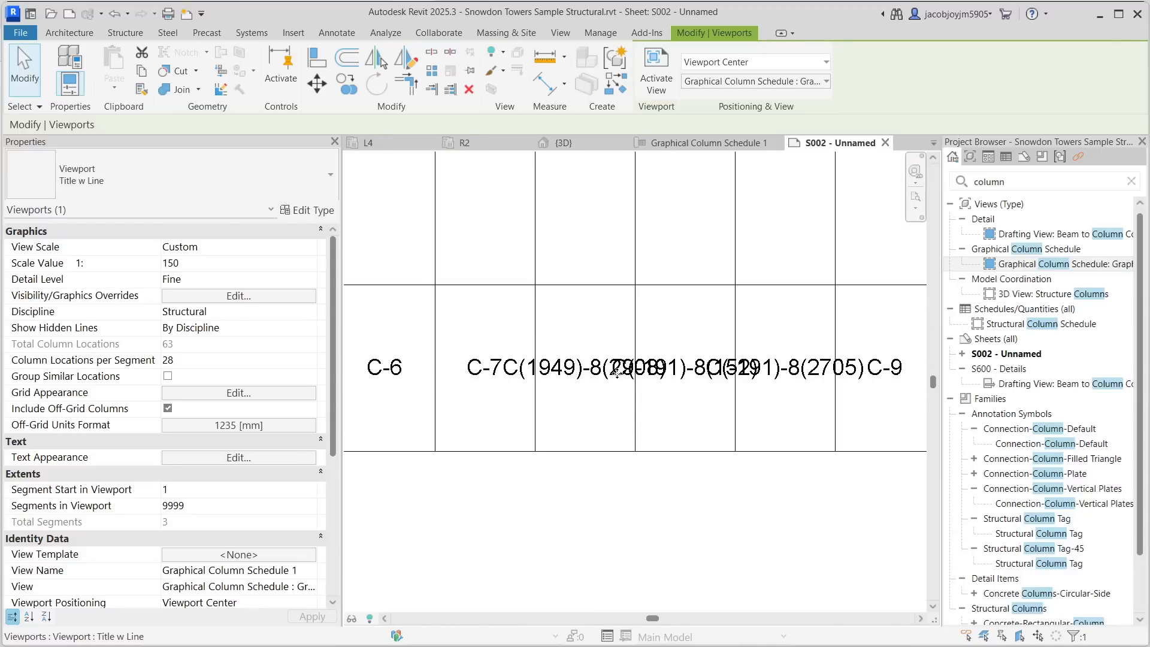
pyautogui.scroll(-2, 616, 371)
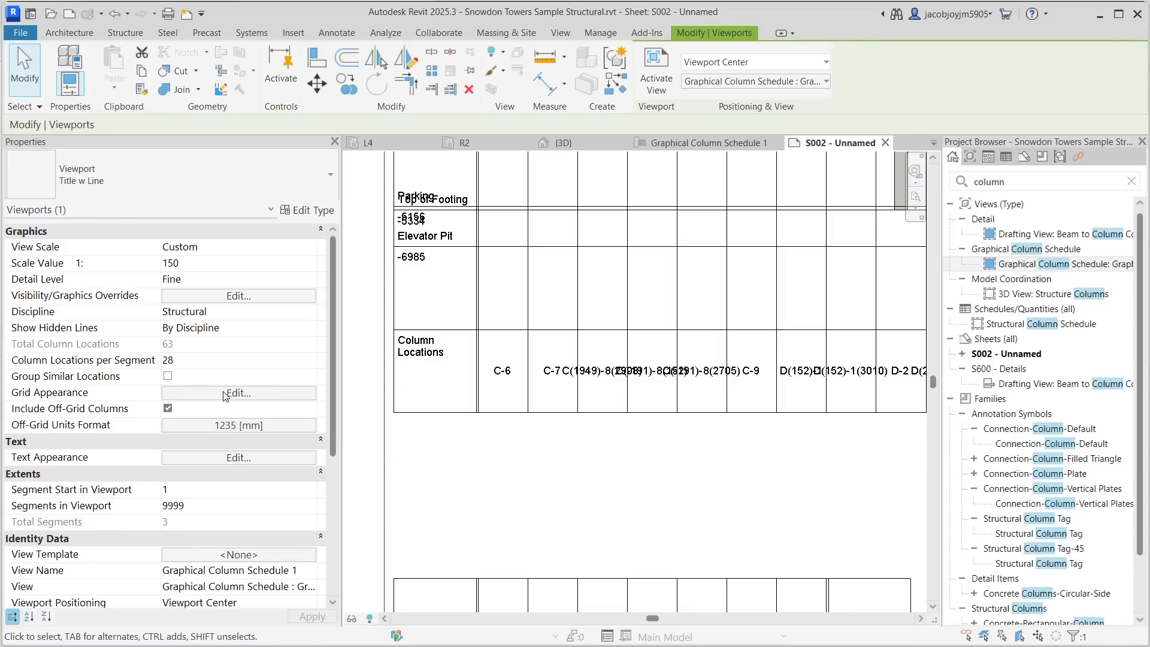
pyautogui.click(264, 395)
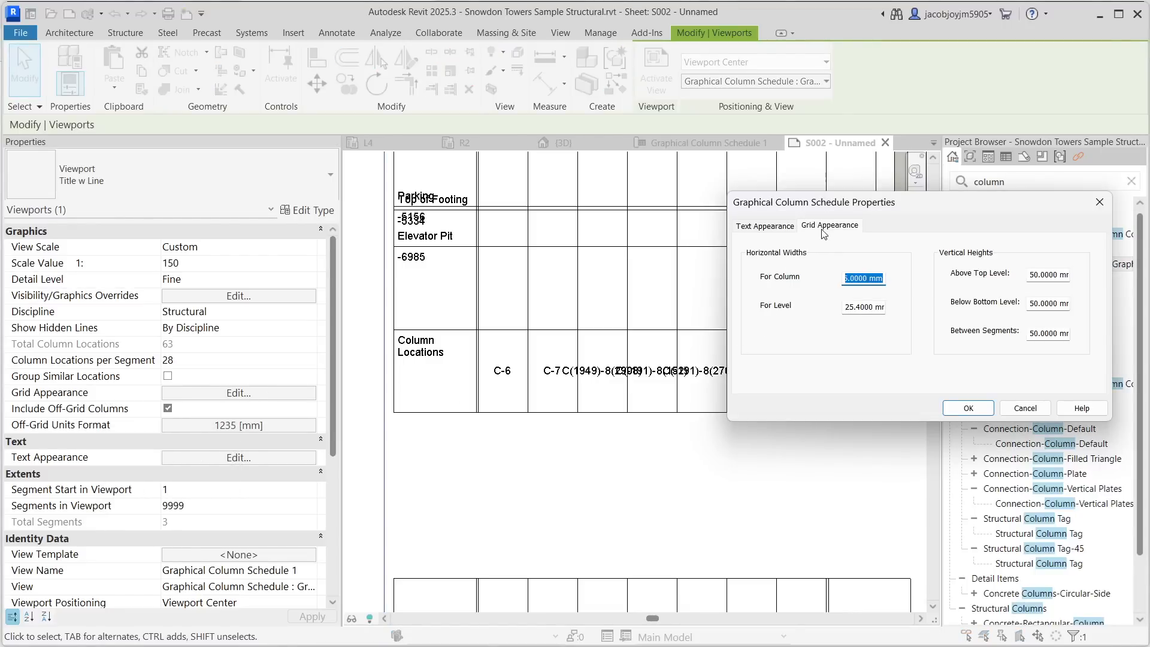
pyautogui.click(859, 279)
pyautogui.doubleClick(858, 277)
pyautogui.write('2')
pyautogui.click(967, 407)
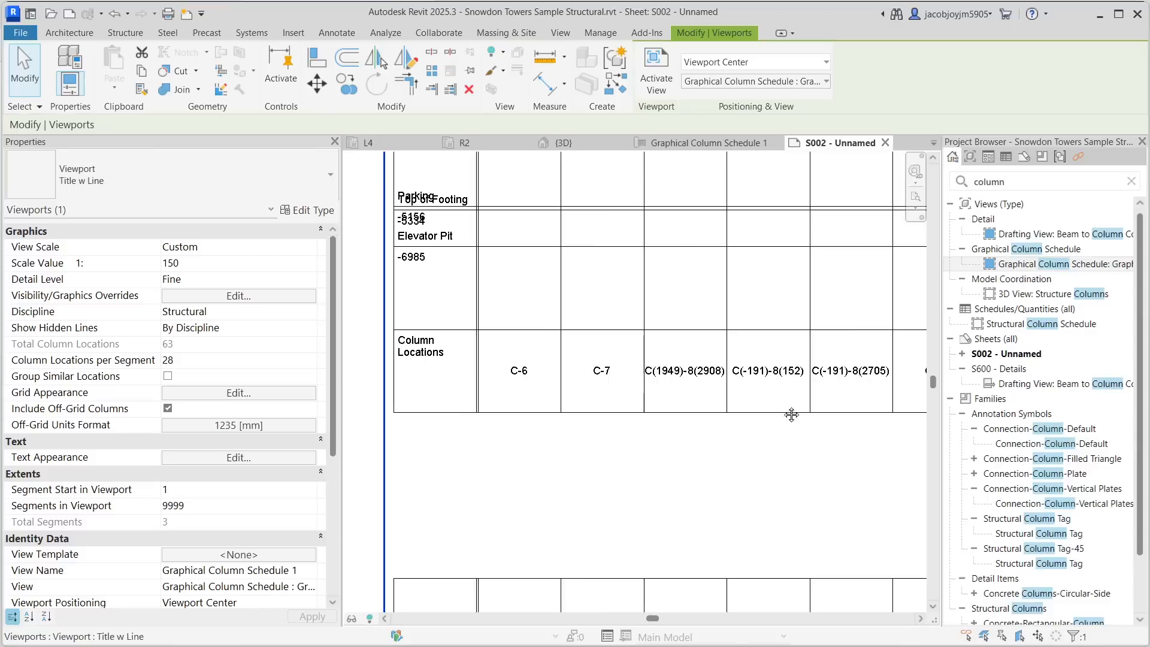
# - Widen the grid's horizontal column width once more so the long column location labels stop overlapping
pyautogui.moveTo(722, 413); pyautogui.dragTo(649, 412, button='middle')
pyautogui.scroll(-1, 555, 378)
pyautogui.moveTo(793, 390); pyautogui.dragTo(444, 364, button='middle')
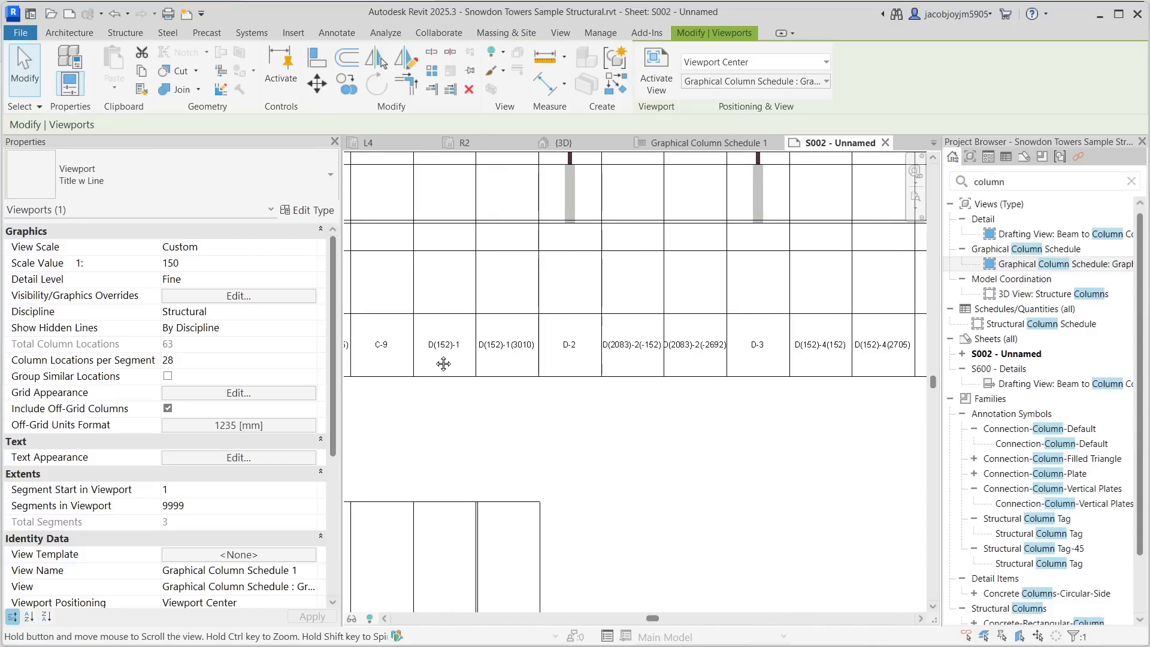
pyautogui.scroll(4, 742, 348)
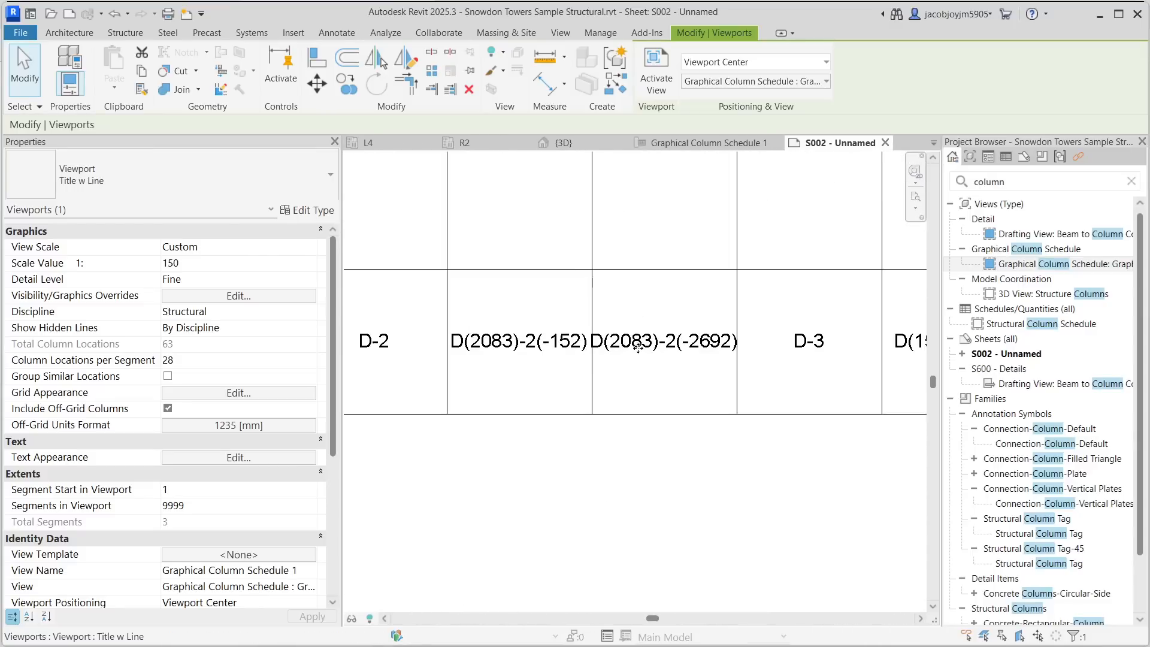
pyautogui.click(238, 392)
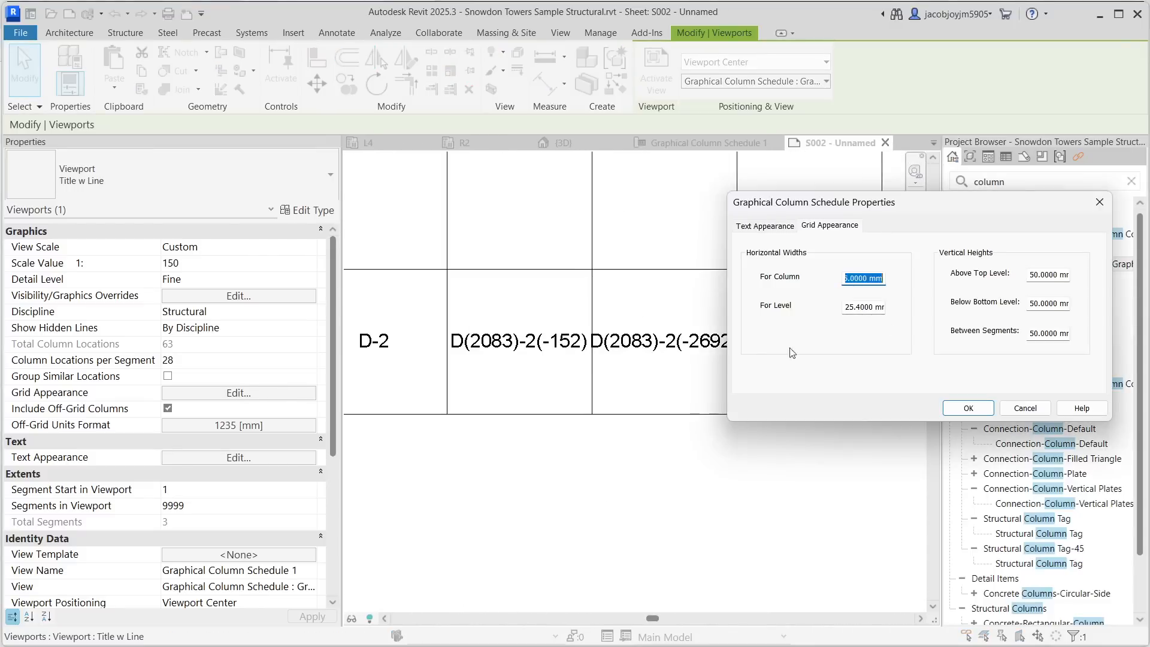
pyautogui.click(867, 279)
pyautogui.doubleClick(867, 279)
pyautogui.write('30mm')
pyautogui.click(969, 407)
# - Inspect the column location labels and level names across the zoomed-in schedule
pyautogui.scroll(-2, 727, 362)
pyautogui.moveTo(766, 358); pyautogui.dragTo(490, 353, button='middle')
pyautogui.moveTo(811, 358); pyautogui.dragTo(546, 354, button='middle')
pyautogui.scroll(-2, 558, 353)
pyautogui.keyDown('shift'); pyautogui.hscroll(5, 617, 360); pyautogui.keyUp('shift')
pyautogui.scroll(-3, 647, 353)
pyautogui.moveTo(653, 354); pyautogui.dragTo(846, 357, button='middle')
pyautogui.scroll(6, 525, 414)
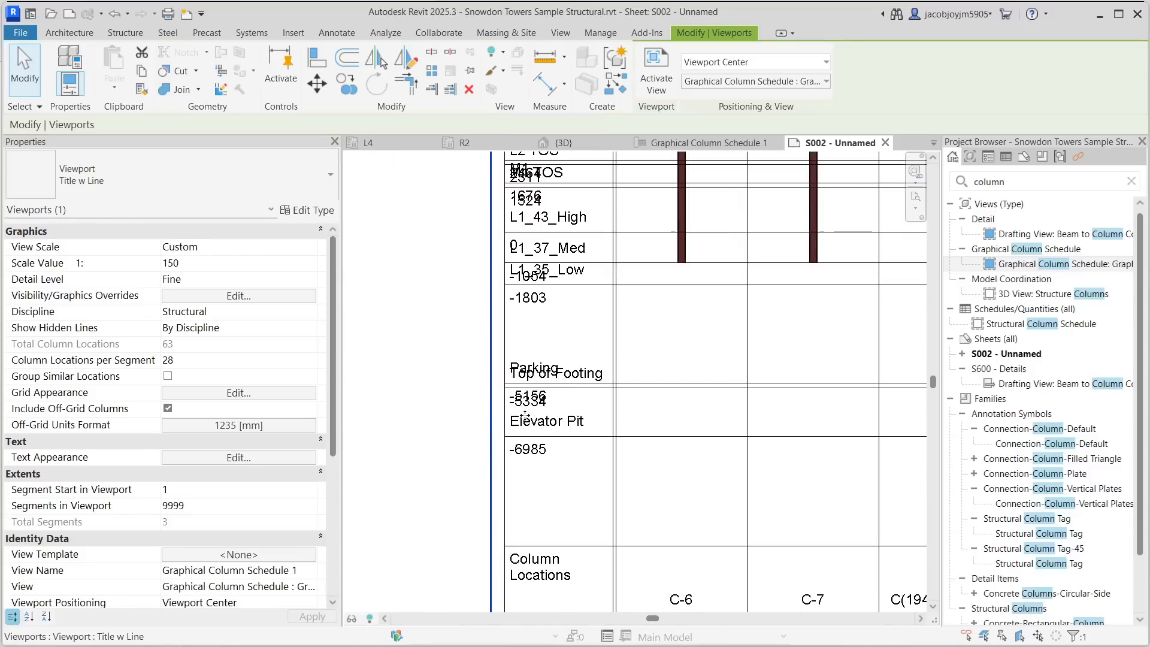
pyautogui.scroll(-3, 548, 382)
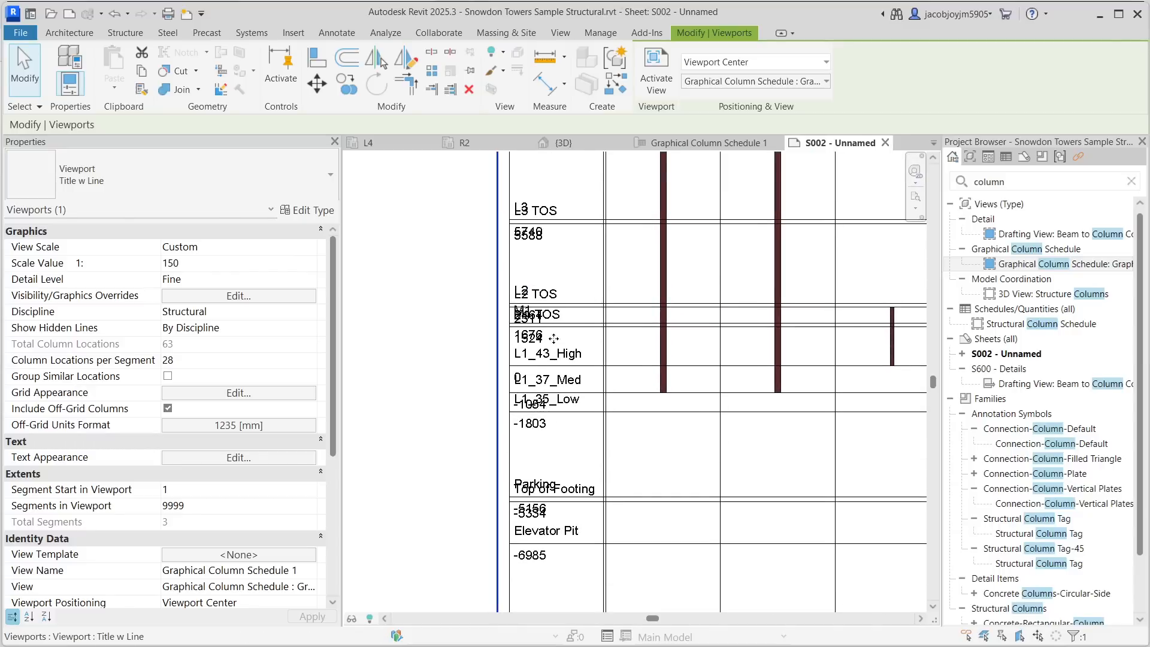
# - Review the whole schedule layout on the sheet and the overlapping level names and elevations
pyautogui.scroll(-4, 550, 382)
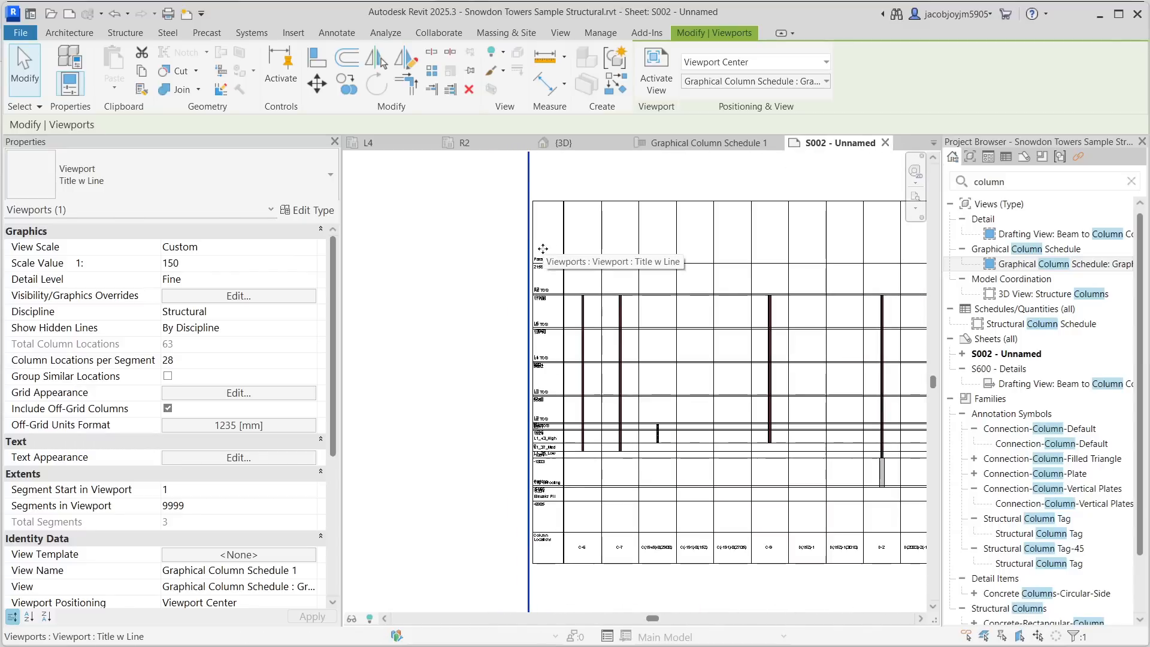
pyautogui.scroll(5, 547, 388)
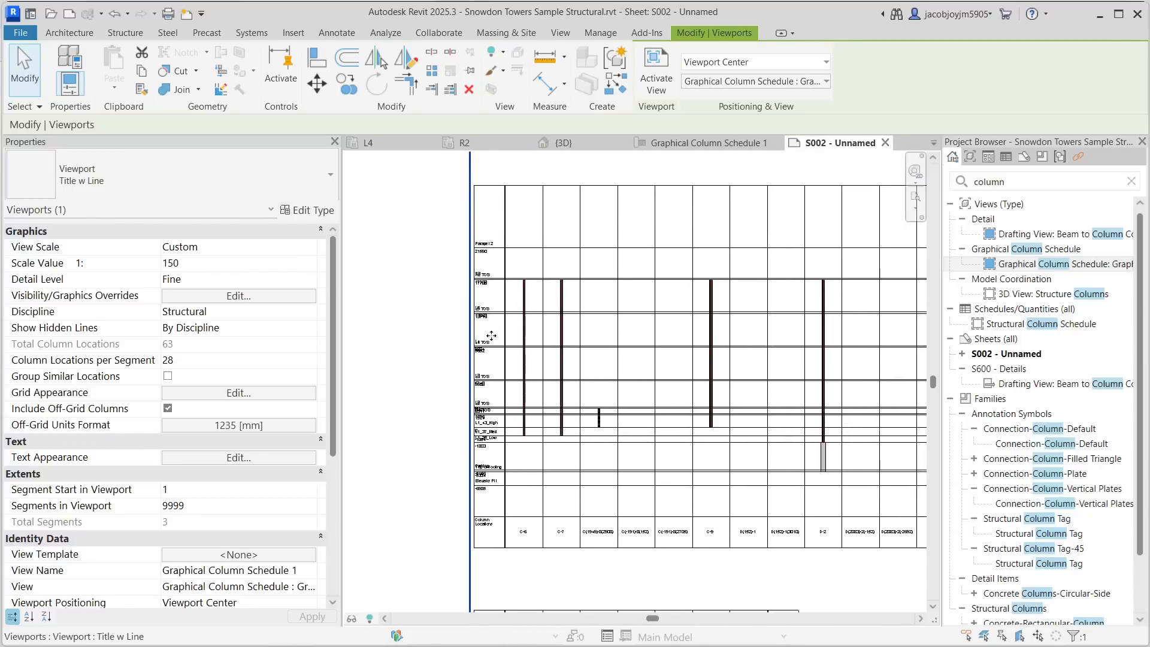
pyautogui.scroll(3, 465, 385)
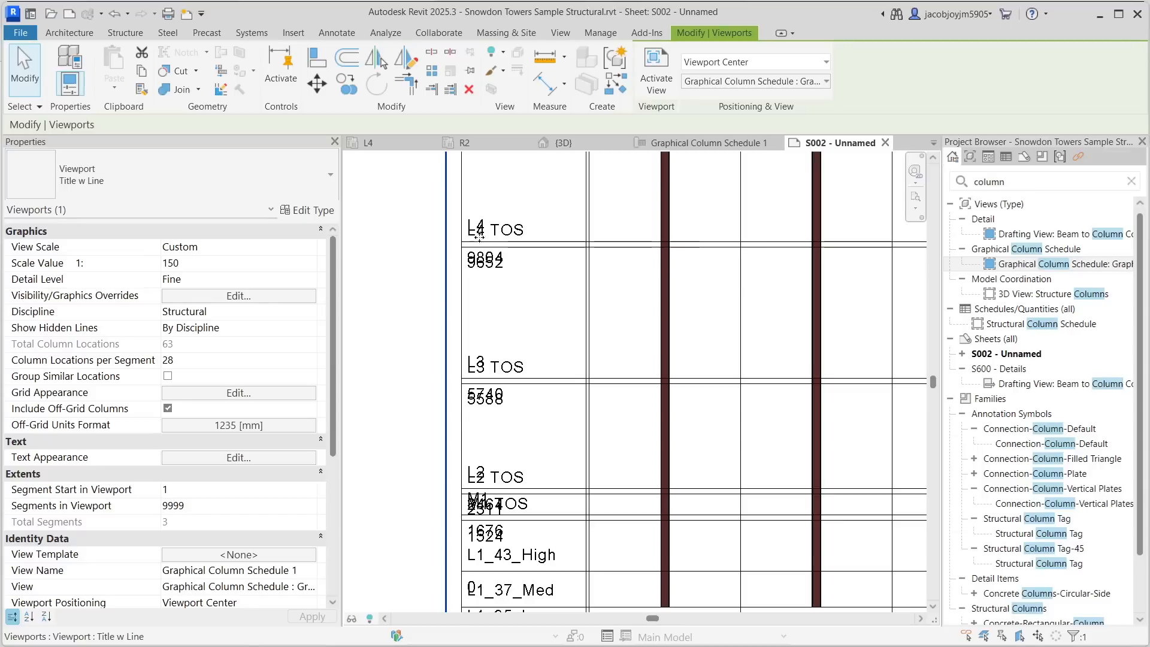
pyautogui.scroll(1, 500, 263)
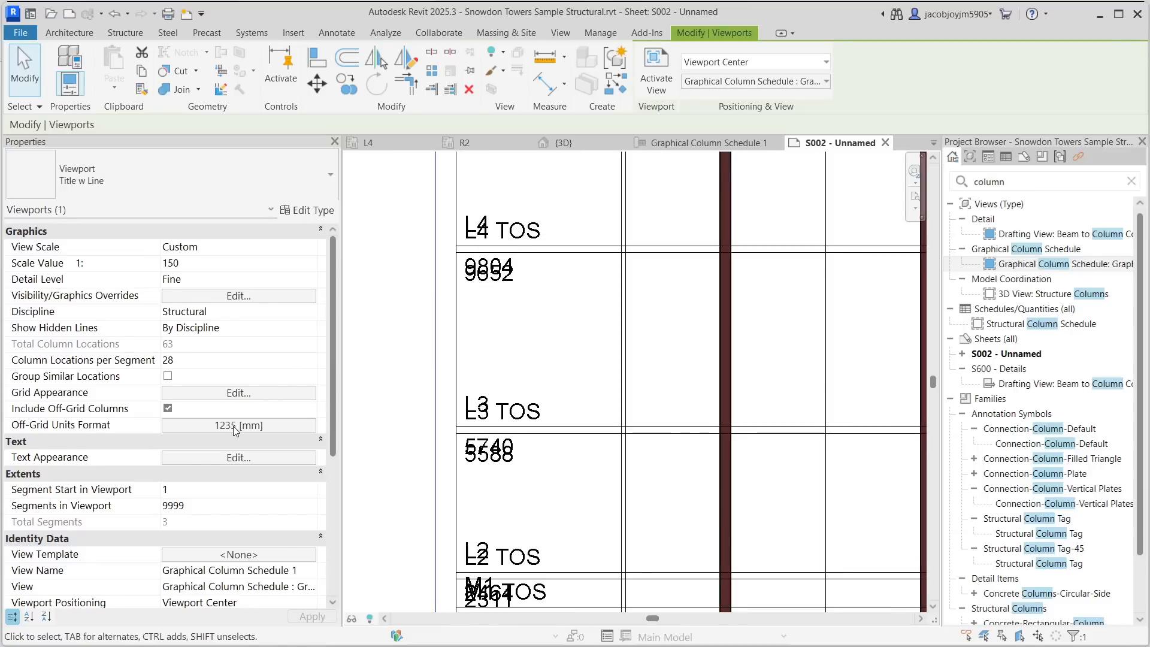
# - Open the Hidden Levels editor in the schedule viewport's properties
pyautogui.scroll(-2, 236, 431)
pyautogui.scroll(2, 236, 431)
pyautogui.scroll(-6, 225, 427)
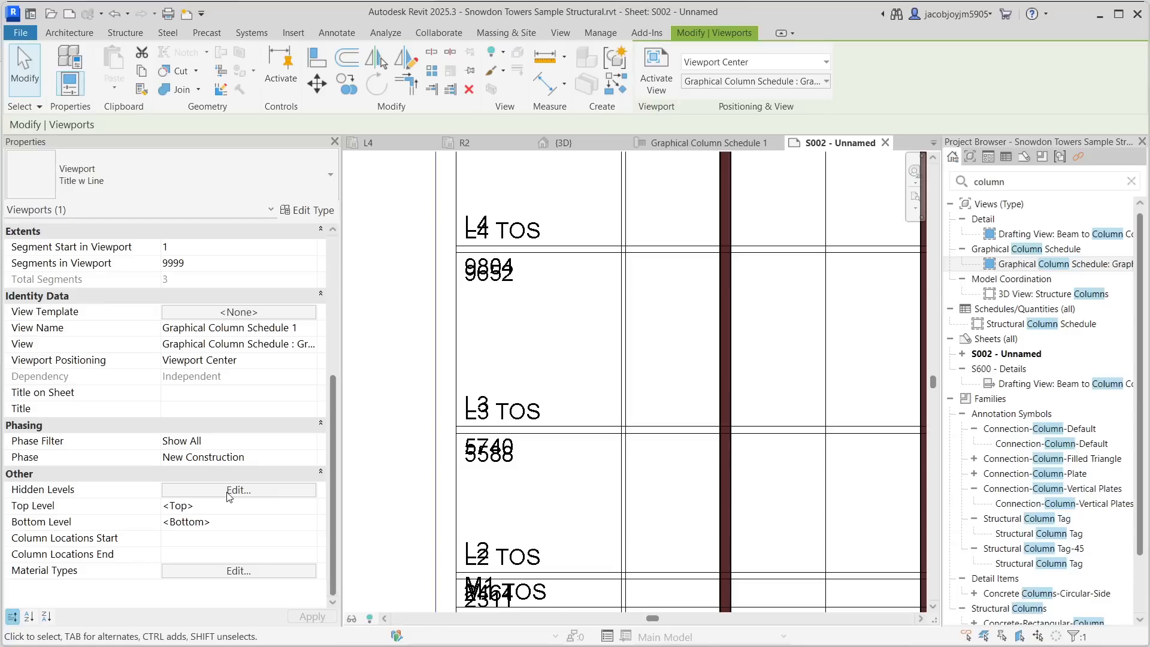
pyautogui.click(248, 490)
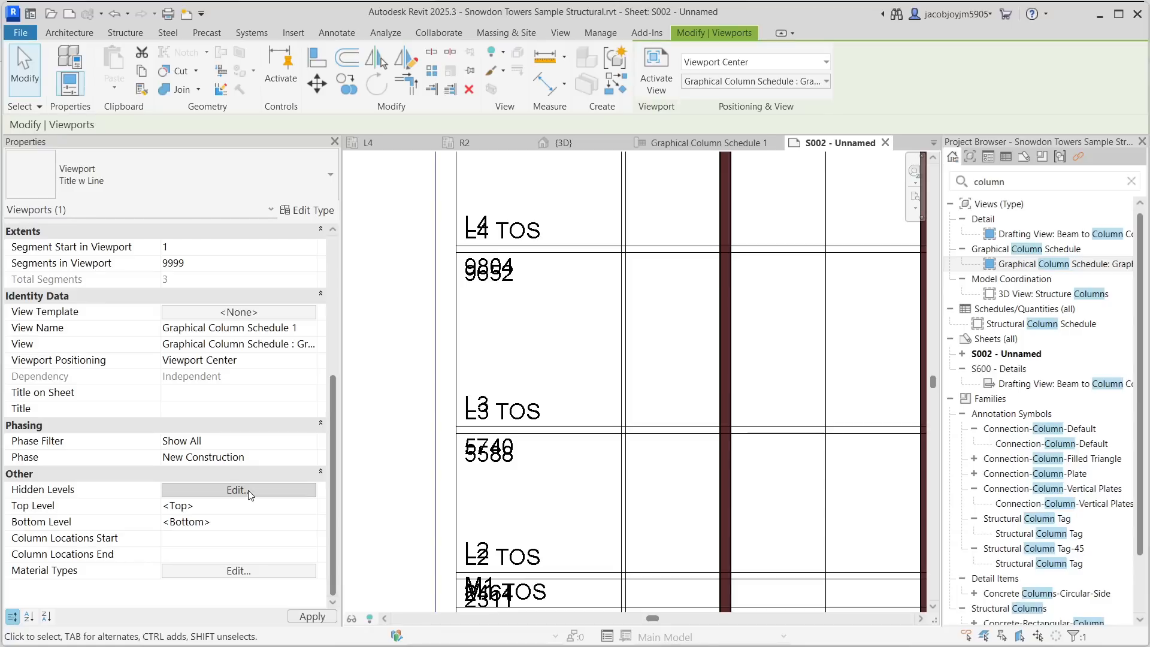
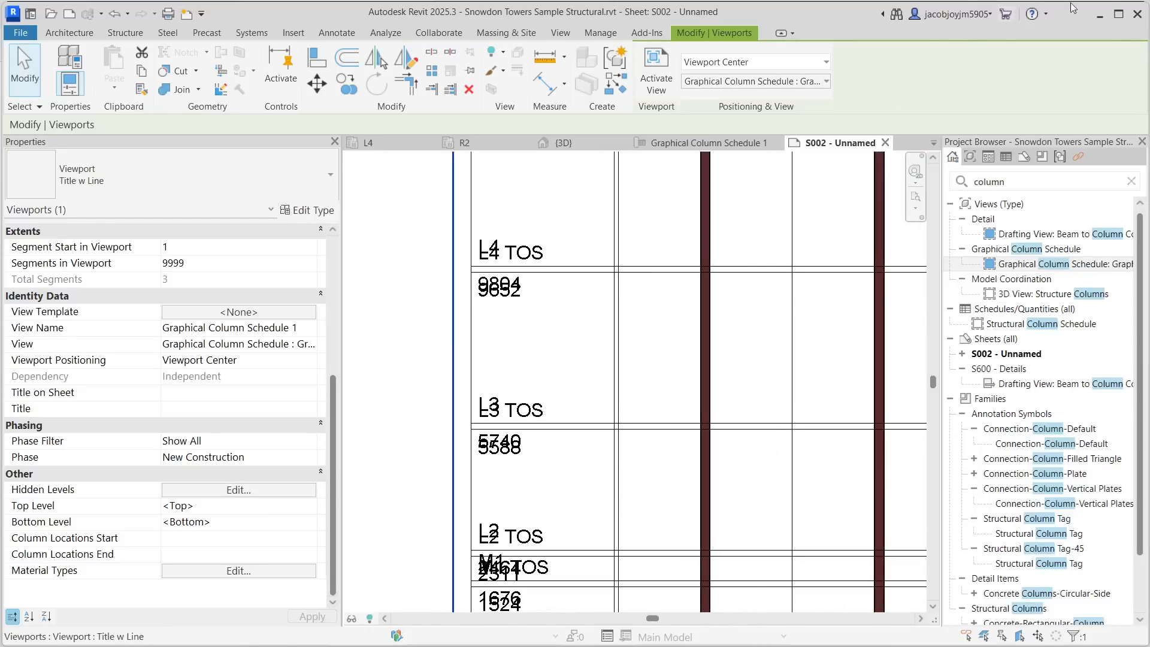
# - Hide the L2, L3 and L4 levels in the graphical column schedule through its Hidden Levels settings
pyautogui.click(1118, 14)
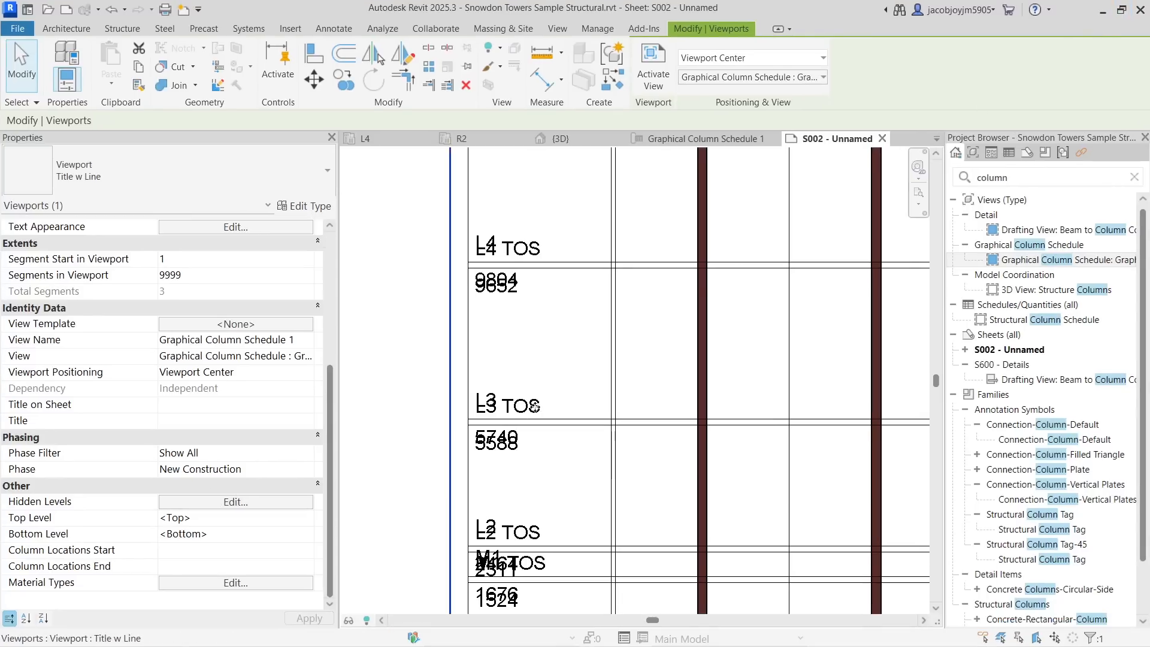
pyautogui.scroll(-3, 551, 376)
pyautogui.scroll(-3, 552, 375)
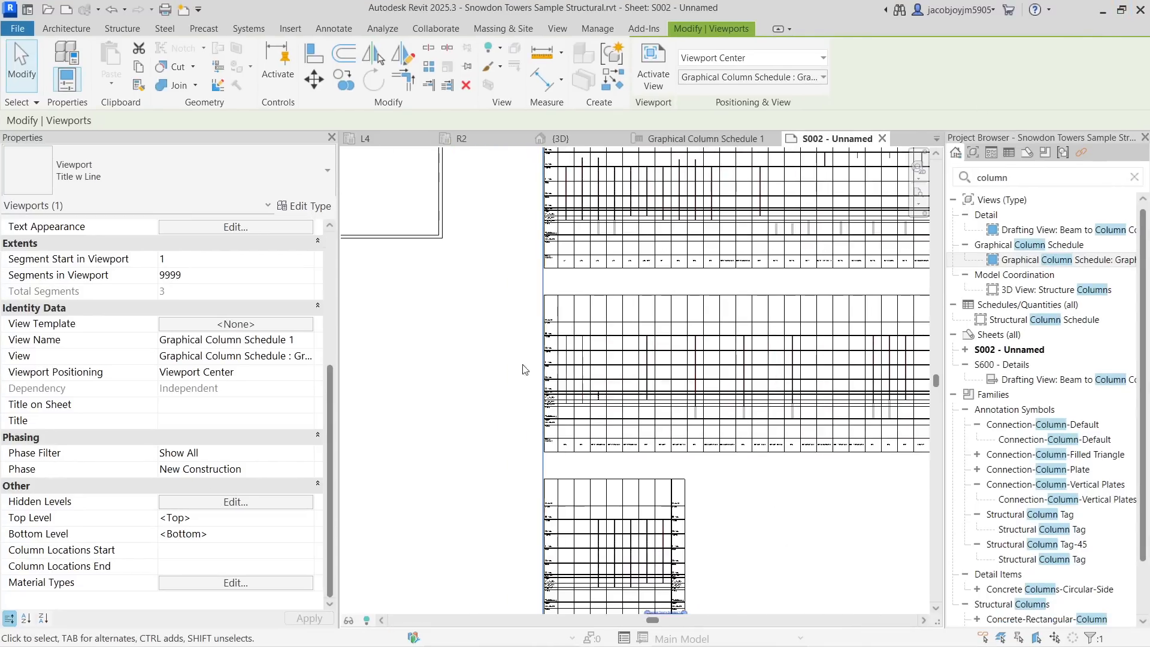
pyautogui.click(441, 277)
pyautogui.doubleClick(652, 301)
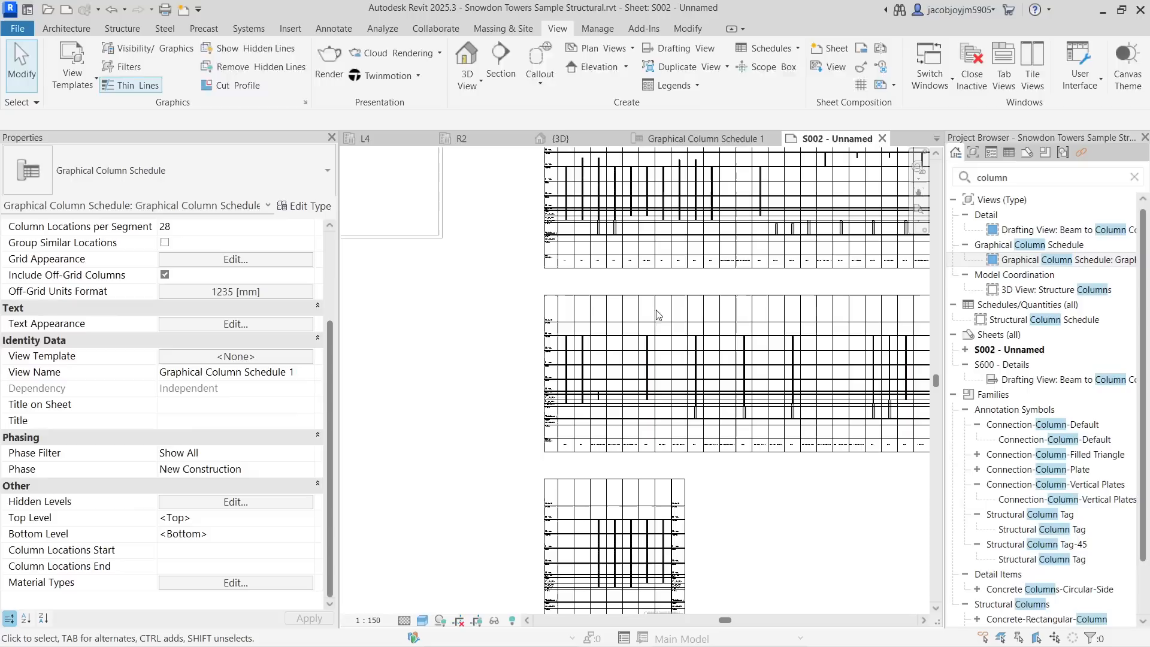
pyautogui.scroll(-2, 557, 395)
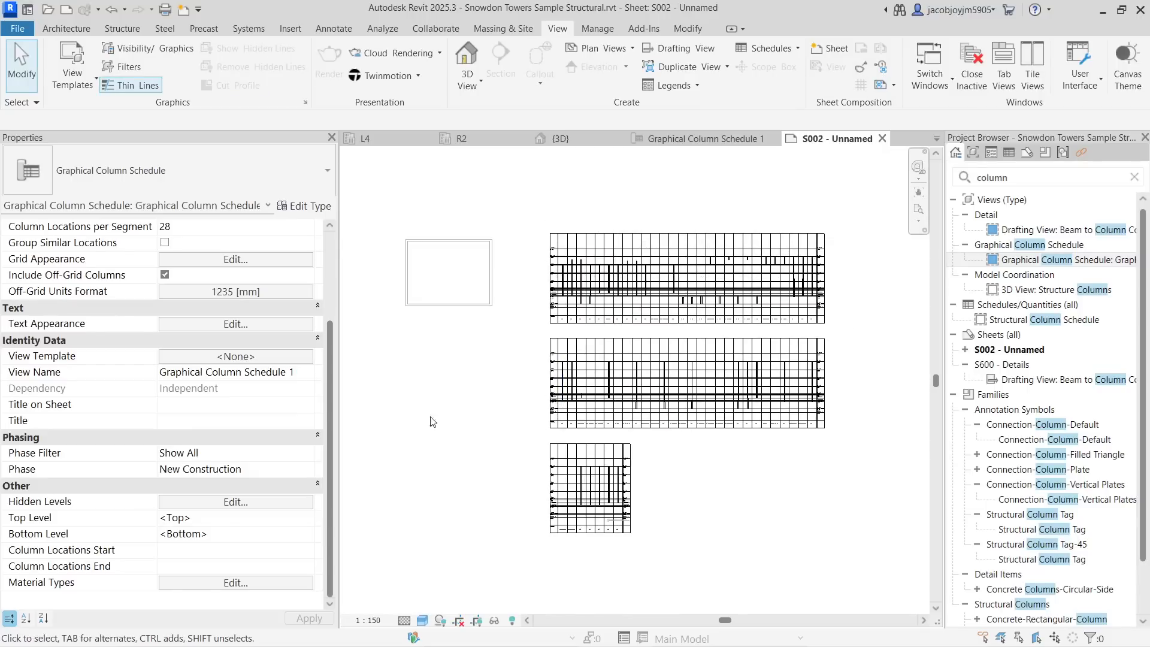
pyautogui.click(261, 503)
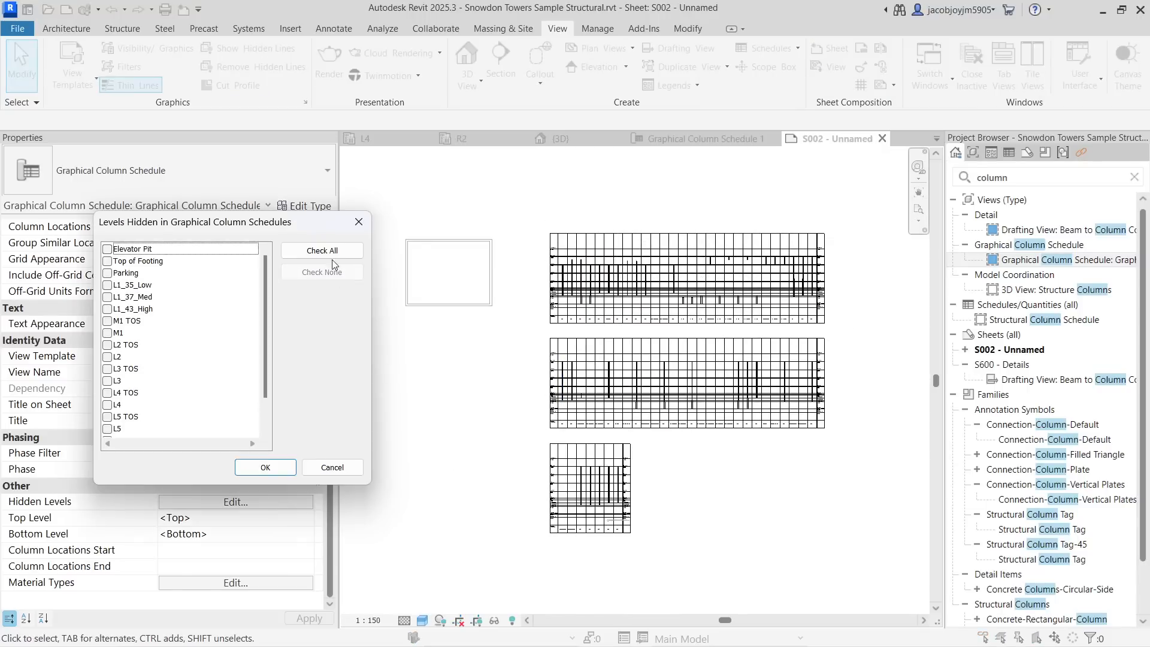
pyautogui.moveTo(299, 223); pyautogui.dragTo(844, 334)
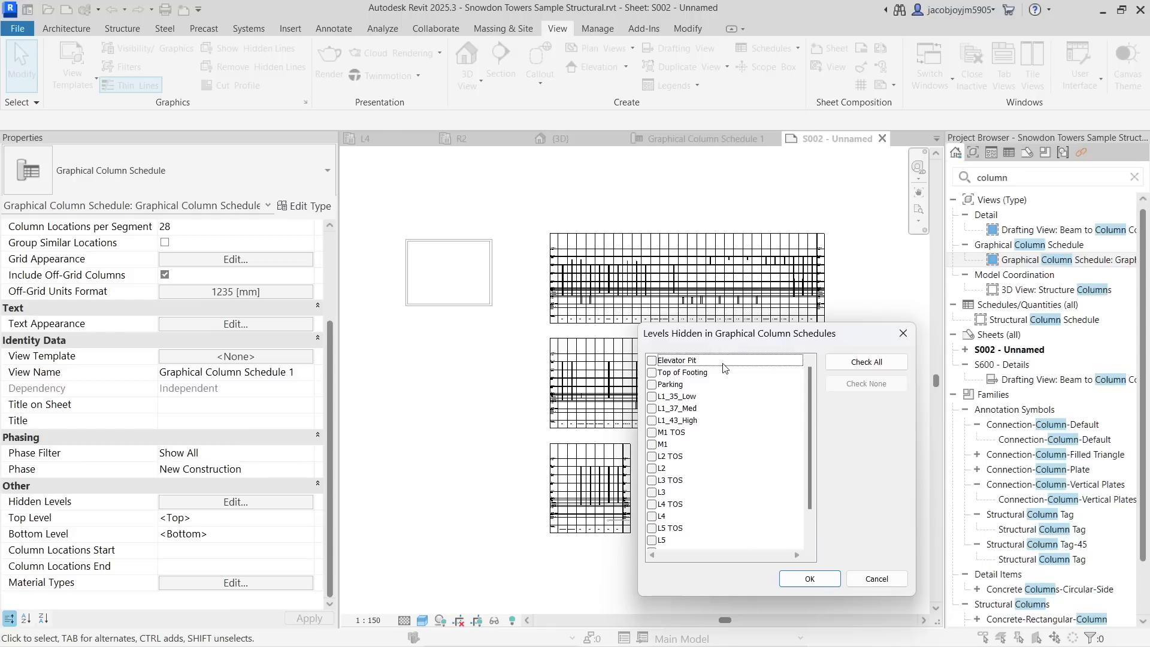
pyautogui.click(652, 469)
pyautogui.click(652, 492)
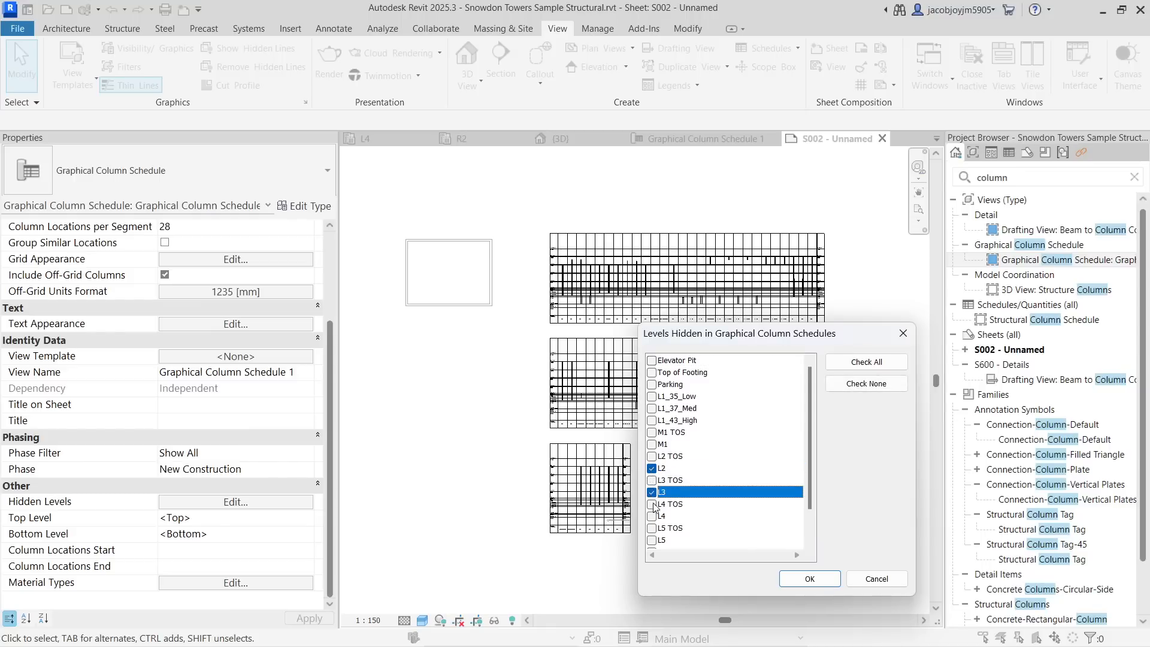
pyautogui.click(652, 516)
pyautogui.click(812, 578)
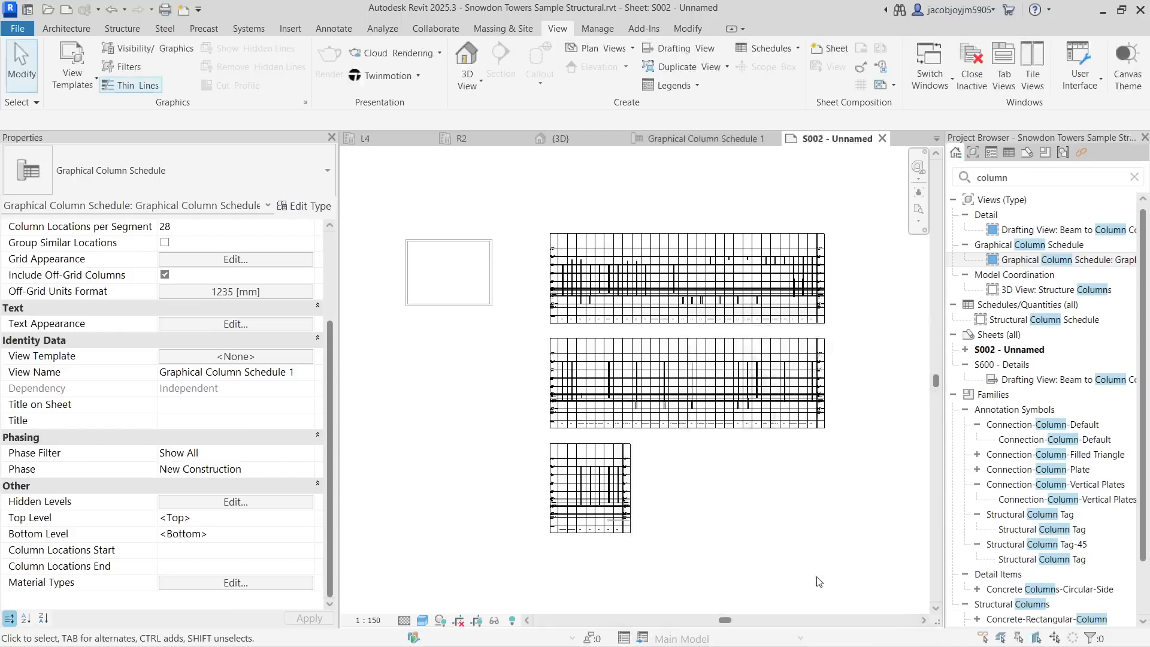
# - Also hide the R2 level in the schedule's Hidden Levels list
pyautogui.scroll(10, 599, 309)
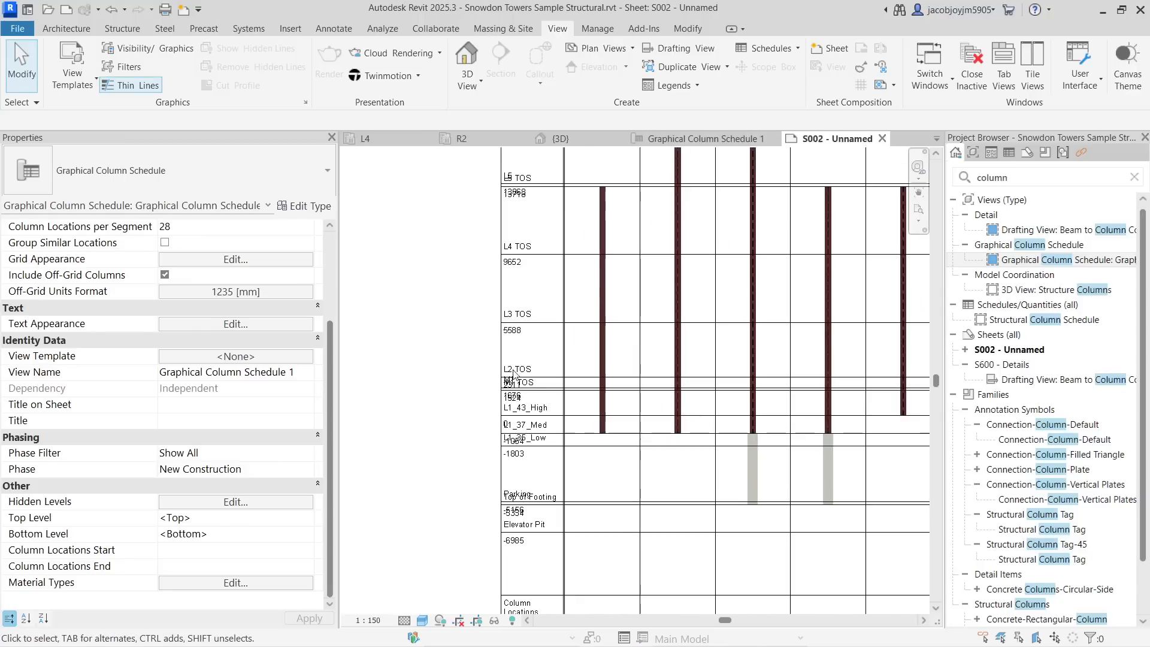
pyautogui.moveTo(525, 278); pyautogui.dragTo(521, 400, button='middle')
pyautogui.scroll(4, 515, 390)
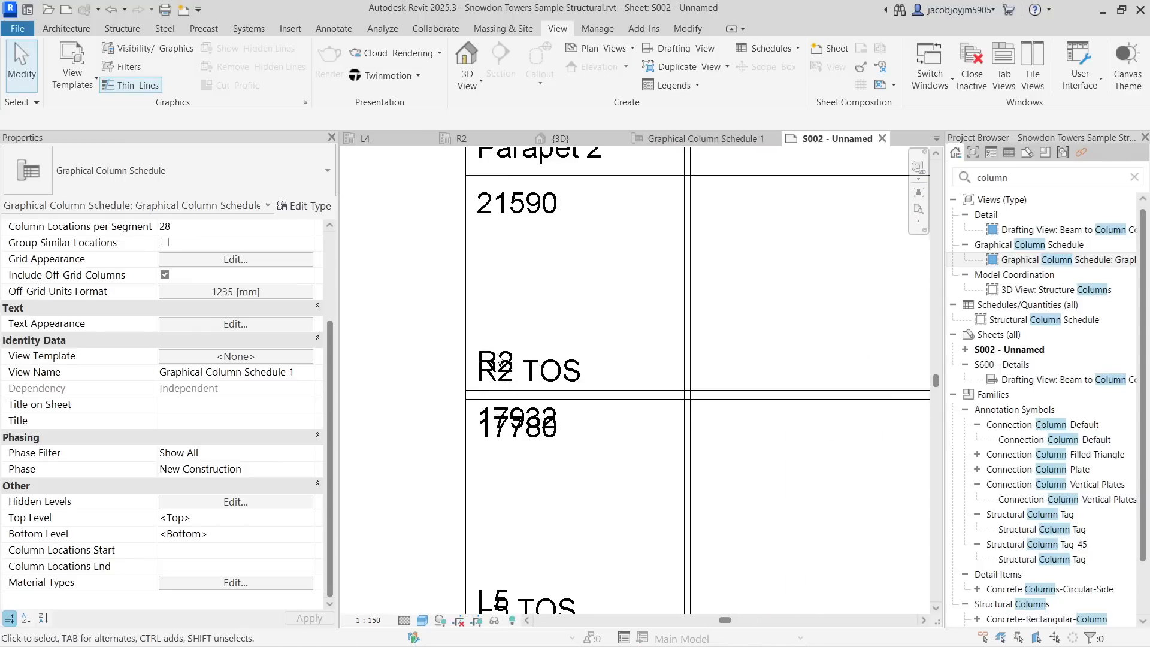
pyautogui.click(253, 503)
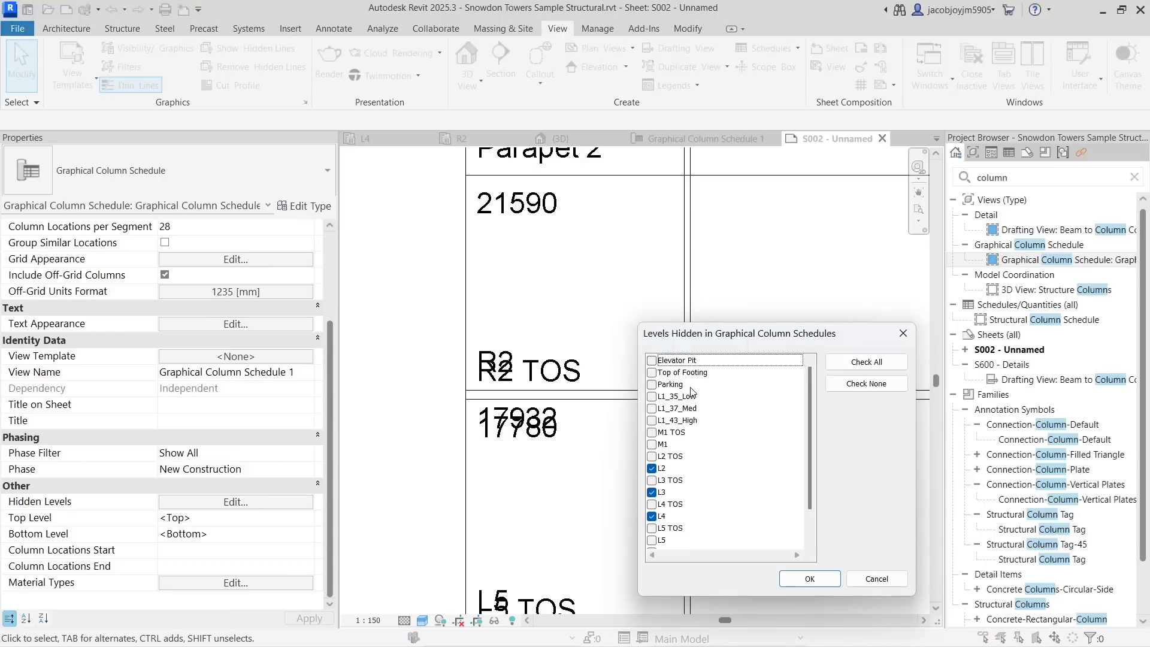
pyautogui.scroll(-1, 664, 518)
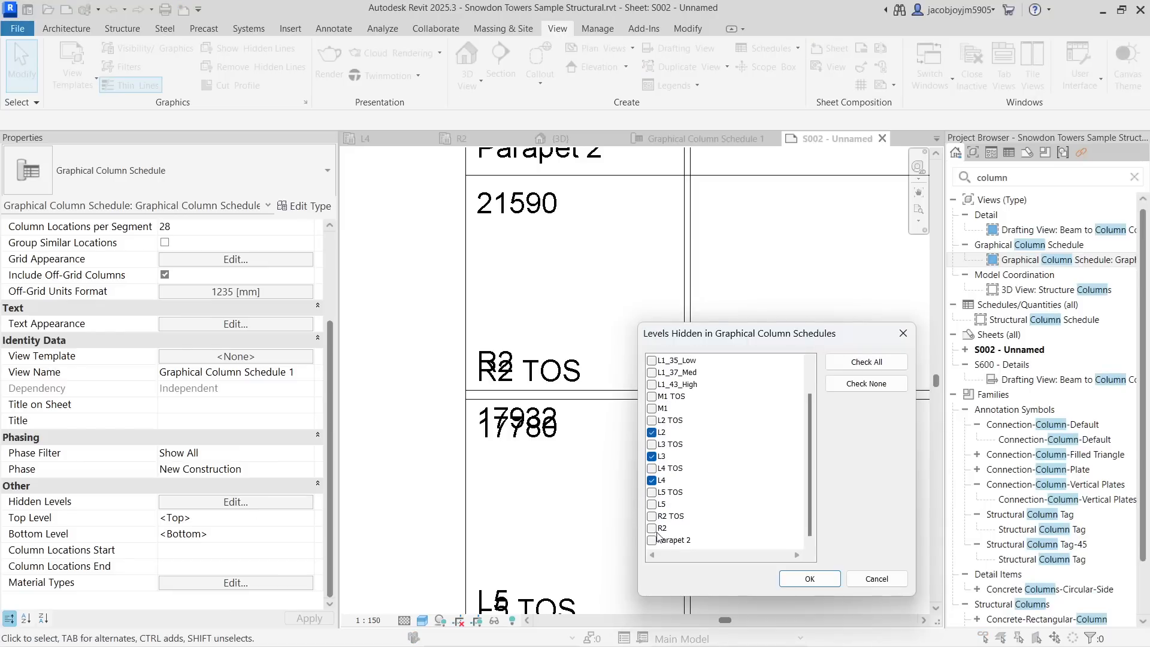
pyautogui.click(652, 528)
pyautogui.click(810, 578)
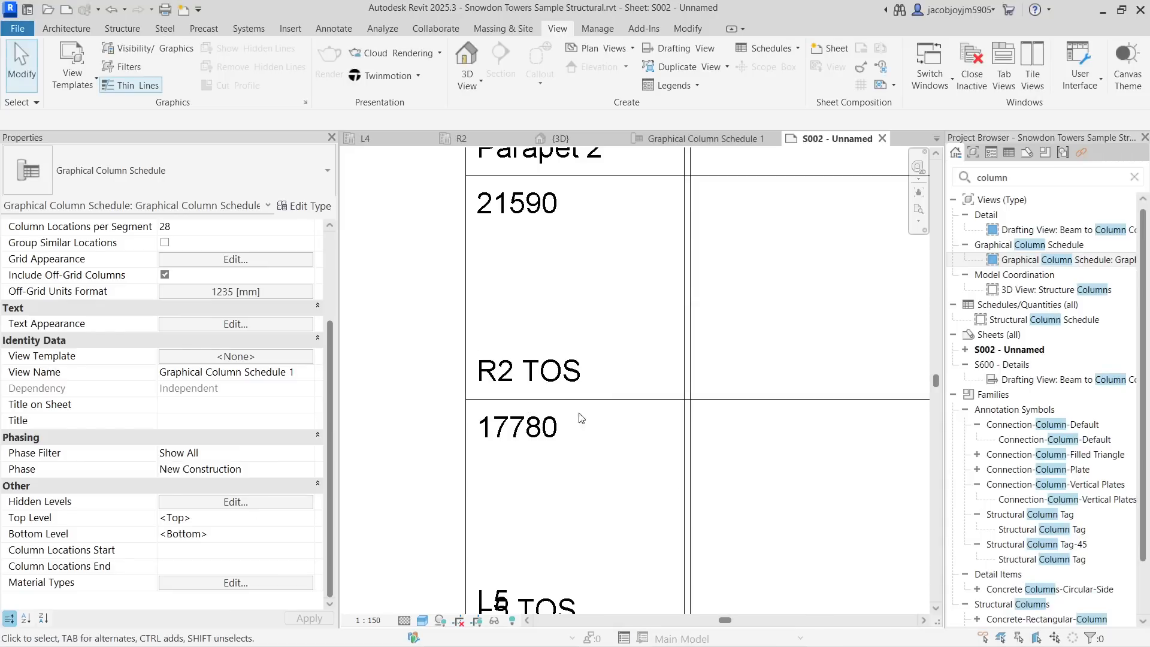
# - Add the L5 level to the schedule's hidden levels
pyautogui.scroll(-2, 551, 388)
pyautogui.moveTo(551, 388); pyautogui.dragTo(535, 322, button='middle')
pyautogui.moveTo(544, 469); pyautogui.dragTo(543, 337, button='middle')
pyautogui.scroll(2, 531, 361)
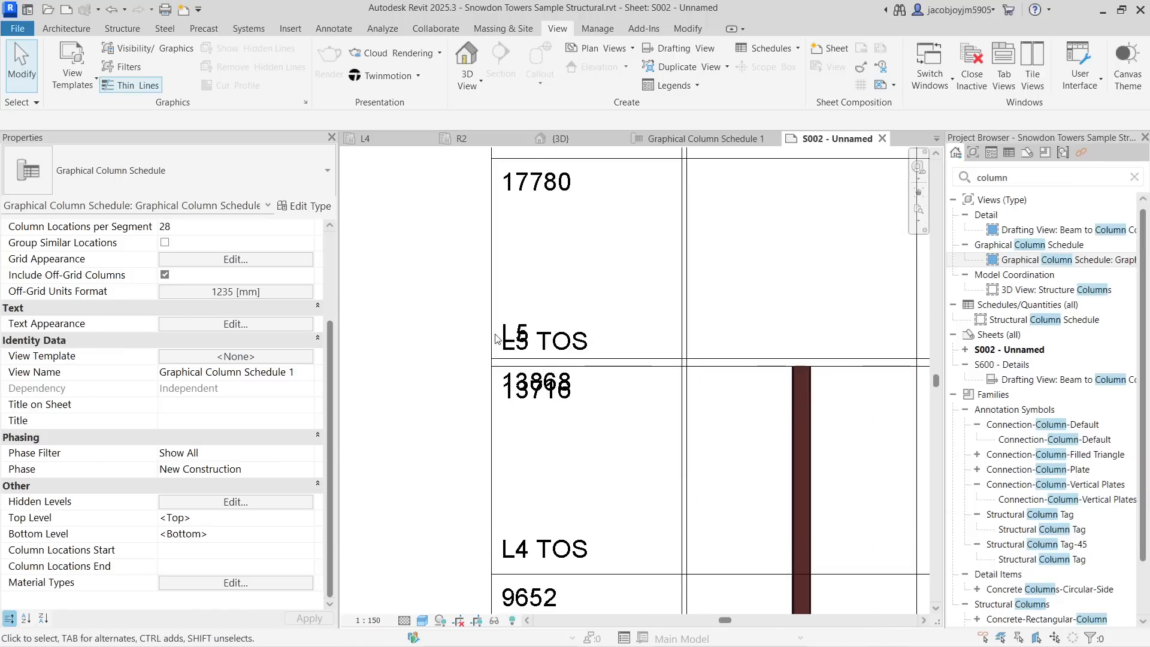
pyautogui.click(293, 504)
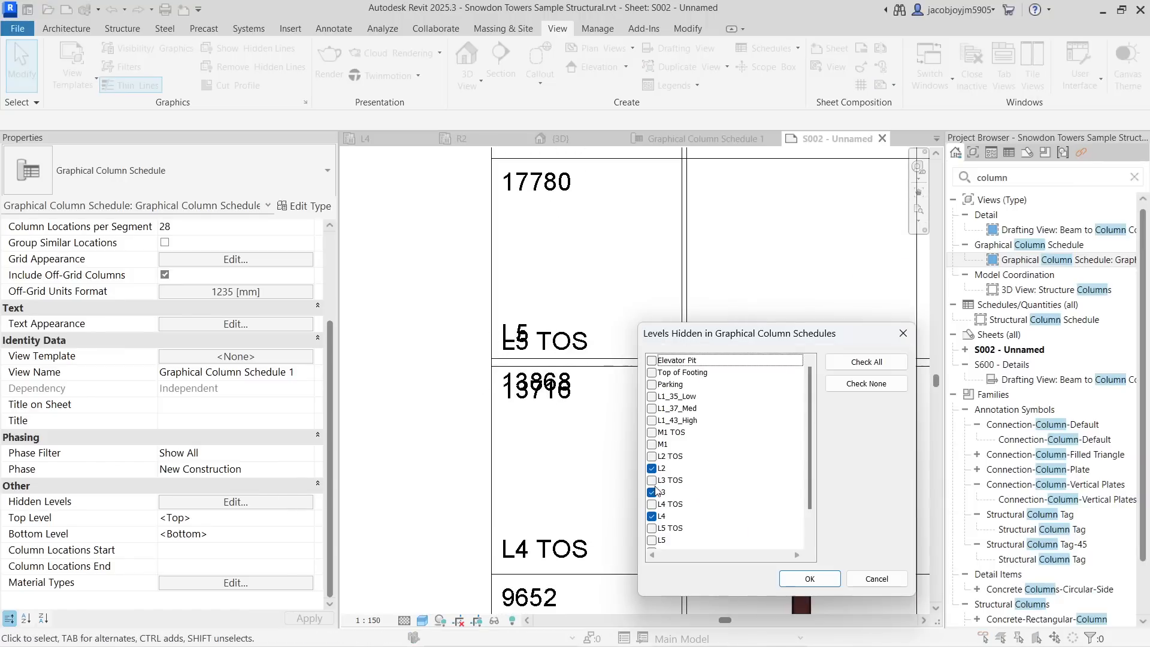
pyautogui.scroll(-1, 656, 491)
pyautogui.click(652, 516)
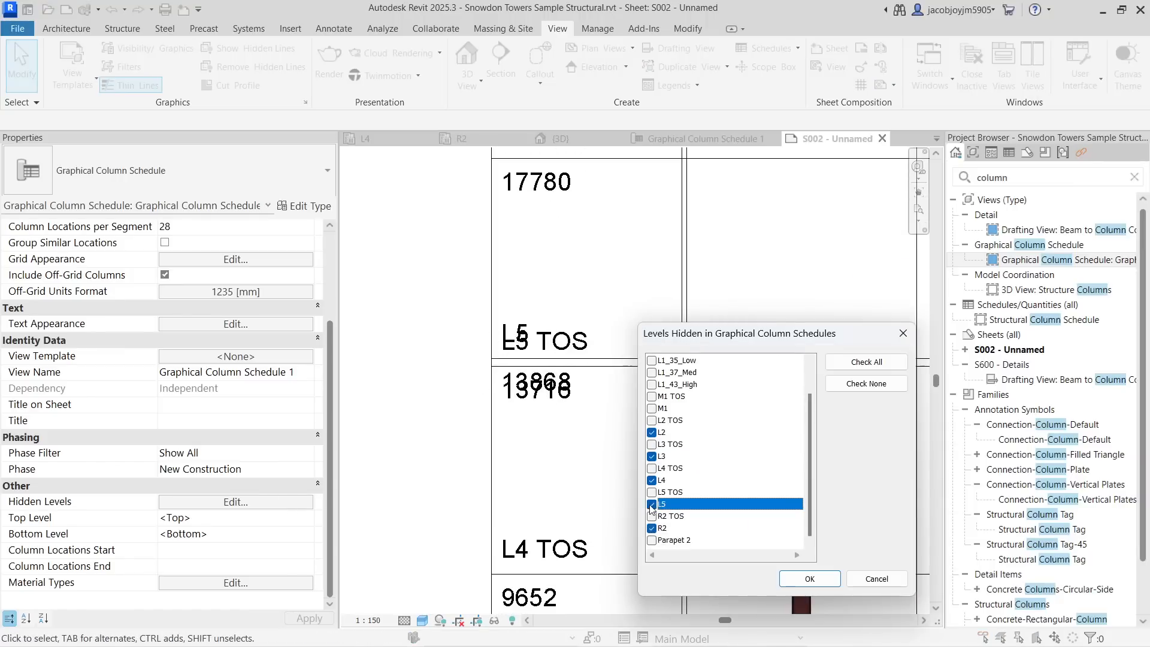
pyautogui.click(809, 579)
# - Review the Hidden Levels list against the schedule's remaining overlapping level labels
pyautogui.moveTo(607, 524); pyautogui.dragTo(616, 255, button='middle')
pyautogui.scroll(-3, 616, 252)
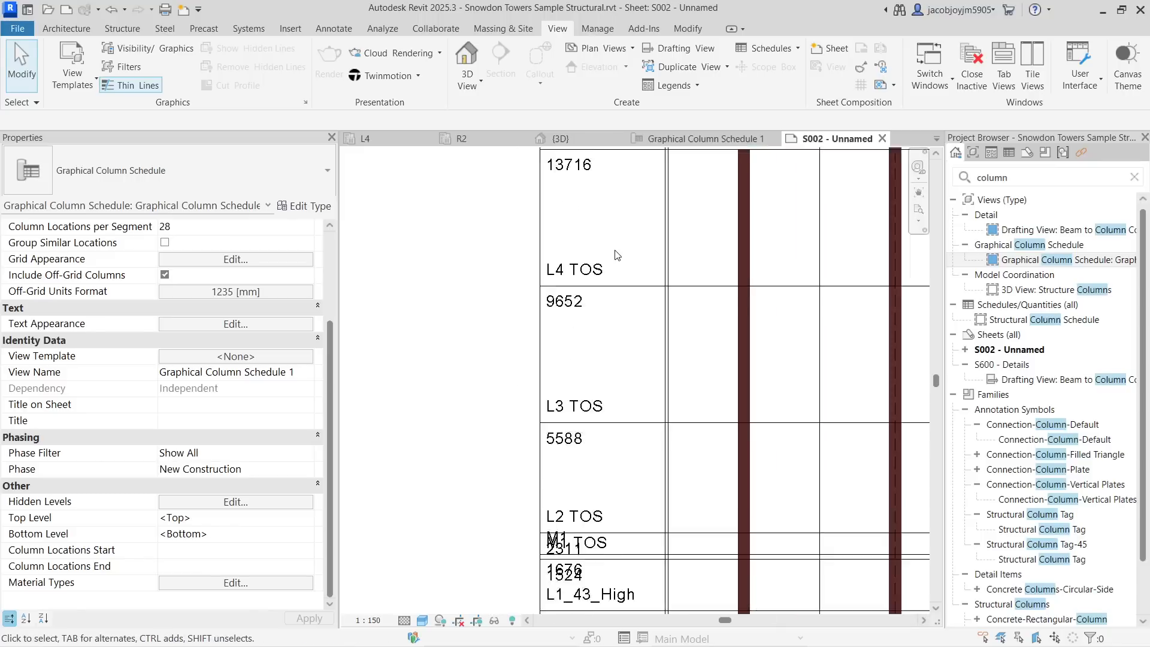
pyautogui.moveTo(568, 523); pyautogui.dragTo(566, 343, button='middle')
pyautogui.scroll(1, 567, 340)
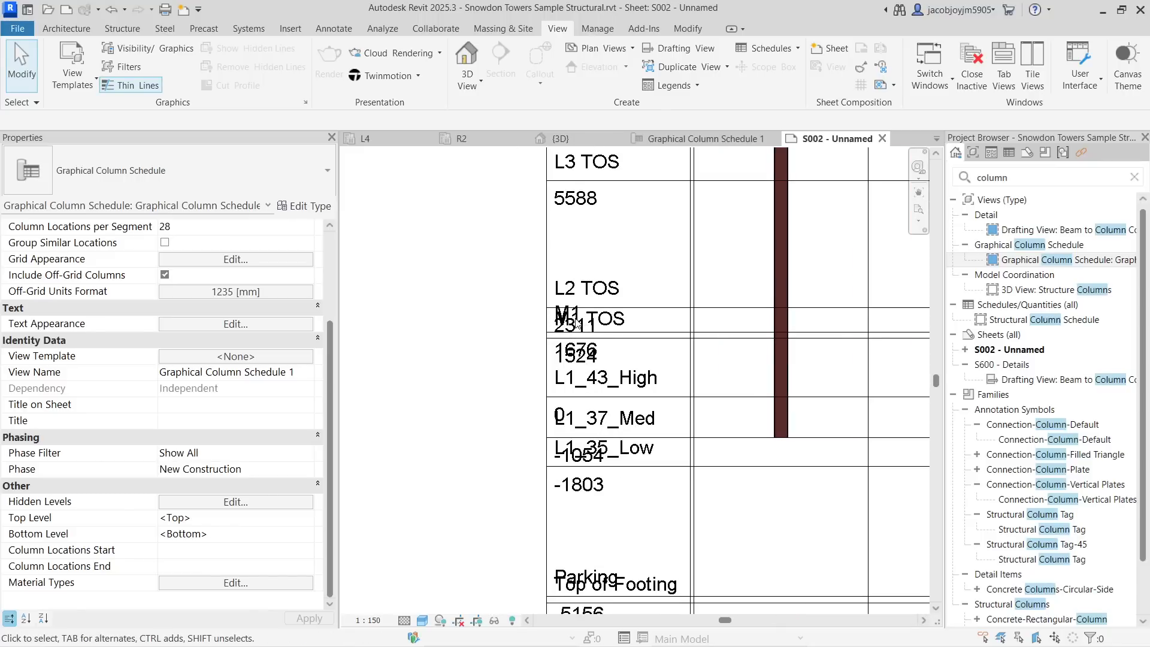
pyautogui.click(260, 501)
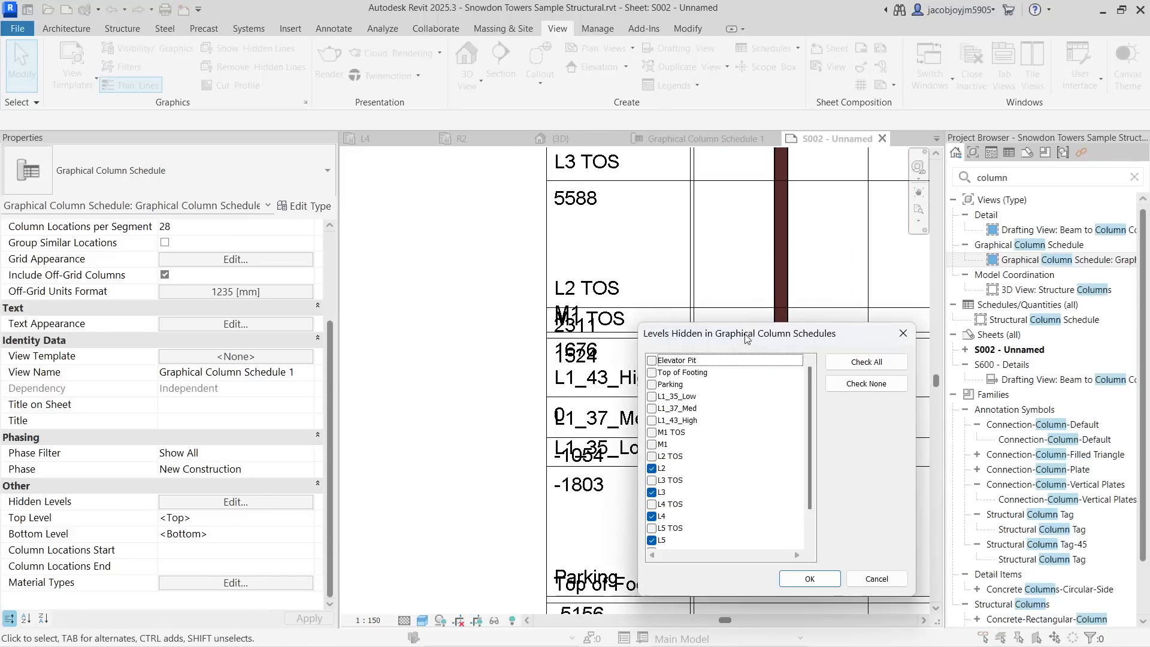
pyautogui.moveTo(747, 339); pyautogui.dragTo(973, 298)
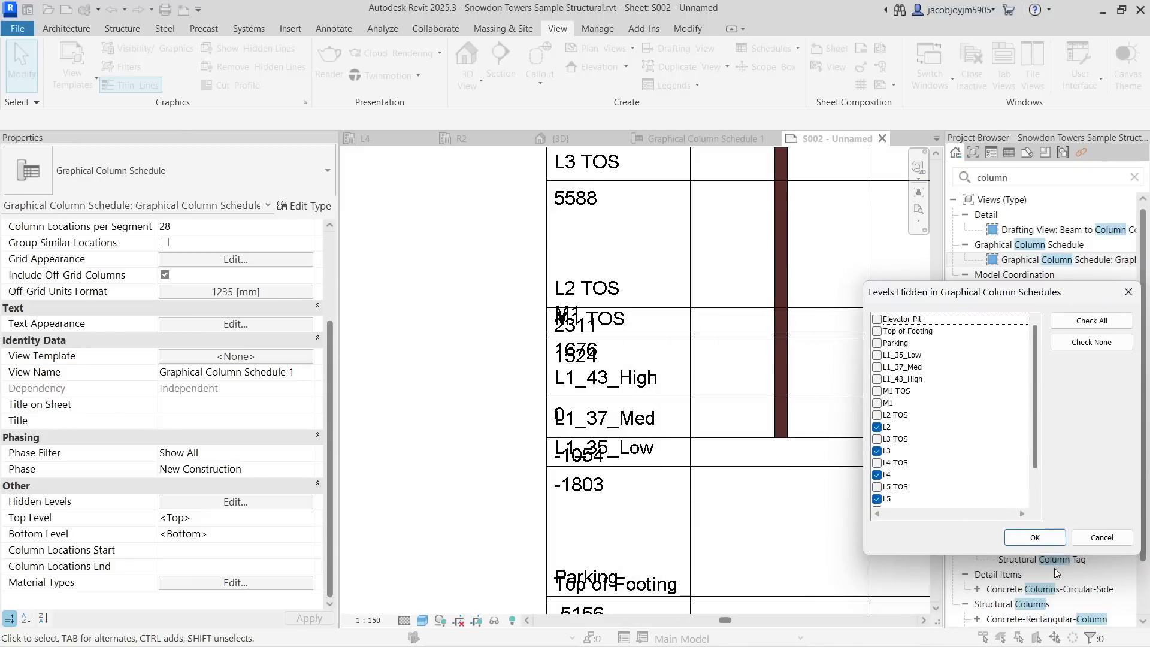
pyautogui.click(1035, 537)
# - Hide the M1 level in the graphical column schedule
pyautogui.scroll(-3, 417, 372)
pyautogui.scroll(-2, 467, 371)
pyautogui.moveTo(810, 385); pyautogui.dragTo(437, 369, button='middle')
pyautogui.moveTo(760, 358); pyautogui.dragTo(883, 388, button='middle')
pyautogui.scroll(1, 858, 356)
pyautogui.scroll(-2, 862, 355)
pyautogui.scroll(2, 353, 373)
pyautogui.scroll(4, 389, 356)
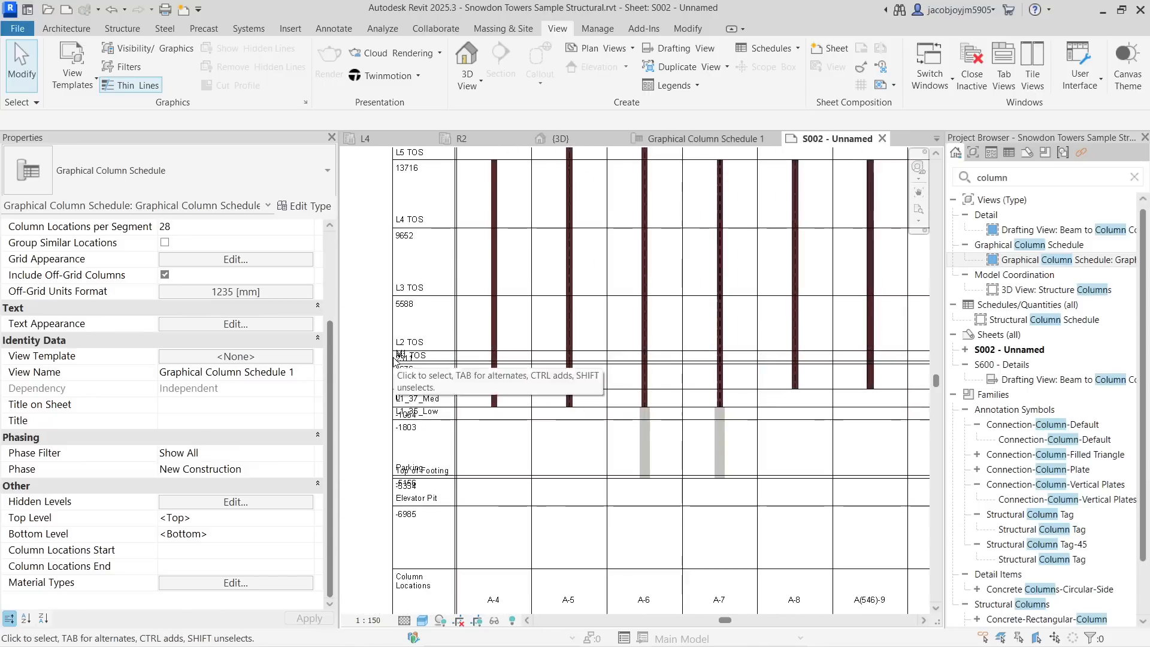
pyautogui.click(298, 506)
pyautogui.scroll(-1, 894, 426)
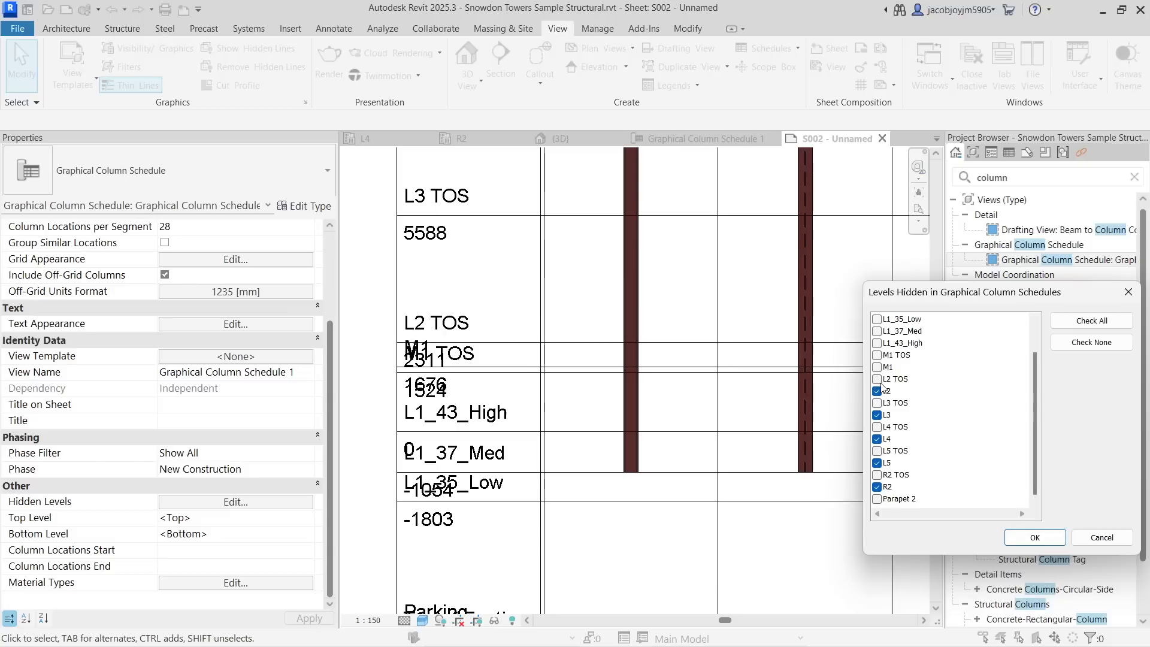
pyautogui.click(877, 367)
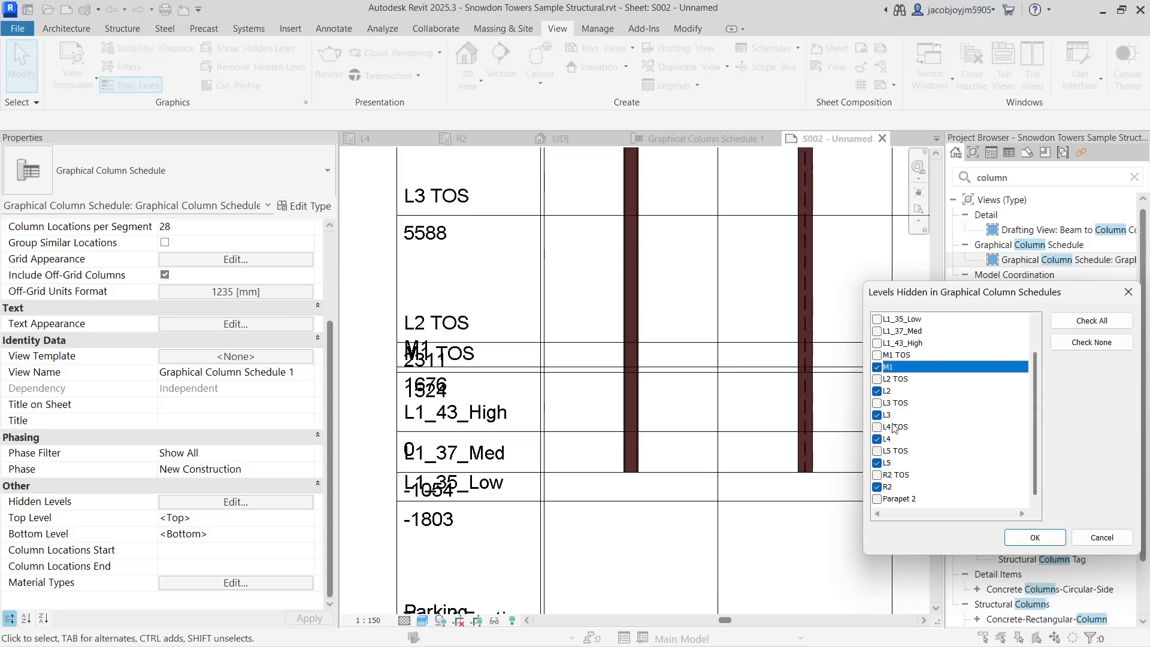
pyautogui.click(1035, 537)
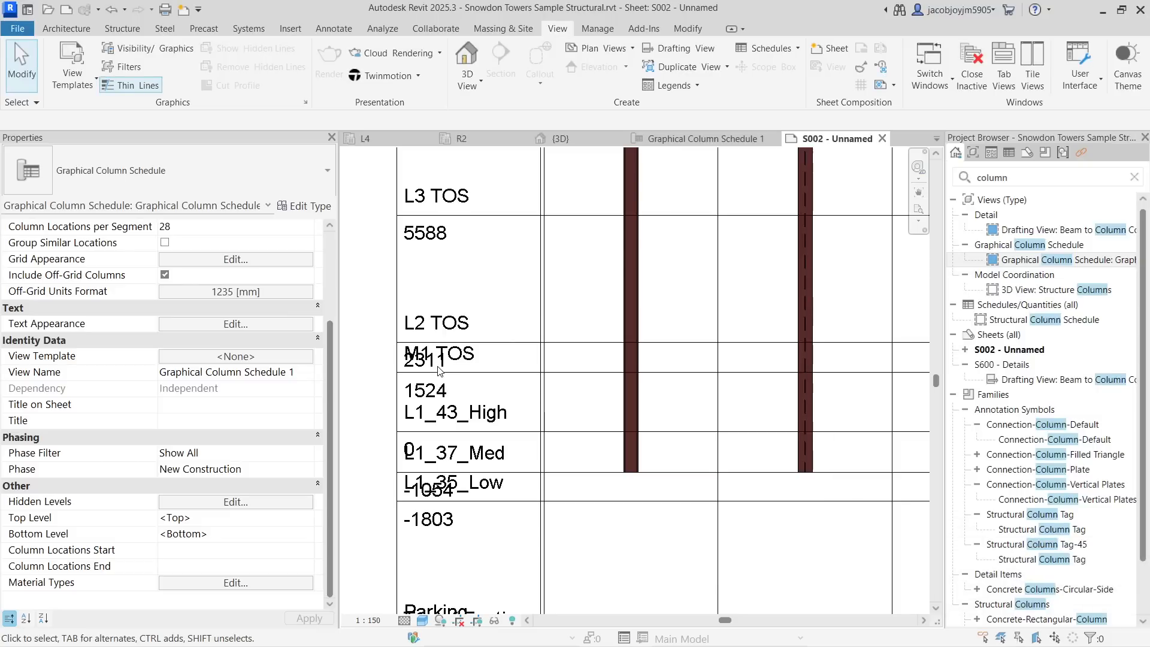
# - Add the M1 TOS level to the schedule's hidden levels
pyautogui.scroll(1, 438, 369)
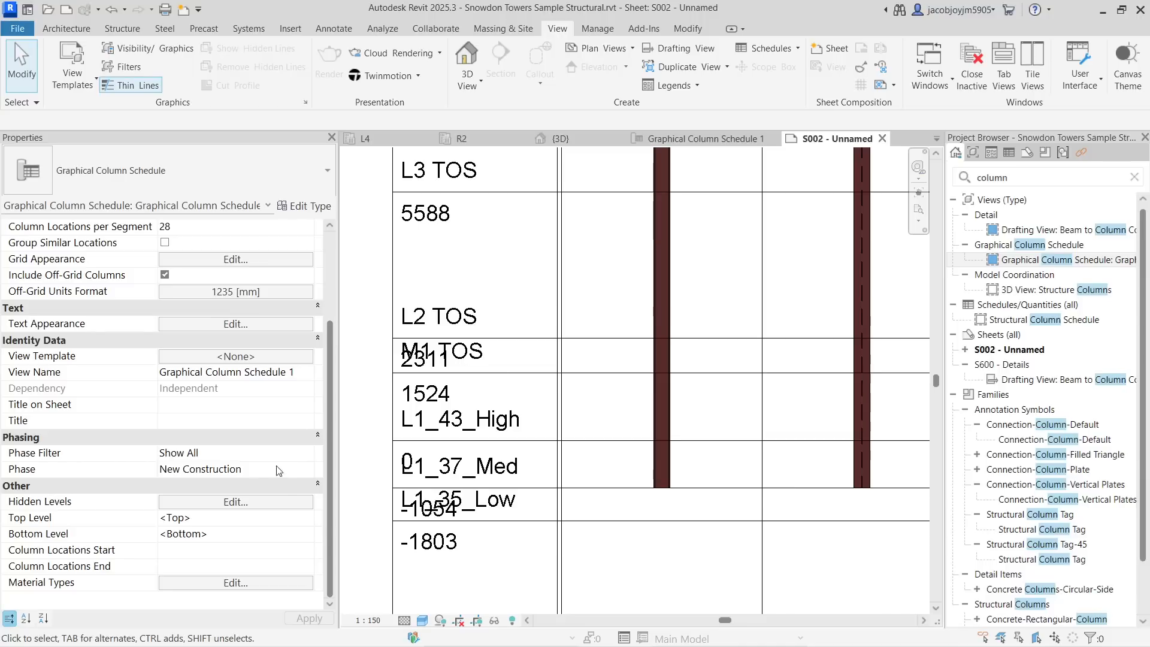
pyautogui.click(275, 503)
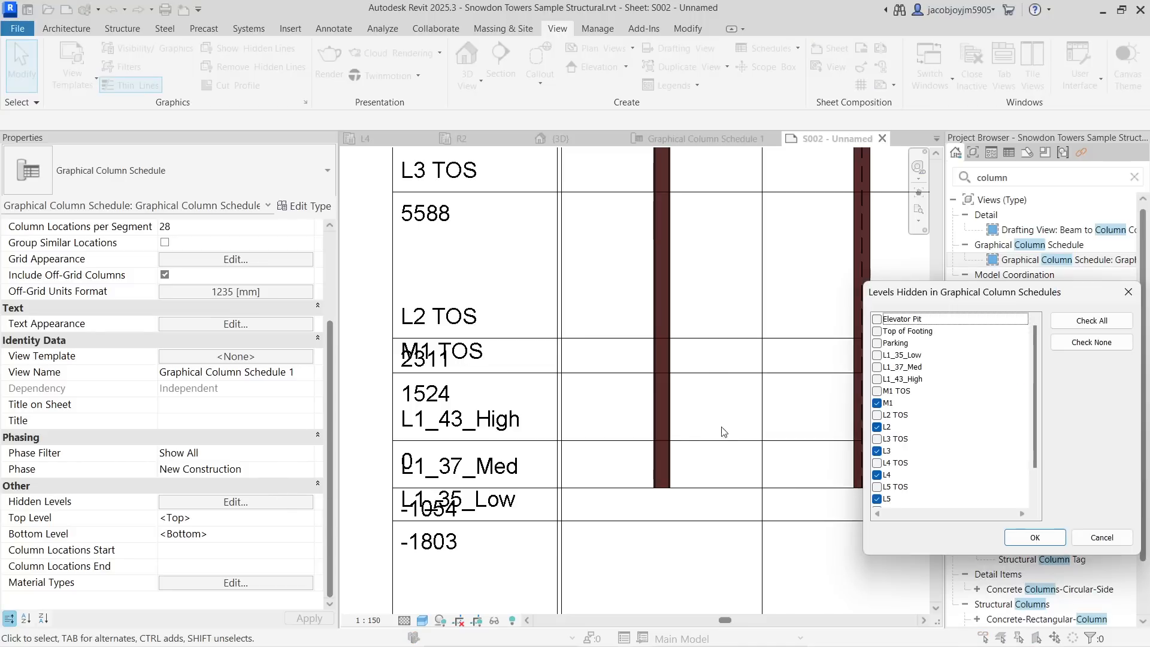
pyautogui.click(878, 391)
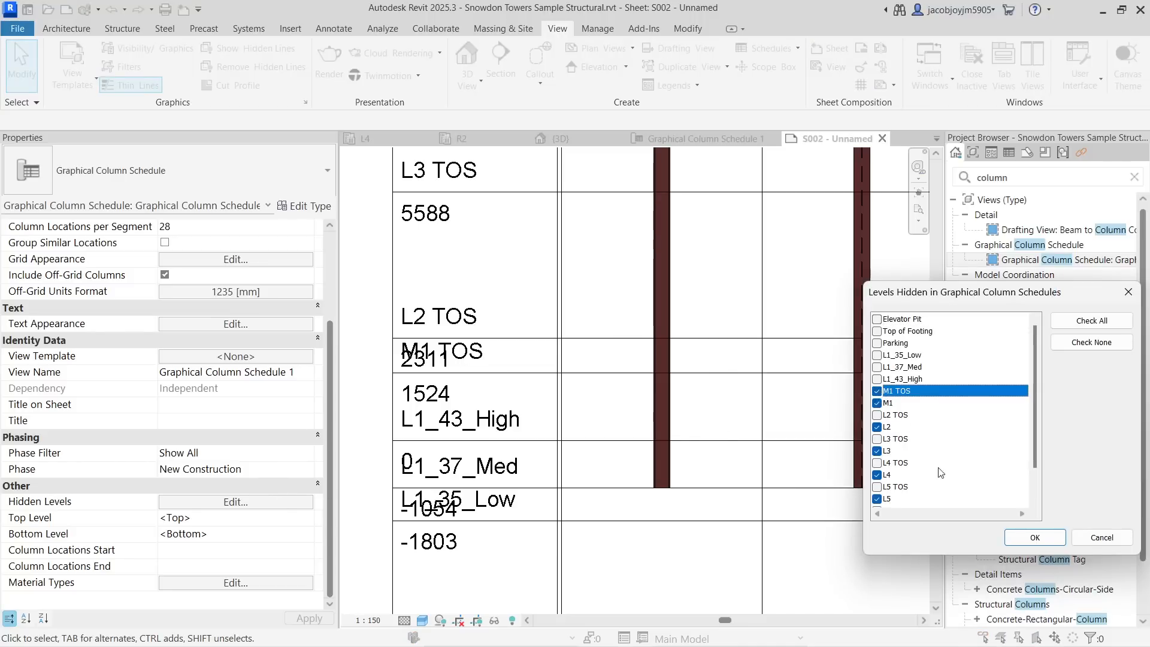
pyautogui.click(1034, 537)
# - Hide the Parking level in the schedule's Hidden Levels list
pyautogui.moveTo(484, 451); pyautogui.dragTo(516, 314, button='middle')
pyautogui.scroll(-1, 513, 313)
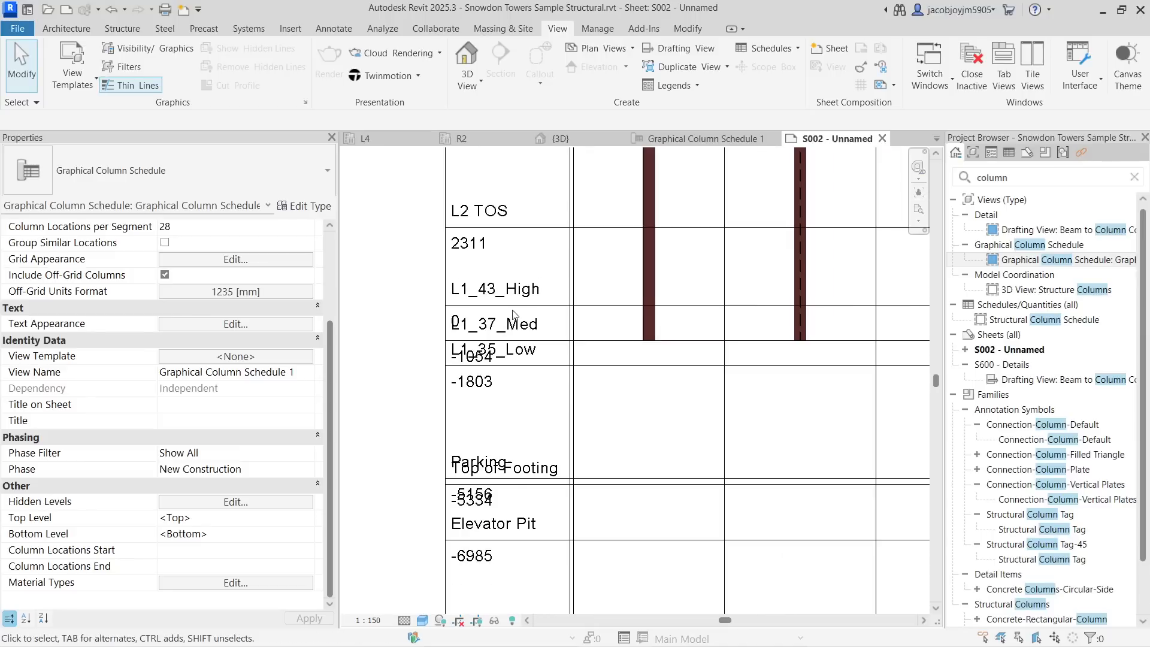
pyautogui.click(278, 500)
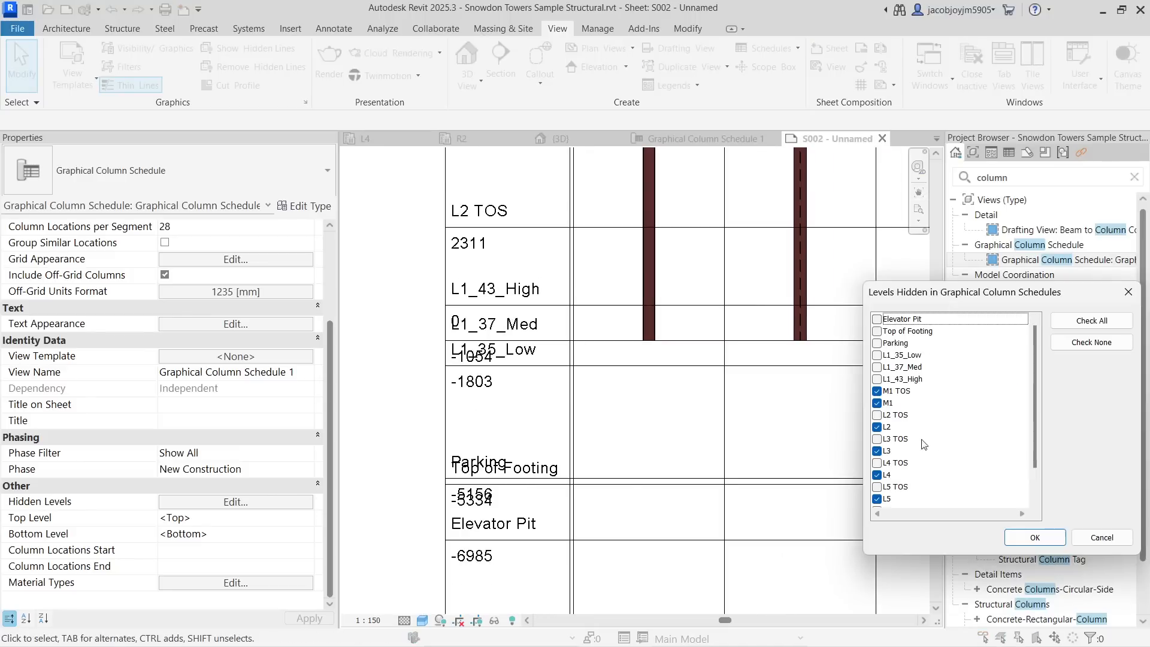
pyautogui.scroll(-2, 944, 436)
pyautogui.scroll(2, 945, 437)
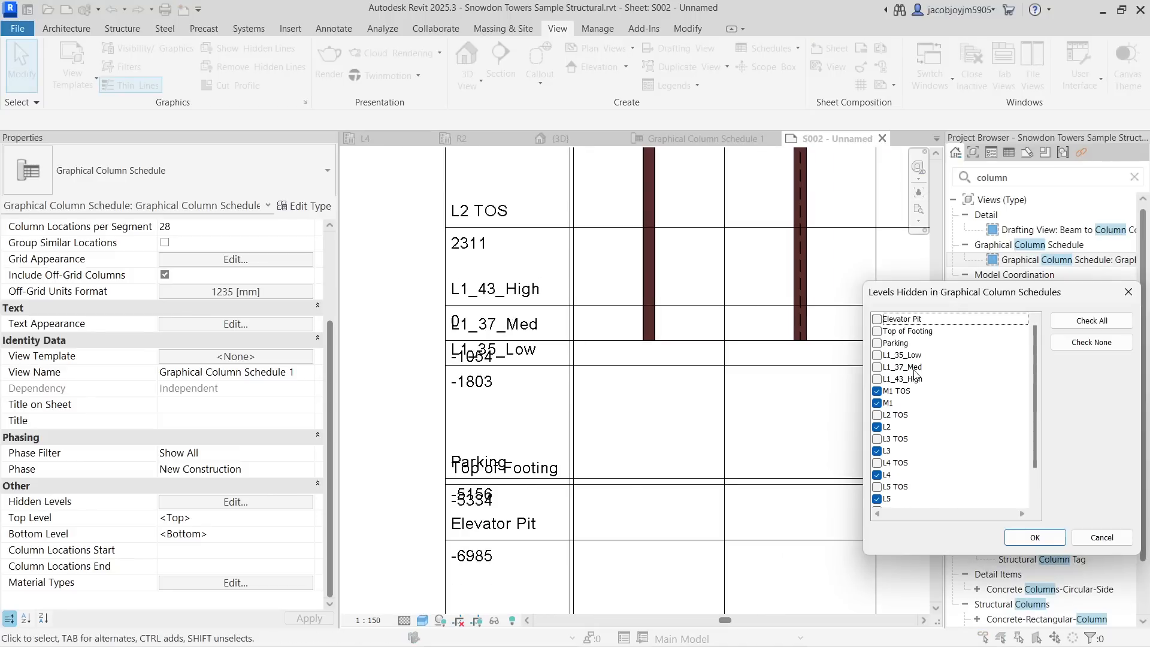
pyautogui.click(878, 343)
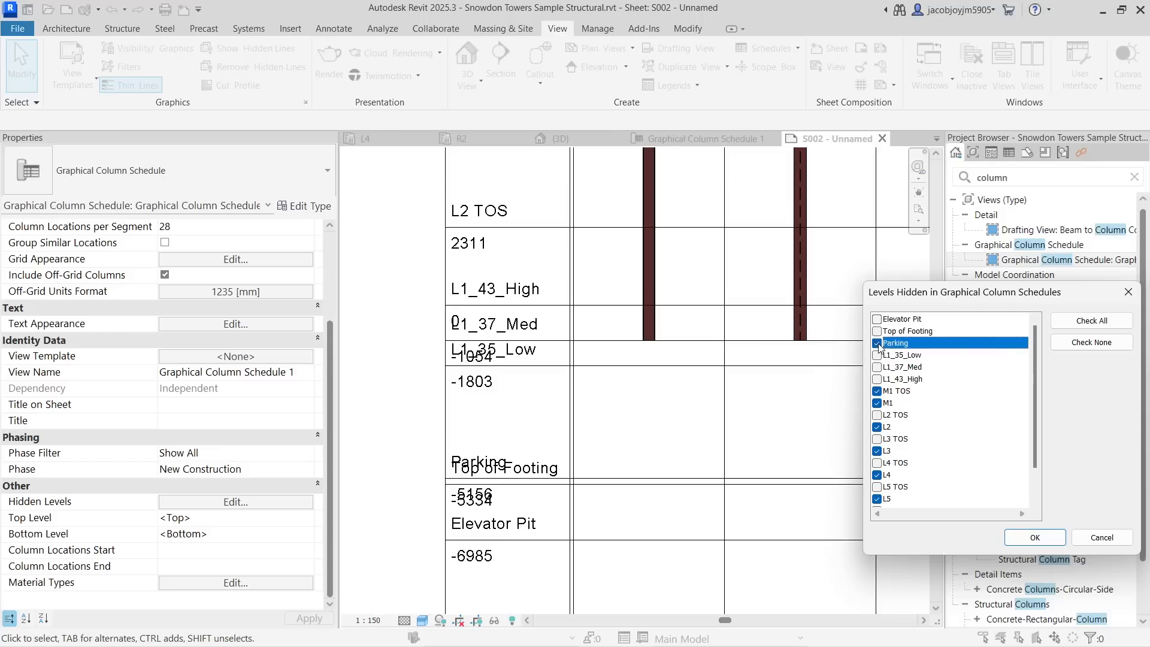
pyautogui.click(1045, 543)
# - Hide the L1_35_Low level in the graphical column schedule
pyautogui.moveTo(581, 503); pyautogui.dragTo(557, 384, button='middle')
pyautogui.scroll(-1, 555, 384)
pyautogui.scroll(3, 480, 366)
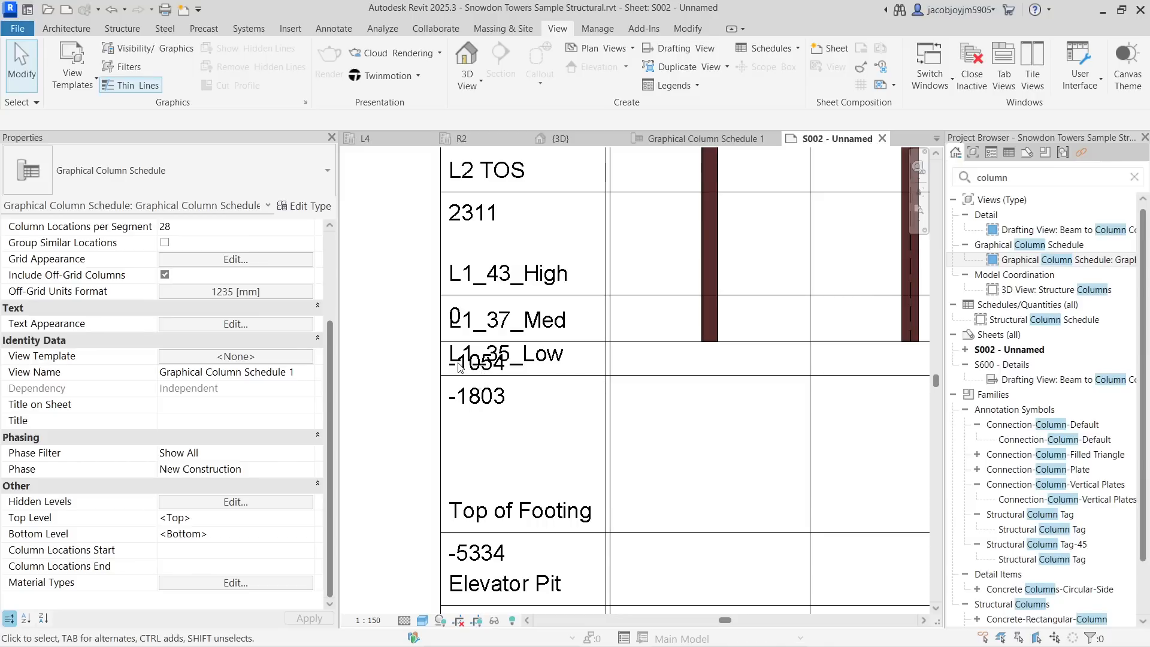
pyautogui.scroll(-8, 563, 365)
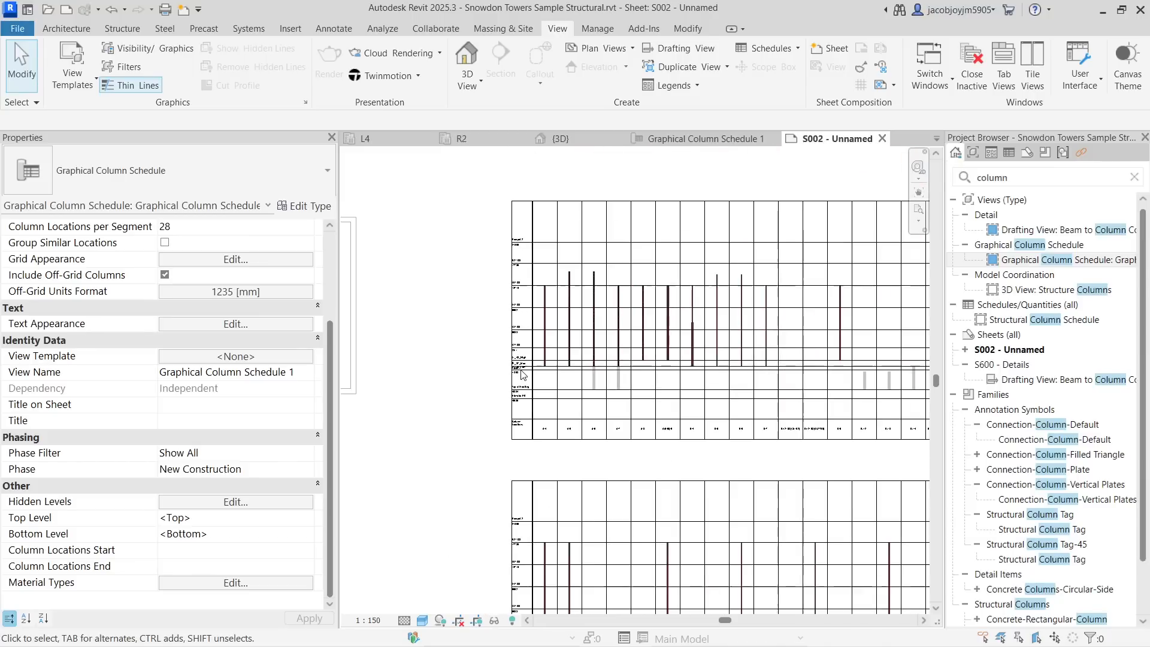
pyautogui.scroll(-1, 521, 375)
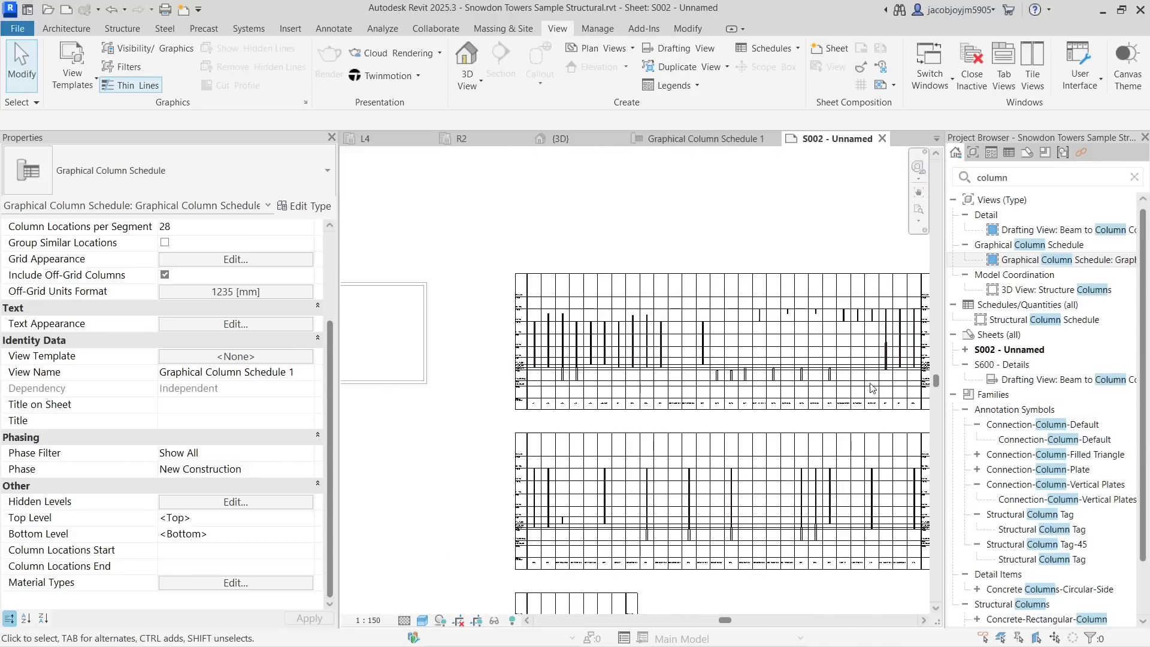
pyautogui.moveTo(877, 389); pyautogui.dragTo(753, 386, button='middle')
pyautogui.click(265, 504)
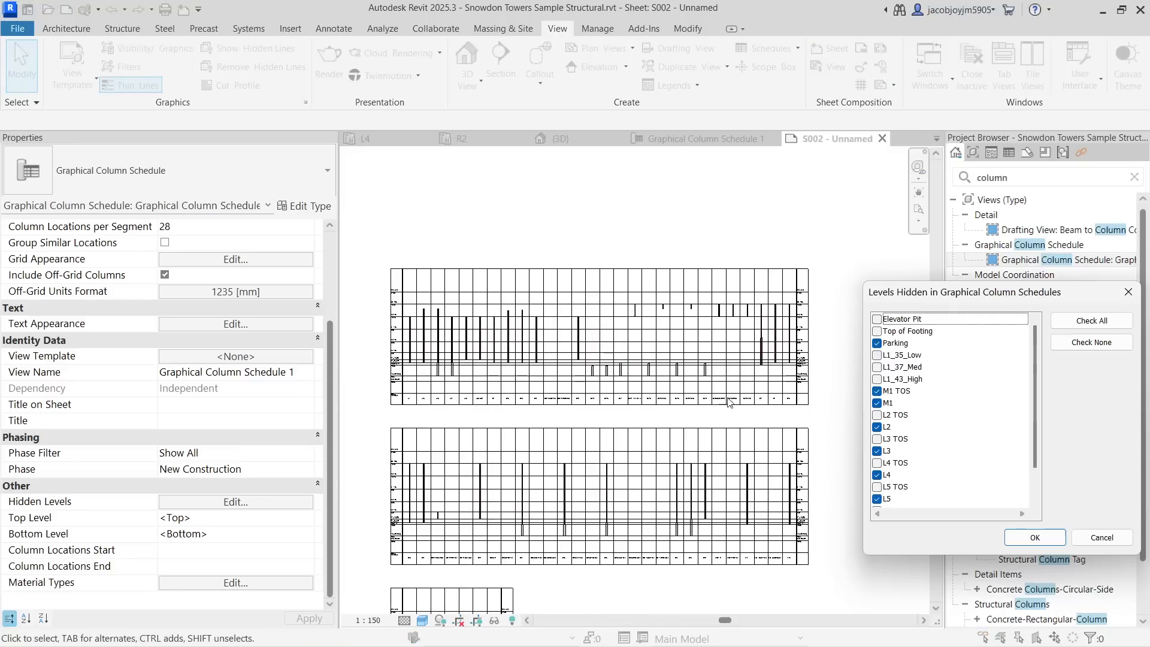
pyautogui.click(877, 355)
pyautogui.click(1034, 537)
pyautogui.scroll(4, 392, 372)
pyautogui.scroll(2, 391, 373)
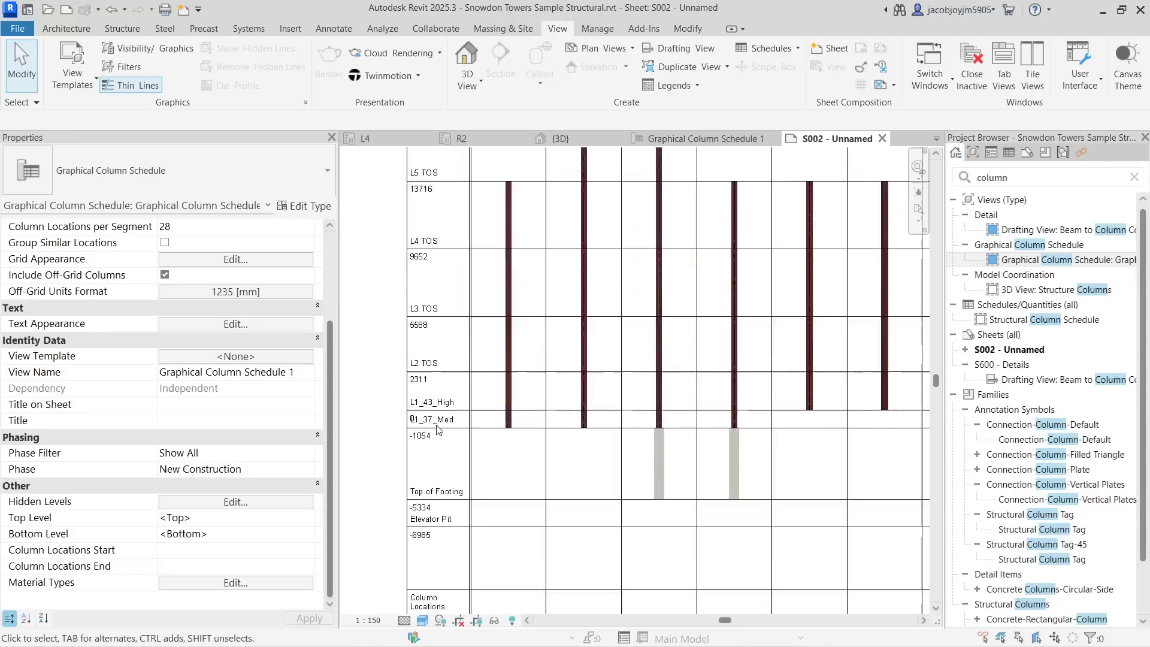
# - Review the list of levels hidden in the graphical column schedule
pyautogui.moveTo(429, 241); pyautogui.dragTo(423, 411, button='middle')
pyautogui.scroll(-1, 424, 411)
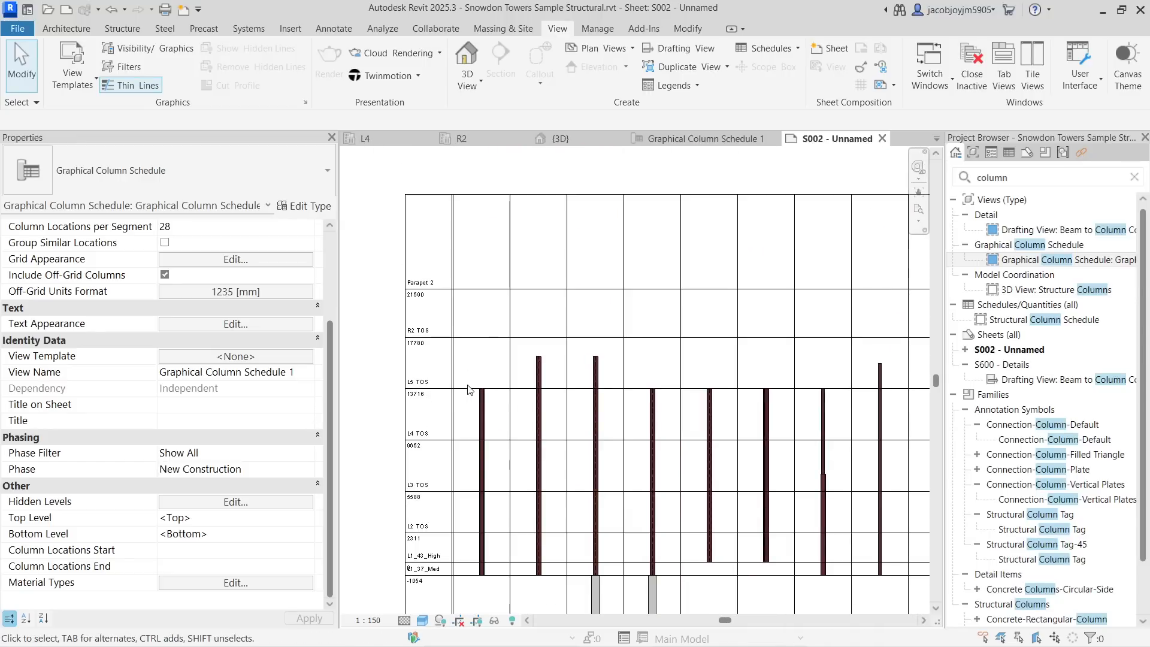
pyautogui.scroll(-2, 471, 342)
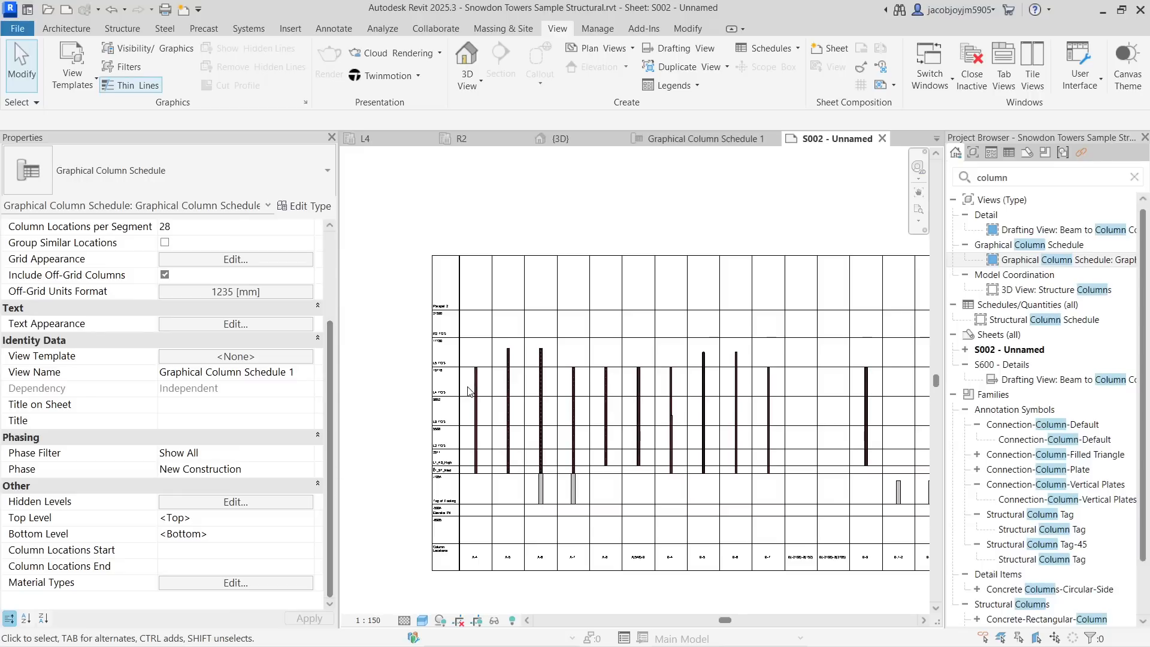
pyautogui.scroll(-2, 469, 391)
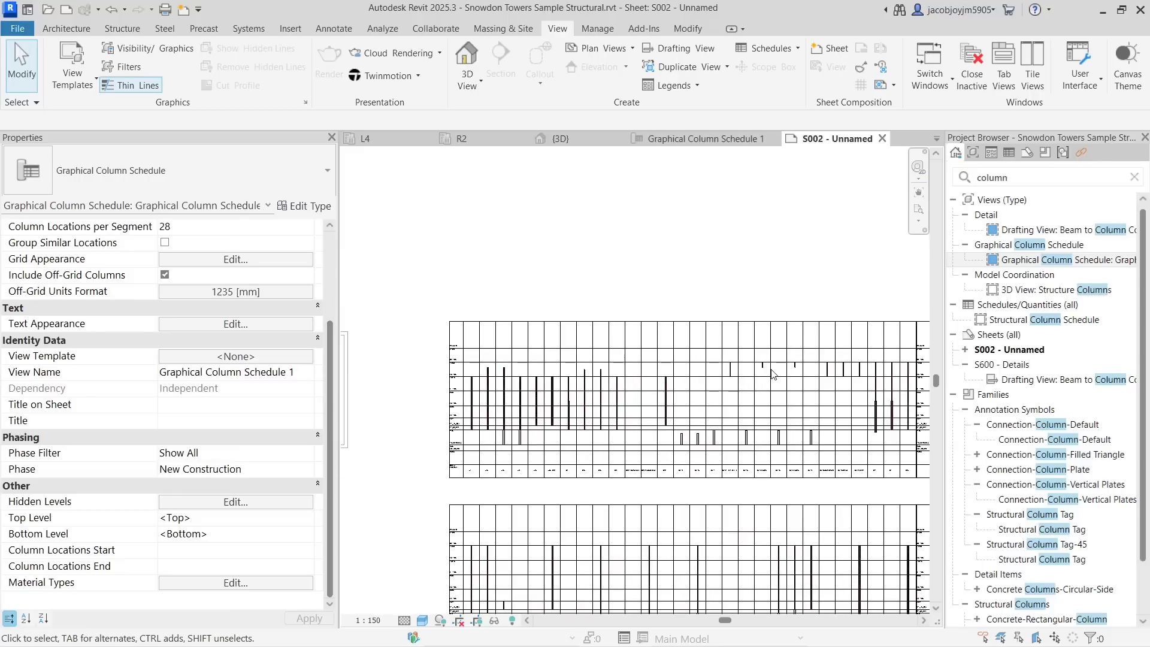
pyautogui.scroll(4, 442, 369)
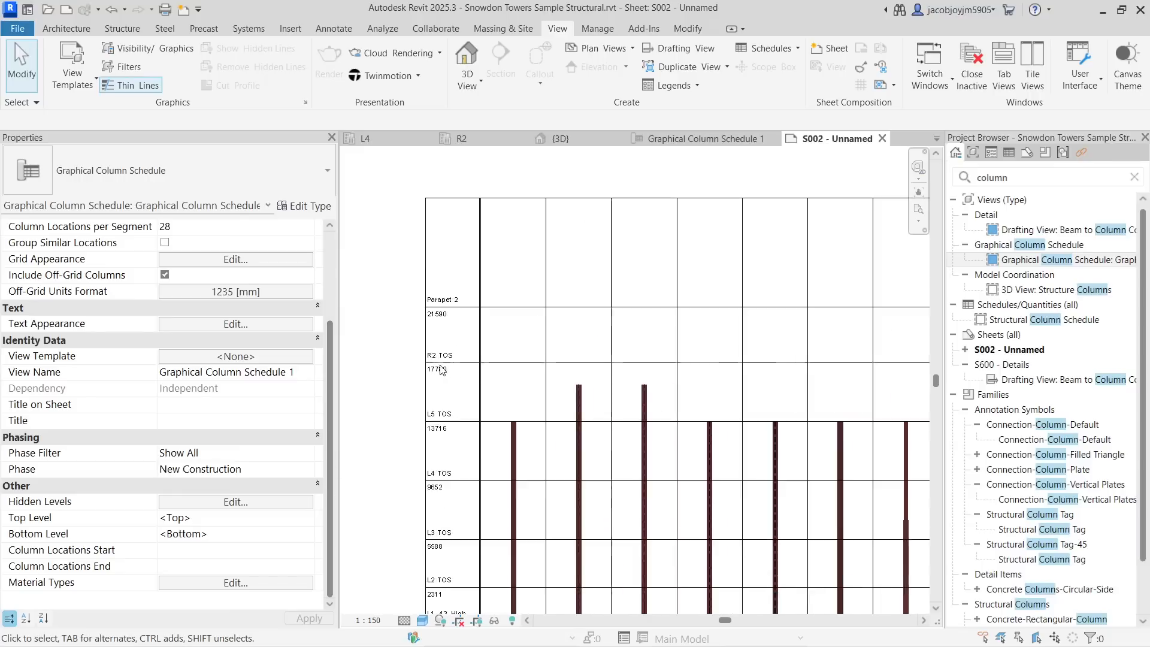
pyautogui.scroll(2, 441, 366)
pyautogui.scroll(-1, 475, 359)
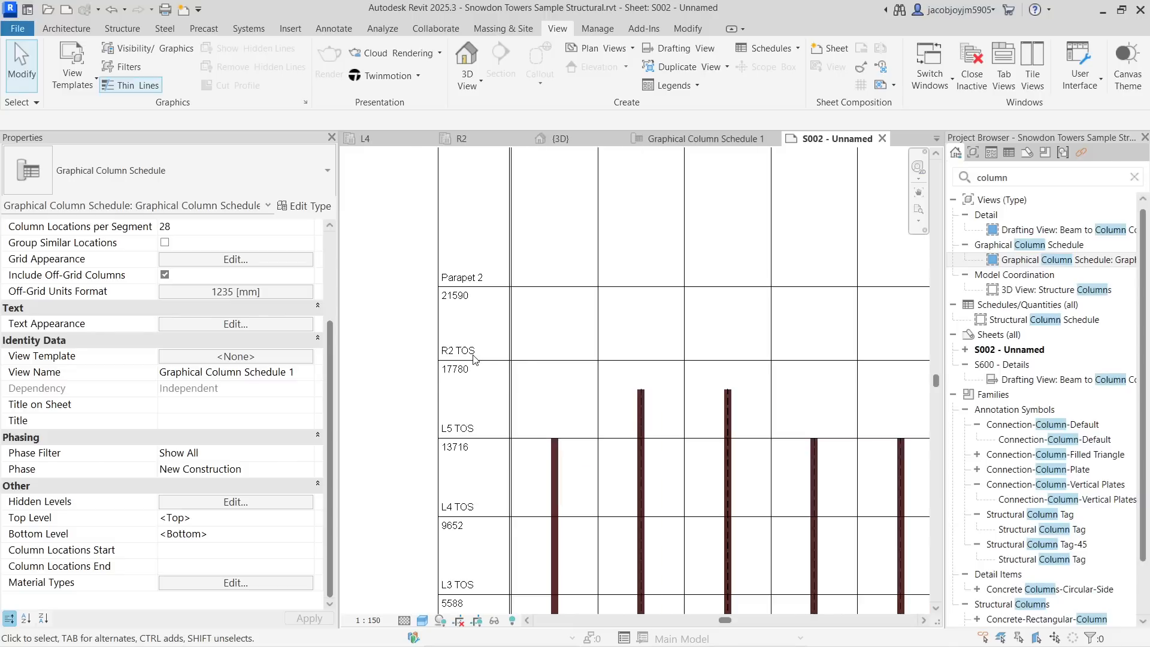
pyautogui.click(262, 507)
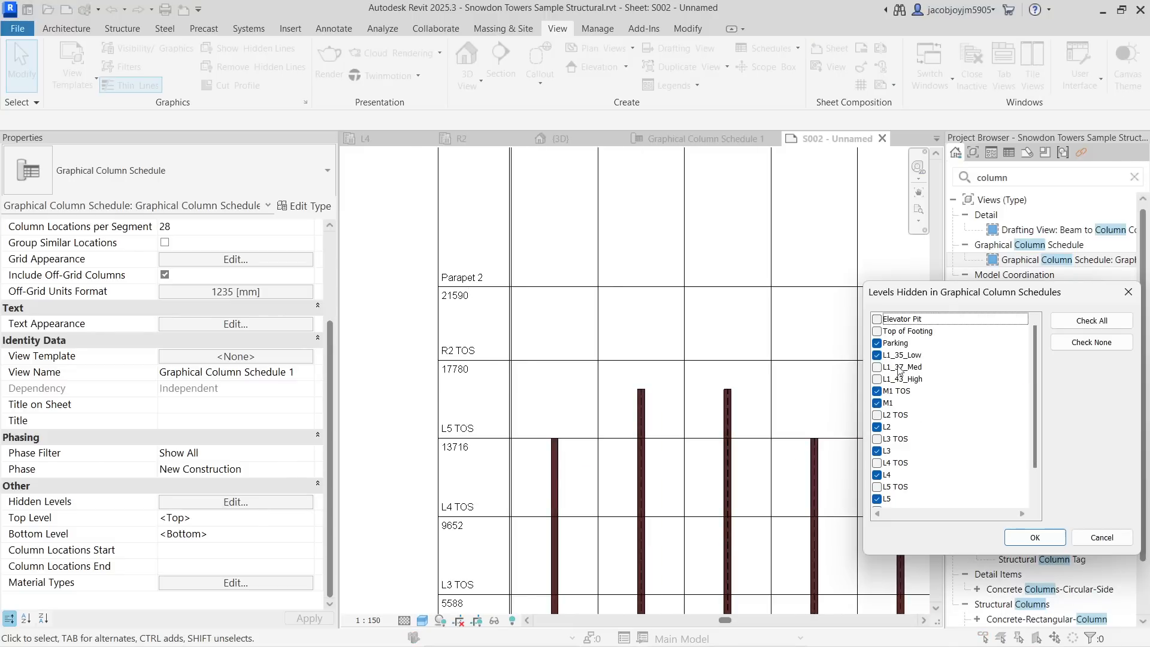
pyautogui.click(1034, 538)
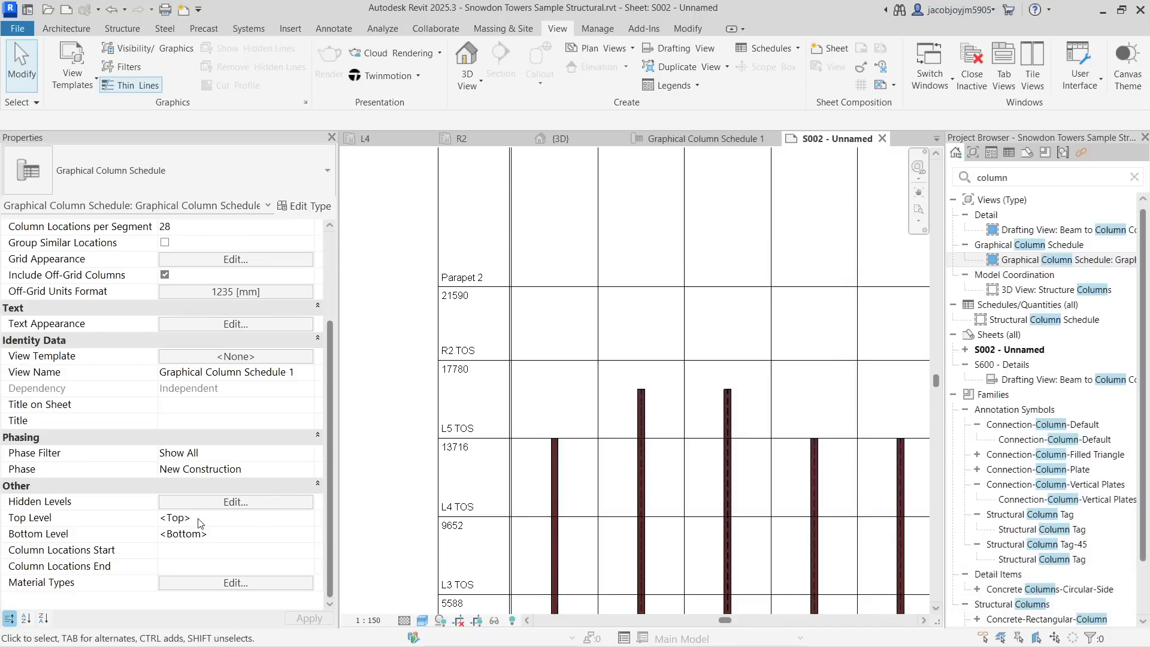
# - Set the graphical column schedule's Top Level to R2 TOS
pyautogui.click(278, 519)
pyautogui.click(307, 518)
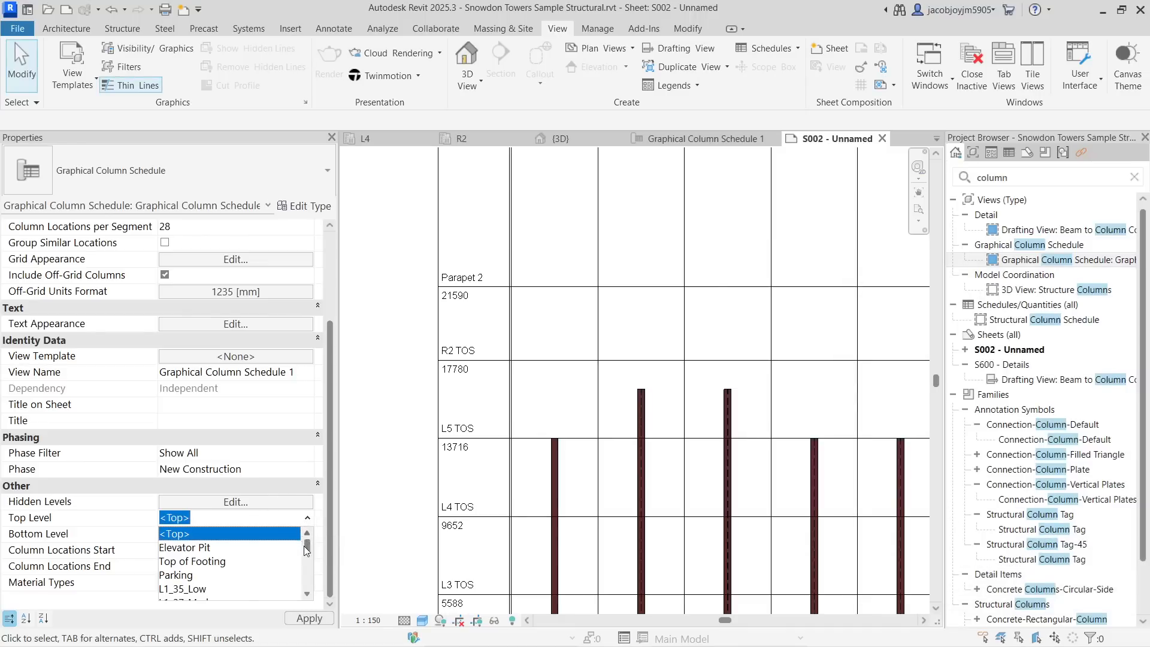
pyautogui.moveTo(306, 548); pyautogui.dragTo(307, 584)
pyautogui.click(201, 563)
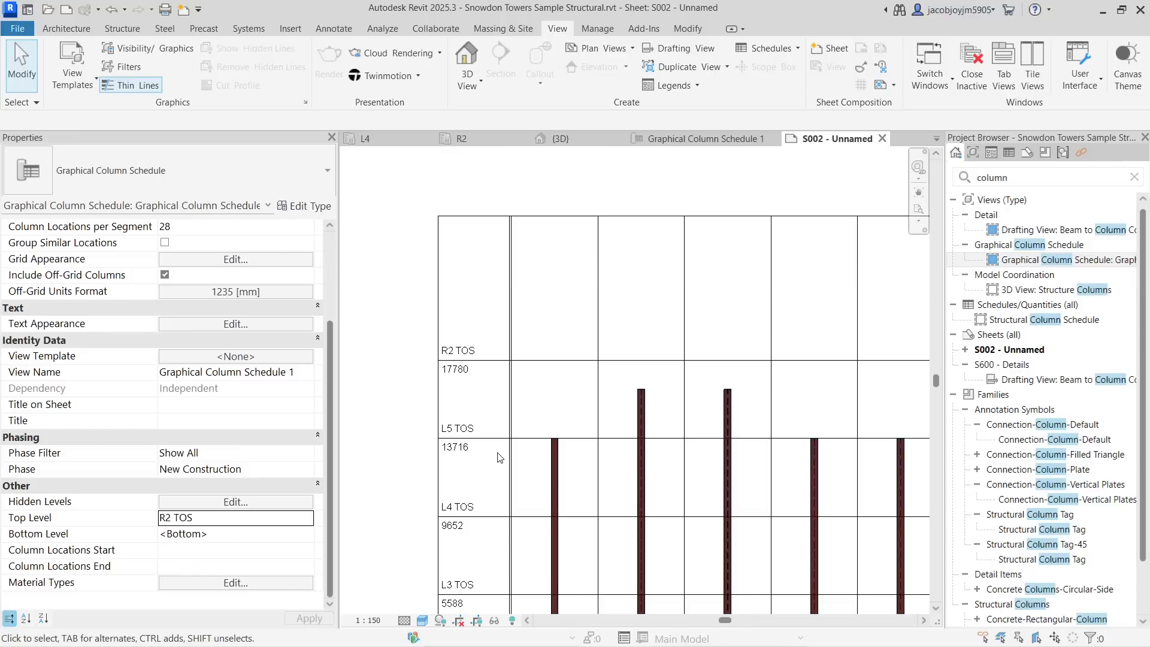
# - Examine the schedule's level rows and column bars across both segments
pyautogui.scroll(-3, 446, 368)
pyautogui.scroll(-3, 453, 365)
pyautogui.moveTo(864, 374); pyautogui.dragTo(715, 379, button='middle')
pyautogui.scroll(3, 718, 357)
pyautogui.scroll(3, 701, 326)
pyautogui.scroll(-8, 702, 327)
pyautogui.scroll(1, 863, 332)
pyautogui.scroll(5, 398, 368)
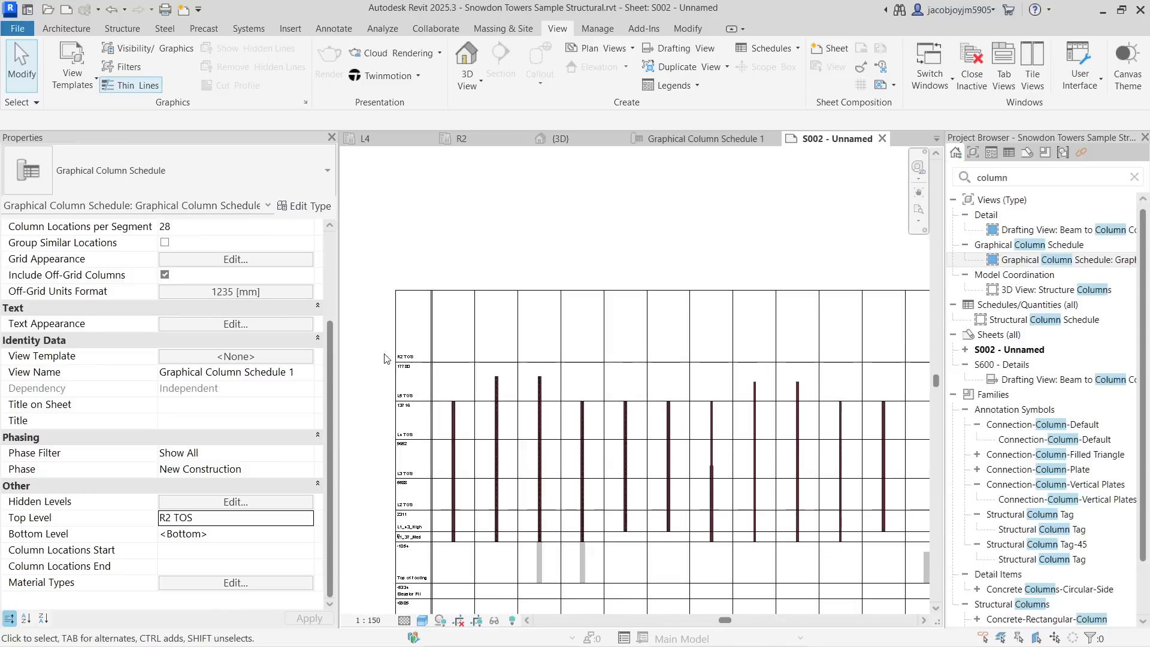
pyautogui.scroll(1, 470, 275)
pyautogui.scroll(-5, 469, 275)
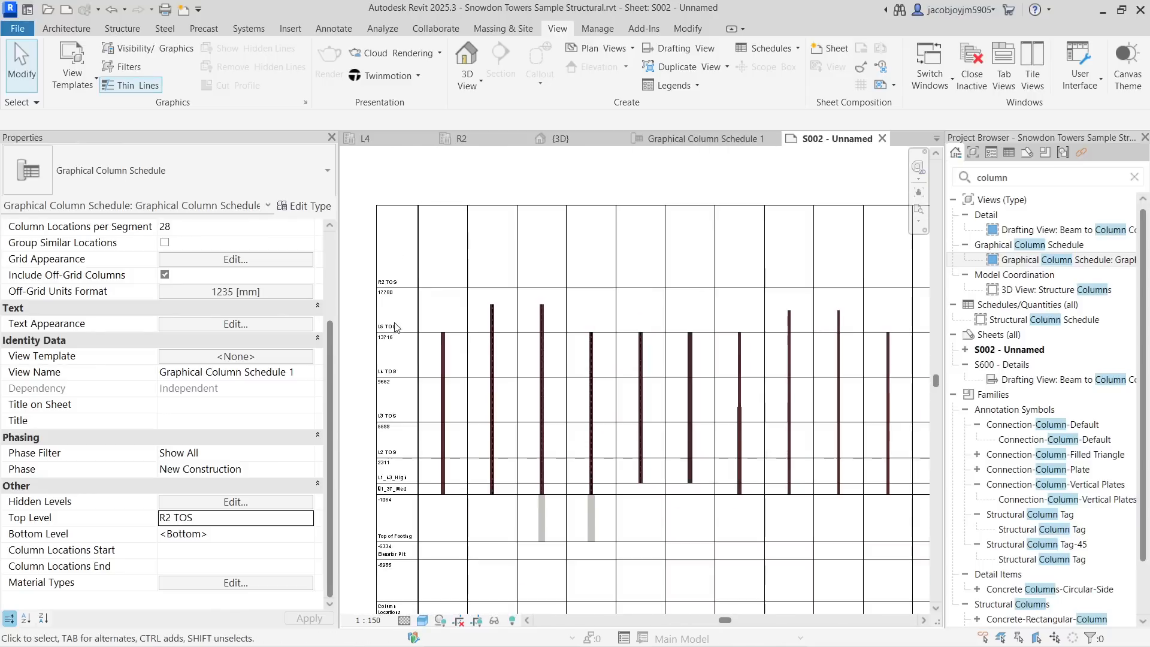
pyautogui.scroll(5, 374, 346)
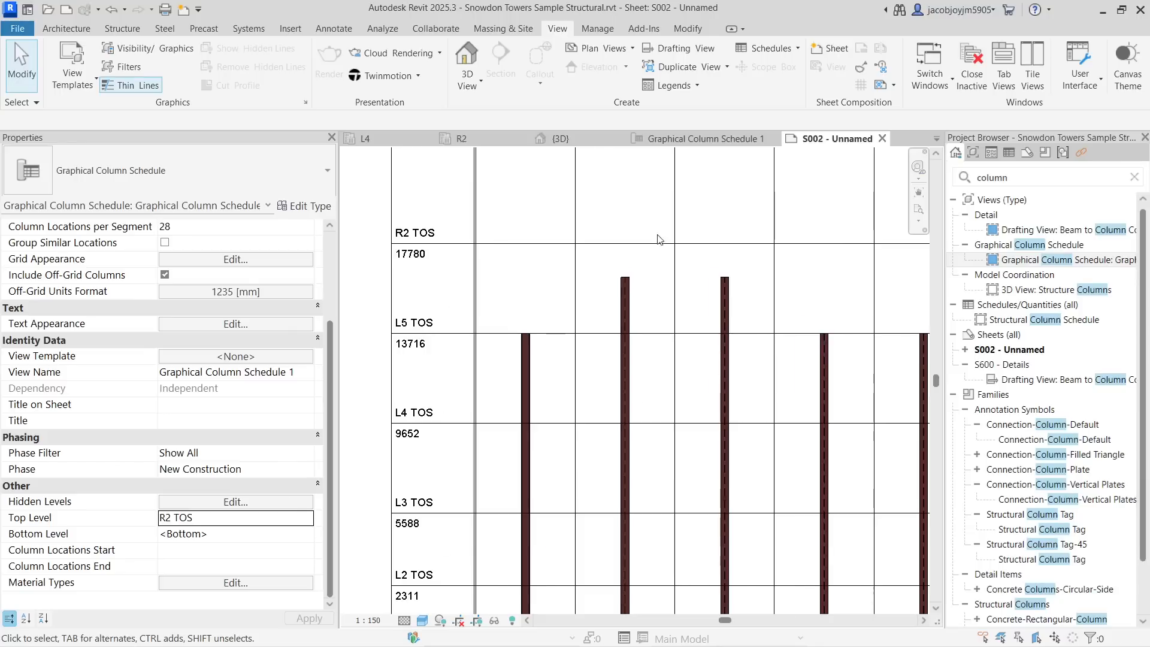
pyautogui.scroll(-4, 658, 236)
pyautogui.moveTo(744, 378); pyautogui.dragTo(629, 356, button='middle')
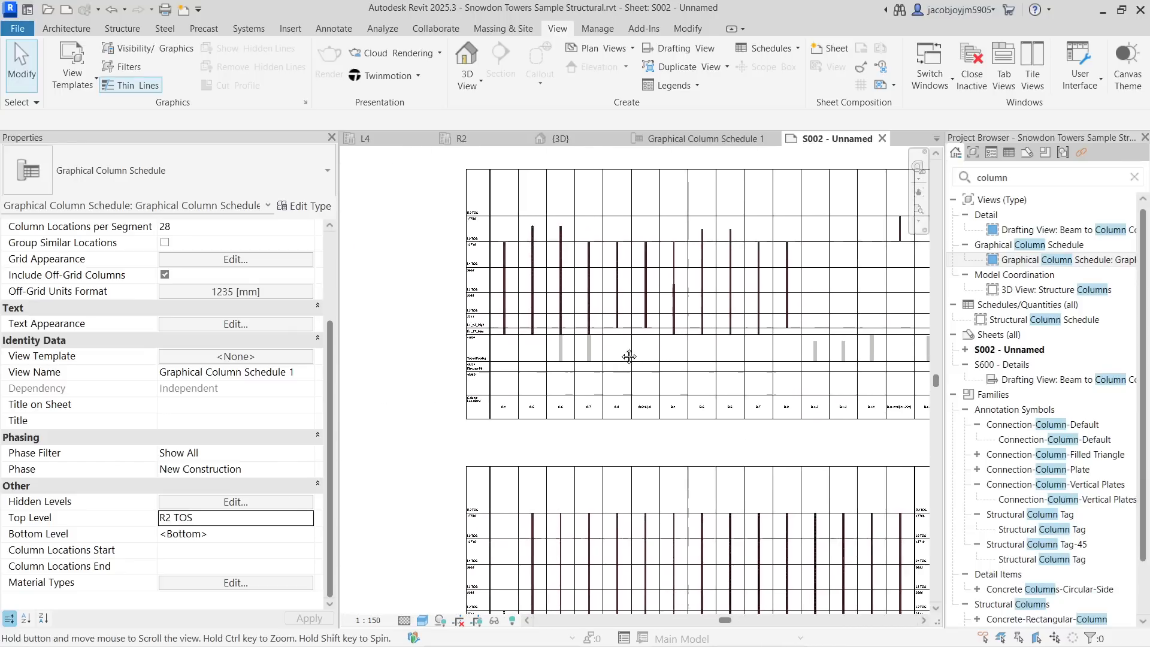
pyautogui.scroll(5, 442, 368)
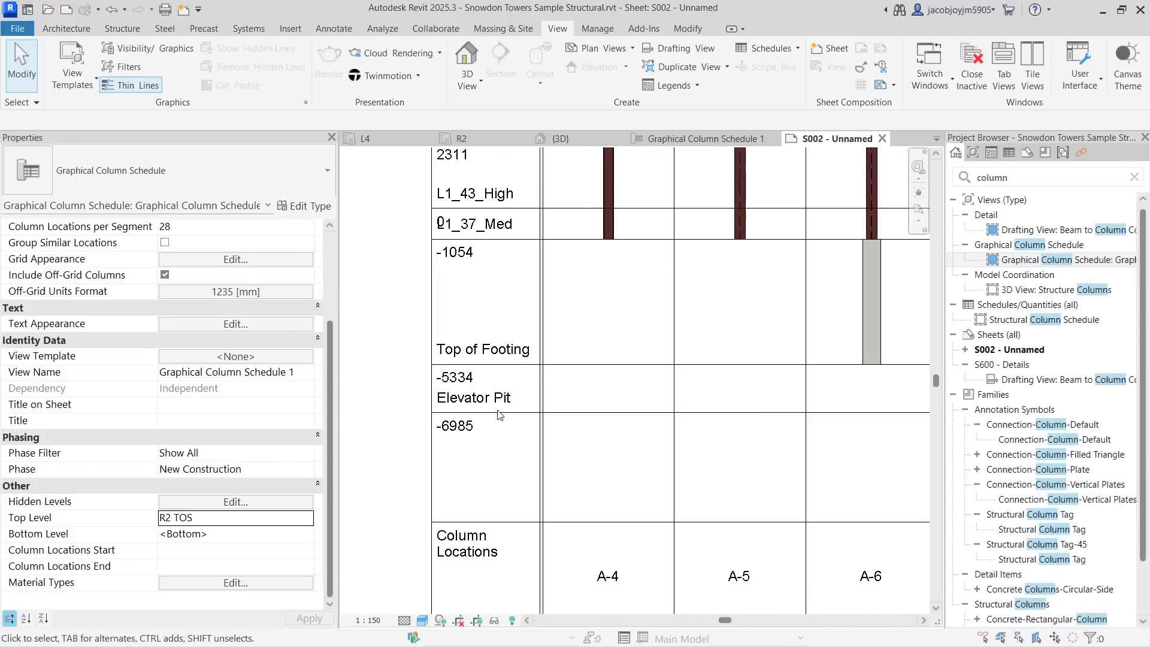
# - Set the schedule's Bottom Level to Top of Footing
pyautogui.click(308, 536)
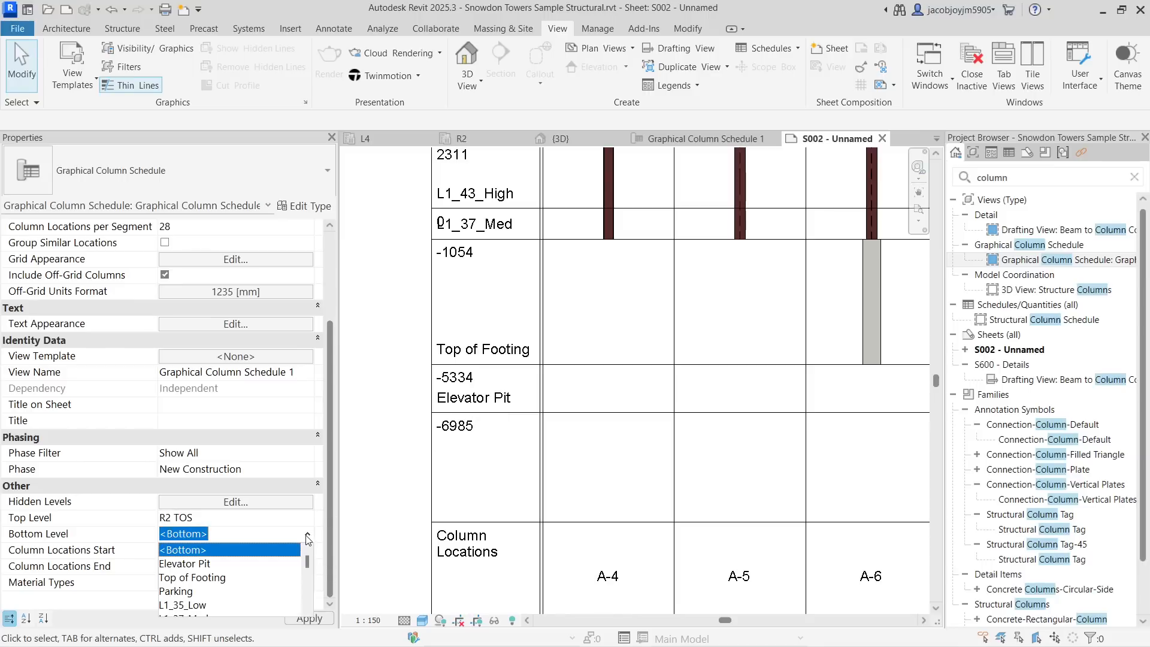
pyautogui.click(215, 577)
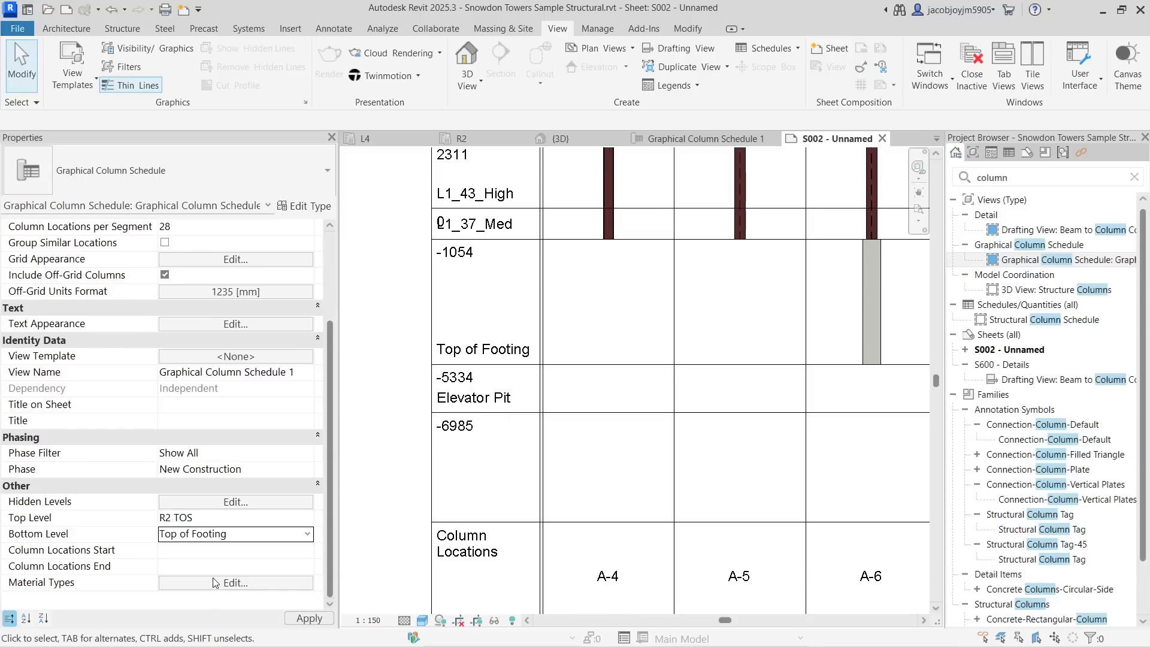
pyautogui.scroll(-6, 479, 407)
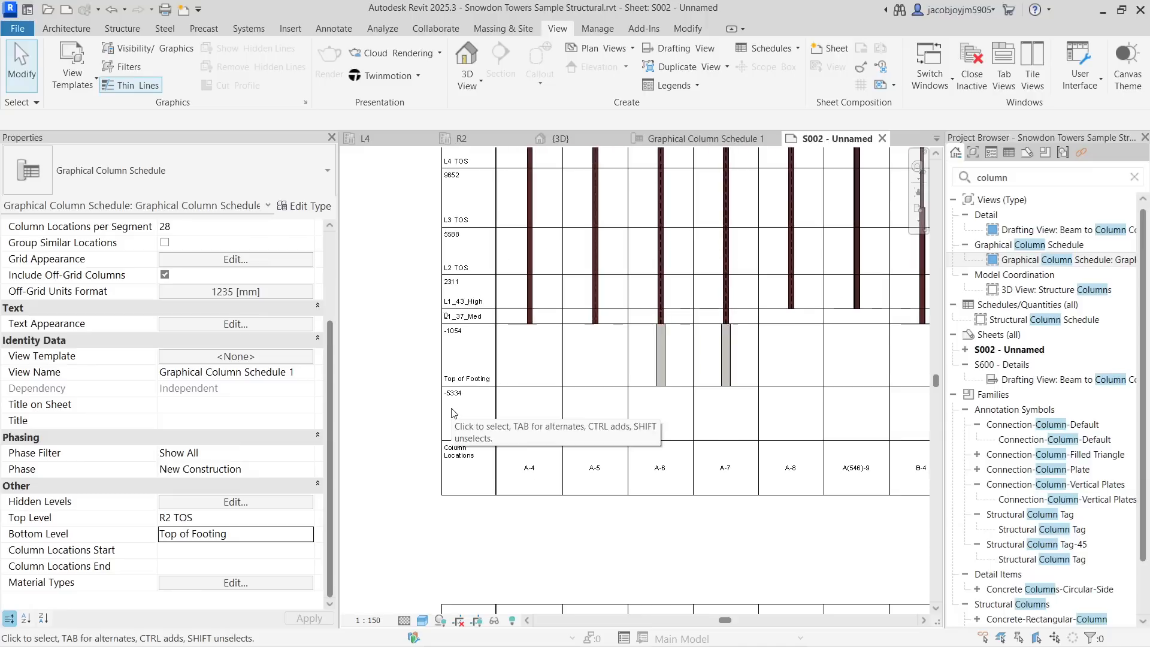
pyautogui.moveTo(882, 422); pyautogui.dragTo(833, 422, button='middle')
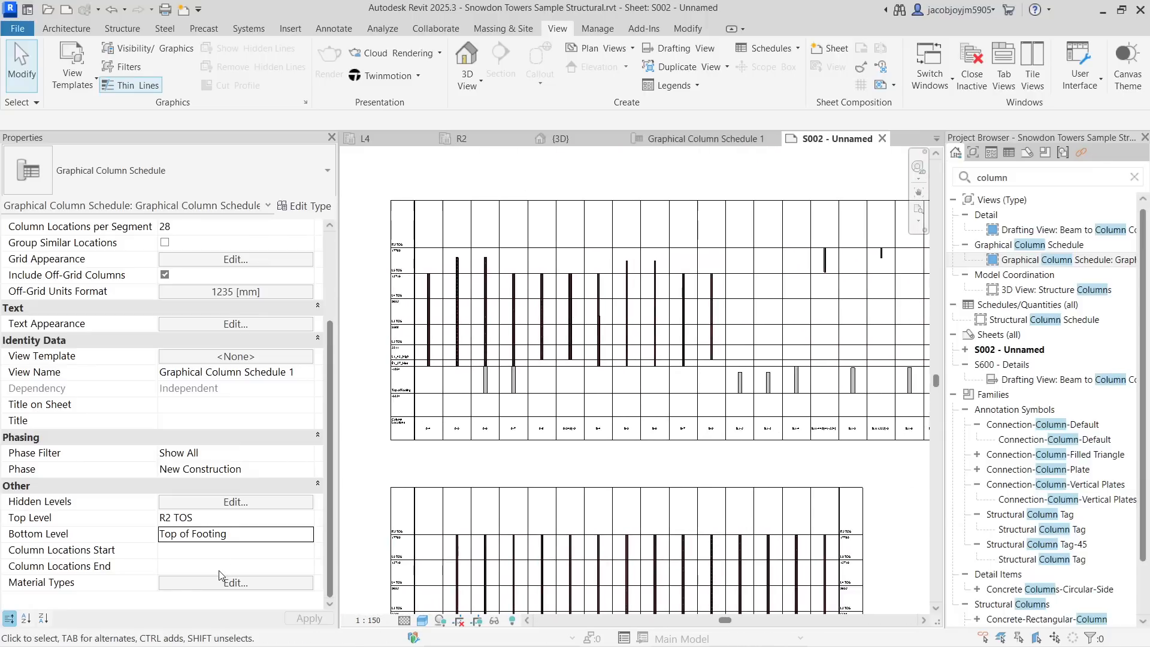
pyautogui.click(242, 556)
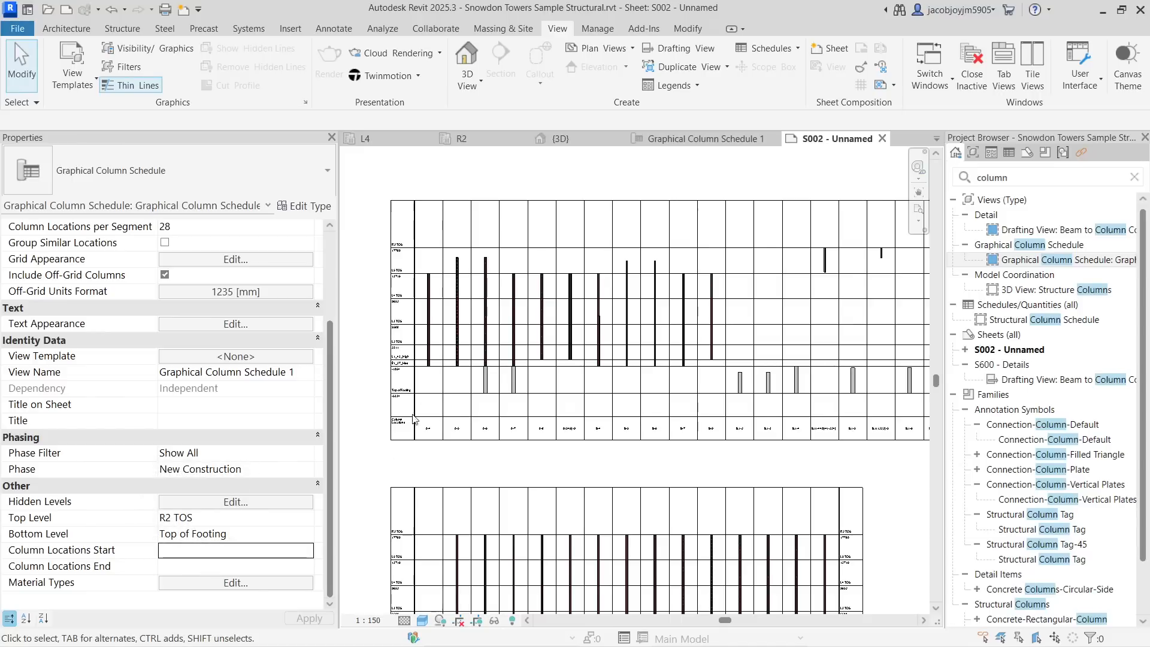
pyautogui.moveTo(464, 171); pyautogui.dragTo(509, 168)
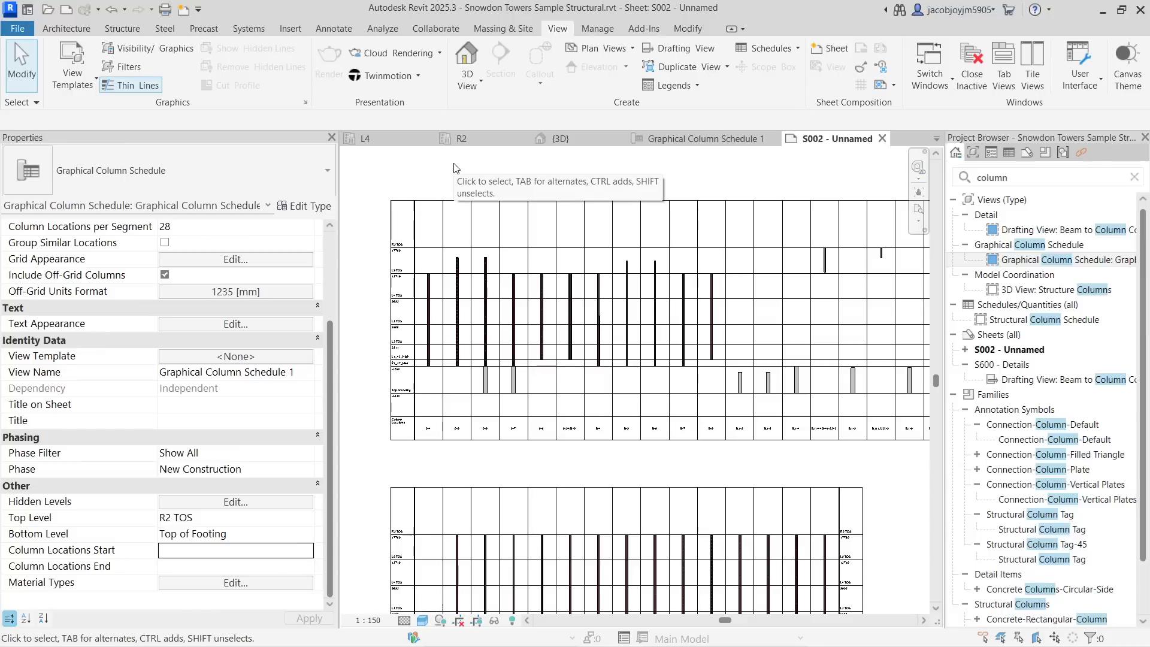
pyautogui.moveTo(453, 164); pyautogui.dragTo(491, 172)
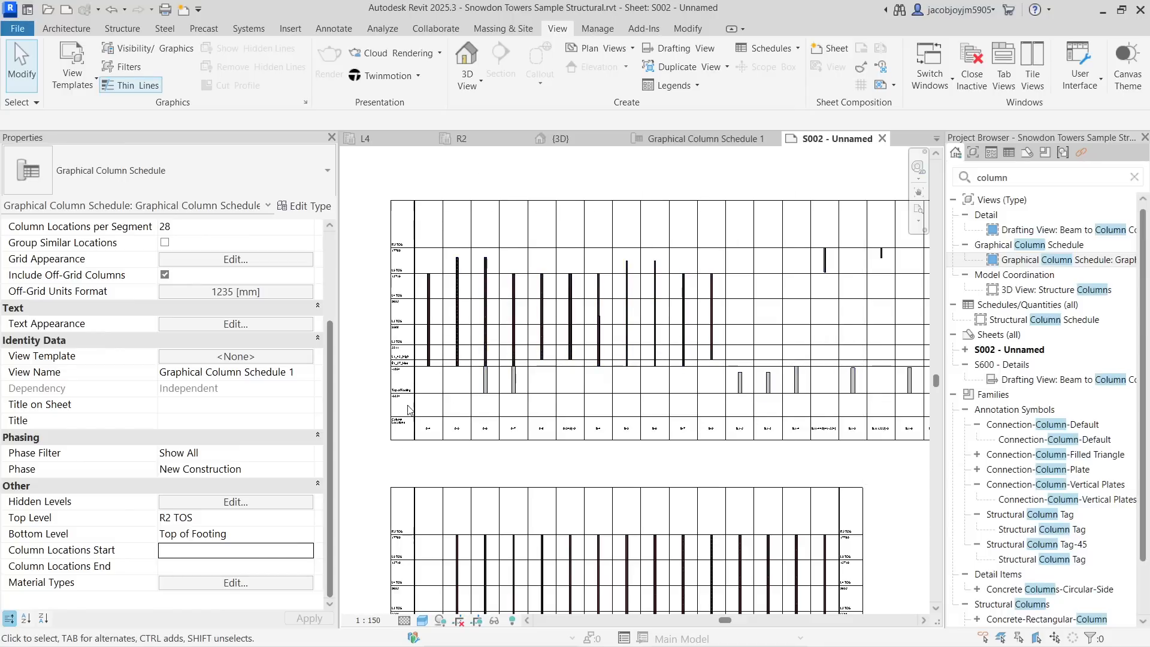
# - Clear the project browser search and open the Structural Plan L1 view
pyautogui.click(1134, 177)
pyautogui.click(1059, 290)
pyautogui.doubleClick(1059, 294)
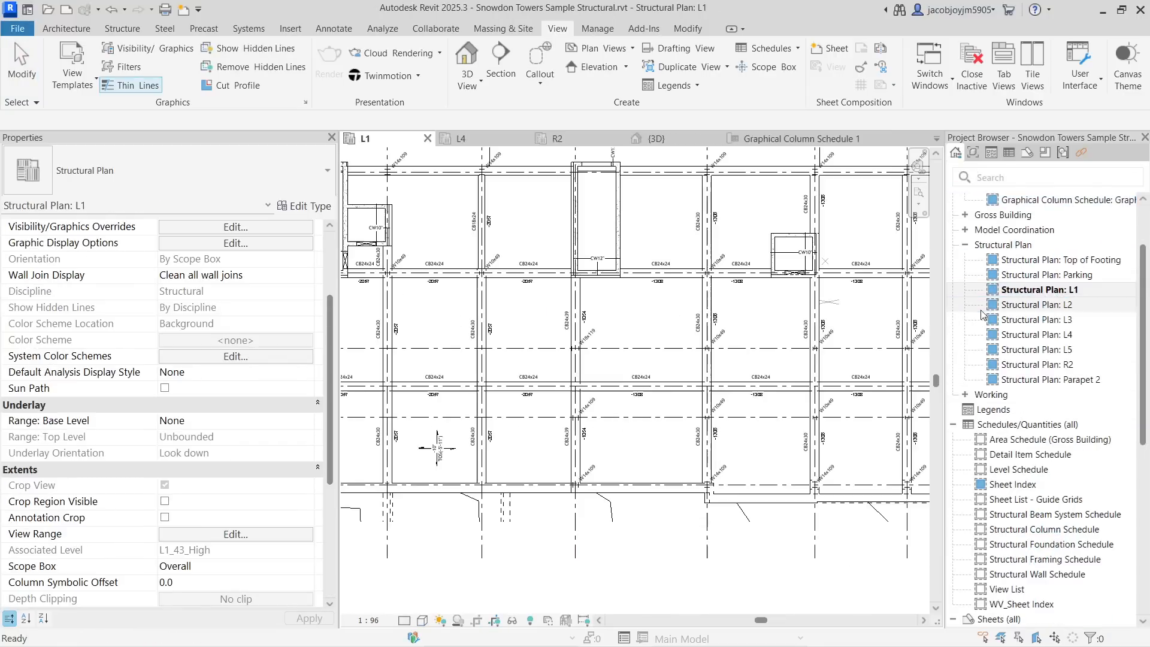
# - Inspect the grid lines and column locations in the L1 structural plan
pyautogui.scroll(-2, 721, 357)
pyautogui.moveTo(573, 312); pyautogui.dragTo(467, 303, button='middle')
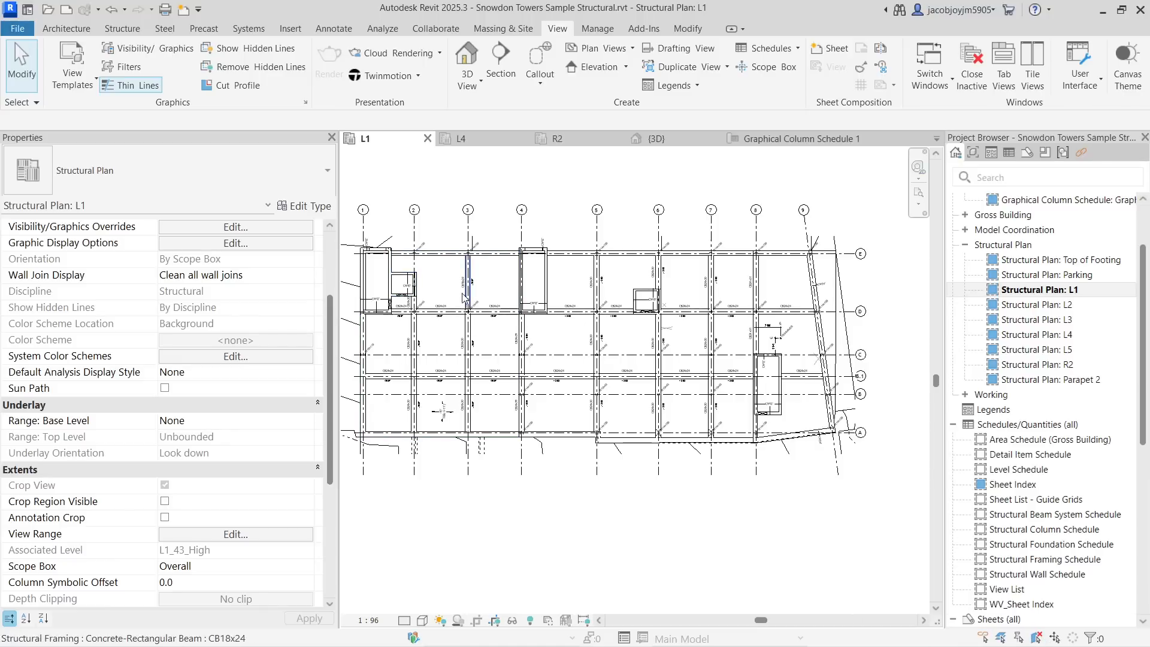
pyautogui.moveTo(456, 293); pyautogui.dragTo(784, 397)
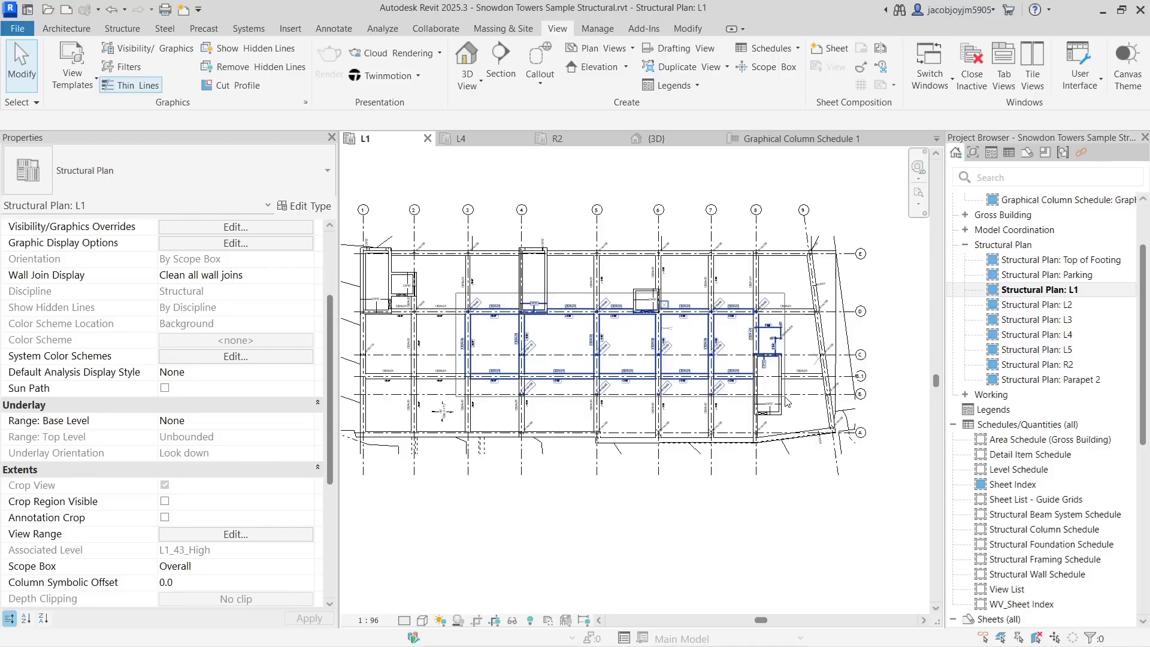
pyautogui.moveTo(786, 401); pyautogui.dragTo(786, 401)
pyautogui.click(643, 506)
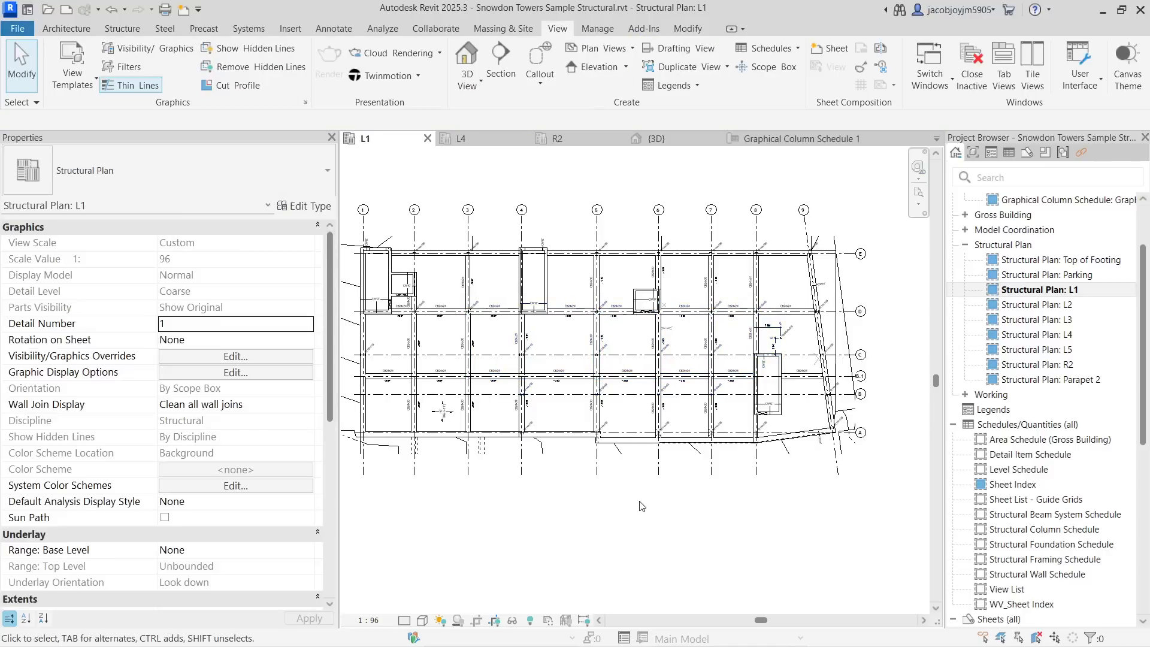
pyautogui.scroll(-5, 282, 510)
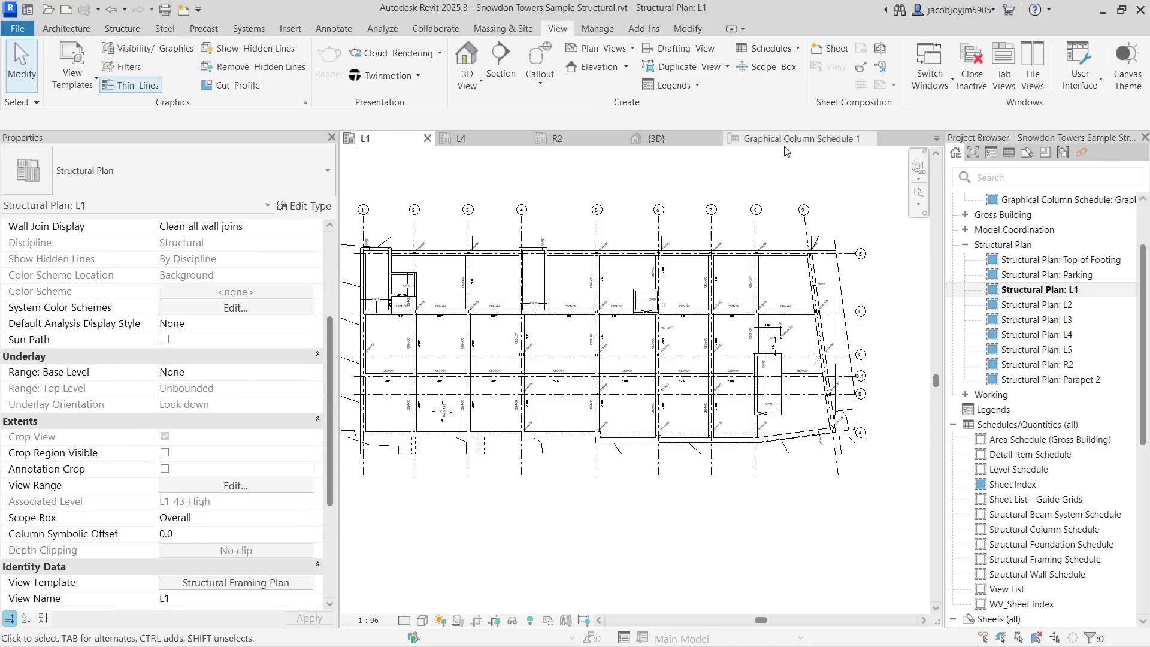
# - Return to the graphical column schedule and set Column Locations Start to grid D-3
pyautogui.click(788, 140)
pyautogui.click(291, 554)
pyautogui.click(307, 552)
pyautogui.scroll(-5, 238, 598)
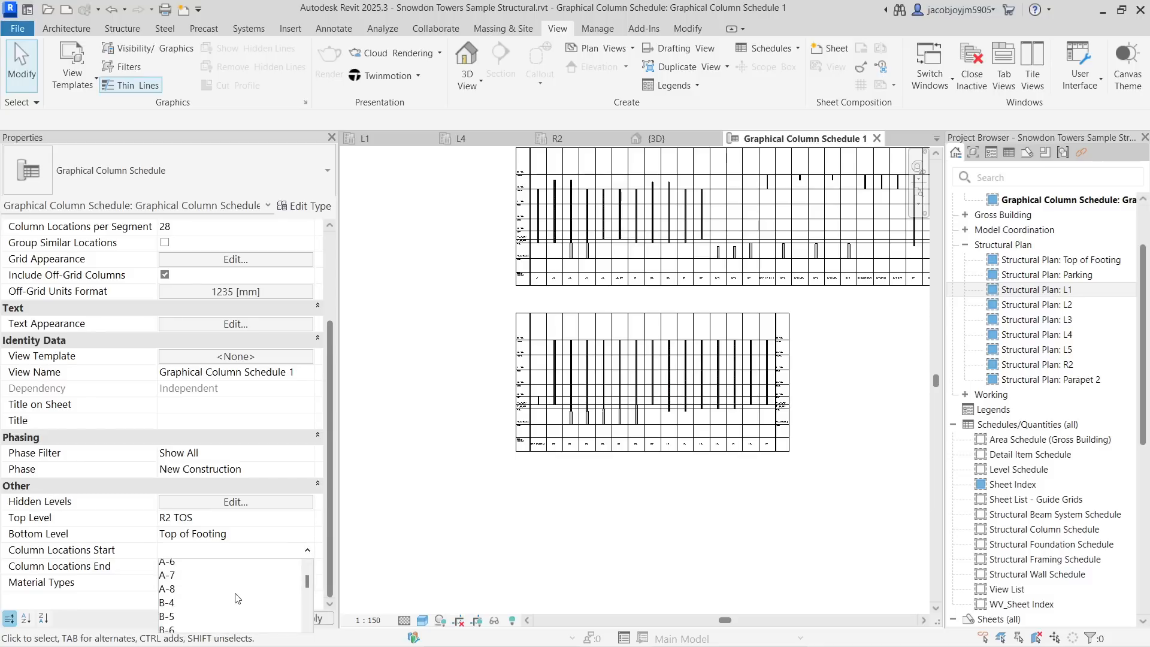
pyautogui.scroll(-5, 238, 598)
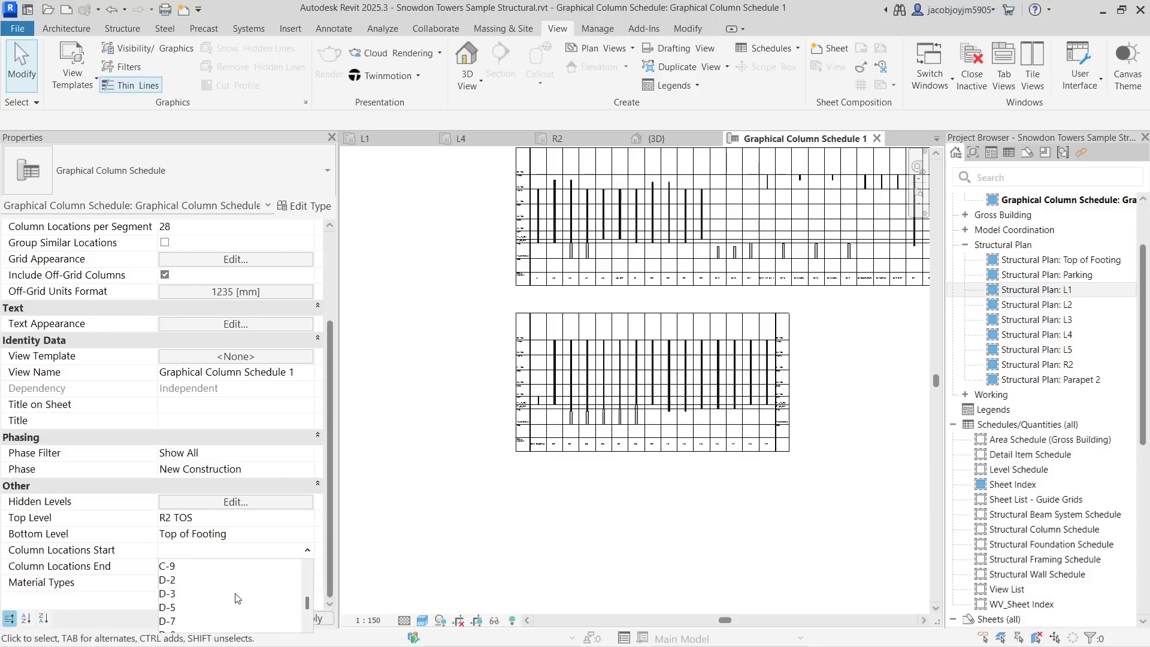
pyautogui.click(182, 594)
# - Set the schedule's Column Locations End to grid B.1-7 and dismiss the warning
pyautogui.click(307, 566)
pyautogui.click(307, 569)
pyautogui.scroll(-6, 254, 525)
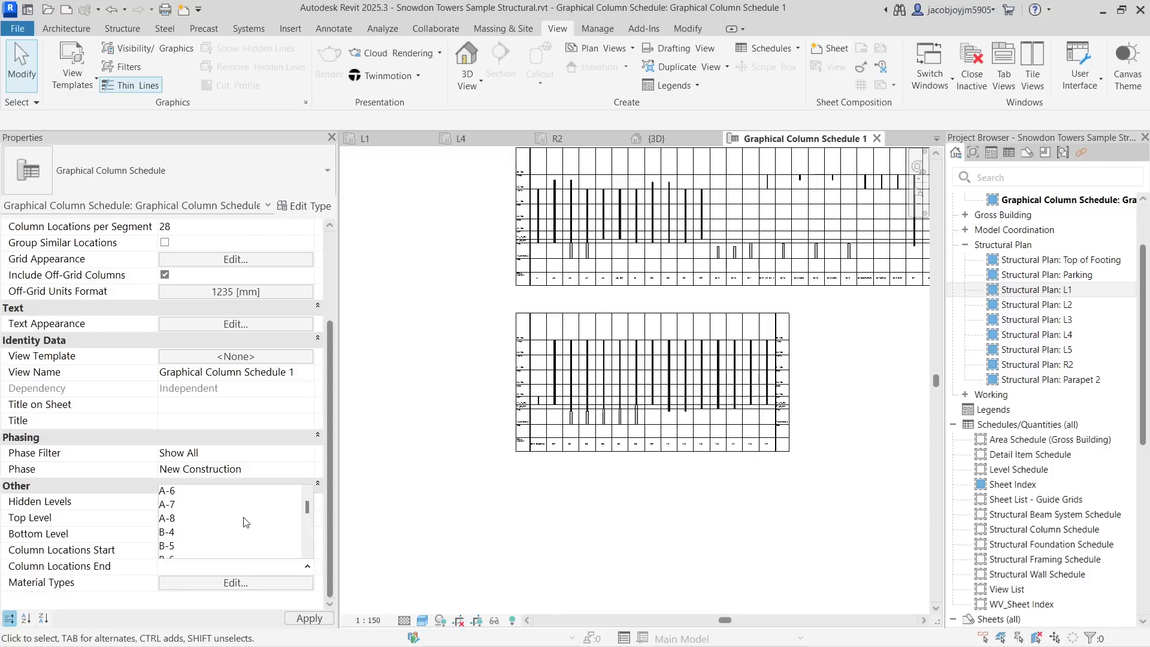
pyautogui.scroll(-1, 243, 524)
pyautogui.scroll(-1, 243, 525)
pyautogui.scroll(1, 243, 525)
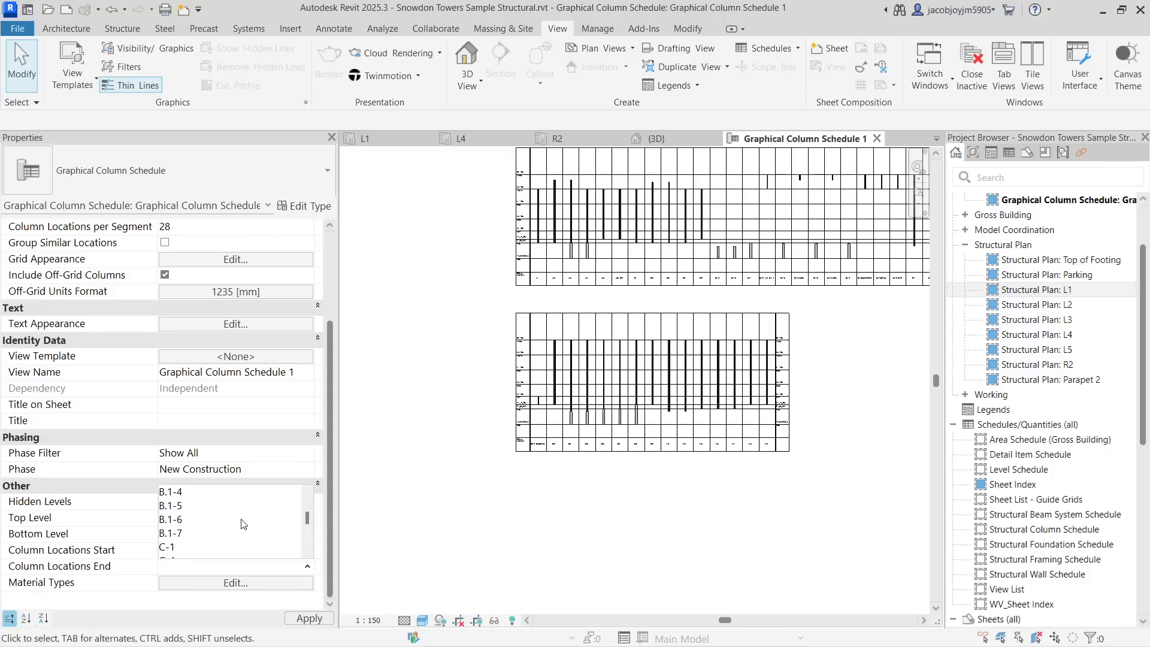
pyautogui.scroll(-1, 244, 524)
pyautogui.scroll(2, 243, 524)
pyautogui.scroll(1, 243, 525)
pyautogui.scroll(-2, 243, 524)
pyautogui.scroll(-3, 243, 524)
pyautogui.scroll(-4, 243, 525)
pyautogui.scroll(3, 243, 524)
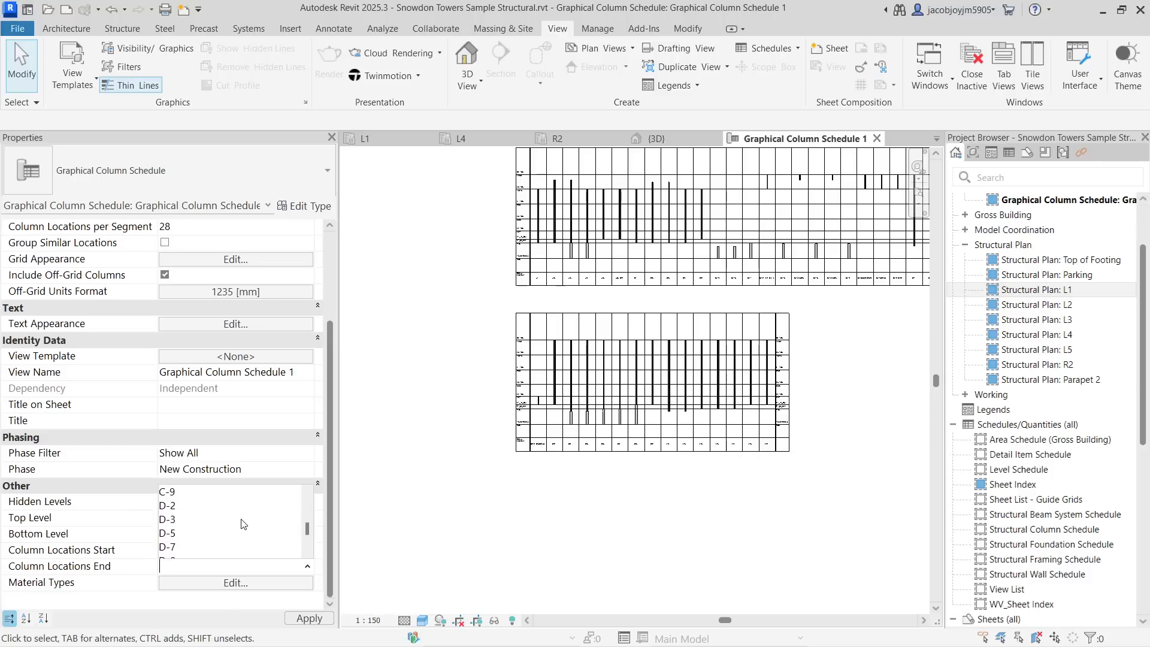
pyautogui.scroll(4, 243, 524)
pyautogui.click(178, 538)
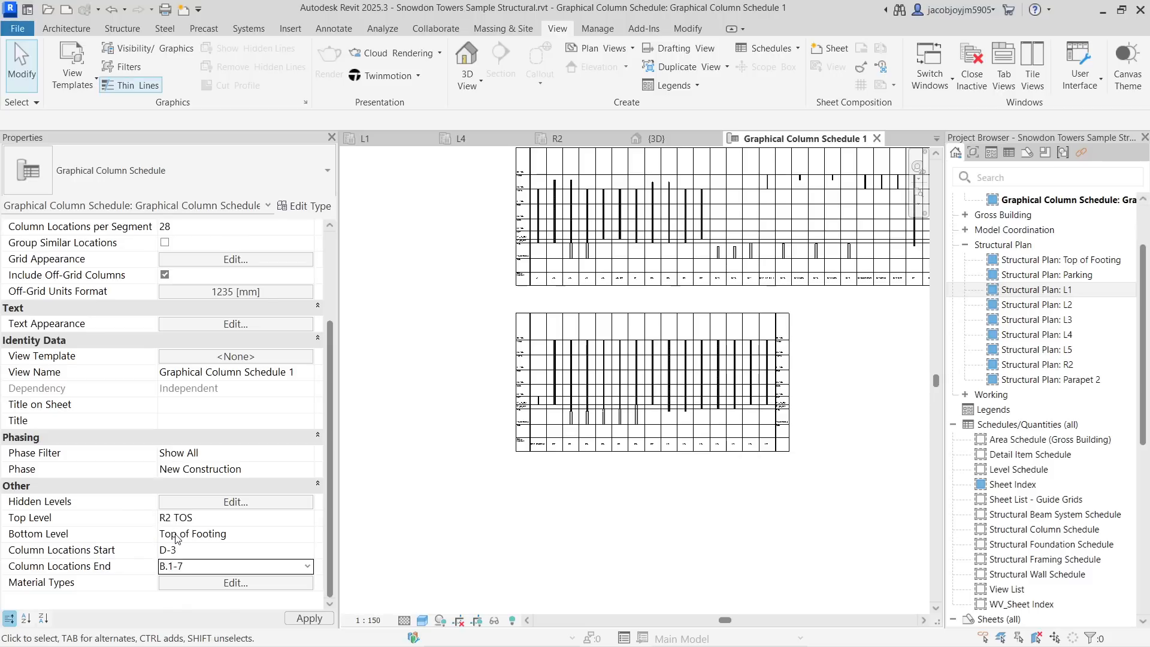
pyautogui.moveTo(439, 288); pyautogui.dragTo(692, 290)
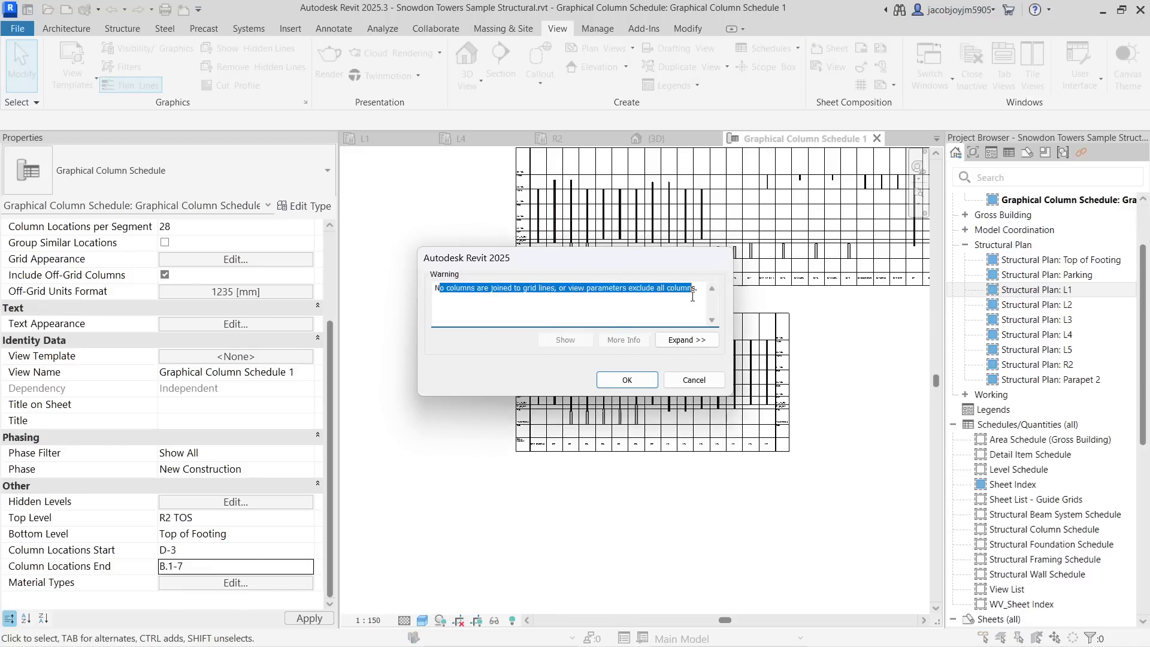
pyautogui.click(627, 380)
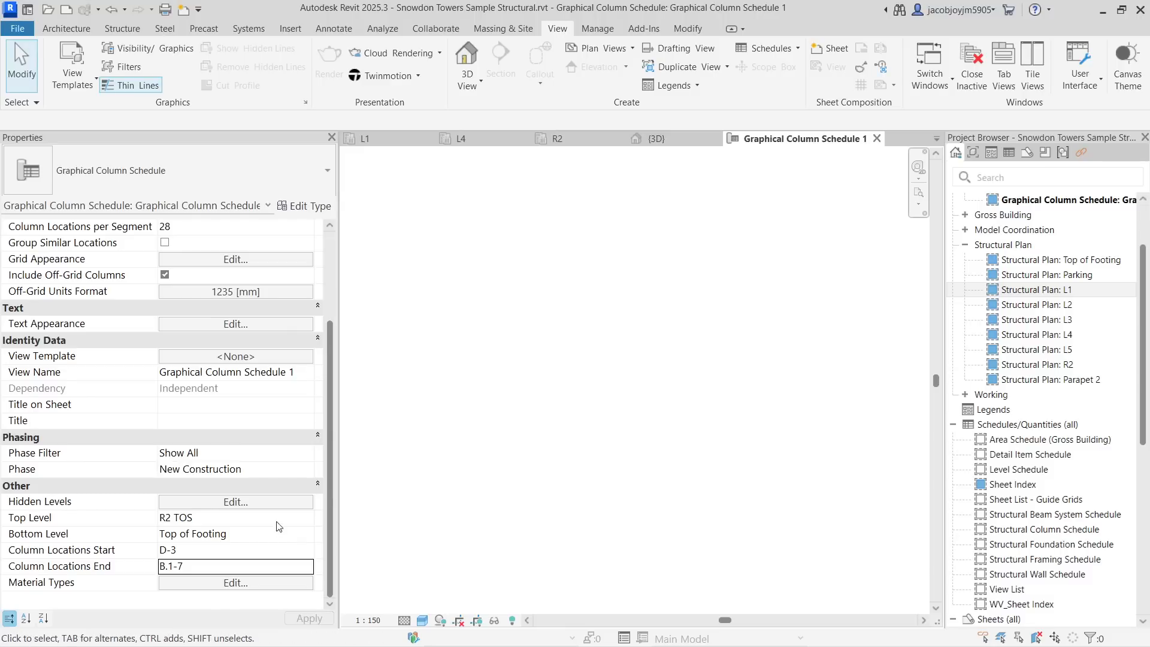
# - Choose a different grid for the schedule's Column Locations End
pyautogui.click(307, 566)
pyautogui.scroll(-1, 224, 532)
pyautogui.click(204, 532)
# - Set the schedule's column location range to start at A-4 and end at C-1
pyautogui.click(302, 551)
pyautogui.click(307, 552)
pyautogui.scroll(4, 234, 573)
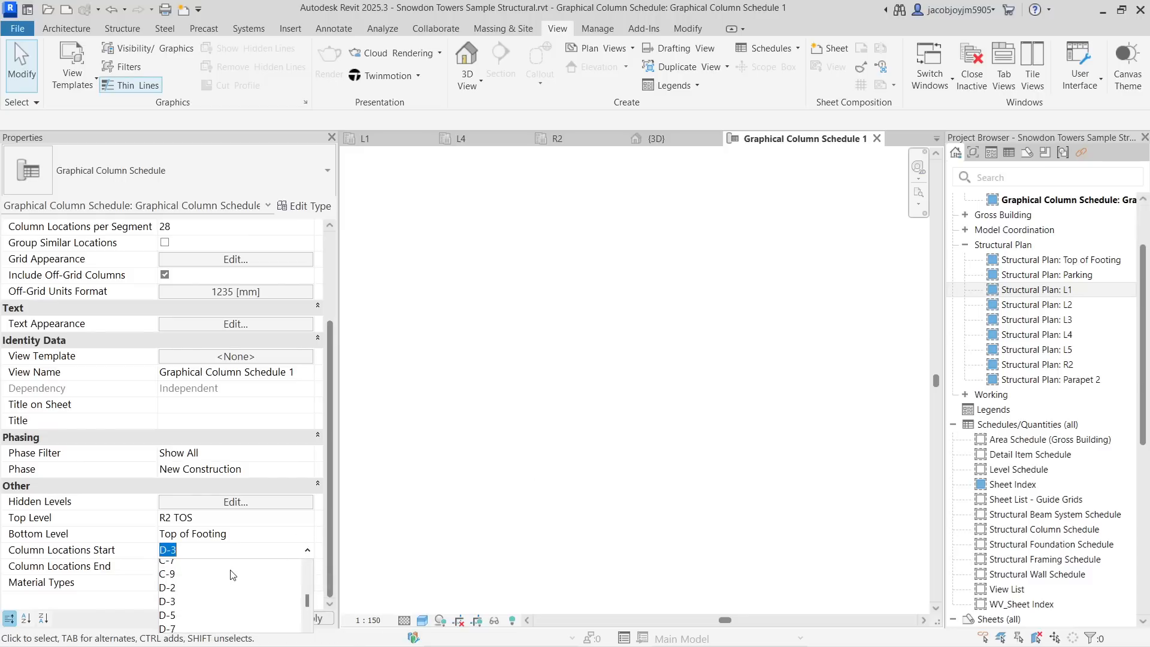
pyautogui.scroll(1, 186, 582)
pyautogui.click(169, 565)
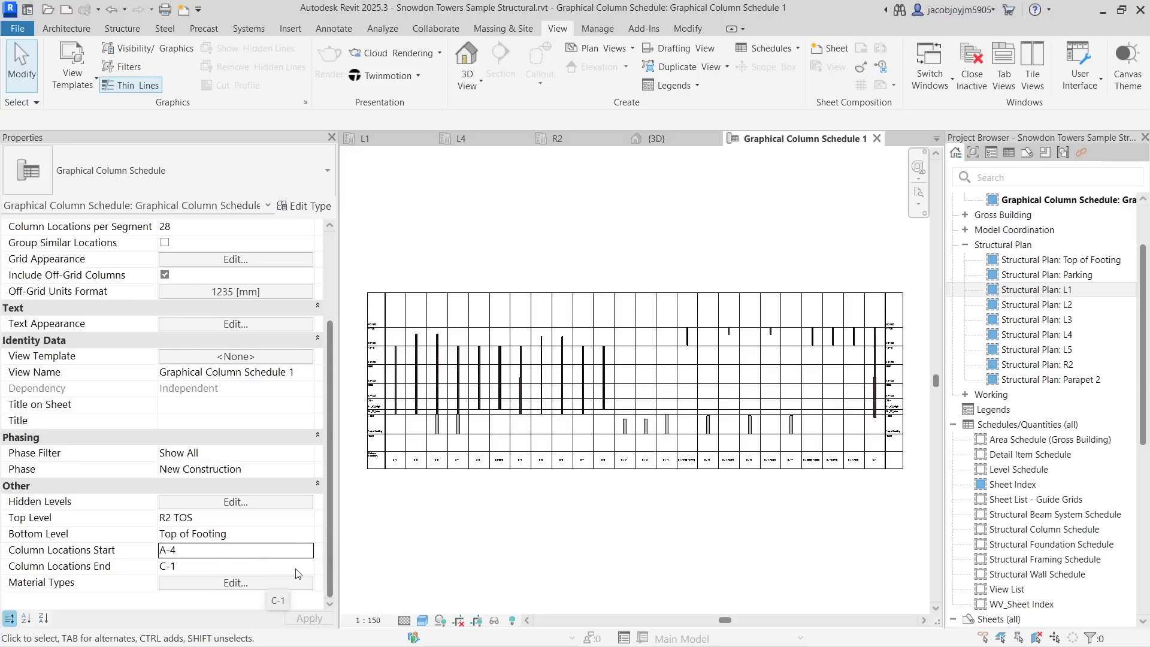
# - Clear the schedule's Column Locations Start and End values
pyautogui.click(306, 552)
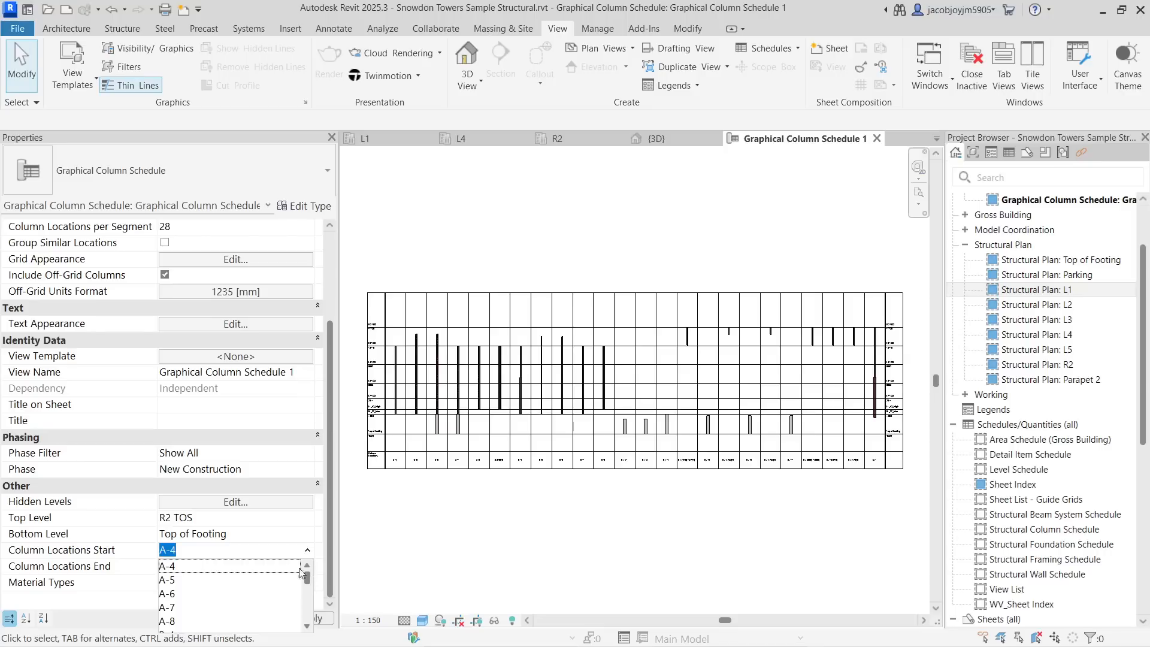
pyautogui.scroll(-10, 232, 578)
pyautogui.click(223, 567)
pyautogui.click(222, 566)
pyautogui.press('BackSpace')
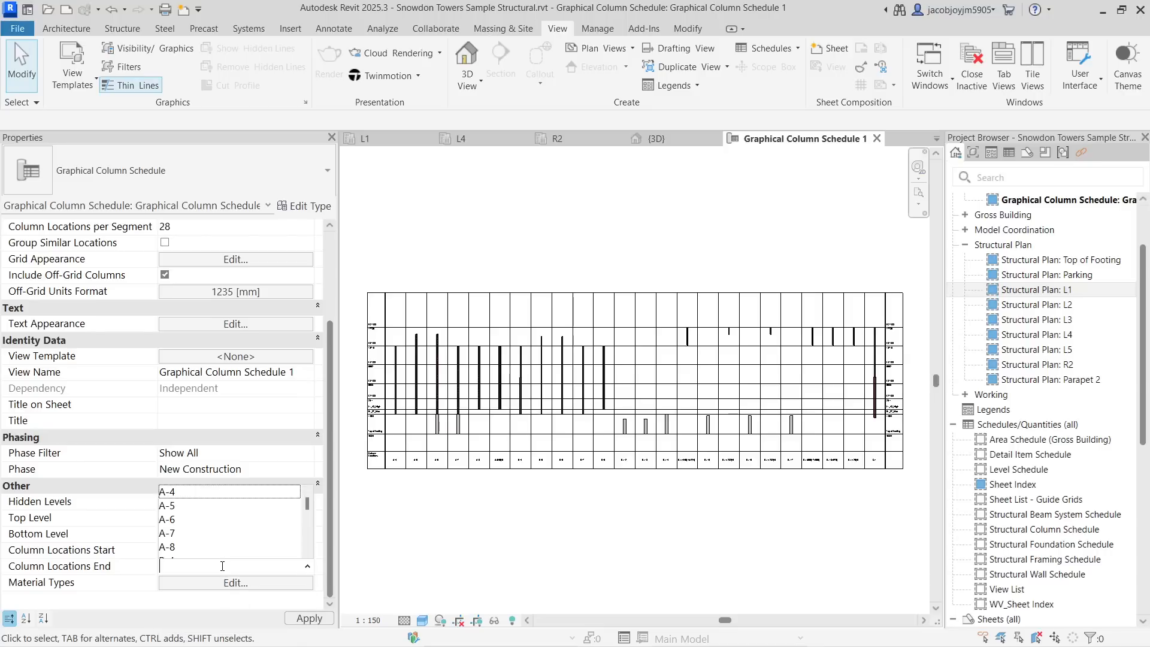
pyautogui.click(222, 565)
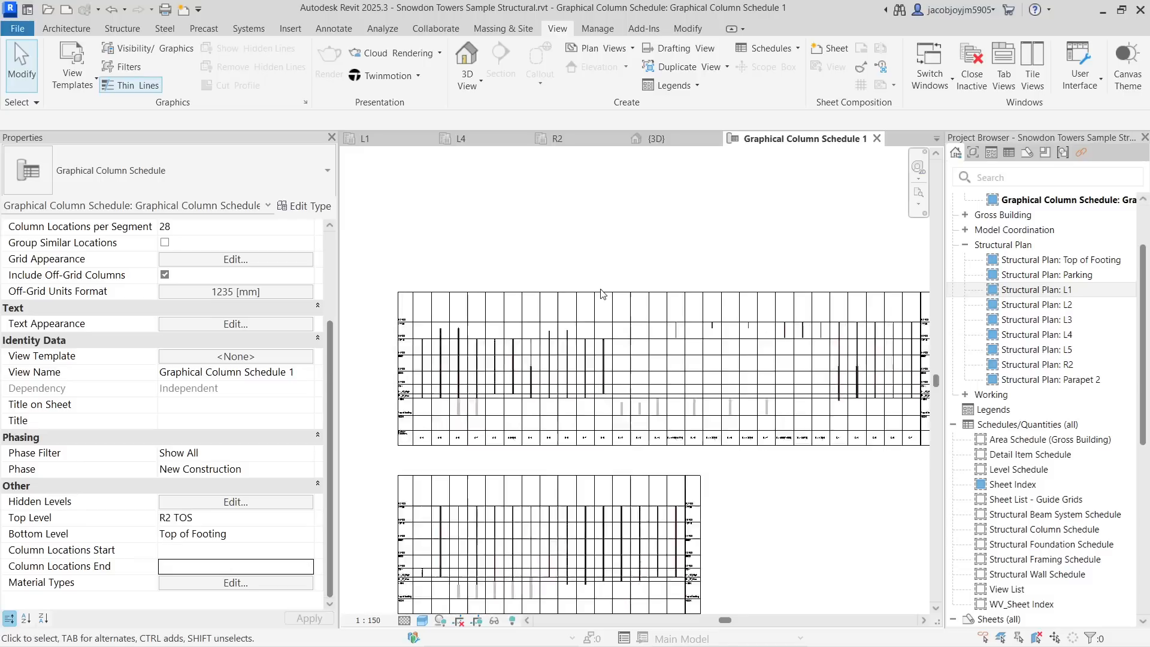
# - Limit the schedule's Material Types to Steel only
pyautogui.scroll(1, 623, 305)
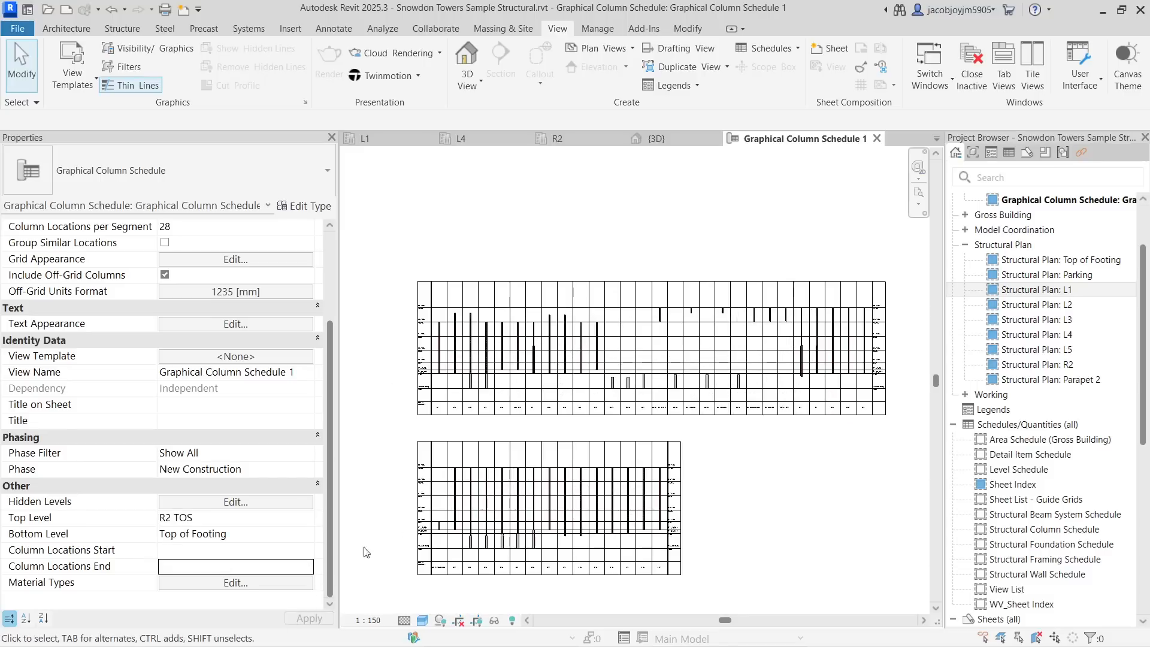
pyautogui.moveTo(488, 437); pyautogui.dragTo(495, 392, button='middle')
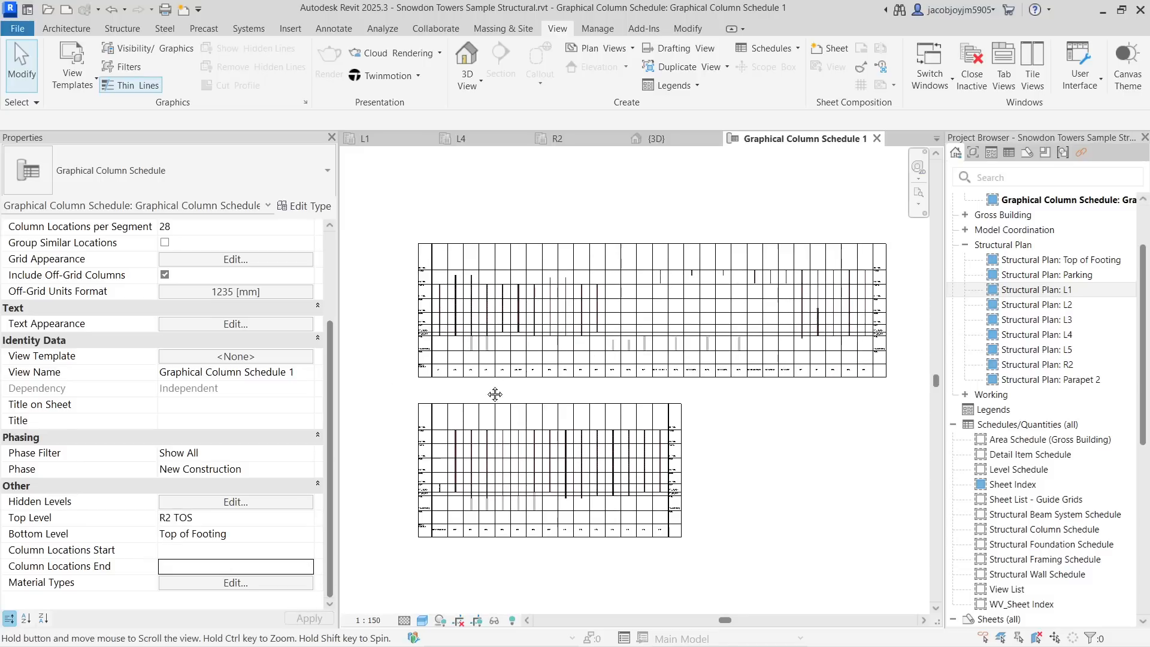
pyautogui.click(240, 583)
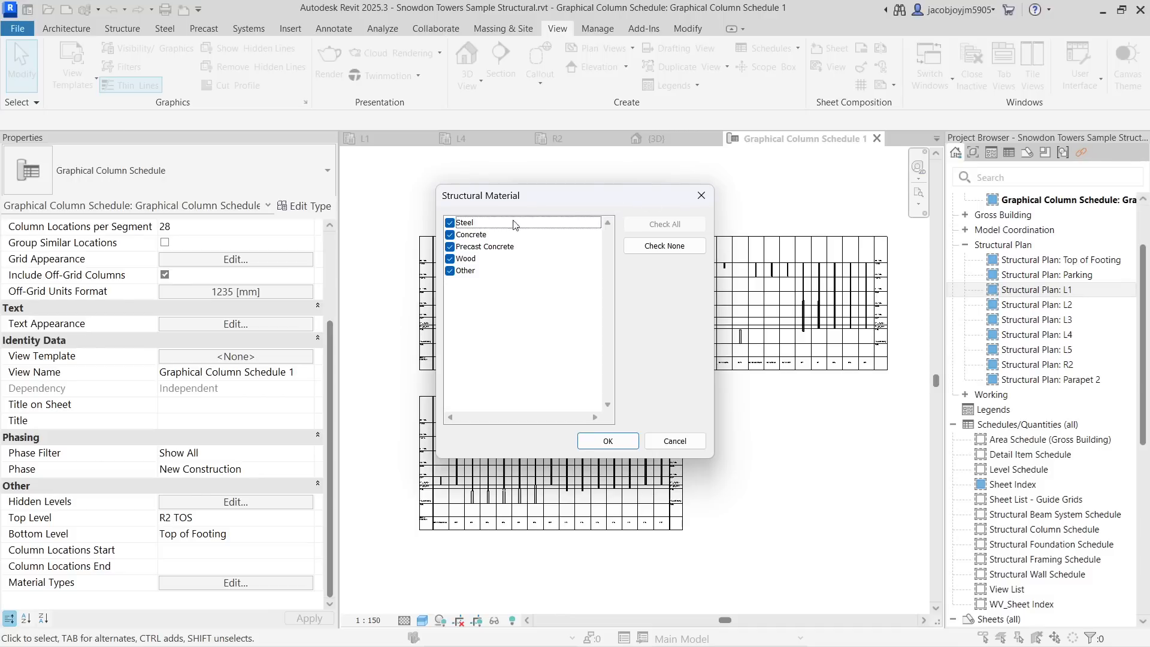
pyautogui.click(450, 234)
pyautogui.click(449, 246)
pyautogui.click(450, 258)
pyautogui.click(450, 270)
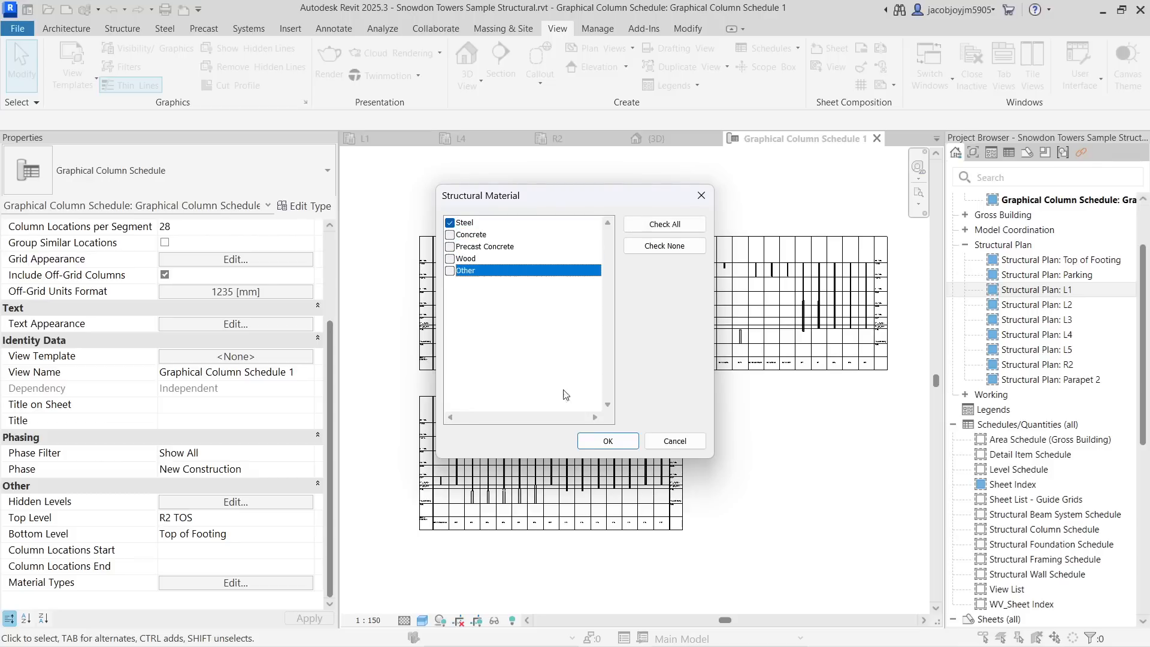
pyautogui.click(607, 441)
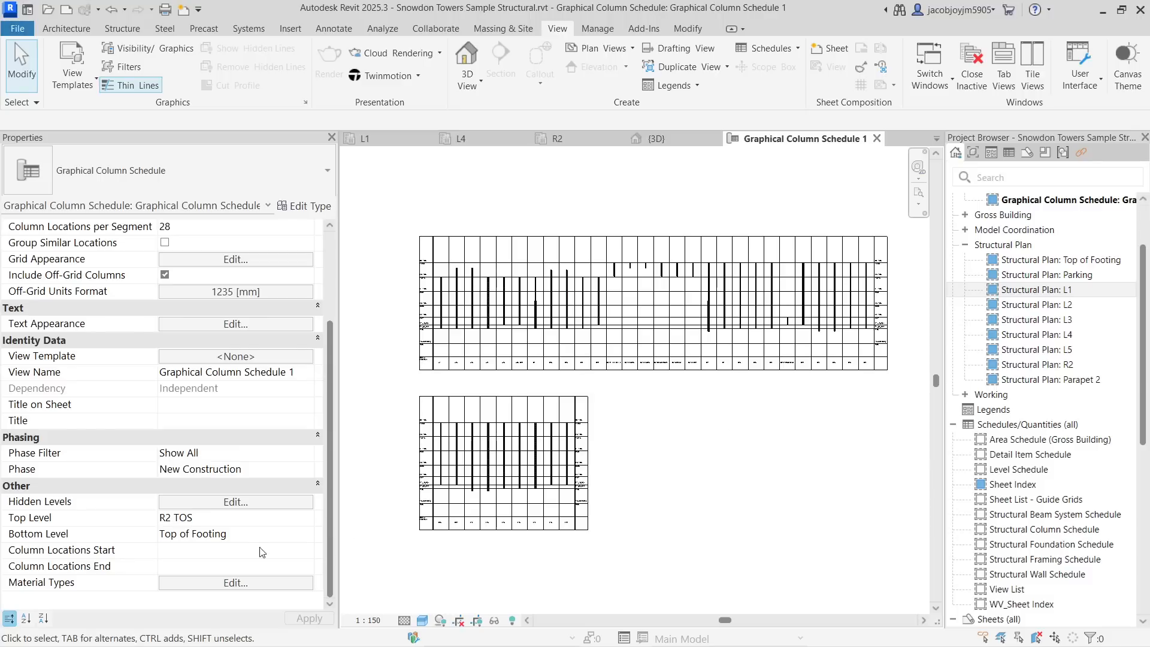
# - Change the schedule's Material Types to Concrete only
pyautogui.click(282, 582)
pyautogui.click(450, 222)
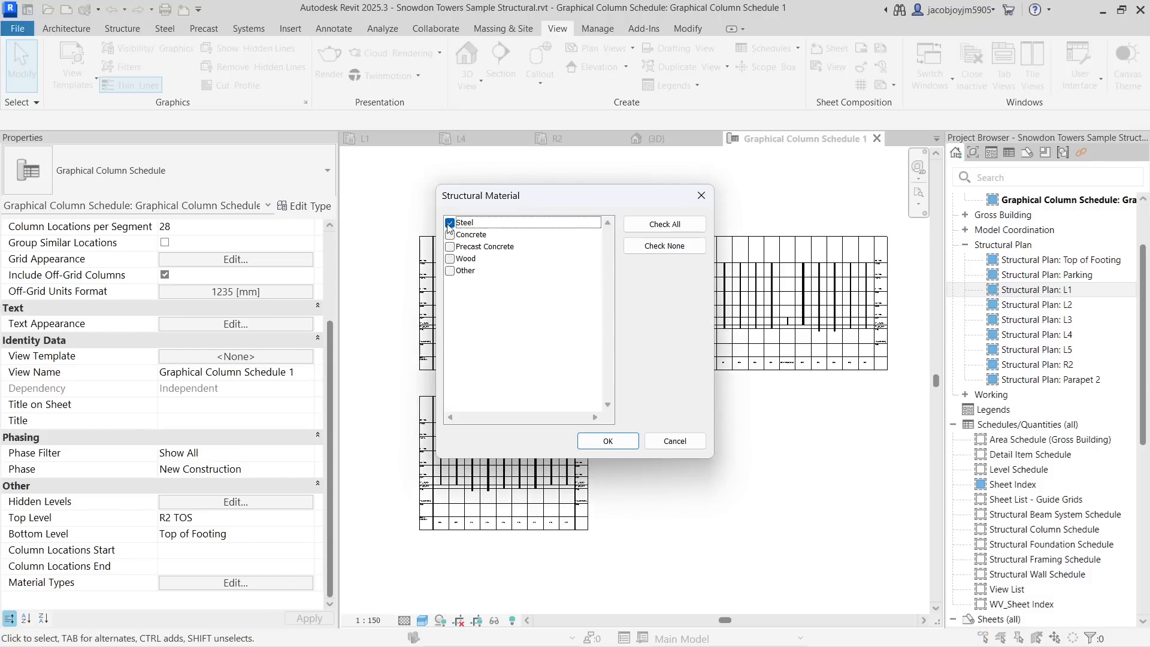
pyautogui.click(449, 234)
pyautogui.click(599, 440)
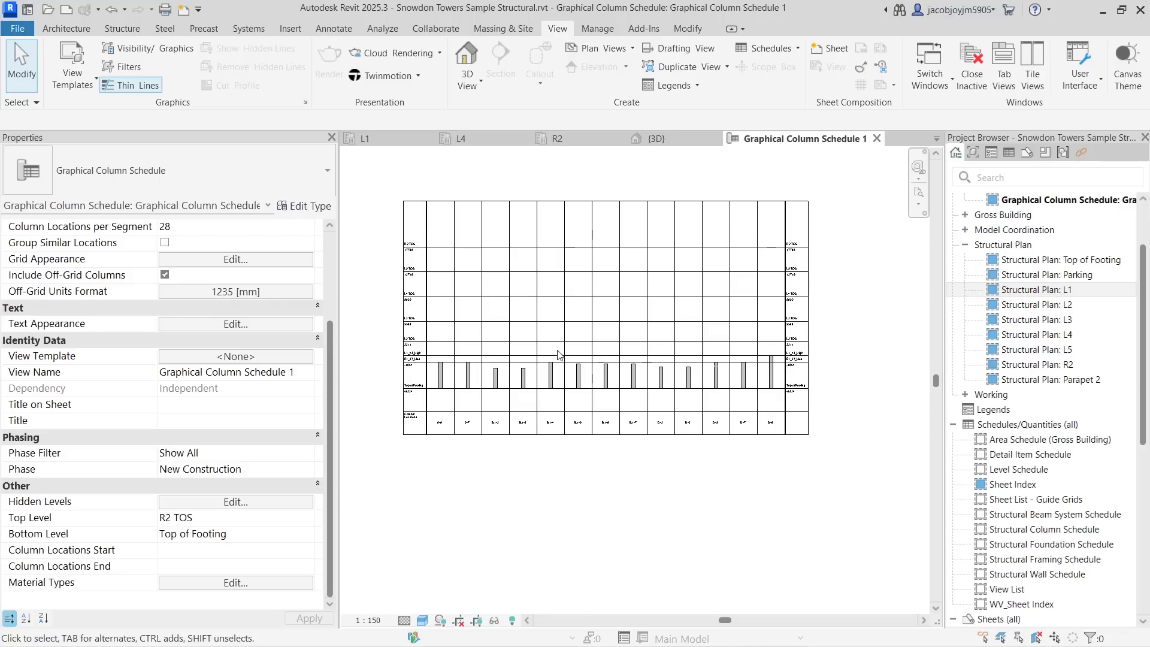
# - Reopen the Material Types selection and confirm it without changes
pyautogui.scroll(2, 558, 355)
pyautogui.scroll(-1, 558, 355)
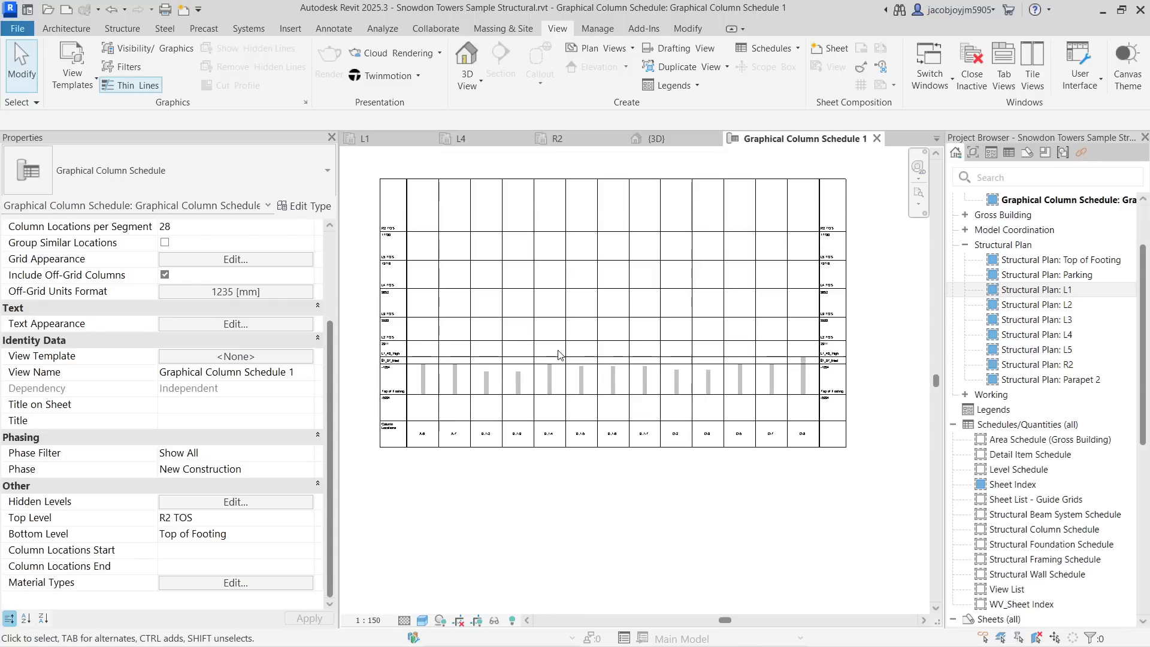
pyautogui.click(271, 583)
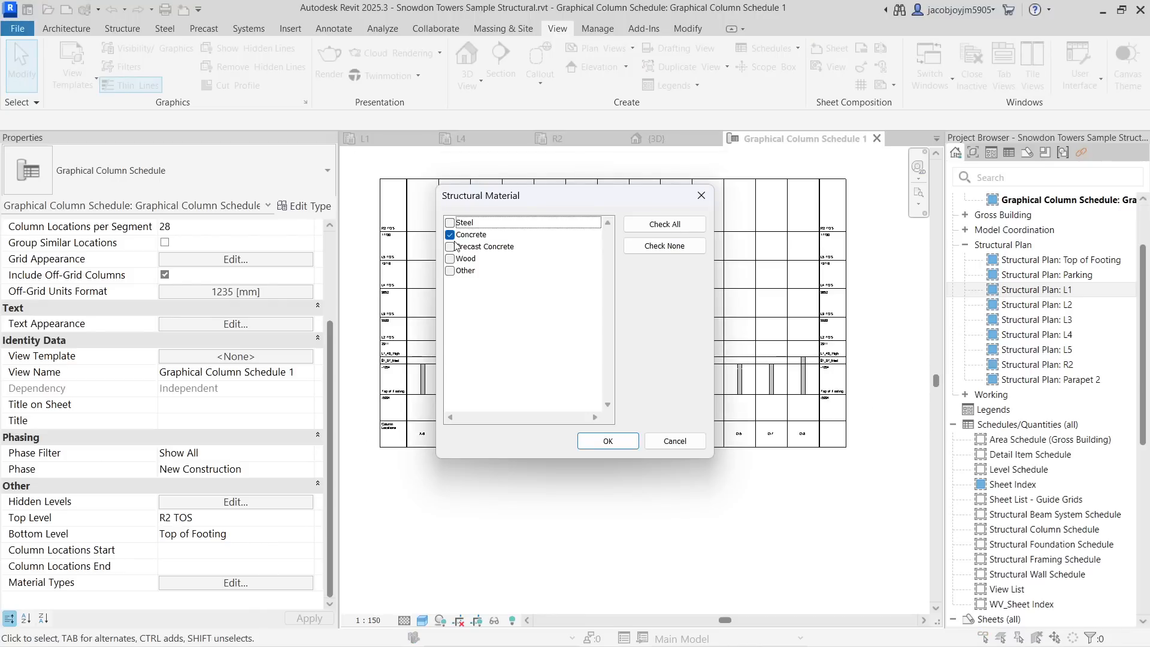
pyautogui.click(606, 440)
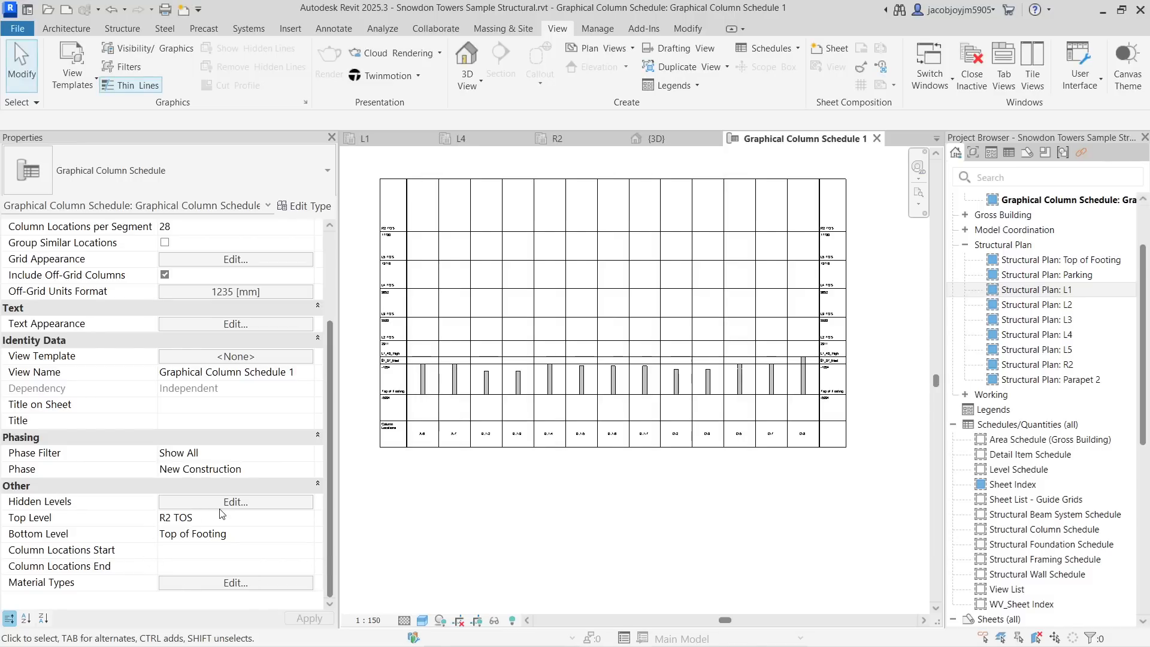
# - Open the schedule's Text Appearance settings and close them without changes
pyautogui.scroll(5, 122, 400)
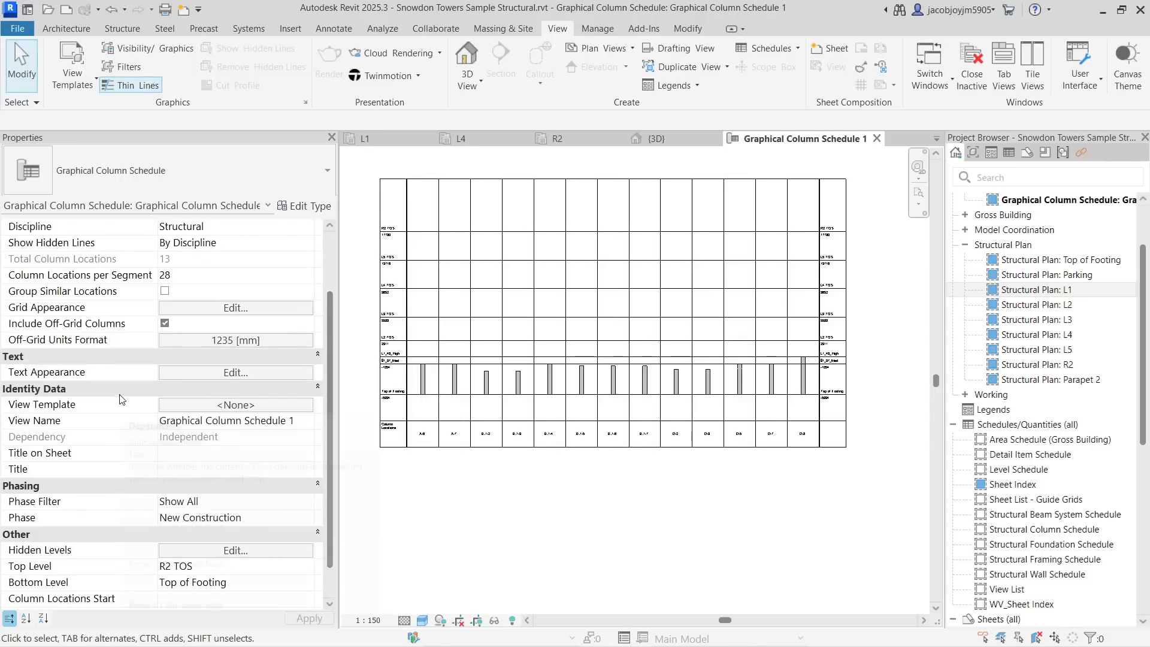
pyautogui.scroll(-5, 122, 399)
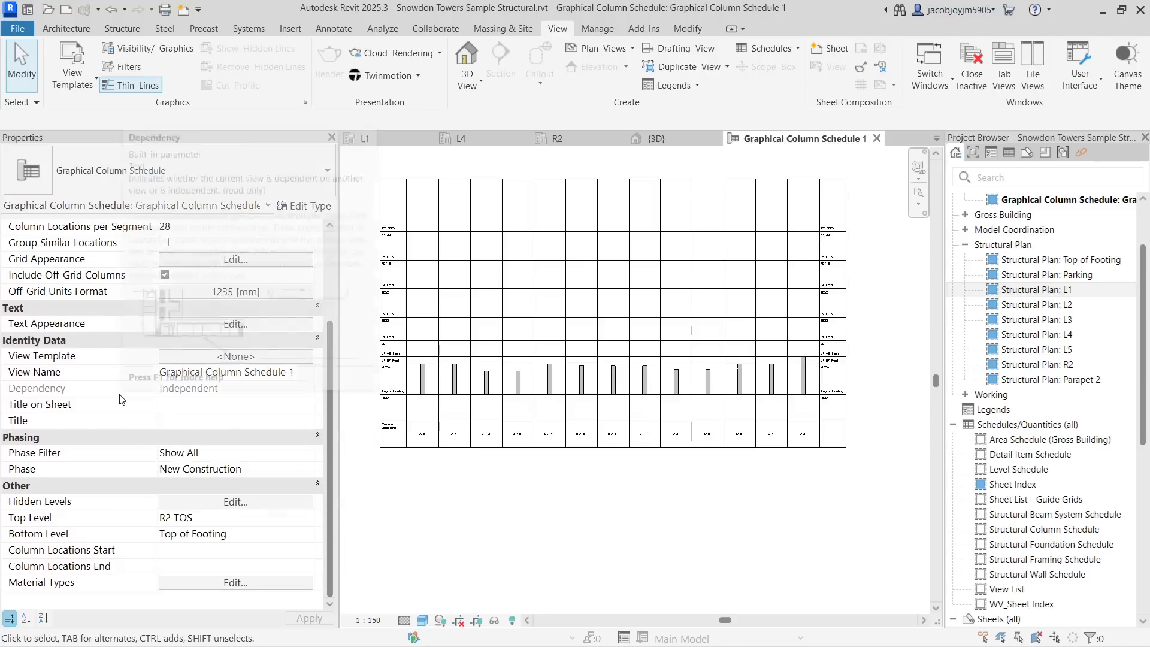
pyautogui.scroll(5, 122, 400)
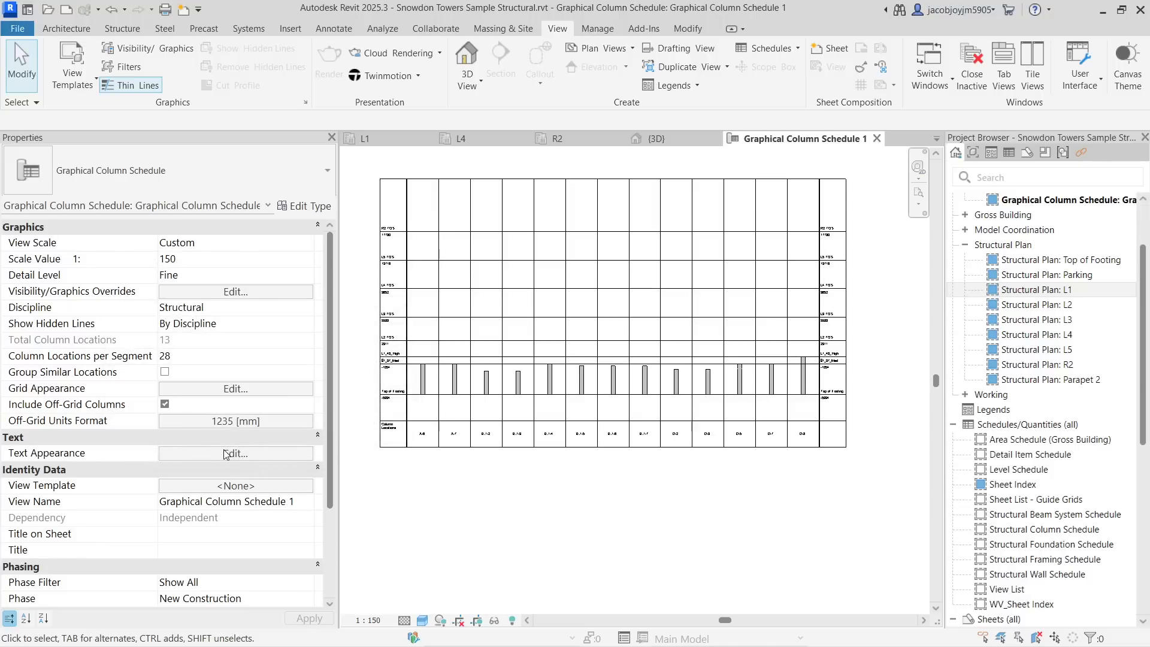
pyautogui.click(244, 454)
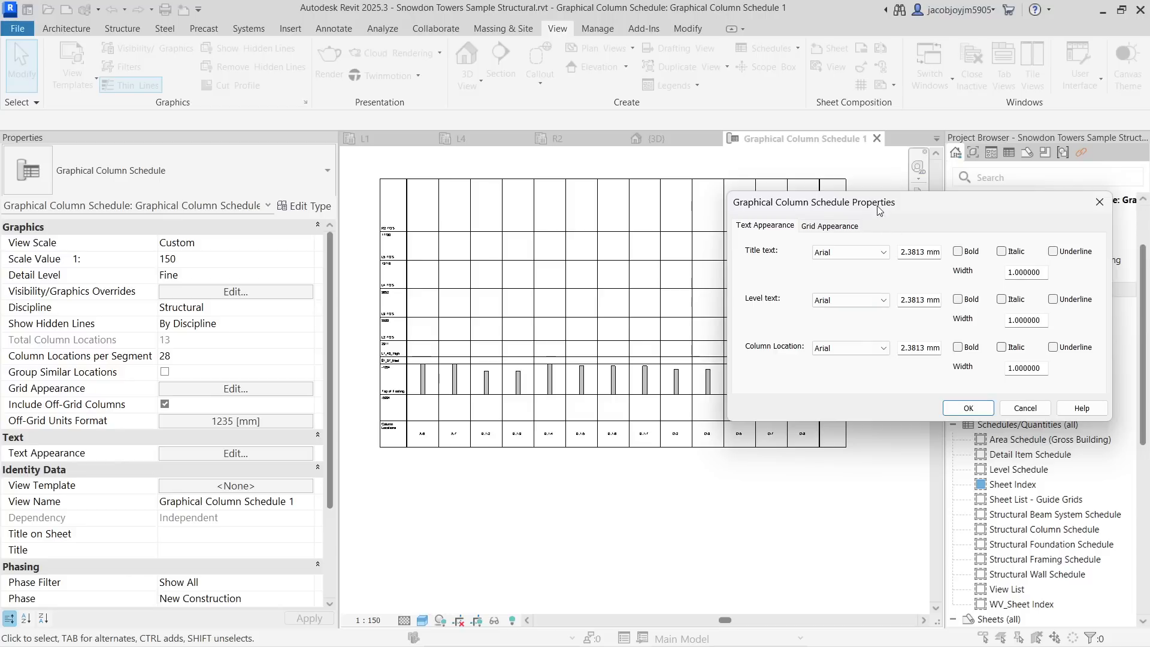
pyautogui.moveTo(879, 210); pyautogui.dragTo(857, 276)
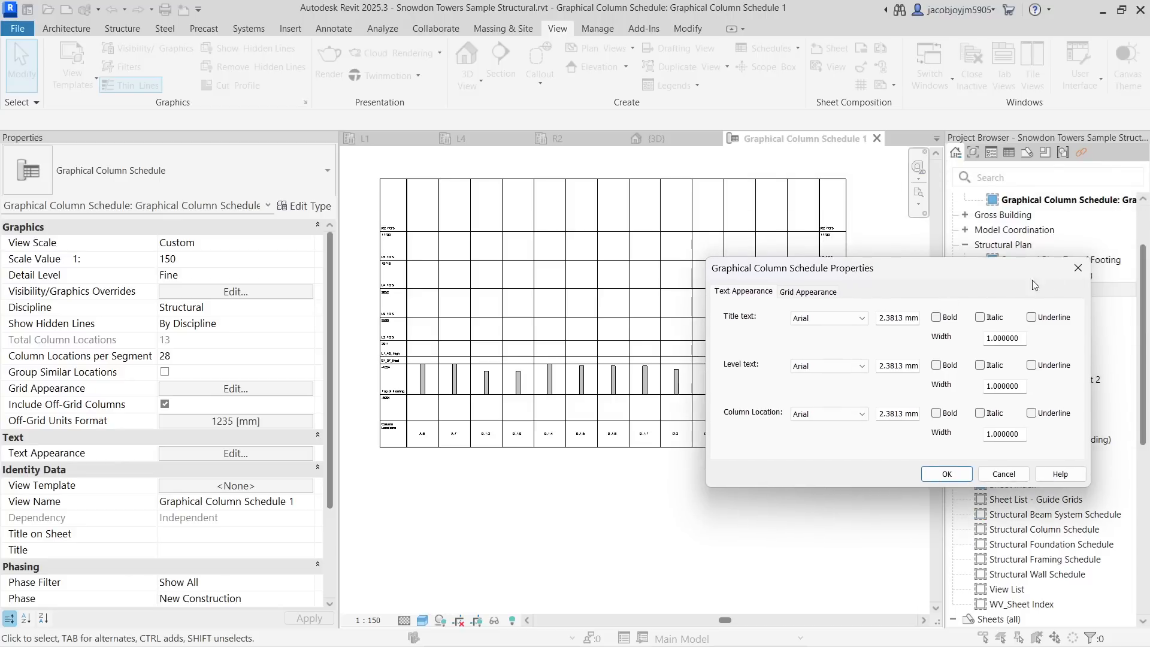
pyautogui.click(1077, 267)
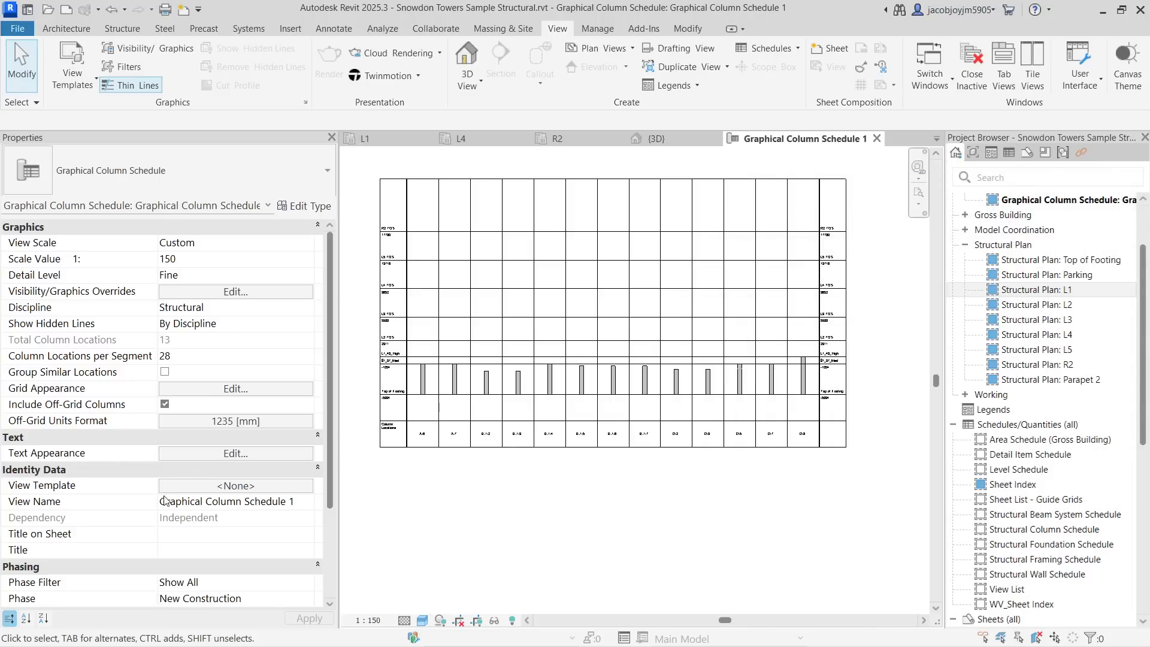
# - Set the schedule's Title on Sheet to Title new
pyautogui.scroll(-1, 165, 501)
pyautogui.click(216, 507)
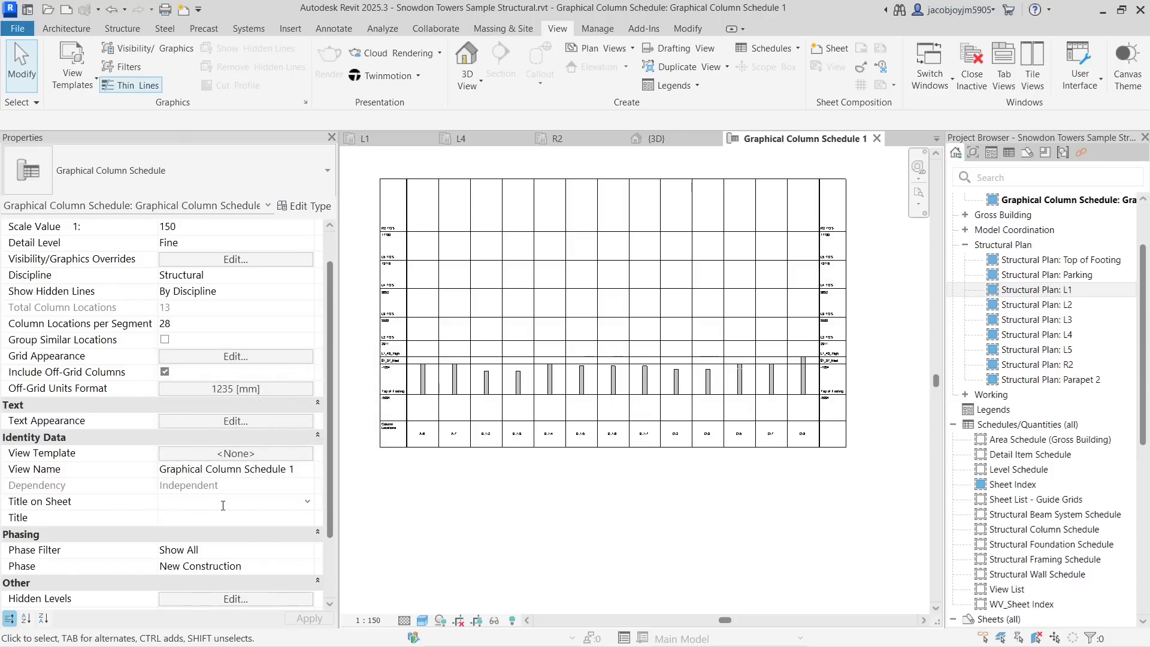
pyautogui.write('Title new')
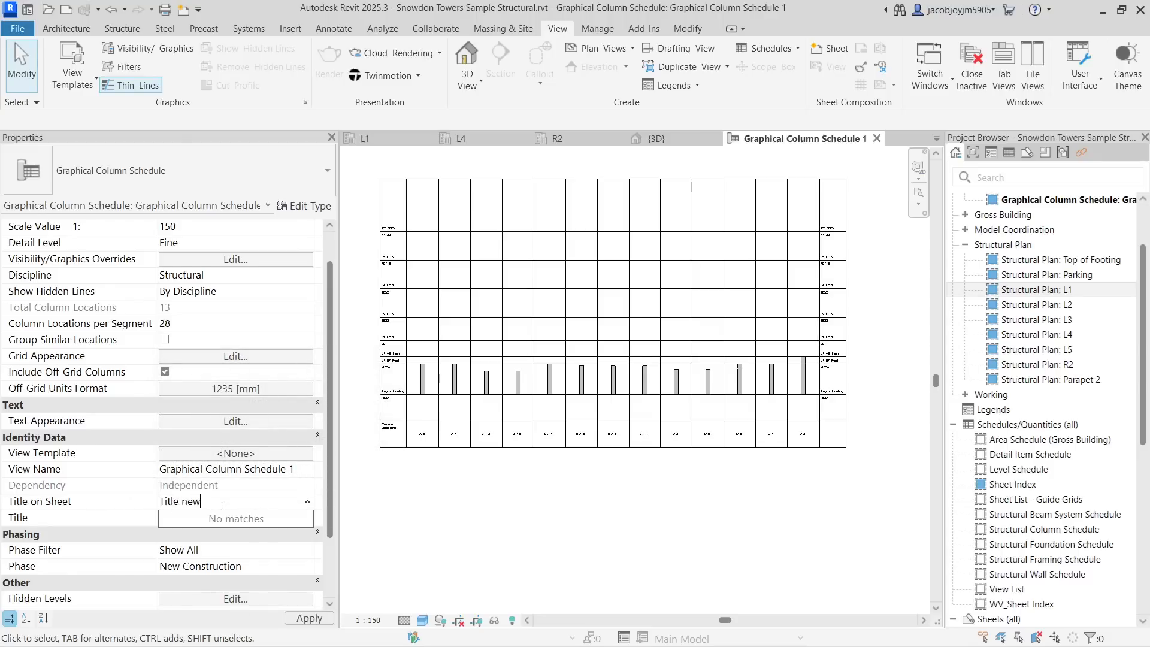
pyautogui.press('Return')
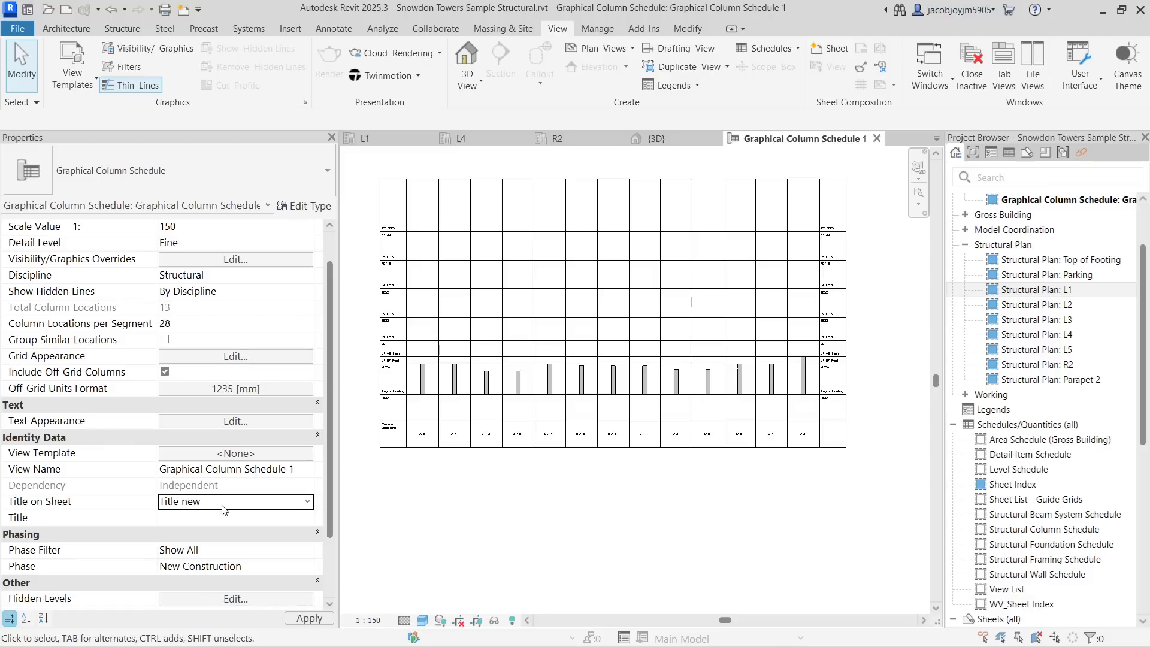
# - Open sheet S002 - Unnamed containing the graphical column schedule
pyautogui.scroll(-3, 531, 535)
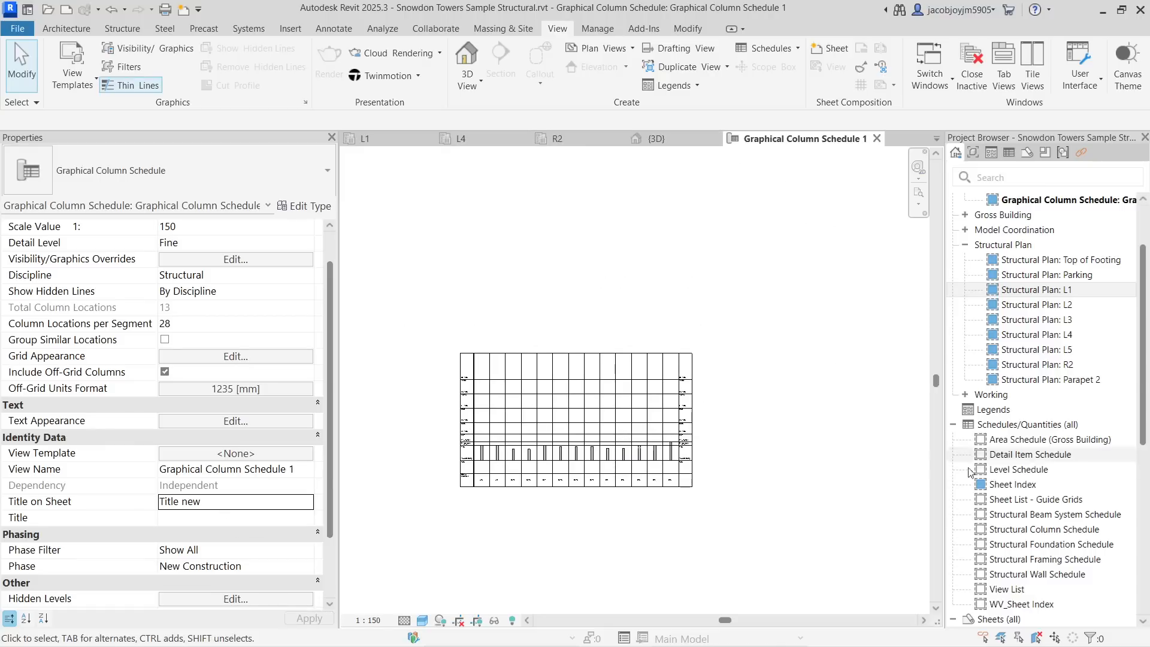
pyautogui.scroll(-8, 956, 466)
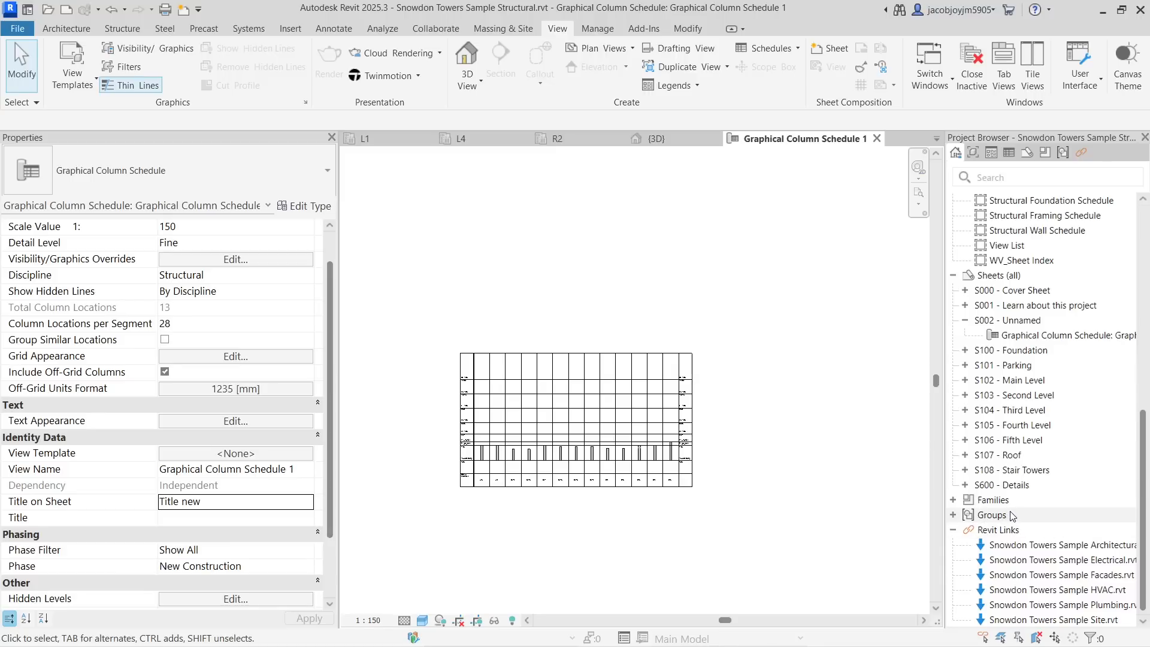
pyautogui.doubleClick(1018, 320)
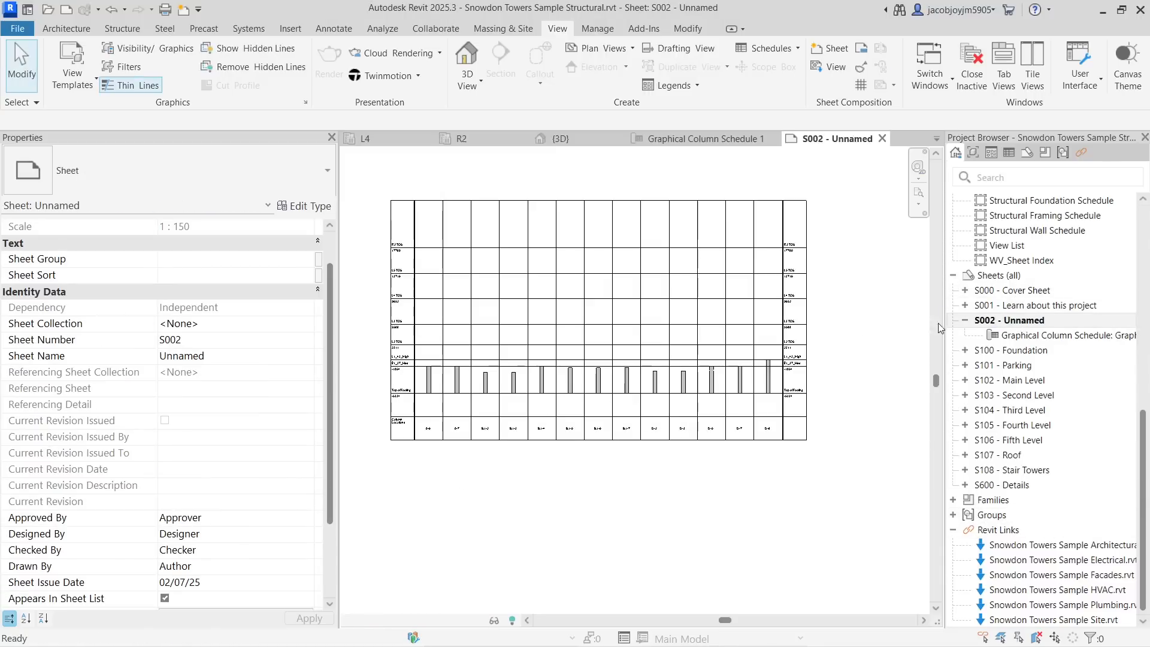
# - Select the schedule viewport on the sheet and reposition its title line
pyautogui.click(644, 317)
pyautogui.scroll(-4, 644, 317)
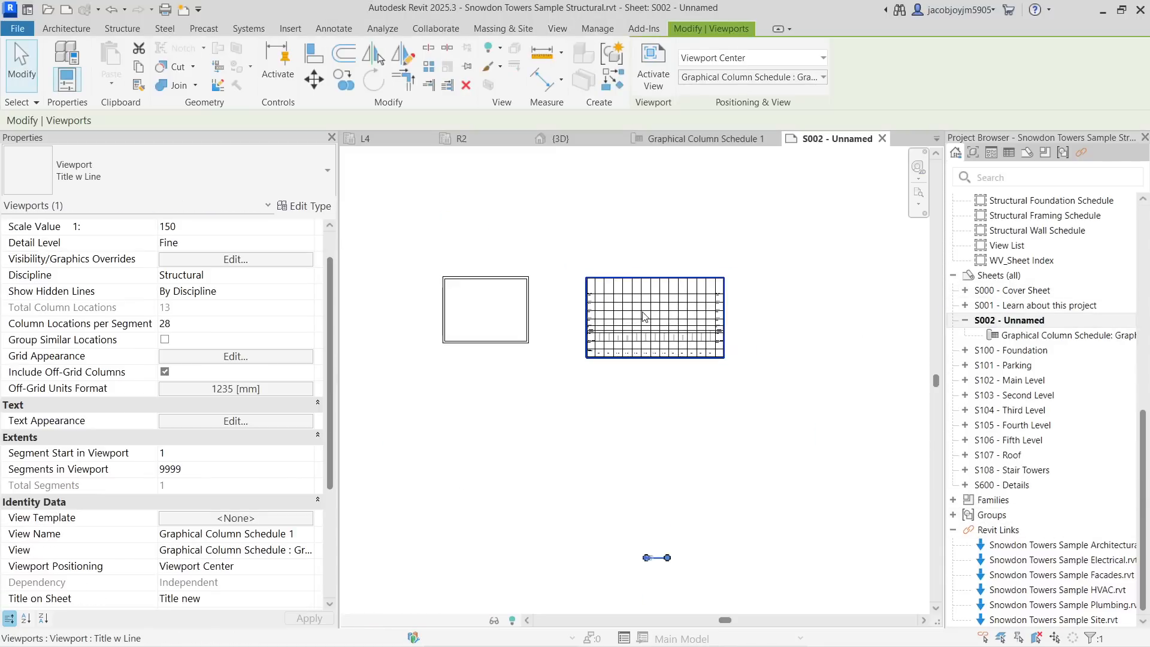
pyautogui.scroll(2, 647, 522)
pyautogui.scroll(1, 661, 489)
pyautogui.click(657, 504)
pyautogui.click(653, 488)
pyautogui.scroll(2, 653, 487)
pyautogui.moveTo(654, 485); pyautogui.dragTo(680, 154)
pyautogui.moveTo(680, 154); pyautogui.dragTo(655, 542, button='middle')
pyautogui.scroll(4, 643, 449)
pyautogui.scroll(3, 648, 430)
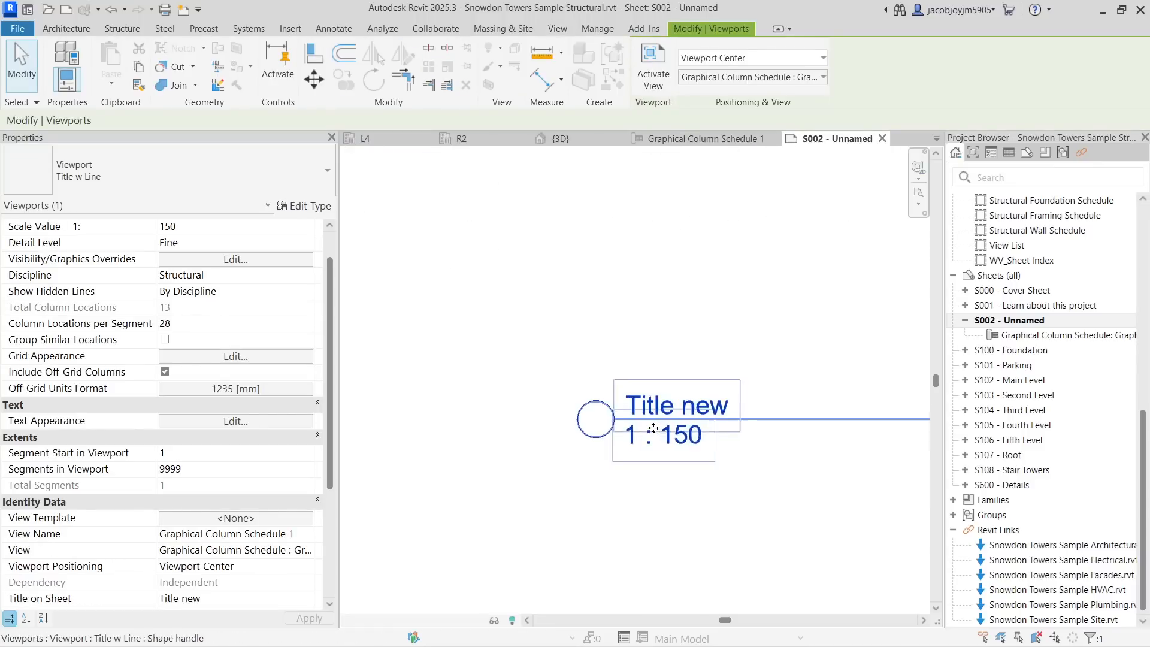
pyautogui.scroll(-5, 647, 421)
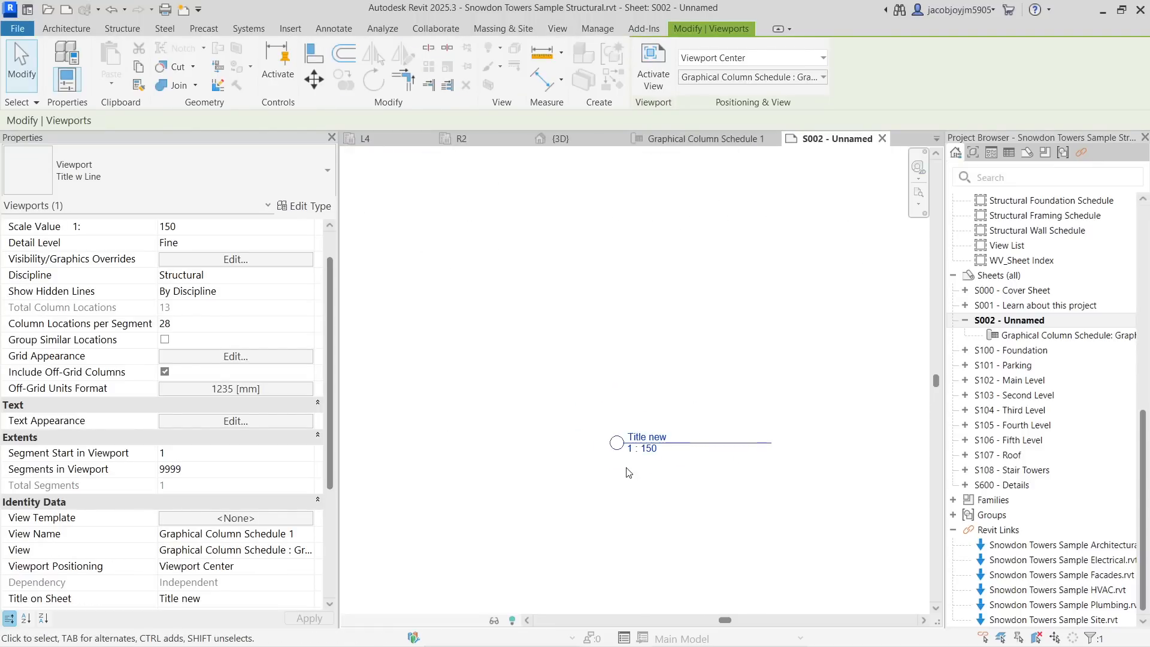
pyautogui.scroll(-2, 635, 456)
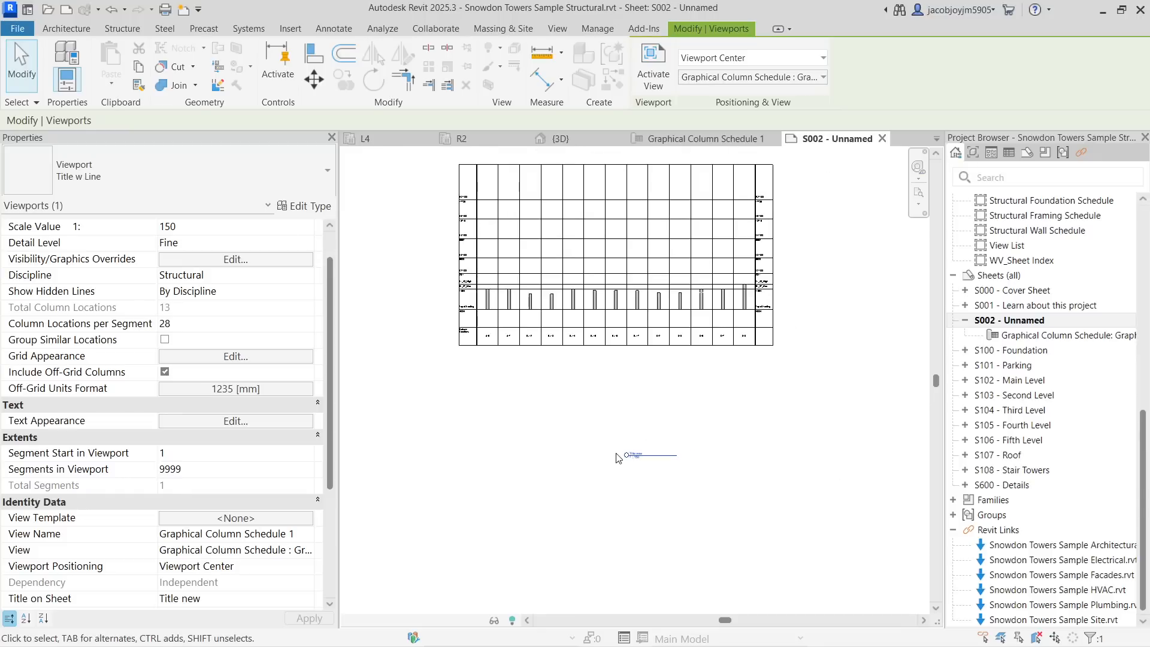
# - Move the schedule viewport down closer to its title
pyautogui.click(670, 182)
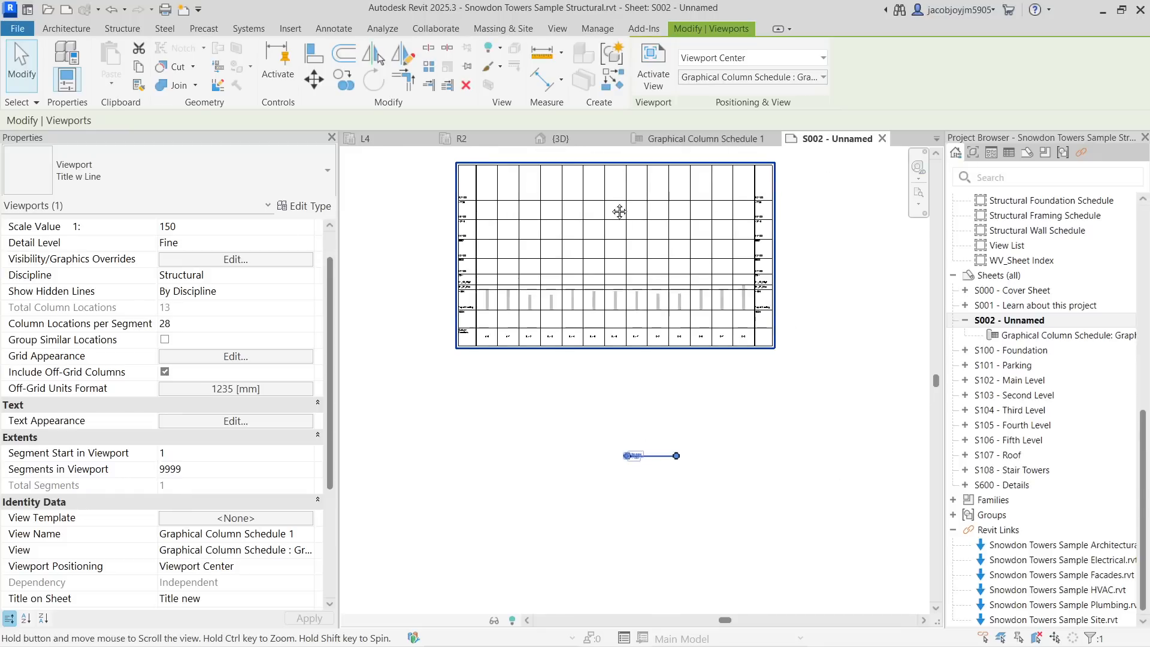
pyautogui.moveTo(619, 213); pyautogui.dragTo(611, 287, button='middle')
# - Set the schedule viewport's Title to Schedule new
pyautogui.scroll(-4, 257, 412)
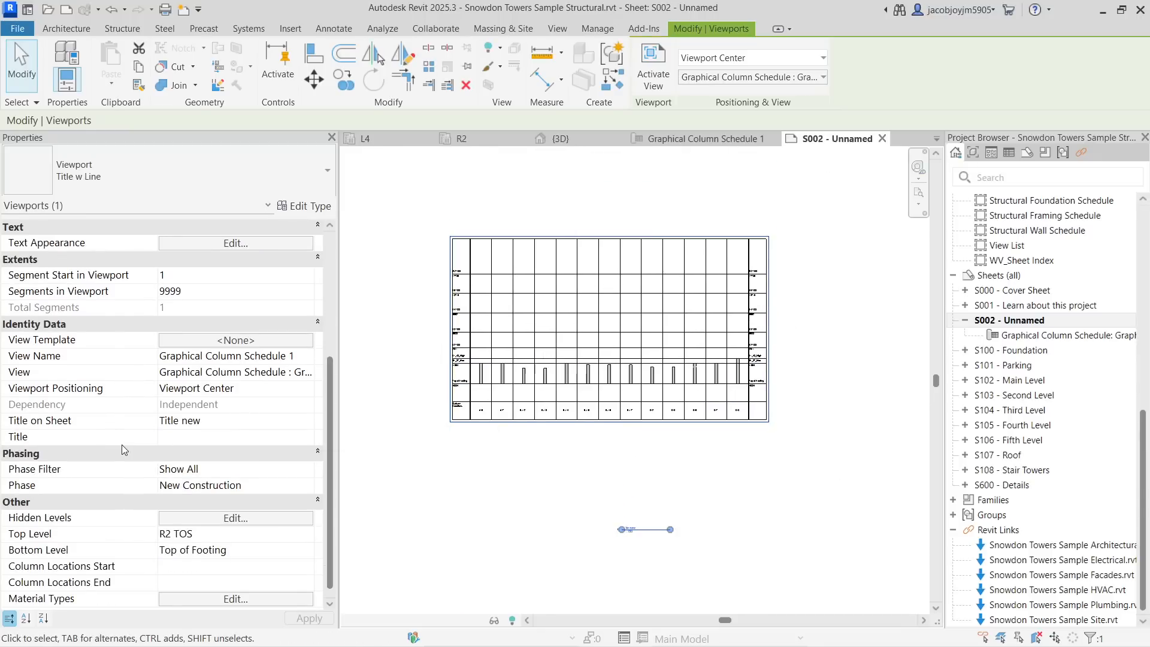
pyautogui.click(195, 435)
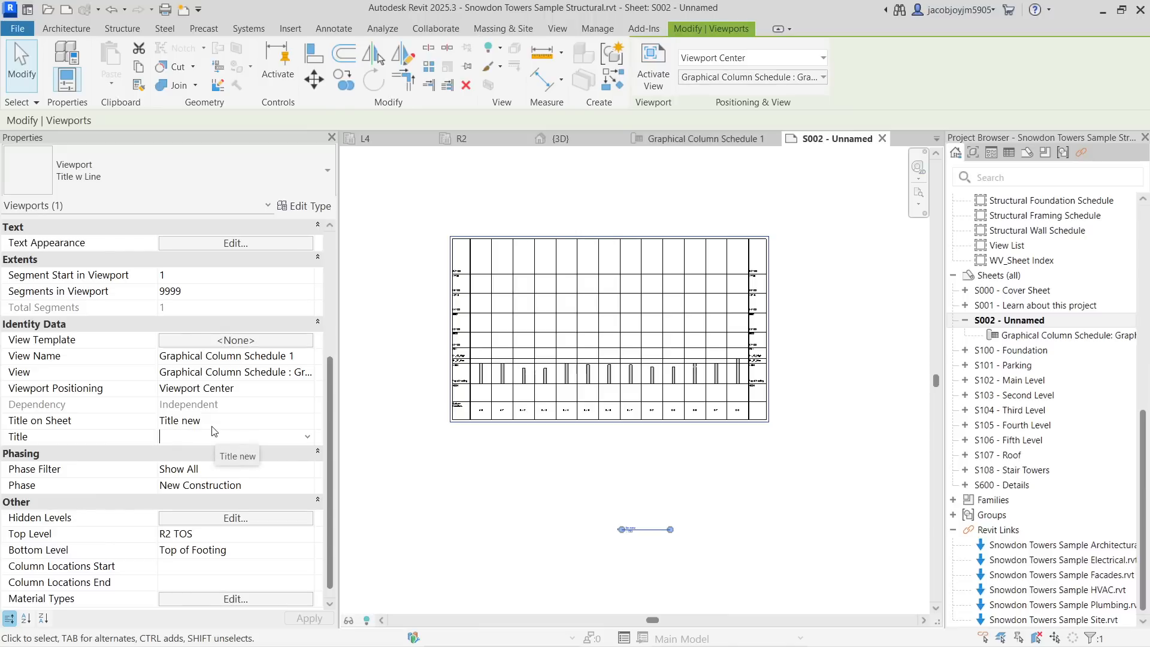
pyautogui.write('Schedule new')
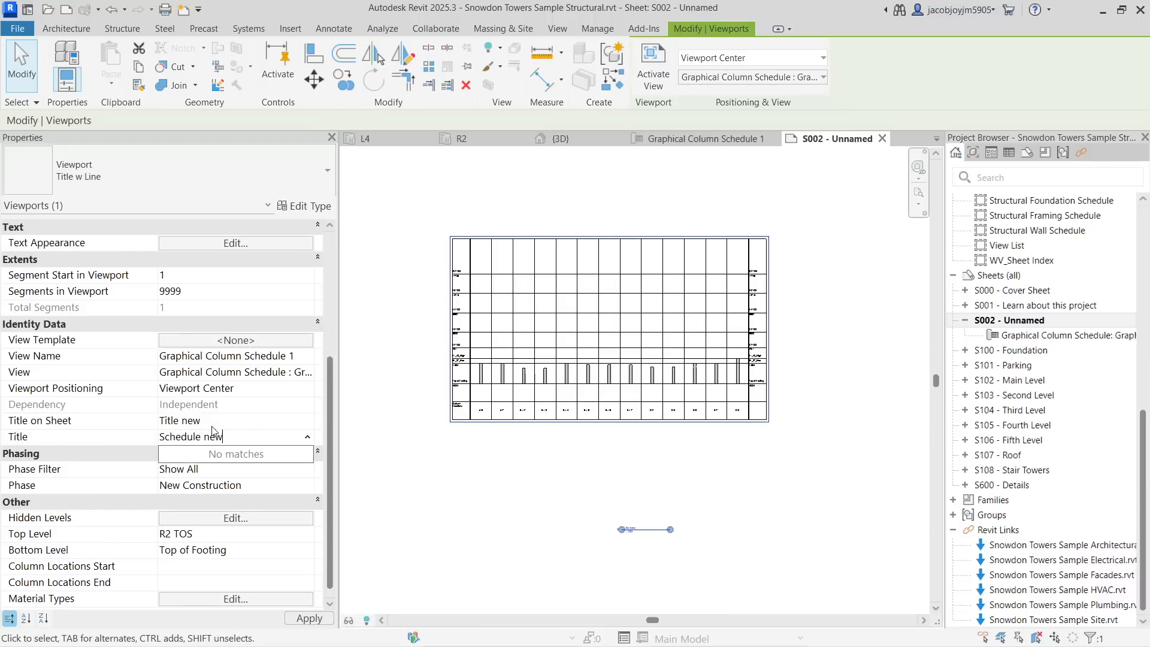
pyautogui.press('Return')
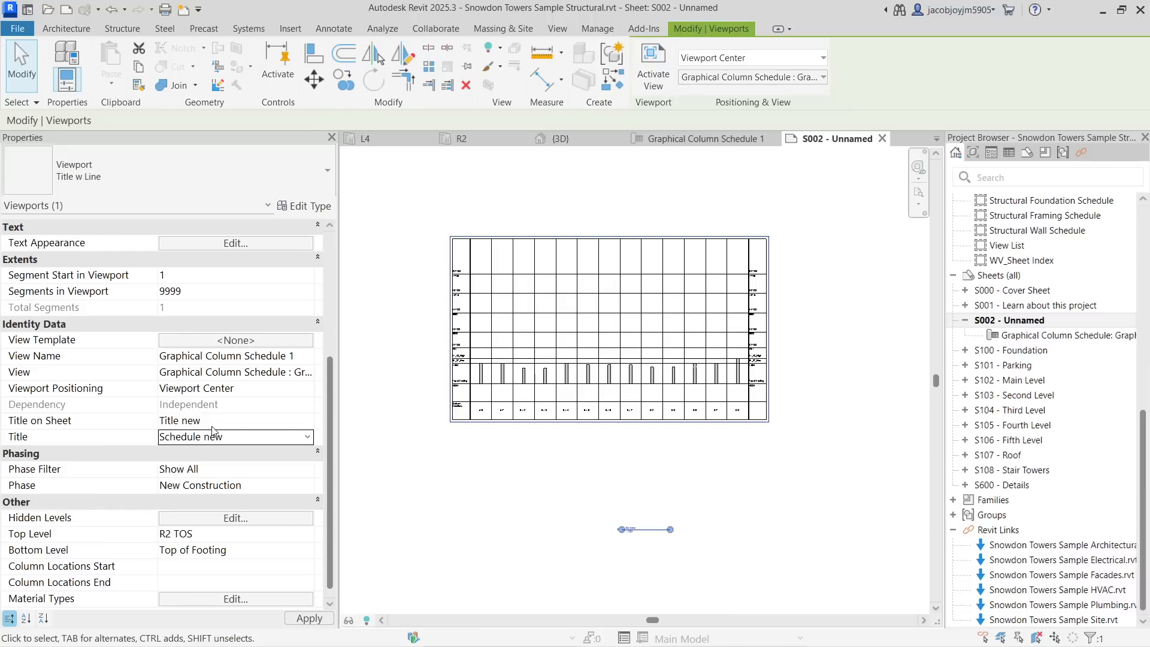
pyautogui.scroll(5, 606, 237)
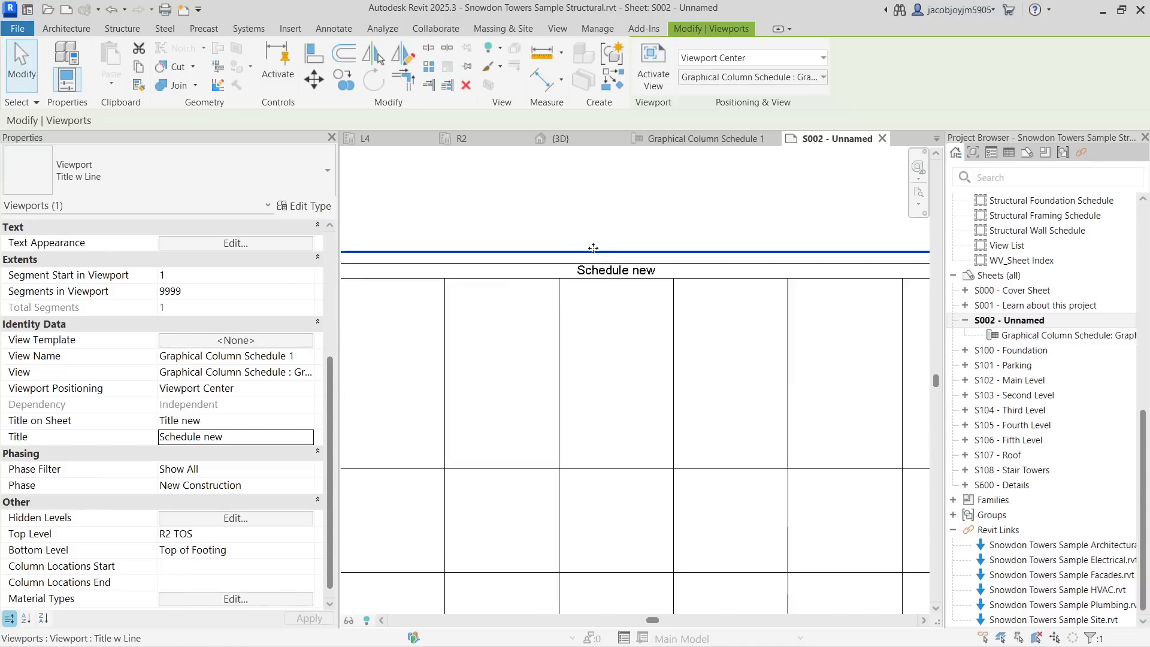
pyautogui.scroll(2, 597, 274)
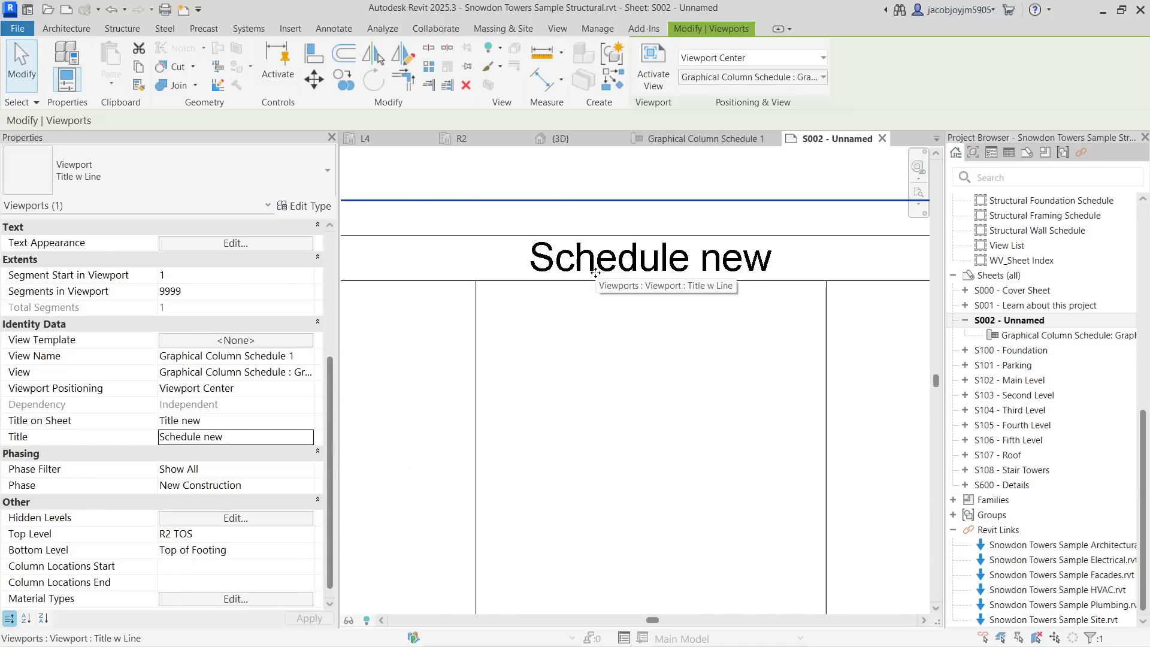
pyautogui.scroll(-4, 595, 273)
pyautogui.scroll(-5, 603, 273)
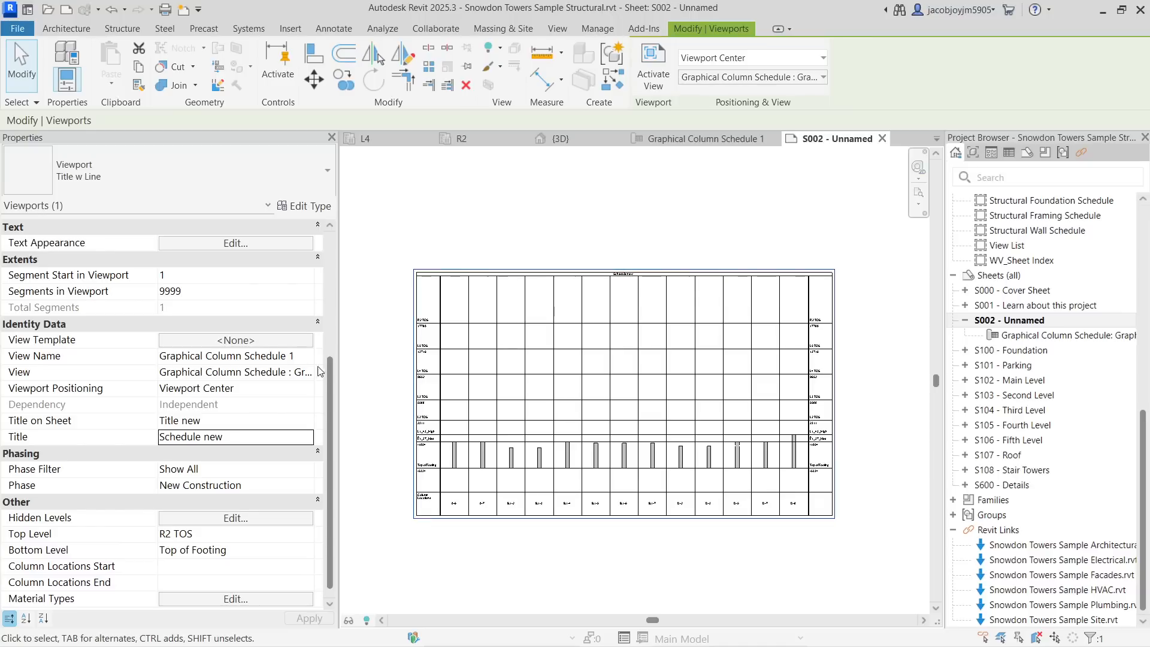
pyautogui.scroll(-4, 826, 326)
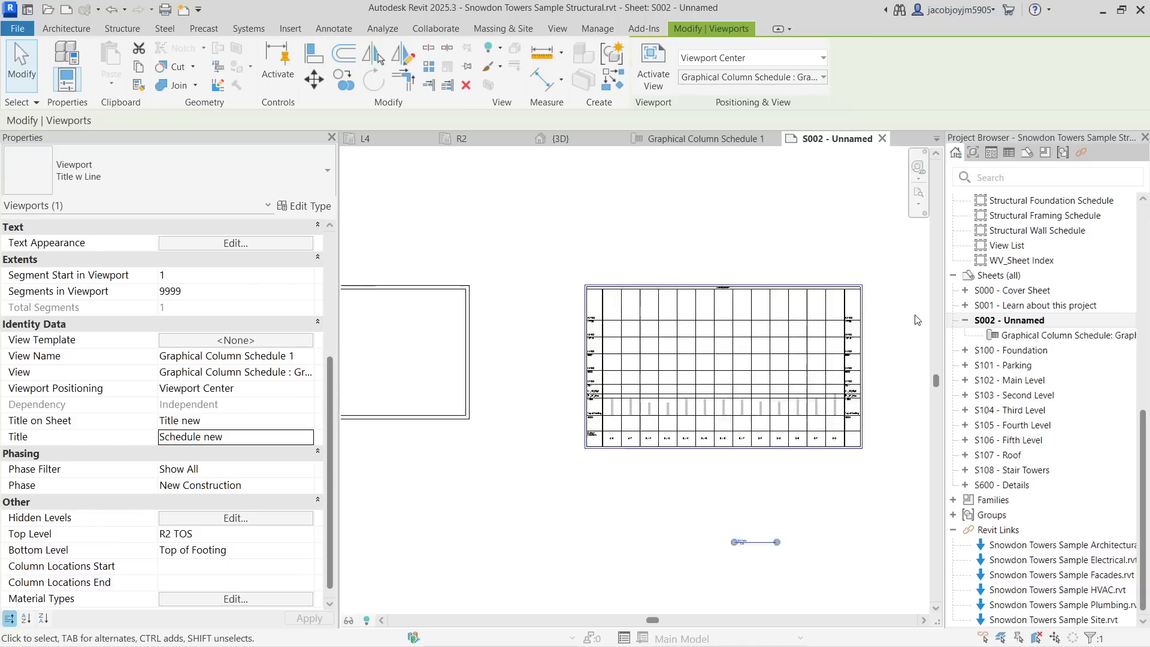
pyautogui.click(307, 389)
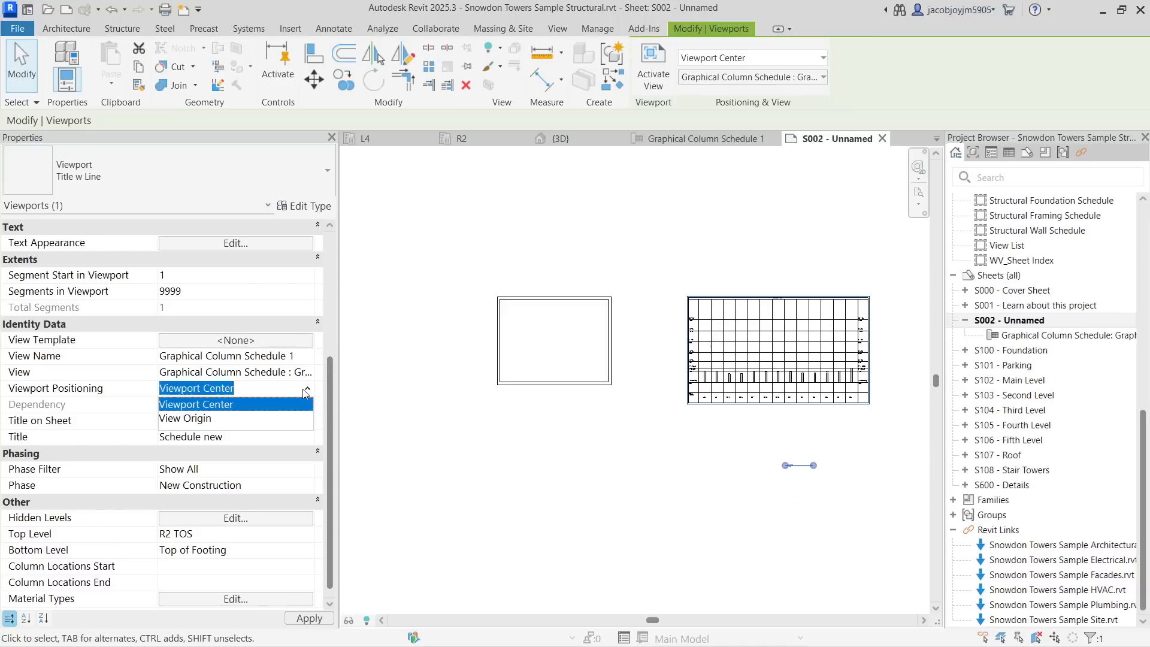
pyautogui.click(238, 419)
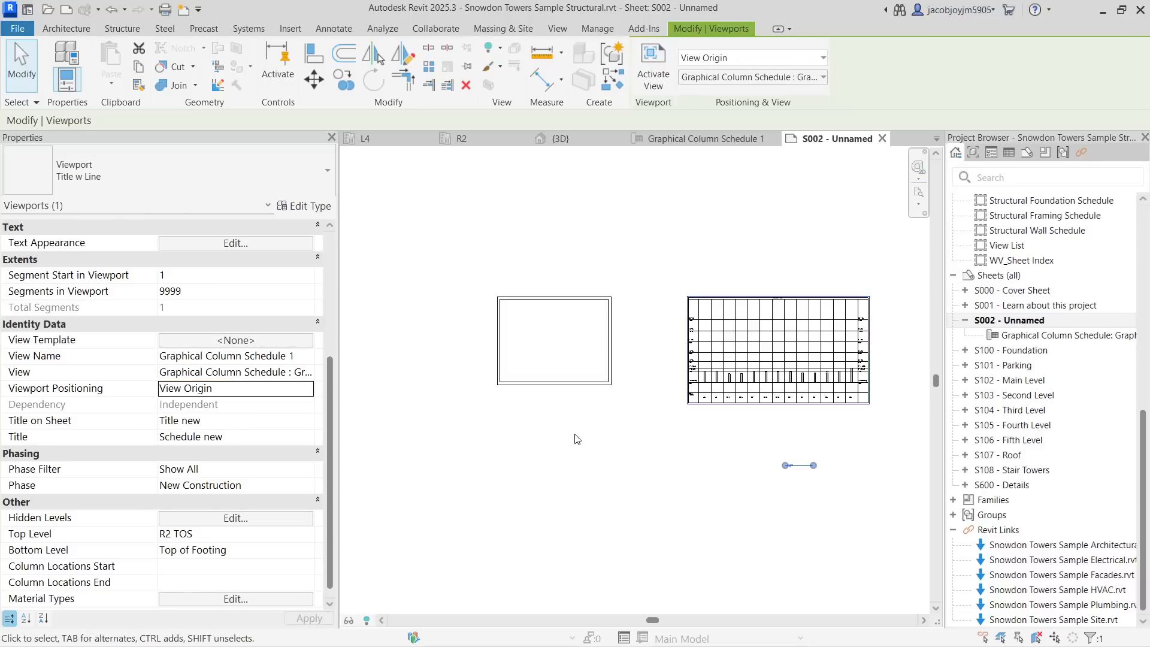
pyautogui.click(308, 389)
pyautogui.click(239, 404)
pyautogui.click(298, 372)
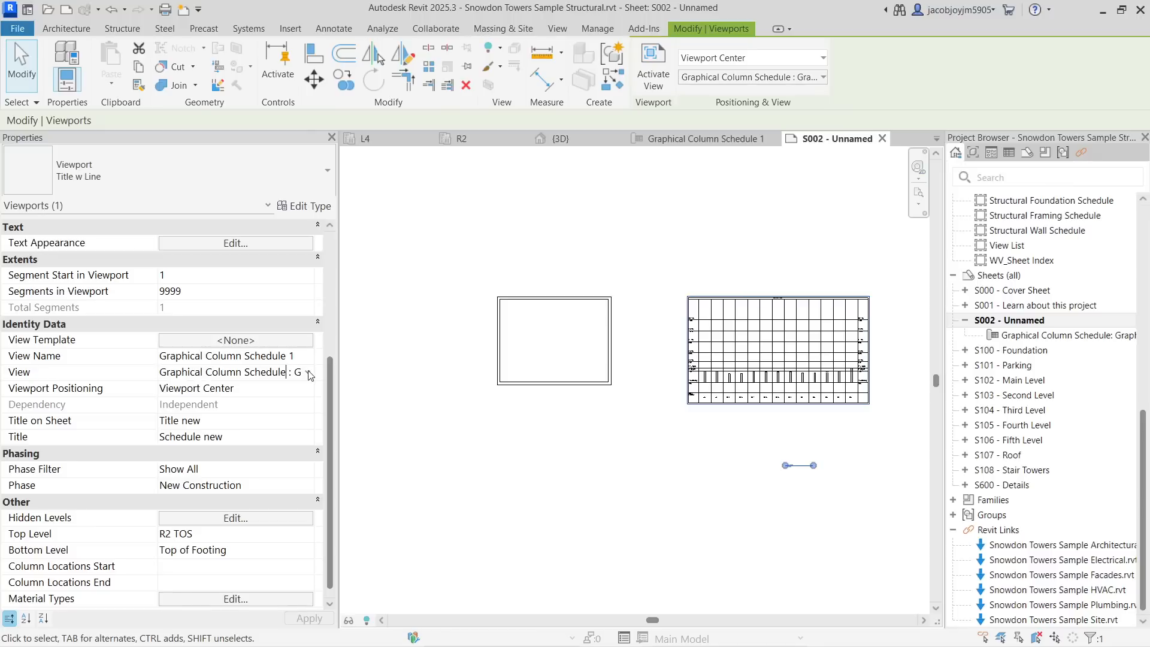
pyautogui.click(308, 373)
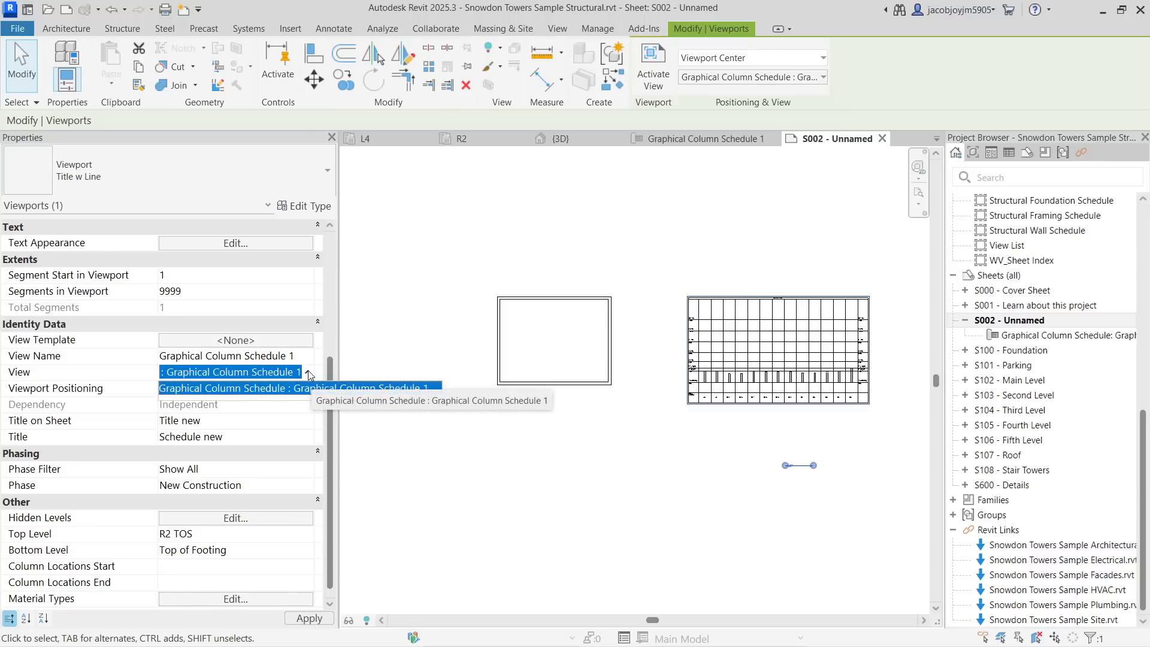
pyautogui.click(308, 371)
pyautogui.click(305, 359)
pyautogui.click(306, 358)
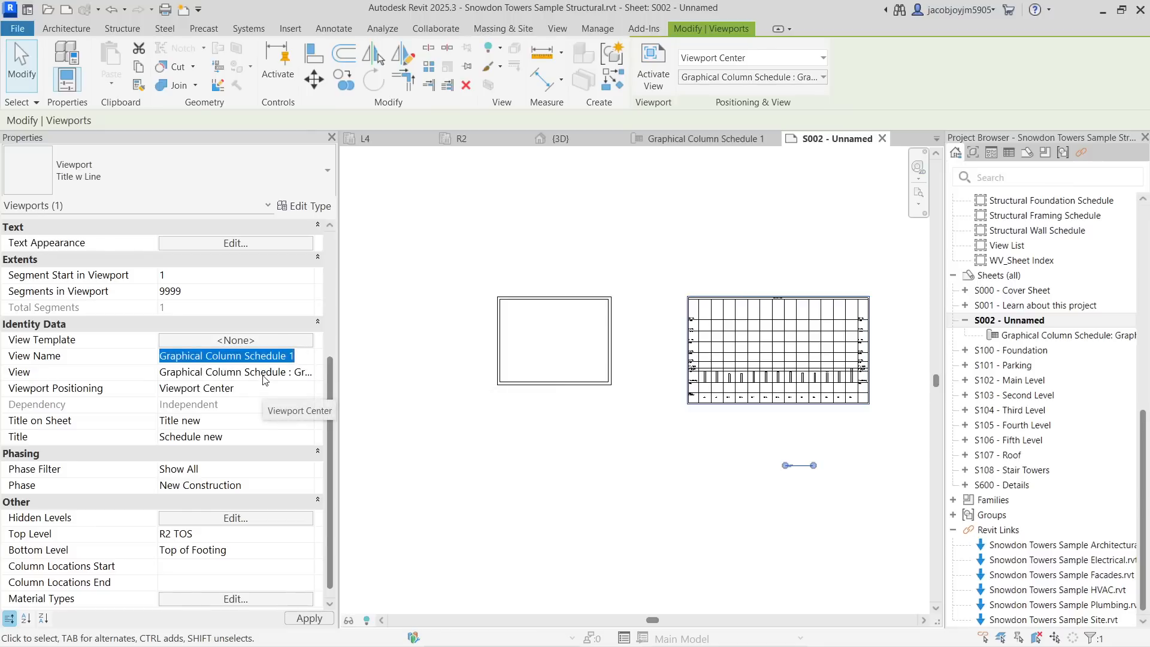
# - Preview the _Working Plans view template, then close the dialog without assigning it
pyautogui.click(281, 340)
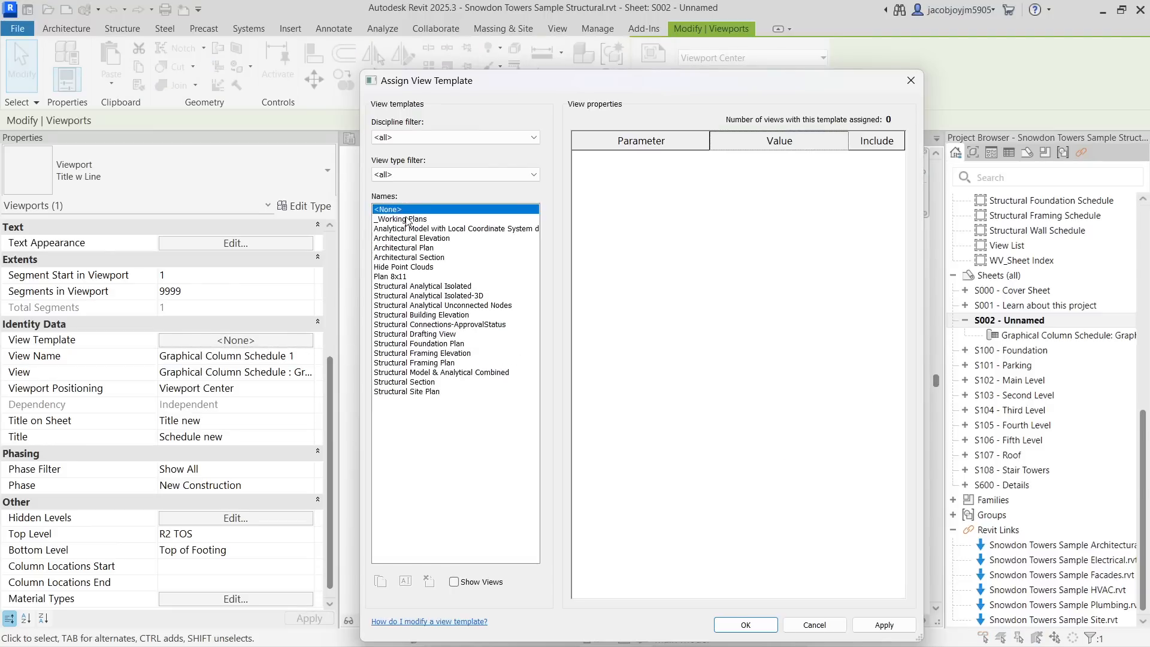
pyautogui.click(401, 220)
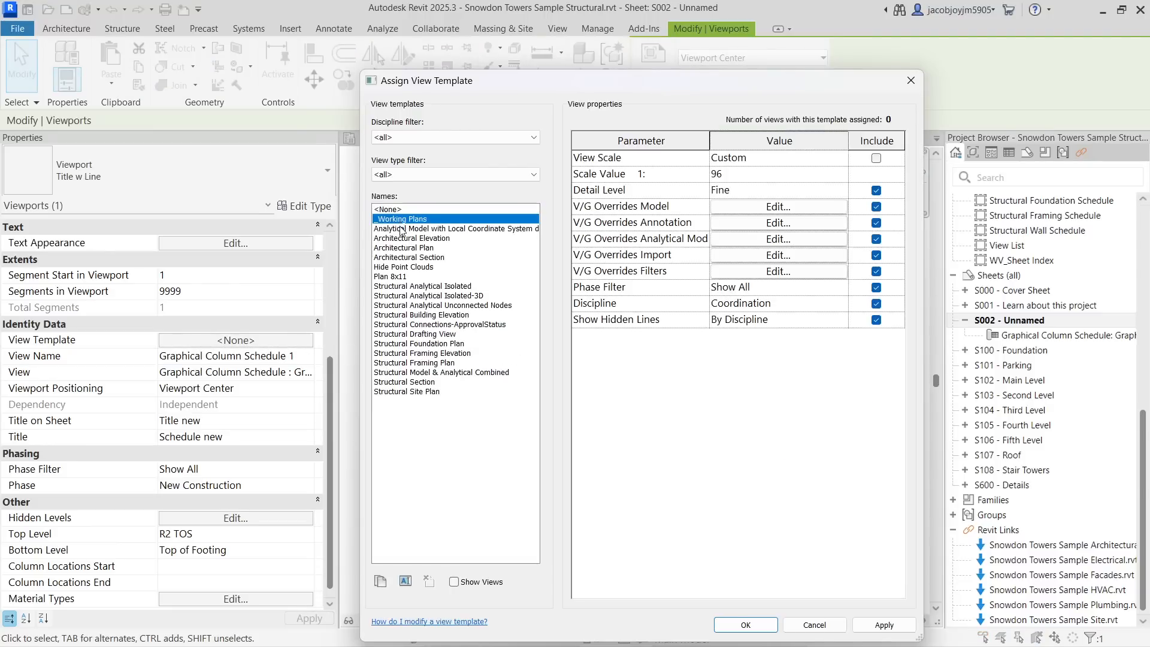
pyautogui.click(910, 80)
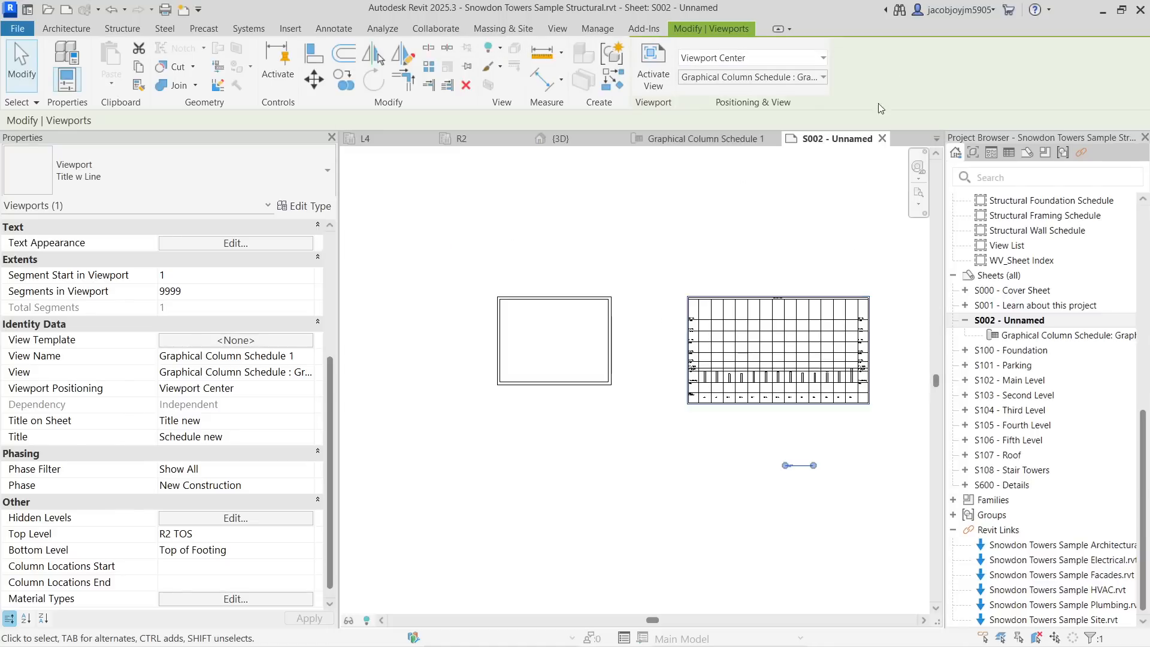
pyautogui.moveTo(328, 397); pyautogui.dragTo(334, 302)
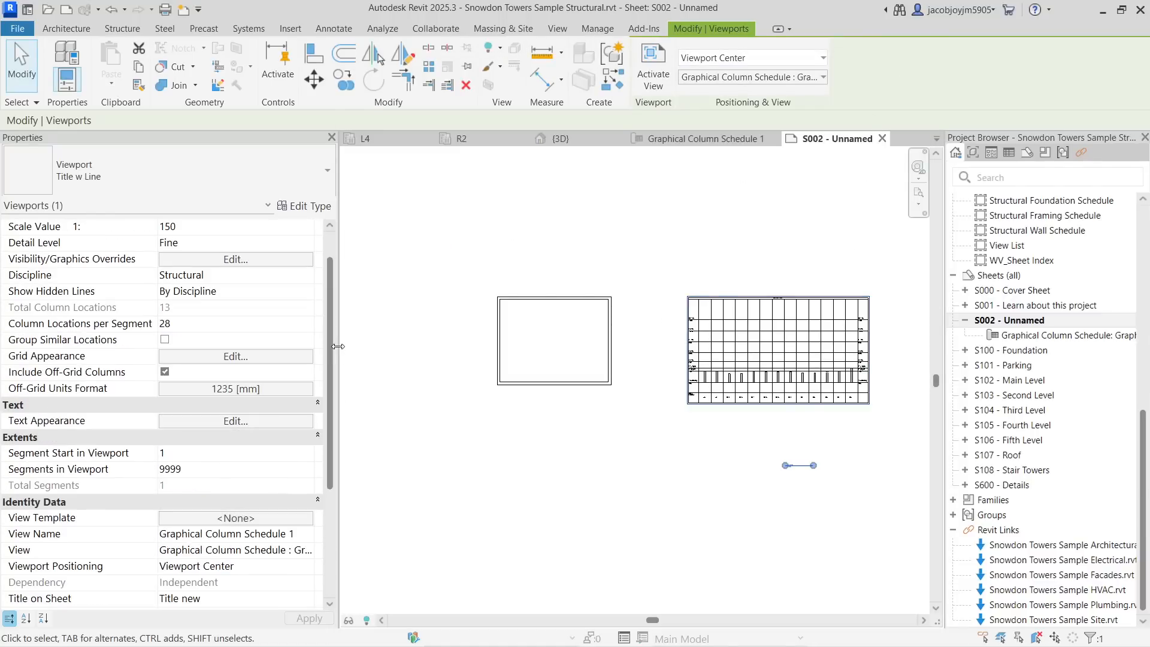
pyautogui.click(221, 454)
pyautogui.click(238, 452)
pyautogui.click(709, 425)
pyautogui.click(709, 392)
pyautogui.scroll(-4, 127, 520)
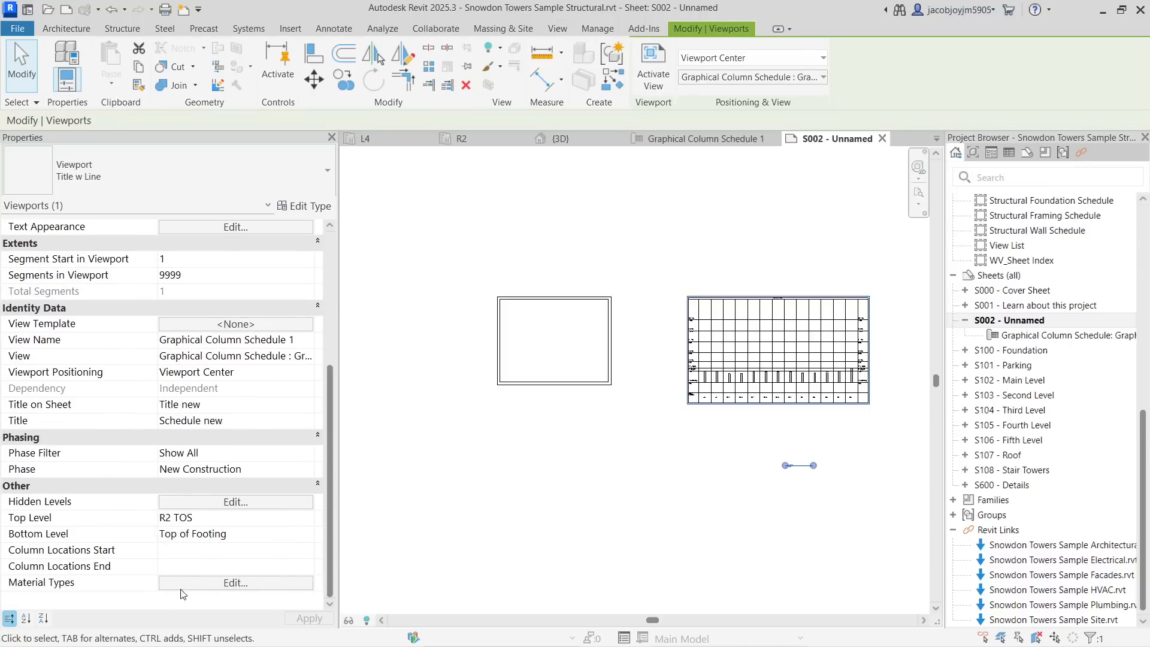
# - Review the viewport's Material Types options, toggling Concrete and Precast Concrete off and back on
pyautogui.click(227, 584)
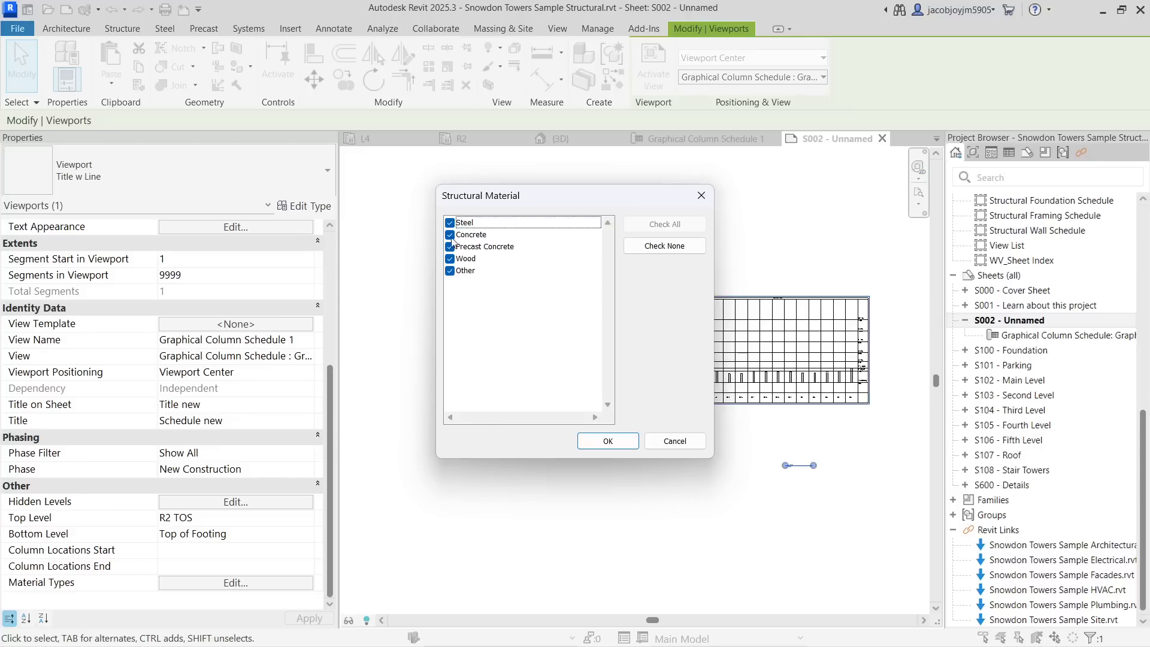
pyautogui.click(611, 441)
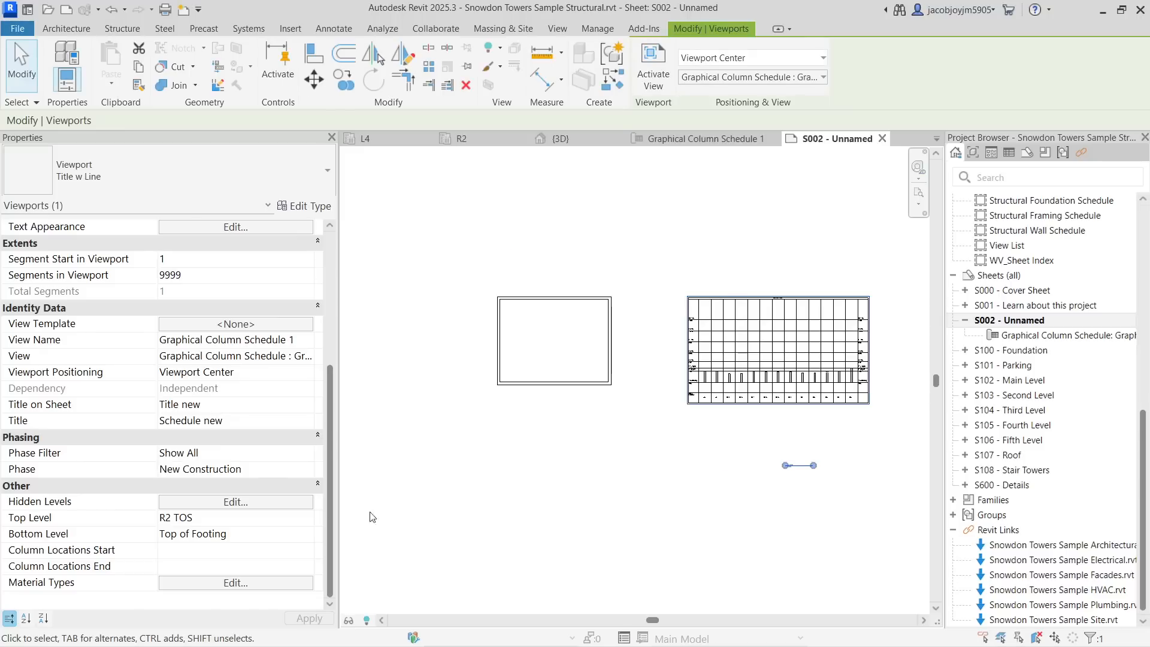
pyautogui.click(241, 584)
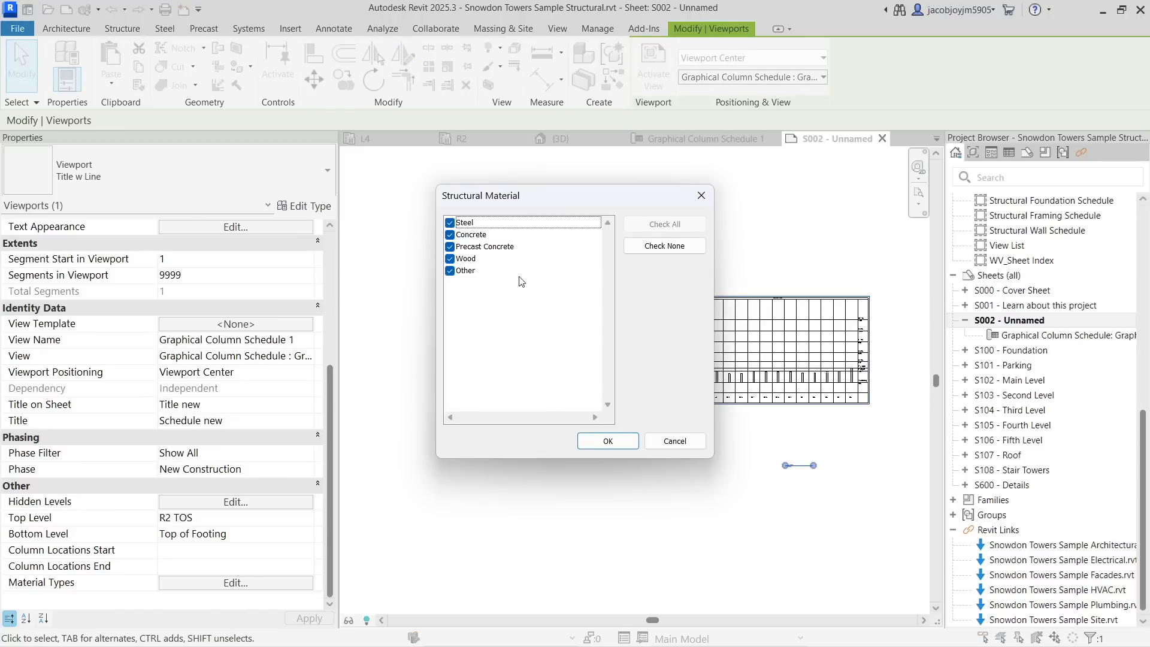
pyautogui.click(457, 225)
pyautogui.click(450, 234)
pyautogui.click(450, 247)
pyautogui.click(449, 235)
pyautogui.click(450, 247)
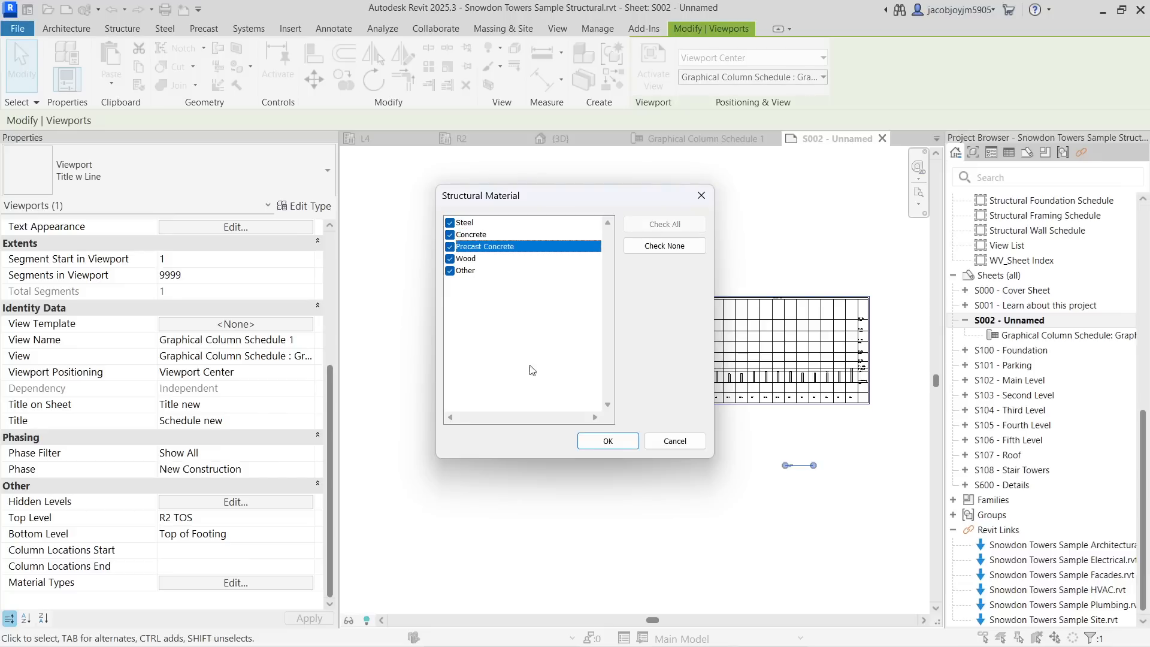
pyautogui.click(623, 443)
pyautogui.click(624, 469)
pyautogui.click(743, 348)
pyautogui.scroll(-1, 281, 534)
pyautogui.scroll(-1, 284, 539)
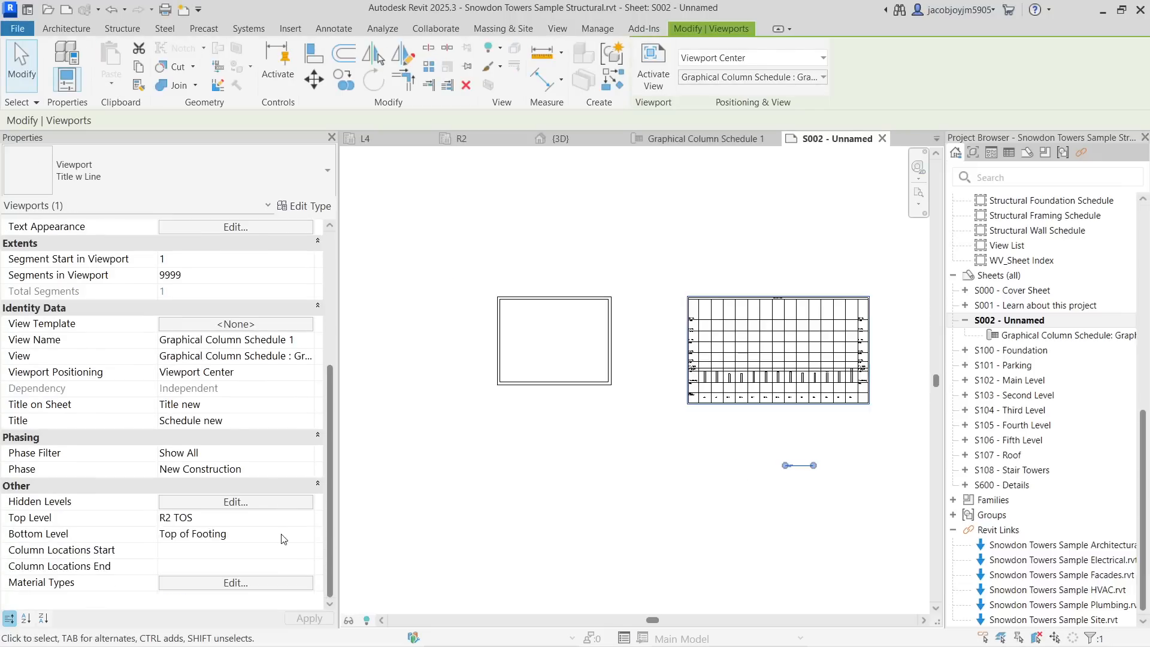
pyautogui.click(233, 581)
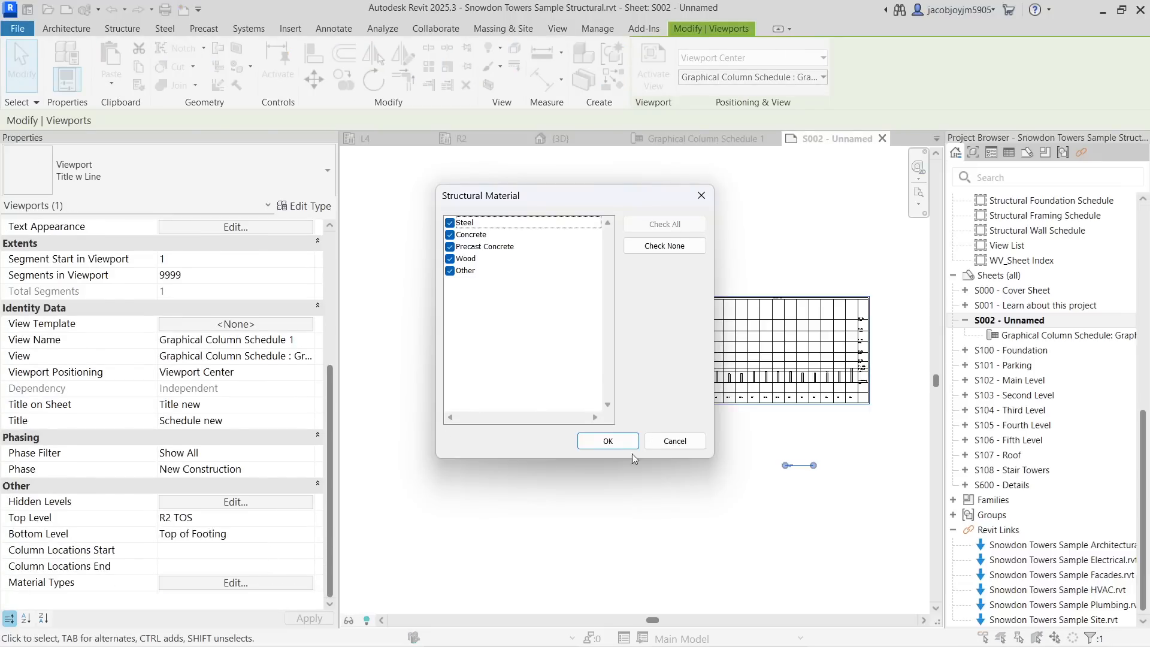
pyautogui.click(634, 443)
# - Activate the schedule view on the sheet and toggle Precast Concrete, Wood and Other in its Material Types
pyautogui.click(563, 450)
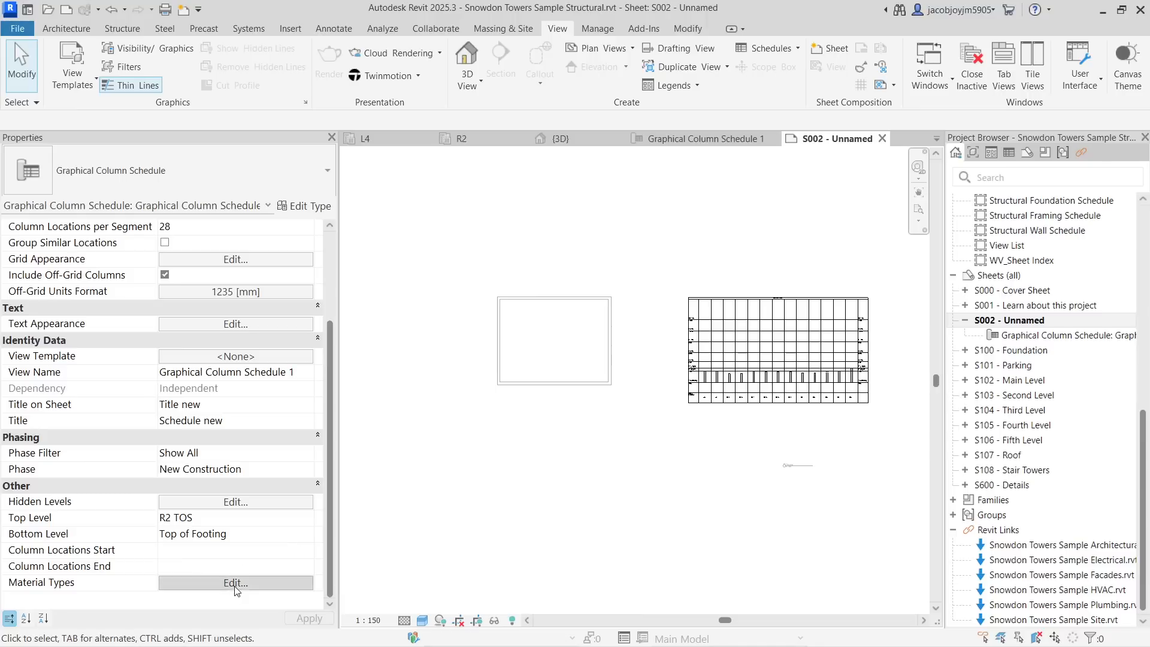
pyautogui.click(235, 582)
pyautogui.click(458, 228)
pyautogui.click(449, 246)
pyautogui.click(449, 258)
pyautogui.click(449, 270)
pyautogui.click(613, 443)
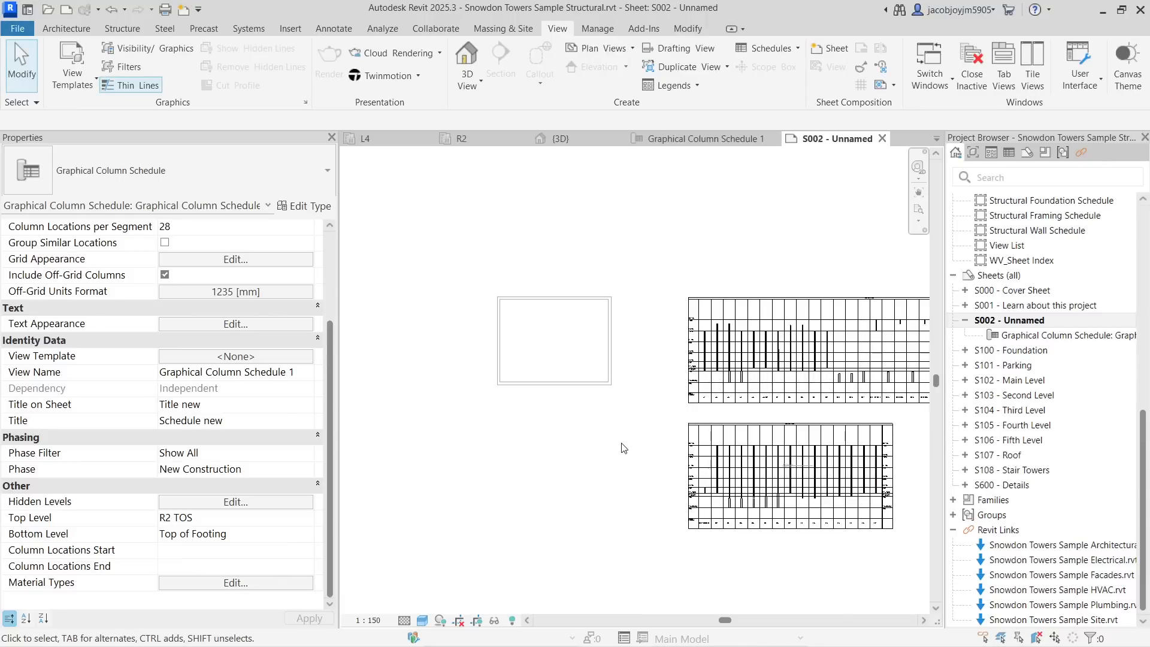
# - Set Column Locations per Segment to 20 in the activated schedule view, then deactivate the view
pyautogui.scroll(3, 328, 360)
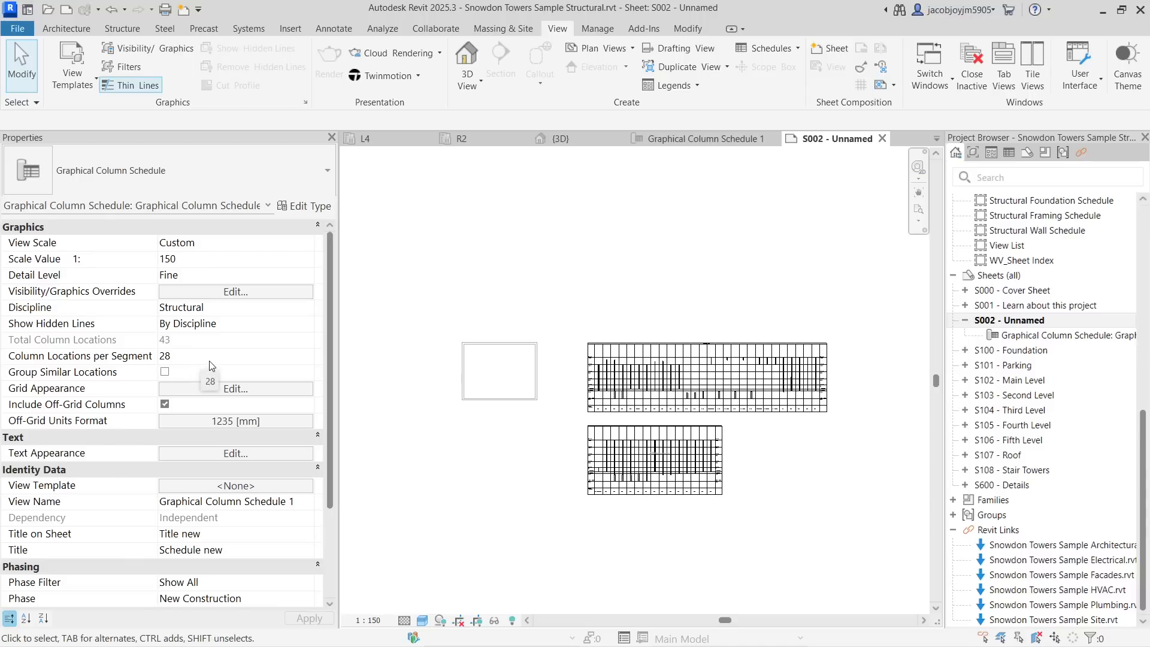
pyautogui.click(213, 358)
pyautogui.write('20')
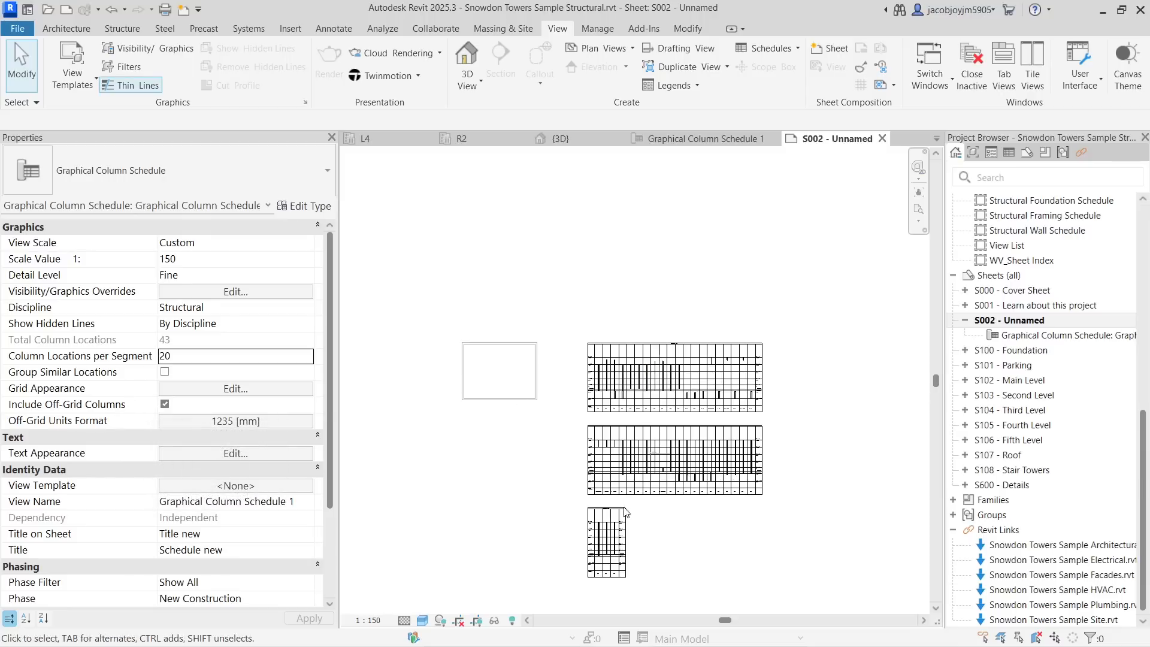
pyautogui.scroll(-4, 288, 503)
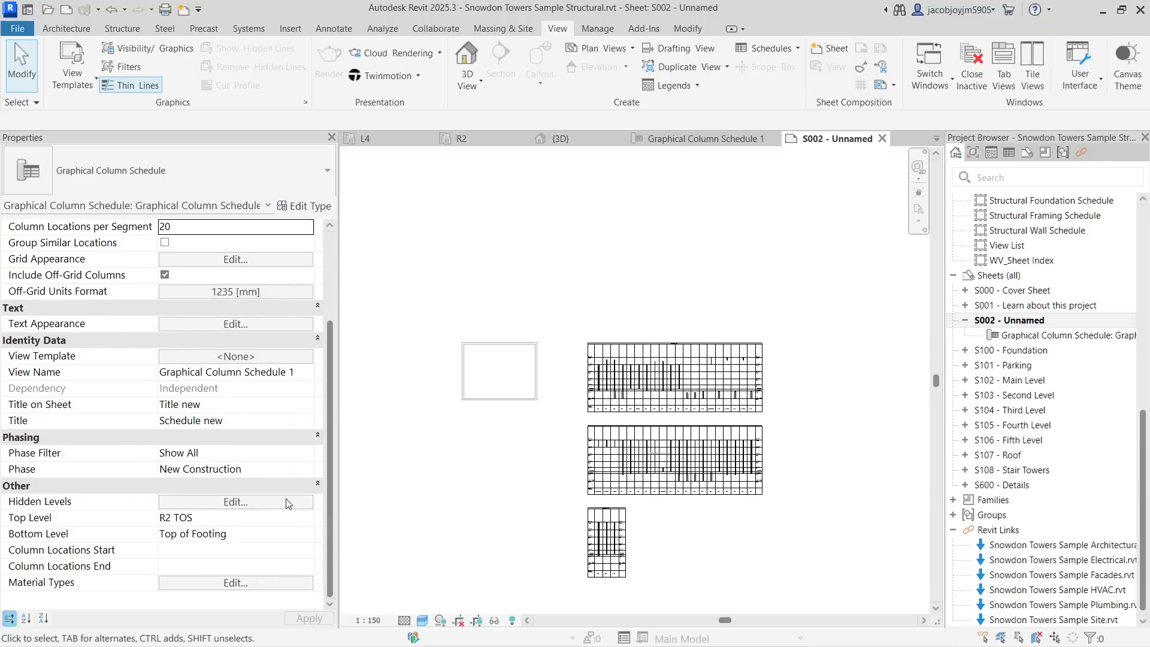
pyautogui.scroll(4, 288, 503)
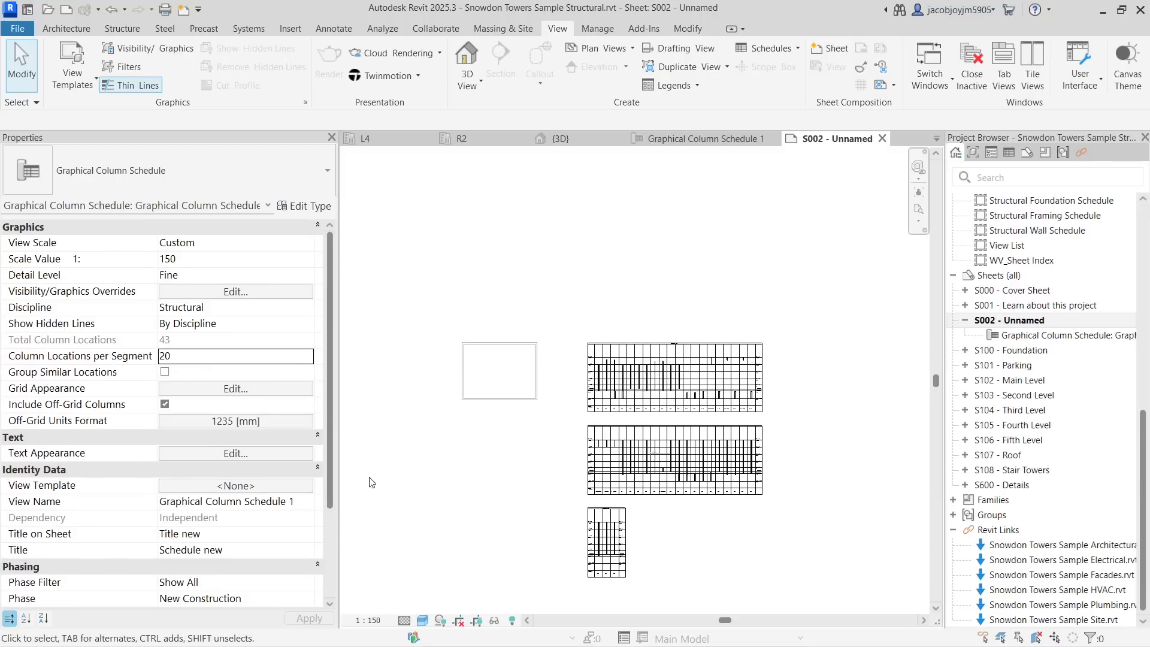
pyautogui.rightClick(652, 287)
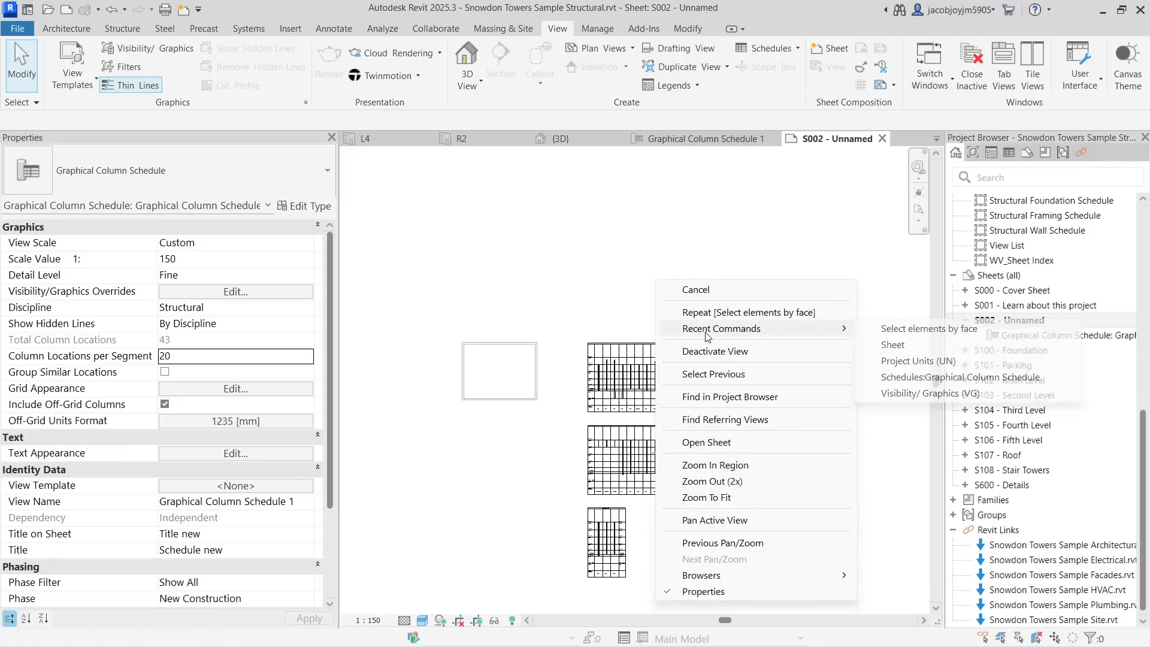
pyautogui.click(710, 351)
# - Select the schedule viewport and set its Segment Start in Viewport to 2 and Segments in Viewport to 2
pyautogui.click(648, 374)
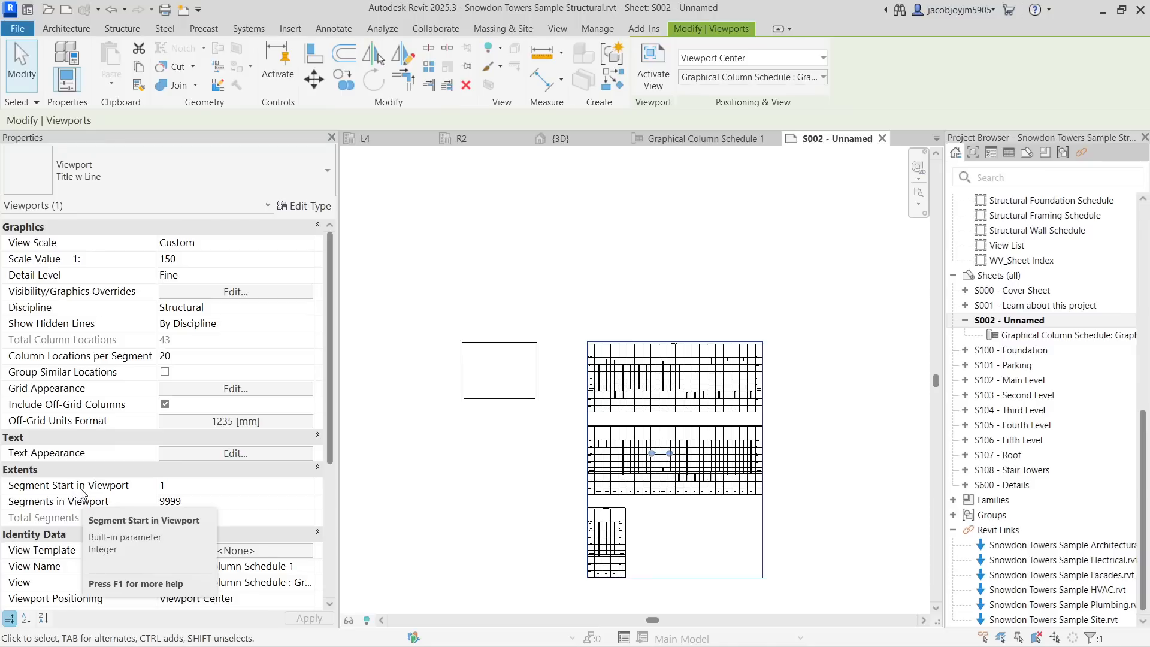
pyautogui.click(212, 489)
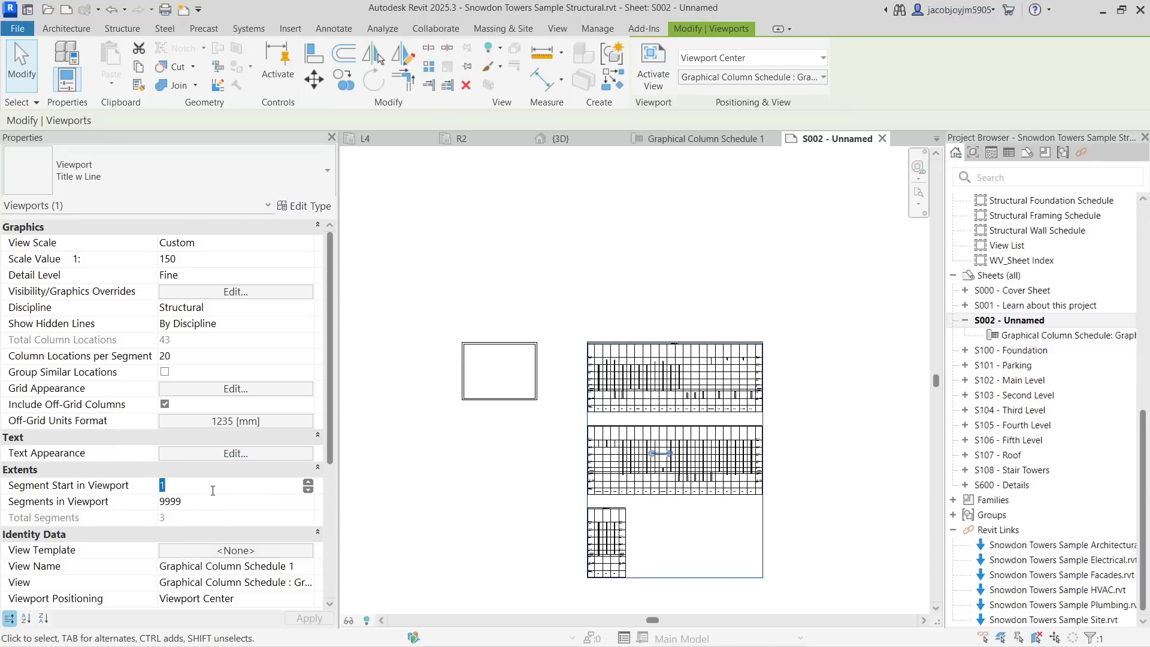
pyautogui.write('2')
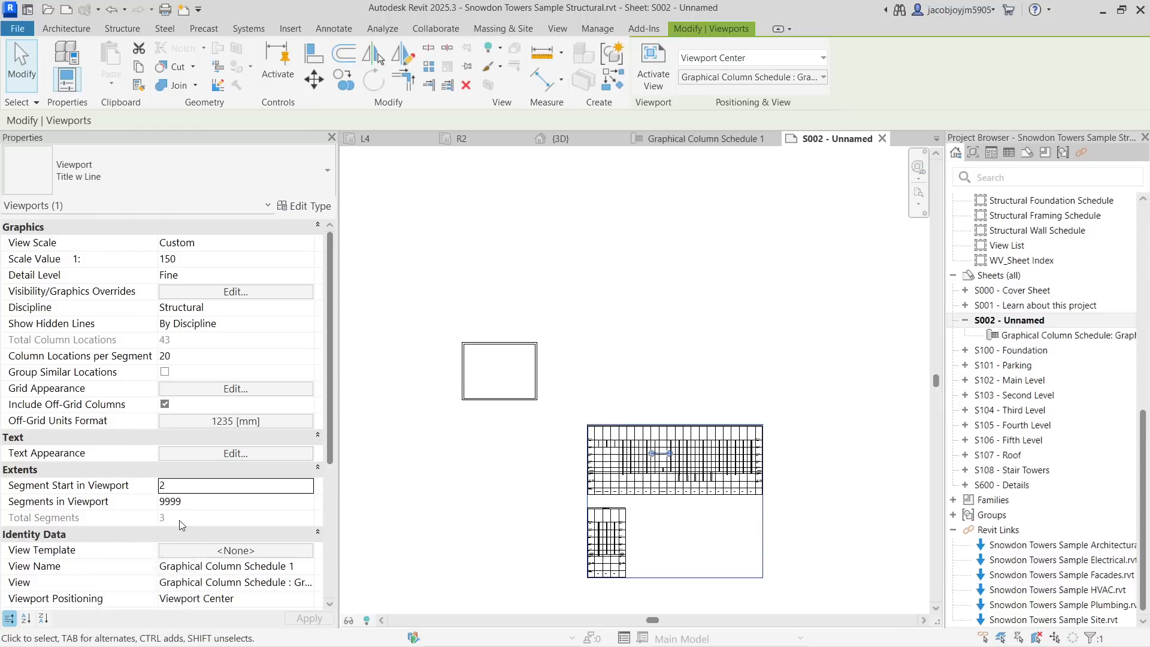
pyautogui.click(200, 503)
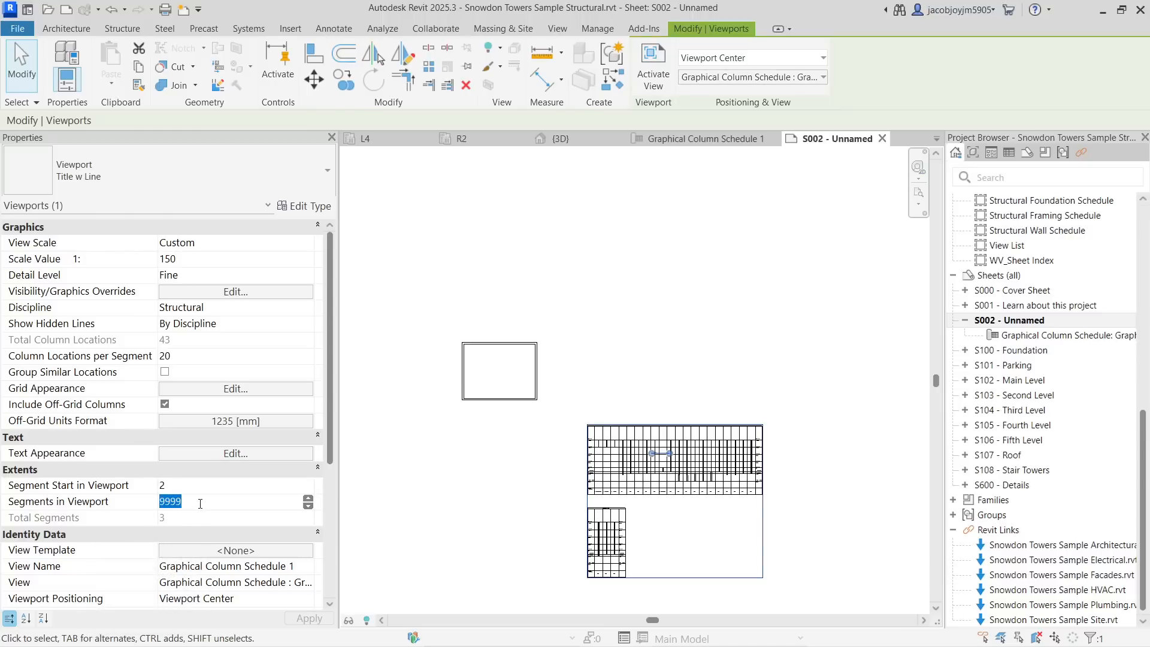
pyautogui.write('2')
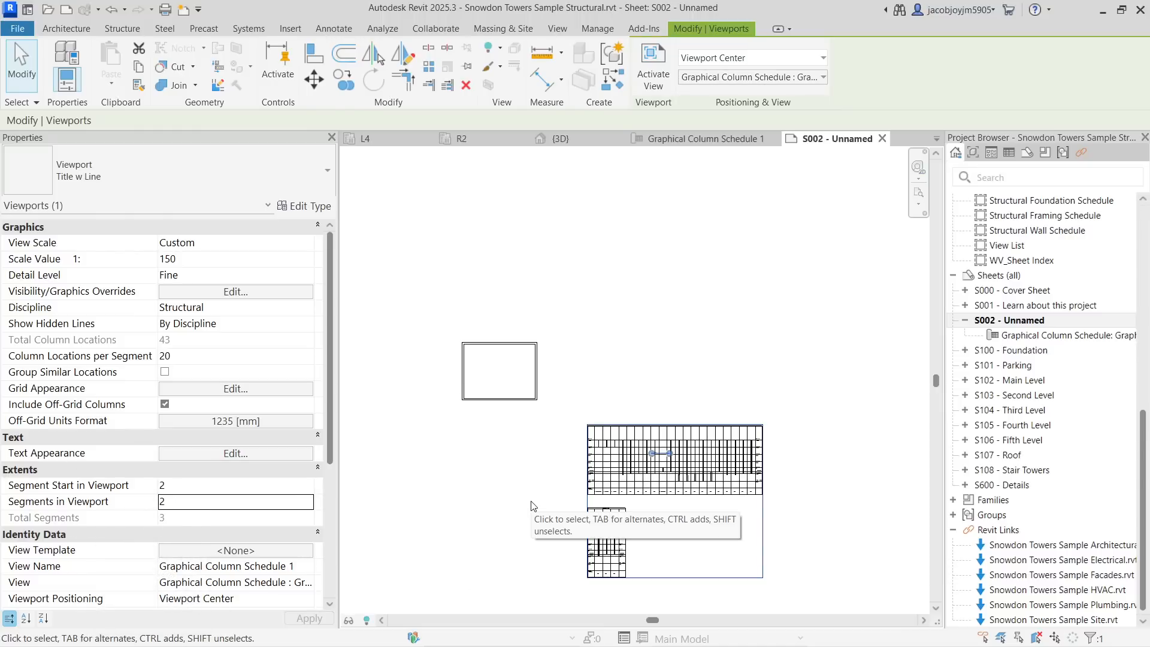
pyautogui.click(532, 505)
# - Set the viewport's Segments in Viewport to 1
pyautogui.click(661, 473)
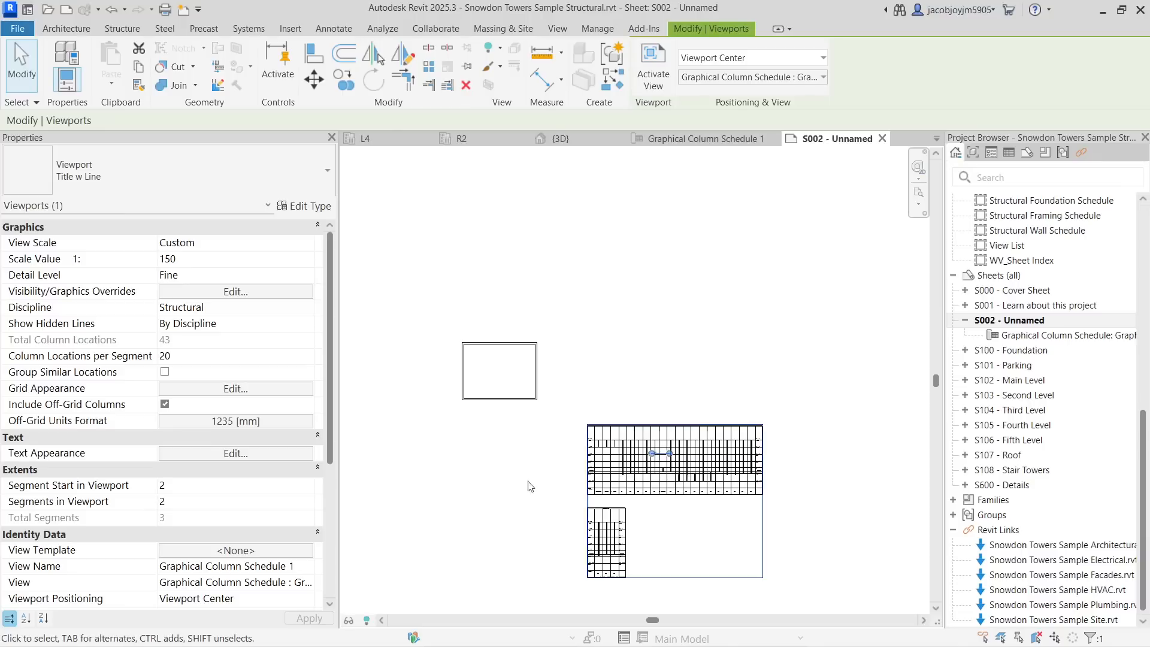
pyautogui.click(245, 500)
pyautogui.write('1')
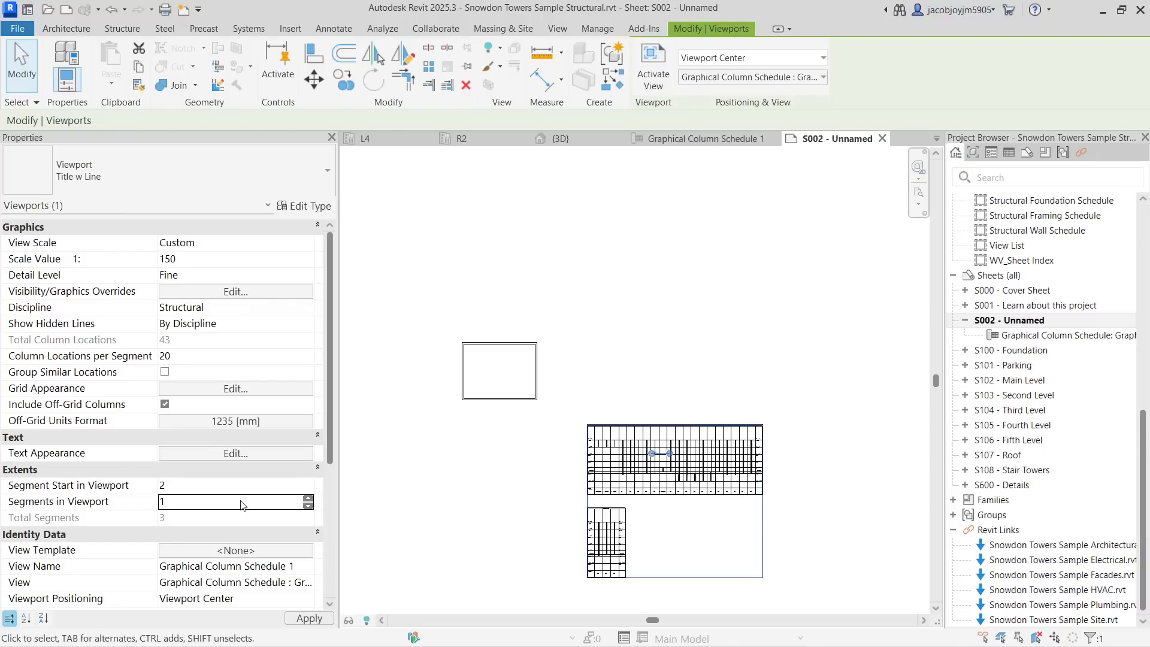
pyautogui.click(510, 470)
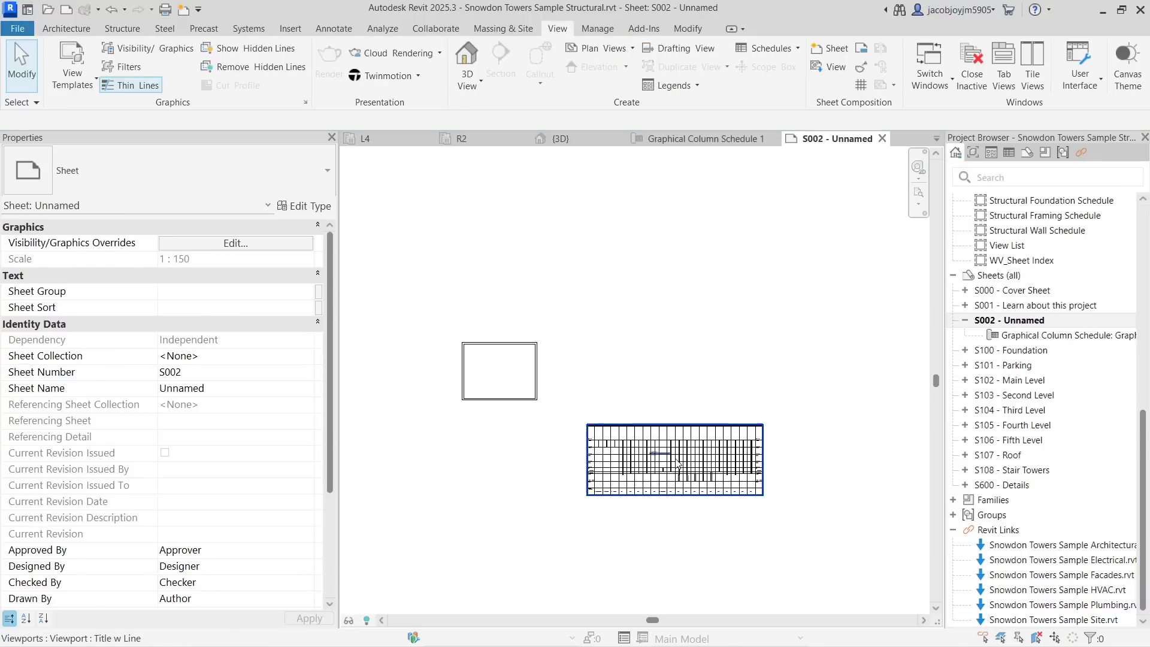
# - Move the schedule viewport upward on the sheet
pyautogui.click(669, 495)
pyautogui.moveTo(669, 496); pyautogui.dragTo(701, 374)
pyautogui.scroll(2, 639, 367)
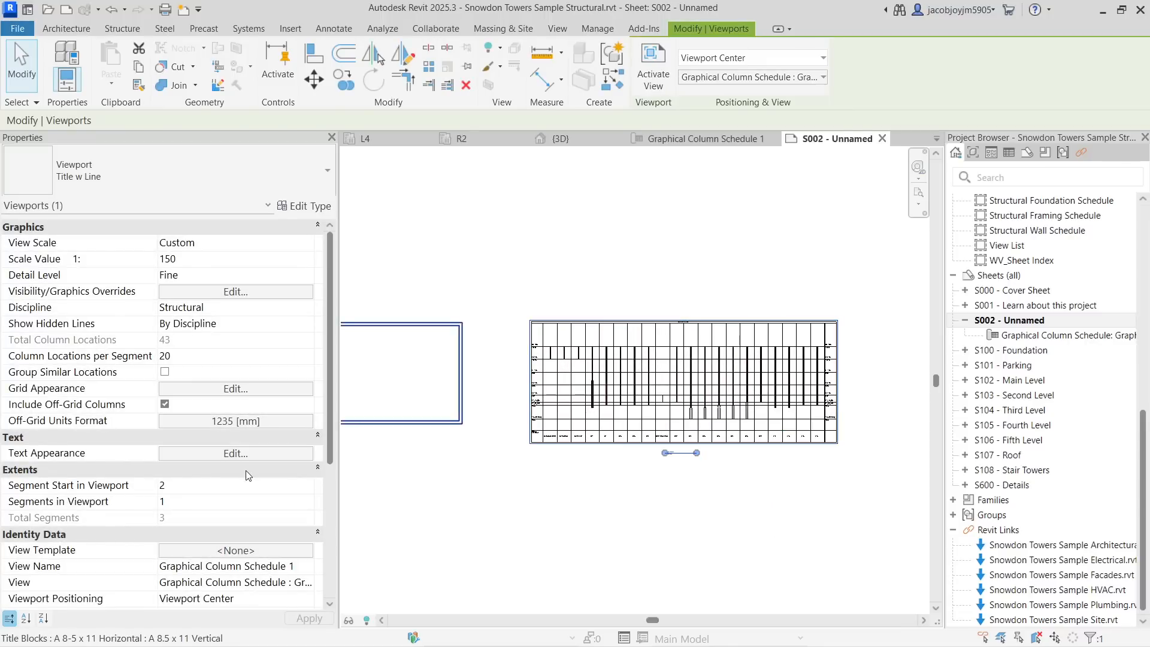
# - Set the viewport's Segment Start in Viewport to 1 and Segments in Viewport to 9
pyautogui.click(228, 488)
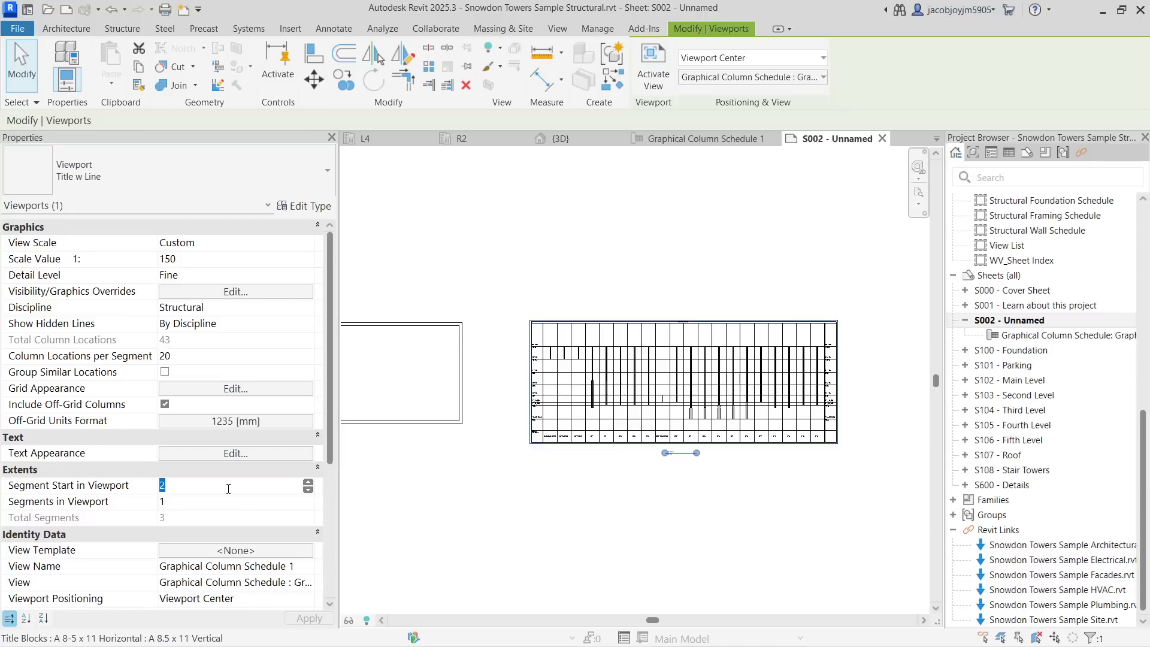
pyautogui.write('1')
pyautogui.click(229, 501)
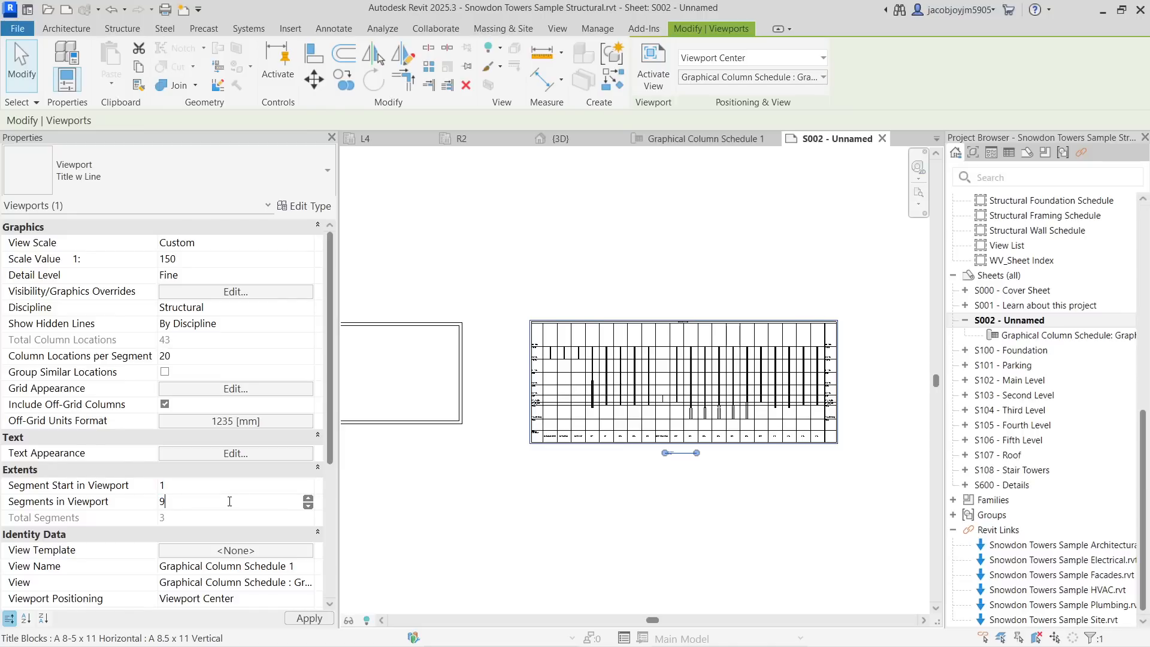
pyautogui.press('Return')
# - Activate the schedule view inside the sheet viewport
pyautogui.scroll(-3, 671, 423)
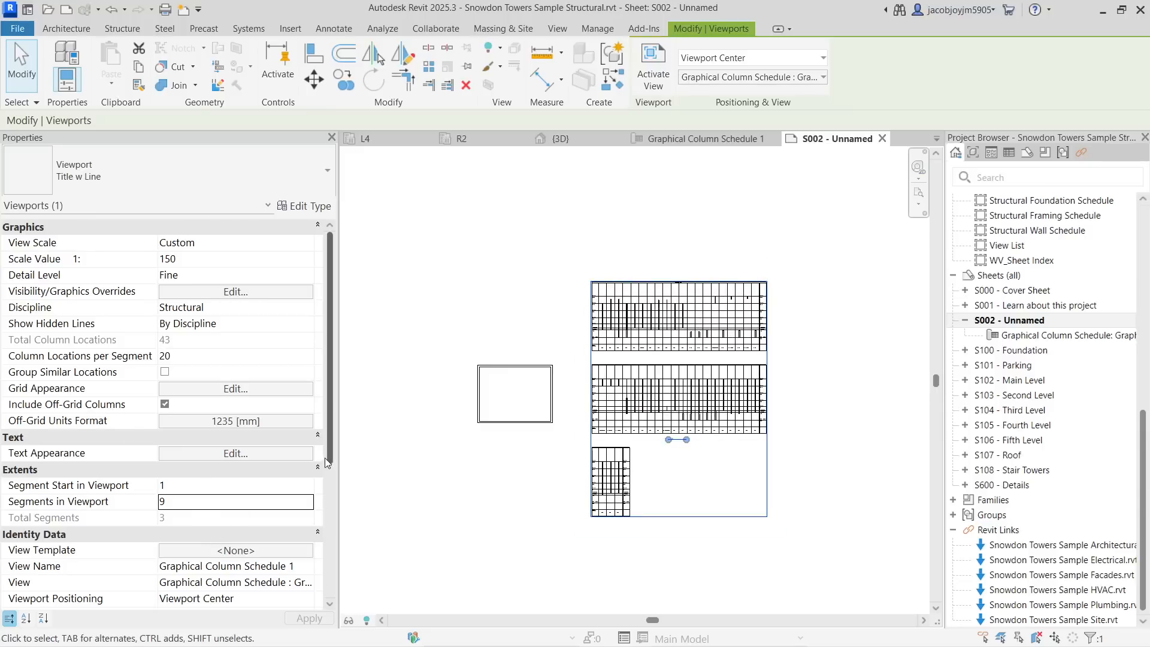
pyautogui.scroll(-5, 295, 471)
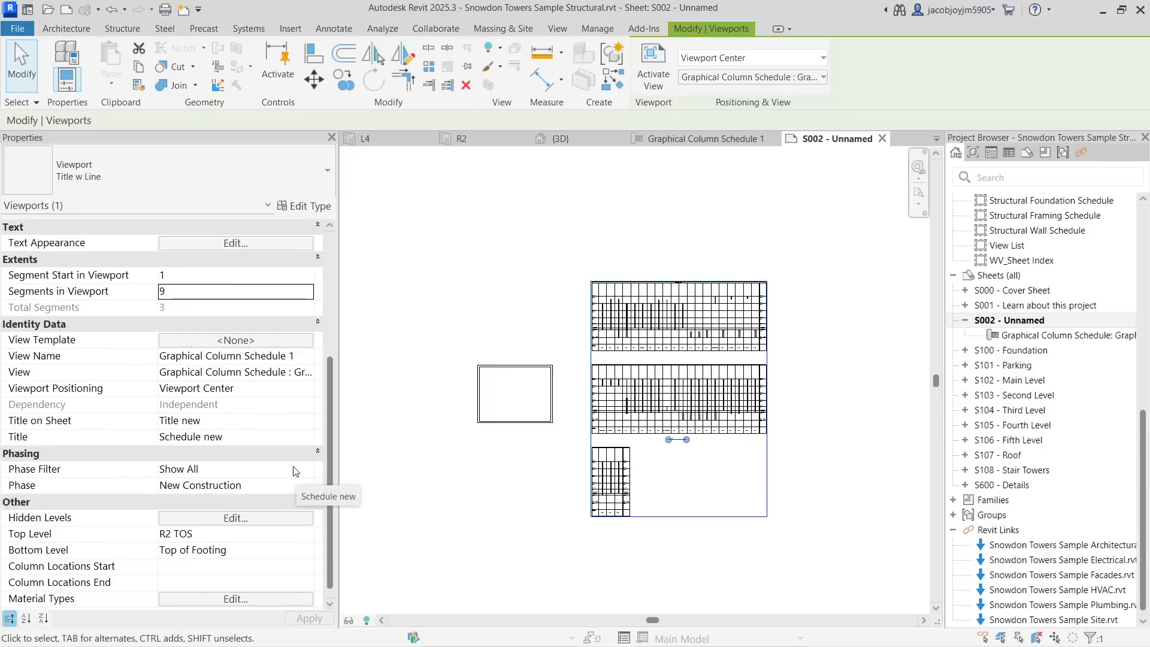
pyautogui.scroll(4, 300, 472)
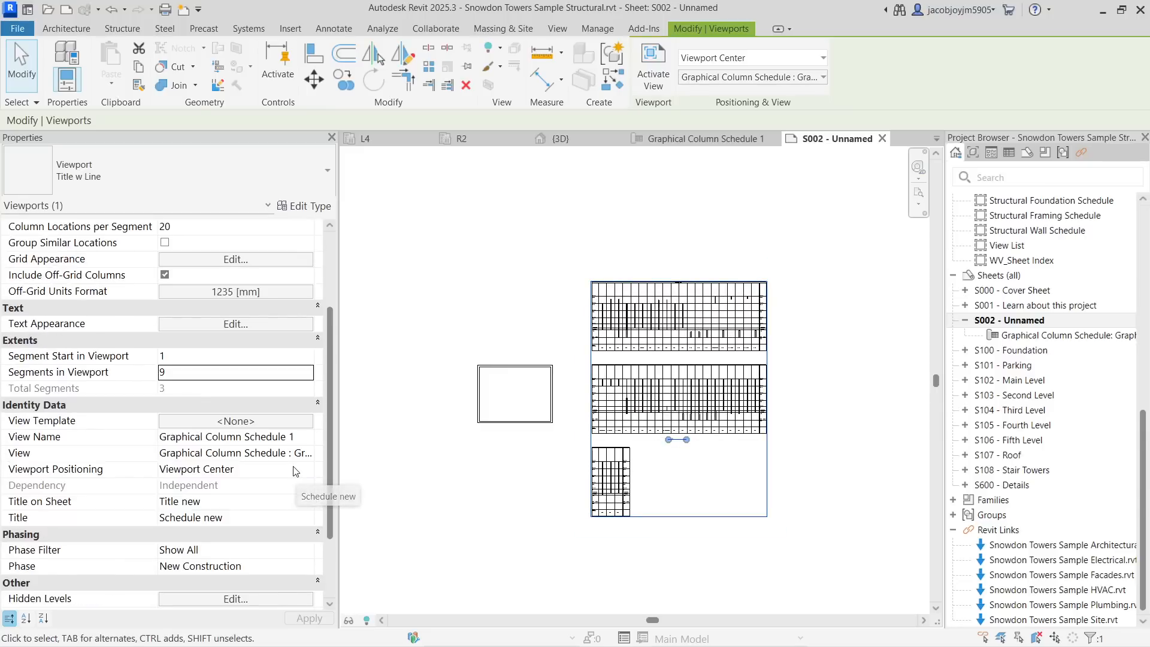
pyautogui.doubleClick(676, 317)
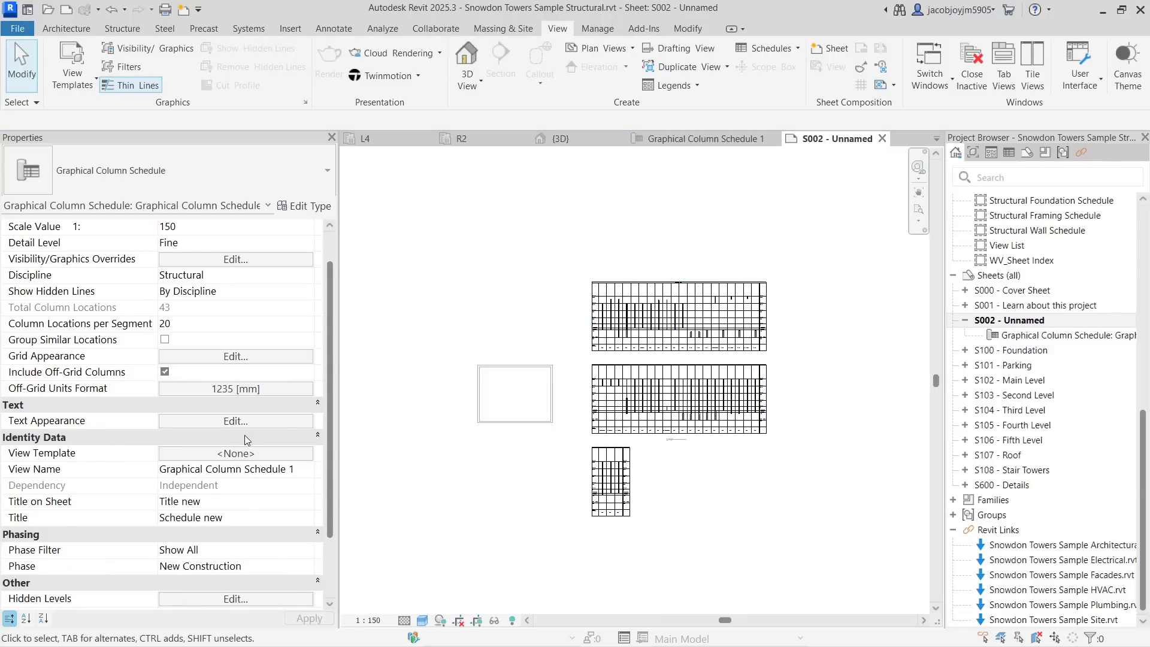
# - Open the schedule's Text Appearance settings and close the dialog without changes
pyautogui.scroll(-3, 245, 434)
pyautogui.scroll(4, 244, 434)
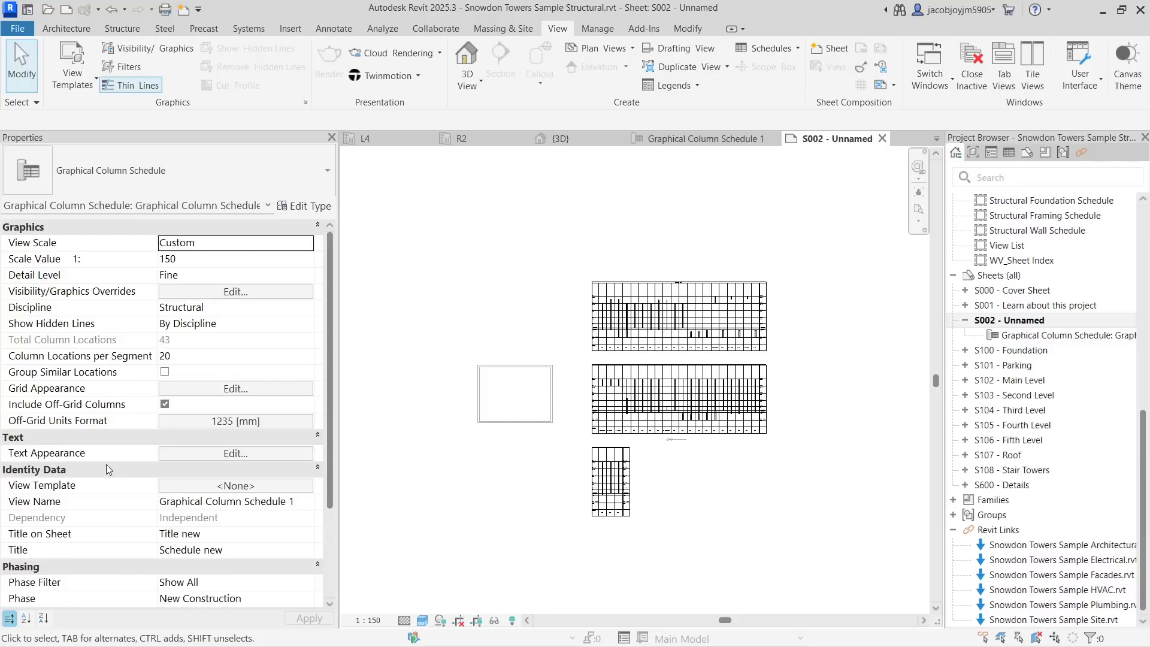
pyautogui.scroll(-1, 106, 465)
pyautogui.click(274, 421)
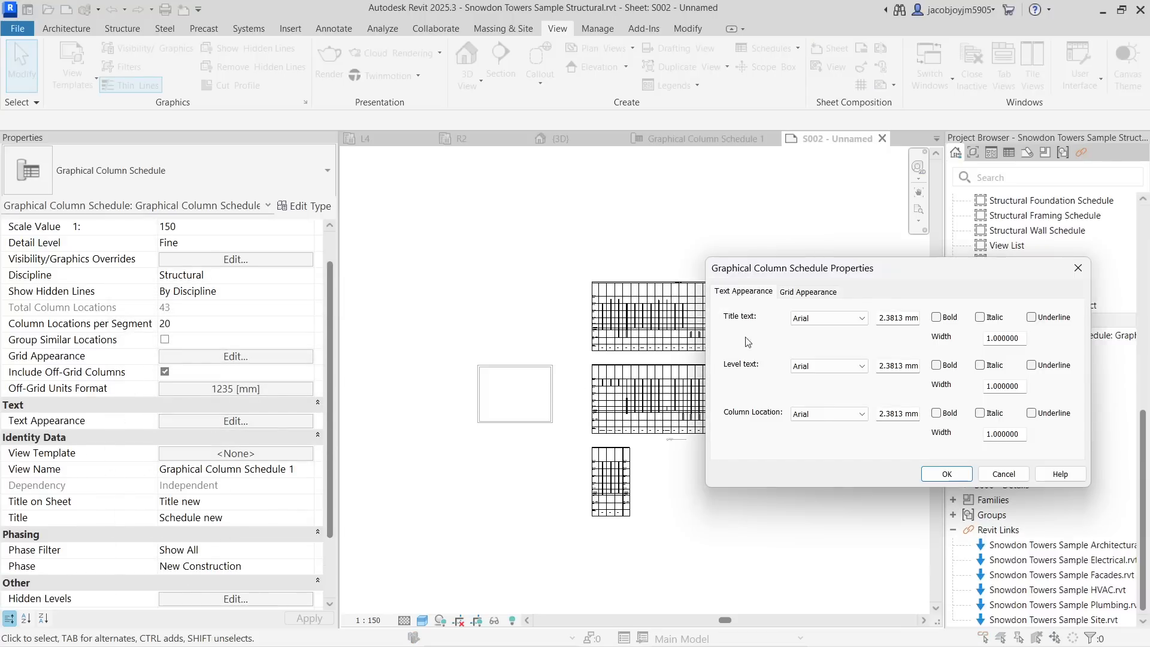
pyautogui.moveTo(870, 283); pyautogui.dragTo(943, 273)
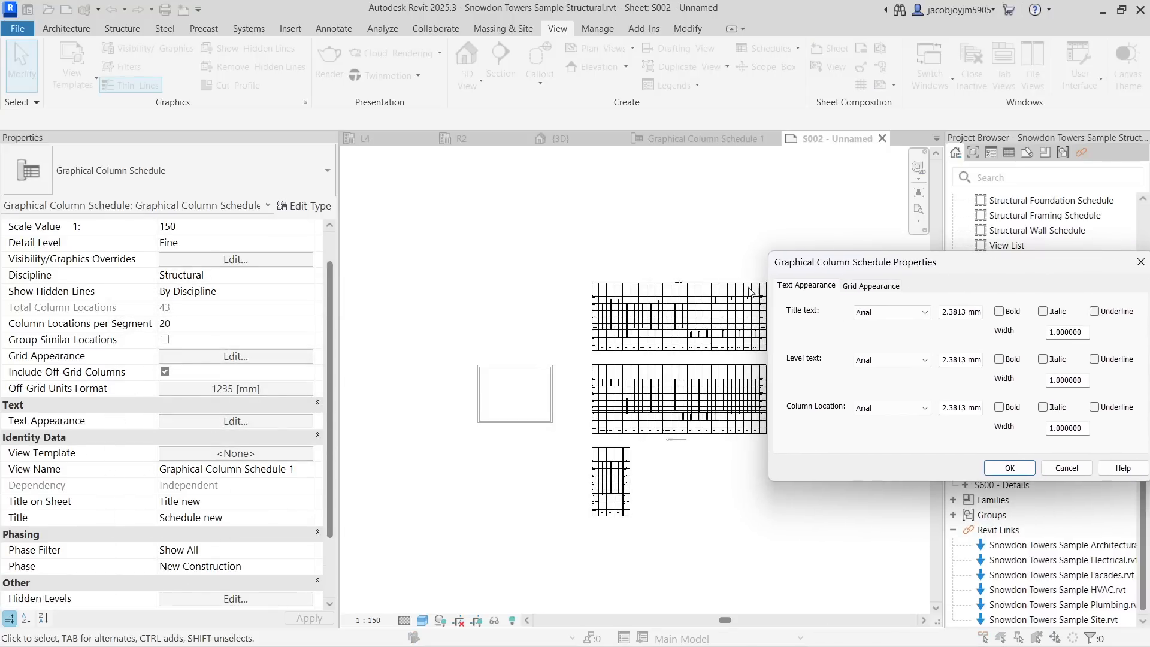
pyautogui.click(1140, 262)
# - Set the schedule's title text to bold and italic in Text Appearance
pyautogui.scroll(4, 551, 305)
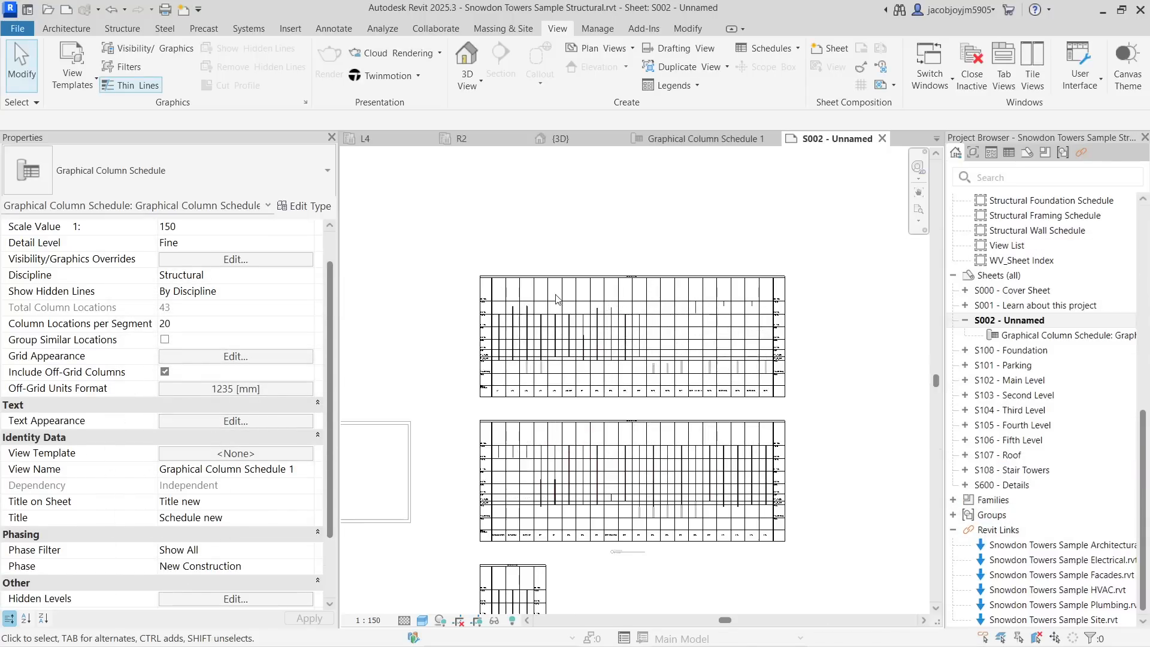
pyautogui.scroll(5, 726, 267)
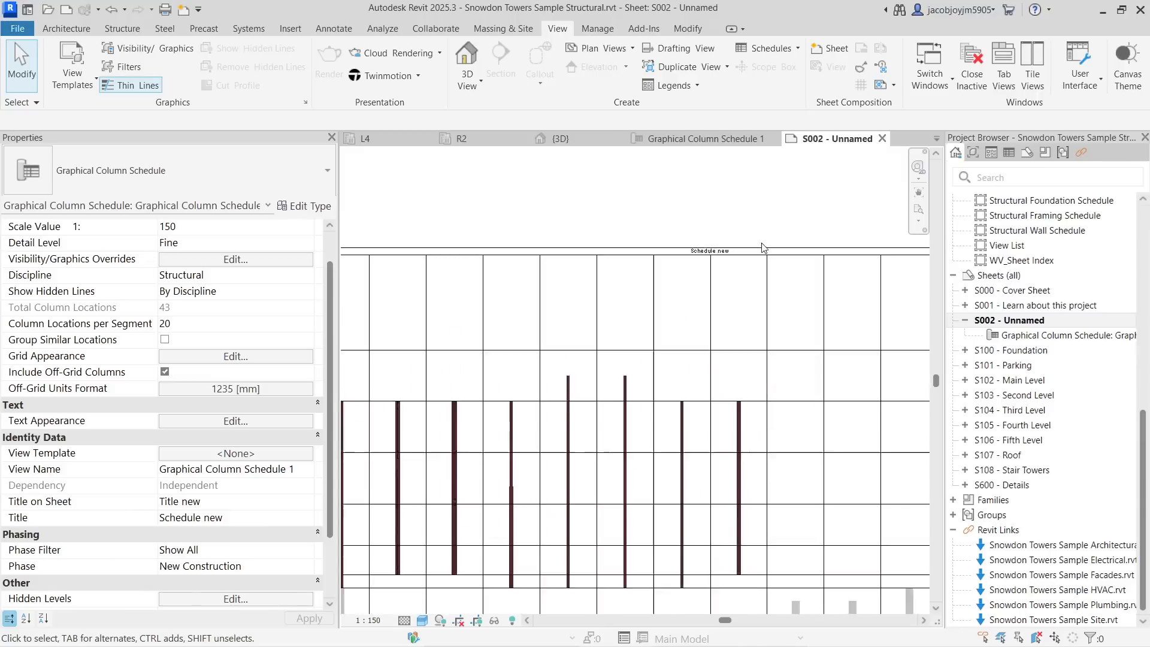
pyautogui.click(229, 423)
pyautogui.click(990, 312)
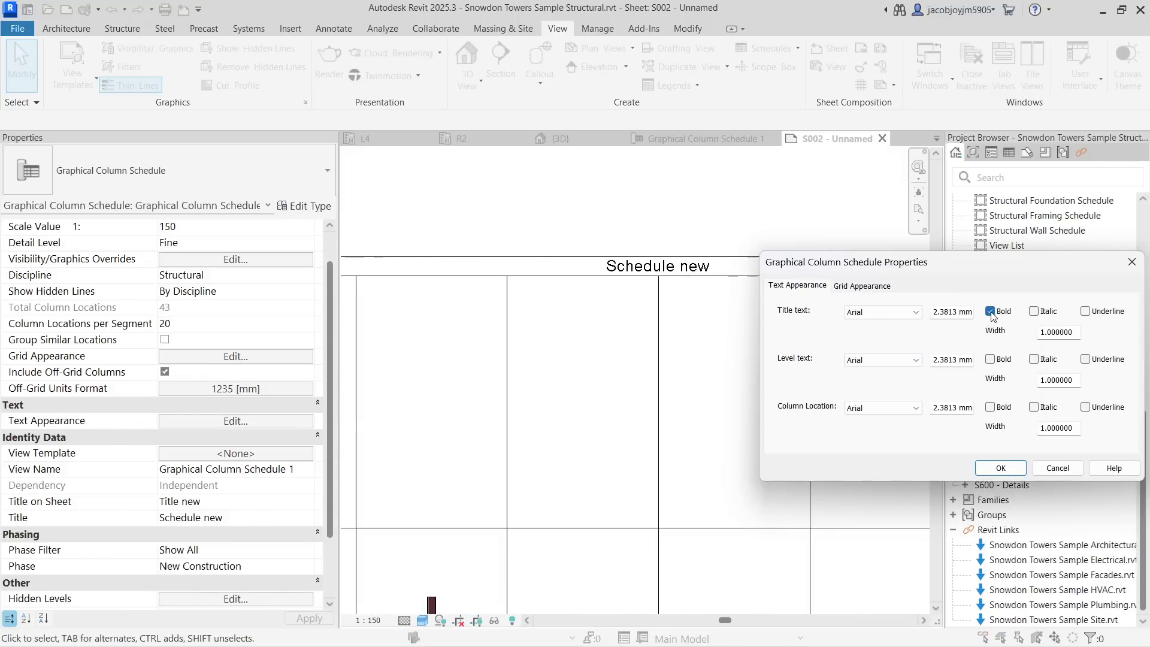
pyautogui.click(1000, 467)
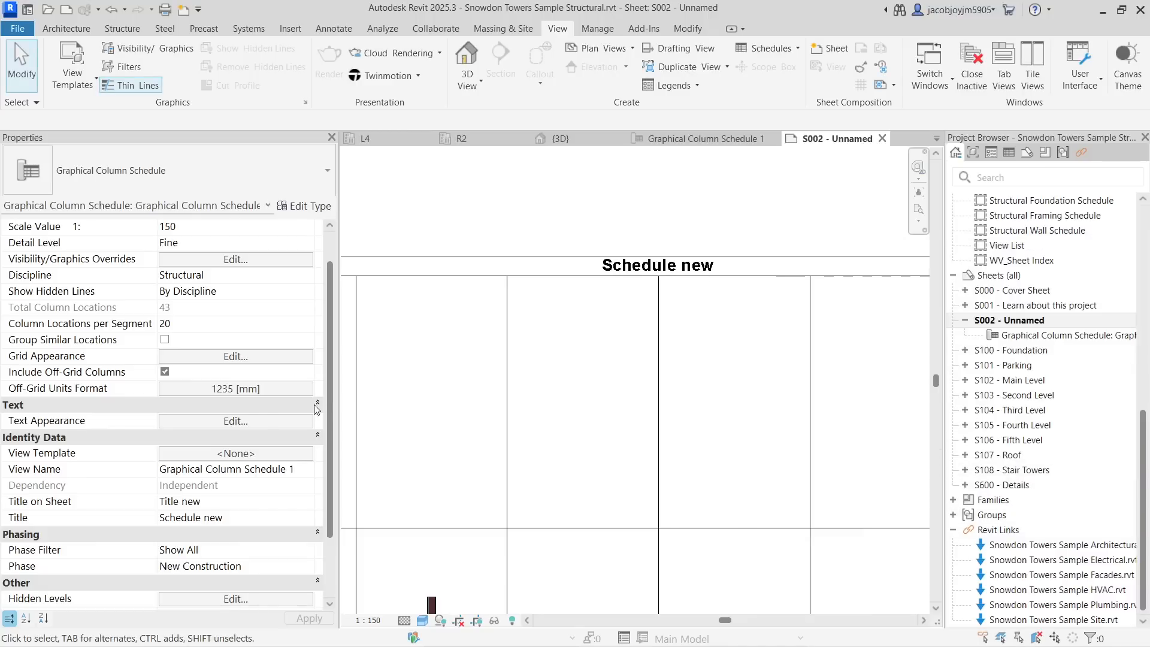
pyautogui.click(257, 419)
pyautogui.click(1034, 311)
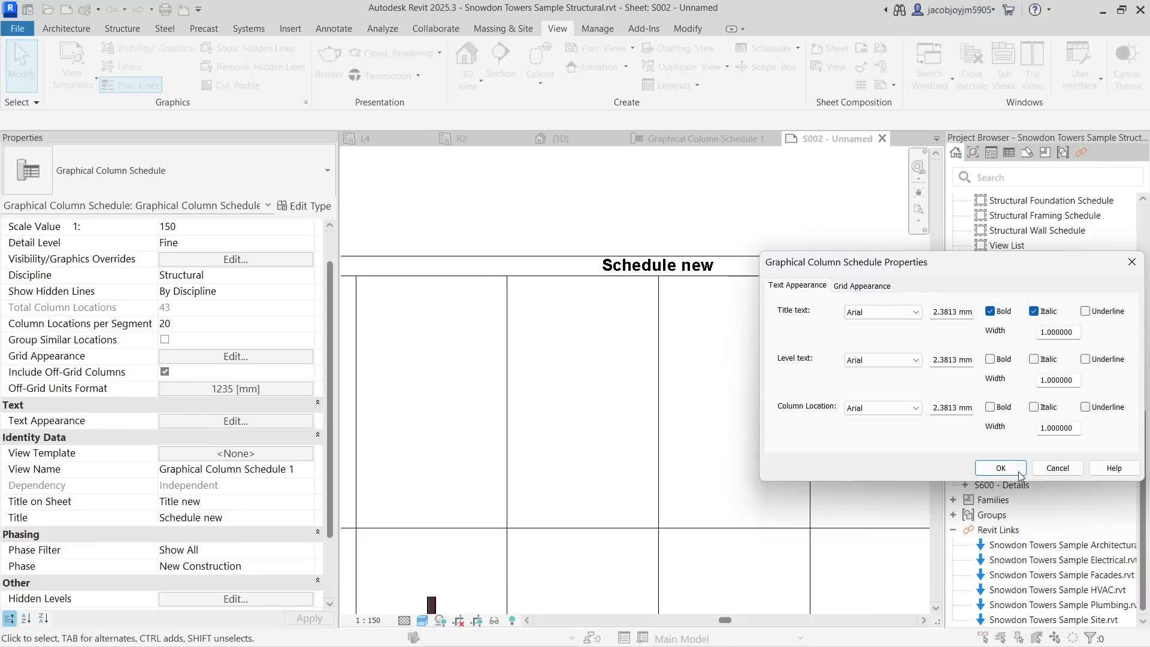
pyautogui.click(1000, 468)
# - Set the level text to bold and italic in Text Appearance
pyautogui.scroll(-5, 640, 289)
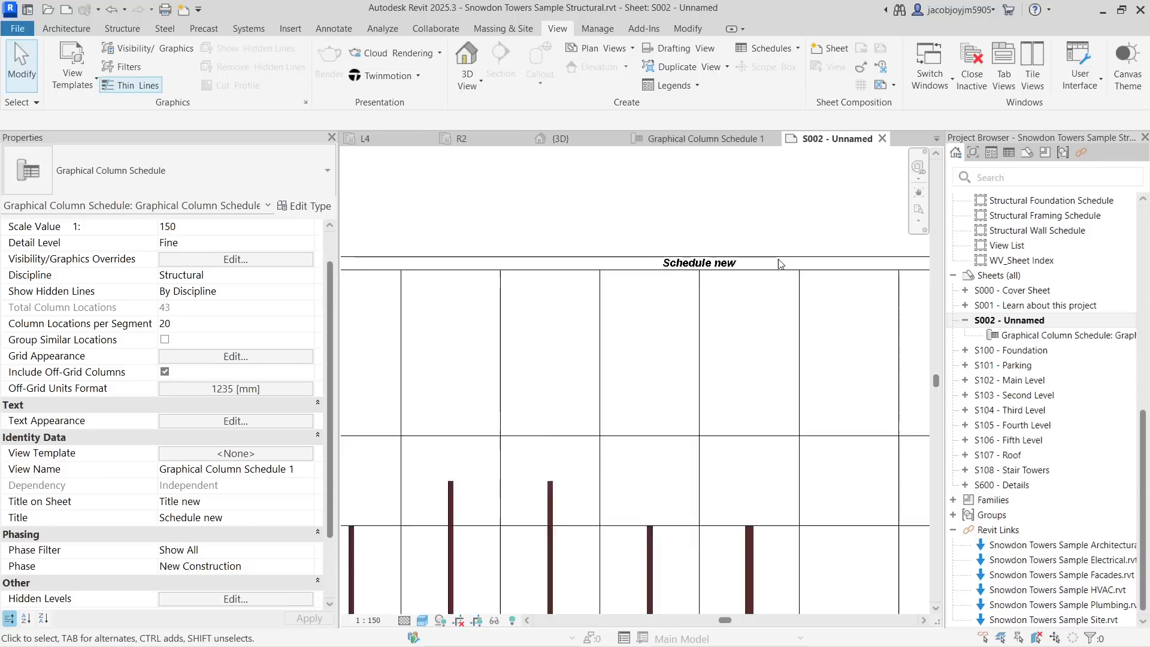
pyautogui.scroll(4, 428, 335)
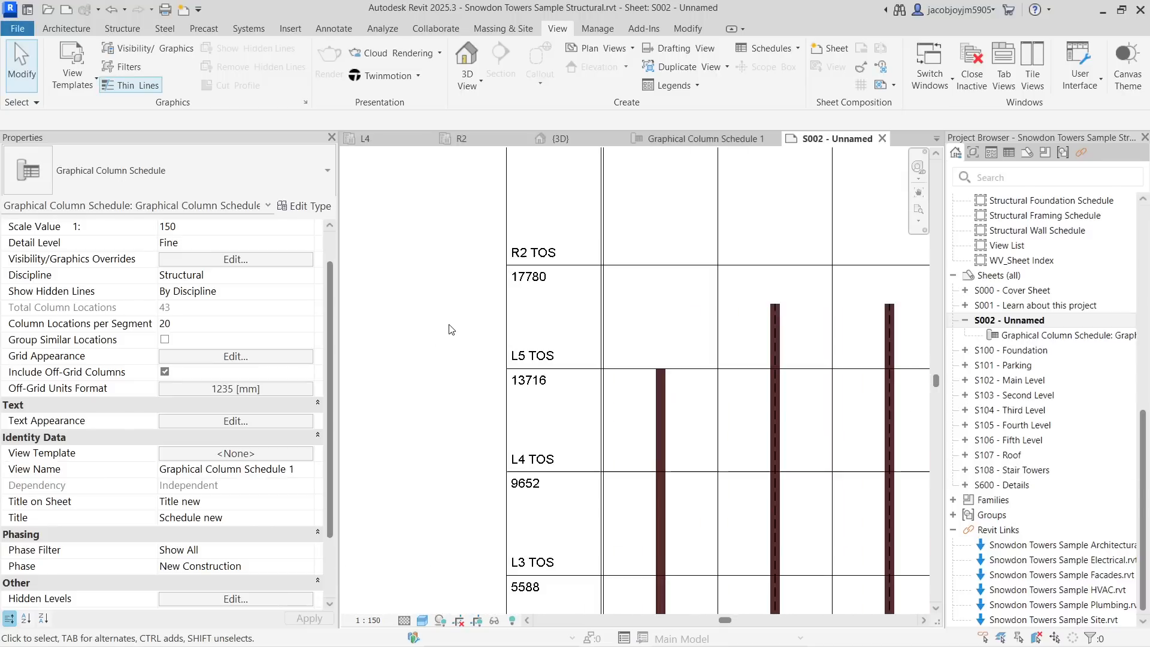
pyautogui.click(244, 421)
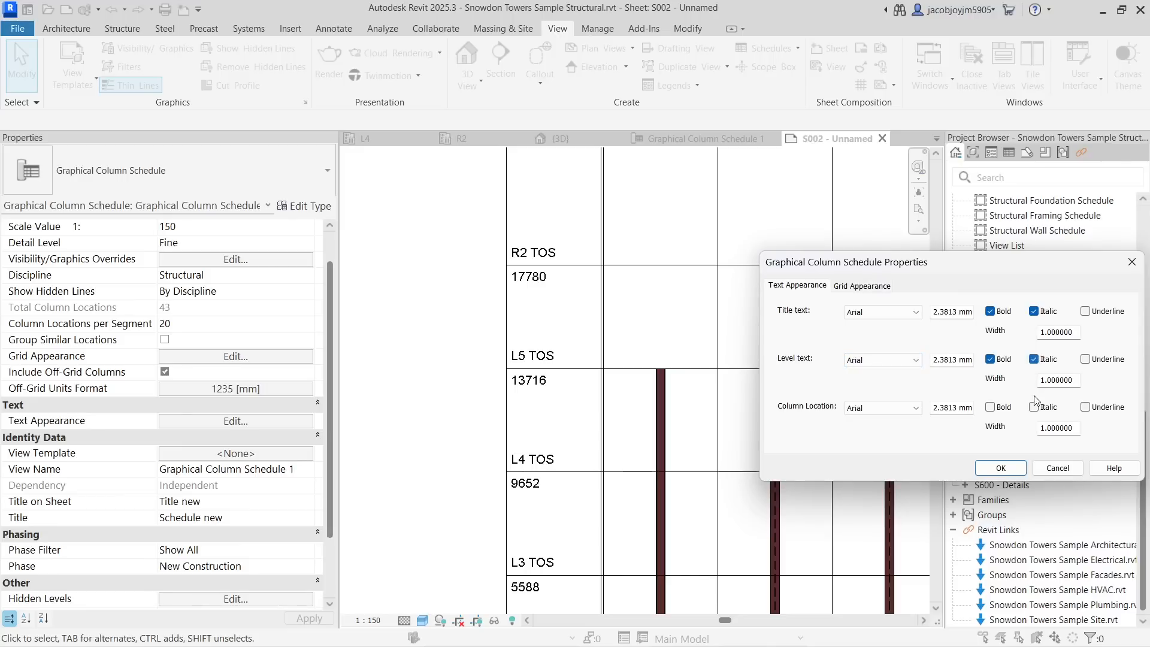
pyautogui.click(1012, 469)
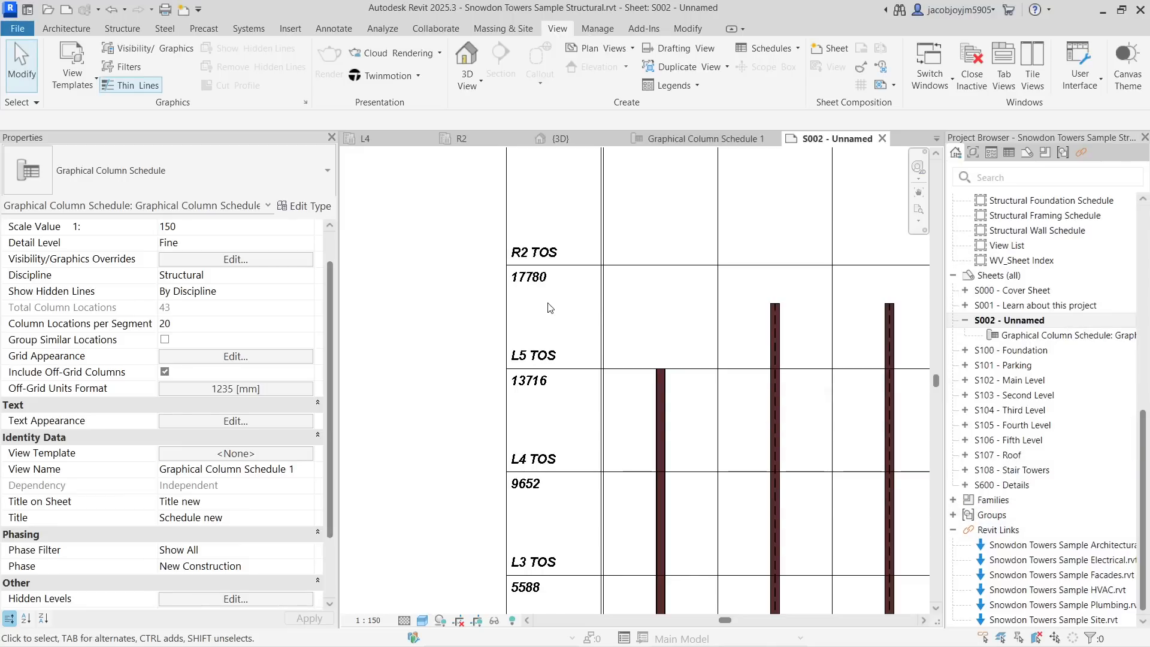
# - Set the column location text to bold and italic in Text Appearance
pyautogui.scroll(-3, 555, 285)
pyautogui.scroll(4, 634, 497)
pyautogui.scroll(1, 541, 487)
pyautogui.click(235, 421)
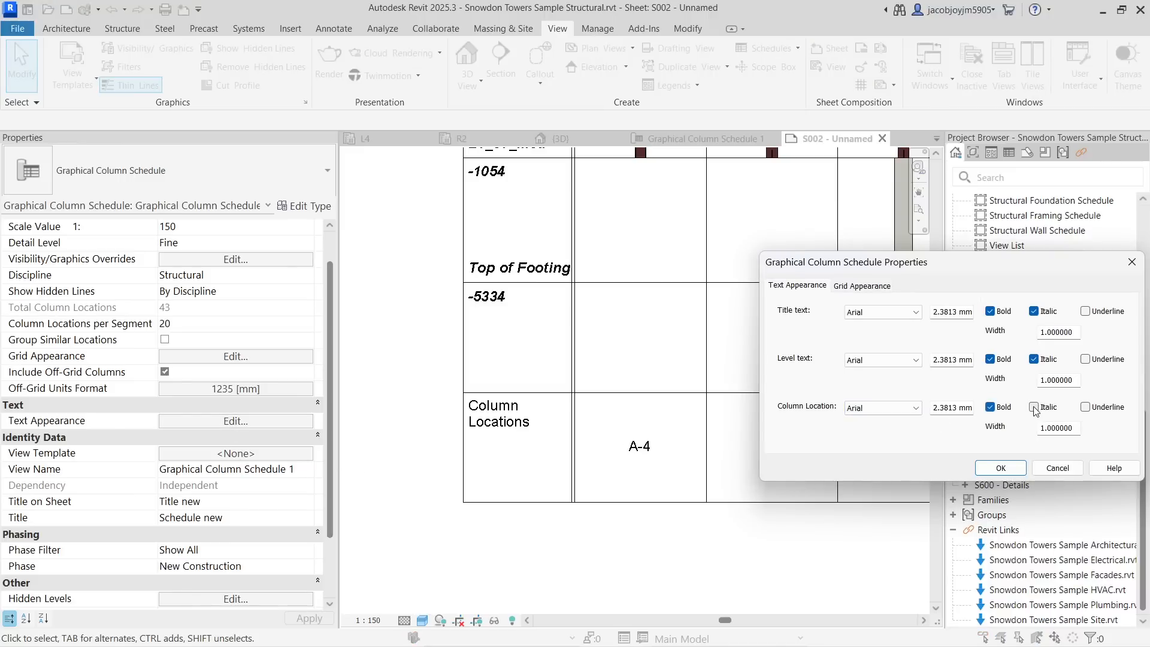
pyautogui.click(1002, 467)
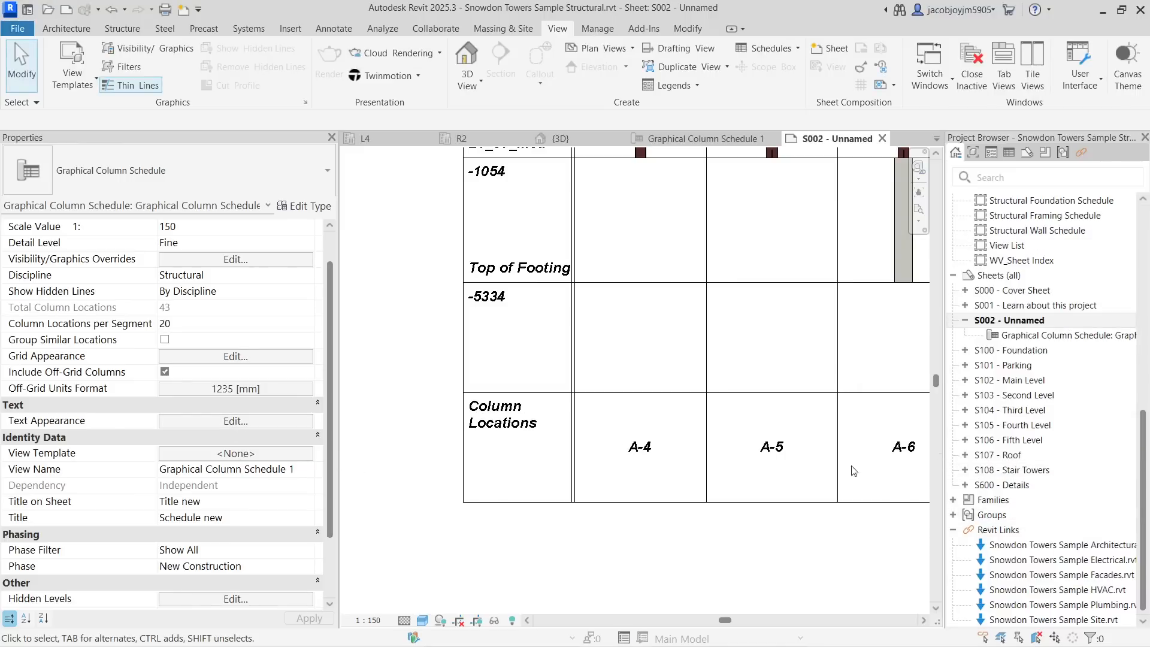
# - Open the schedule's view template assignment and close it without assigning a template
pyautogui.scroll(-1, 605, 471)
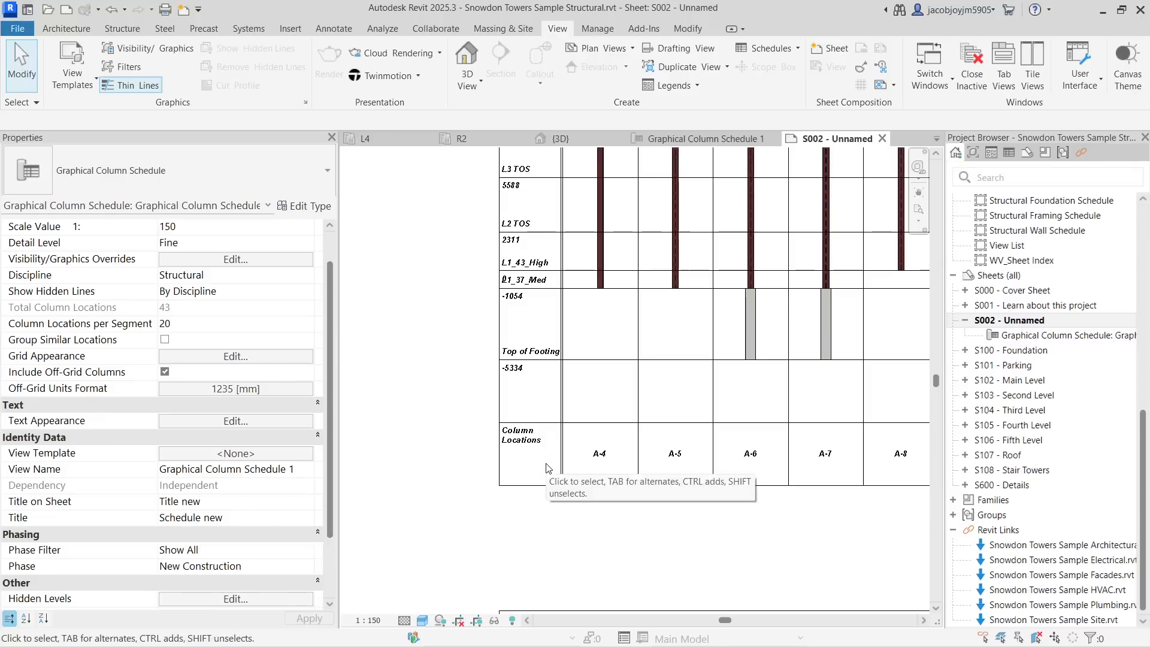
pyautogui.scroll(-1, 533, 457)
pyautogui.scroll(-2, 533, 457)
pyautogui.moveTo(739, 469); pyautogui.dragTo(737, 410, button='middle')
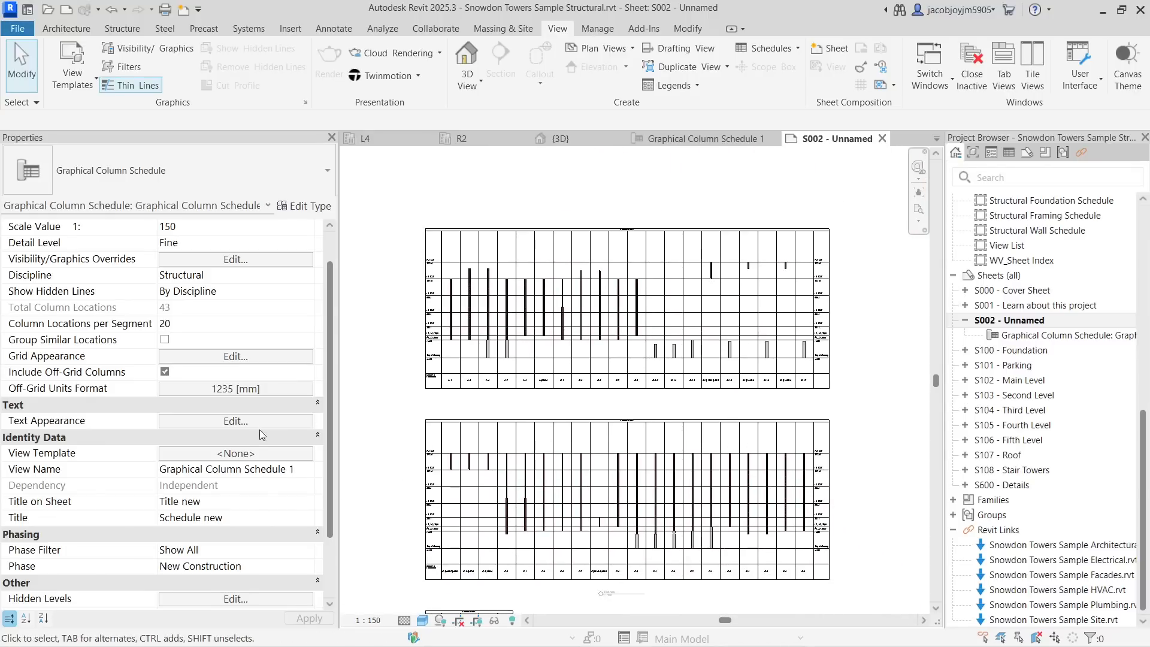
pyautogui.scroll(-1, 255, 463)
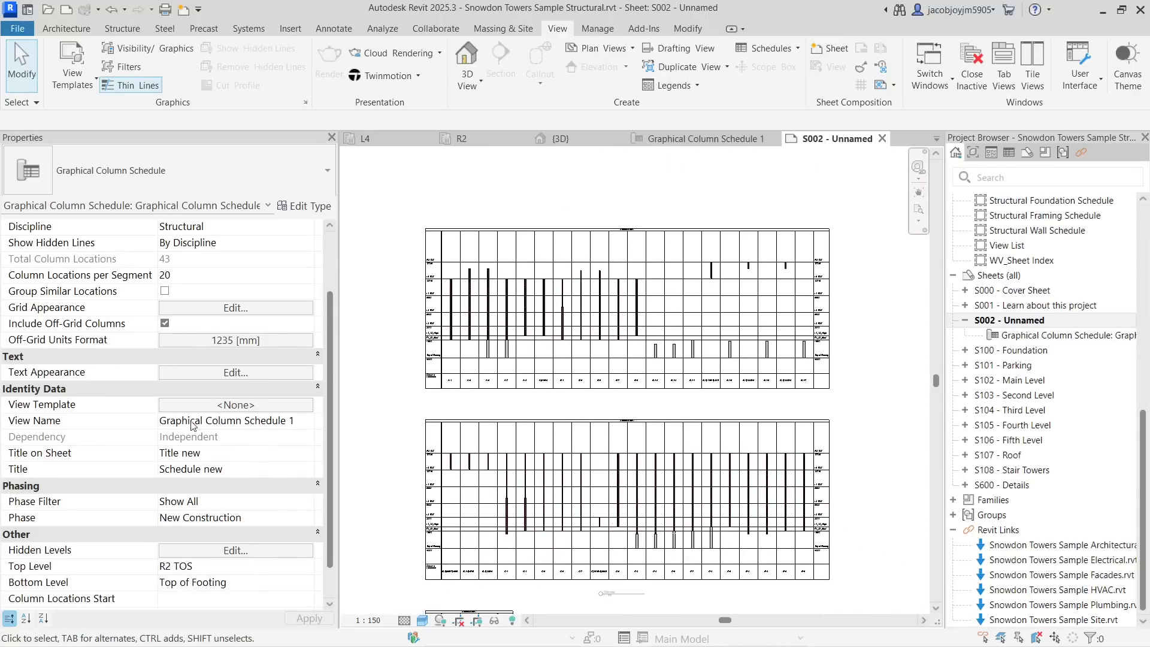
pyautogui.click(251, 454)
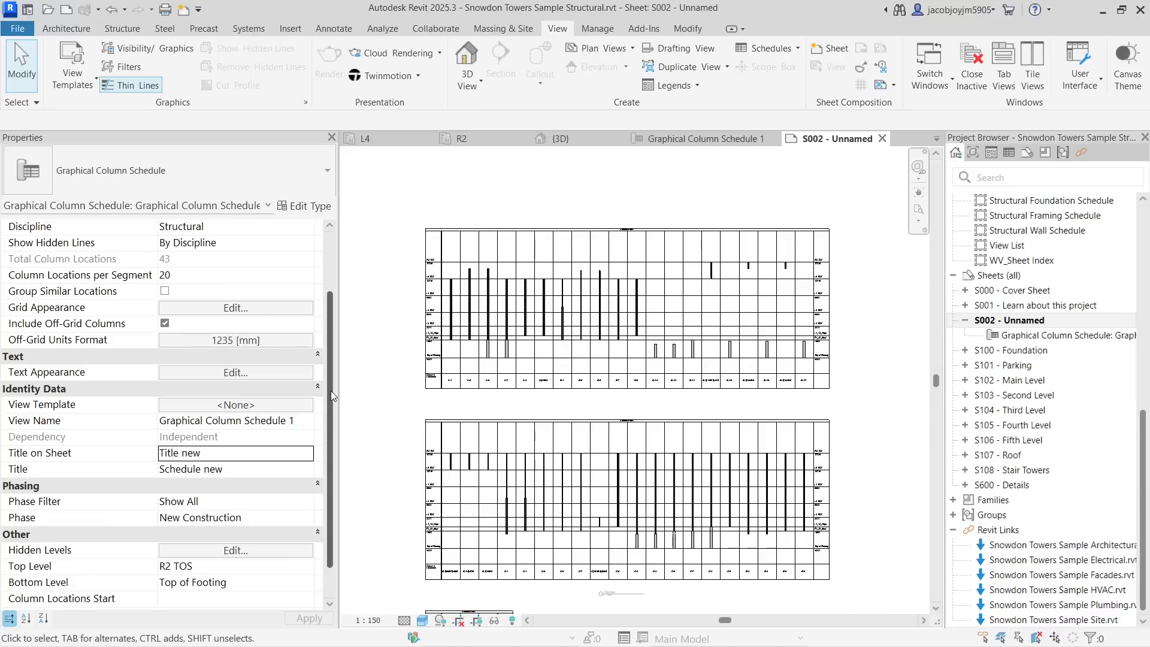
pyautogui.click(242, 405)
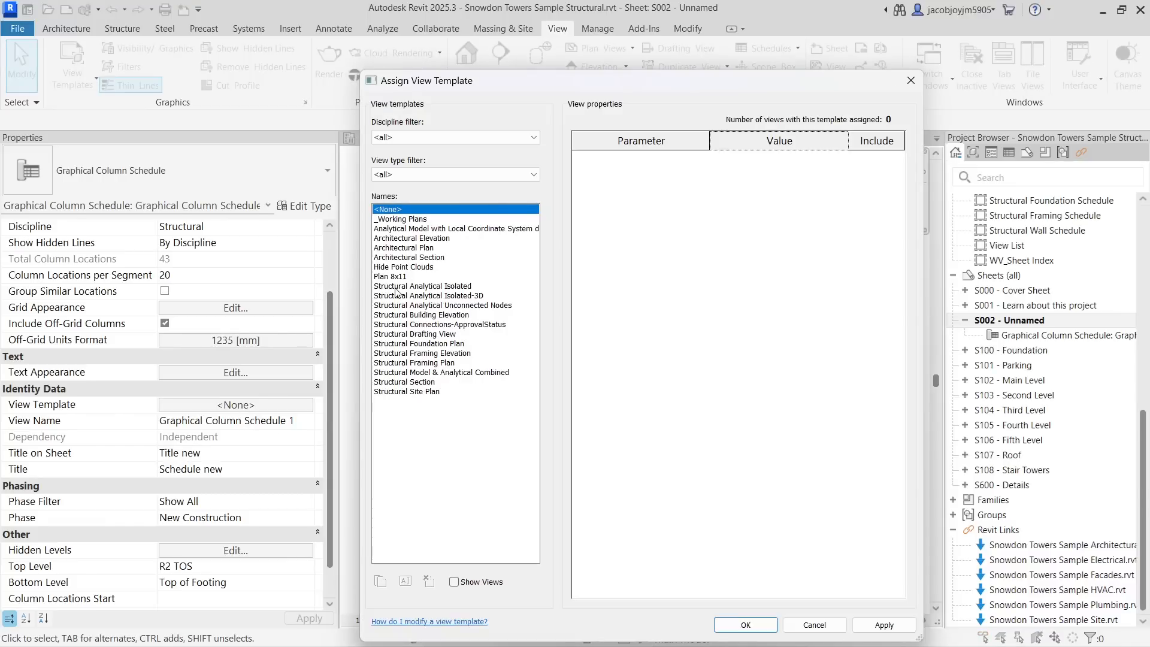
pyautogui.click(911, 80)
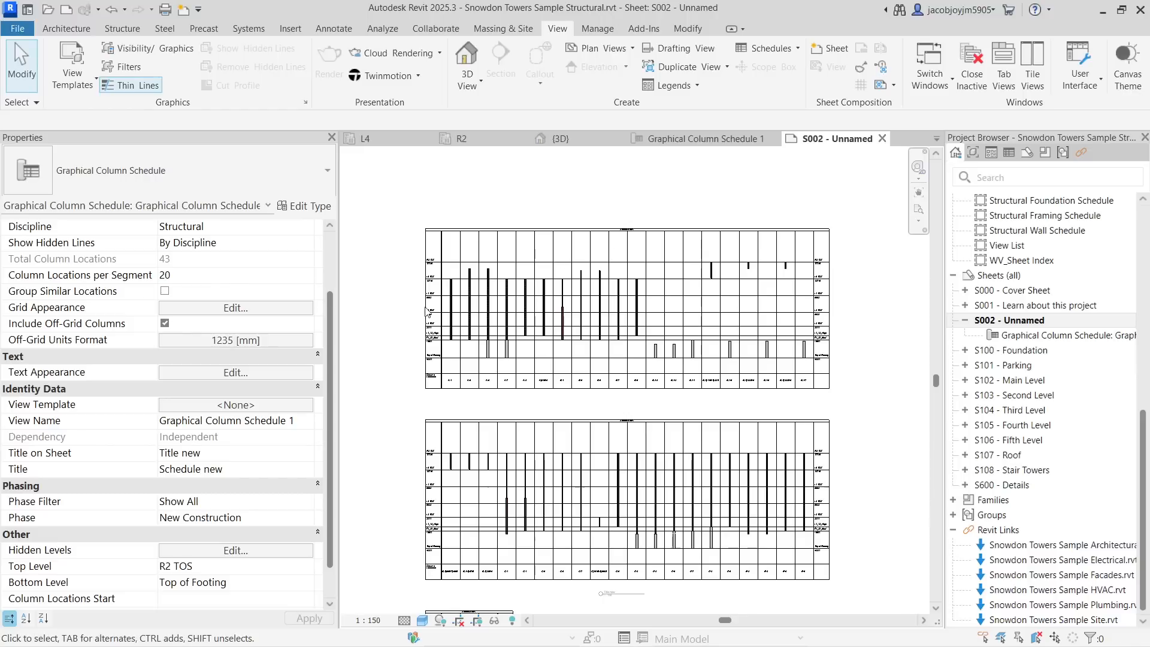
pyautogui.scroll(-1, 332, 387)
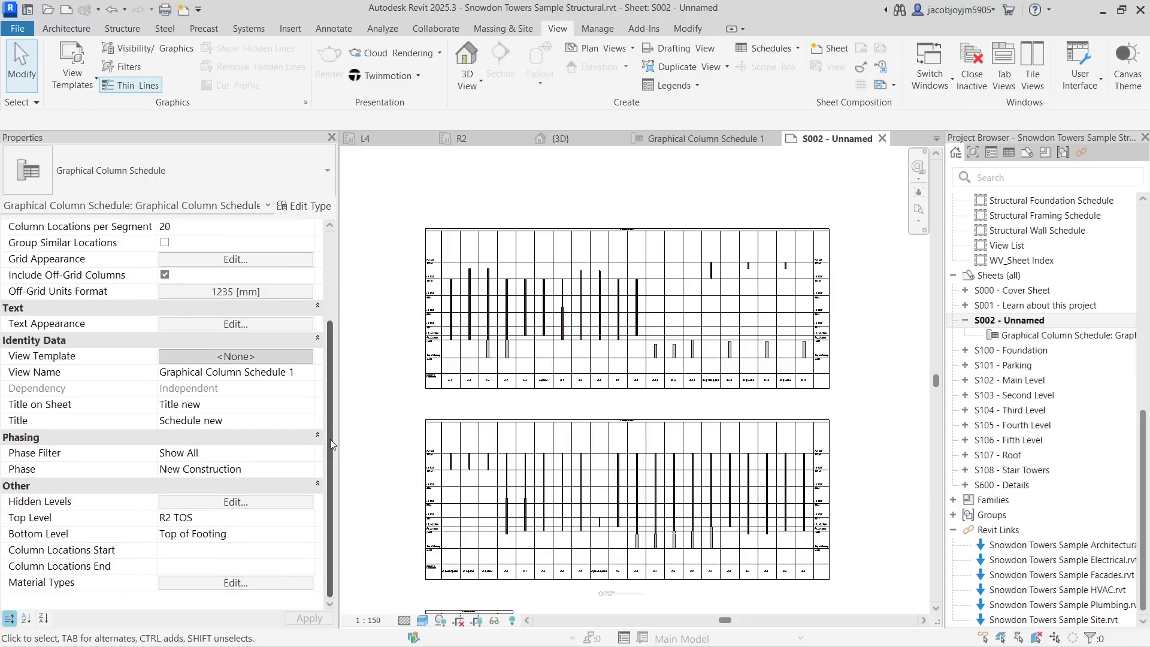
# - Inspect the schedule's phase filter and phase options
pyautogui.click(242, 451)
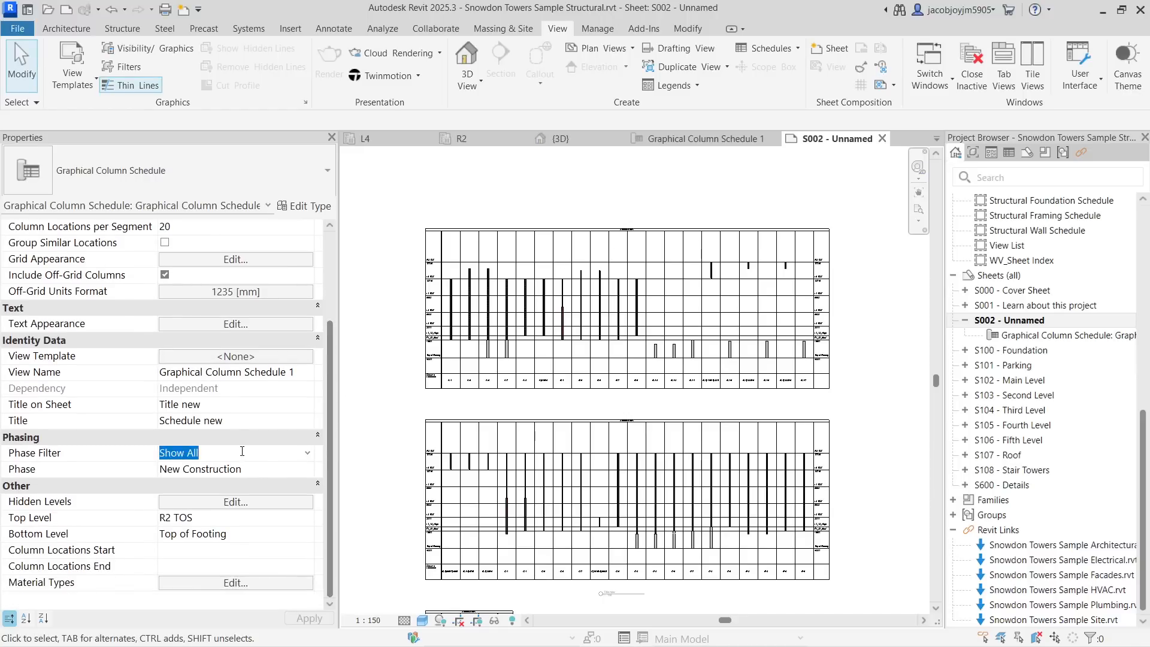
pyautogui.click(309, 474)
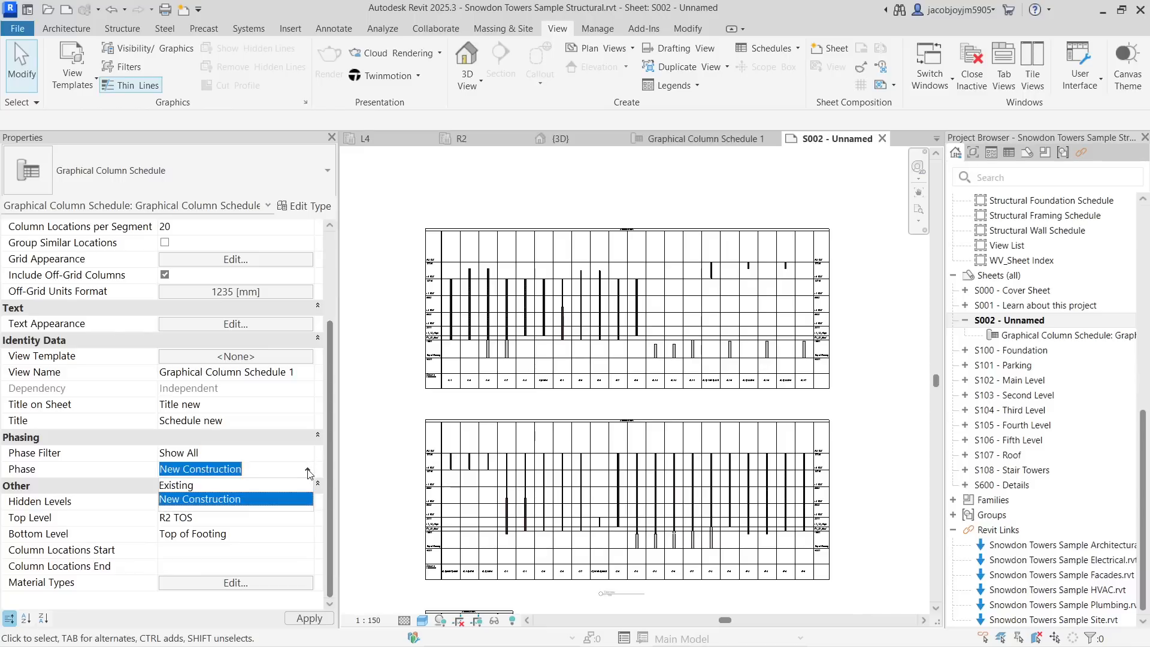
pyautogui.click(309, 473)
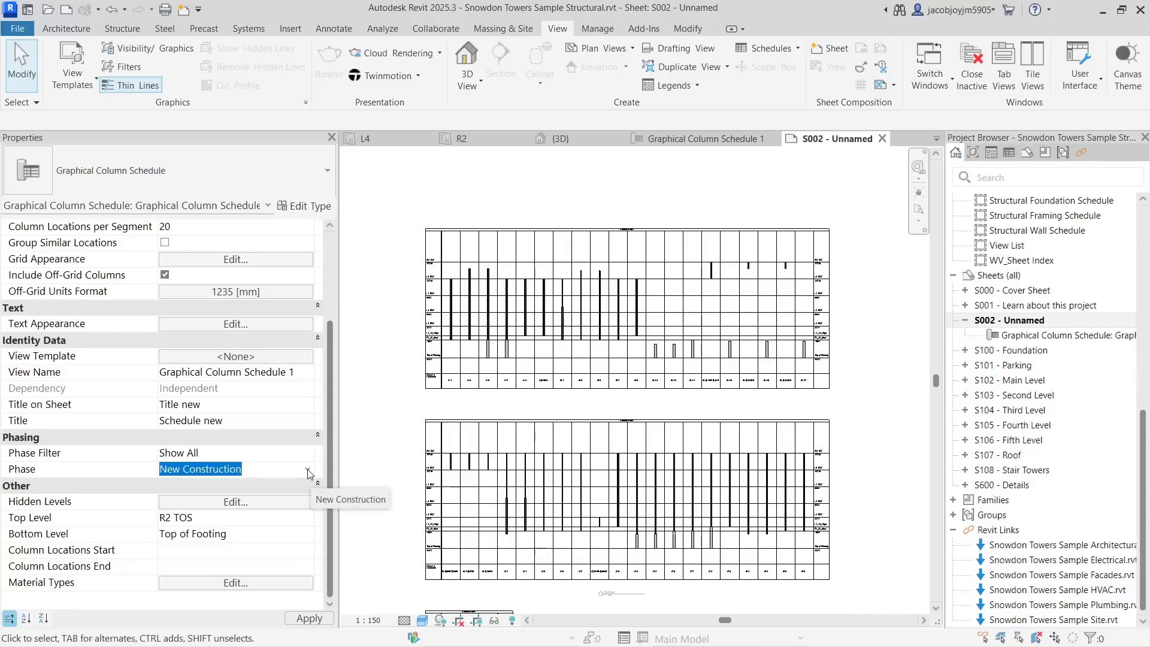
pyautogui.click(309, 455)
pyautogui.click(308, 455)
pyautogui.click(309, 456)
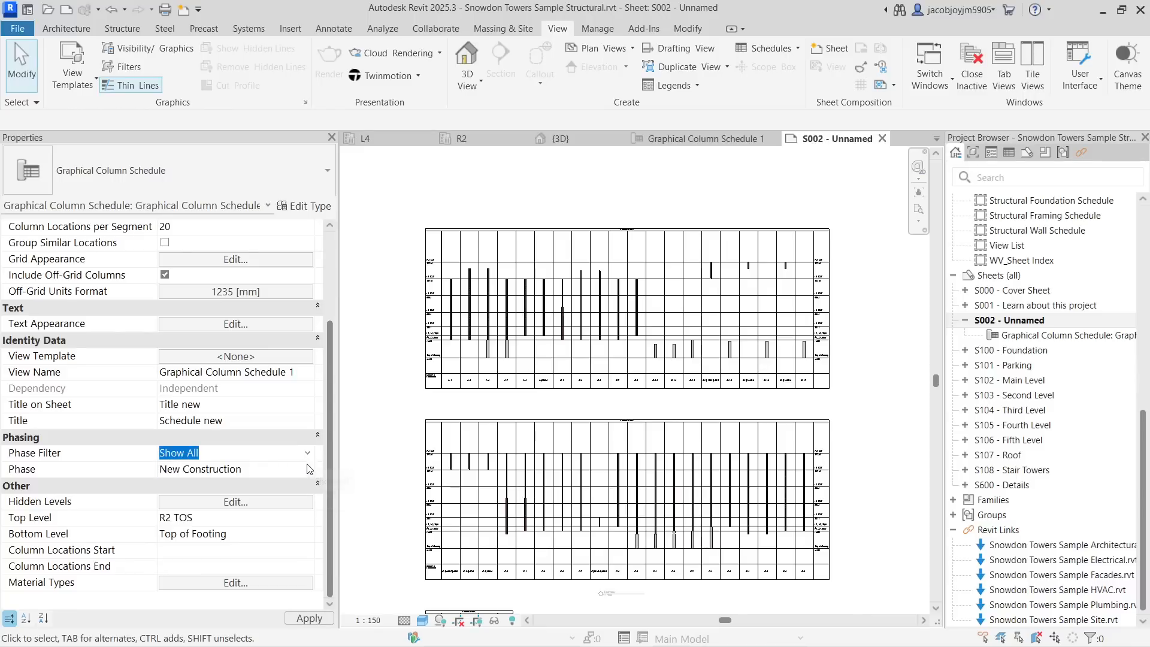
# - Inspect the schedule's hidden levels, top and bottom levels, and column location start and end fields
pyautogui.click(293, 507)
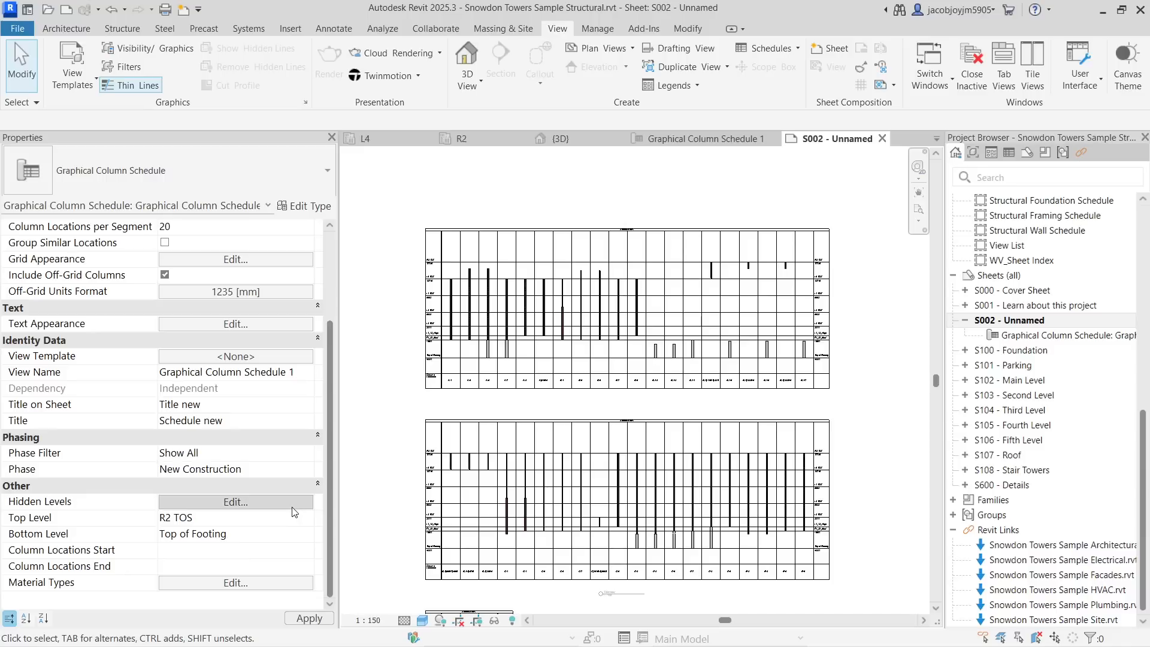
pyautogui.click(1024, 537)
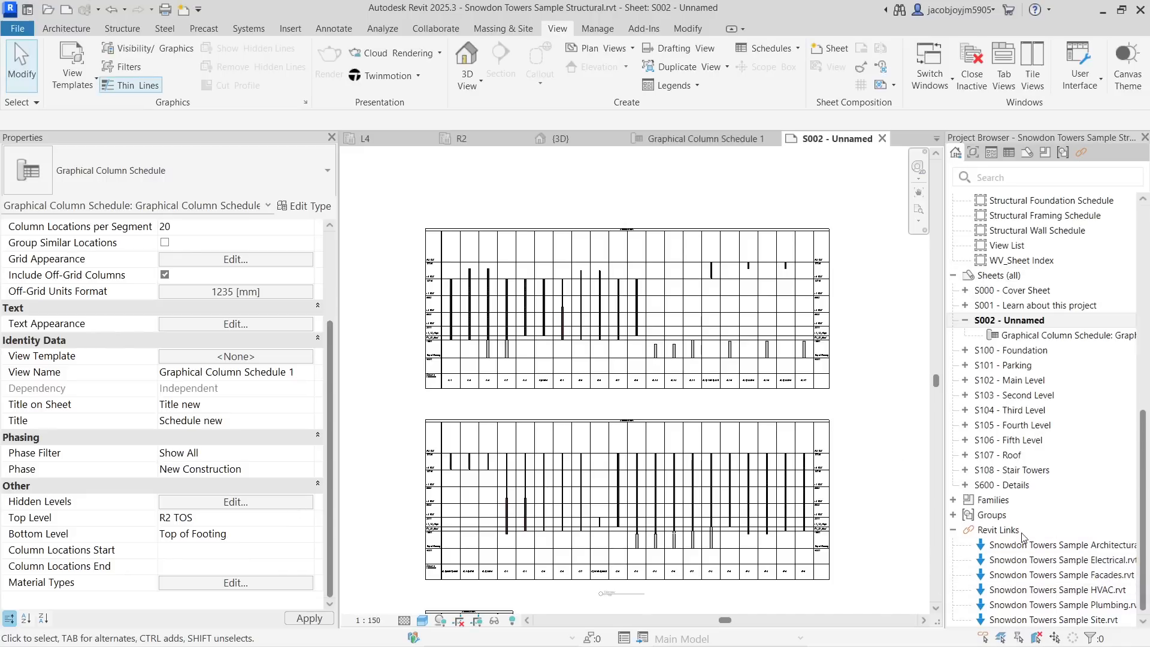
pyautogui.click(255, 521)
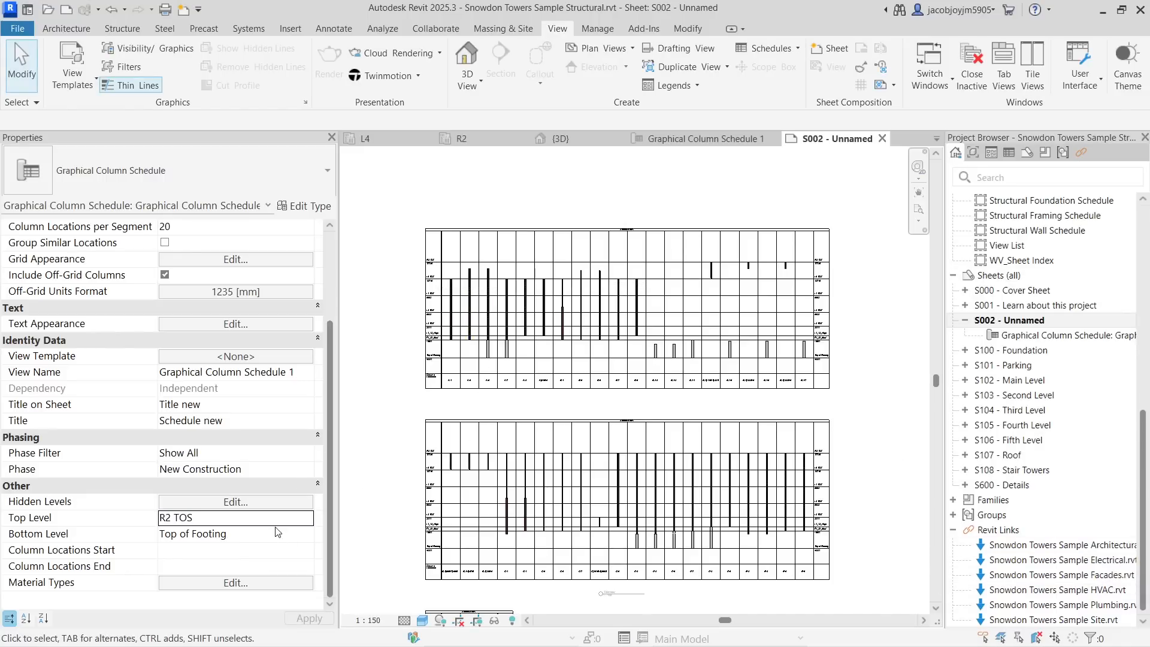
pyautogui.click(298, 539)
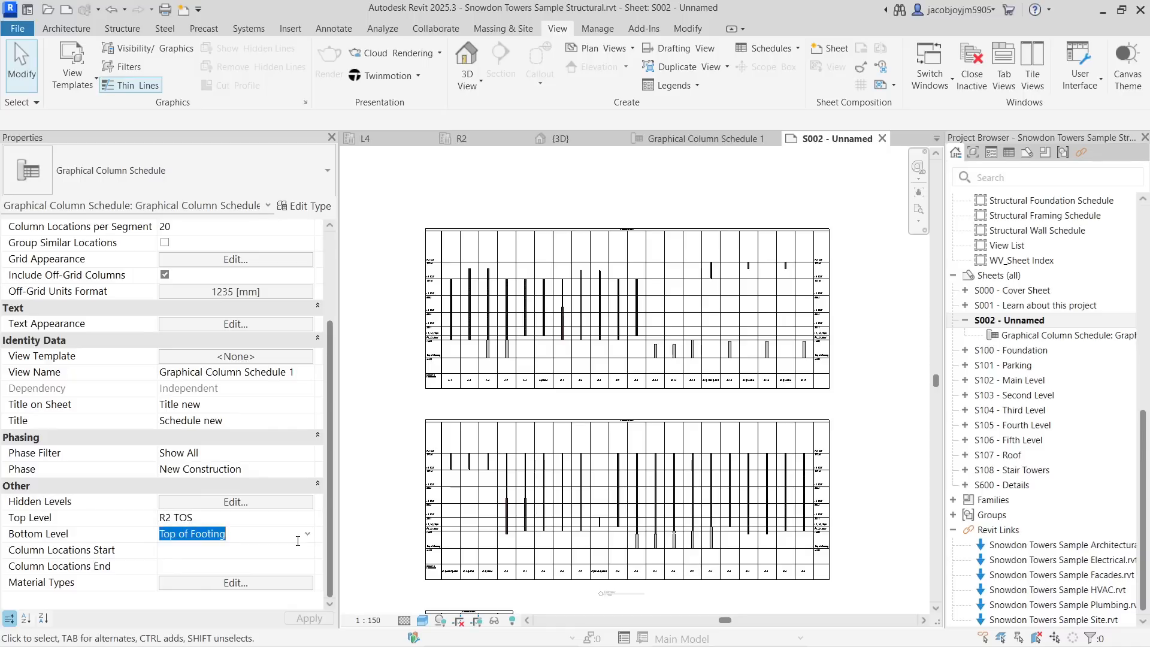
pyautogui.click(295, 551)
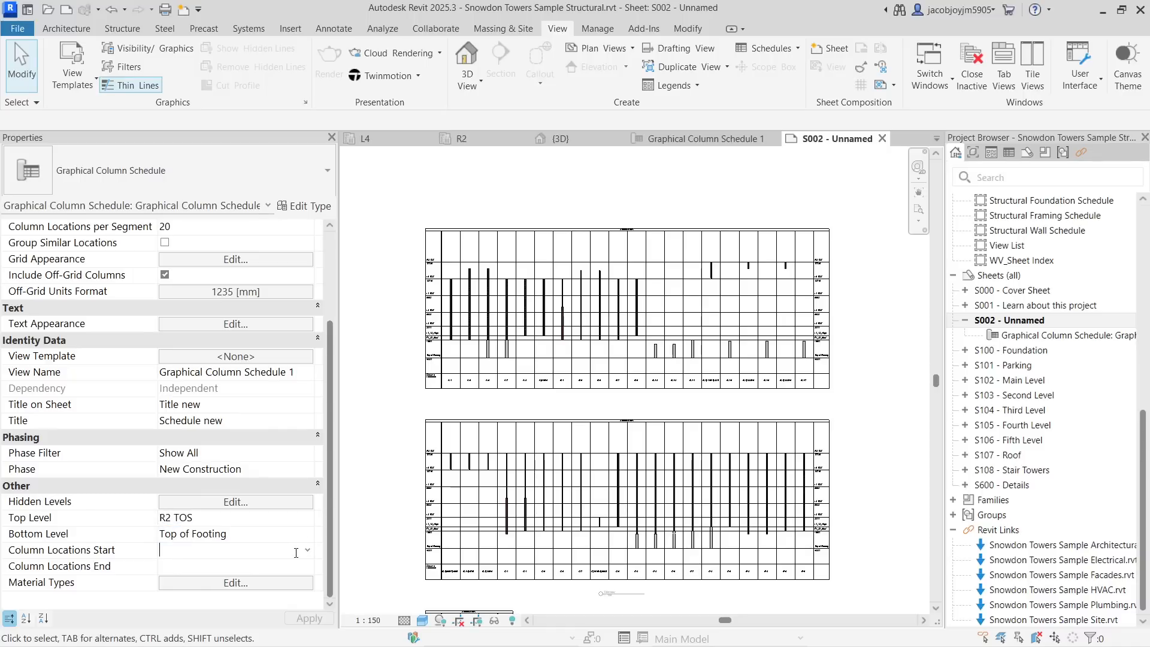
pyautogui.click(310, 550)
pyautogui.click(310, 551)
pyautogui.click(311, 571)
pyautogui.click(309, 568)
# - Open the schedule's material type filter and accept it with all structural materials checked
pyautogui.click(230, 583)
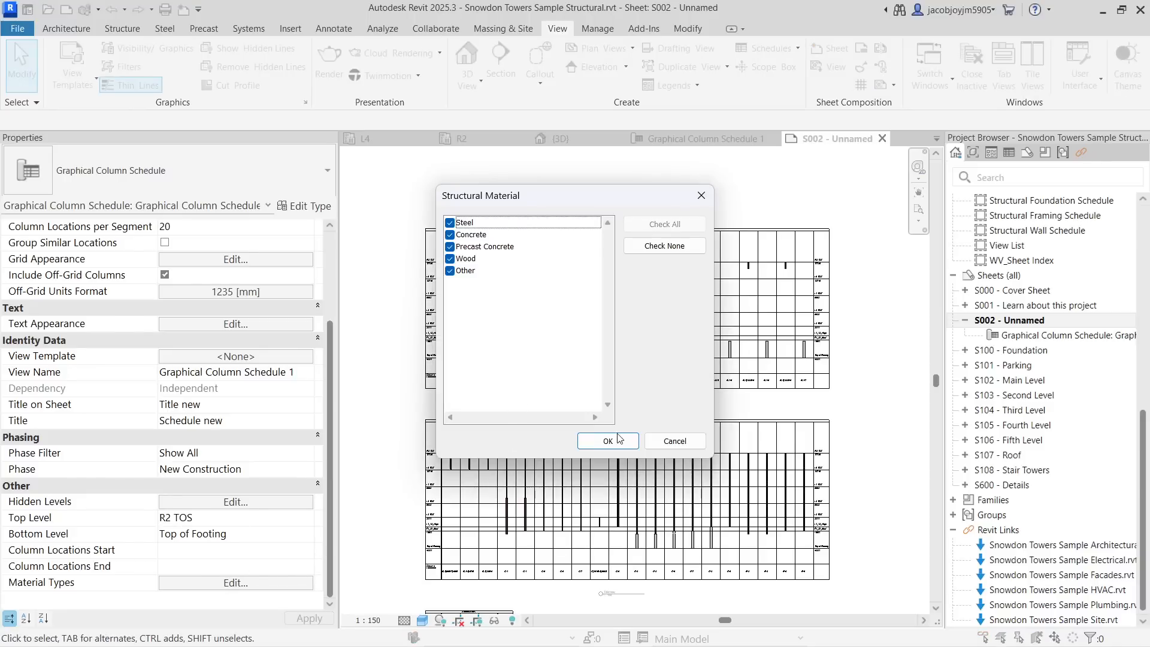
pyautogui.click(607, 440)
pyautogui.scroll(5, 228, 352)
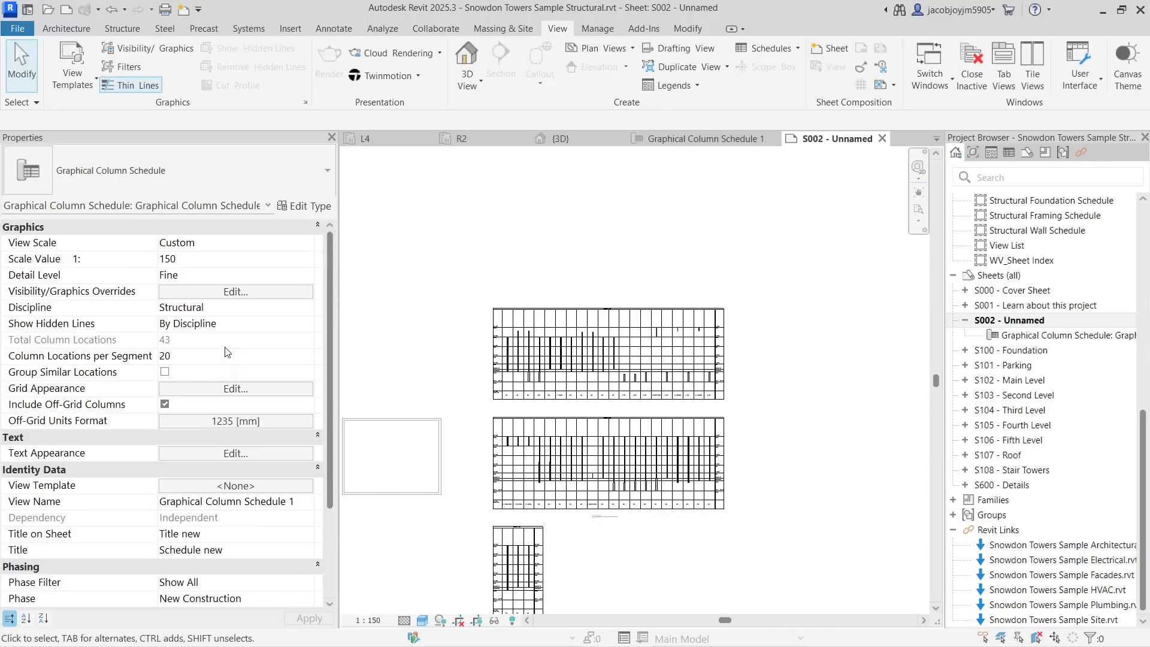
# - Deactivate the schedule view on the sheet and zoom around its segments
pyautogui.rightClick(539, 249)
pyautogui.click(563, 313)
pyautogui.scroll(3, 551, 338)
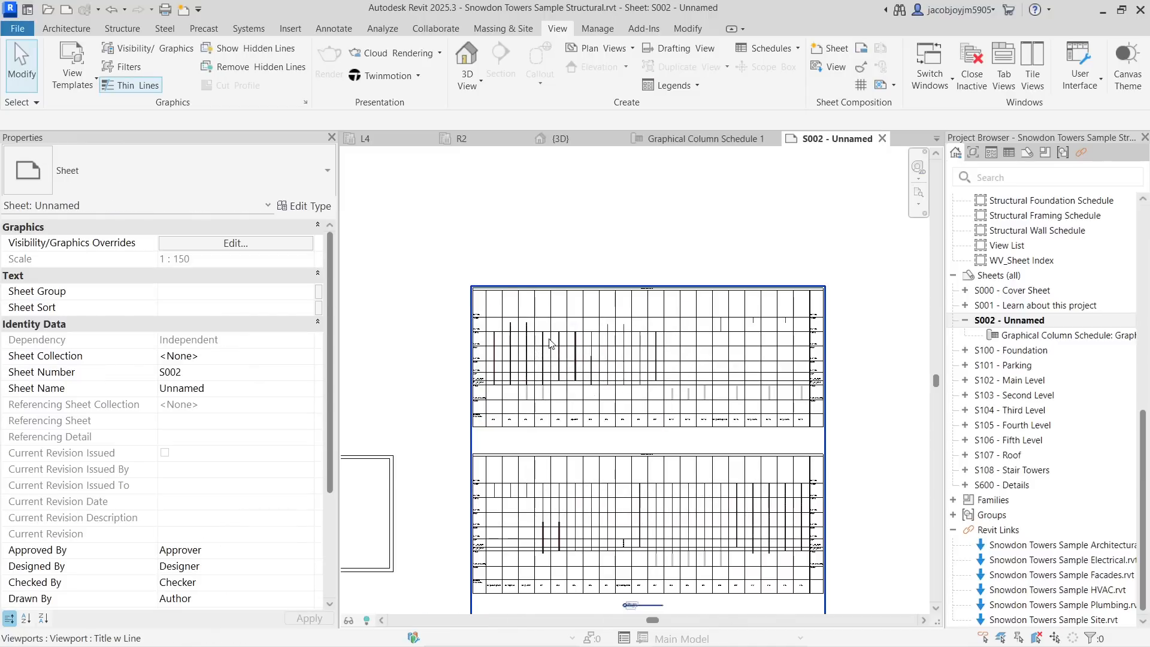
pyautogui.scroll(-1, 550, 302)
pyautogui.scroll(3, 521, 352)
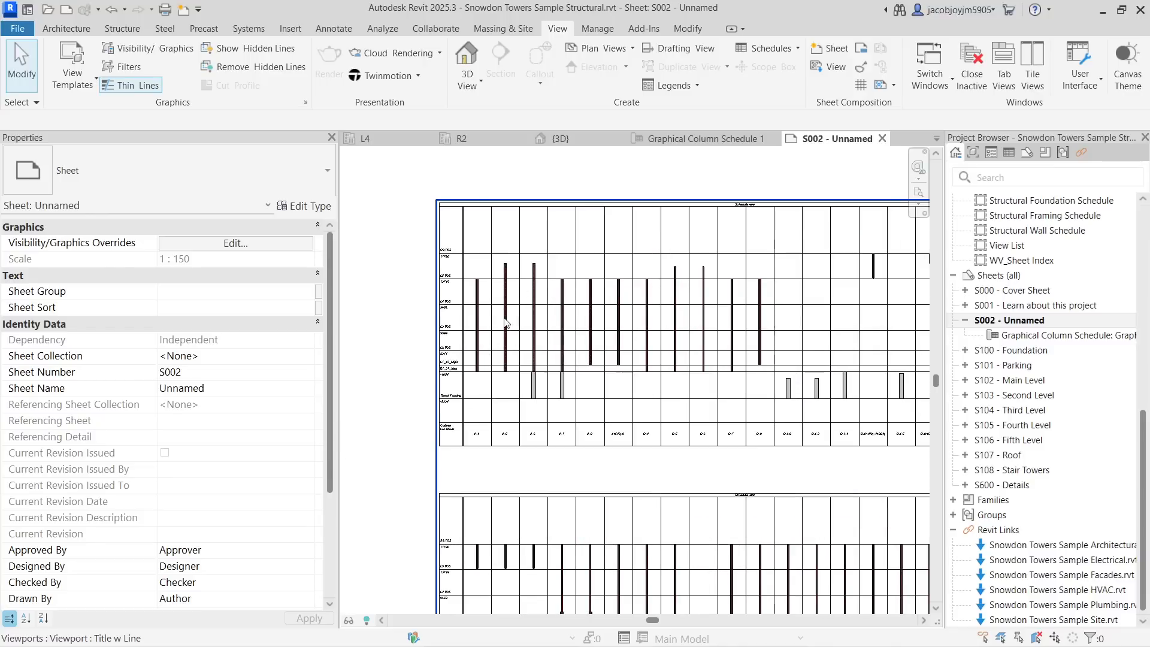
pyautogui.scroll(-4, 605, 294)
pyautogui.scroll(2, 605, 295)
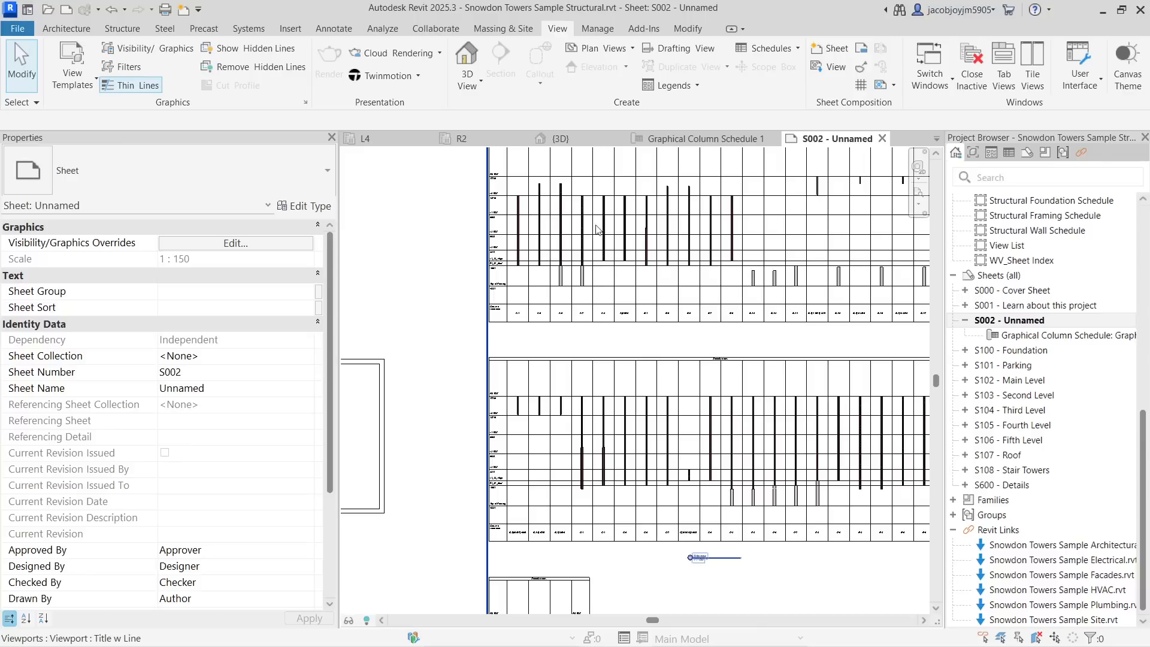
# - Close the other open view tabs and tile the sheet beside the 3D view
pyautogui.click(774, 139)
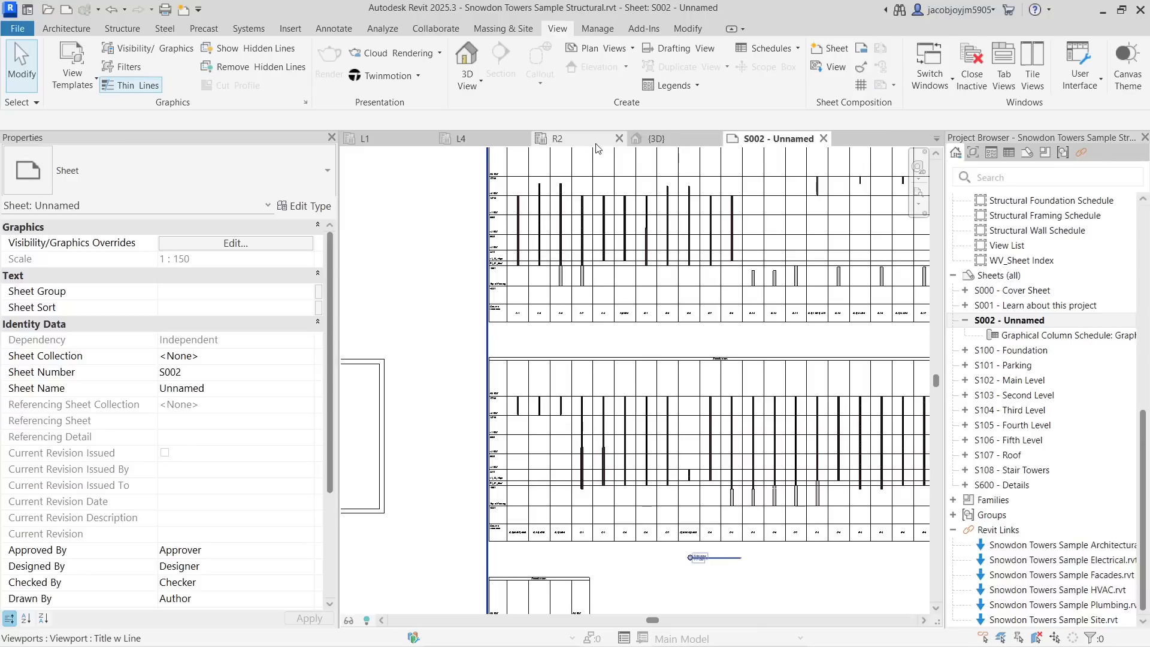
pyautogui.click(619, 138)
pyautogui.click(542, 139)
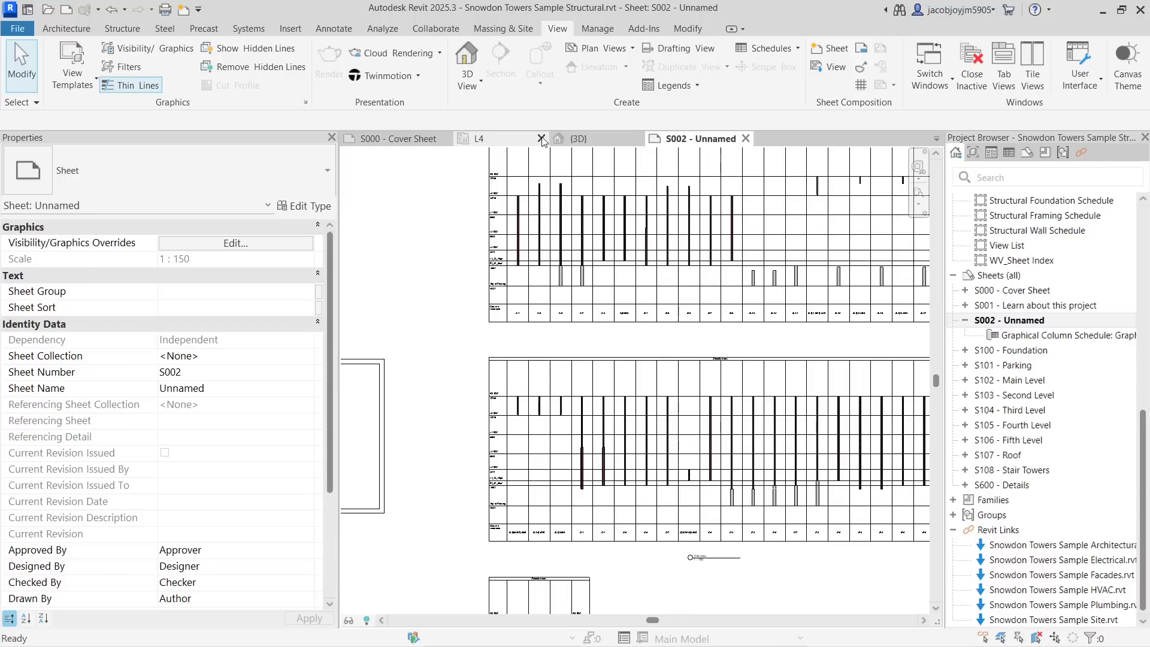
pyautogui.click(542, 139)
pyautogui.click(451, 139)
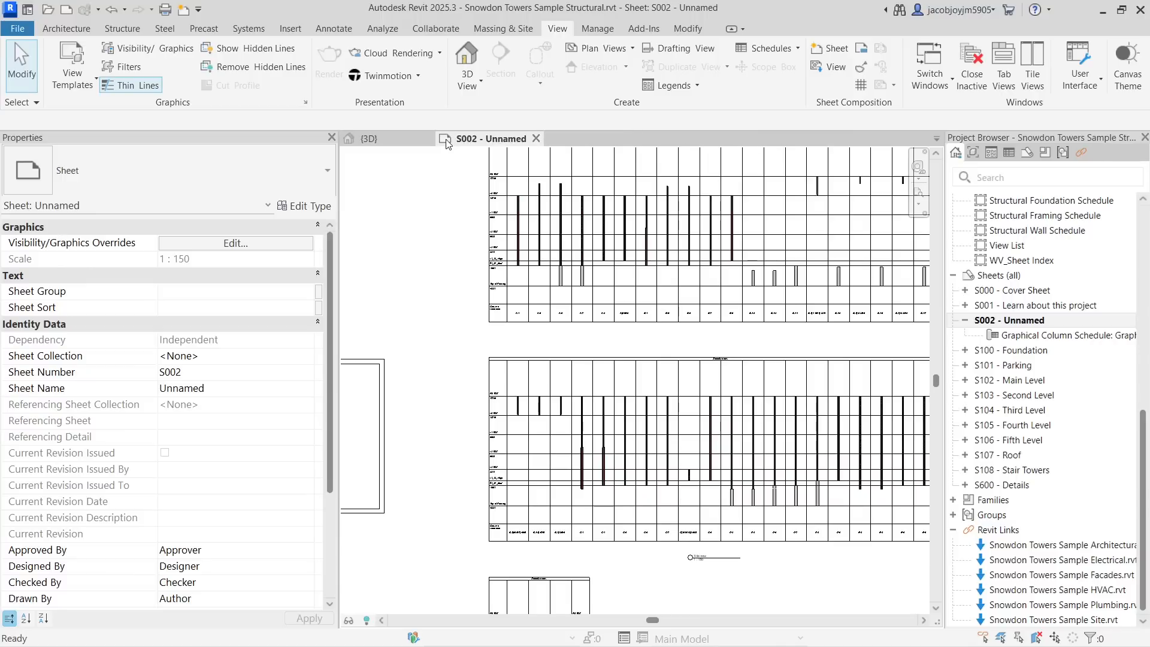
pyautogui.click(1031, 66)
# - Activate the schedule view on the sheet
pyautogui.scroll(-2, 482, 319)
pyautogui.moveTo(509, 349); pyautogui.dragTo(439, 346, button='middle')
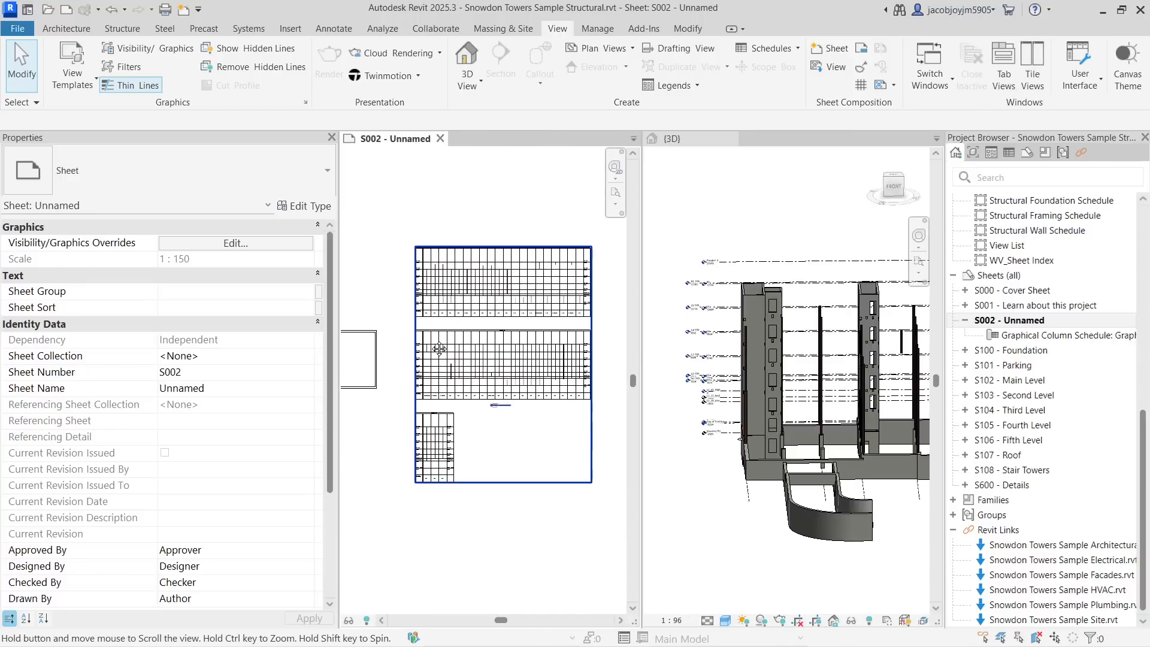
pyautogui.click(492, 316)
pyautogui.doubleClick(493, 316)
pyautogui.scroll(2, 860, 246)
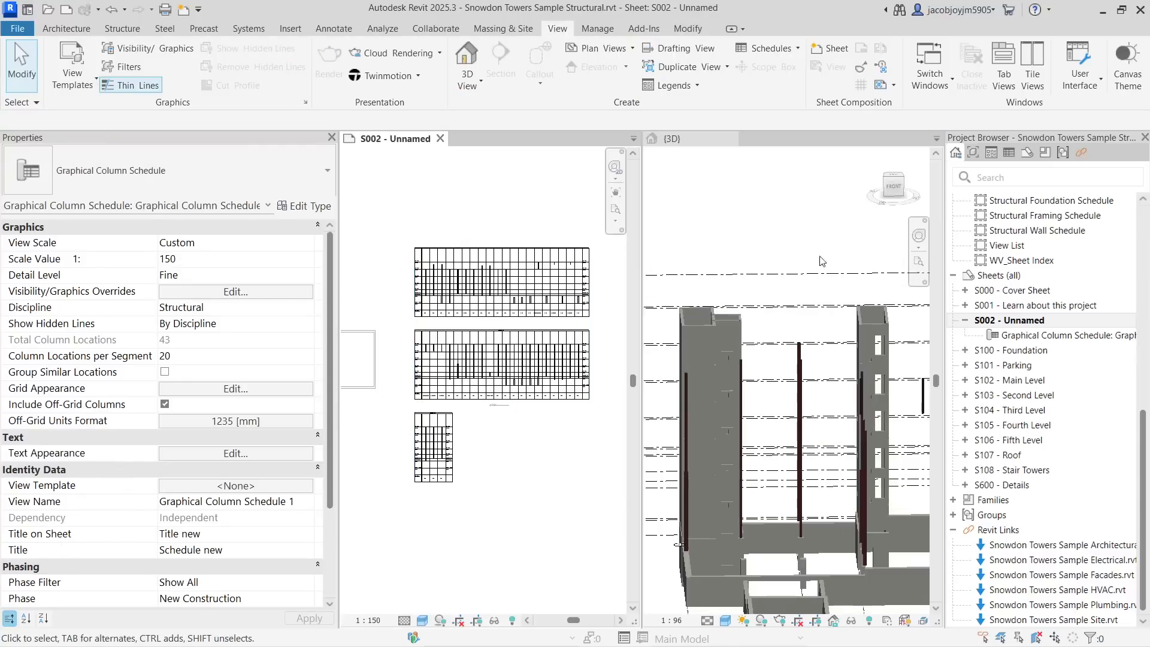
# - Select the W14x109 column at grid E-2 in the 3D view
pyautogui.click(788, 198)
pyautogui.scroll(-2, 732, 289)
pyautogui.keyDown('shift'); pyautogui.moveTo(802, 381); pyautogui.dragTo(746, 421, button='middle'); pyautogui.keyUp('shift')
pyautogui.moveTo(823, 337); pyautogui.dragTo(725, 329, button='middle')
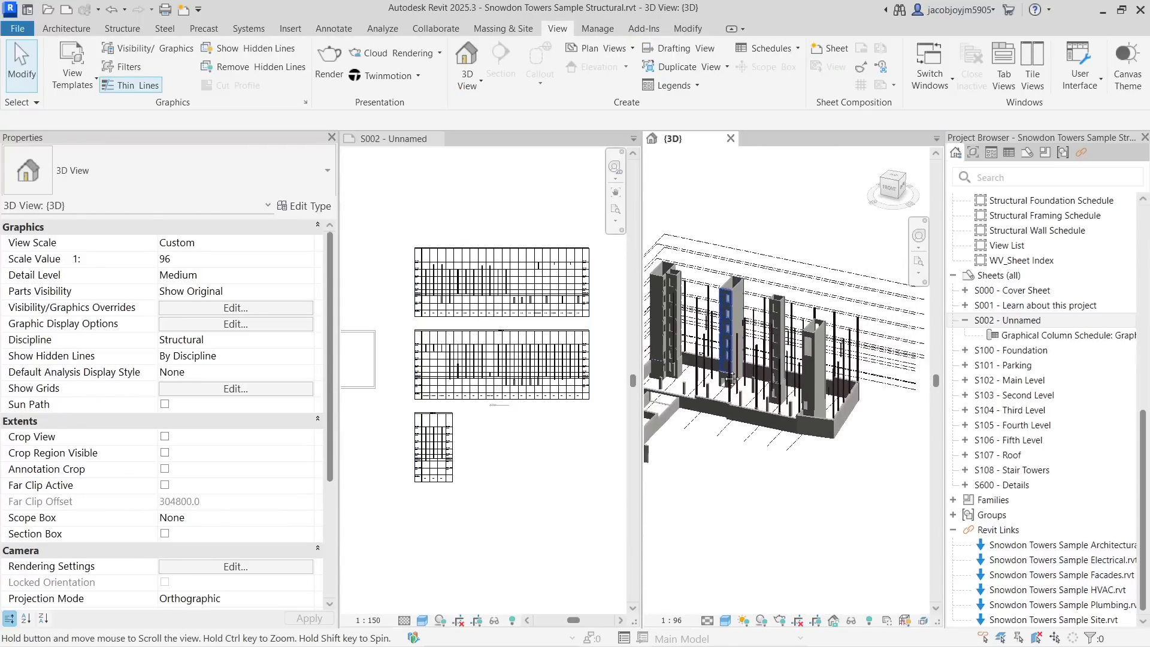
pyautogui.scroll(3, 723, 331)
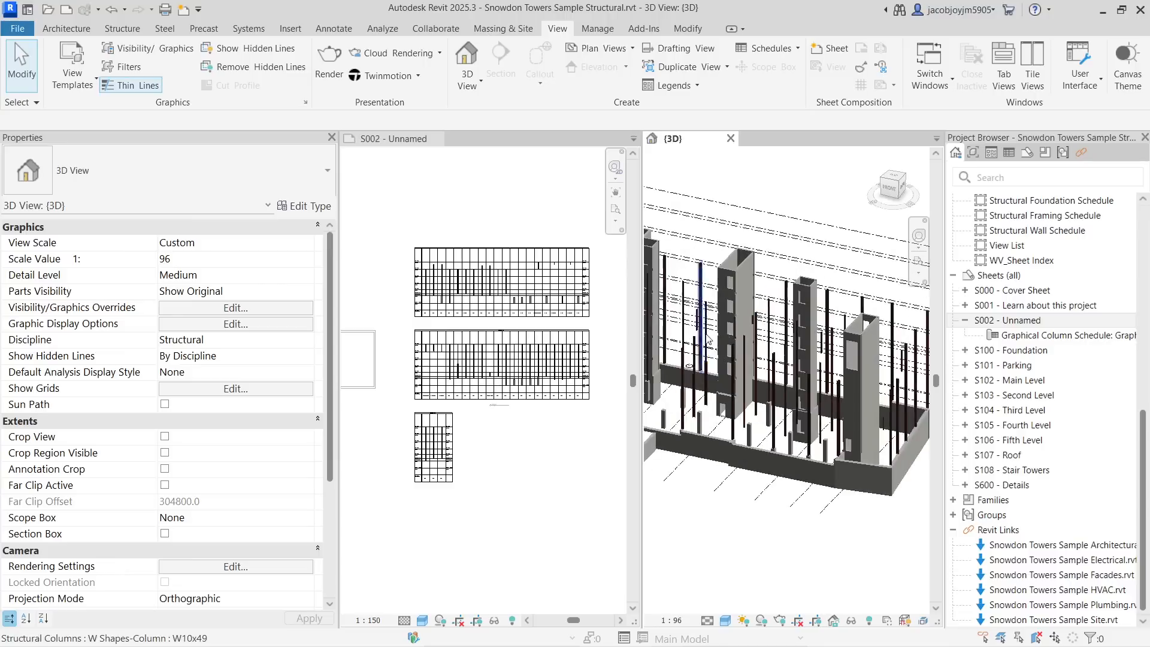
pyautogui.keyDown('shift'); pyautogui.moveTo(761, 367); pyautogui.dragTo(716, 318, button='middle'); pyautogui.keyUp('shift')
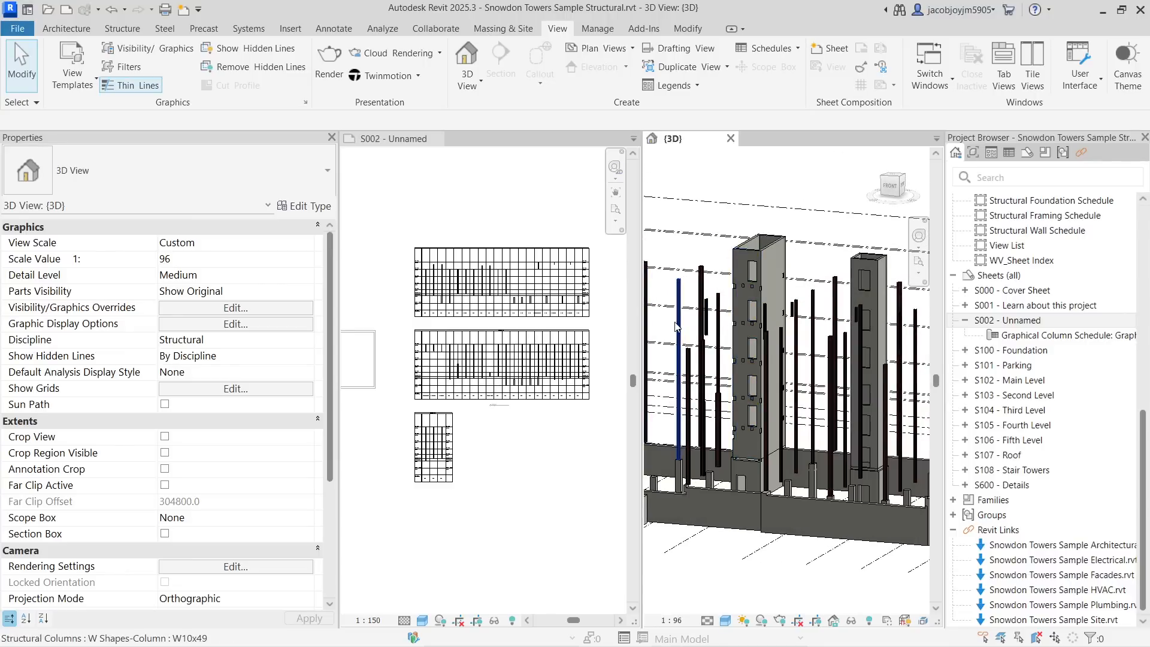
pyautogui.moveTo(697, 291)
pyautogui.mouseDown(button='middle')
pyautogui.moveTo(760, 288)
pyautogui.moveTo(709, 279)
pyautogui.mouseUp(button='middle')
pyautogui.click(709, 279)
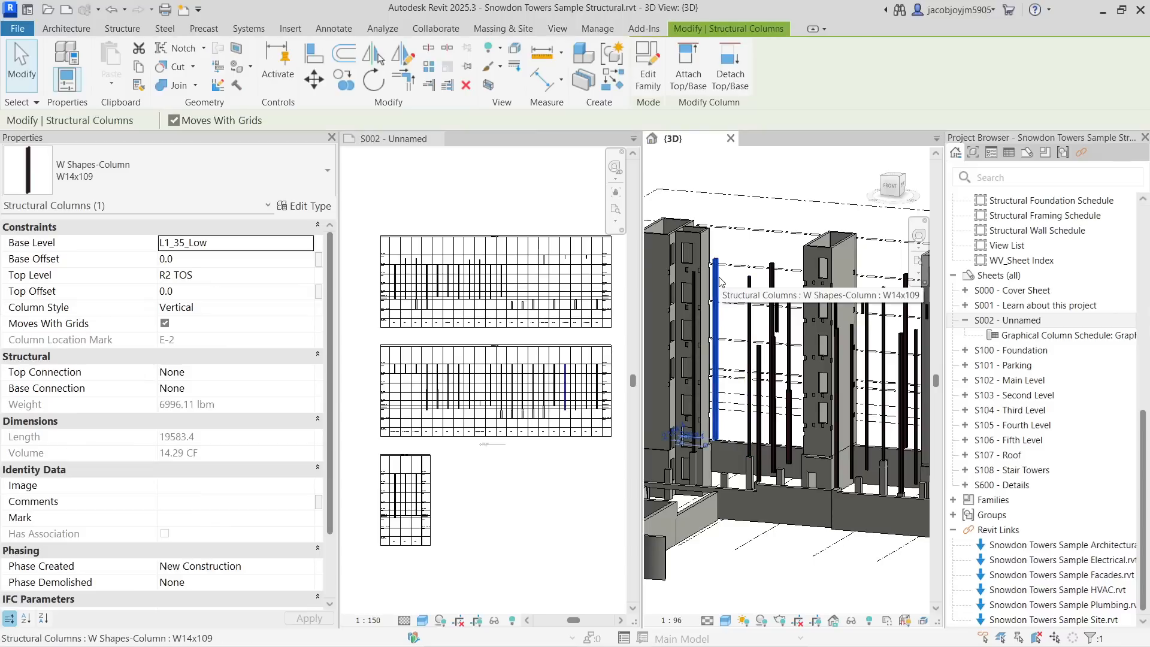
# - Locate the selected column in the sheet's schedule, then clear the selection
pyautogui.scroll(5, 567, 388)
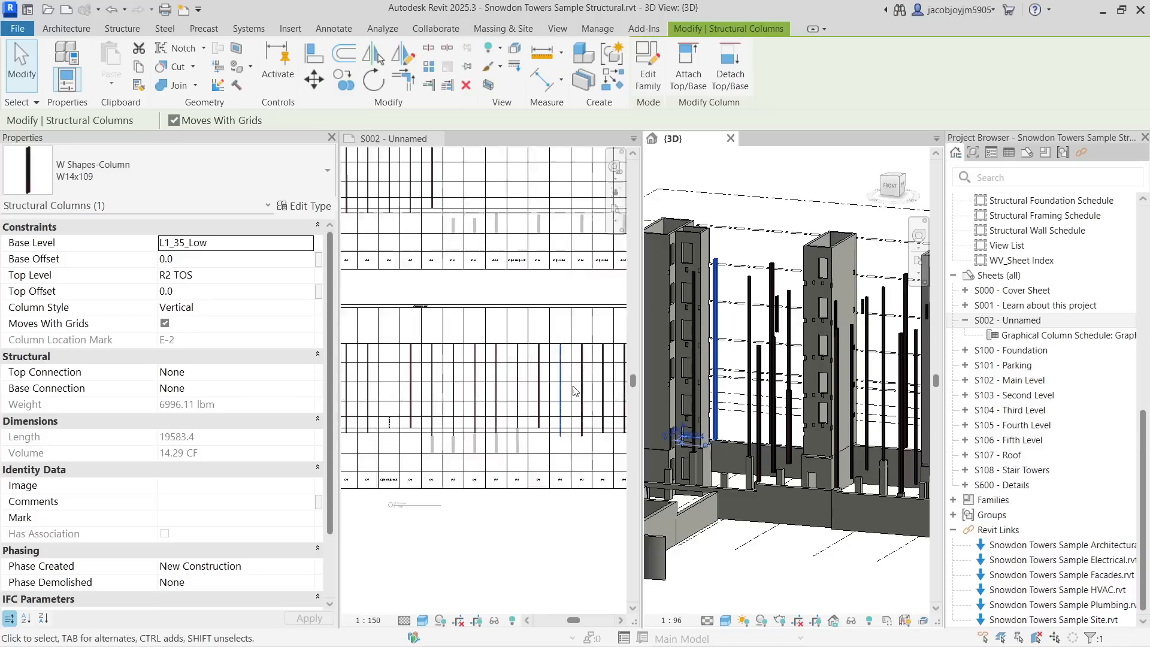
pyautogui.moveTo(508, 360); pyautogui.dragTo(508, 370, button='middle')
pyautogui.scroll(-5, 503, 371)
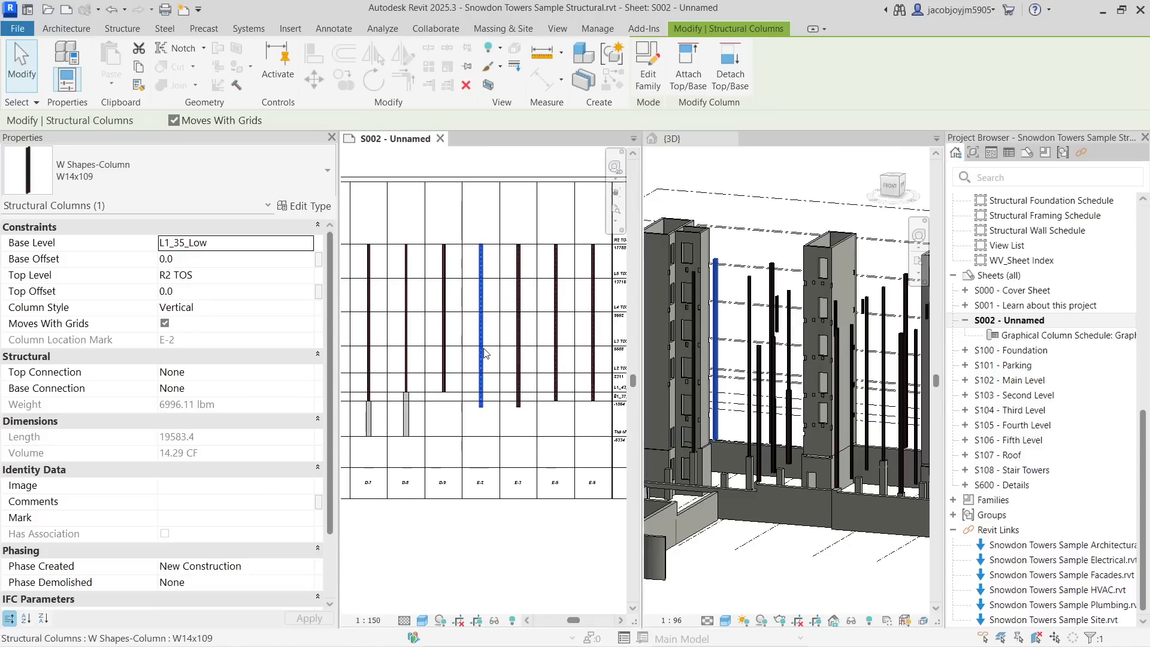
pyautogui.press('Escape')
# - Select column E-7 in the schedule and inspect it in the 3D view
pyautogui.scroll(2, 496, 360)
pyautogui.moveTo(425, 417); pyautogui.dragTo(555, 384, button='middle')
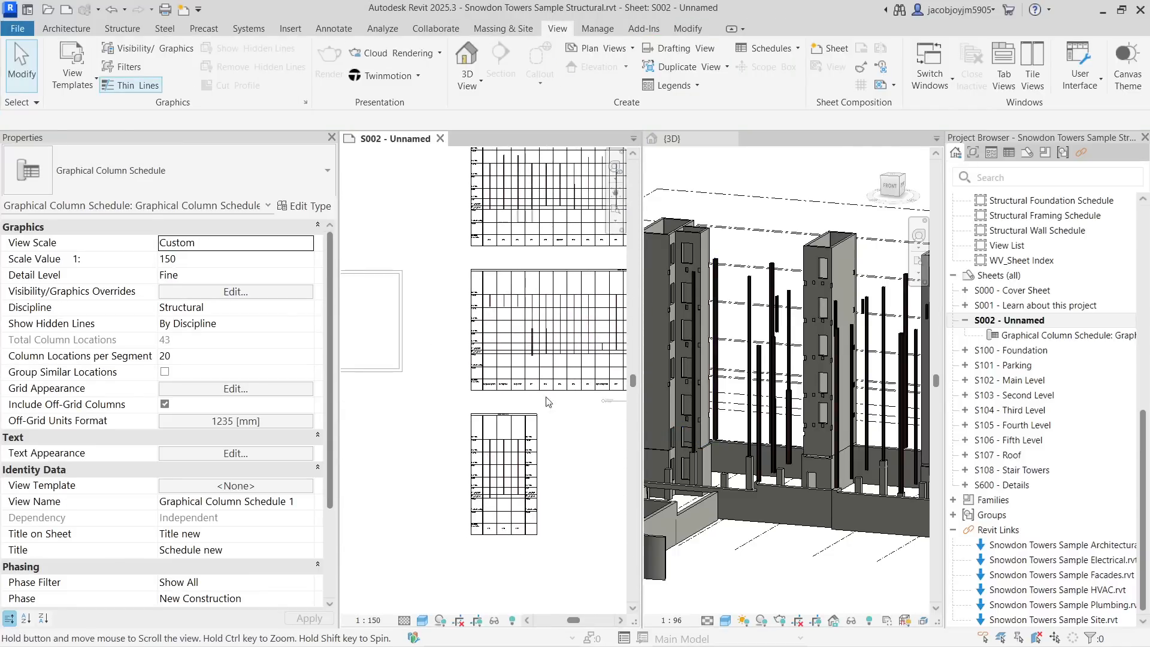
pyautogui.click(490, 469)
pyautogui.scroll(-5, 861, 362)
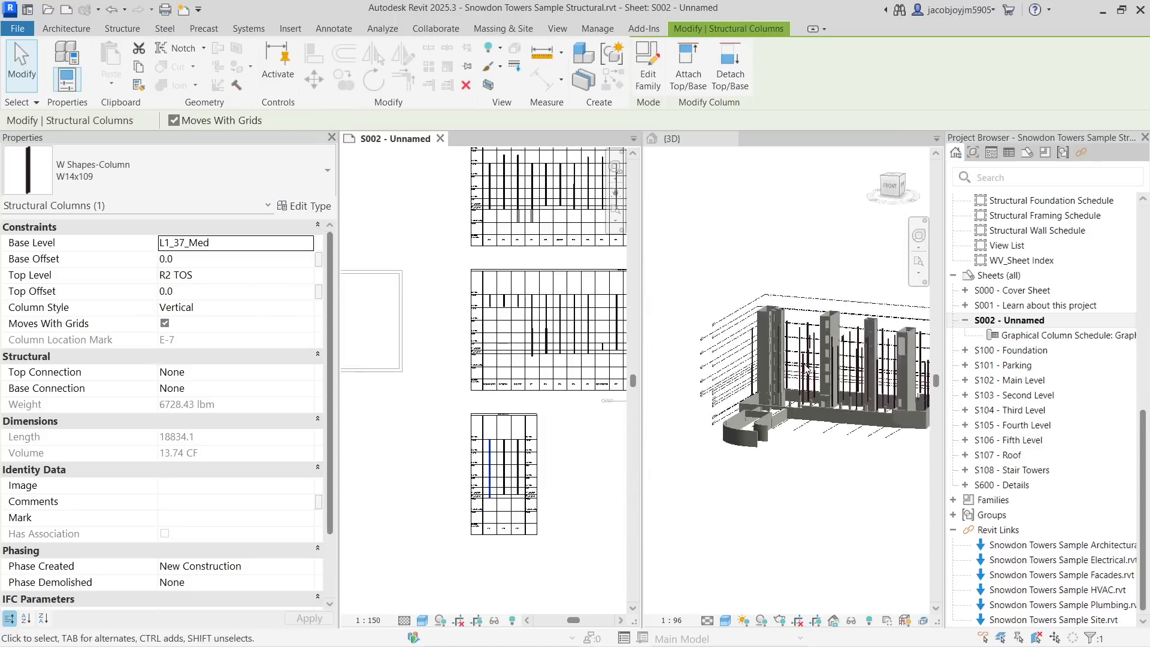
pyautogui.moveTo(845, 357); pyautogui.dragTo(820, 407, button='middle')
pyautogui.scroll(8, 821, 407)
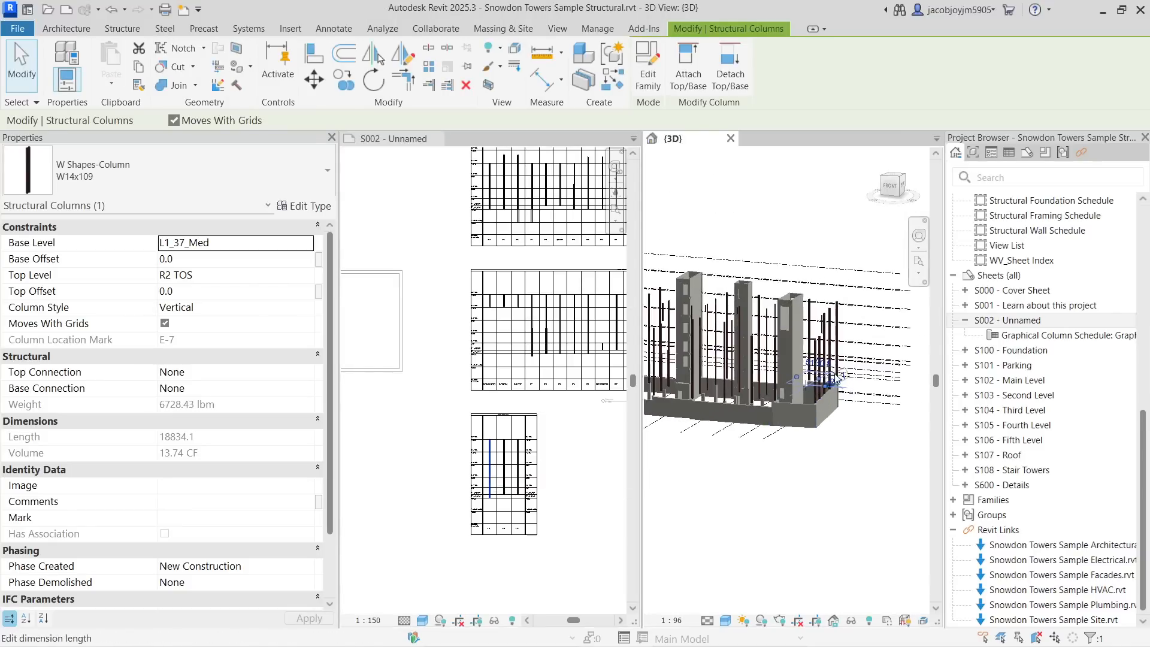
pyautogui.keyDown('shift'); pyautogui.moveTo(843, 343); pyautogui.dragTo(755, 329, button='middle'); pyautogui.keyUp('shift')
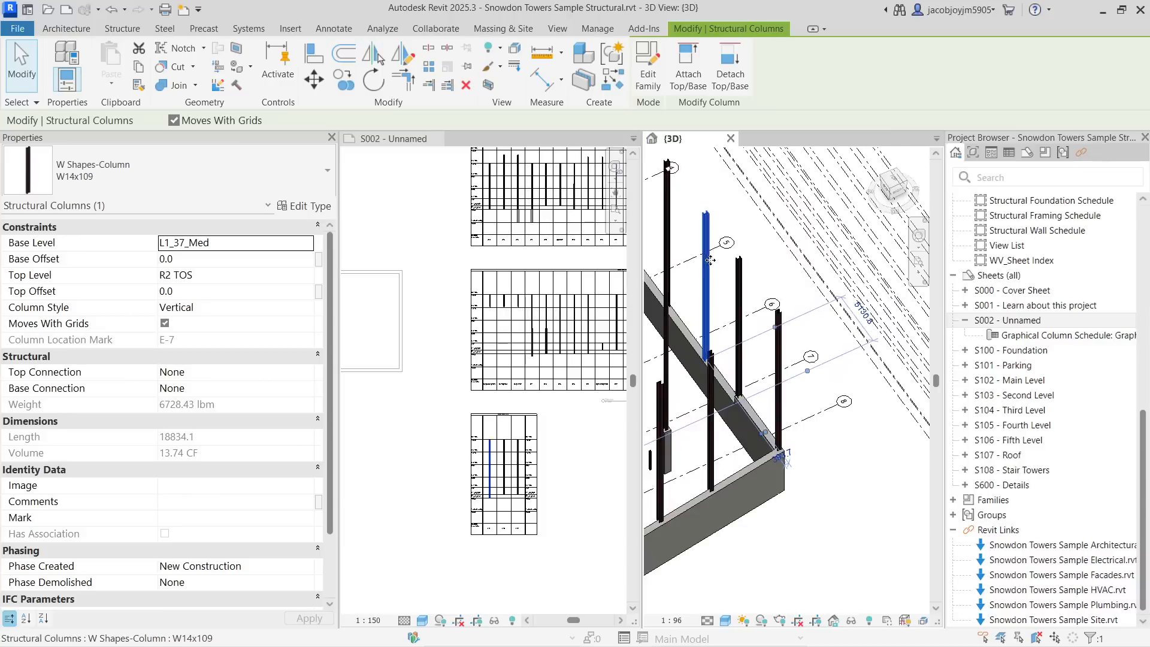
# - Change column E-7's type to W10x49 from the schedule
pyautogui.scroll(2, 710, 259)
pyautogui.scroll(5, 486, 500)
pyautogui.scroll(2, 485, 502)
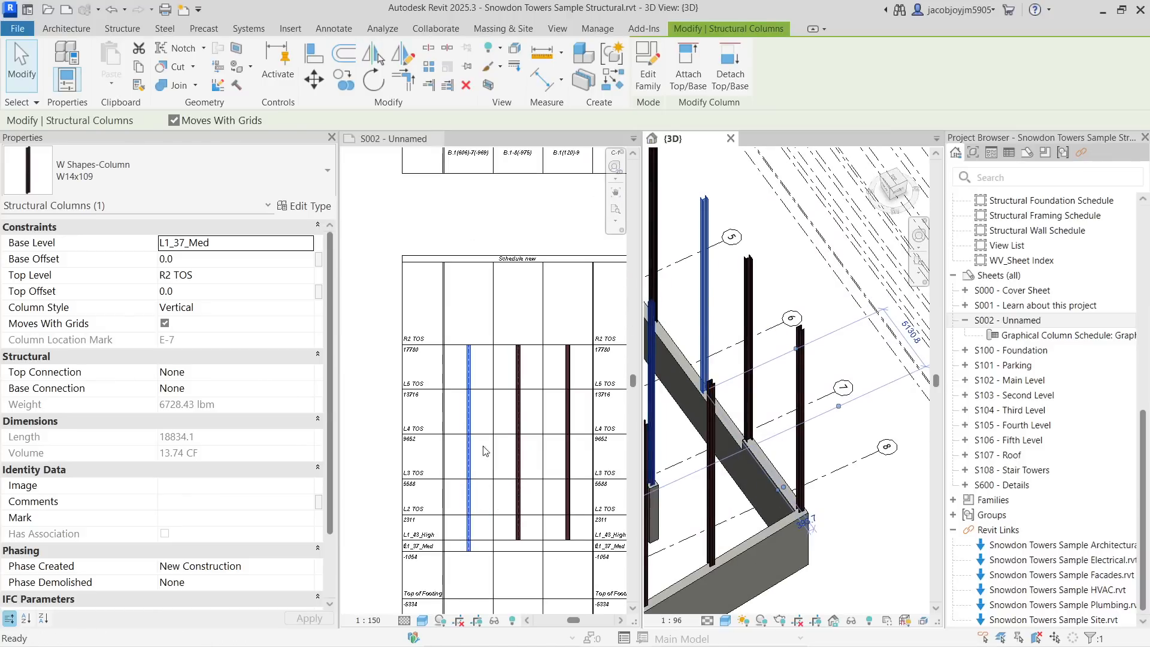
pyautogui.scroll(3, 479, 305)
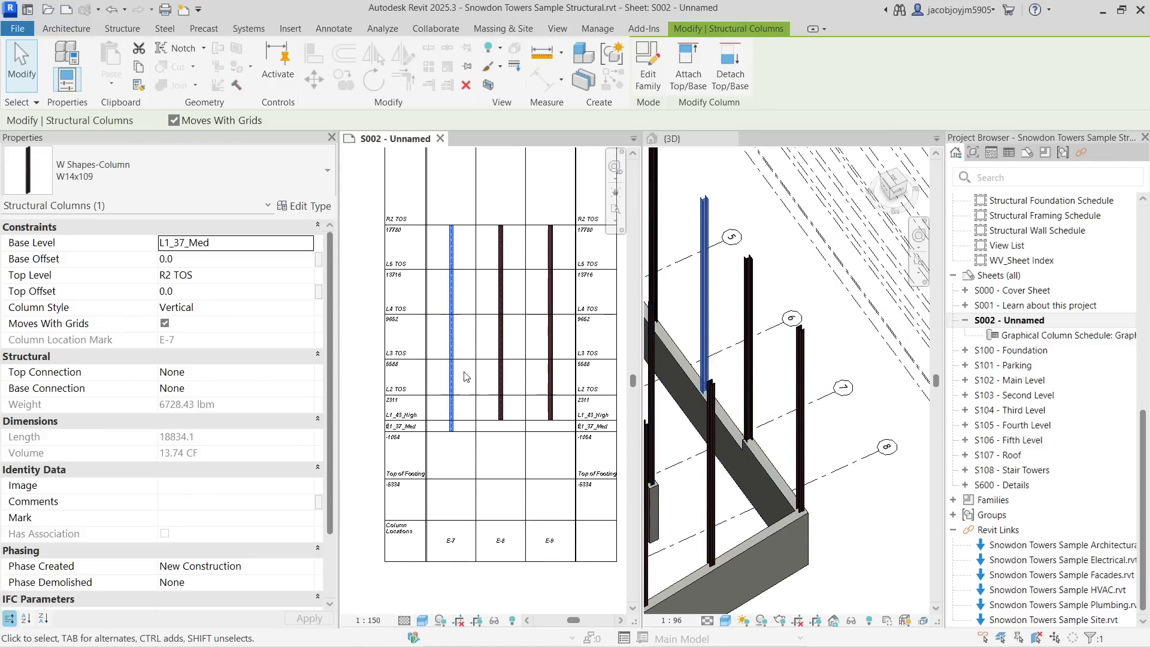
pyautogui.click(468, 479)
pyautogui.click(452, 377)
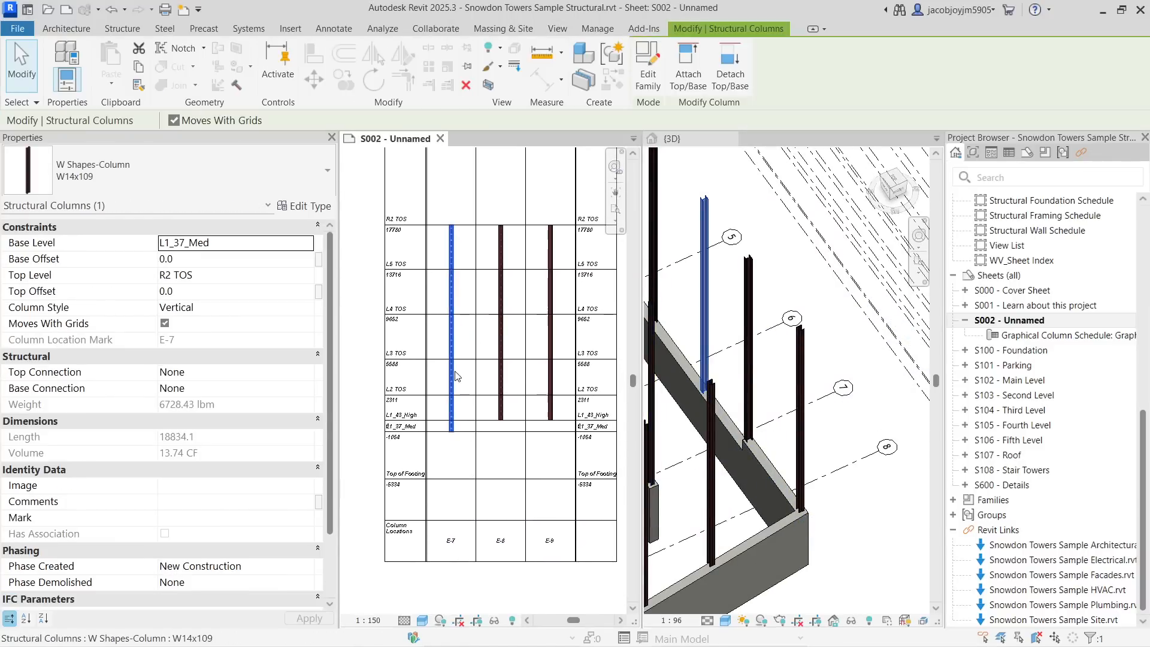
pyautogui.click(208, 182)
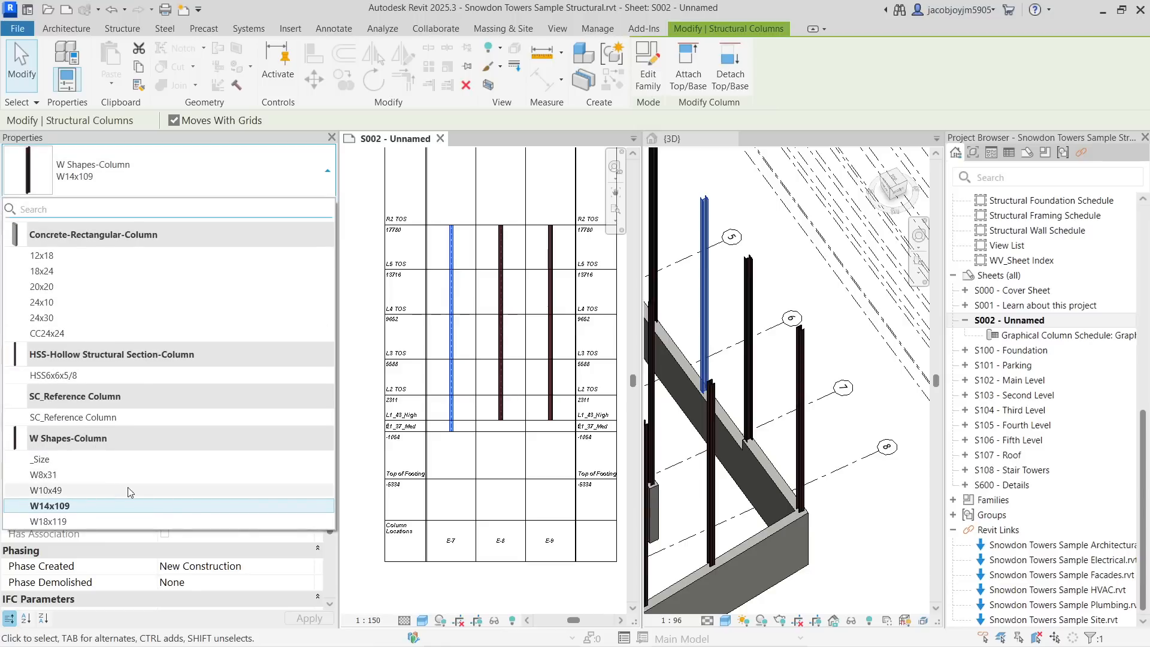
pyautogui.click(182, 490)
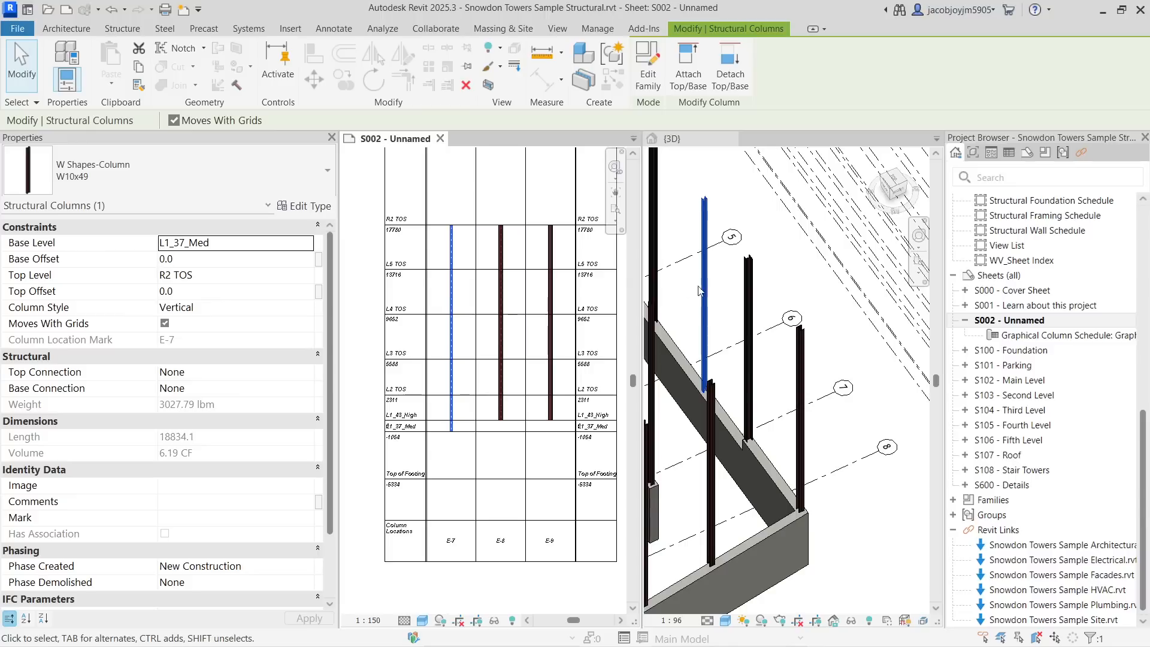
pyautogui.click(730, 325)
pyautogui.scroll(3, 755, 338)
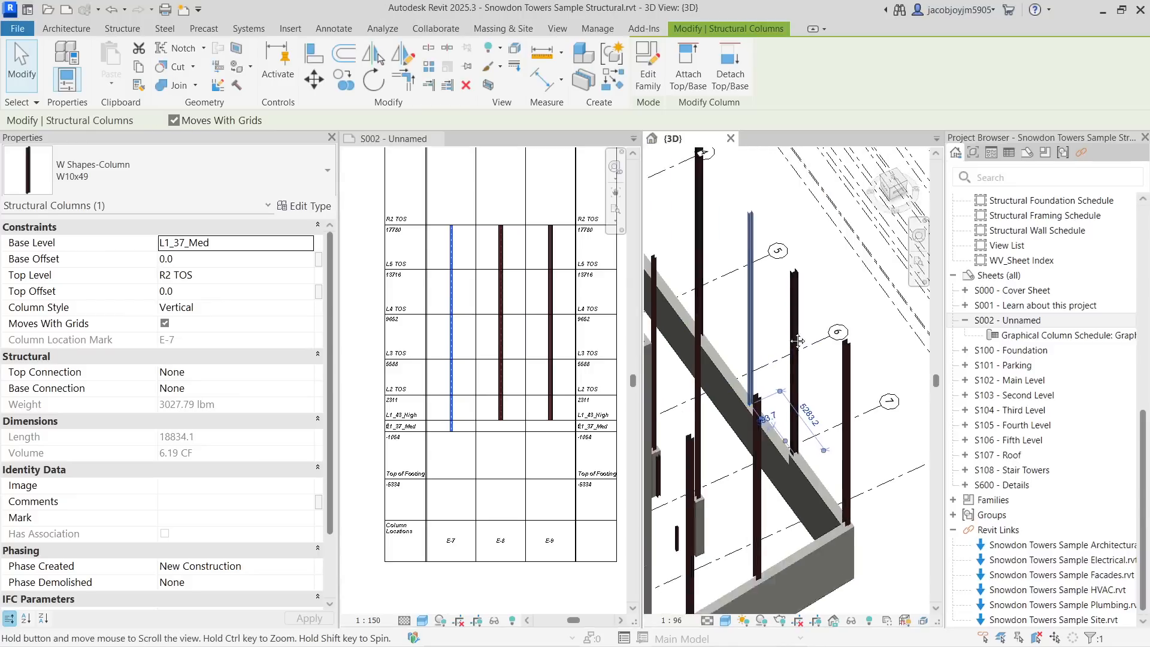
# - Set column E-7's top level to M1 TOS, unjoining the elements that block the change
pyautogui.scroll(-1, 773, 348)
pyautogui.moveTo(777, 324); pyautogui.dragTo(783, 353, button='middle')
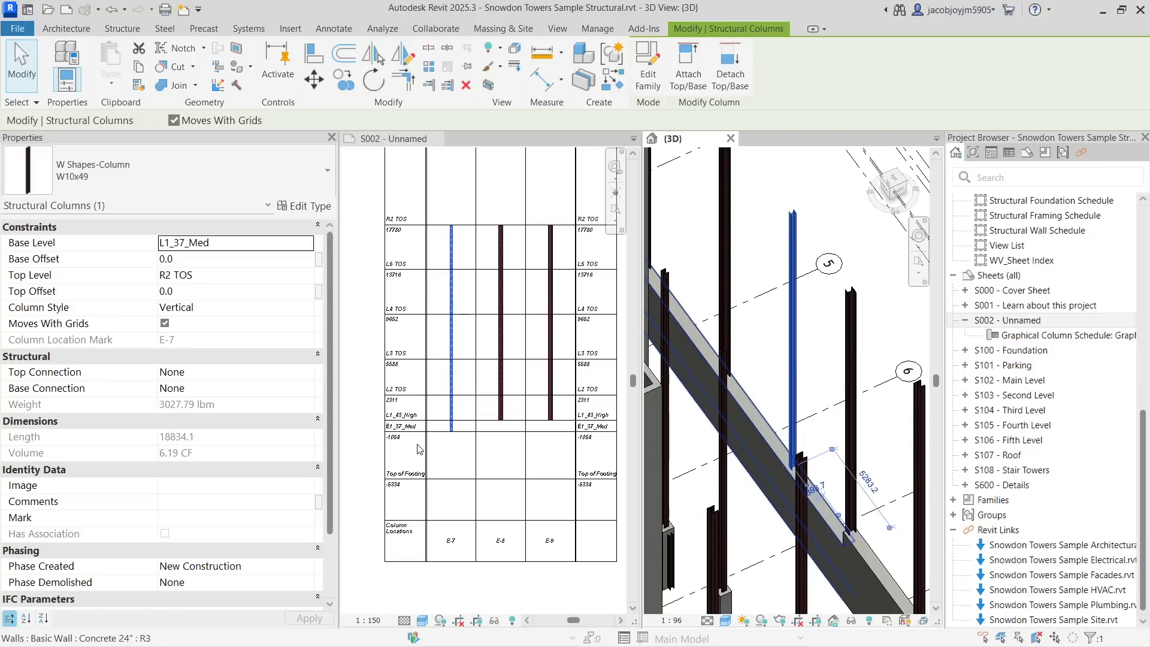
pyautogui.click(306, 279)
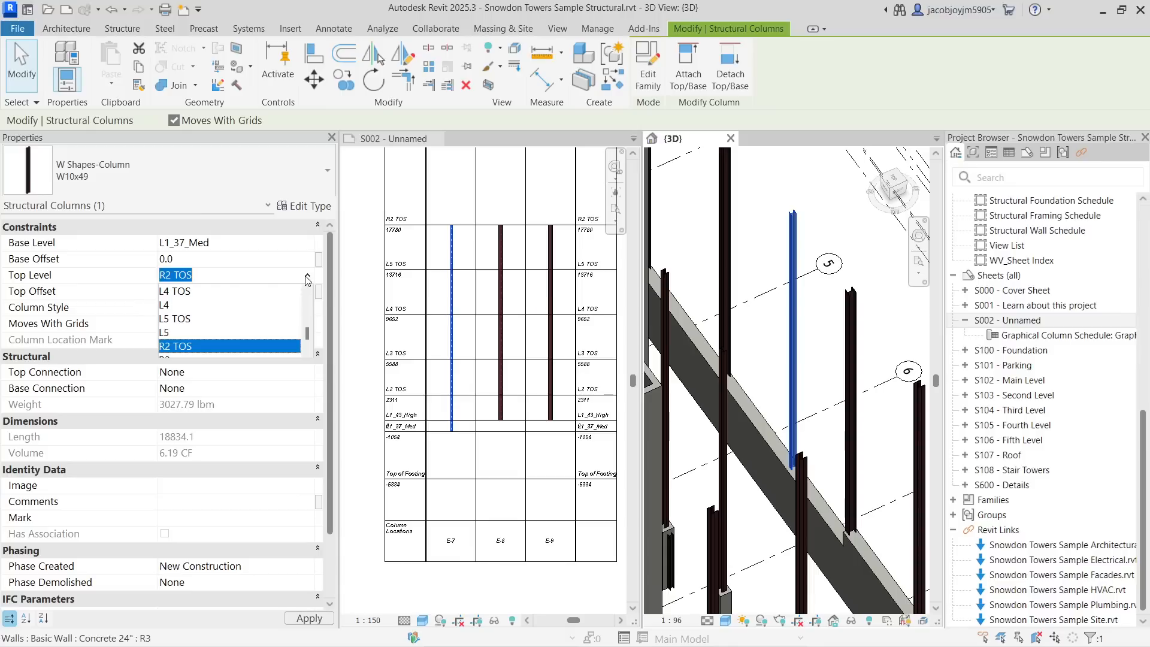
pyautogui.scroll(1, 245, 309)
pyautogui.scroll(3, 240, 310)
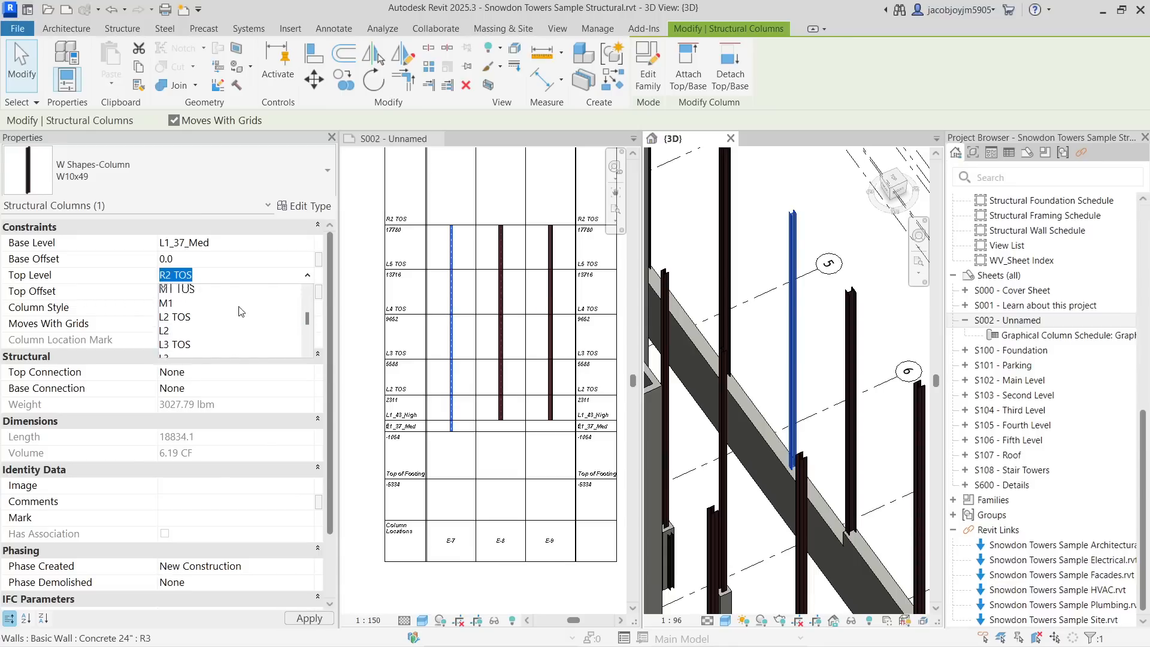
pyautogui.scroll(-1, 233, 318)
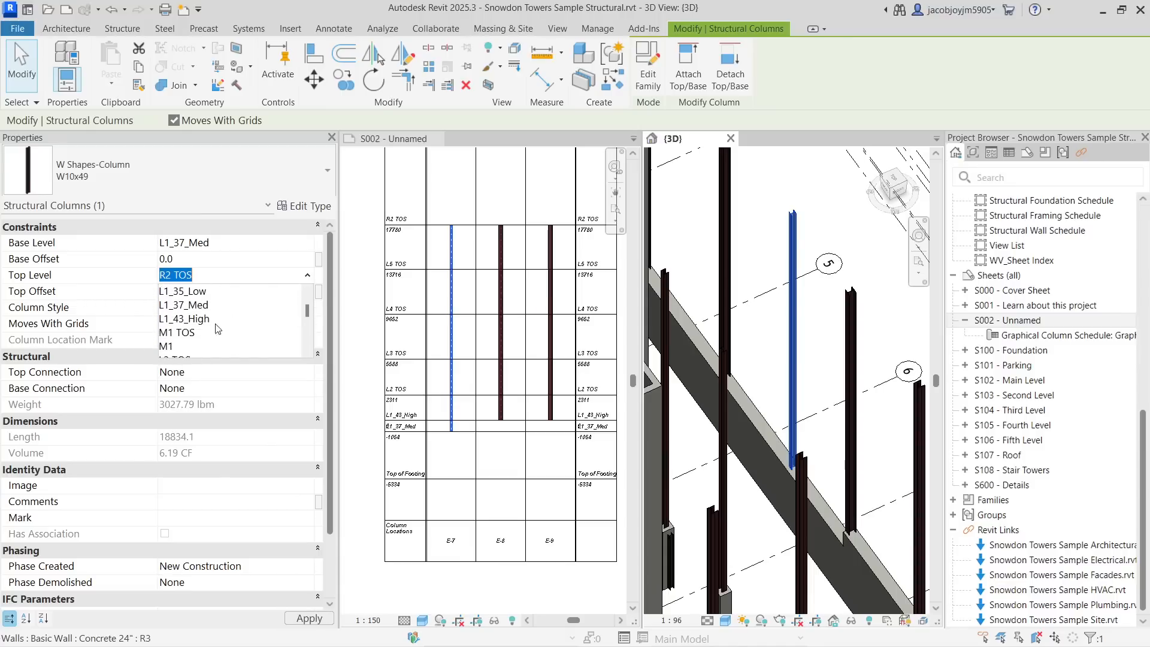
pyautogui.click(188, 333)
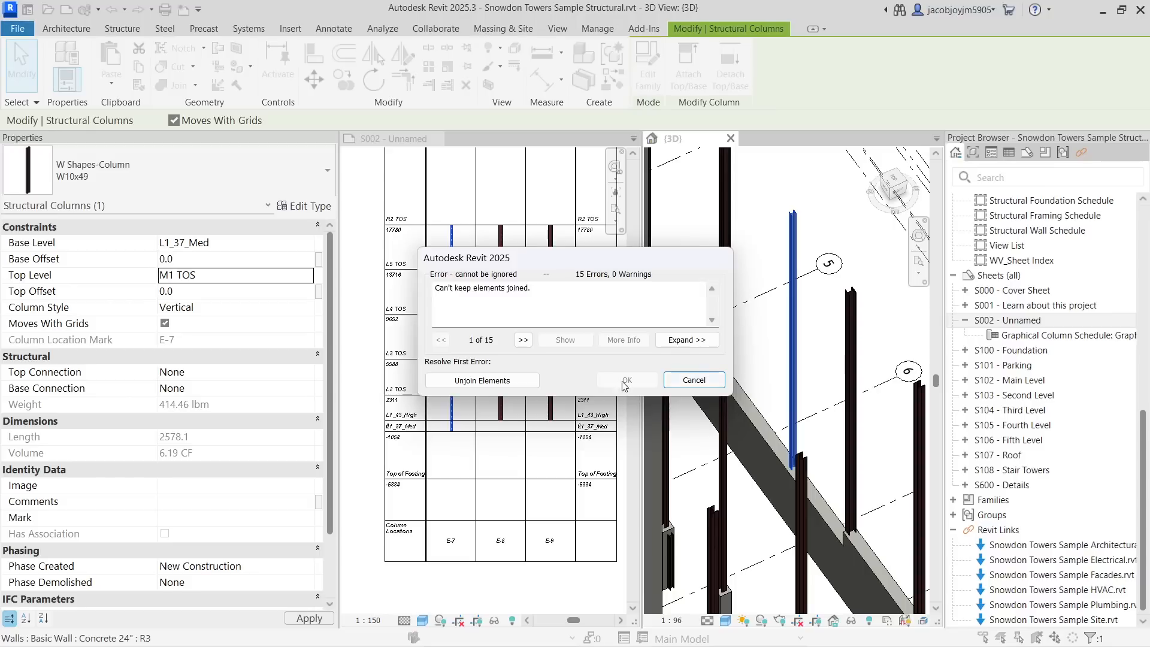
pyautogui.click(507, 380)
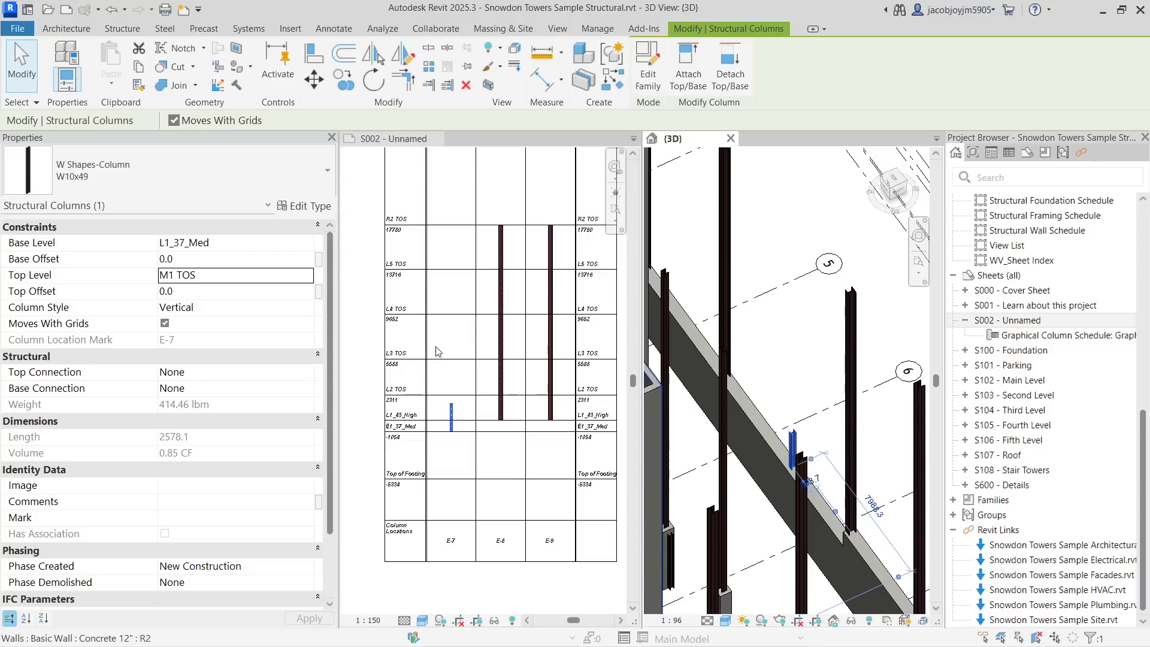
# - Examine the graphical column schedule on the sheet at different zoom levels
pyautogui.scroll(-4, 460, 437)
pyautogui.moveTo(480, 333); pyautogui.dragTo(421, 470, button='middle')
pyautogui.scroll(-2, 419, 464)
pyautogui.click(531, 476)
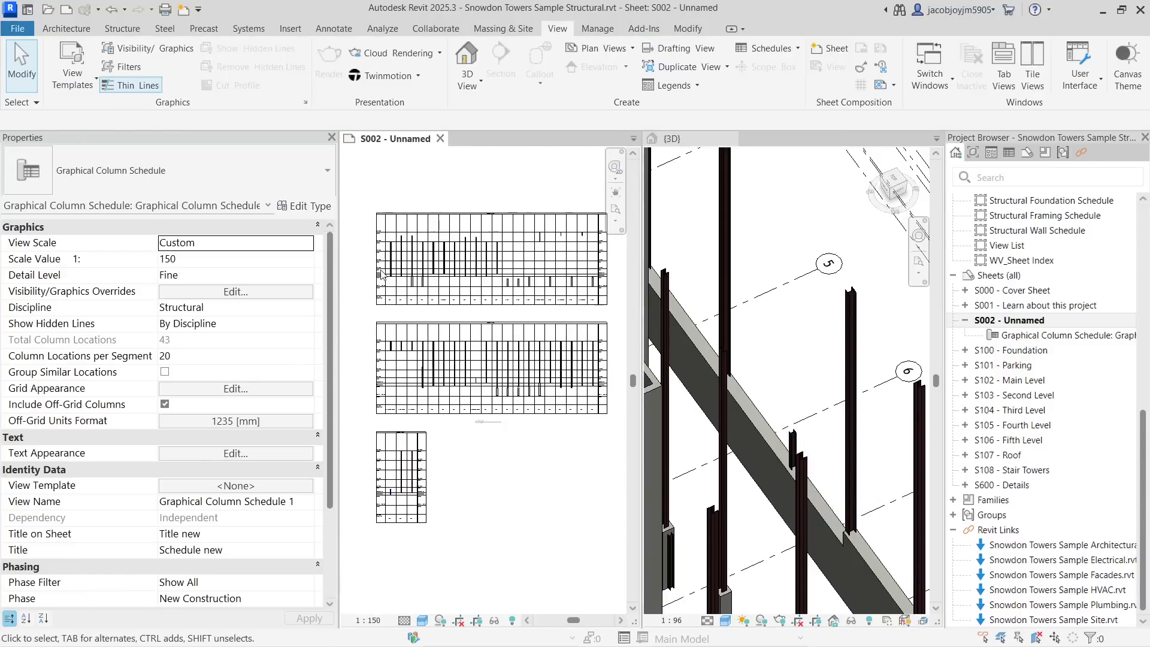
pyautogui.scroll(2, 386, 267)
pyautogui.scroll(6, 390, 268)
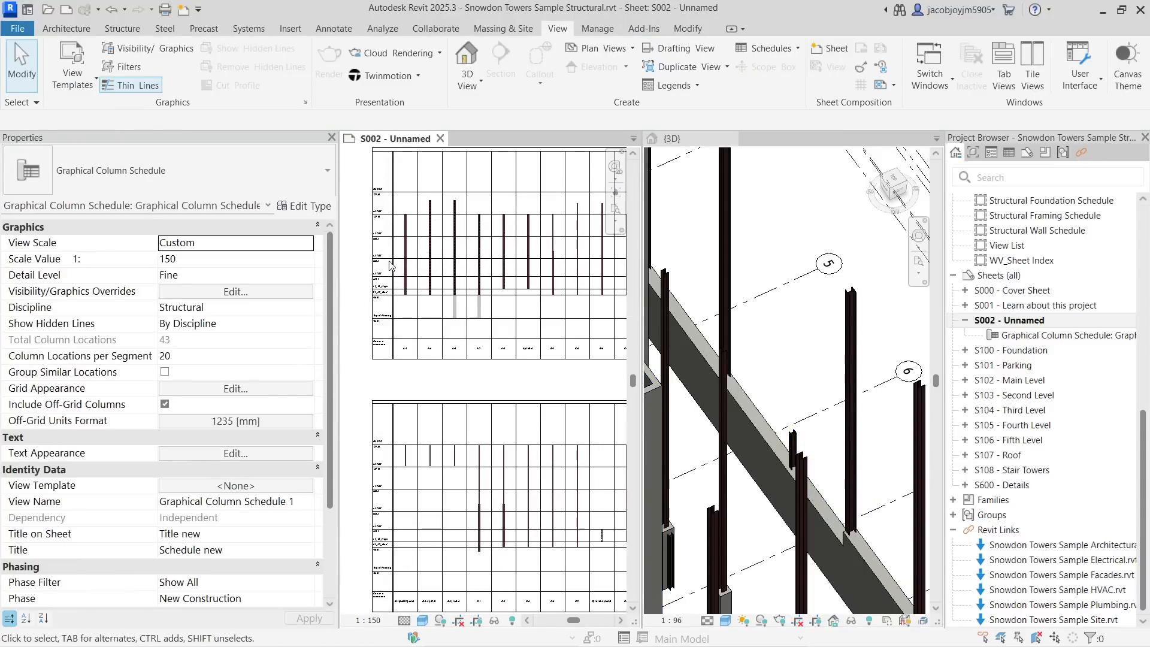
pyautogui.scroll(3, 444, 375)
pyautogui.scroll(-8, 444, 381)
pyautogui.scroll(3, 444, 211)
pyautogui.scroll(2, 440, 244)
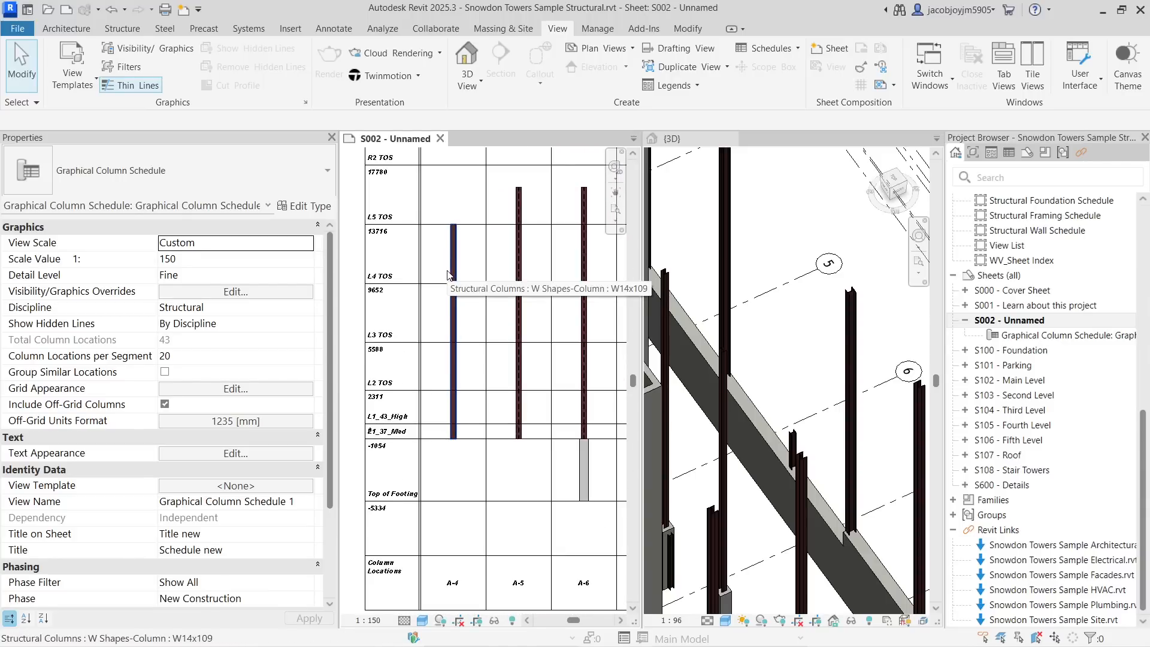
pyautogui.scroll(-5, 454, 330)
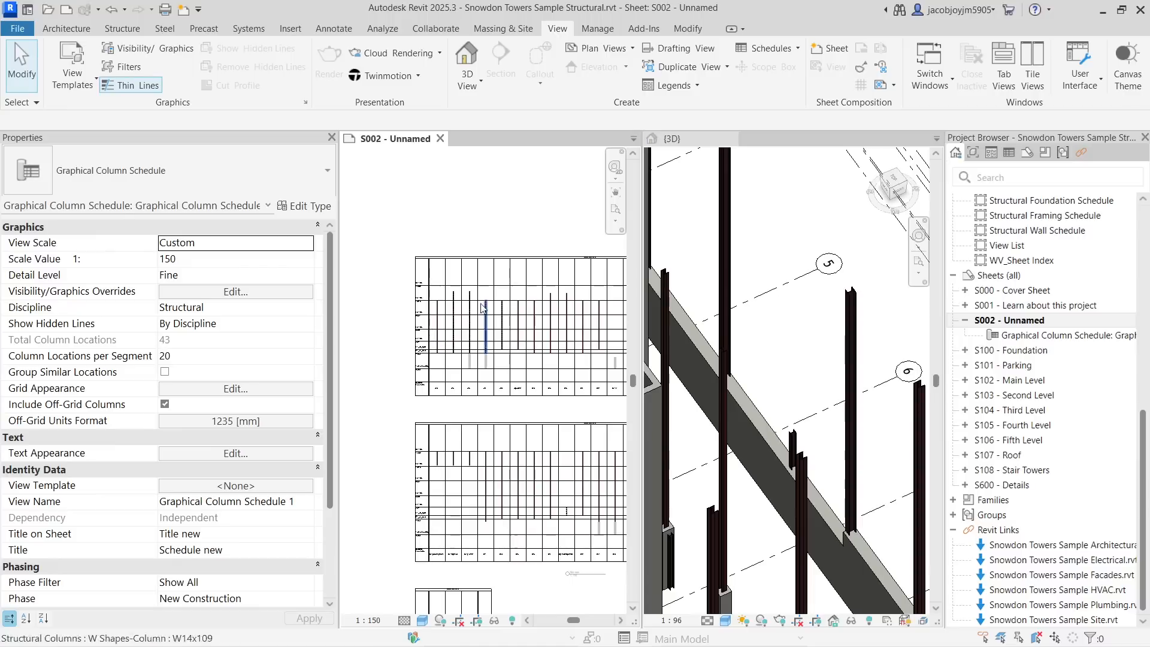
# - Close the 3D view and tag the first W14x109 column in the schedule by category
pyautogui.click(731, 139)
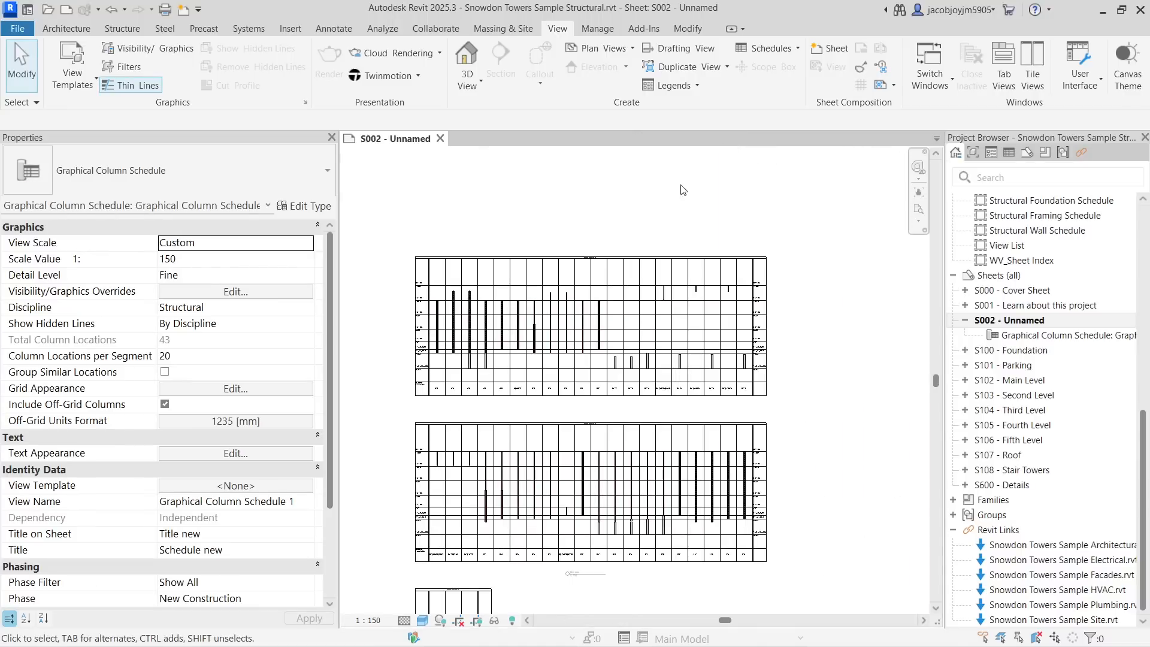
pyautogui.scroll(4, 563, 238)
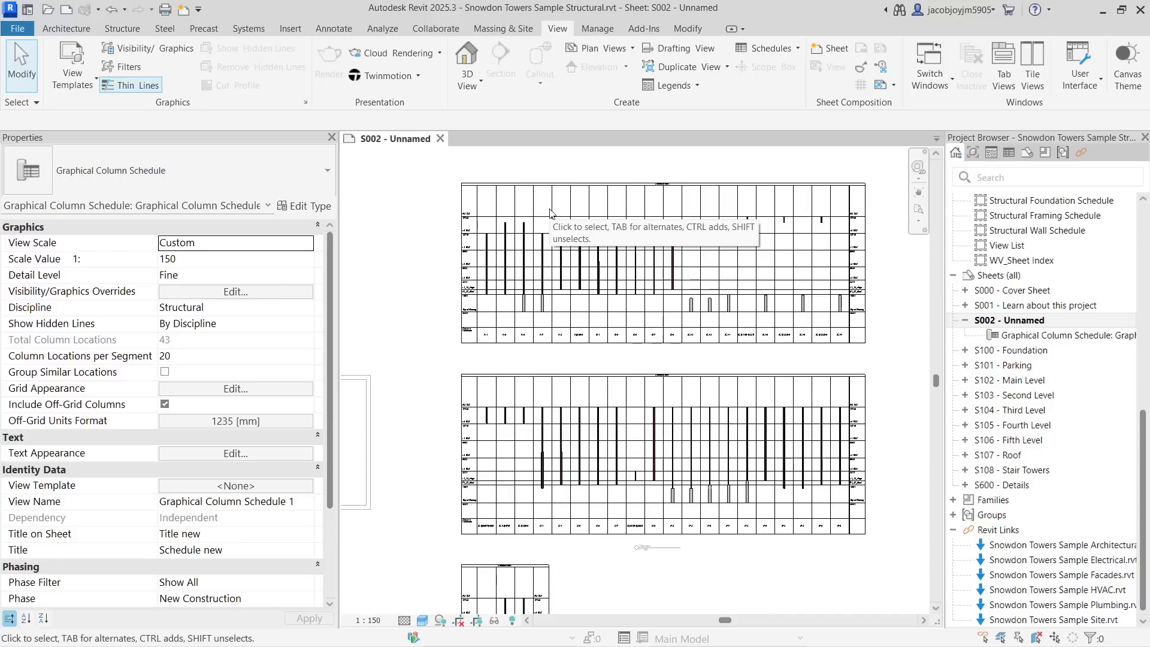
pyautogui.click(349, 30)
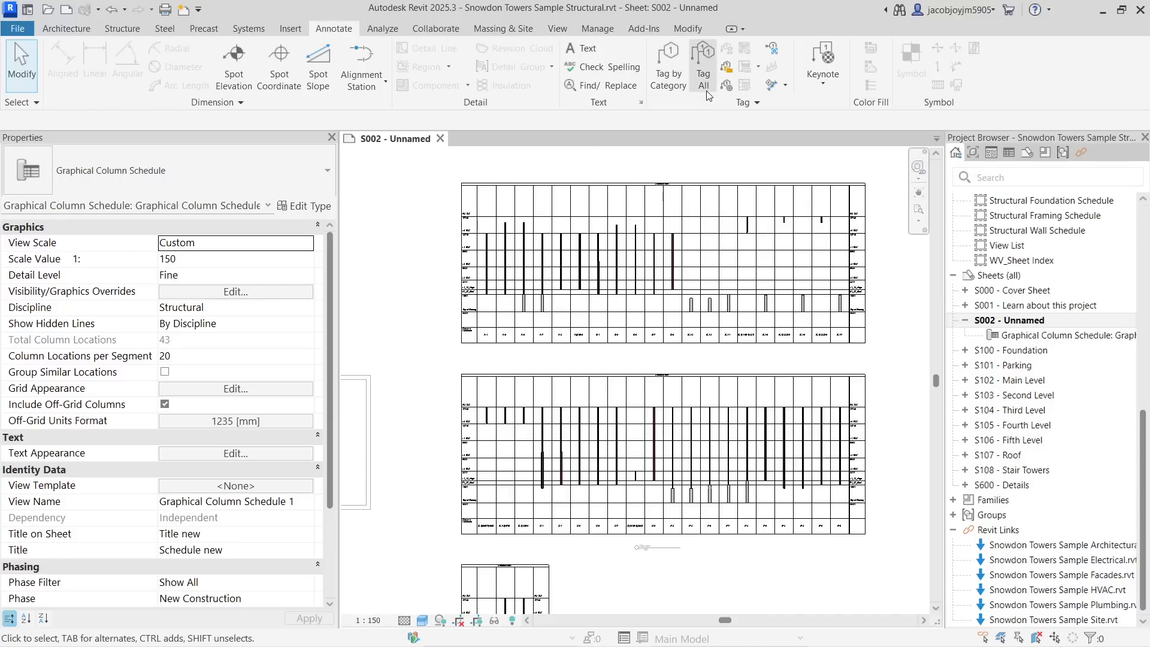
pyautogui.click(667, 66)
pyautogui.scroll(2, 491, 234)
pyautogui.scroll(4, 491, 234)
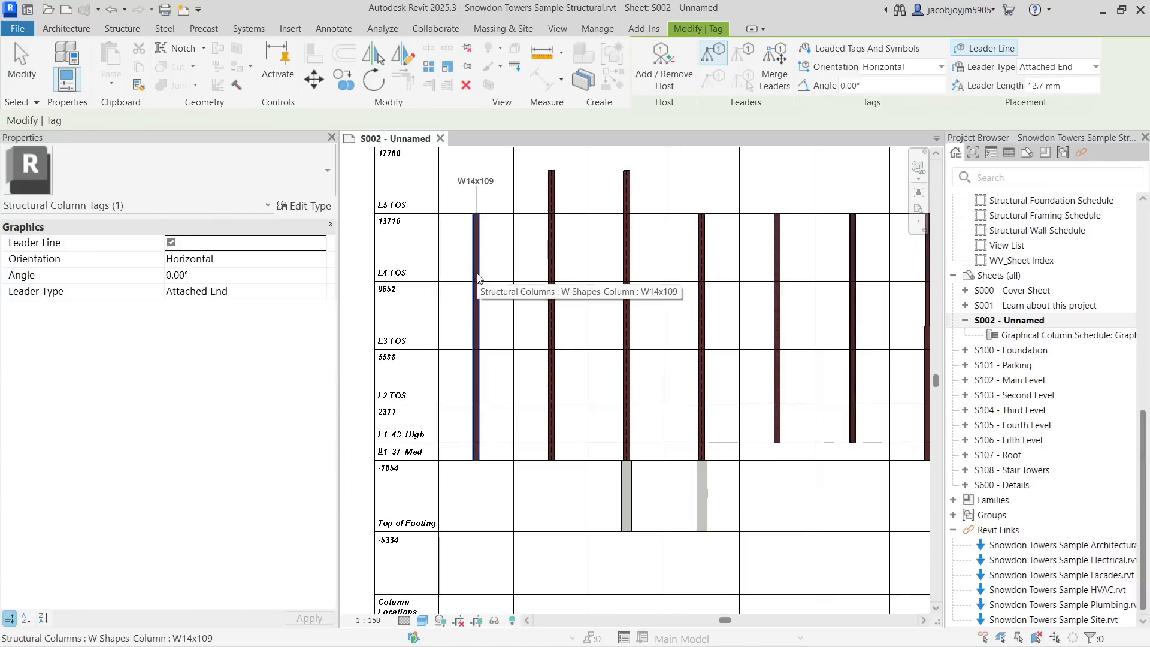
pyautogui.click(477, 277)
pyautogui.press('Escape')
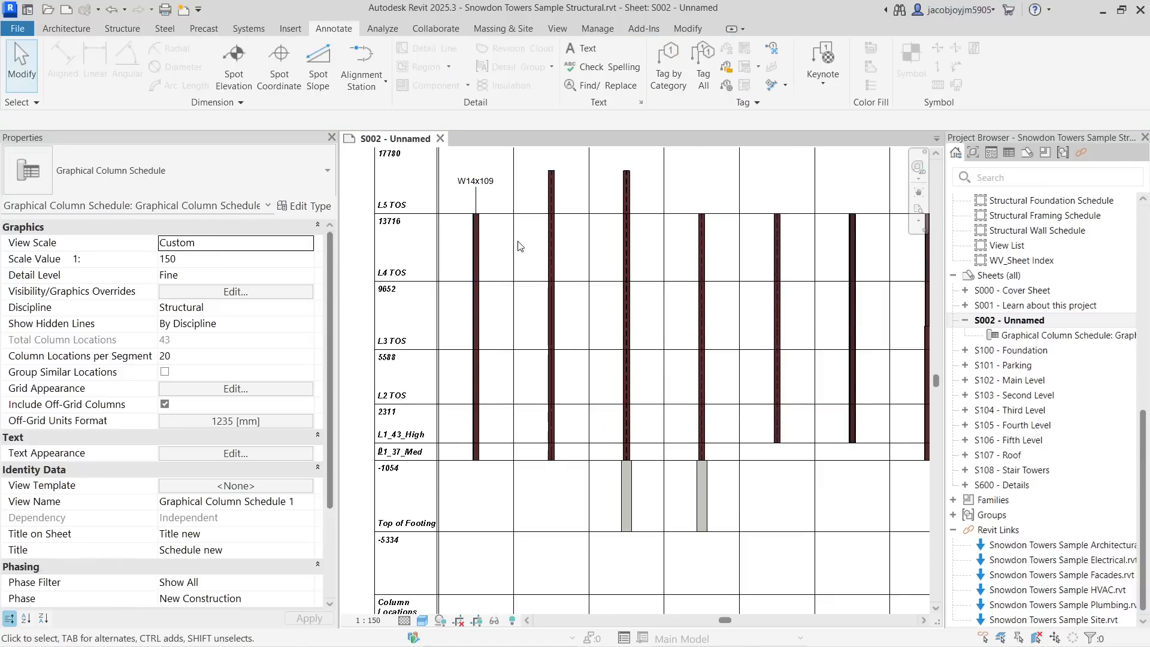
# - Tag all untagged structural columns in the view with Structural Column Tag in vertical orientation
pyautogui.scroll(-2, 479, 237)
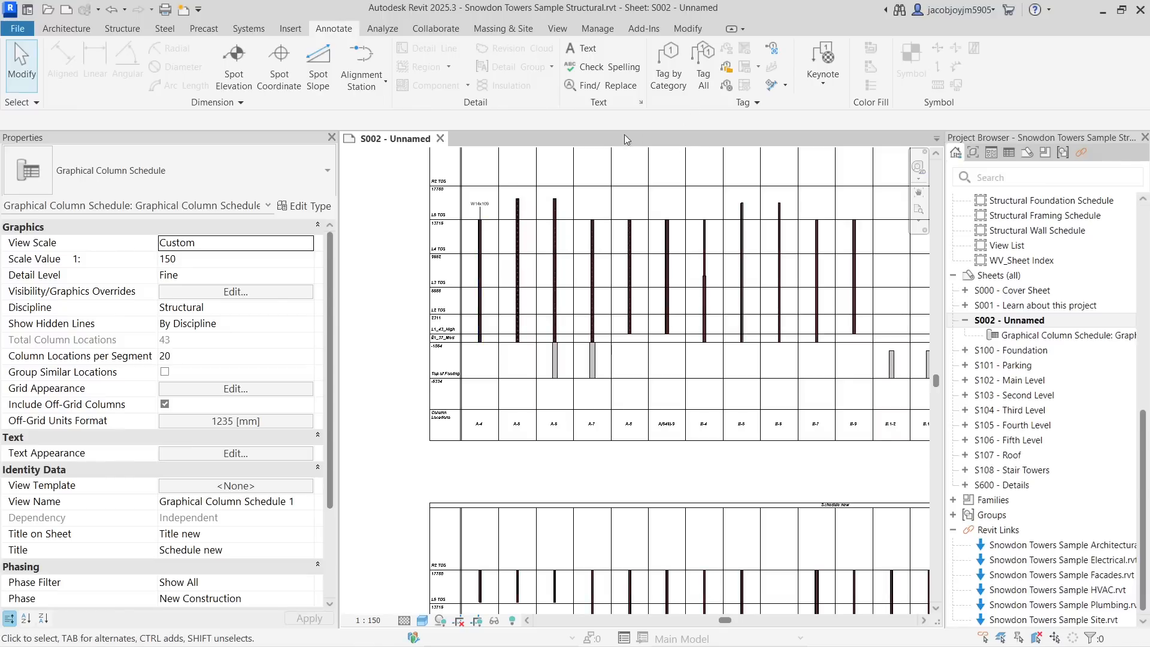
pyautogui.click(702, 67)
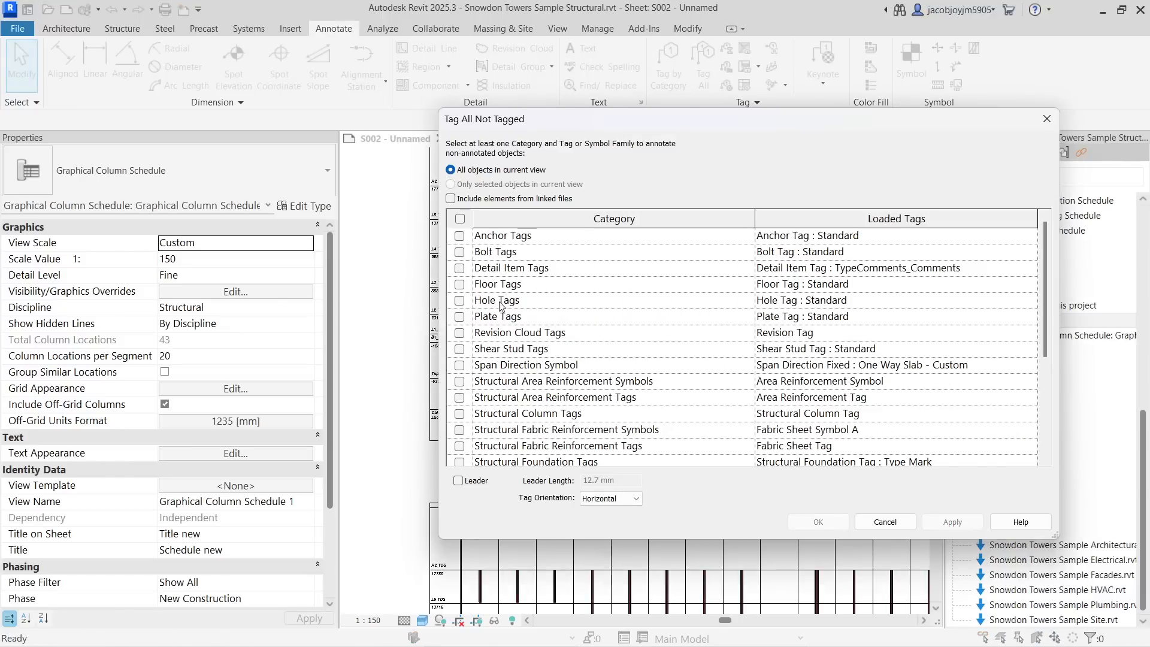
pyautogui.scroll(-1, 479, 389)
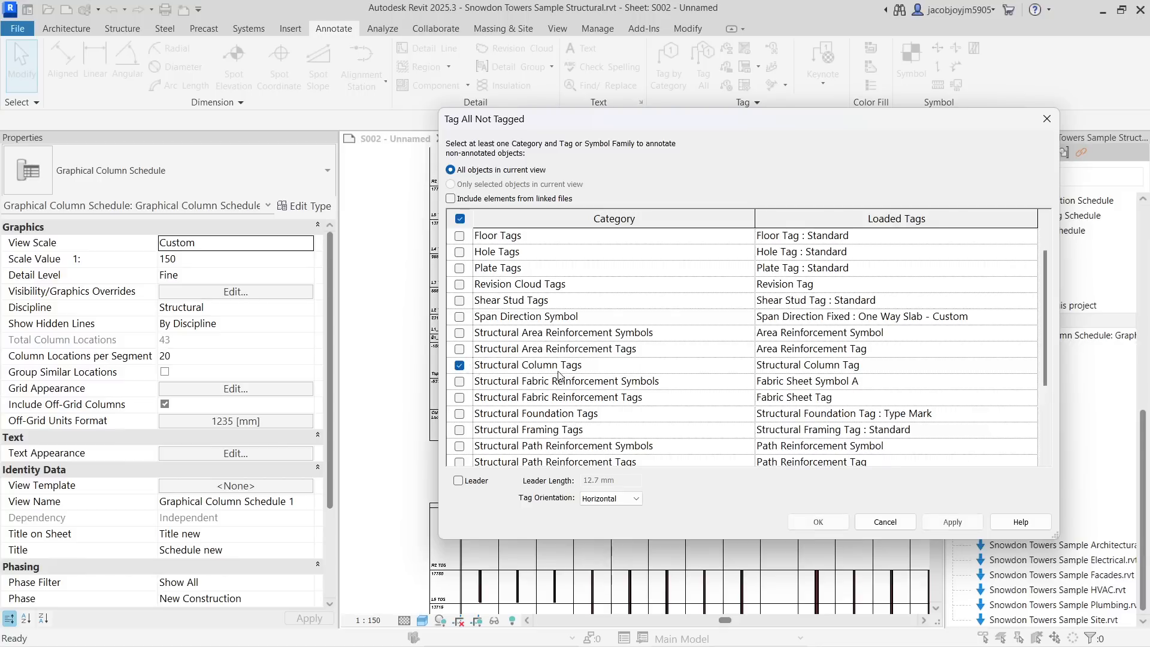
pyautogui.click(981, 365)
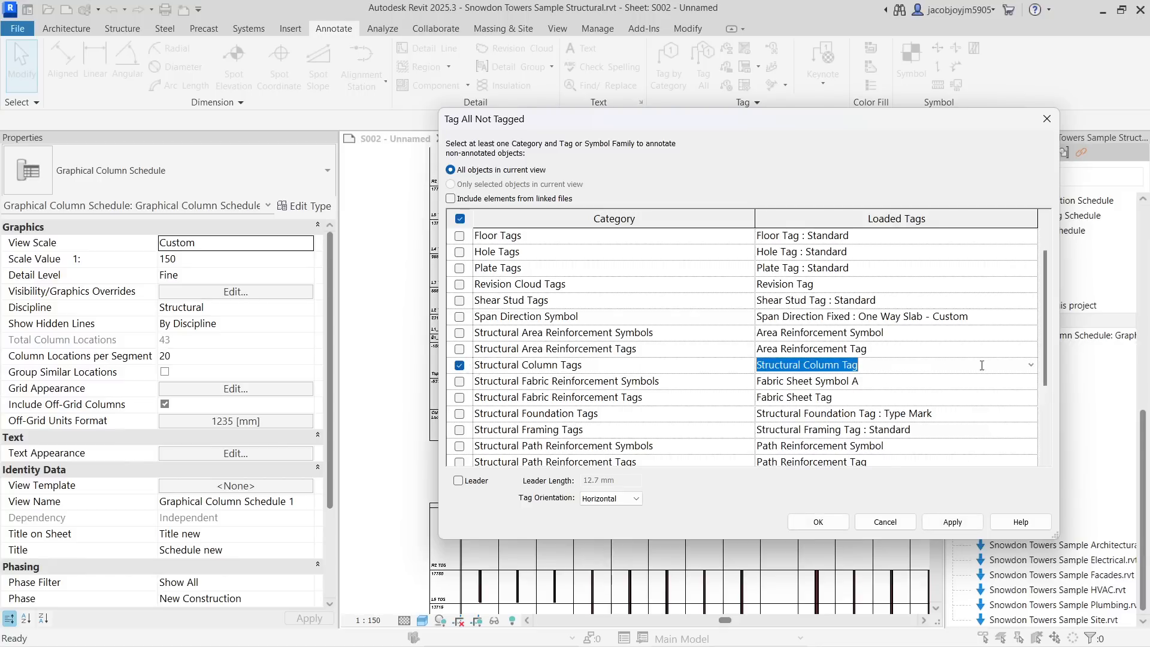
pyautogui.click(1030, 365)
pyautogui.click(1031, 367)
pyautogui.click(610, 498)
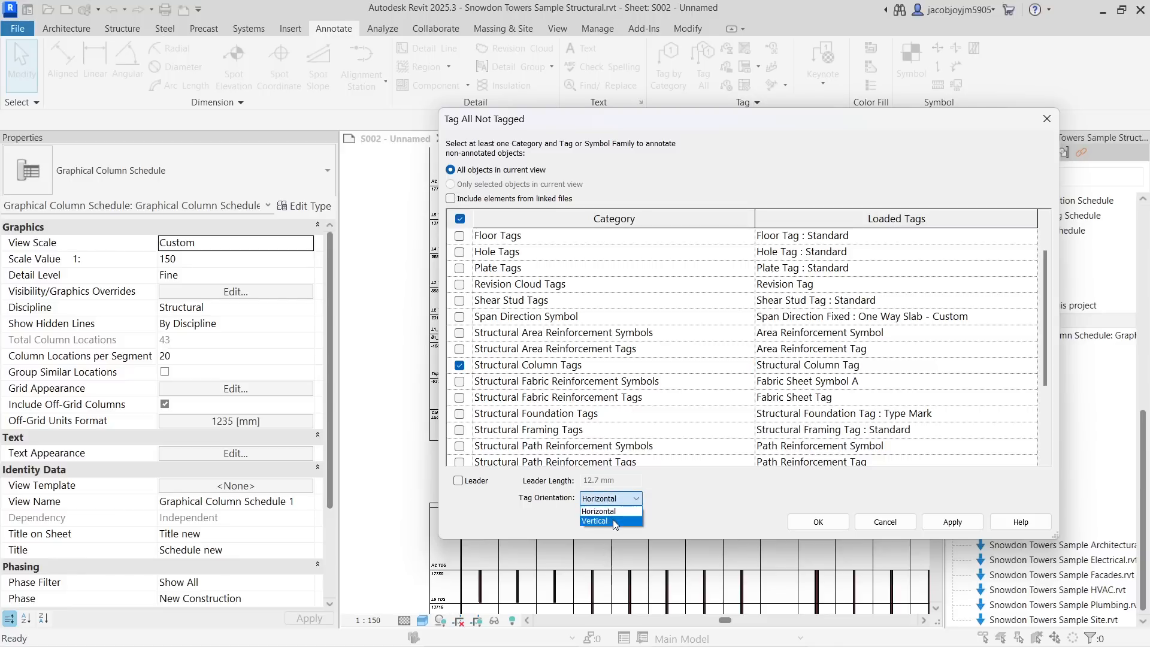
pyautogui.click(608, 518)
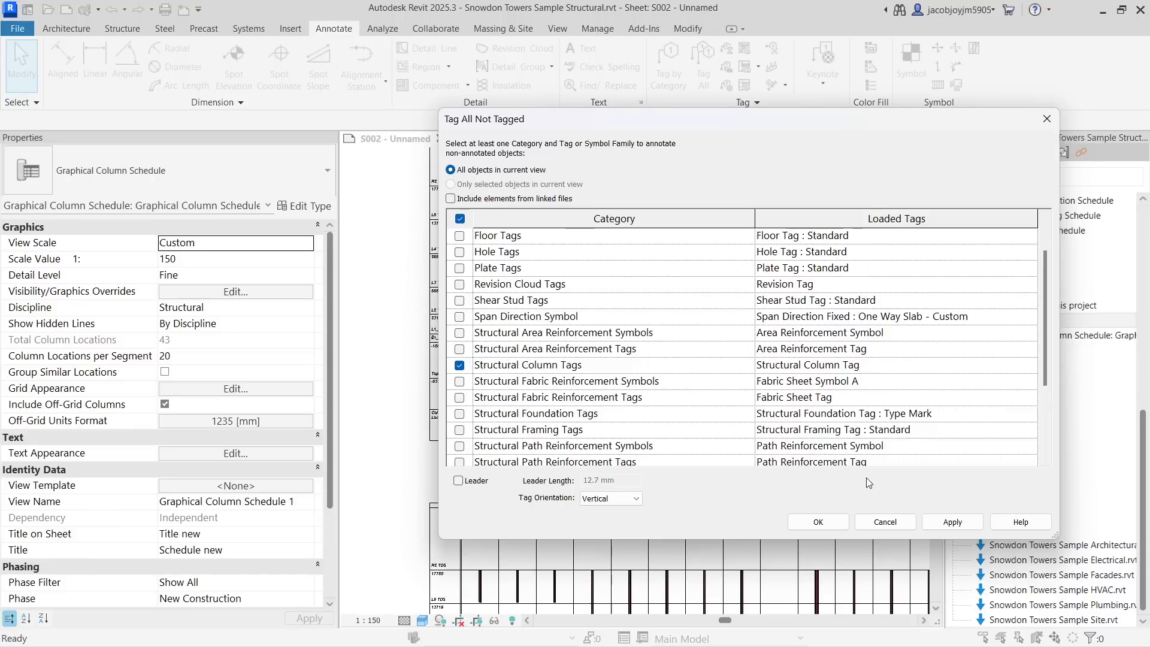
pyautogui.click(829, 521)
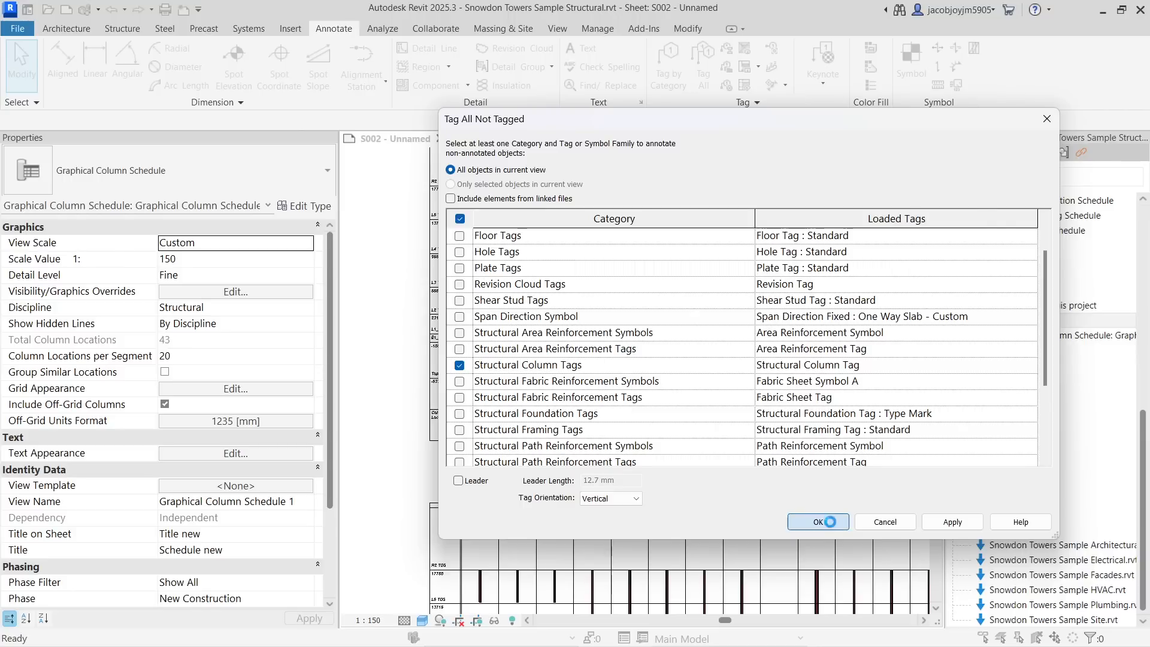
# - Set the schedule view's visual style to Hidden Line
pyautogui.scroll(7, 544, 349)
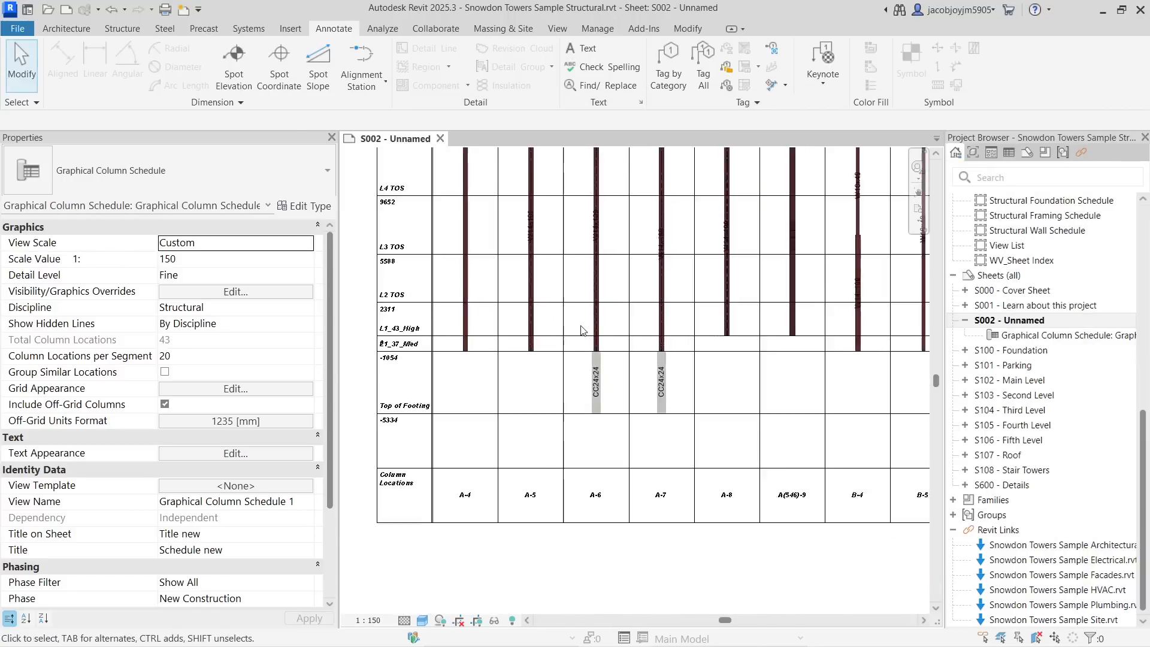
pyautogui.click(422, 621)
pyautogui.click(467, 559)
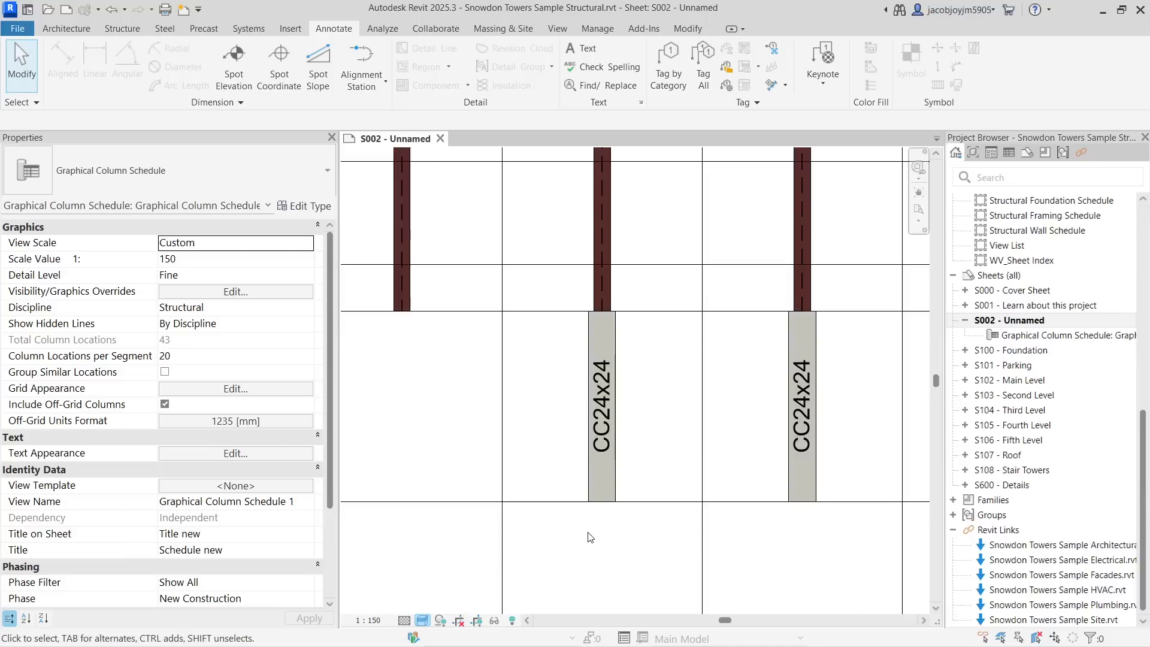
pyautogui.scroll(-3, 590, 533)
pyautogui.click(422, 620)
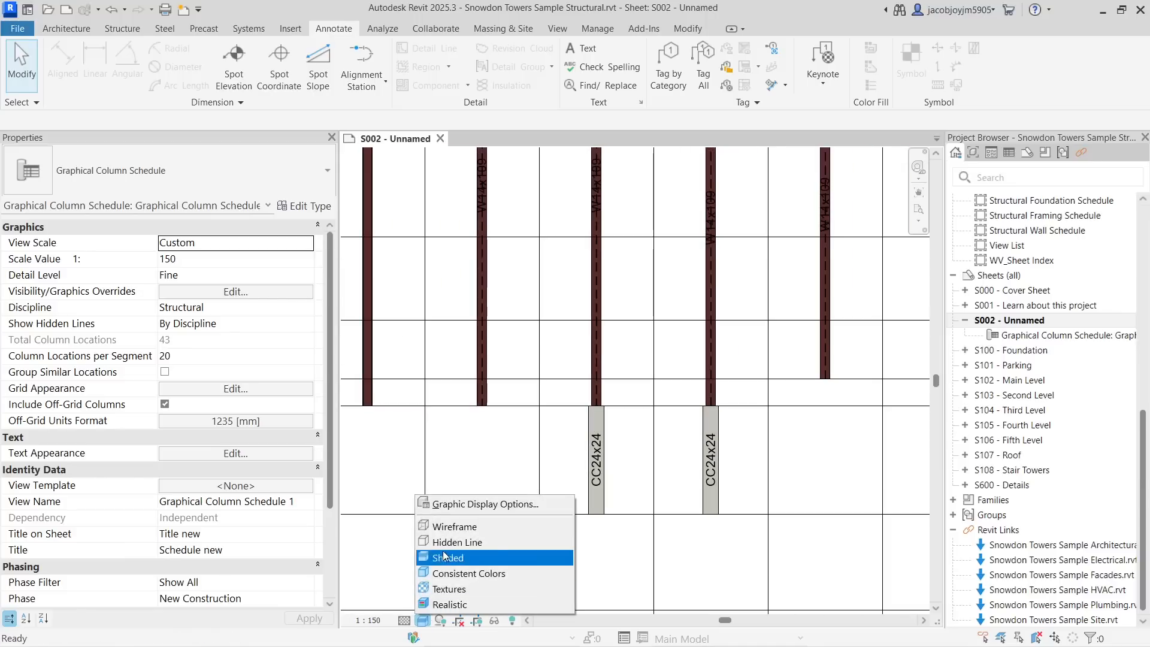
pyautogui.click(450, 541)
pyautogui.scroll(-2, 589, 495)
pyautogui.scroll(-3, 525, 299)
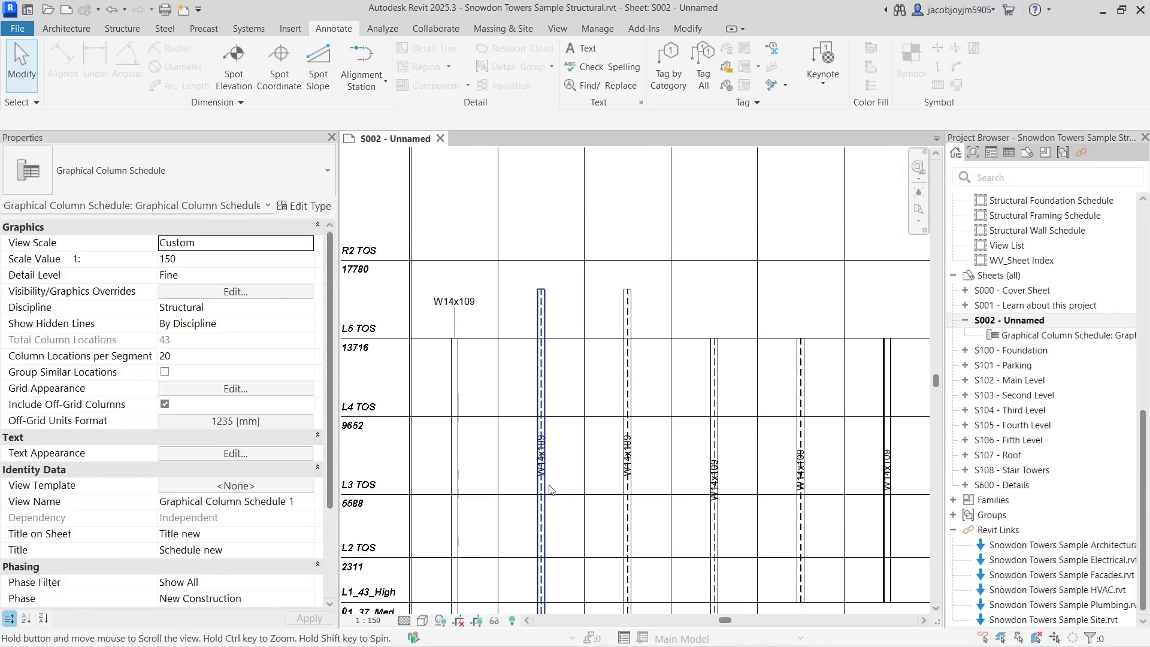
# - Delete the horizontal W14x109 tag above the first column
pyautogui.scroll(4, 445, 276)
pyautogui.click(445, 273)
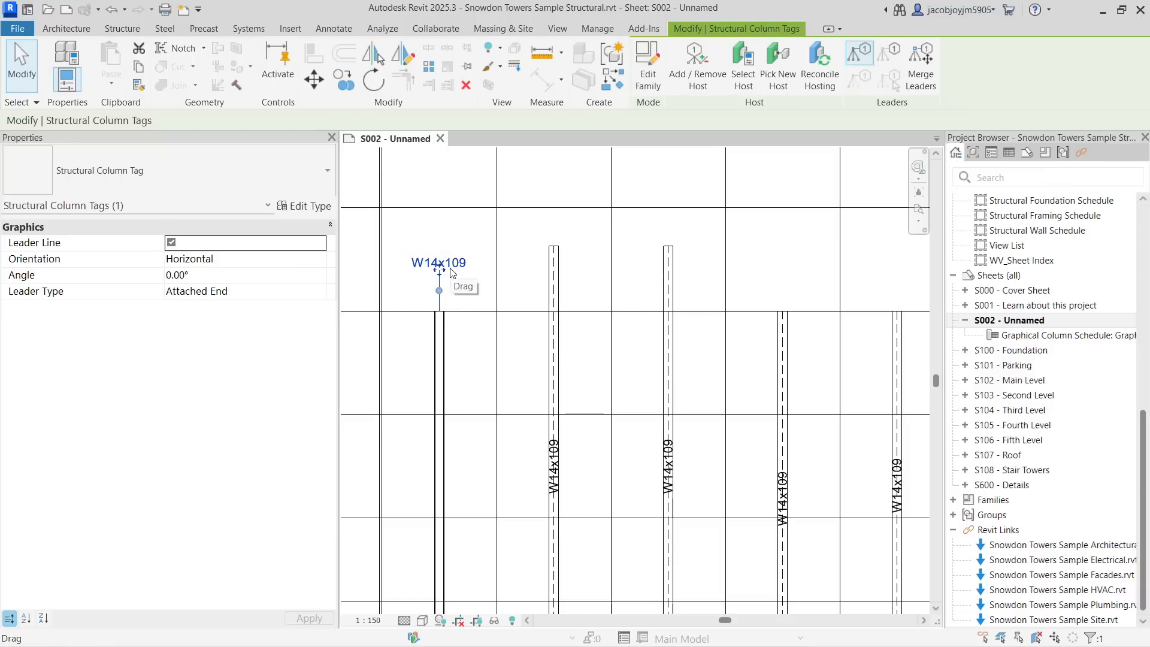
pyautogui.press('Delete')
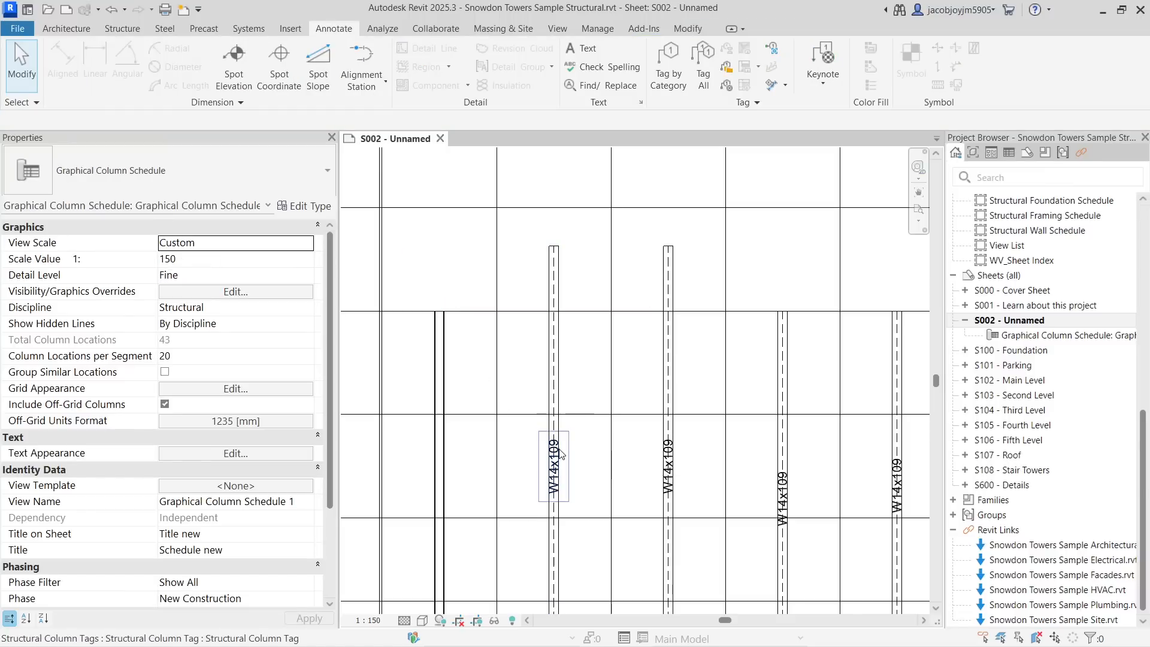
# - Retag the first column with a vertical tag without a leader line and reposition the tag
pyautogui.press('t')
pyautogui.press('g')
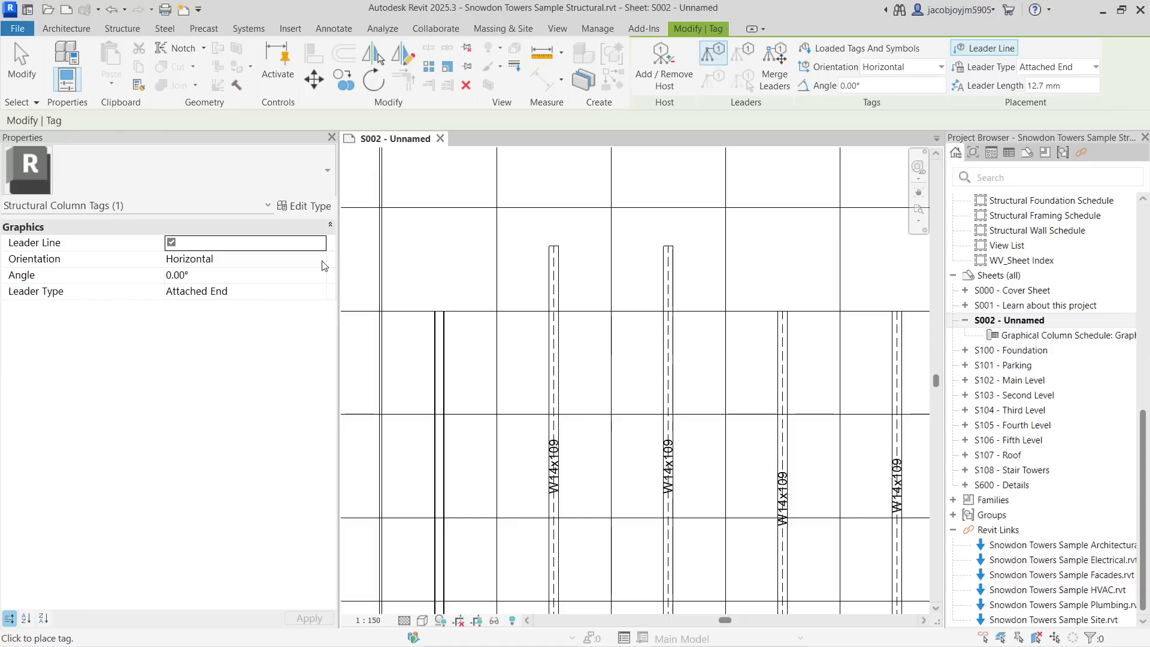
pyautogui.click(279, 266)
pyautogui.click(235, 290)
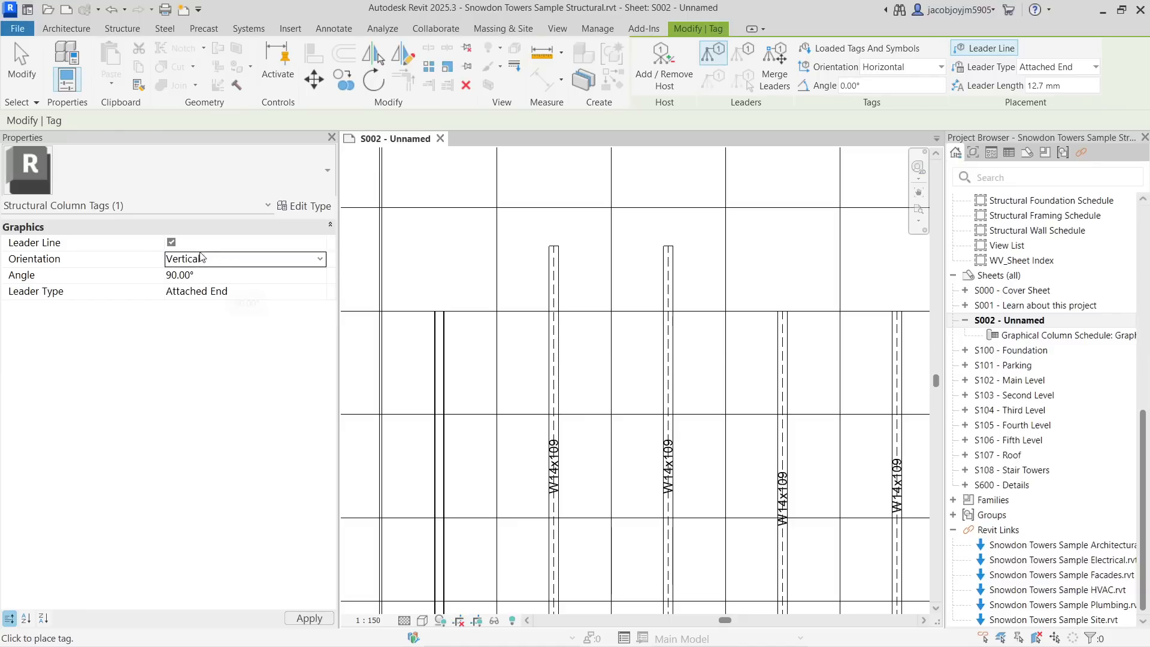
pyautogui.click(171, 243)
pyautogui.click(440, 514)
pyautogui.moveTo(510, 484); pyautogui.dragTo(544, 415, button='middle')
pyautogui.scroll(-2, 545, 415)
pyautogui.press('Escape')
pyautogui.scroll(-3, 518, 351)
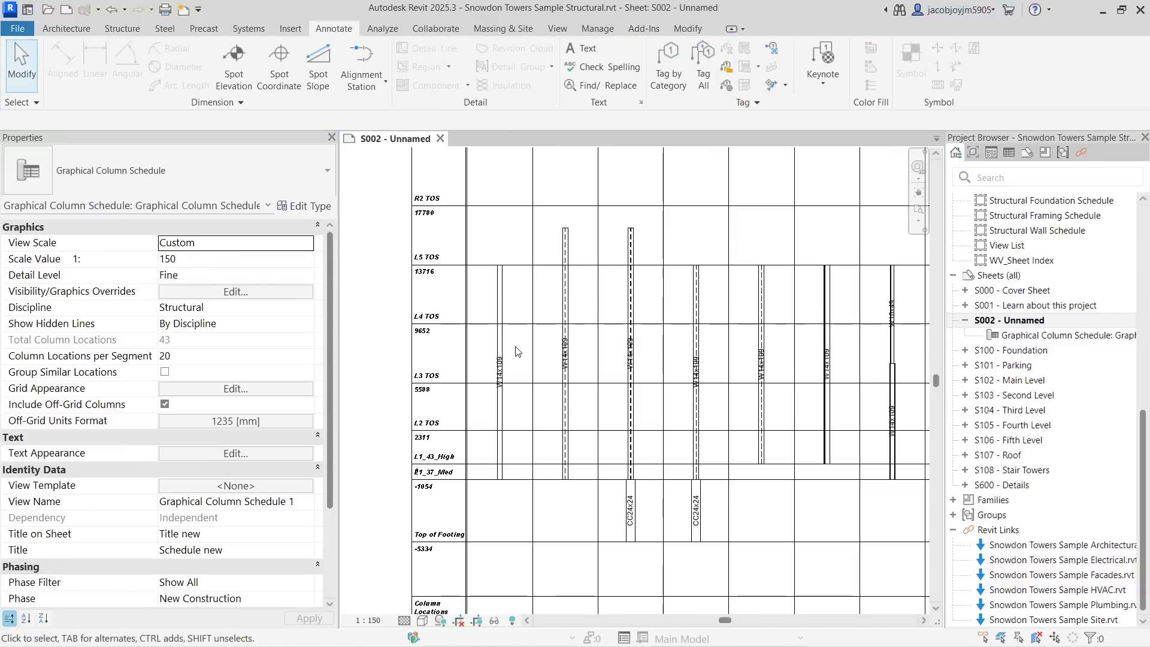
# - Deactivate the schedule view on the sheet and select the sheet's title block
pyautogui.scroll(-3, 516, 352)
pyautogui.scroll(3, 570, 378)
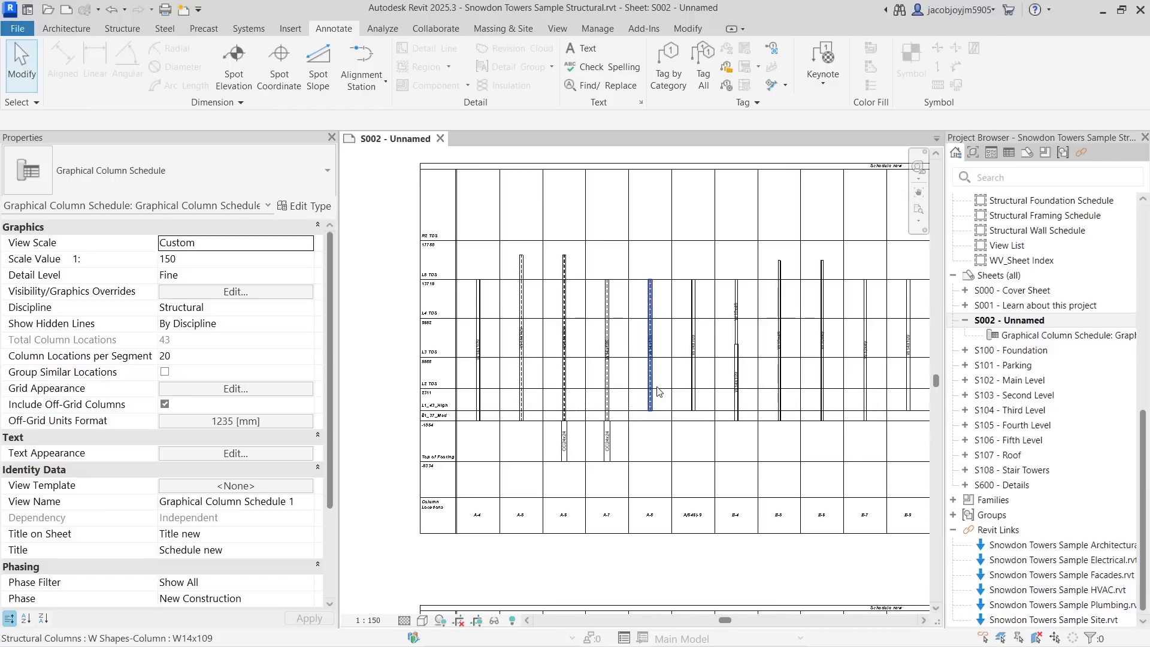
pyautogui.scroll(-6, 557, 318)
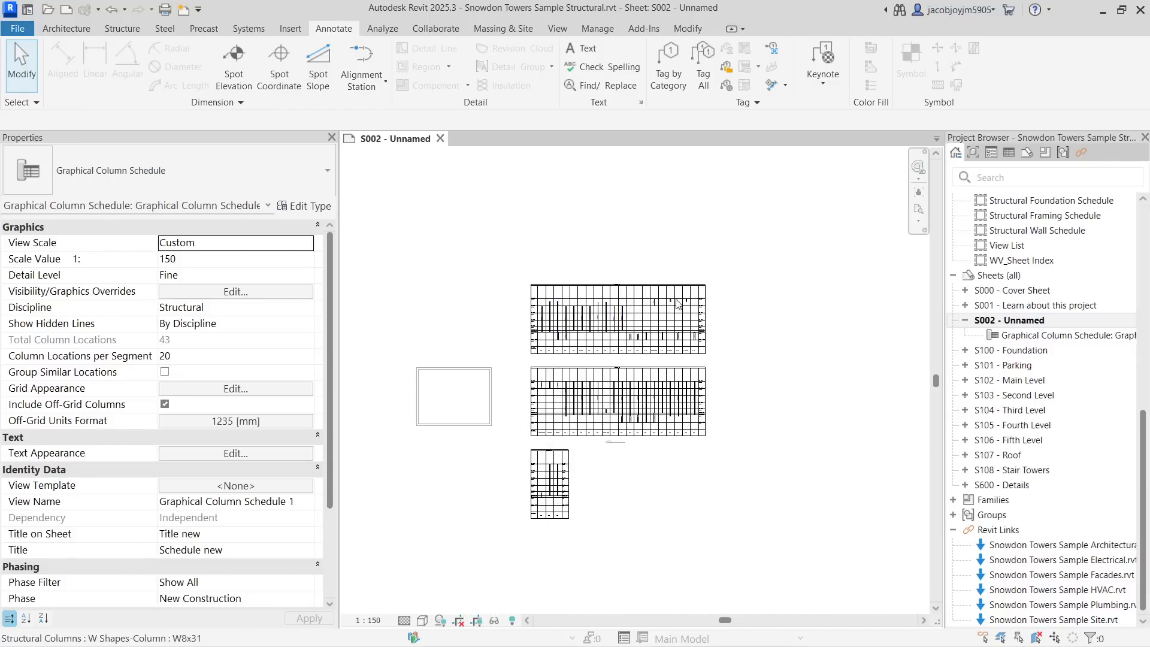
pyautogui.scroll(2, 599, 367)
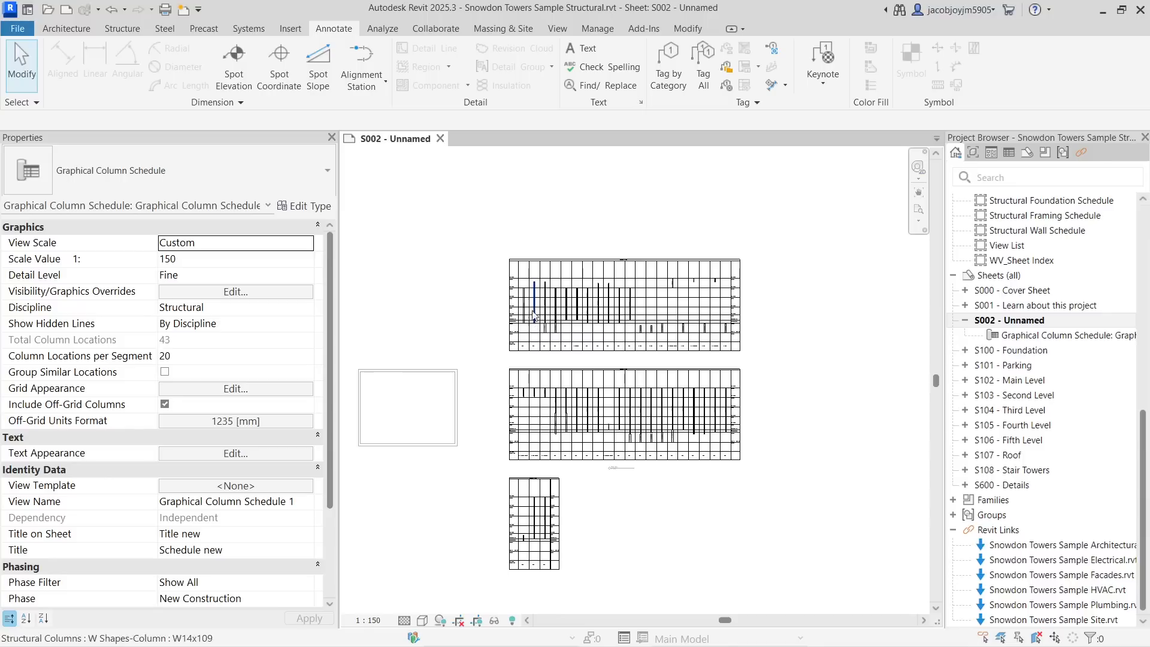
pyautogui.rightClick(763, 238)
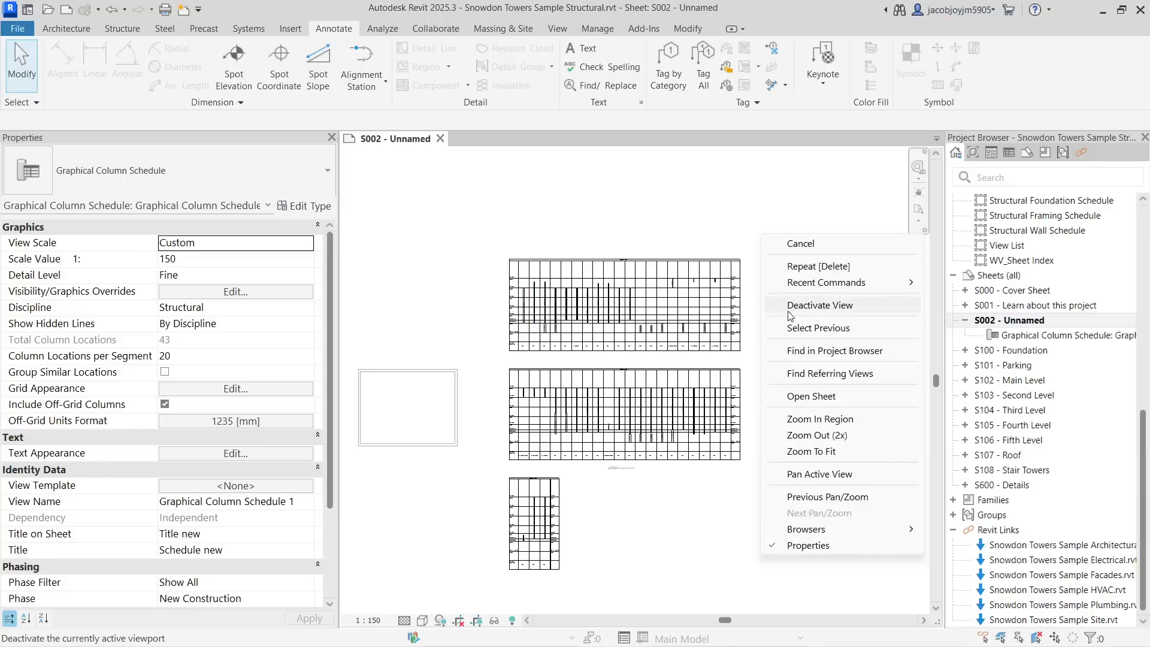
pyautogui.click(796, 304)
pyautogui.click(455, 379)
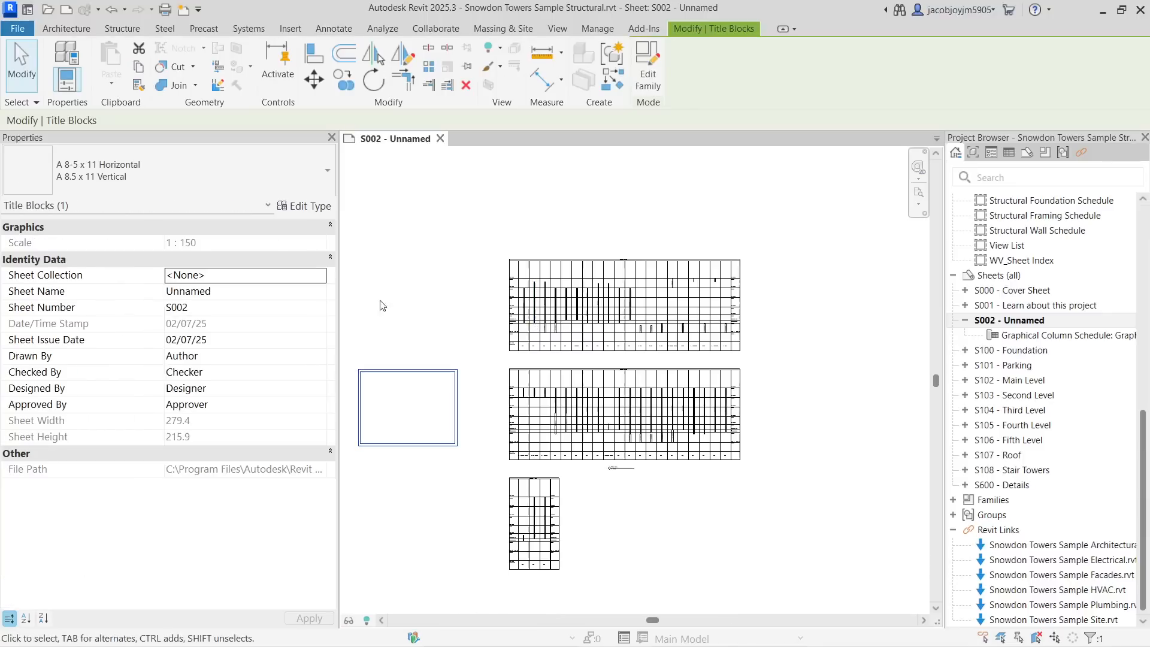
# - Change the sheet's title block type to E1 30 x 42 Horizontal_Snowdon
pyautogui.click(171, 157)
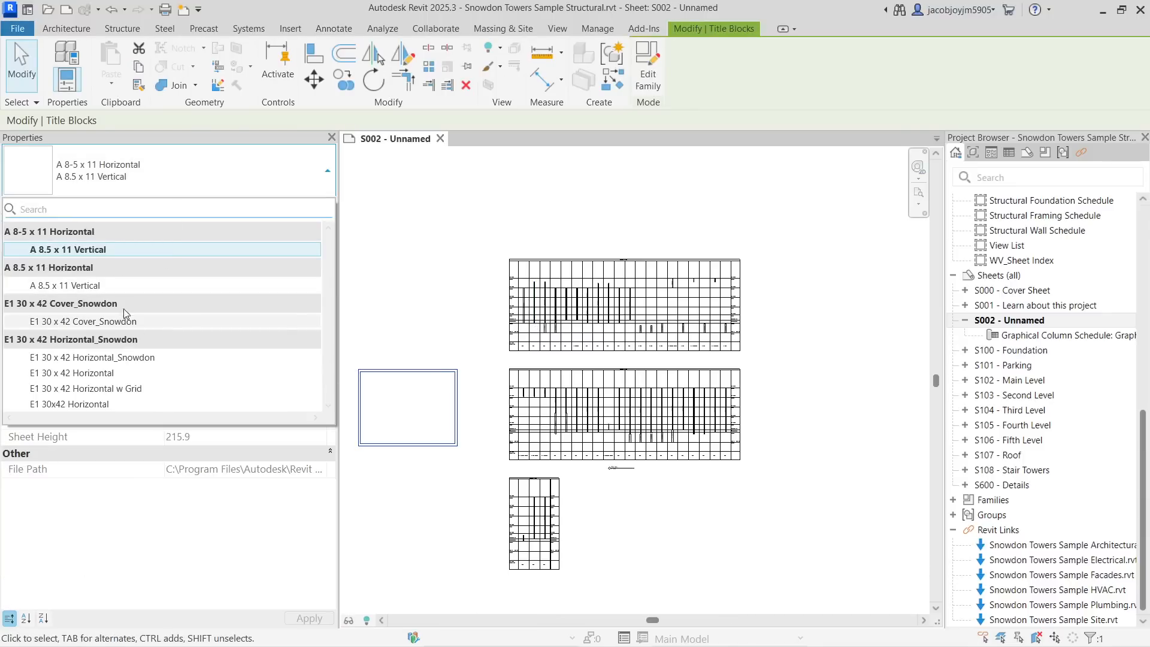
pyautogui.click(138, 287)
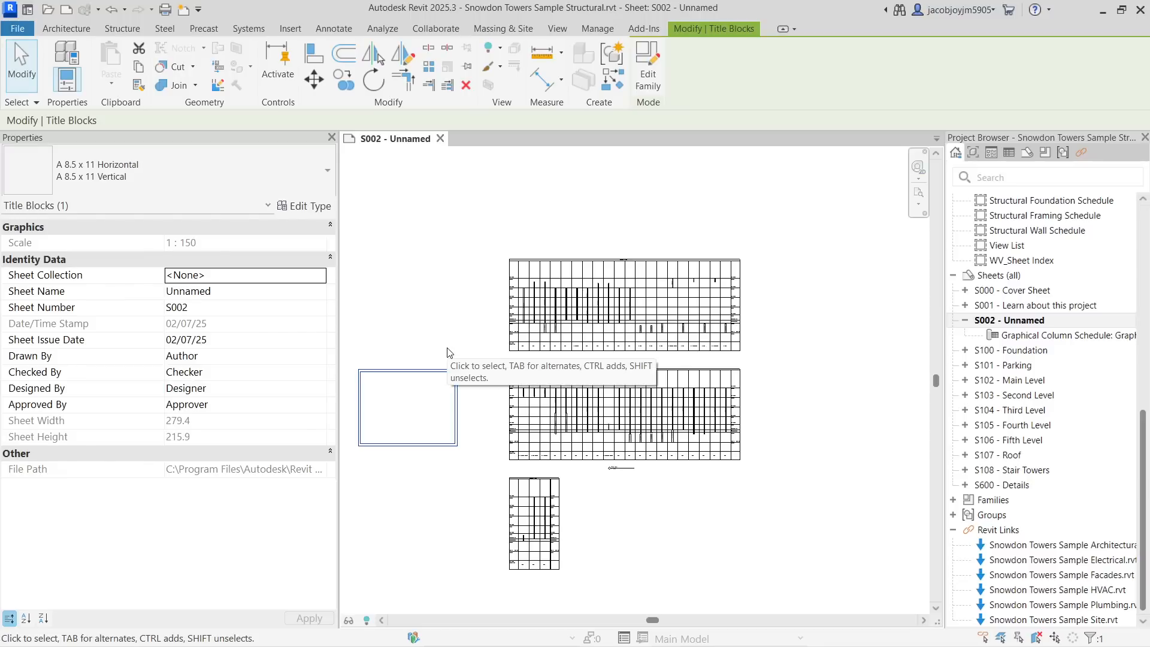
pyautogui.click(167, 186)
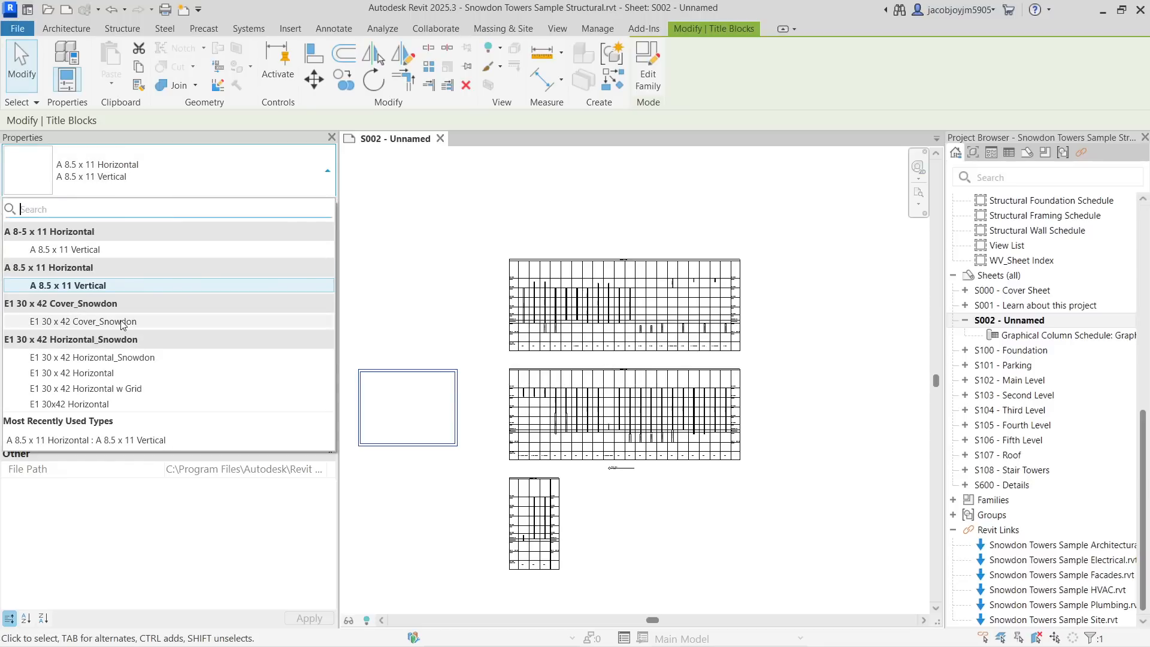
pyautogui.click(123, 322)
pyautogui.scroll(-3, 488, 316)
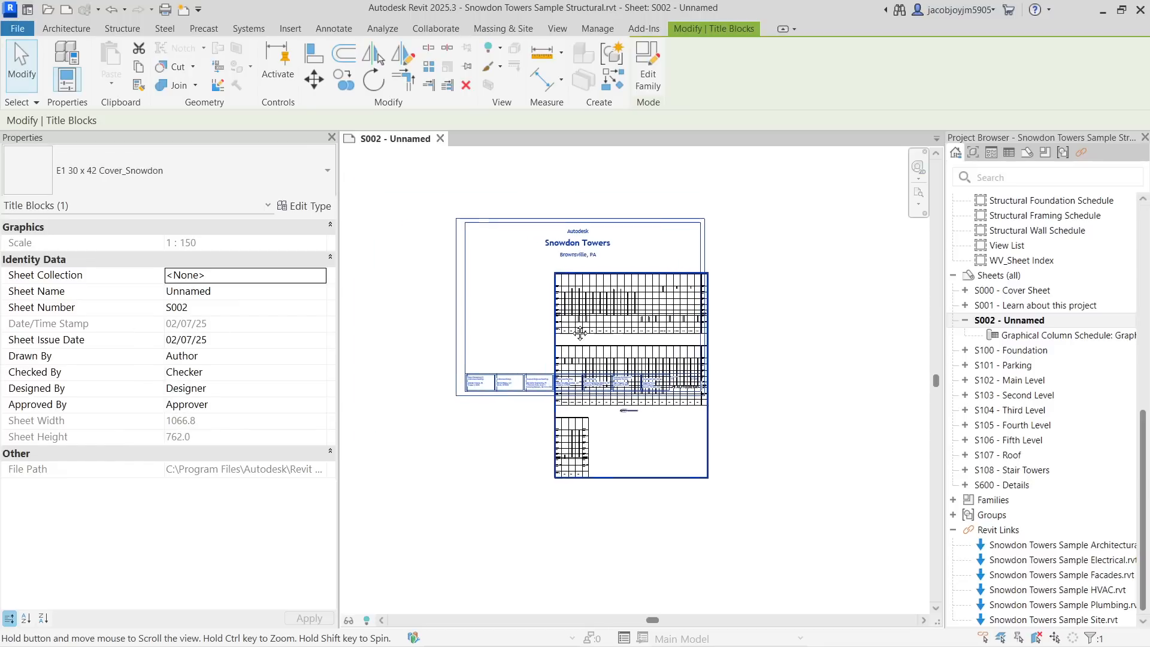
pyautogui.click(227, 175)
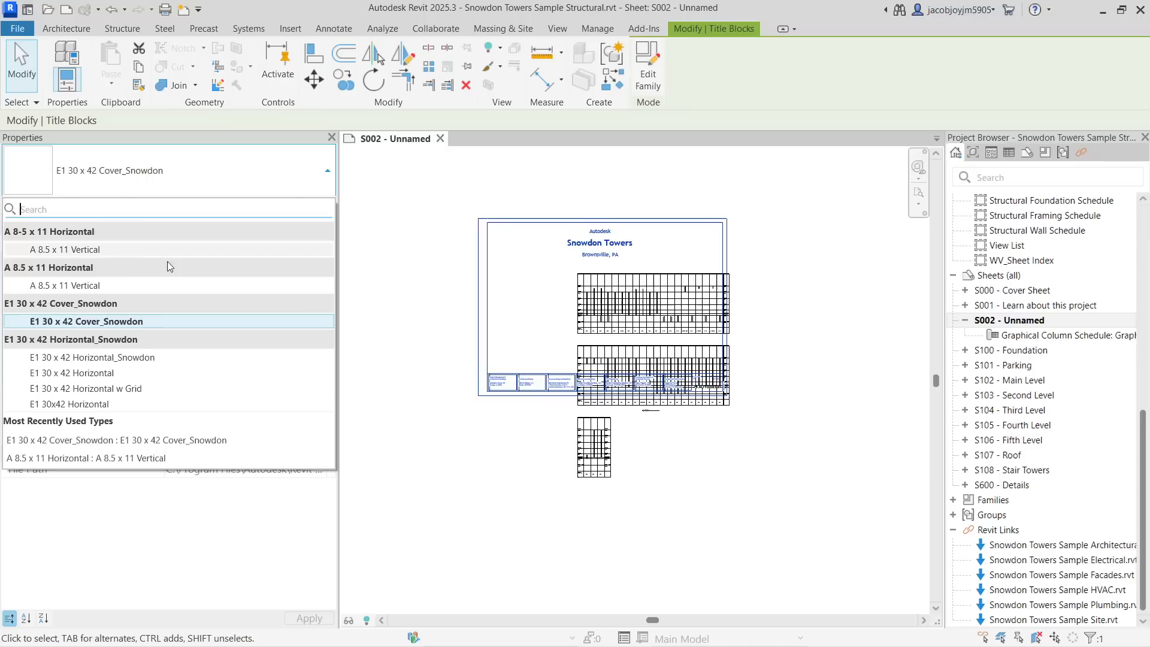
pyautogui.click(153, 358)
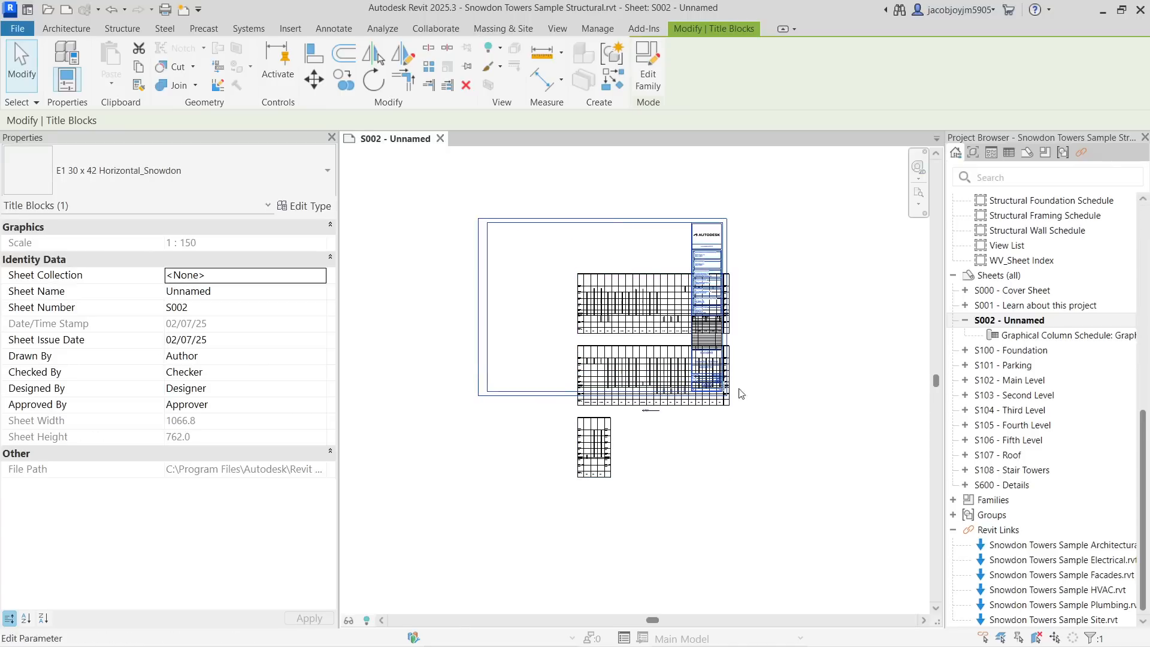
# - Select the schedule viewport and move it onto the title block's drawing area
pyautogui.click(757, 366)
pyautogui.click(667, 321)
pyautogui.scroll(2, 611, 309)
pyautogui.moveTo(625, 333); pyautogui.dragTo(516, 278)
pyautogui.scroll(2, 512, 261)
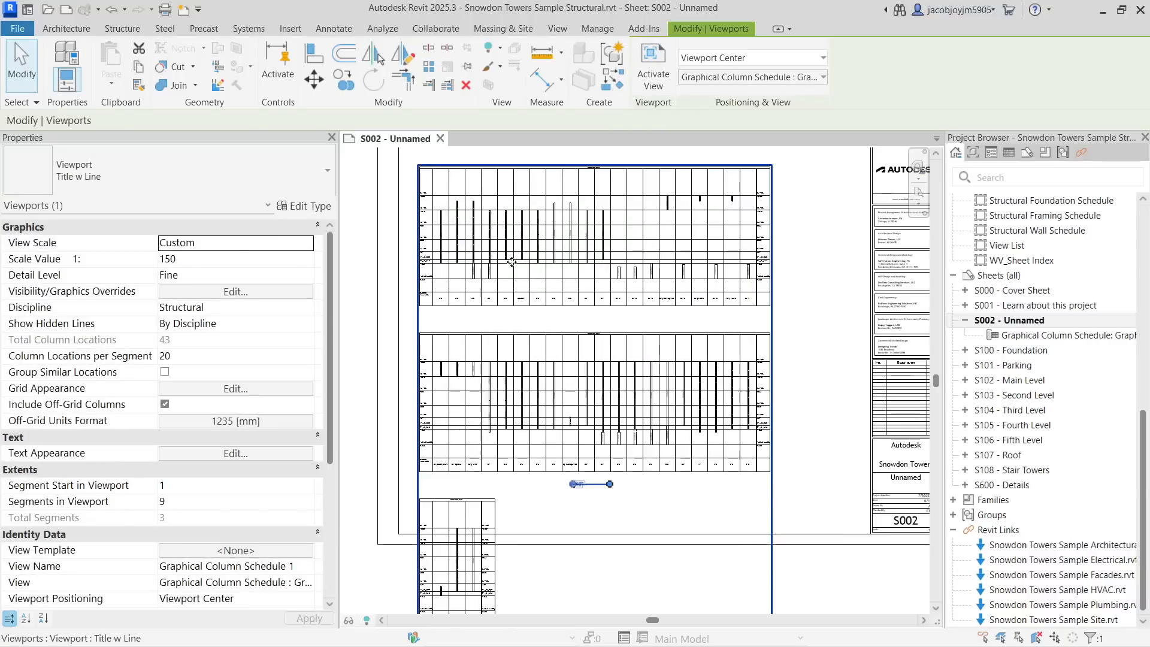
# - Set the viewport's Column Locations per Segment to 22 and reposition the viewport inside the title block
pyautogui.click(254, 357)
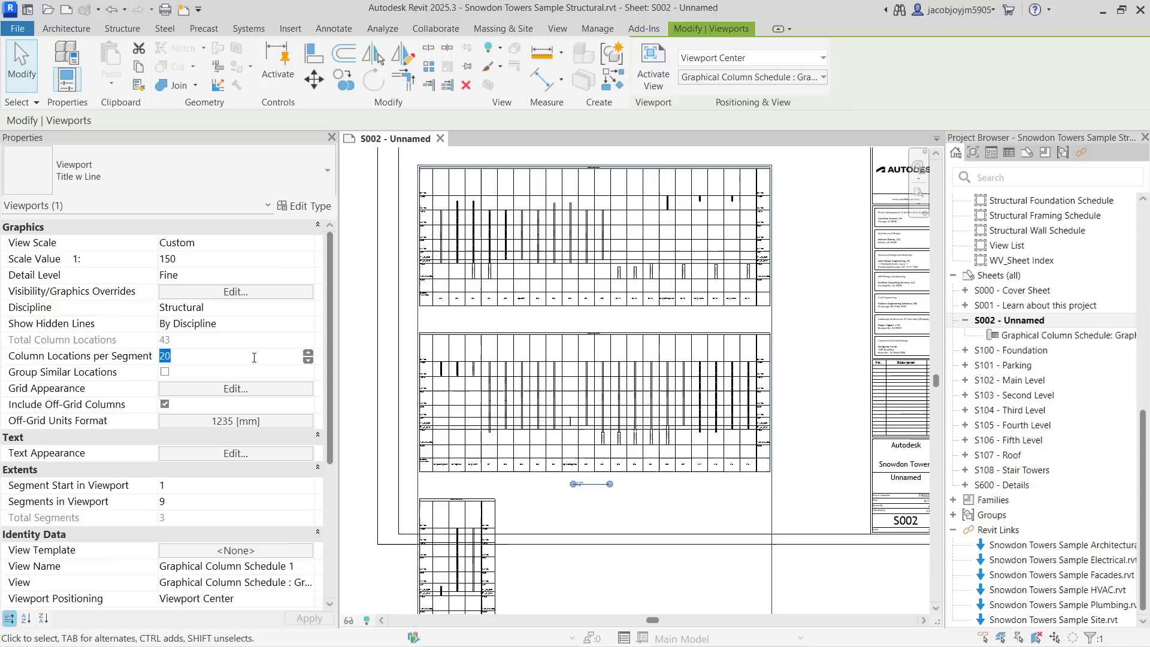
pyautogui.write('22')
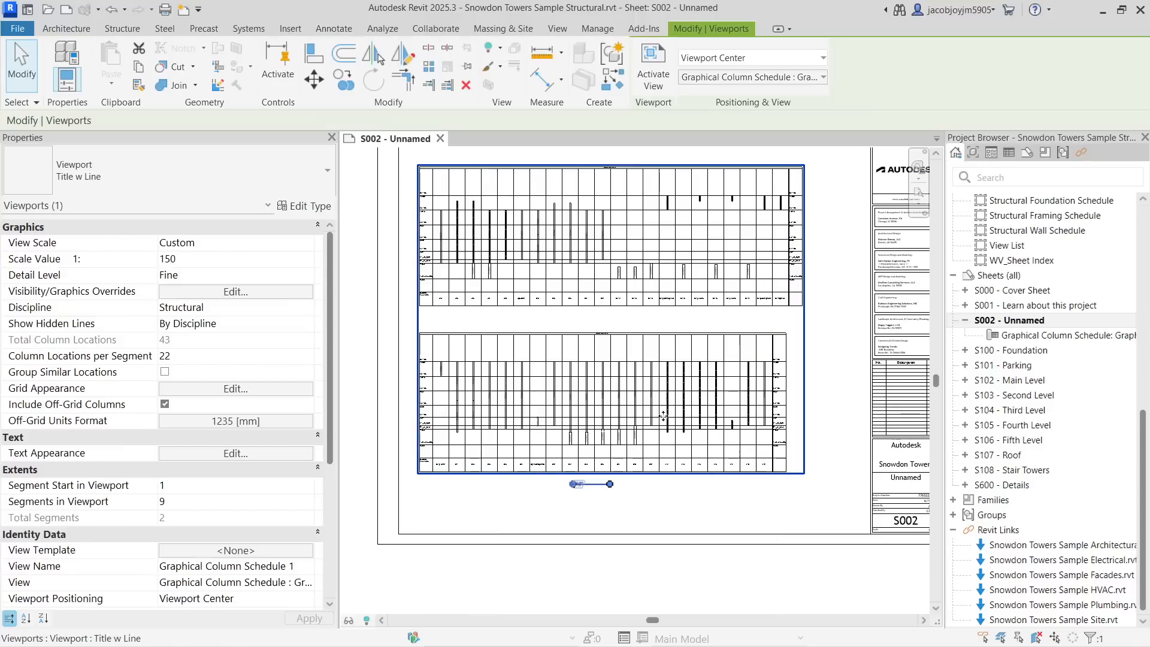
pyautogui.moveTo(661, 417); pyautogui.dragTo(689, 432)
pyautogui.scroll(-5, 689, 455)
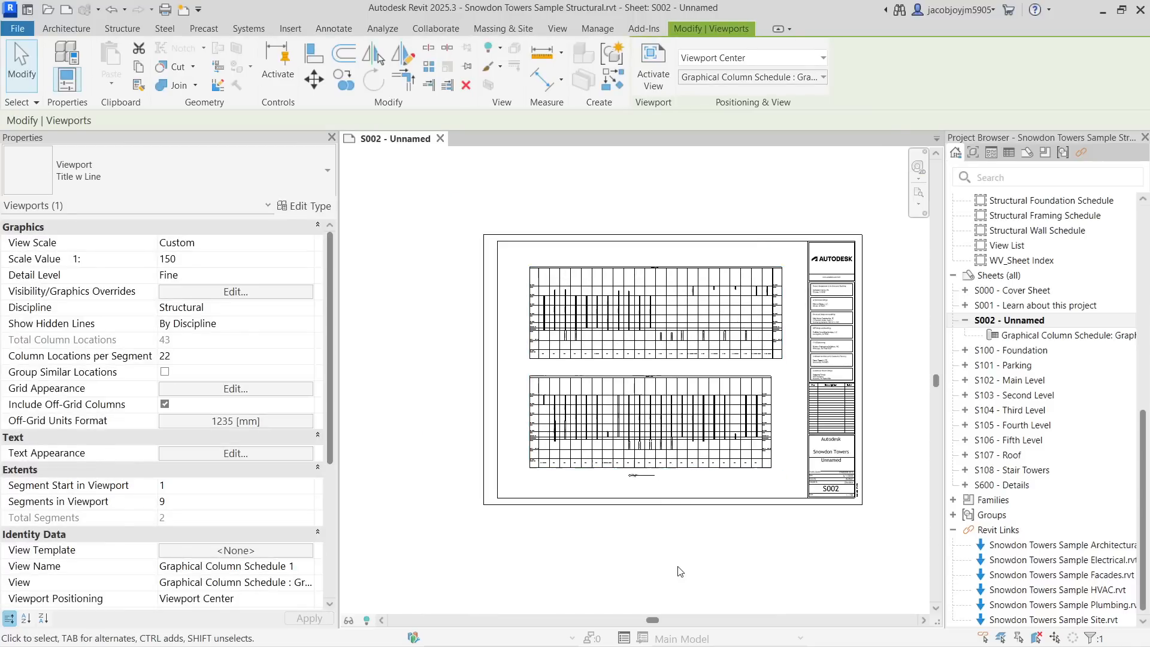
pyautogui.click(683, 571)
# - Zoom in and pan across the graphical column schedule to inspect its columns and labels
pyautogui.scroll(5, 450, 485)
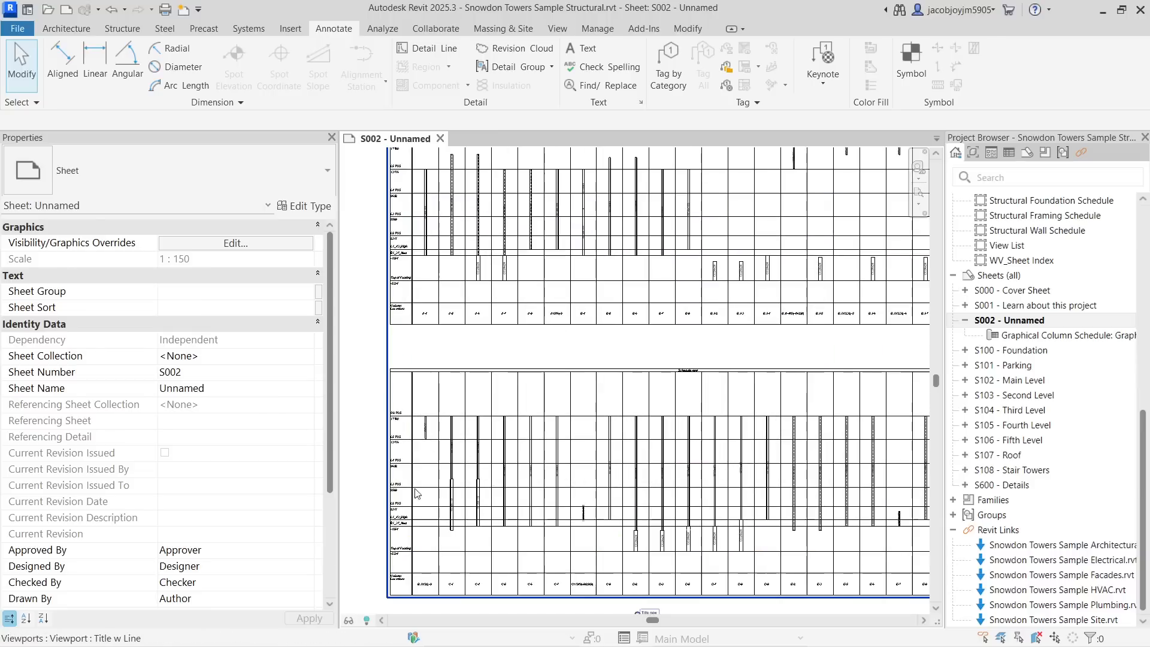
pyautogui.moveTo(450, 485); pyautogui.dragTo(451, 455, button='middle')
pyautogui.scroll(-1, 439, 452)
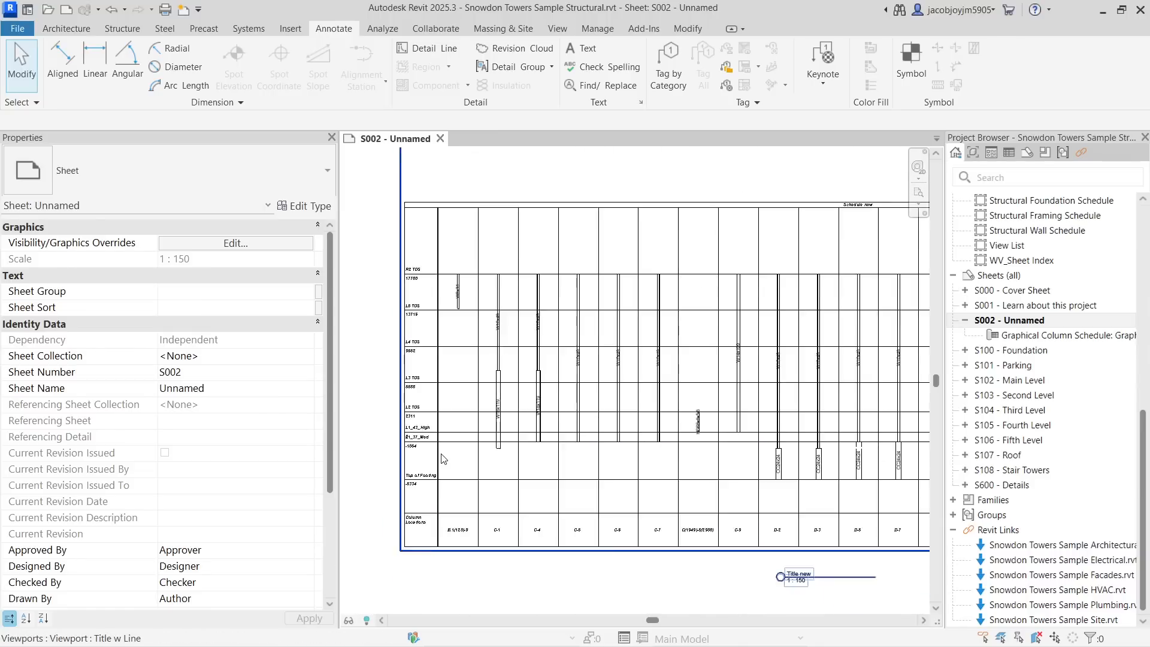
pyautogui.scroll(2, 649, 540)
pyautogui.scroll(-4, 709, 513)
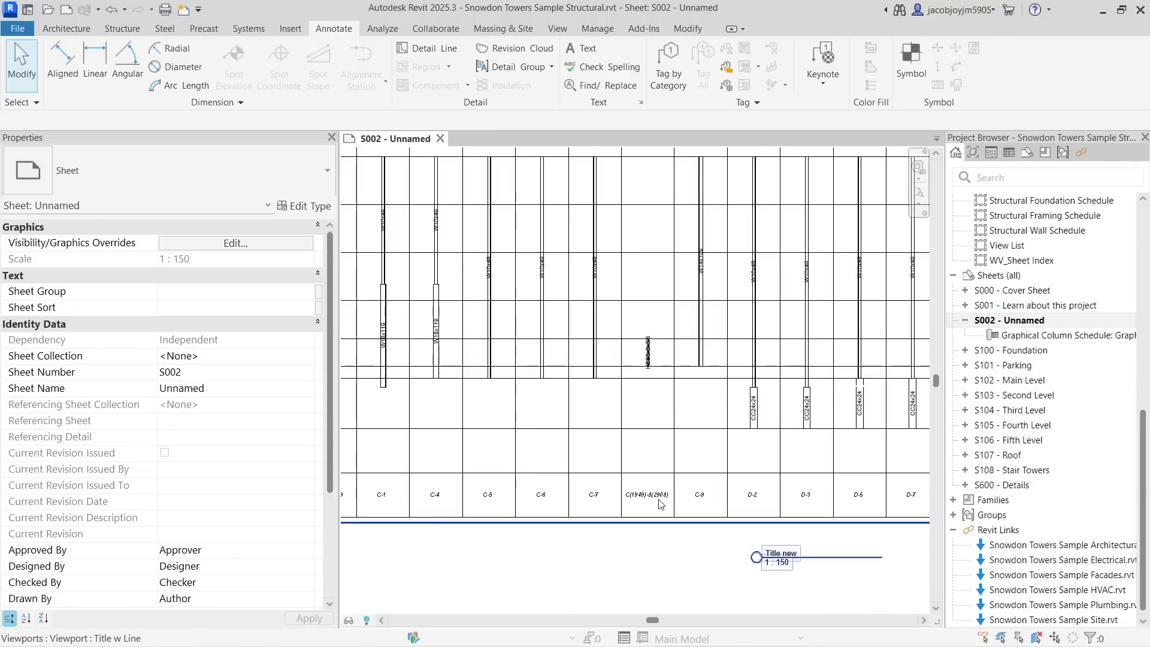
pyautogui.moveTo(676, 500); pyautogui.dragTo(666, 494, button='middle')
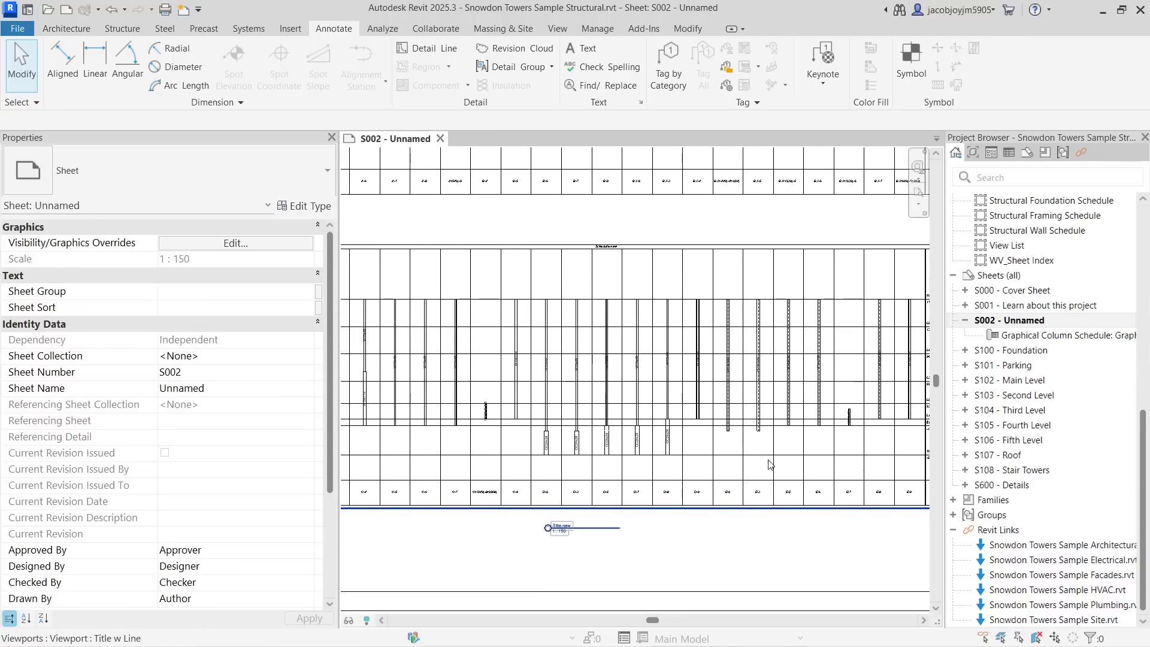
pyautogui.scroll(-1, 608, 394)
pyautogui.moveTo(728, 256); pyautogui.dragTo(731, 415, button='middle')
pyautogui.scroll(-1, 728, 410)
pyautogui.scroll(1, 555, 383)
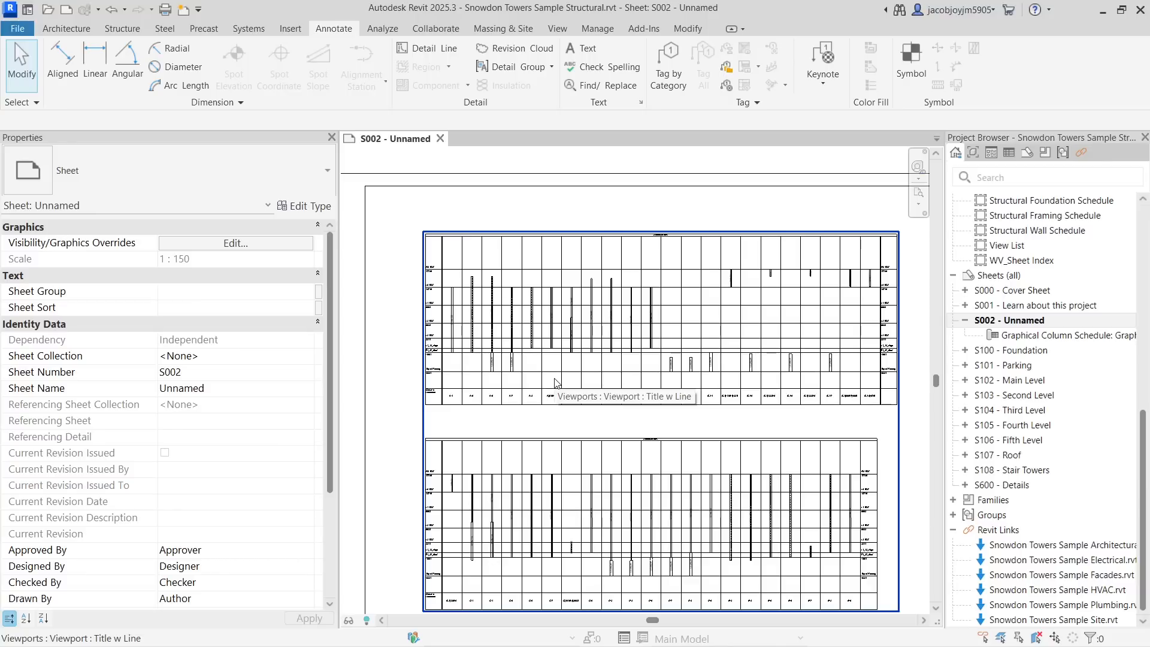
pyautogui.scroll(4, 464, 324)
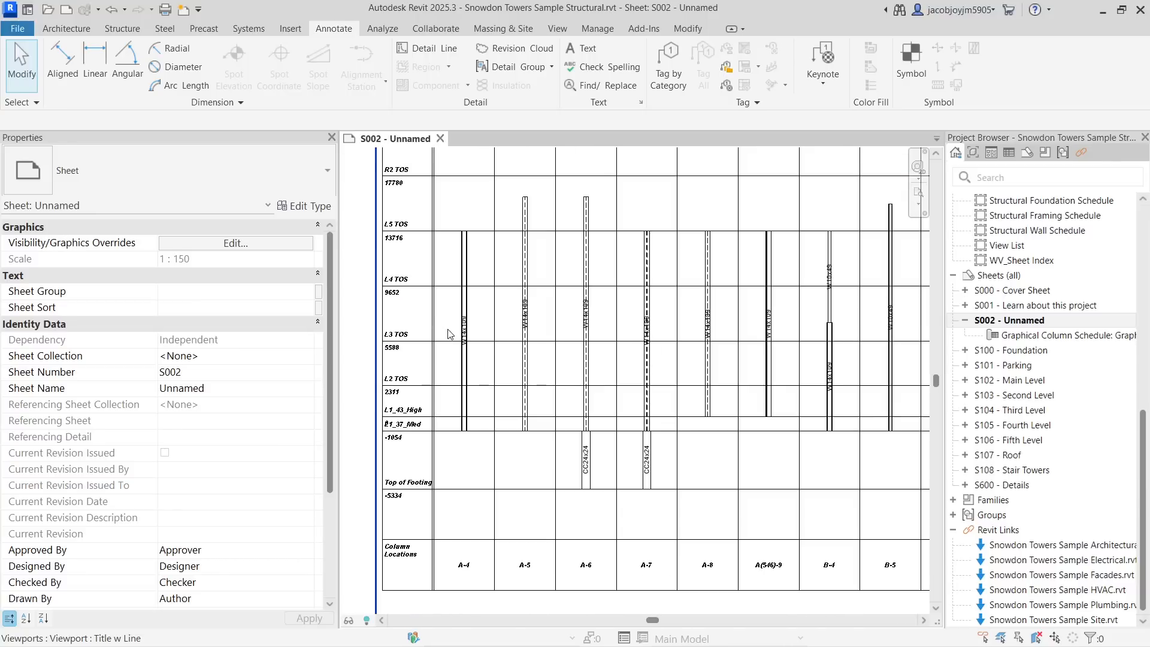
pyautogui.scroll(-2, 469, 329)
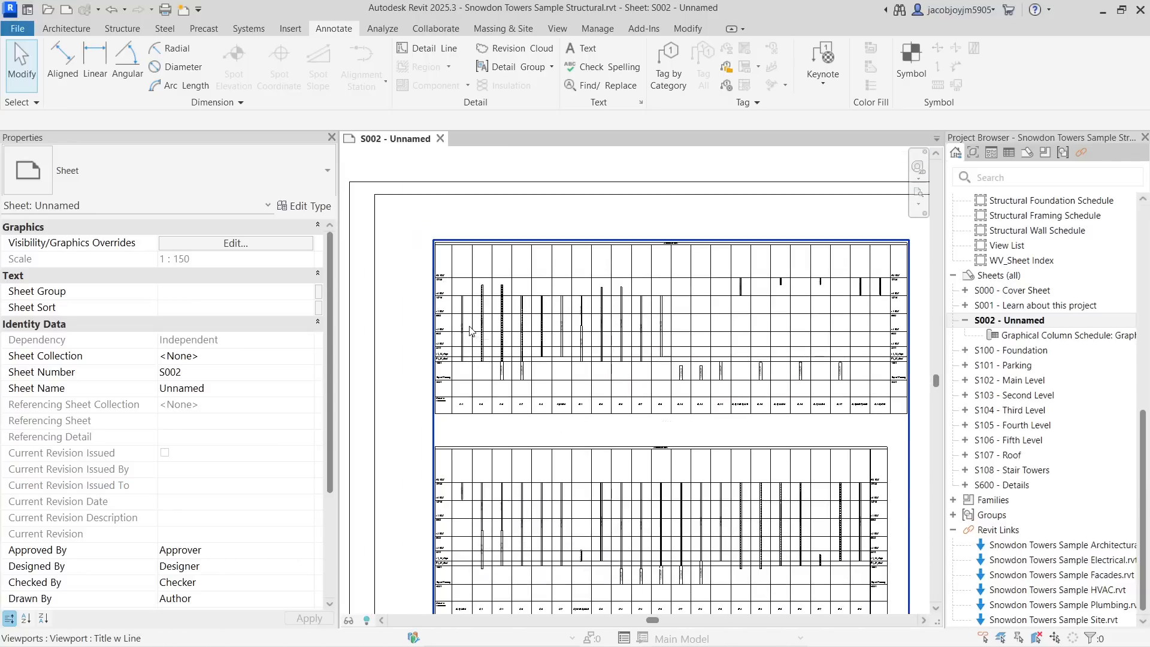
pyautogui.middleClick(469, 329)
pyautogui.middleClick(470, 329)
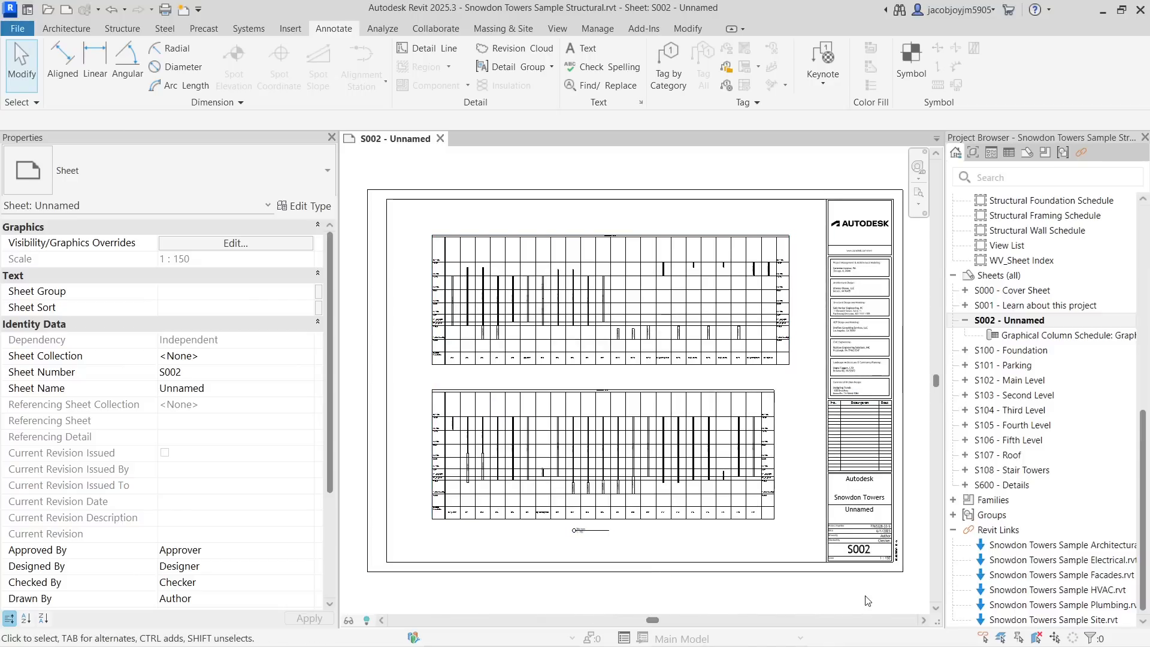